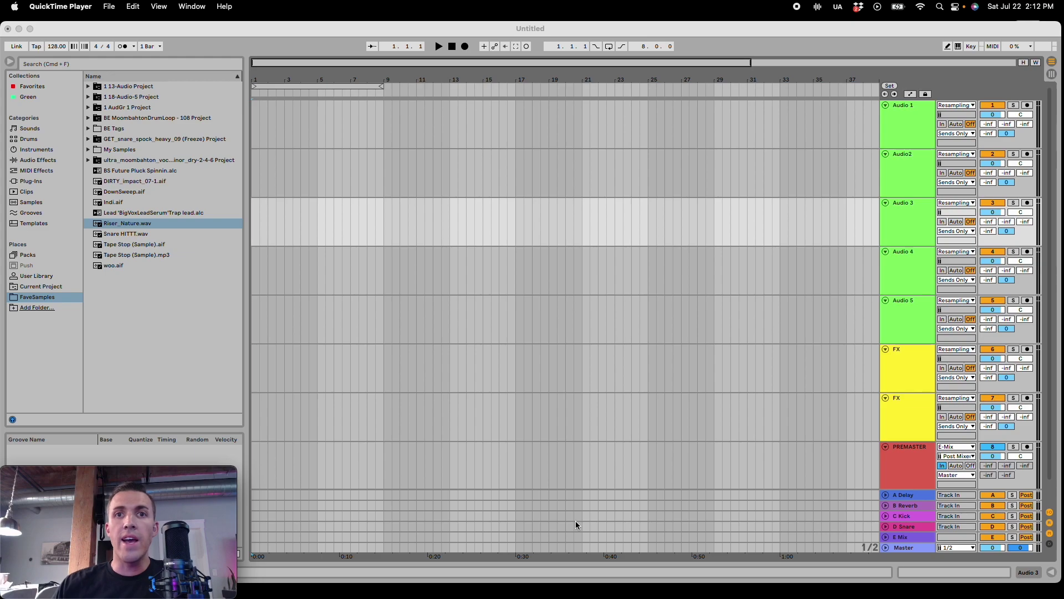
Step: Switch to Chrome, search YouTube for "rhythm of the night acapella" and open the Corona studio acapella video from KING ACAPELLA
mouse_move(673, 597)
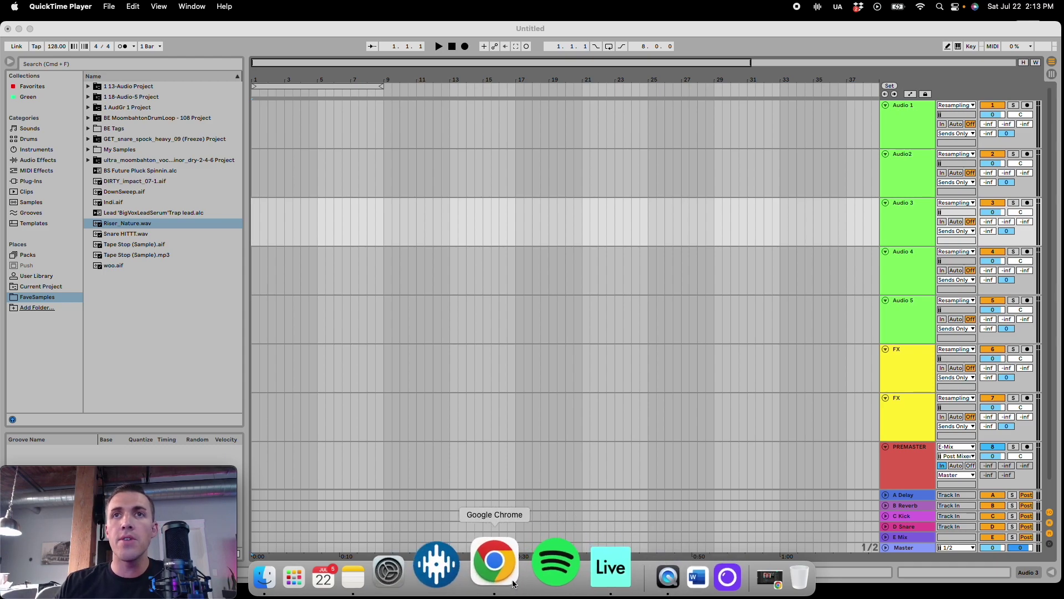
click(516, 583)
click(260, 30)
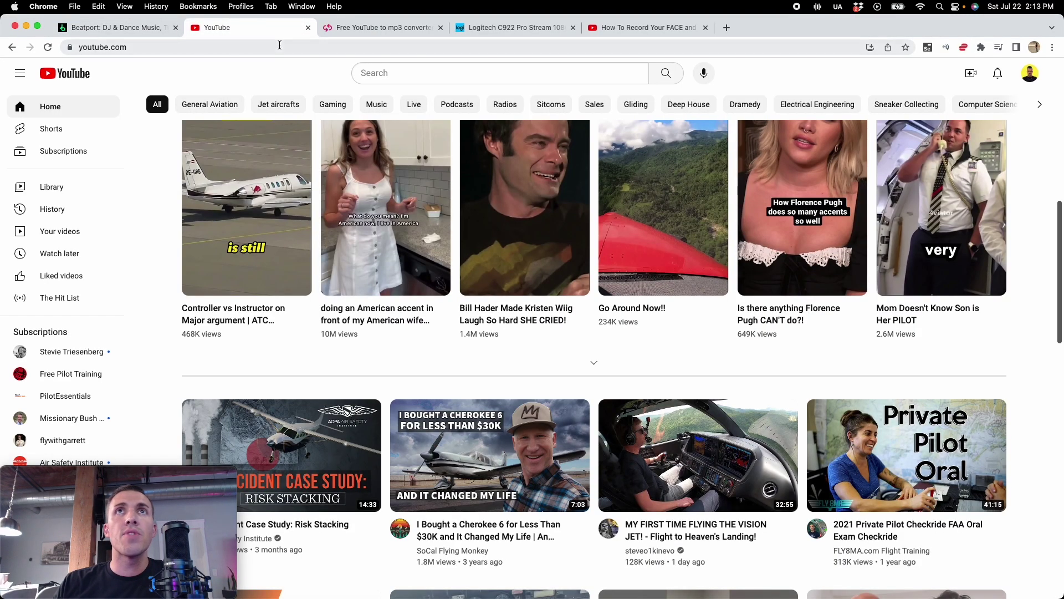
click(390, 75)
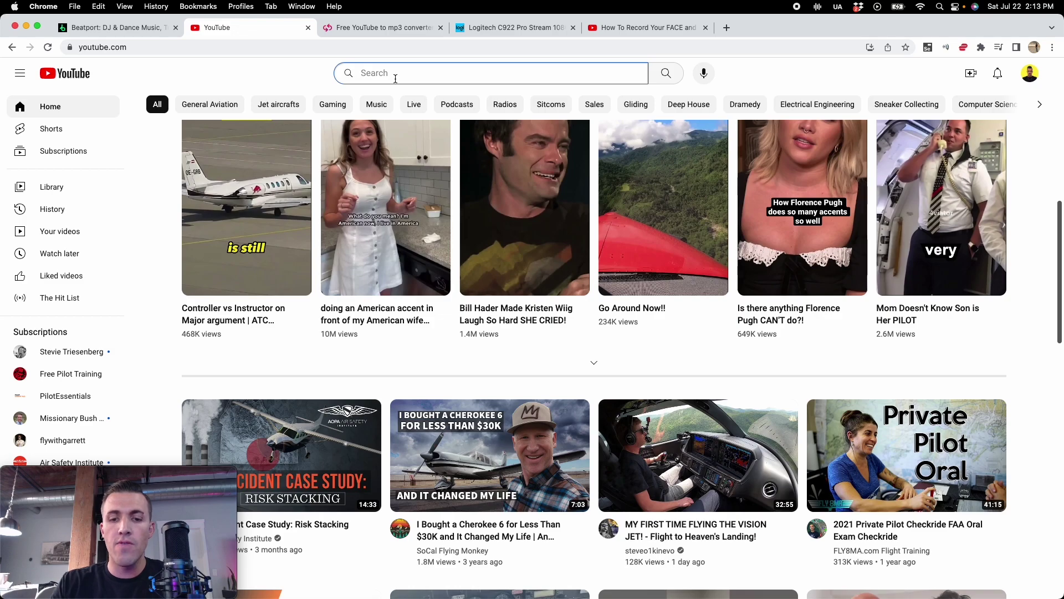
text(rhythm)
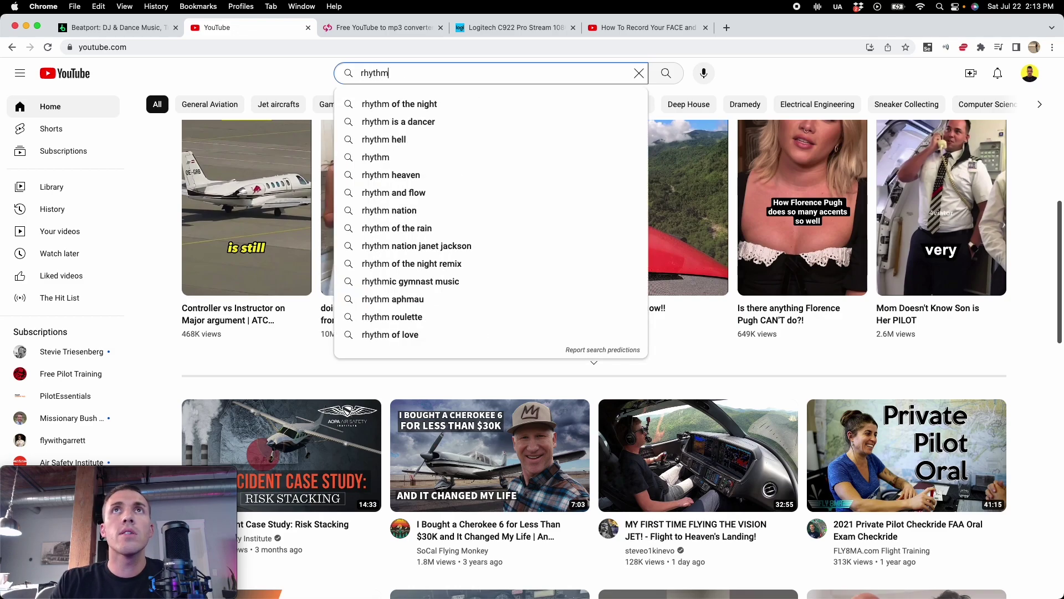
key(Down)
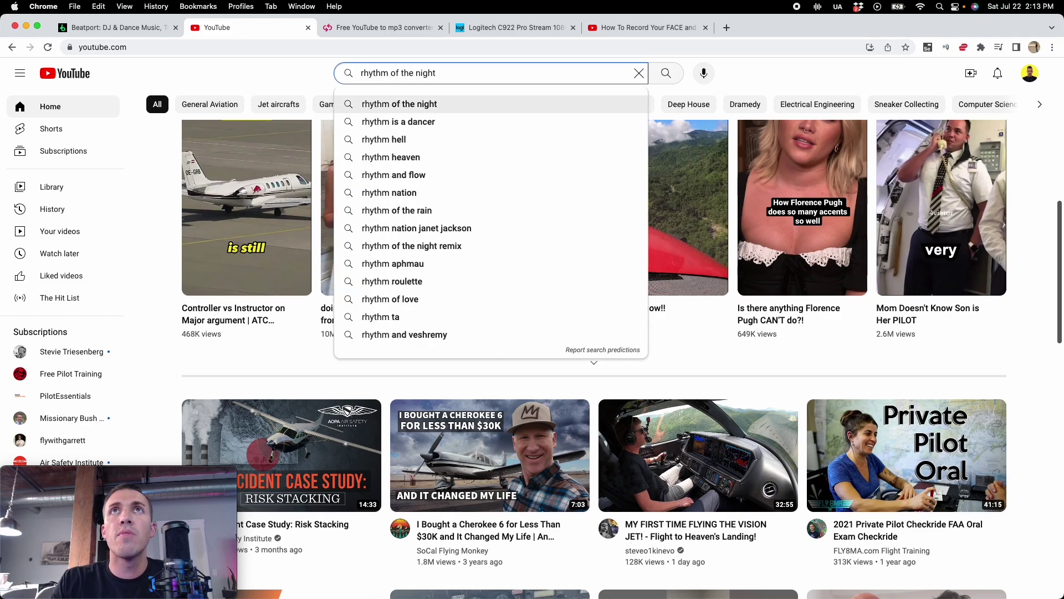
text(acapella)
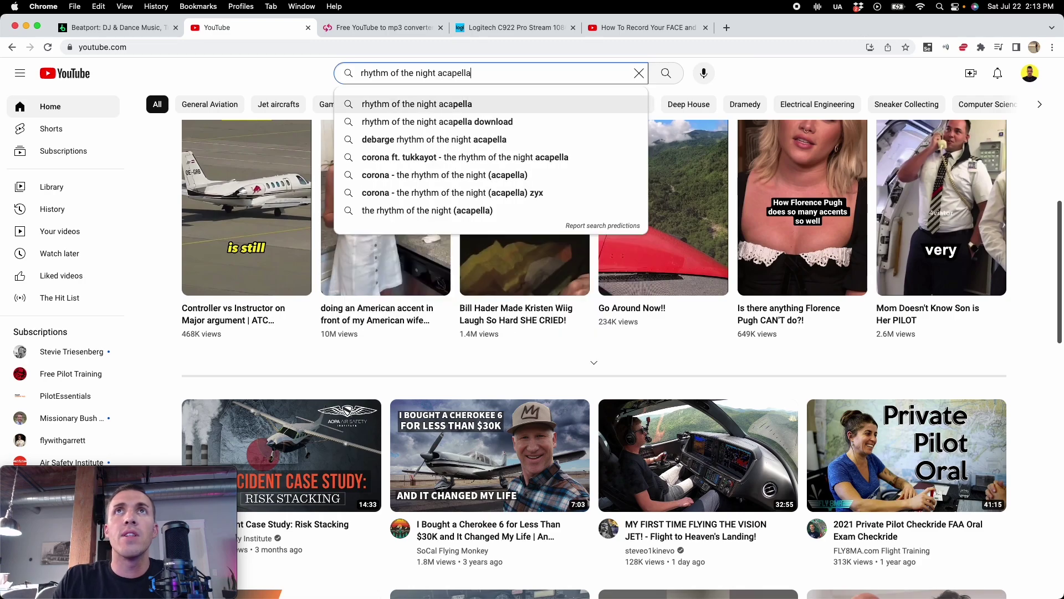
key(Return)
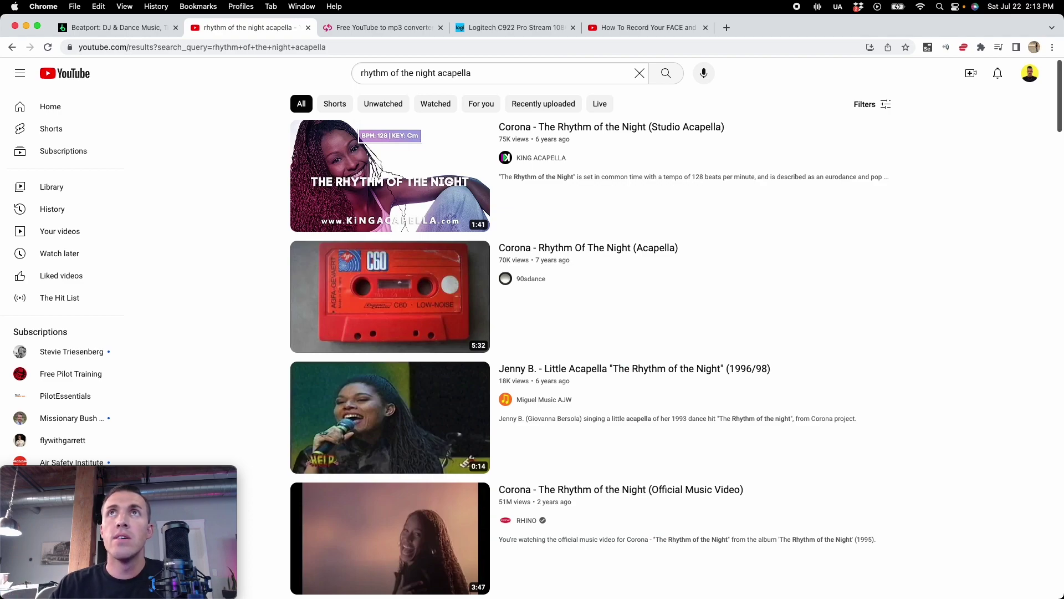
click(640, 128)
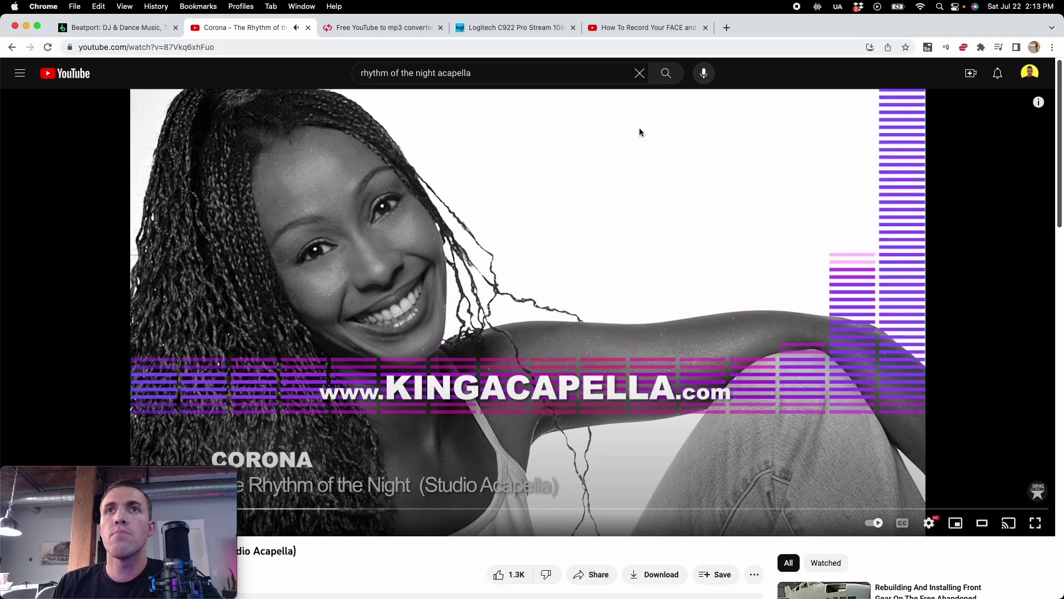
click(714, 333)
Step: Copy the video's web address and download its audio as MP3 320 kbps through the getmp3 converter
drag(210, 47, 333, 42)
key(super+a)
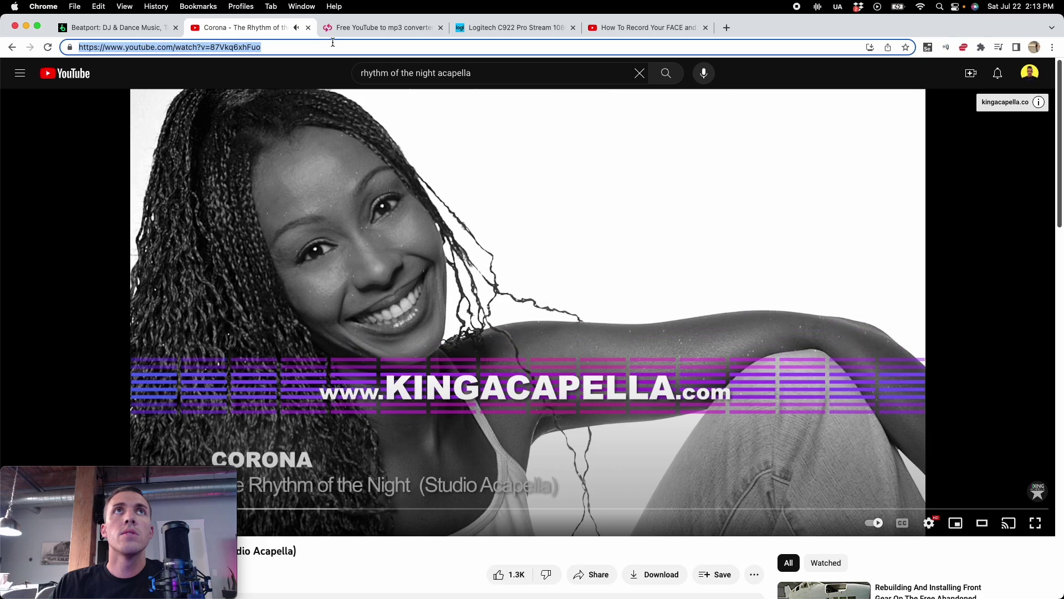
click(645, 37)
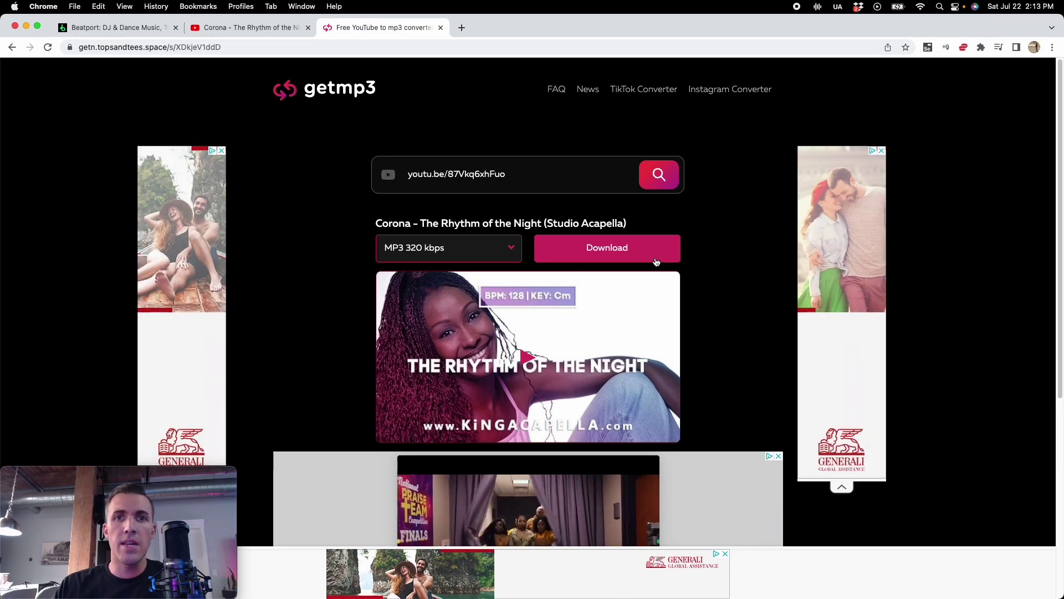
click(655, 258)
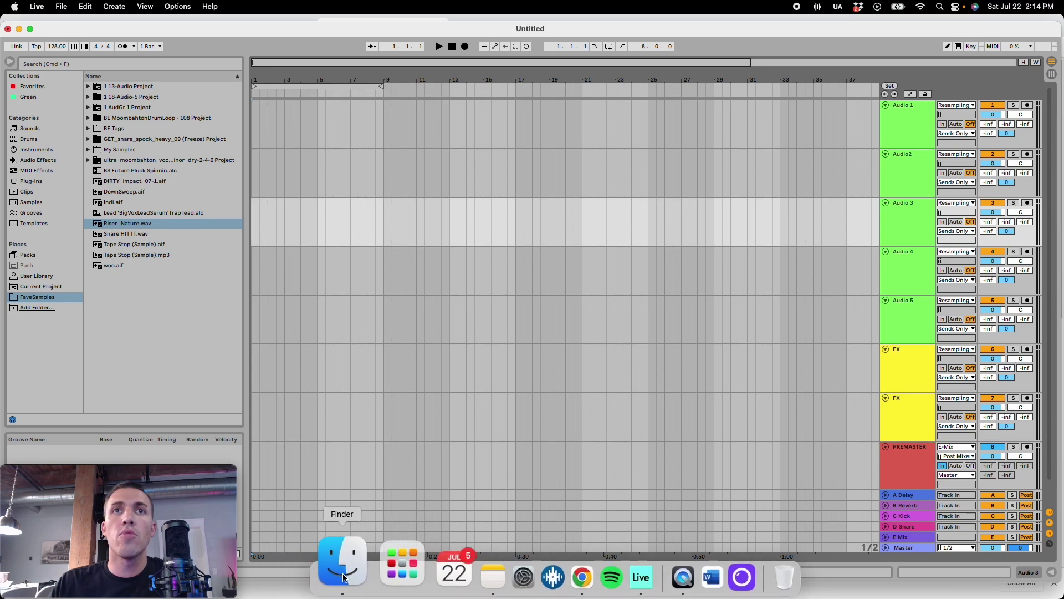
Step: Close the Downloads window in Finder and place the downloaded Corona MP3 from the Desktop near the start of Ableton Live's Audio2 track
click(340, 560)
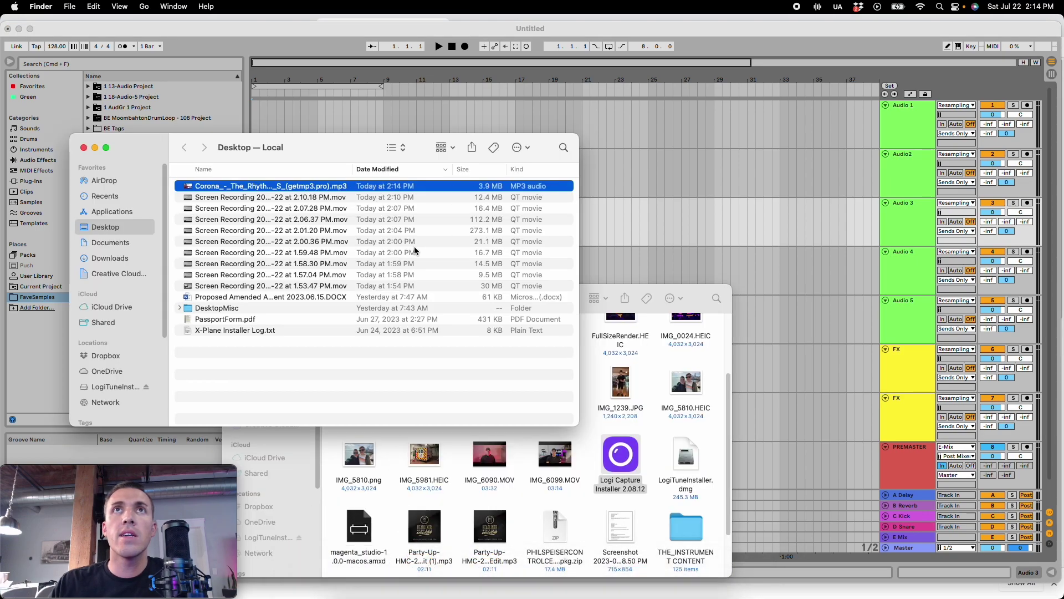
click(703, 308)
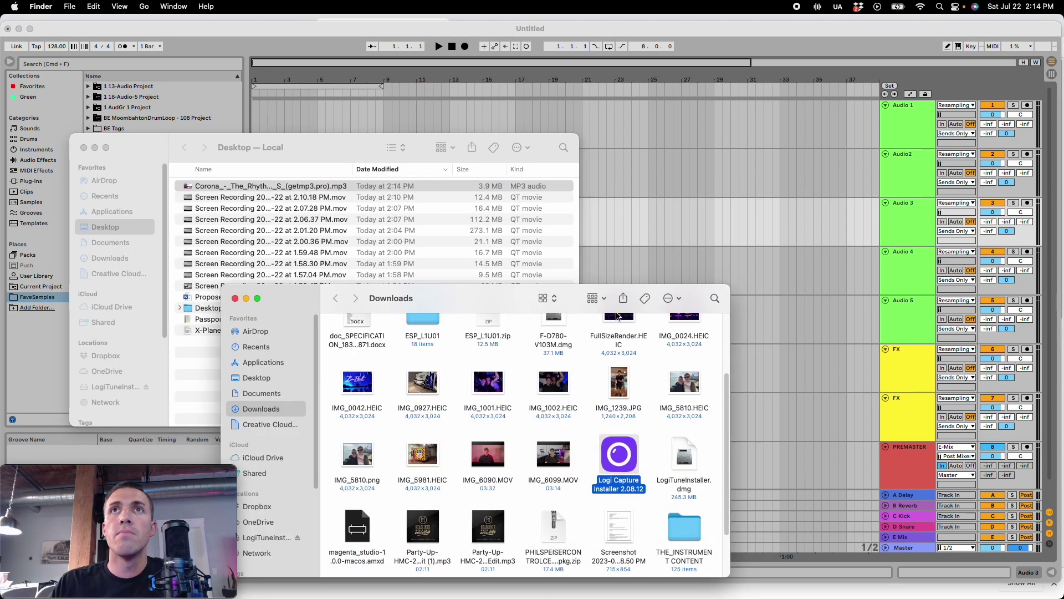
click(235, 299)
drag(344, 150, 592, 347)
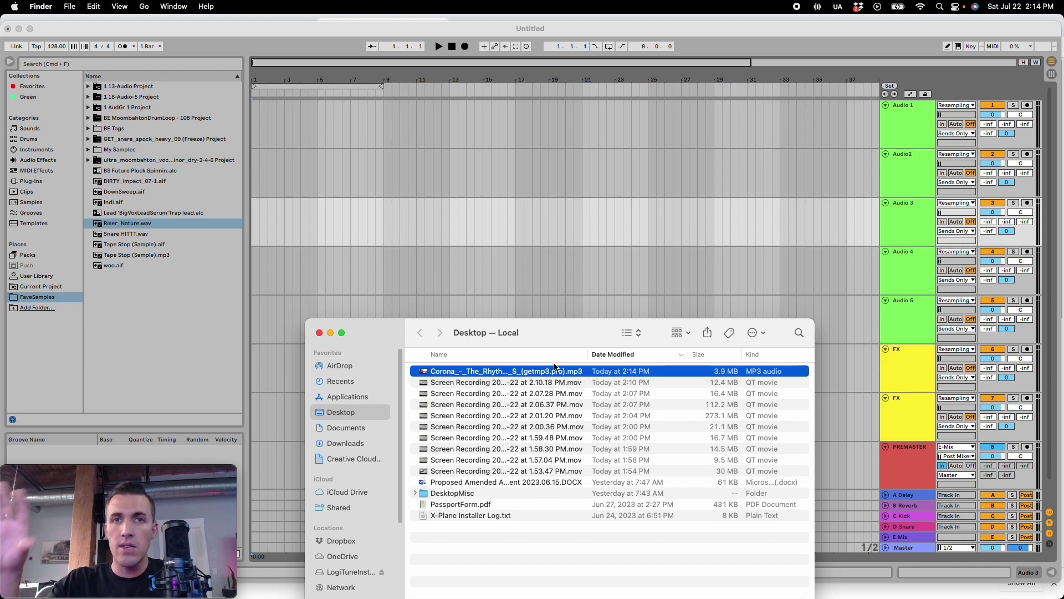
drag(555, 367, 261, 185)
click(342, 195)
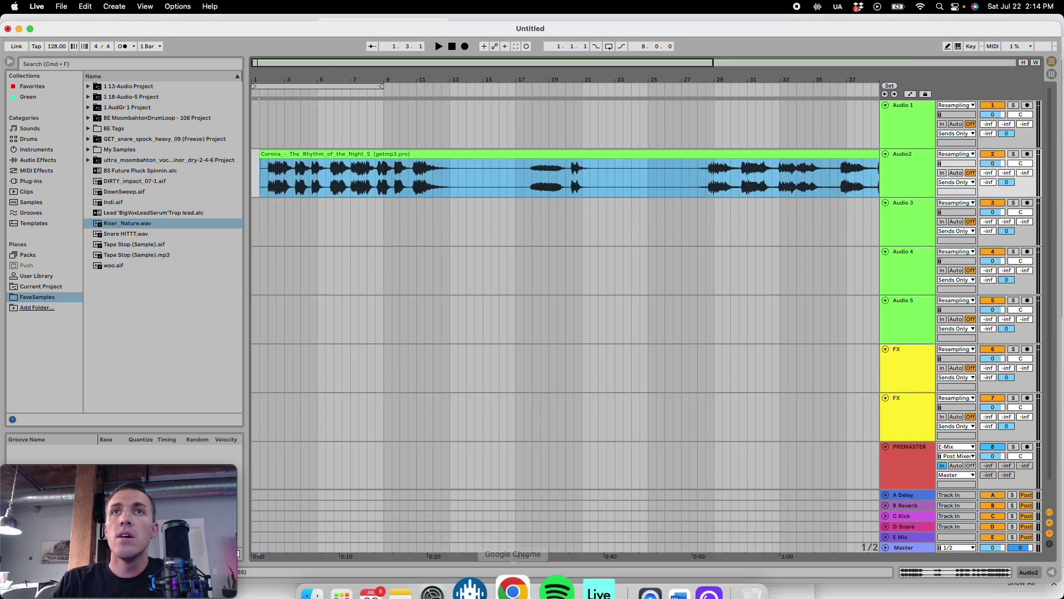
Step: Switch to Chrome, go to google.com and search for "rhythm of the night BPM and key"
click(507, 560)
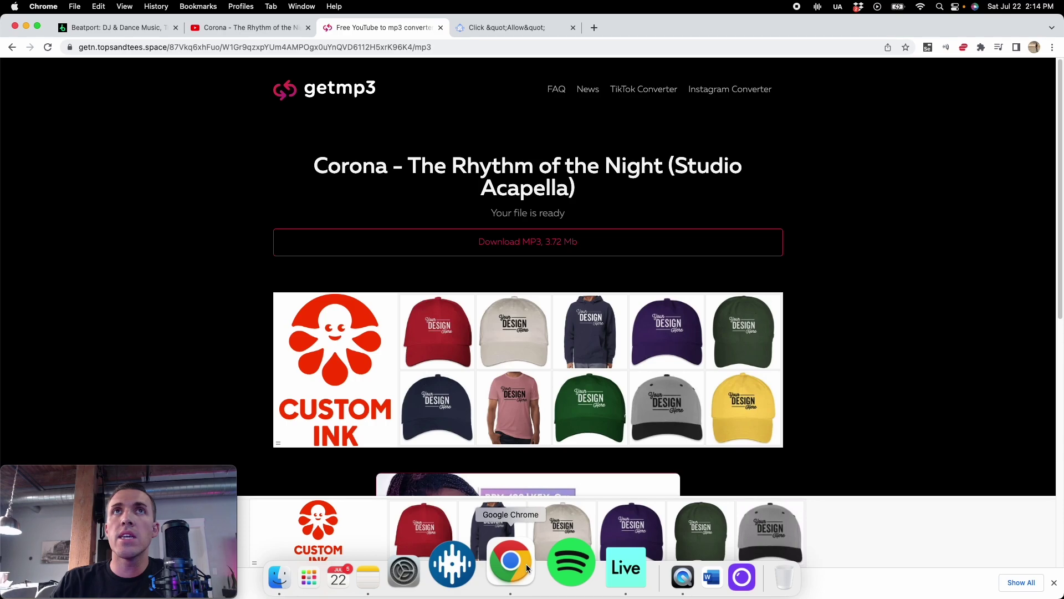
click(428, 47)
text(google.com)
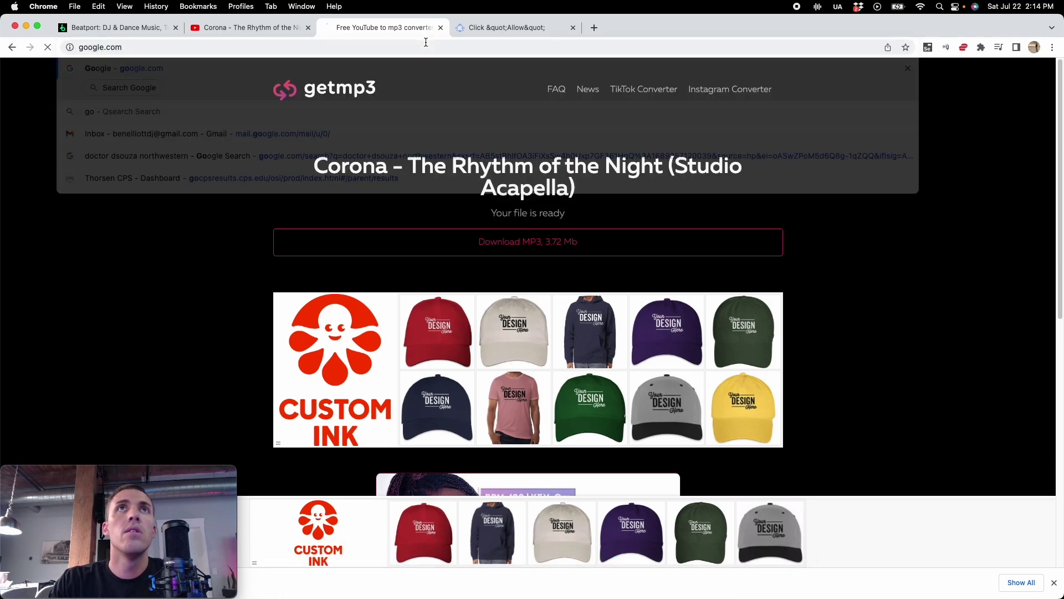
key(Return)
text(rhythm of the nigh)
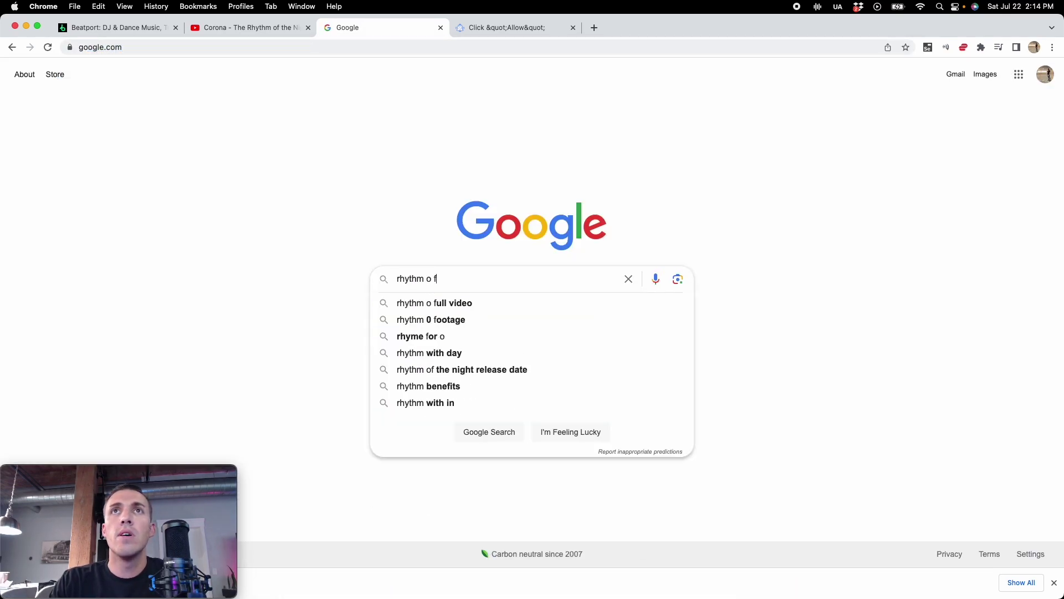
text(t )
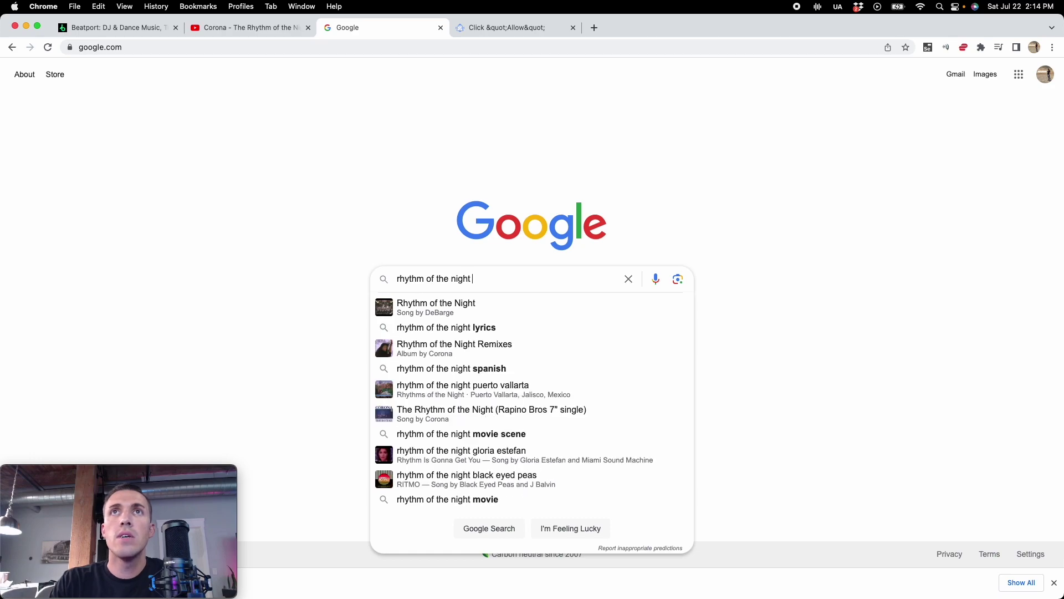
text(BPM and key)
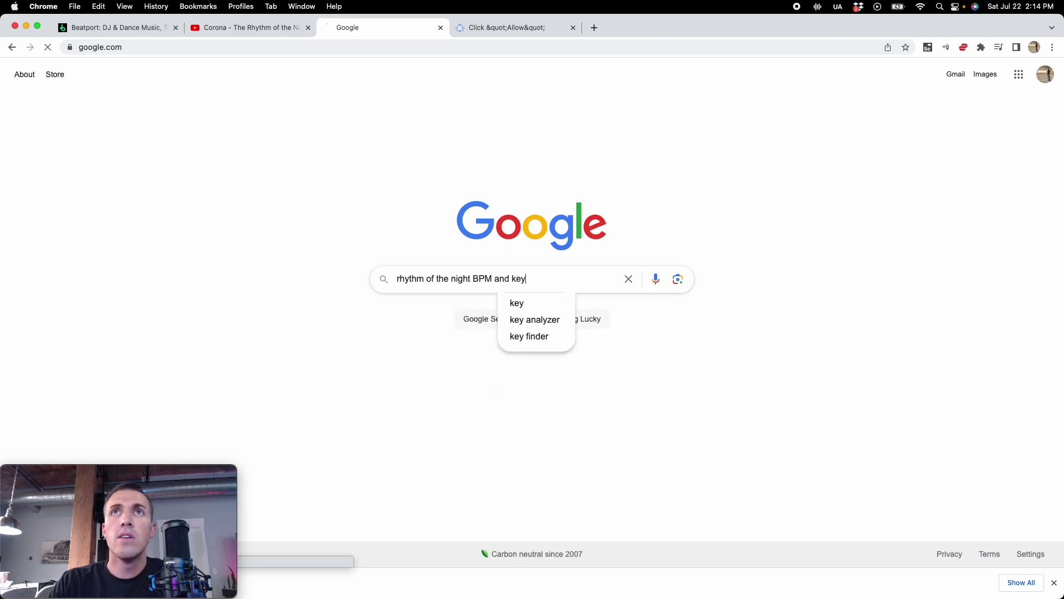
key(Return)
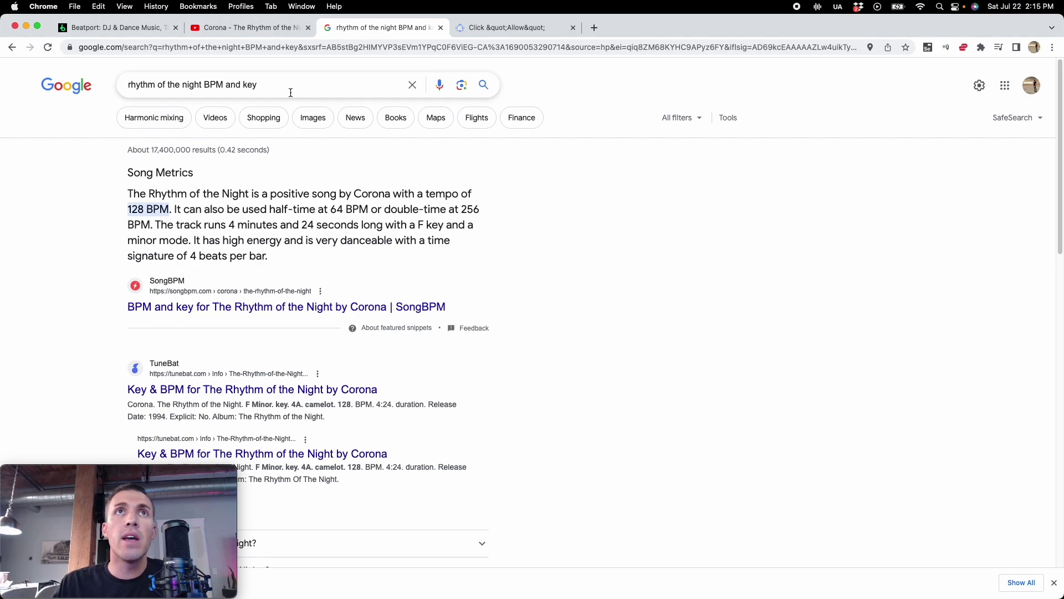
Step: Change the search to "rhythm of the night key" and check the song's key in the top result
click(241, 83)
key(BackSpace)
key(BackSpace)
key(BackSpace)
key(BackSpace)
key(BackSpace)
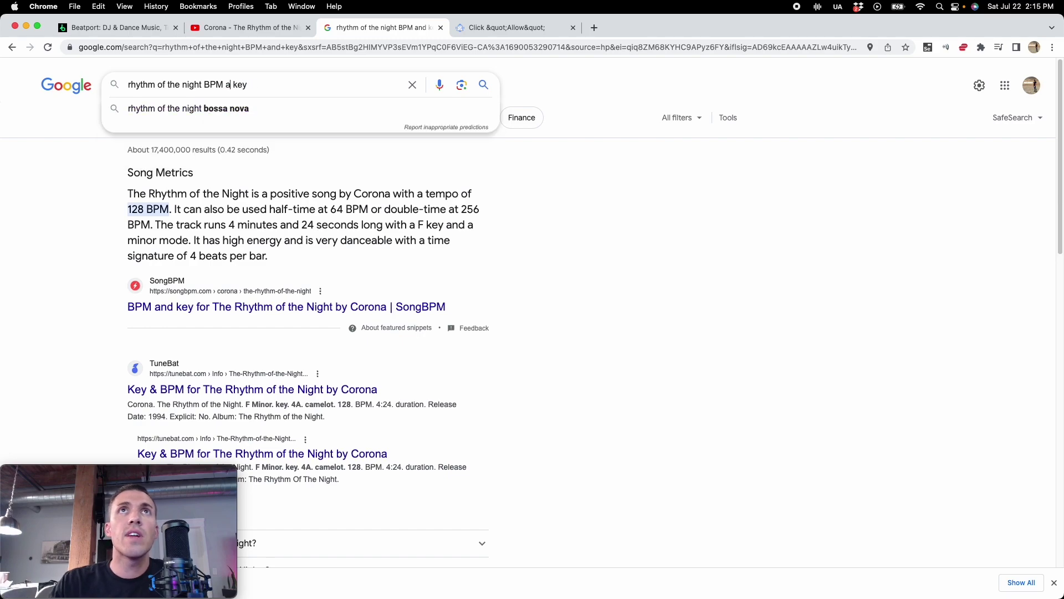
key(BackSpace)
key(BackSpace)
key(BackSpace)
key(BackSpace)
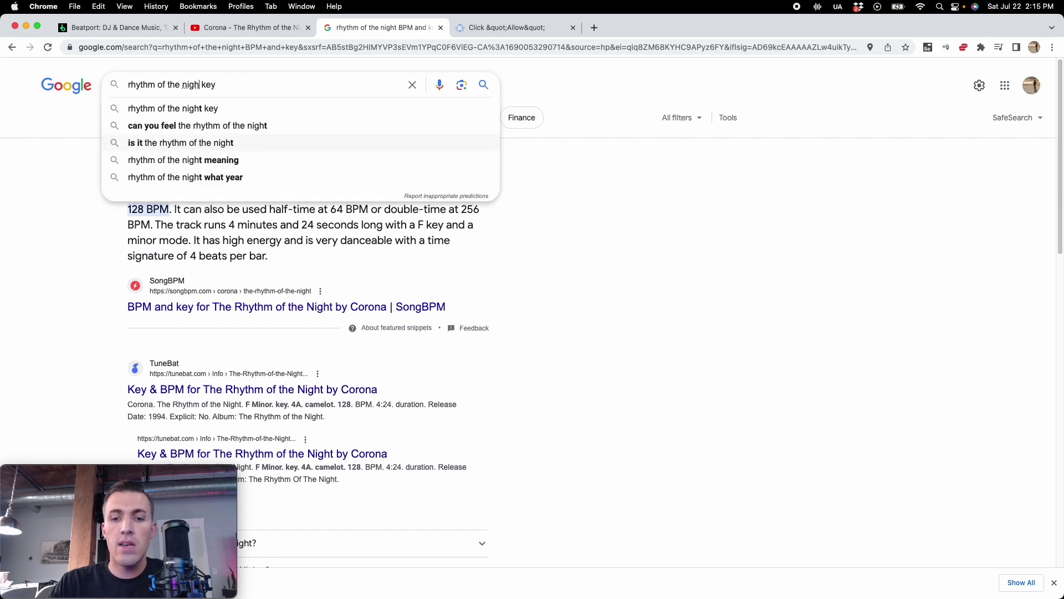
text(t)
key(Return)
drag(756, 323, 762, 344)
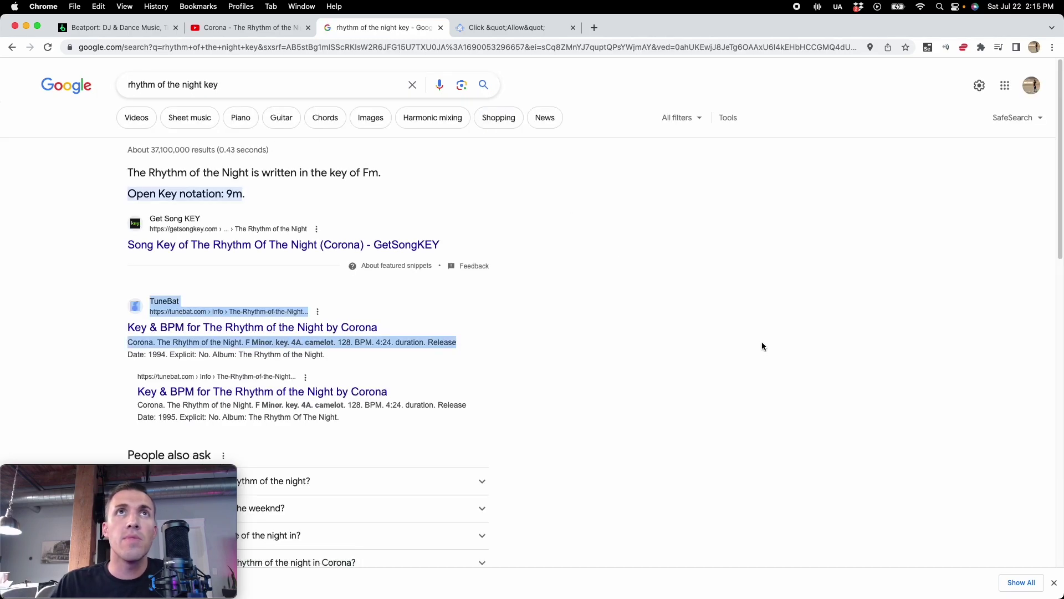
click(481, 223)
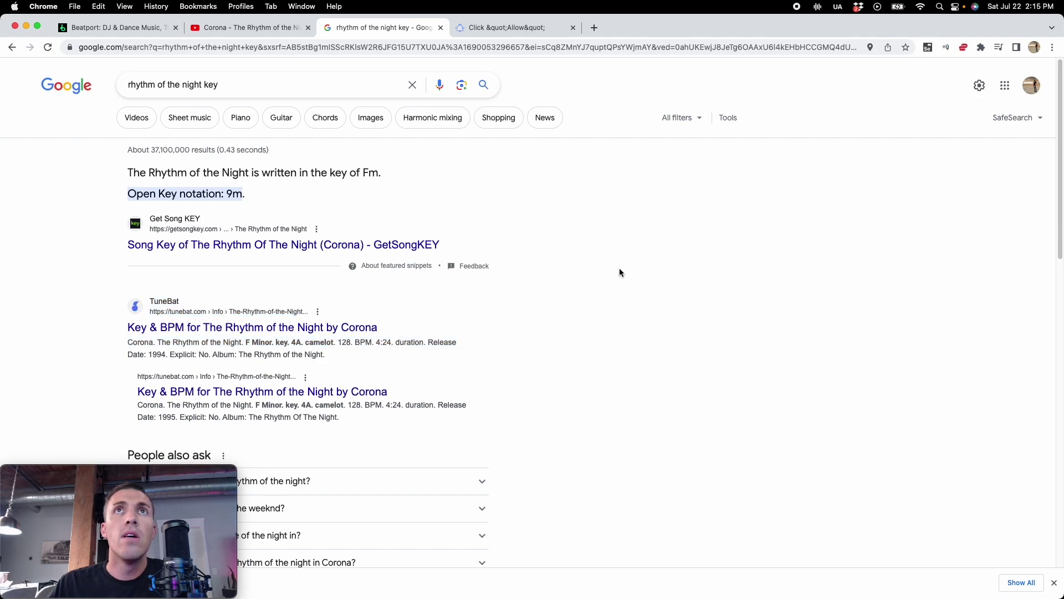
drag(363, 172, 379, 173)
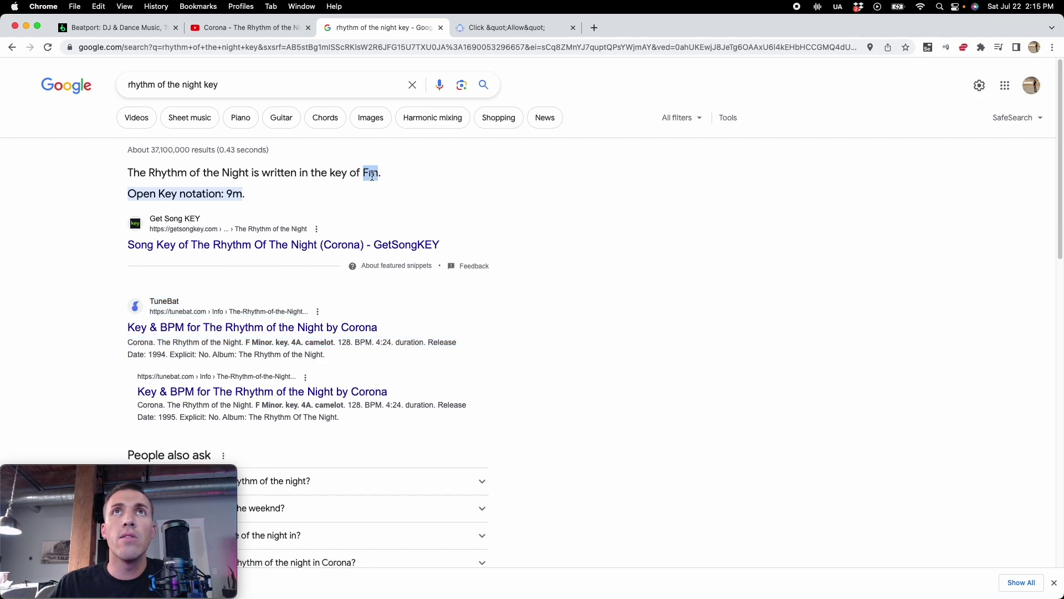
Step: Close the Google results and the notification pop-up tabs, and open the Mainstage genre on Beatport
click(441, 28)
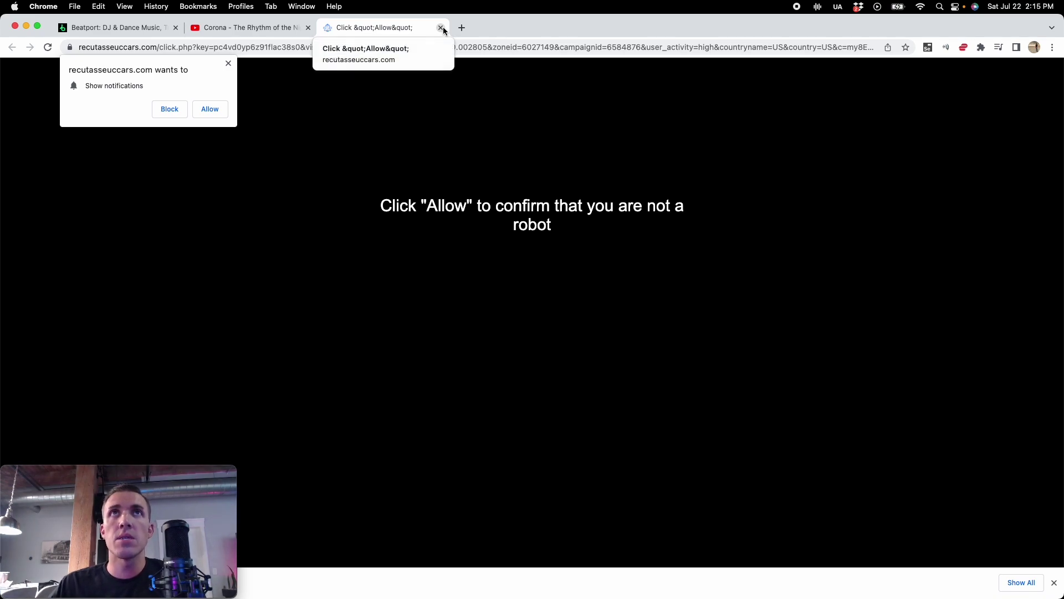
click(441, 28)
click(141, 27)
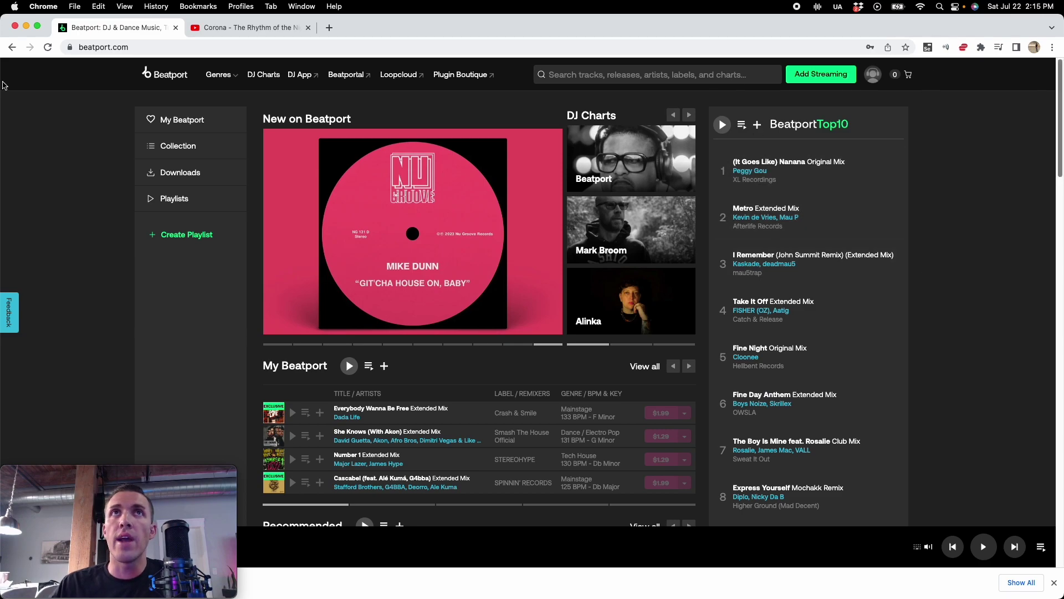
mouse_move(222, 81)
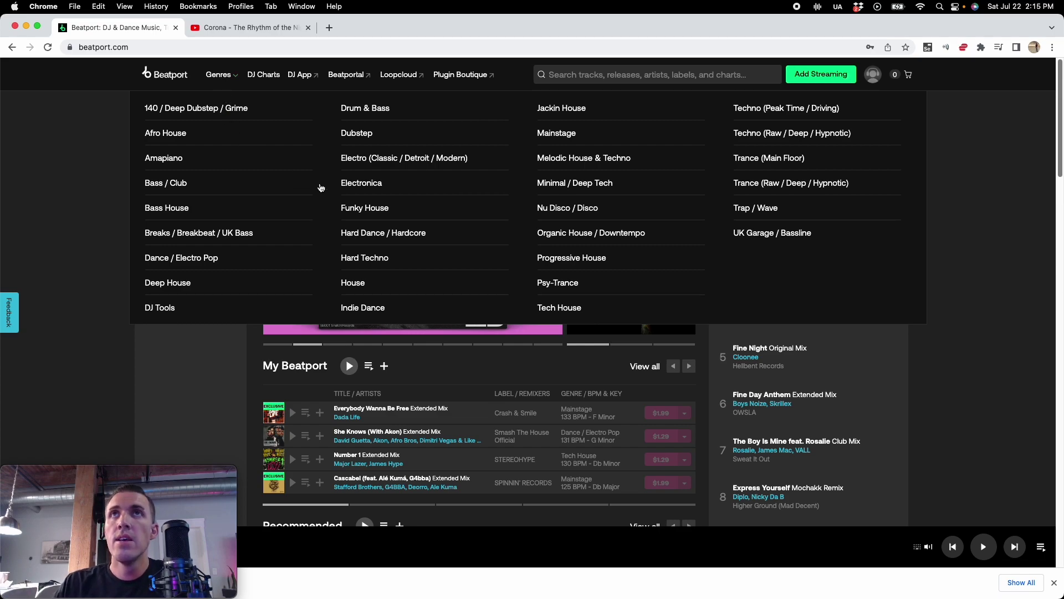
click(558, 134)
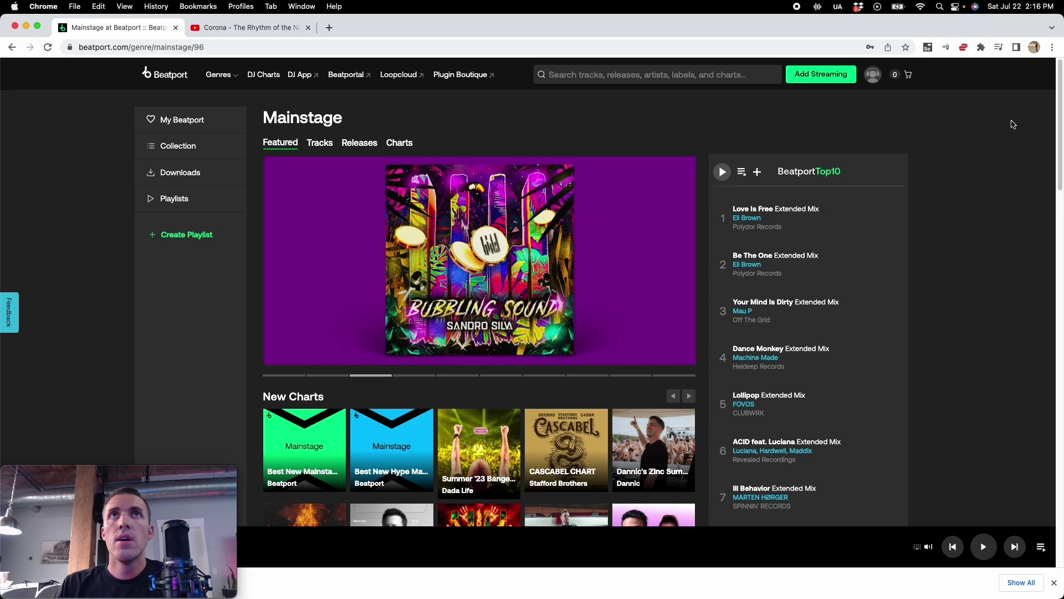
Step: Open the Mainstage genre's track list and filter it by the key F Minor
click(219, 77)
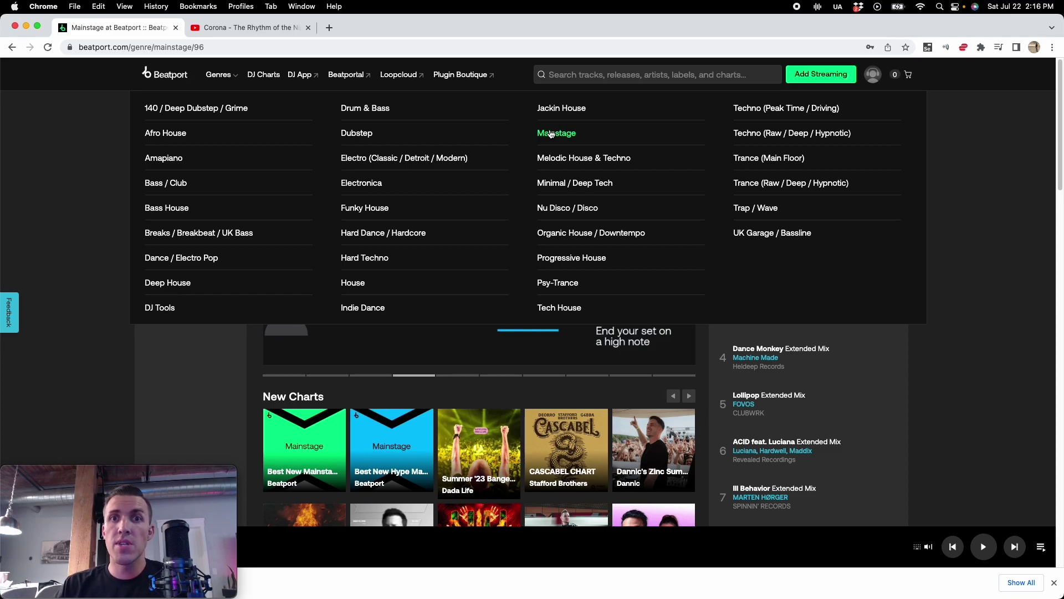
click(551, 135)
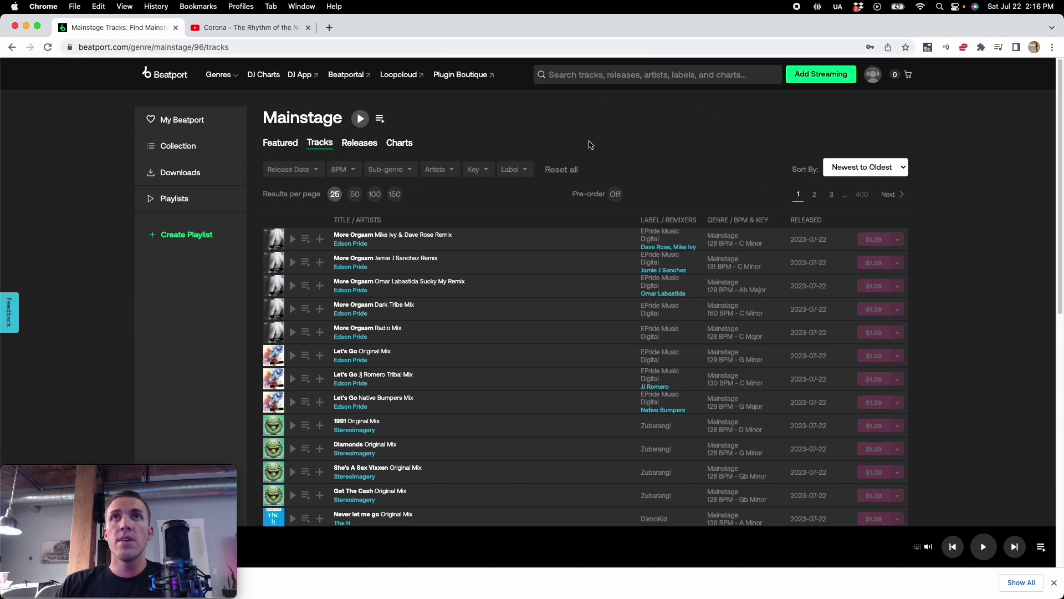
click(477, 169)
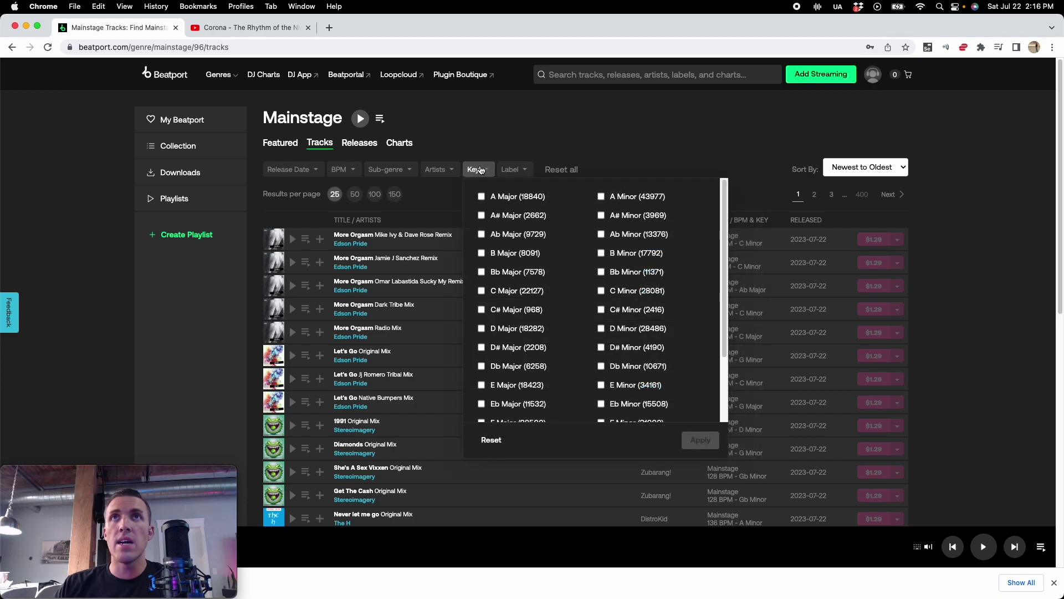
scroll(640, 414, down, 3)
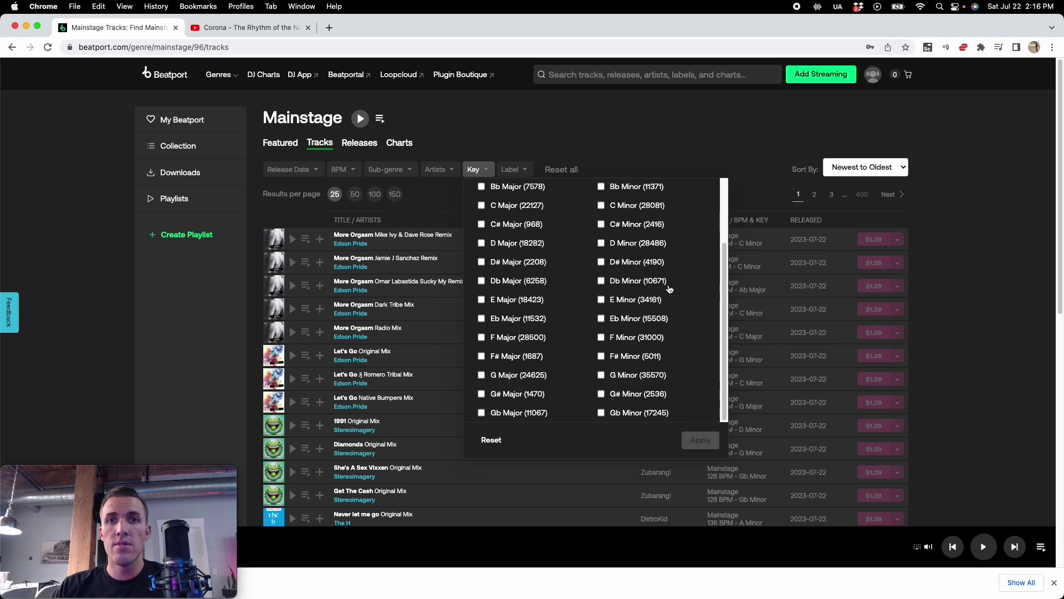
click(601, 337)
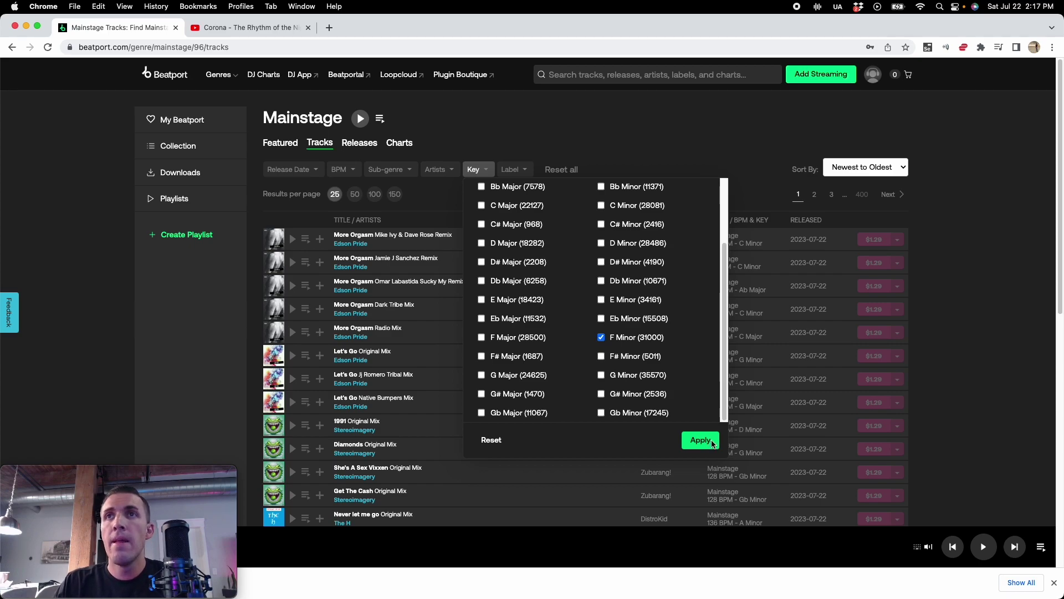
click(701, 440)
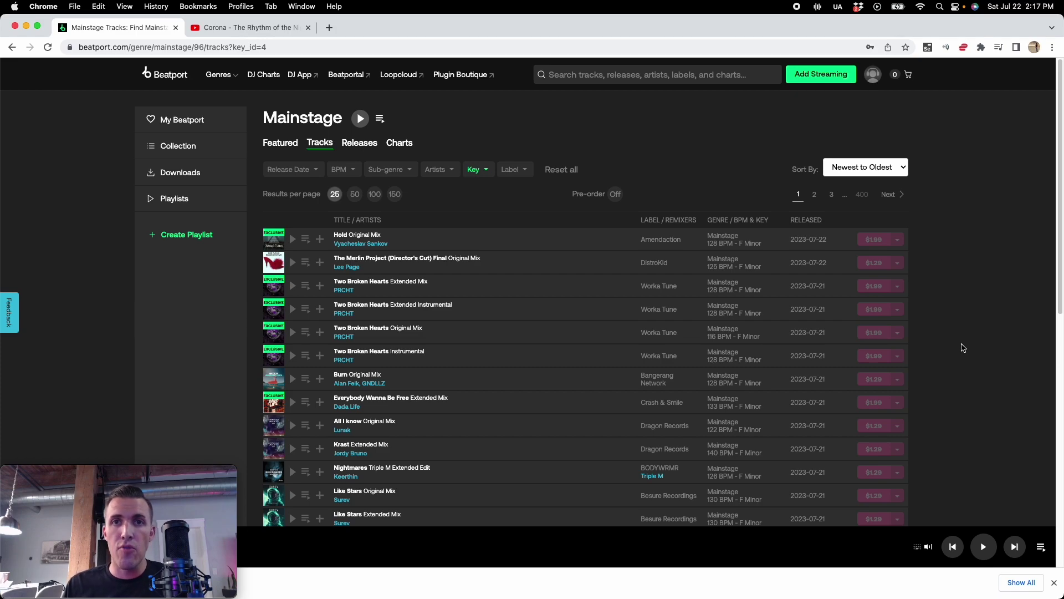
Step: Preview the F Minor Mainstage tracks and add Ritmo (Original Mix) and Get It! (Extended Mix) to the cart
click(293, 242)
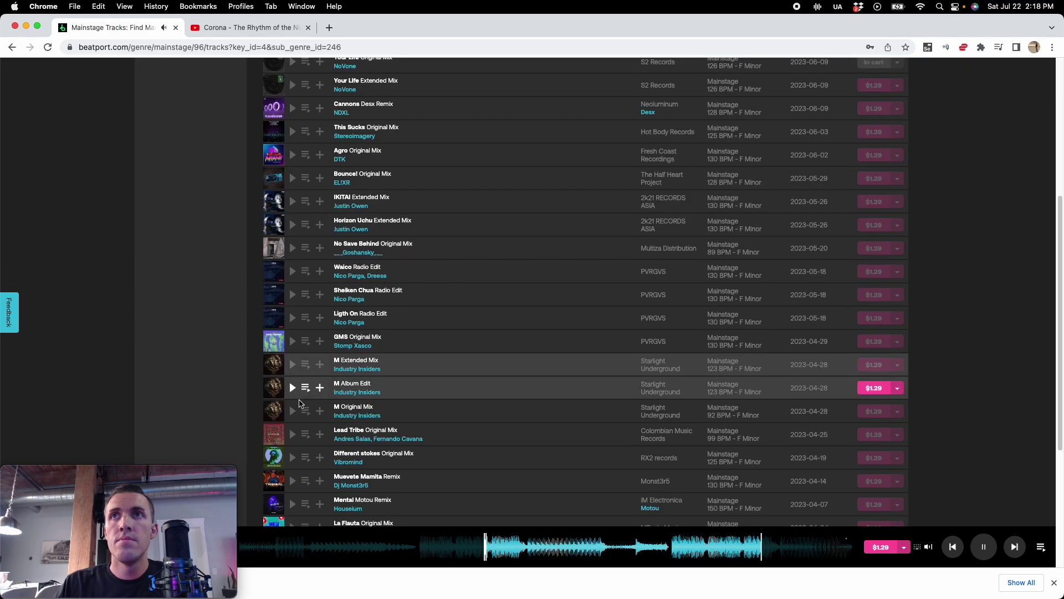
scroll(304, 411, down, 1)
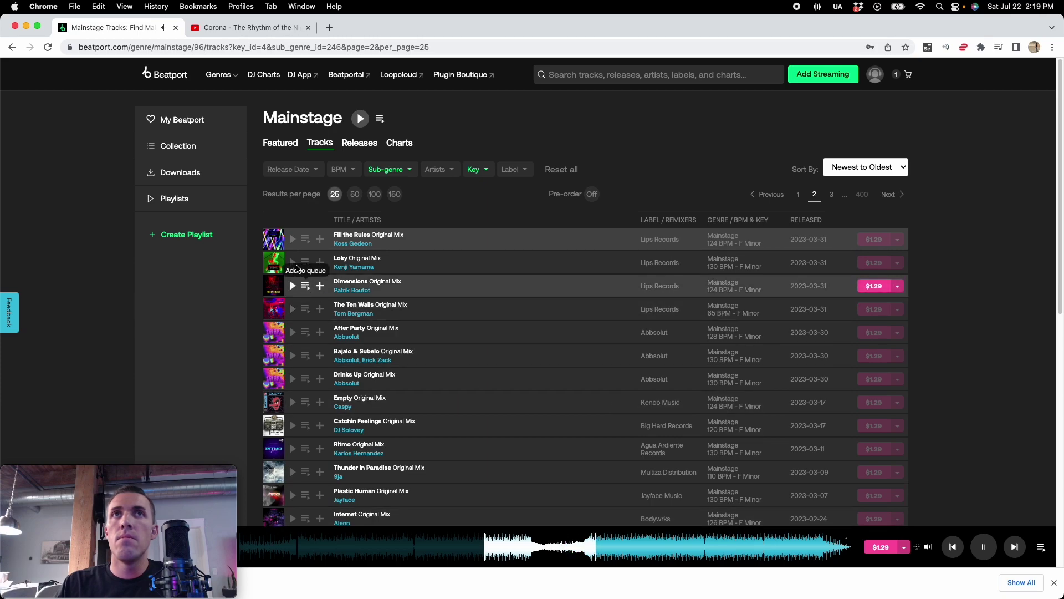
scroll(311, 288, down, 1)
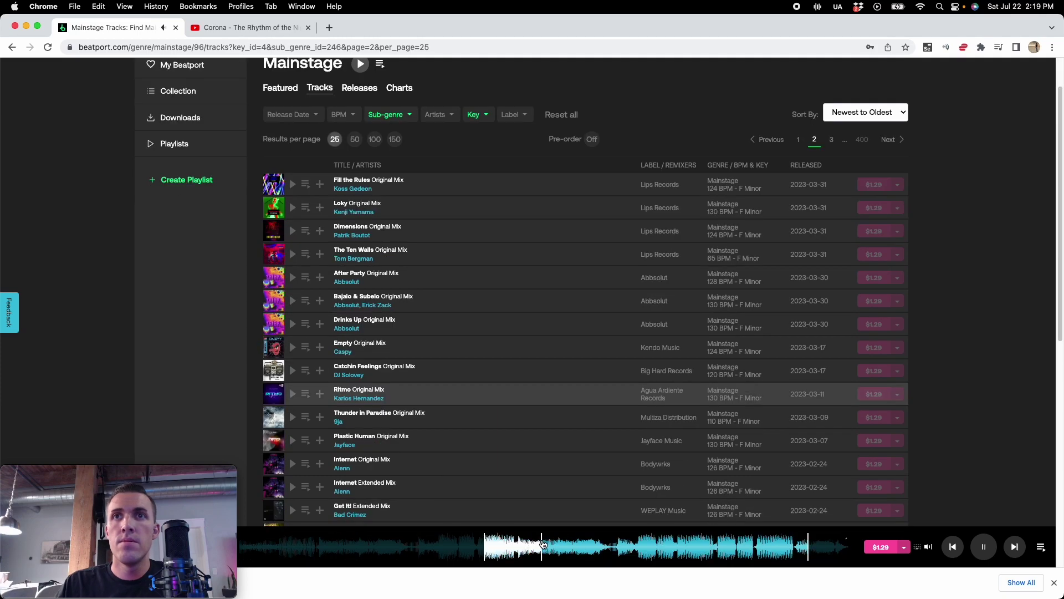
click(638, 547)
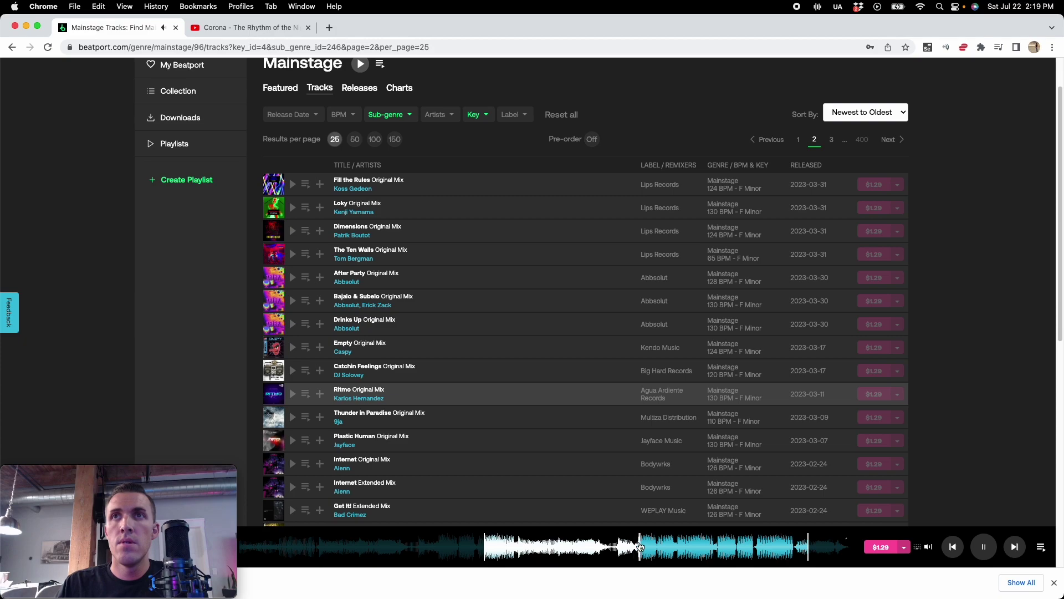
click(881, 547)
scroll(881, 547, down, 3)
click(882, 547)
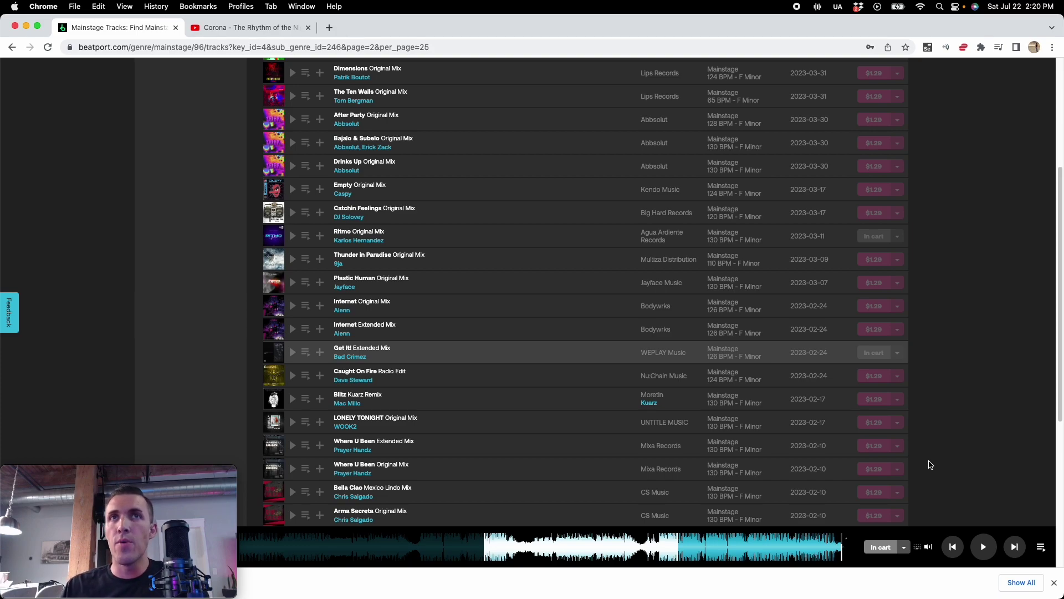
Step: Preview several sections of Caught On Fire (Radio Edit) and add the track to the cart
click(292, 376)
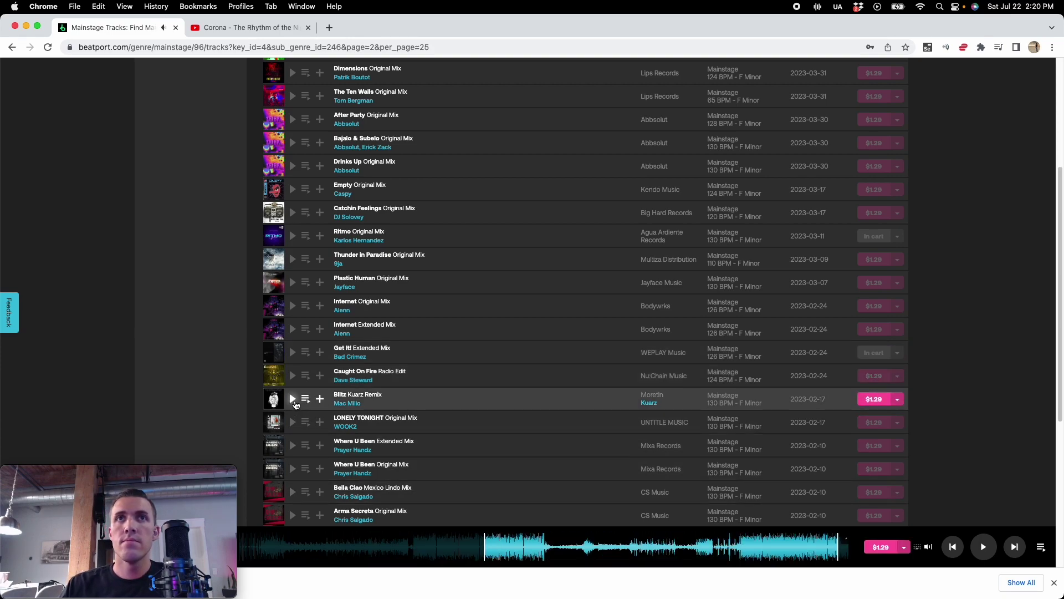
click(583, 547)
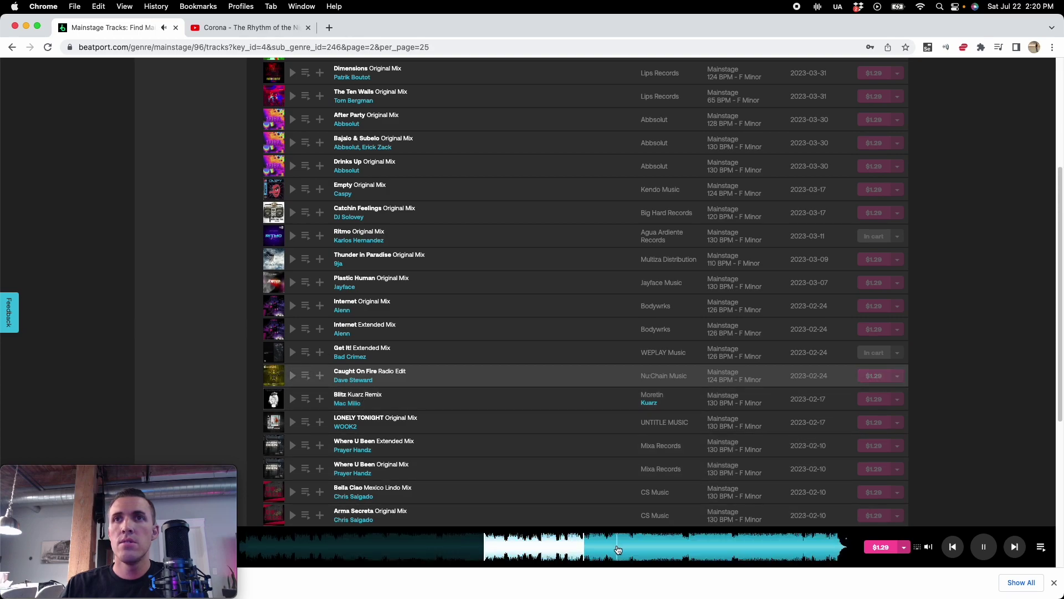
click(631, 548)
click(675, 549)
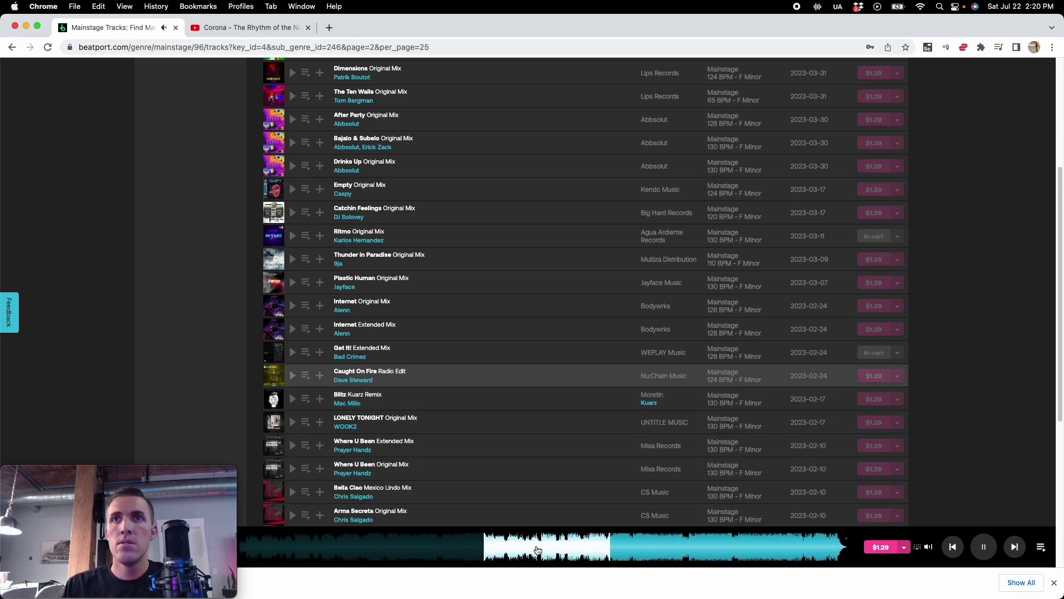
click(873, 375)
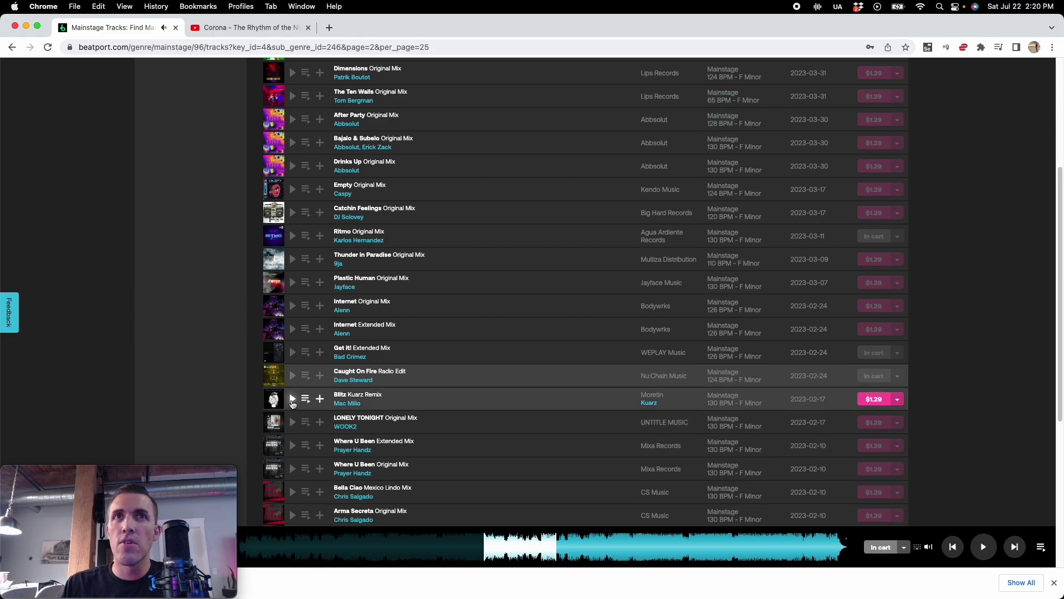
Step: Preview LONELY TONIGHT, Where U Been (Extended Mix) and tracks further down page 2, and open page 3 of the results
click(292, 422)
click(660, 549)
click(292, 445)
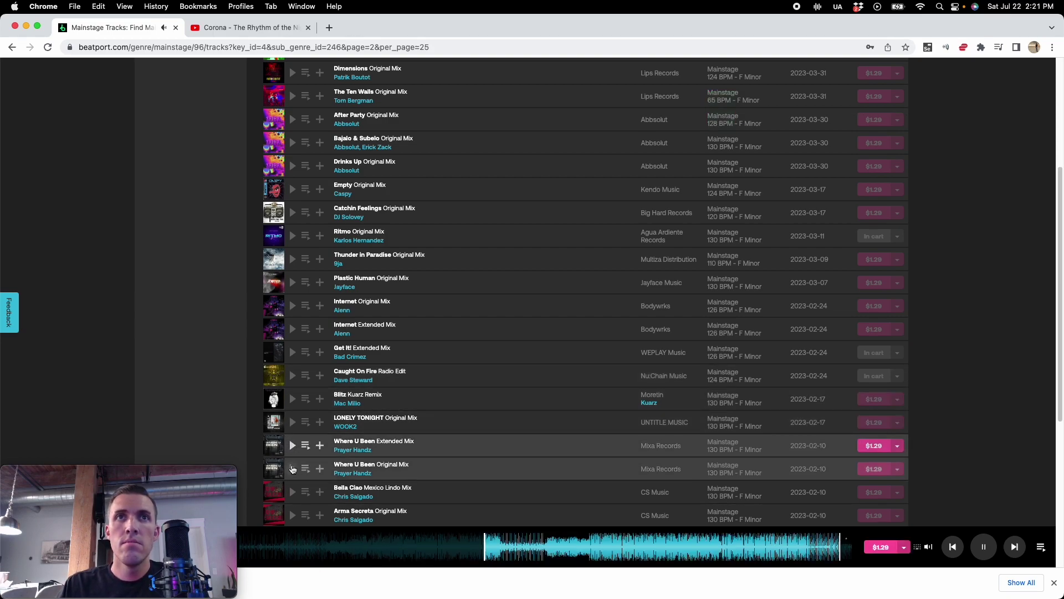
scroll(292, 445, down, 5)
click(292, 206)
click(292, 276)
click(831, 321)
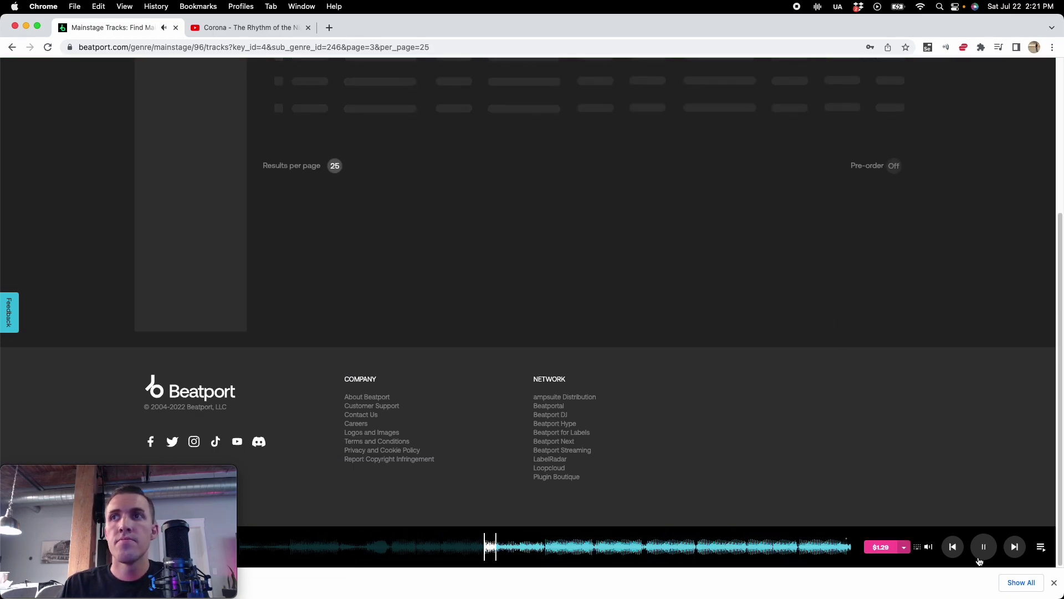
Step: Preview the first seven tracks on page 3, from Traits to No Reply
click(292, 239)
click(293, 262)
click(293, 286)
click(294, 310)
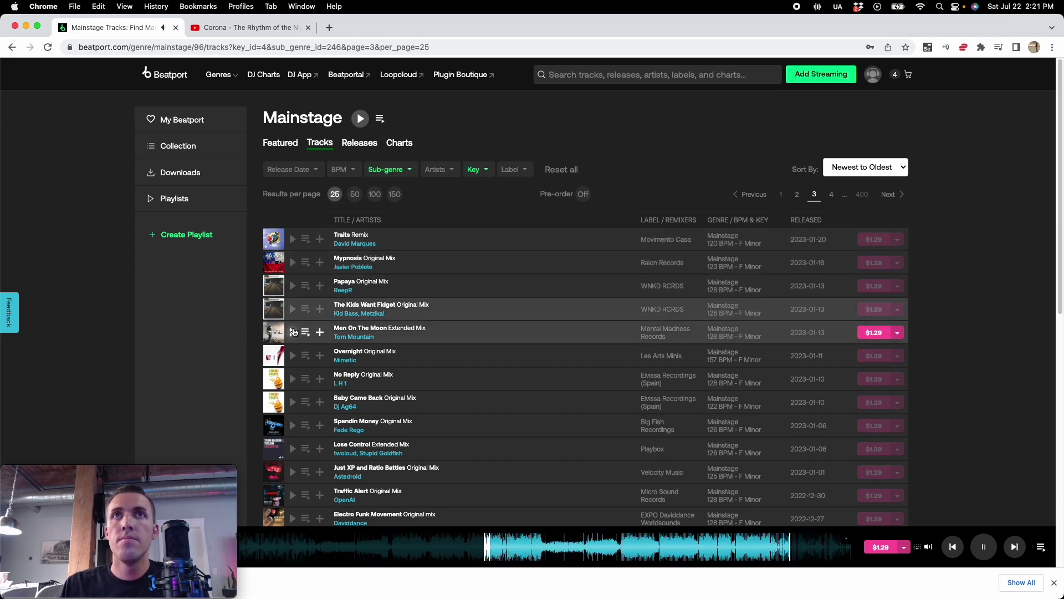
click(292, 332)
click(292, 355)
click(292, 378)
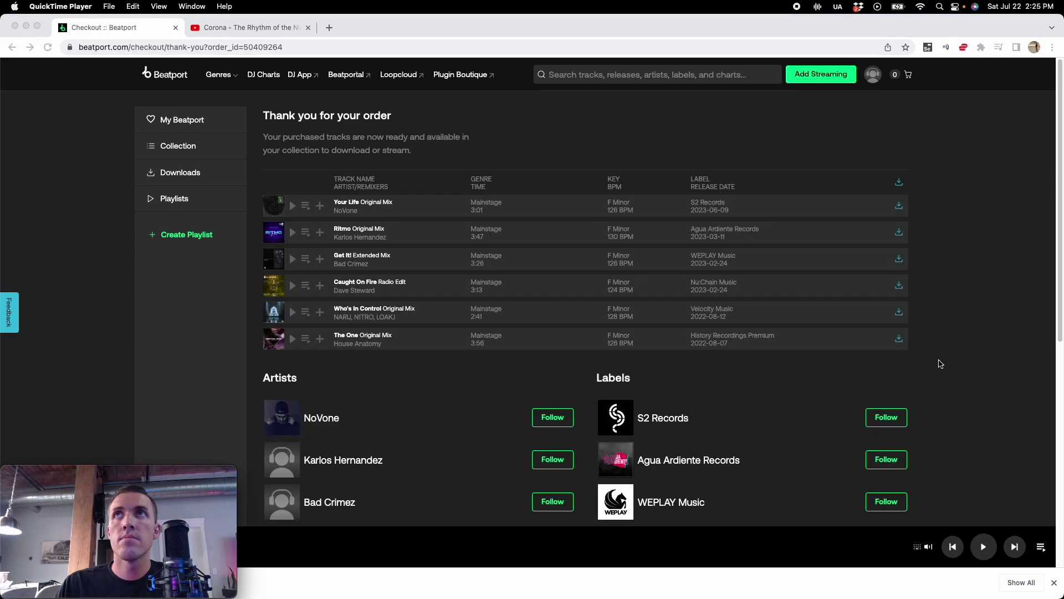
Step: Download the six purchased tracks to the Desktop: Your Life, Ritmo, Get It!, Caught On Fire, Who's In Control and The One
click(972, 268)
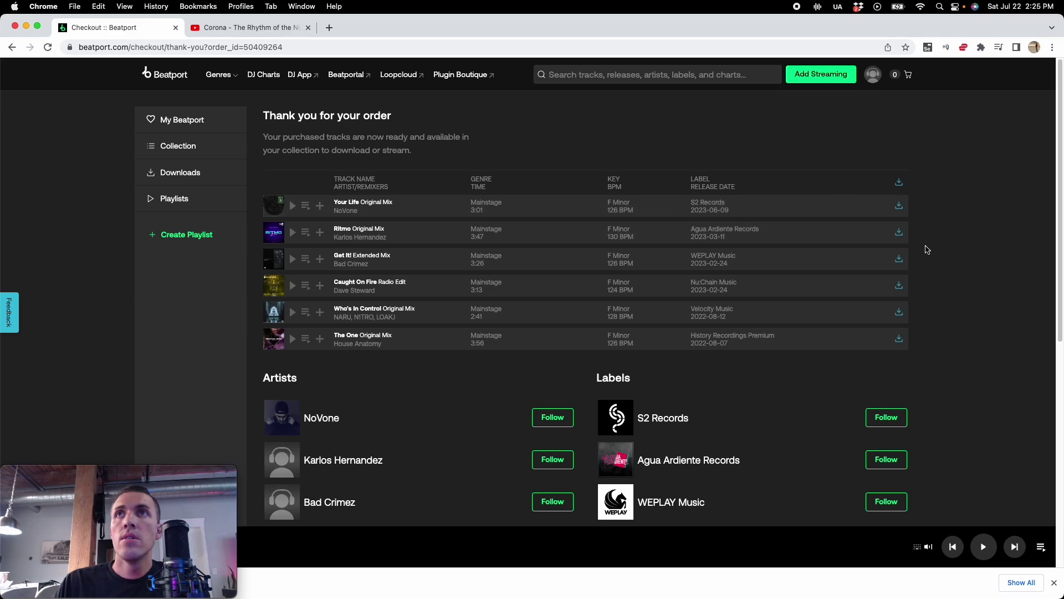
click(899, 206)
click(722, 520)
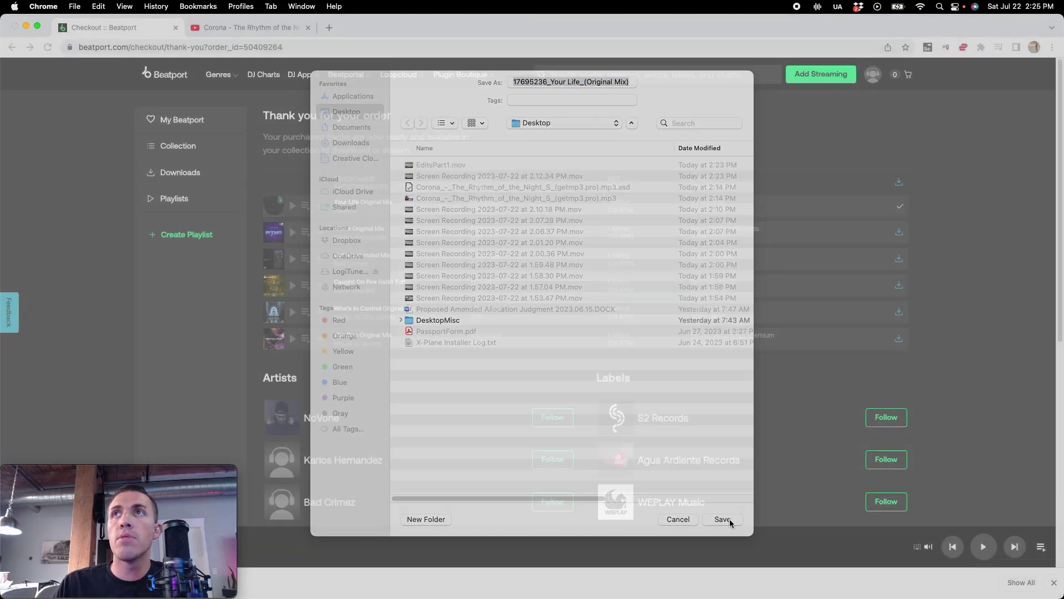
click(899, 258)
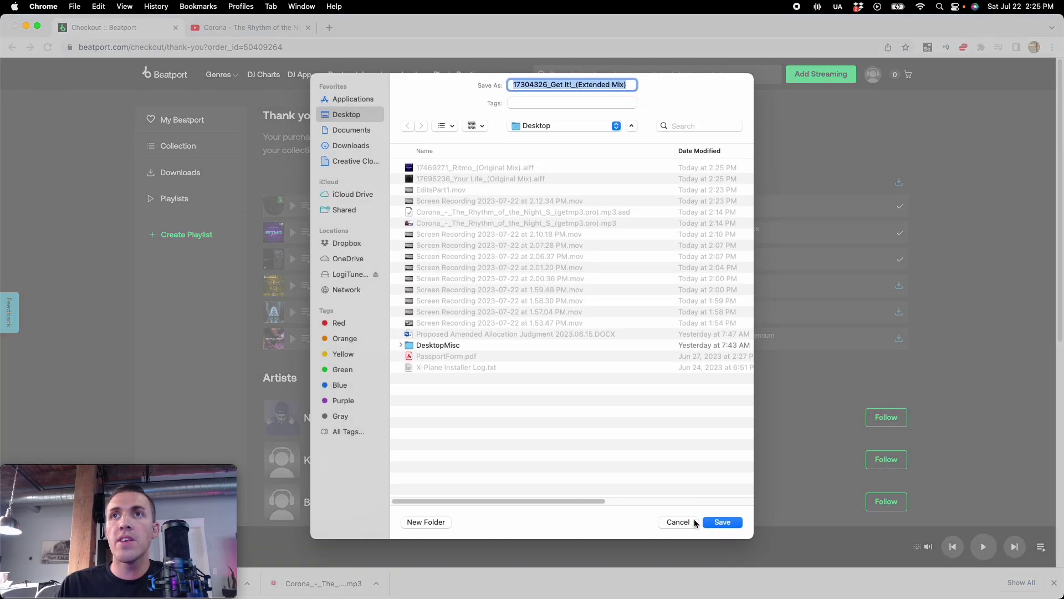
click(722, 520)
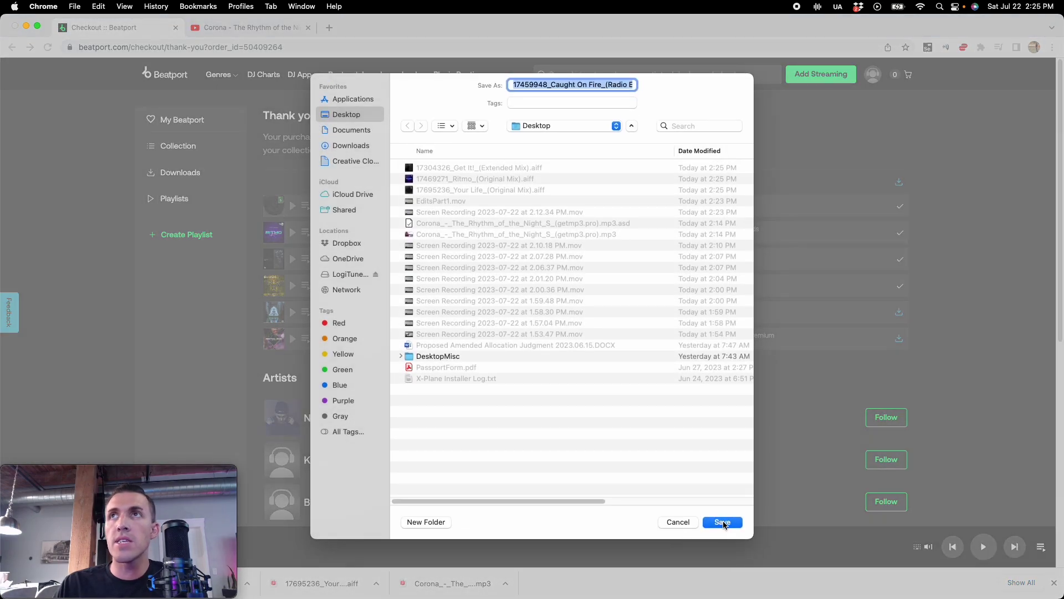
click(722, 522)
click(899, 312)
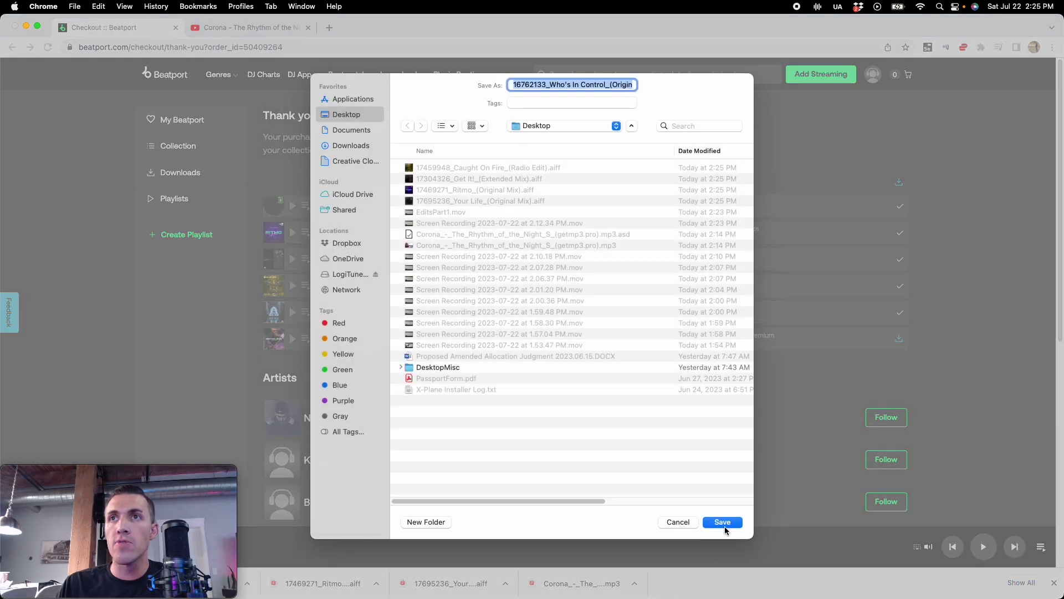
click(722, 522)
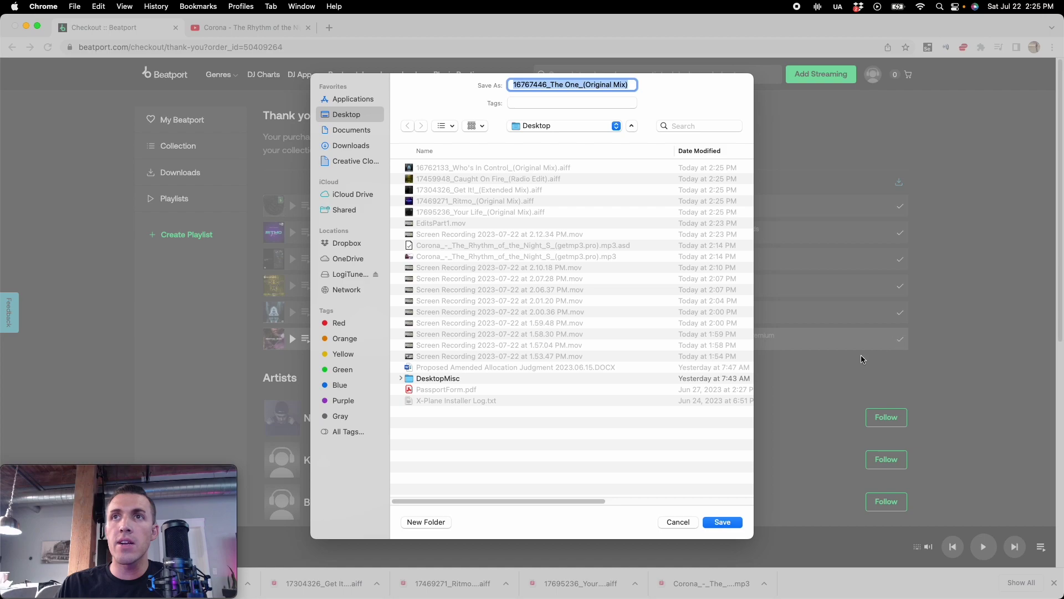
click(723, 521)
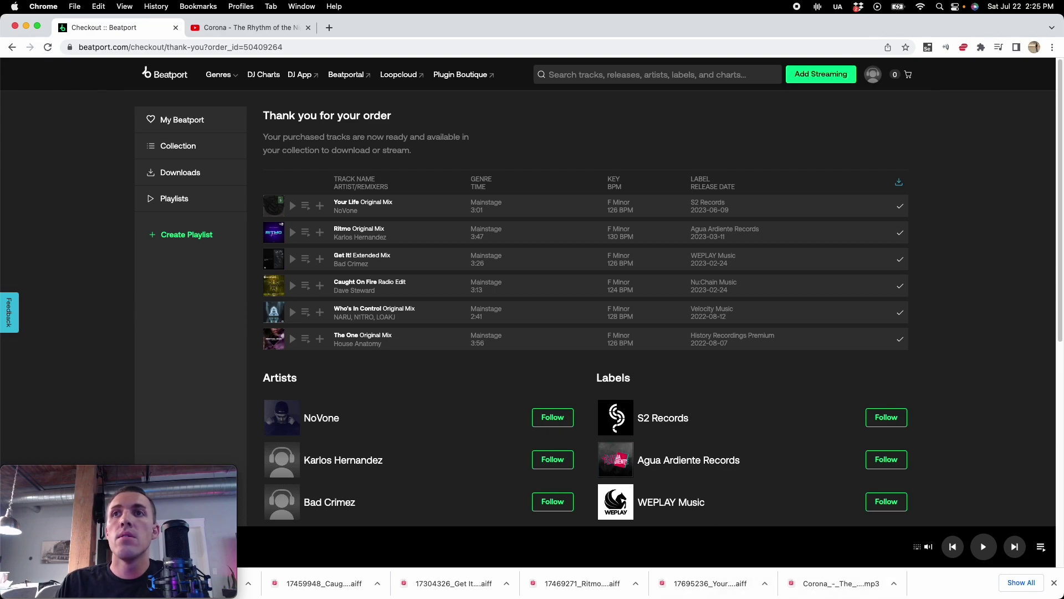
Step: Show the downloaded Your Life file in Finder and switch to Ableton Live
click(772, 579)
click(782, 570)
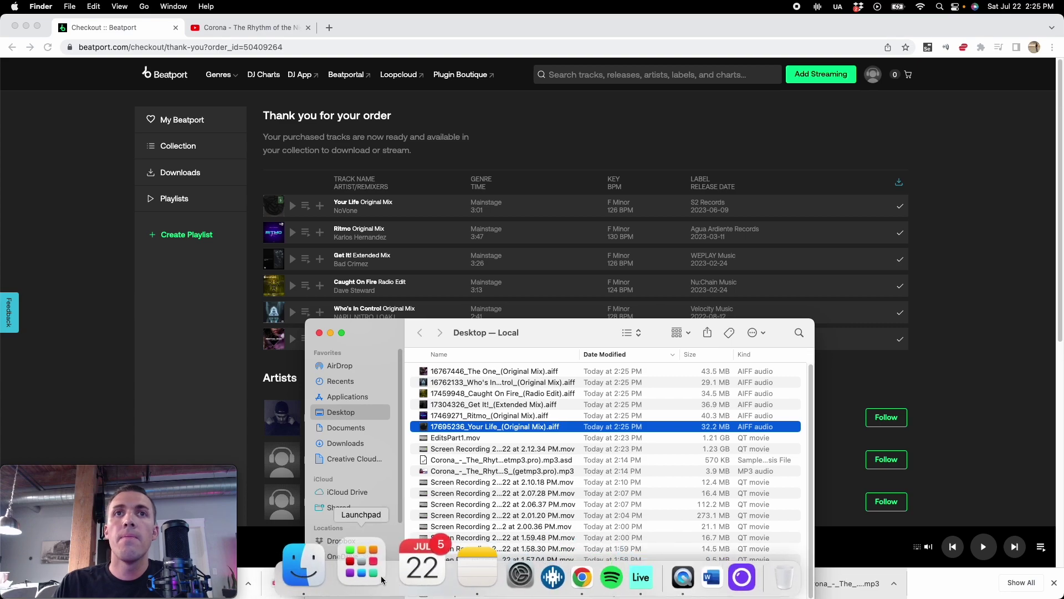
click(579, 573)
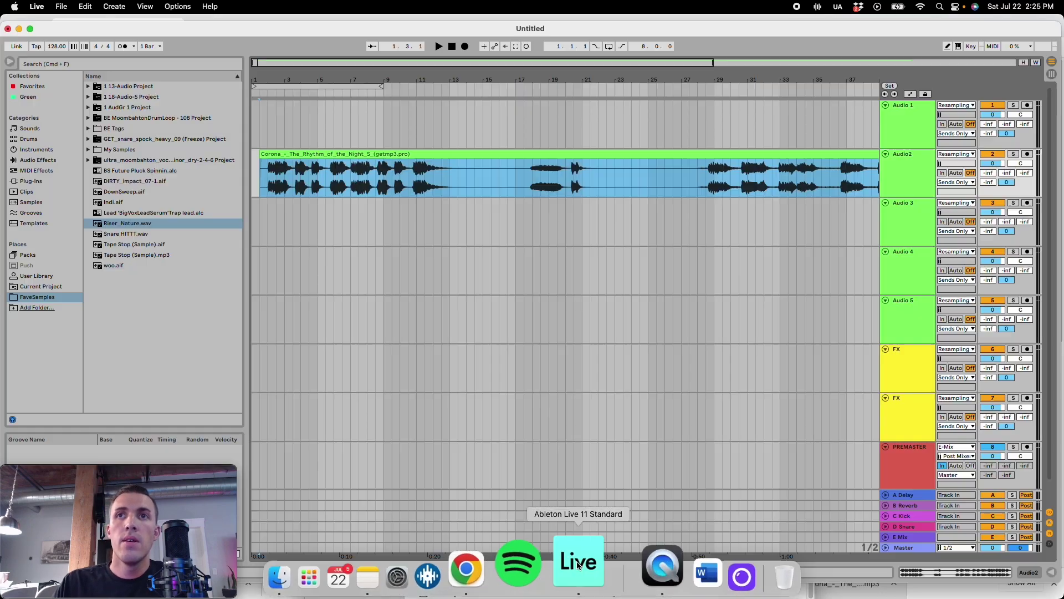
Step: Turn on the metronome and hide the browser to widen the arrangement
click(468, 377)
drag(288, 64, 263, 69)
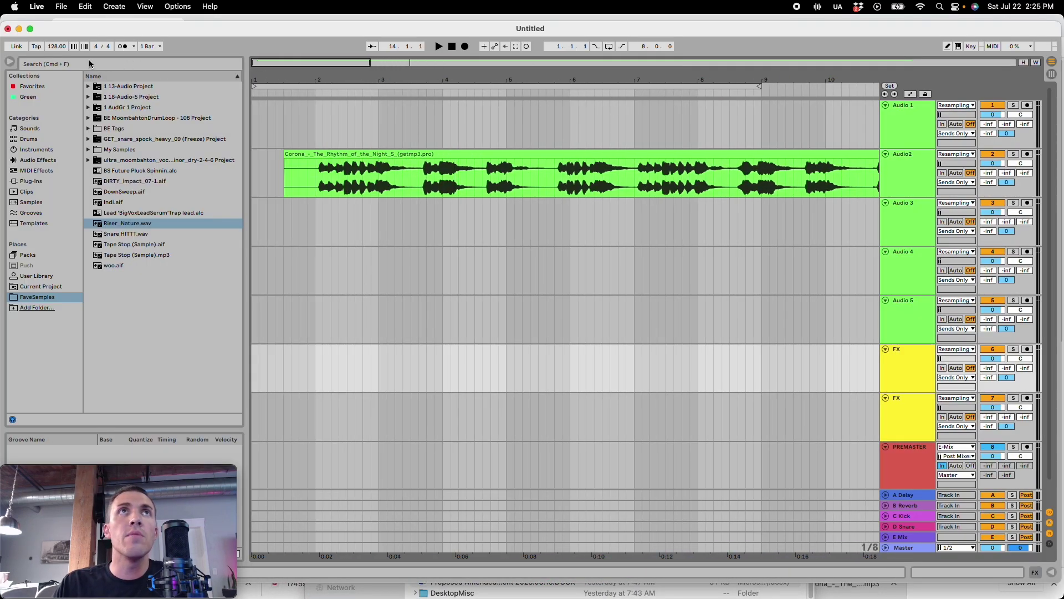
click(261, 217)
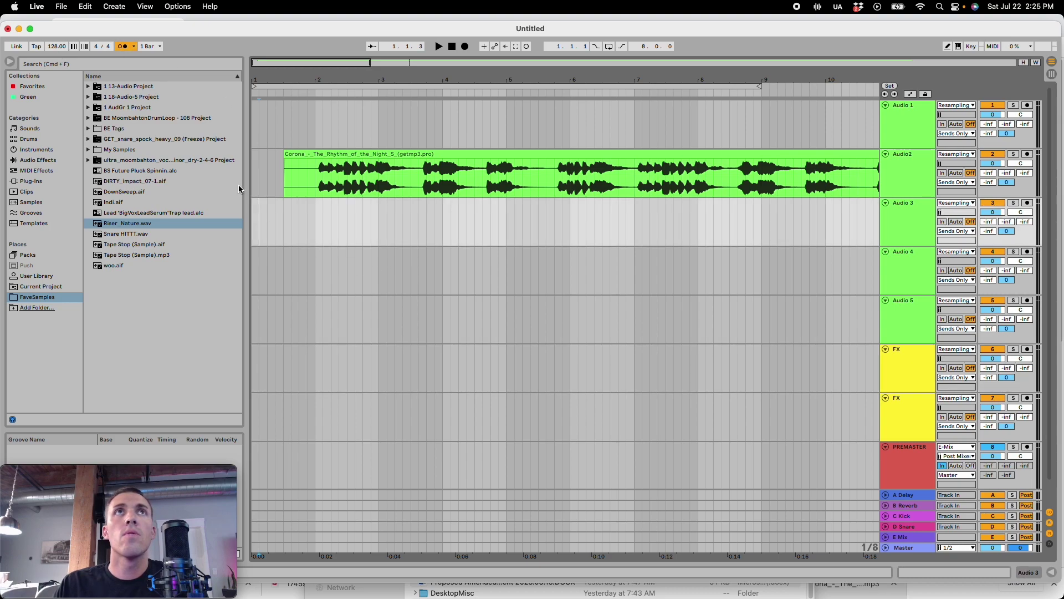
click(10, 61)
Step: Play the acapella from the start against the metronome and nudge its clip slightly earlier with the grid off
click(117, 169)
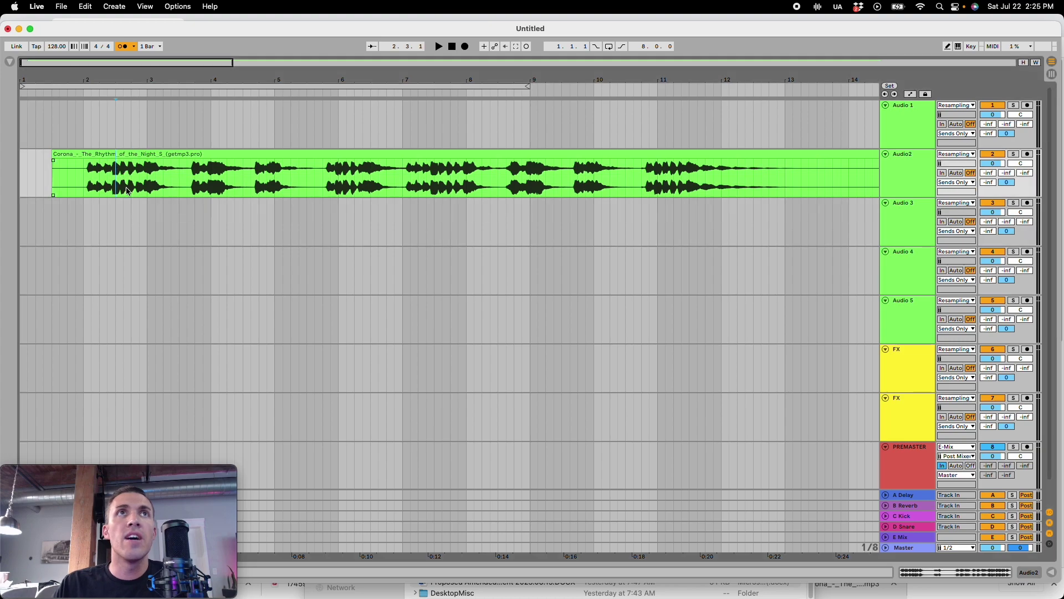
click(25, 166)
key(space)
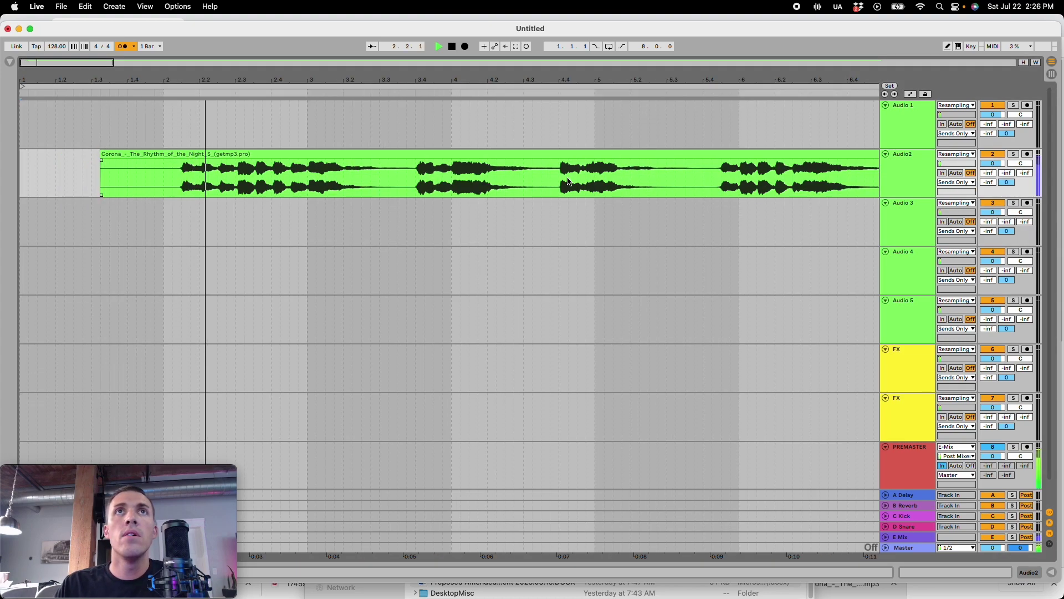
click(369, 154)
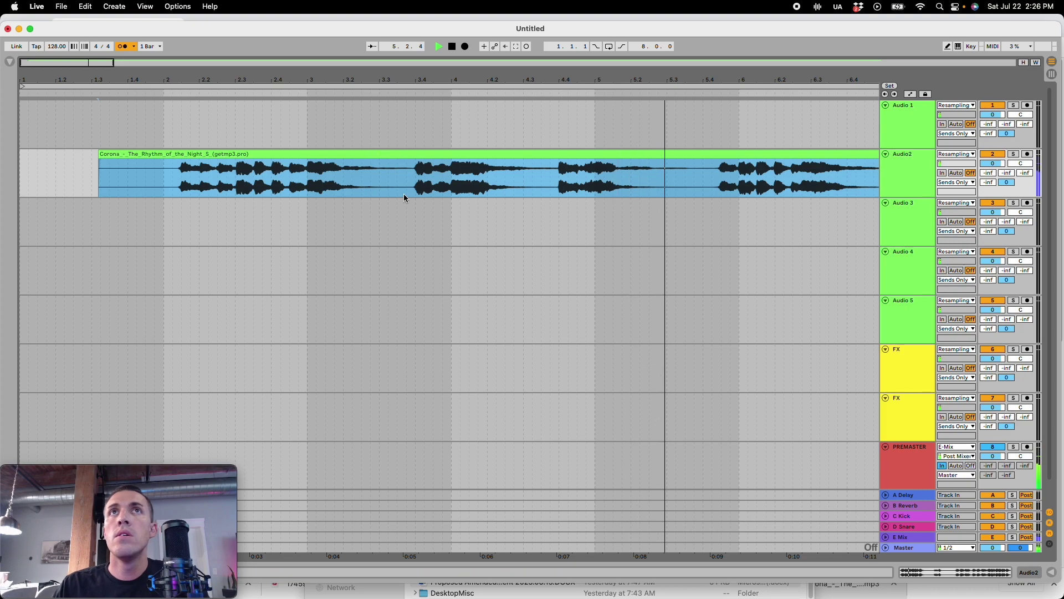
Step: Turn the grid back on, stop playback and split the acapella clip at 2.1.1
key(super+4)
drag(95, 67, 96, 17)
key(space)
click(73, 188)
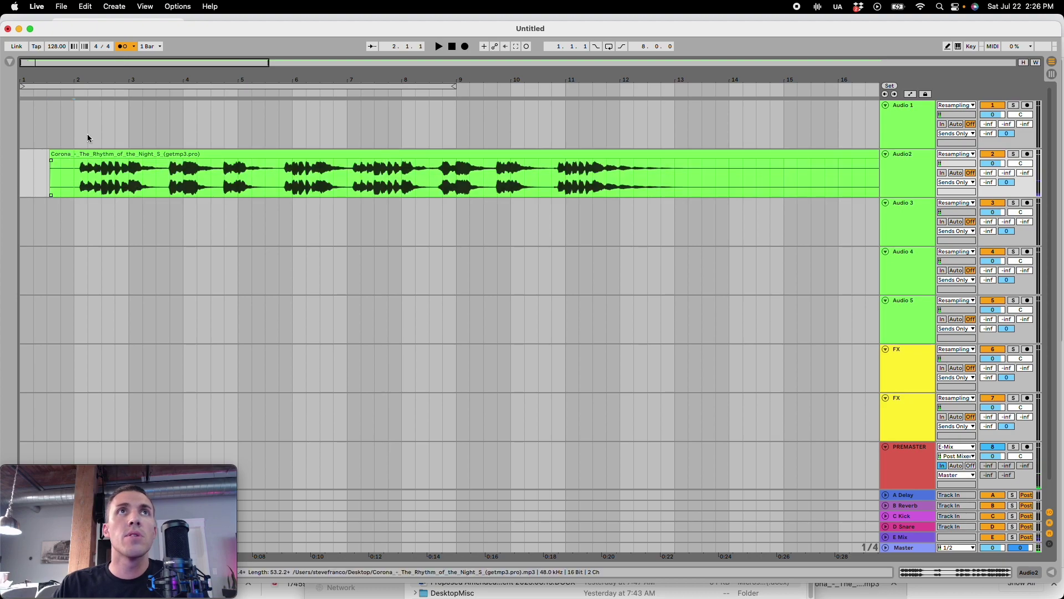
key(super+e)
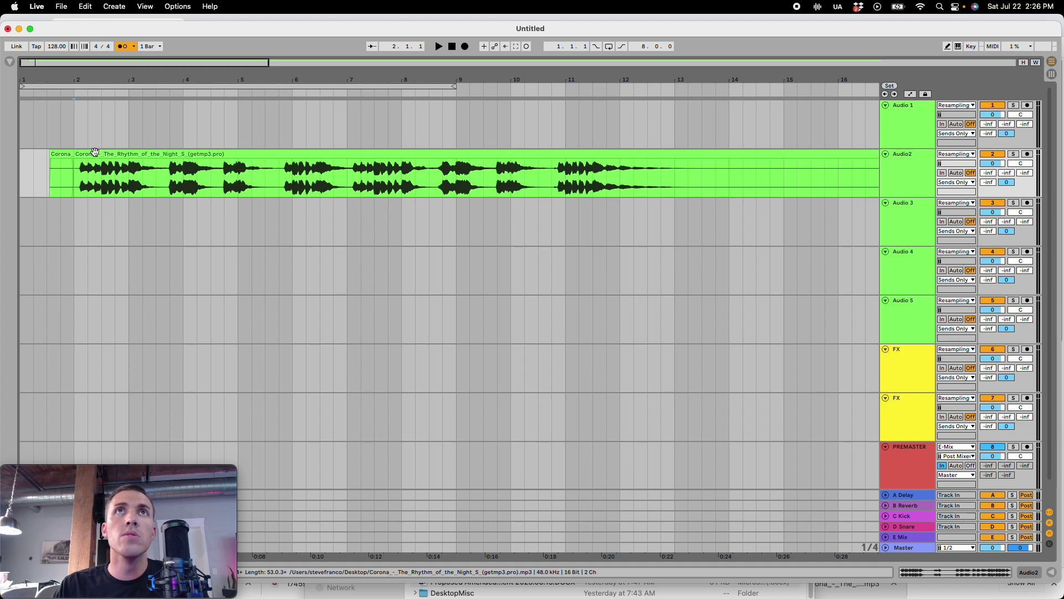
Step: Move the main acapella clip to start at 8.1.1 and play its first phrase against the metronome
drag(95, 151, 438, 153)
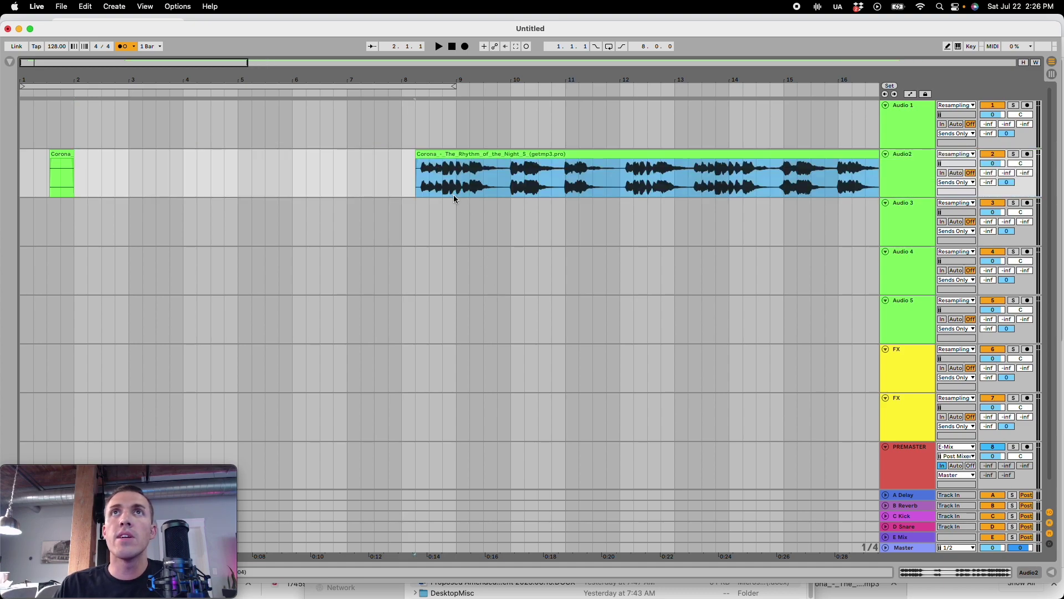
click(414, 196)
key(space)
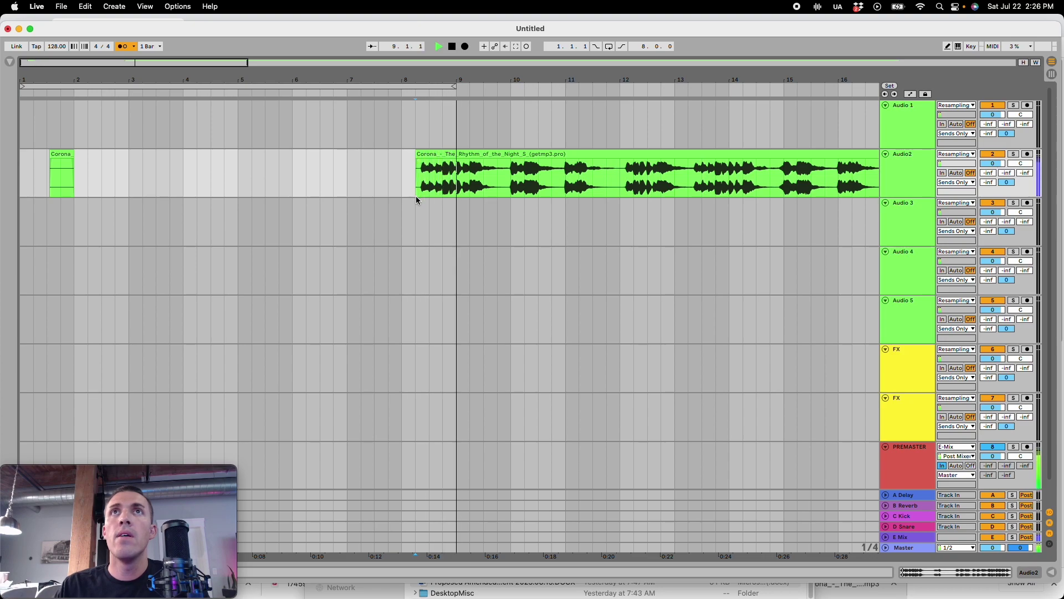
key(space)
drag(434, 153, 420, 154)
click(358, 171)
key(space)
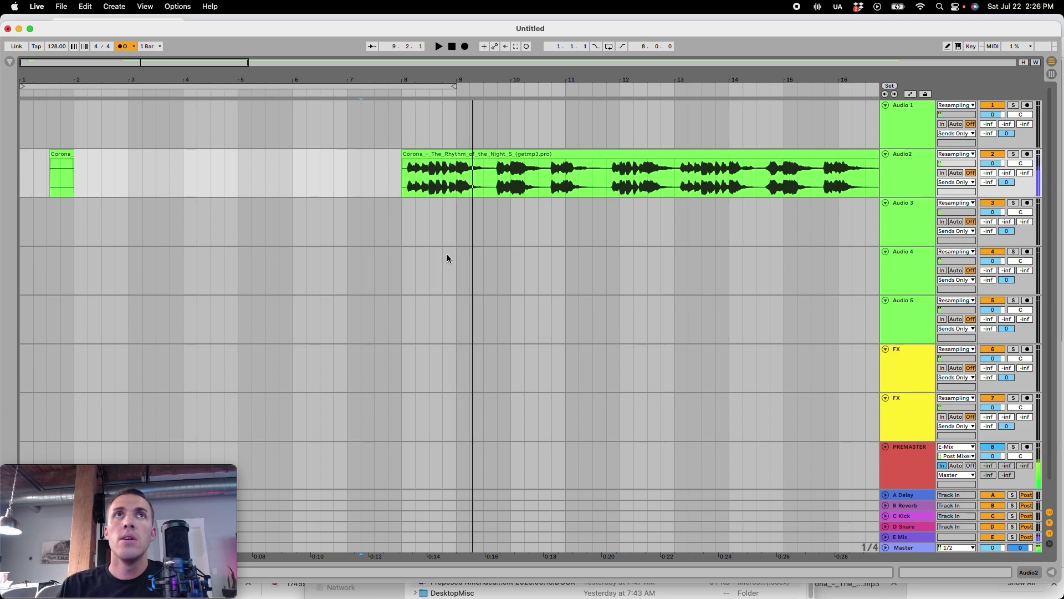
Step: Delete the leftover acapella fragment in bar 1 and move the main acapella clip up to the Audio 1 track
click(65, 161)
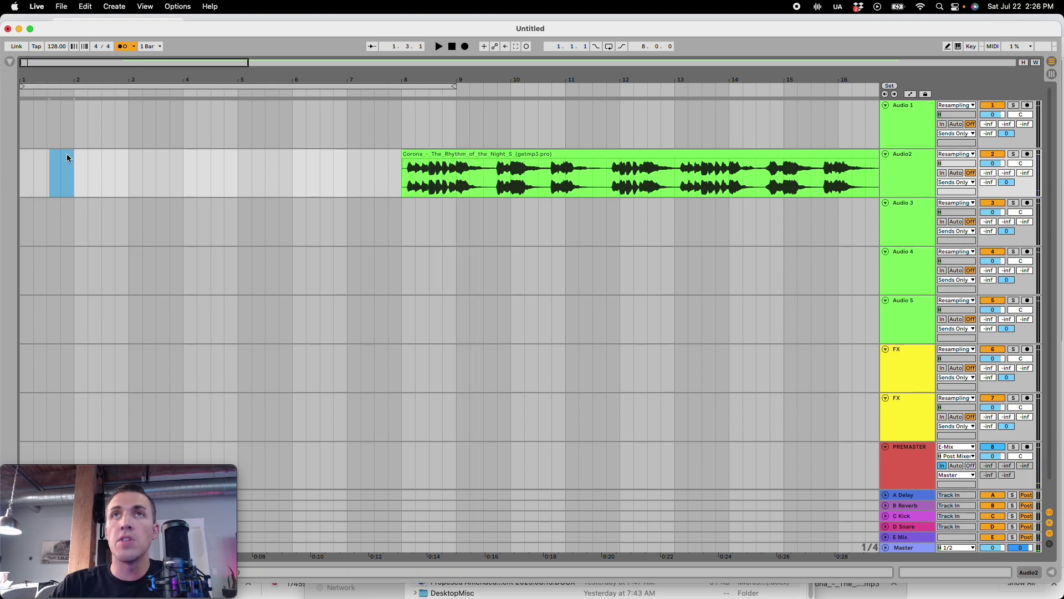
drag(450, 148, 440, 103)
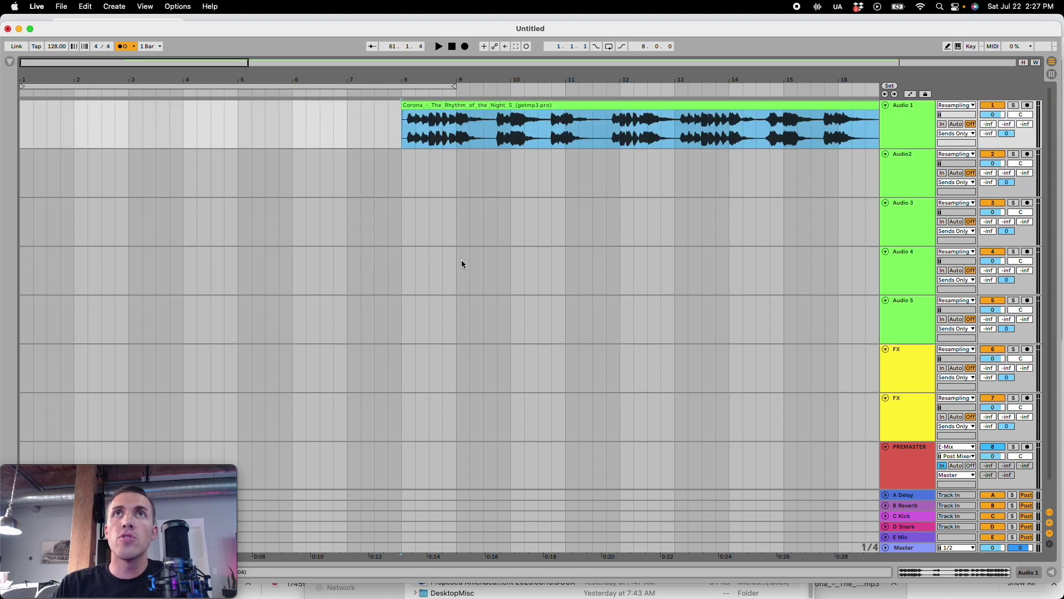
click(463, 285)
mouse_move(336, 596)
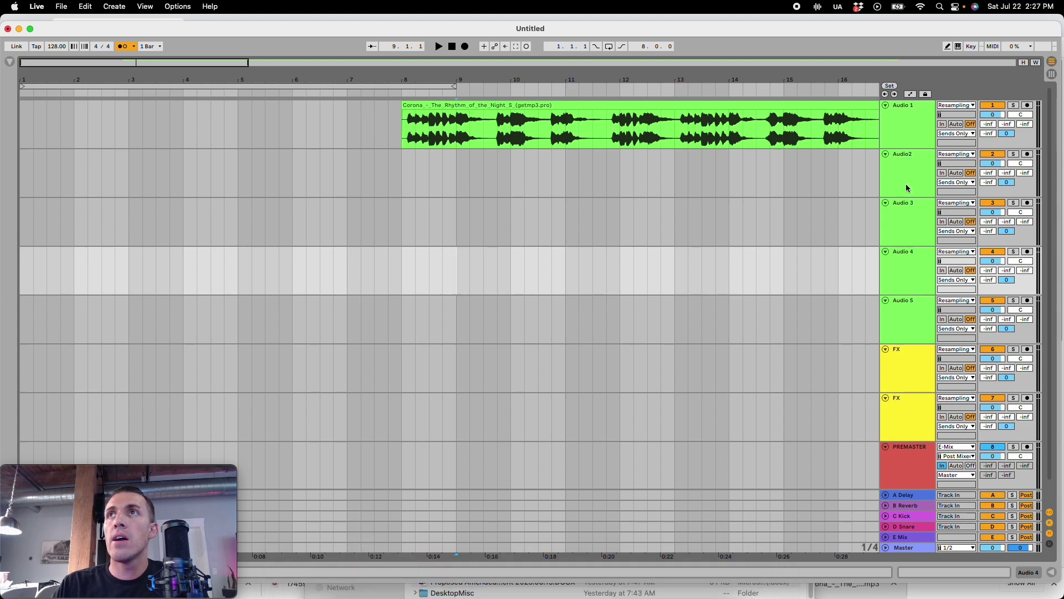
Step: Duplicate the Audio 3 and Audio 4 tracks to make room for all the purchased songs
click(918, 233)
shift+click(920, 317)
click(910, 234)
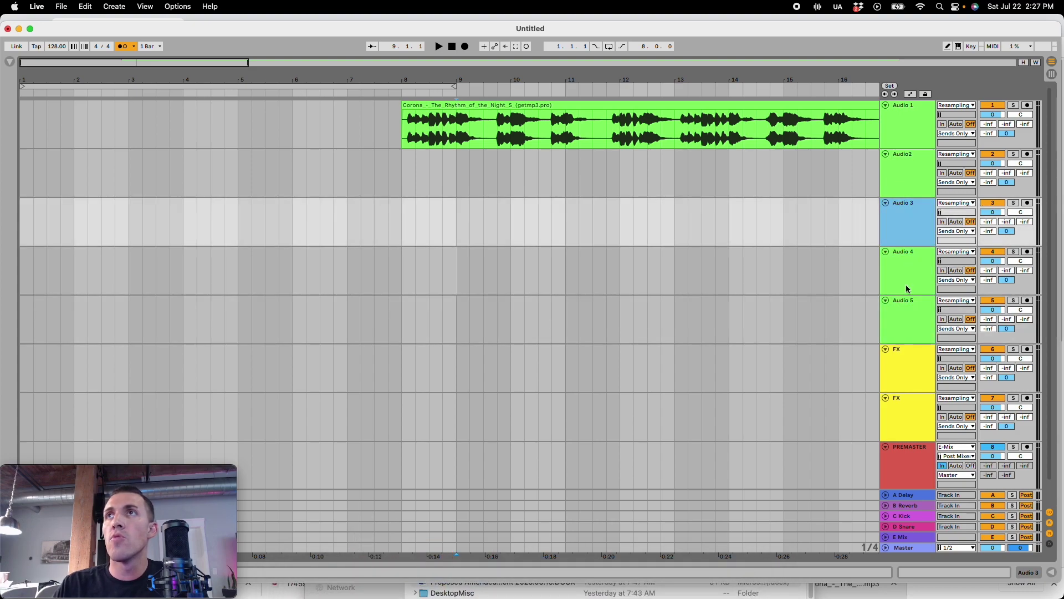
shift+click(907, 288)
key(super+d)
drag(736, 334, 729, 335)
Step: Import The One, Who's In Control, Caught On Fire, Get It!, Ritmo and Your Life from Finder onto separate tracks, each starting at 1.1.1
click(453, 168)
mouse_move(491, 597)
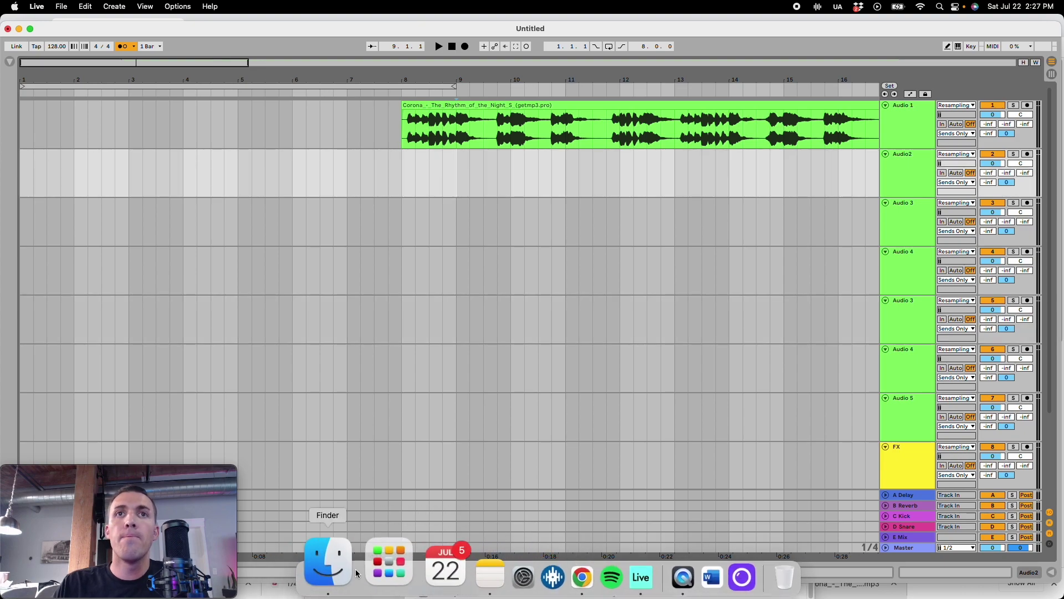
click(326, 574)
click(465, 371)
drag(466, 372, 22, 172)
drag(457, 387, 29, 223)
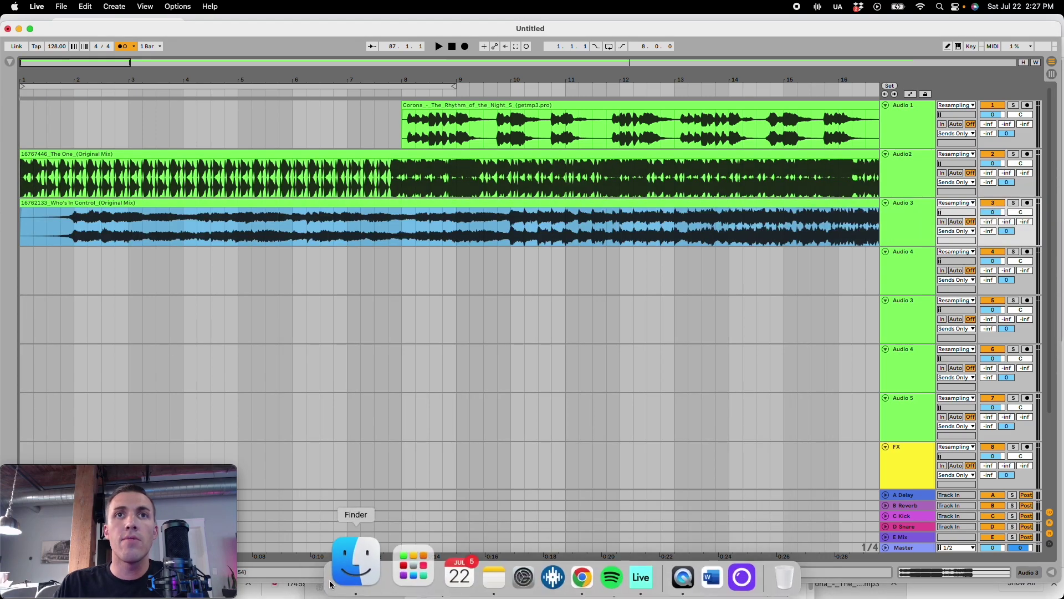
click(347, 577)
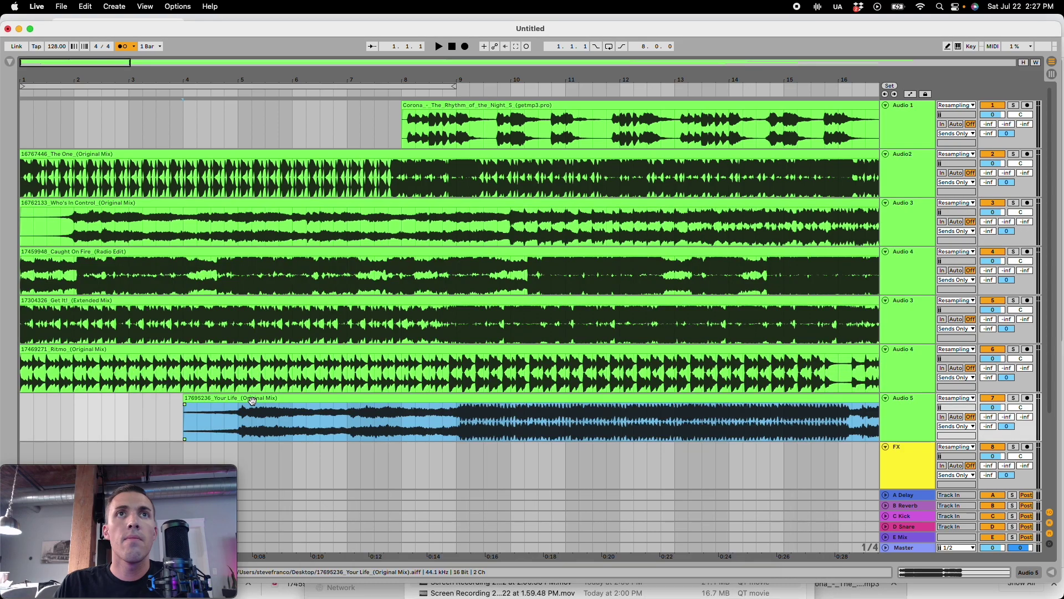
drag(247, 398, 106, 407)
Step: Check the BPM values of the purchased tracks on Beatport in Chrome and return to Ableton Live
mouse_move(529, 592)
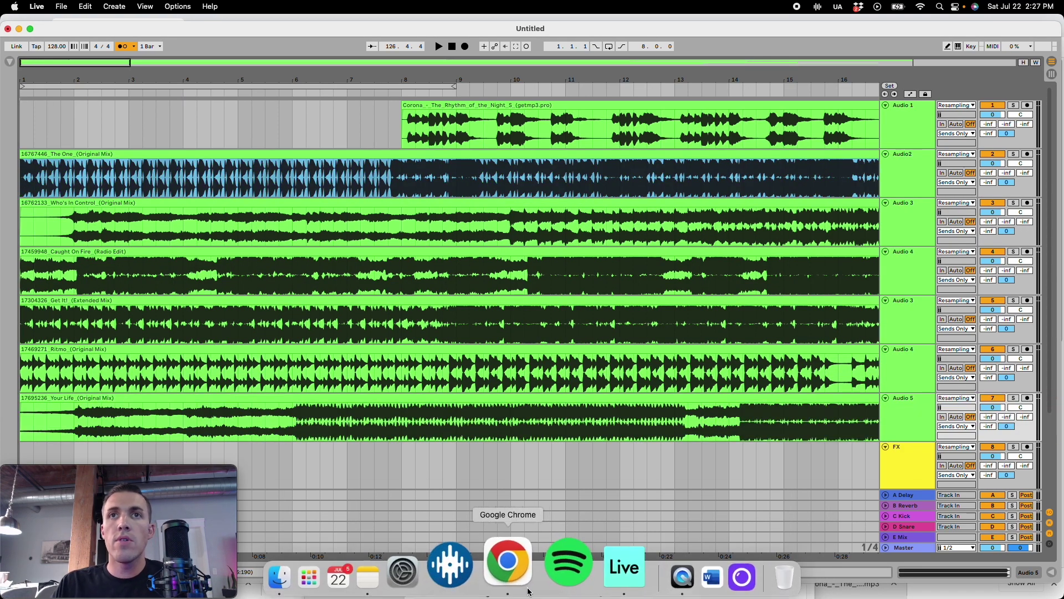
click(521, 574)
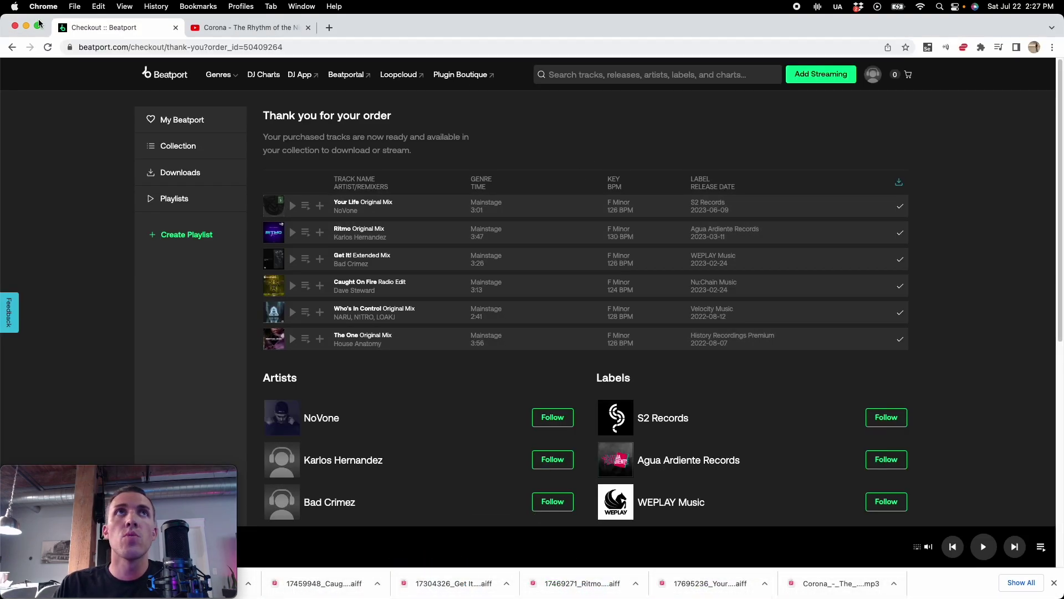
click(26, 25)
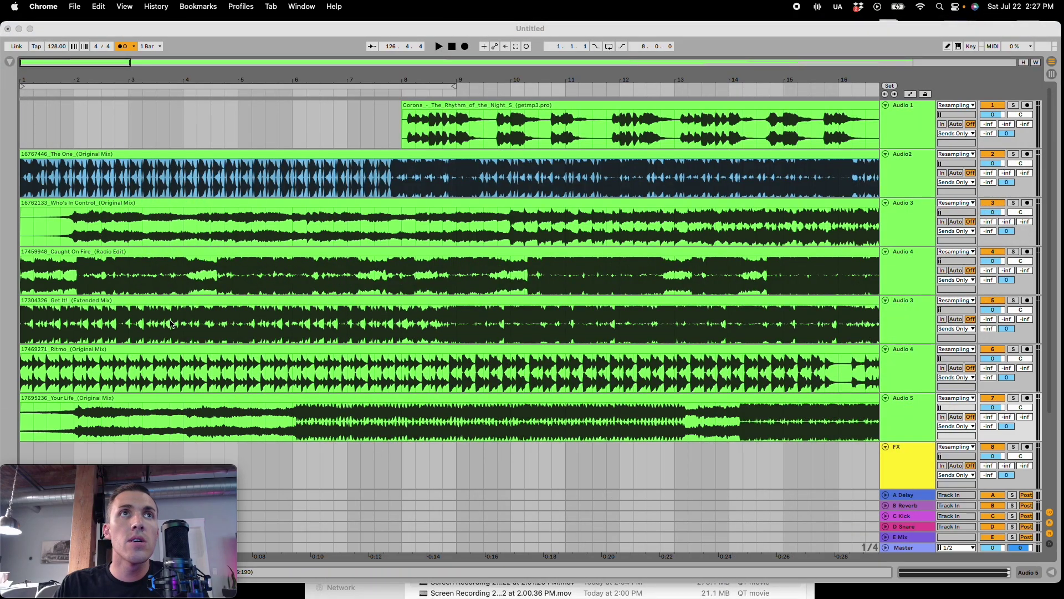
Step: Open the Your Life clip, uncover its audio settings, turn on Warp and set its BPM to 126
click(134, 421)
double_click(83, 398)
mouse_move(132, 470)
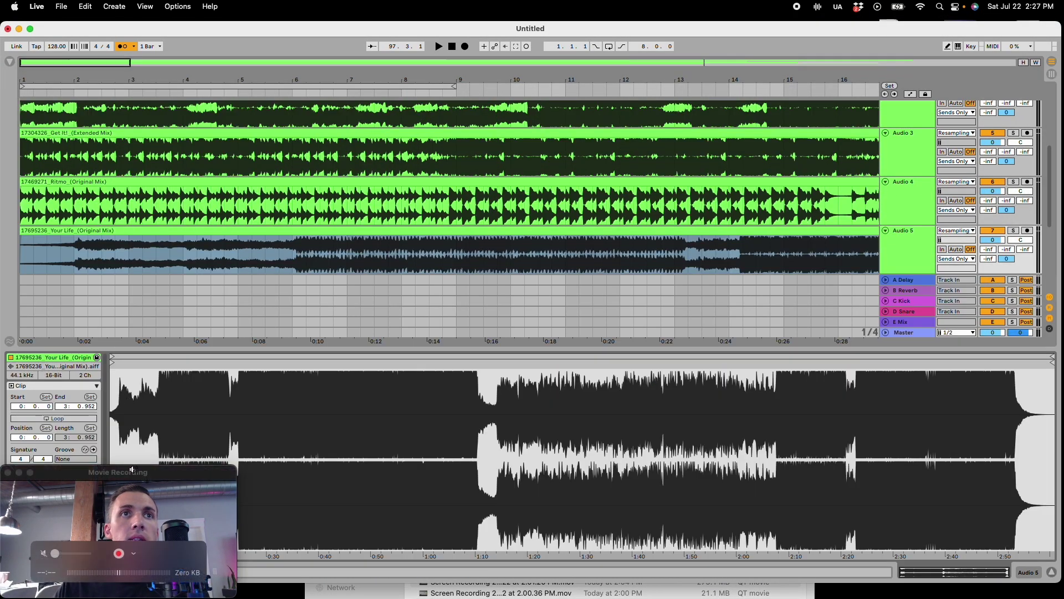
drag(122, 472, 936, 486)
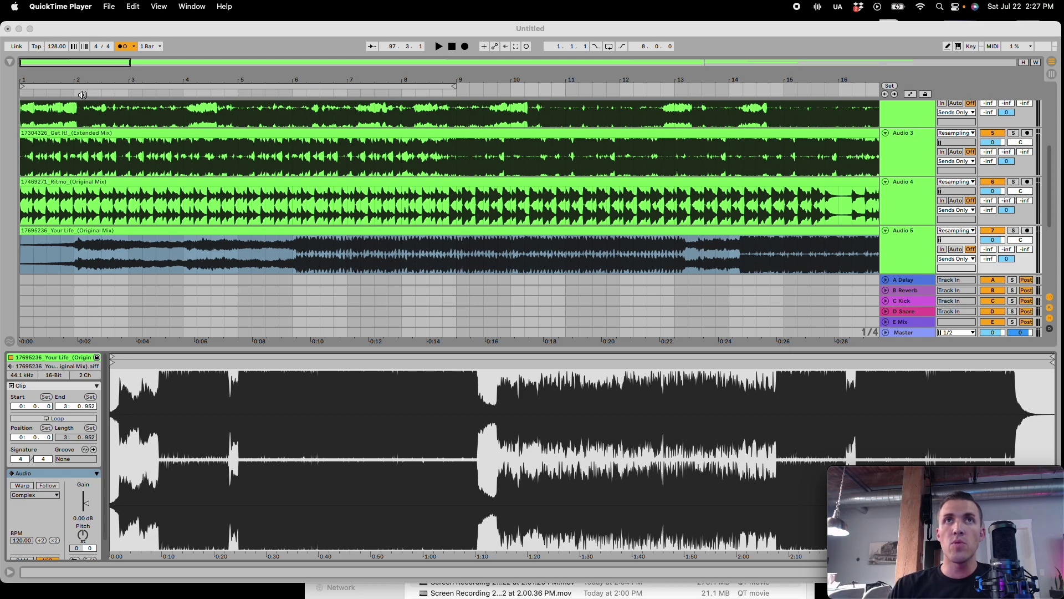
click(17, 489)
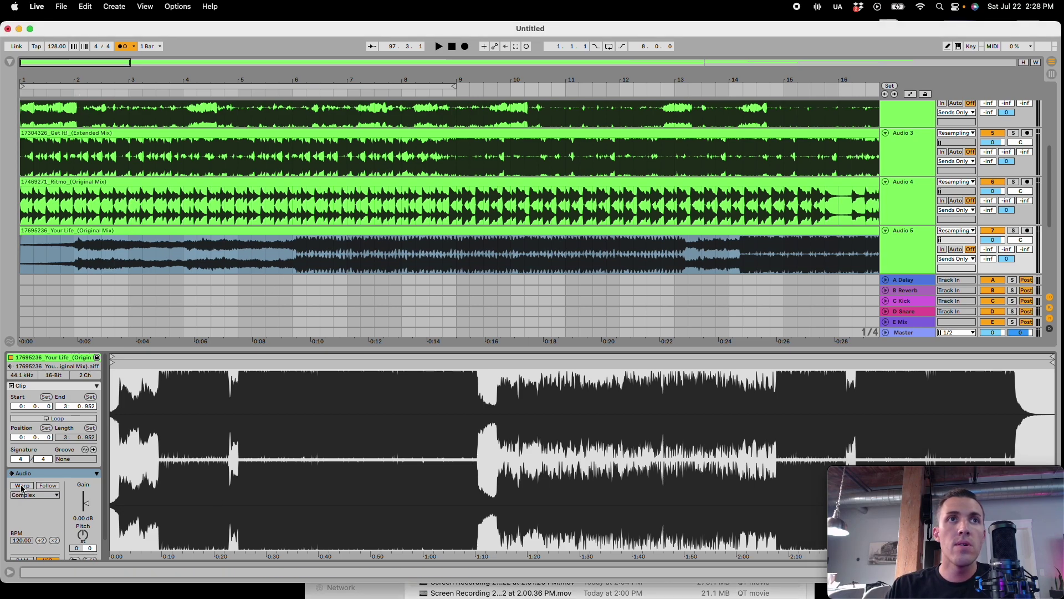
click(22, 485)
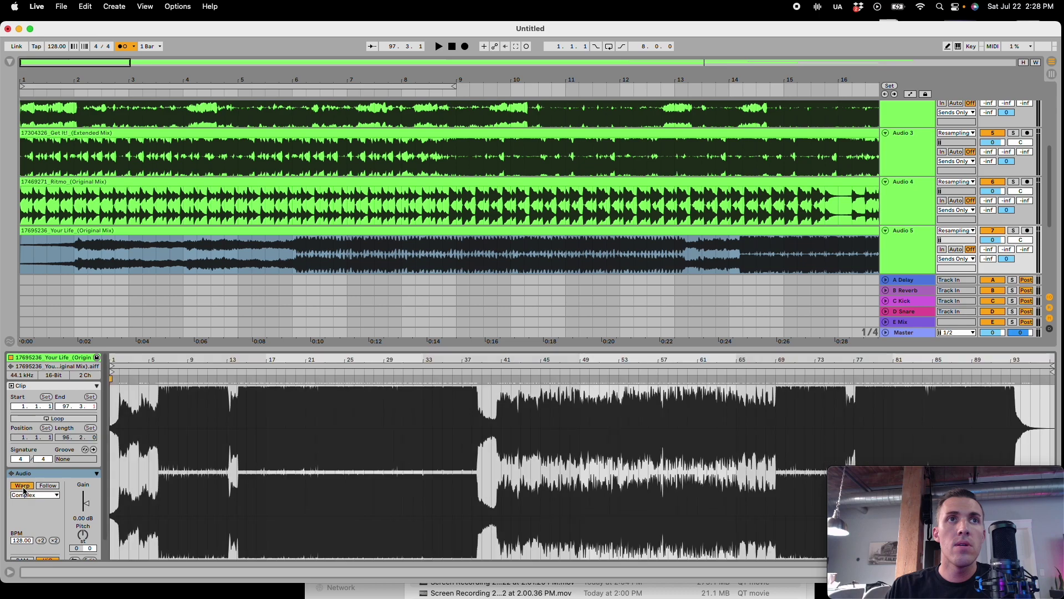
click(49, 496)
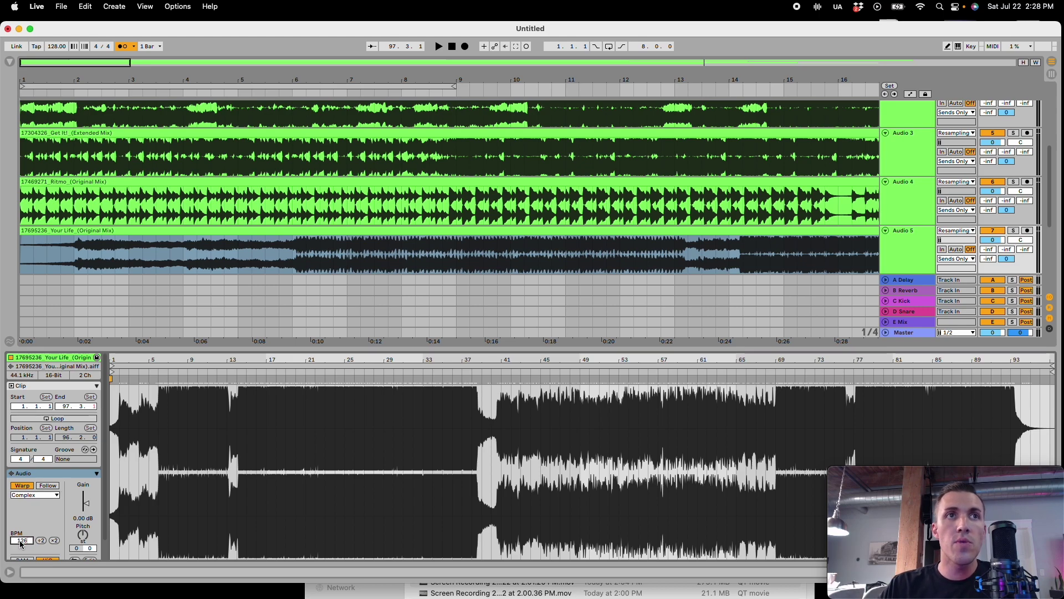
key(Return)
Step: Shrink the clip view and mute the five song tracks from The One through Ritmo, leaving Your Life active
mouse_move(83, 66)
mouse_down()
mouse_move(78, 163)
mouse_move(67, 72)
mouse_up()
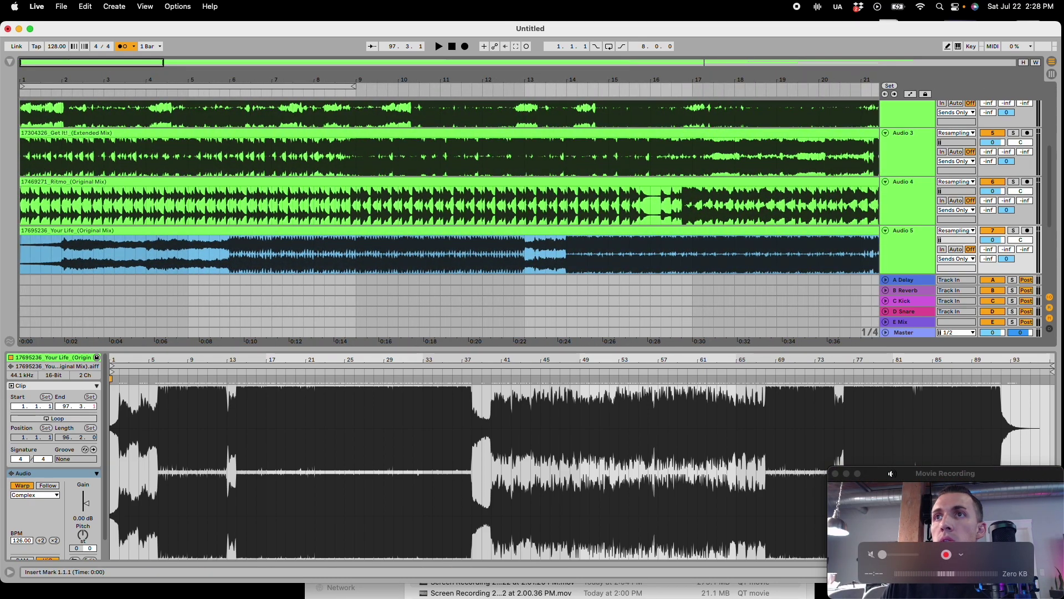
drag(831, 351, 831, 455)
scroll(756, 299, up, 3)
click(913, 246)
scroll(913, 247, up, 3)
shift+click(904, 169)
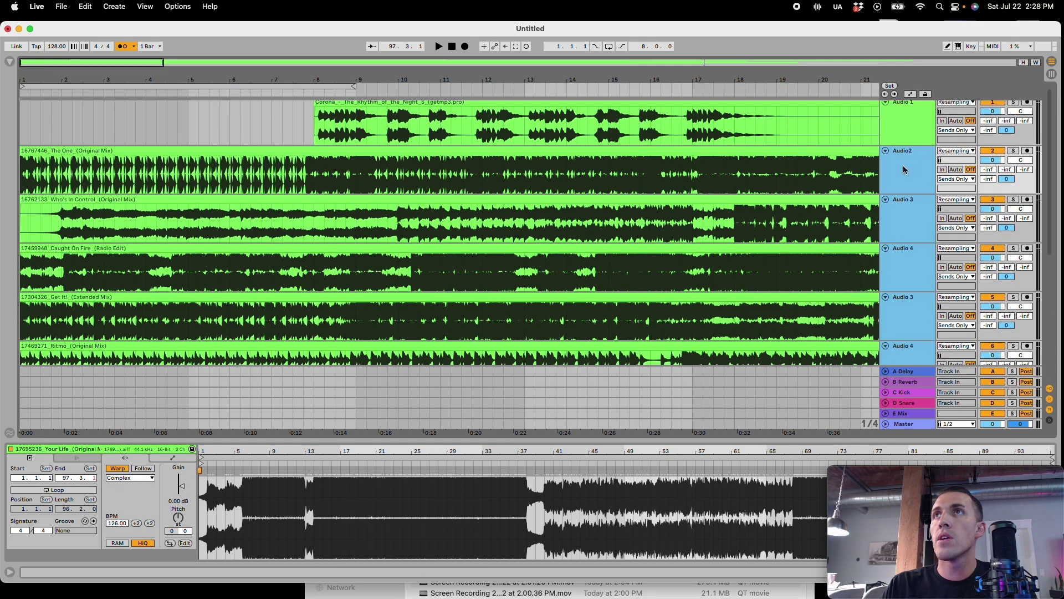
click(992, 151)
Step: Play the acapella together with Your Life from 7.1.1, look over the lower tracks and stop playback
click(308, 232)
key(space)
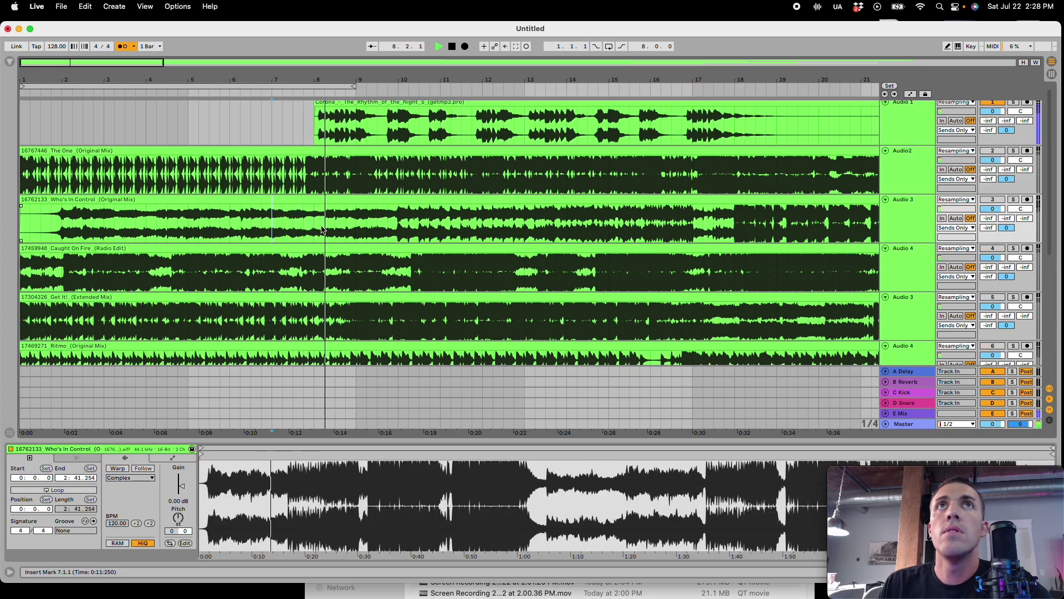
scroll(495, 208, down, 2)
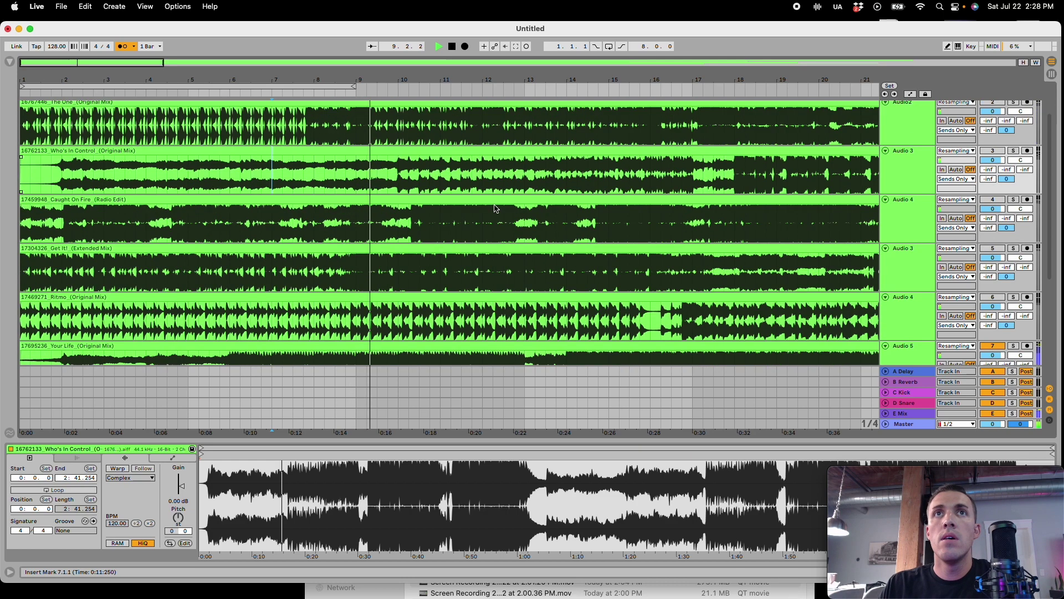
scroll(444, 244, down, 5)
key(space)
Step: Split the Your Life clip at 6.1.1 and move the part after the split to start at 1.1.1
click(338, 244)
click(227, 250)
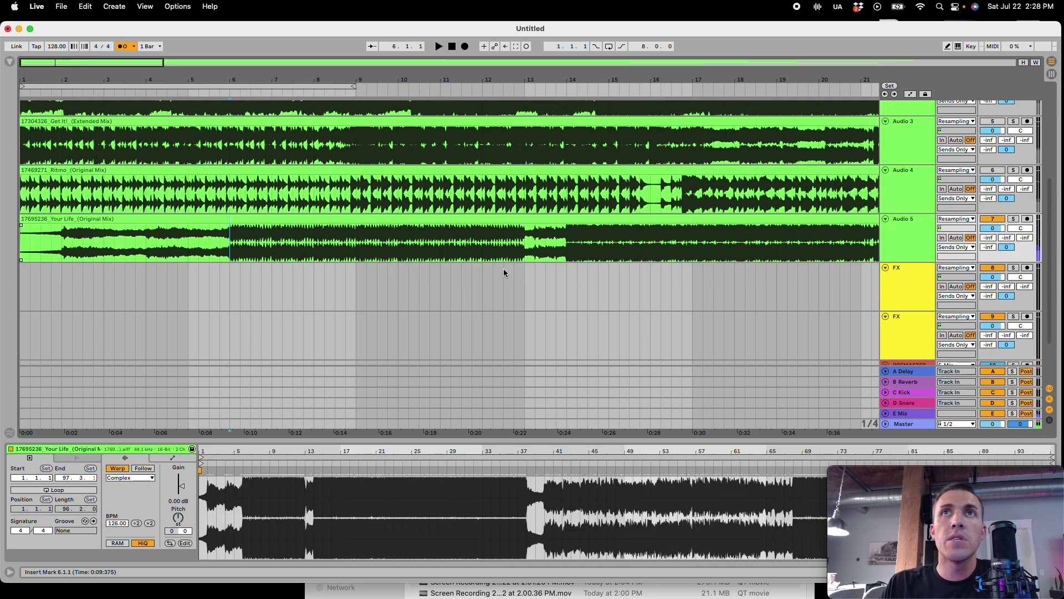
key(super+e)
drag(266, 221, 55, 222)
Step: Play the realigned Your Life clip with the acapella from 8.1.1 and stop playback
click(315, 244)
key(space)
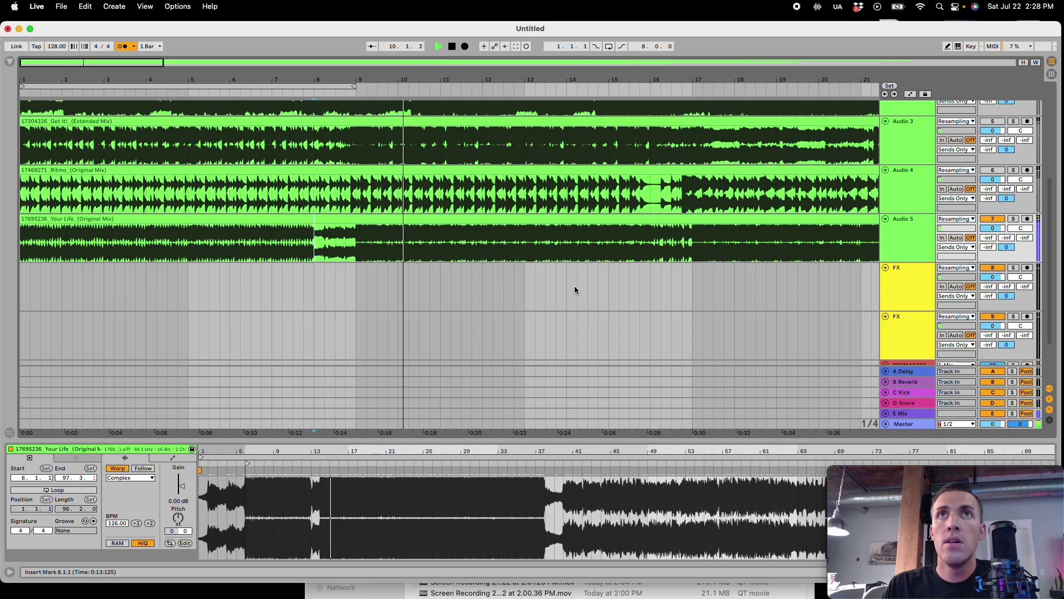
key(space)
Step: Mute the Your Life track and unmute the Ritmo track
click(346, 242)
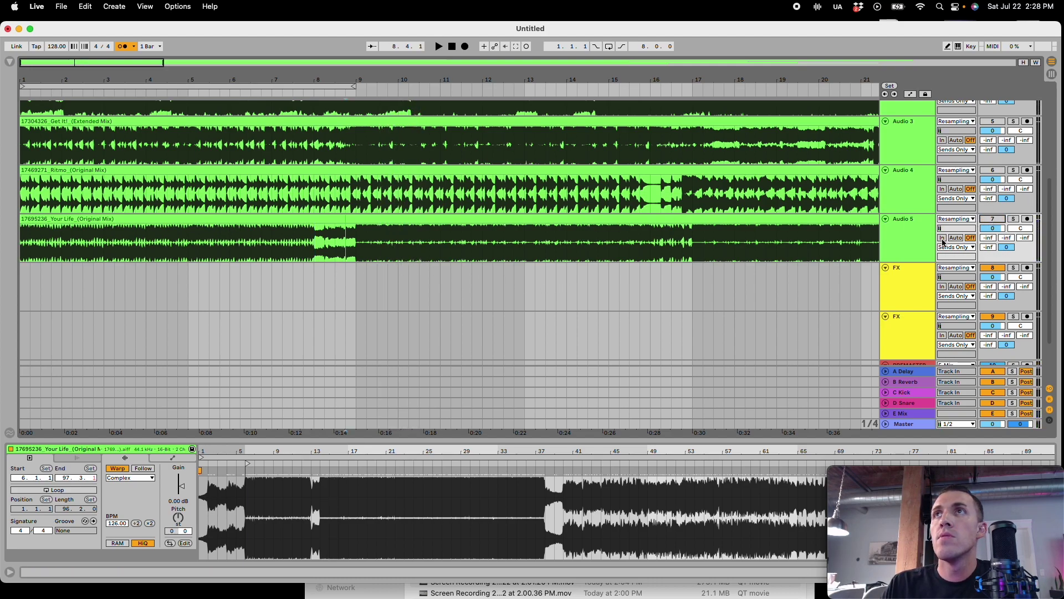
scroll(924, 214, up, 2)
click(994, 207)
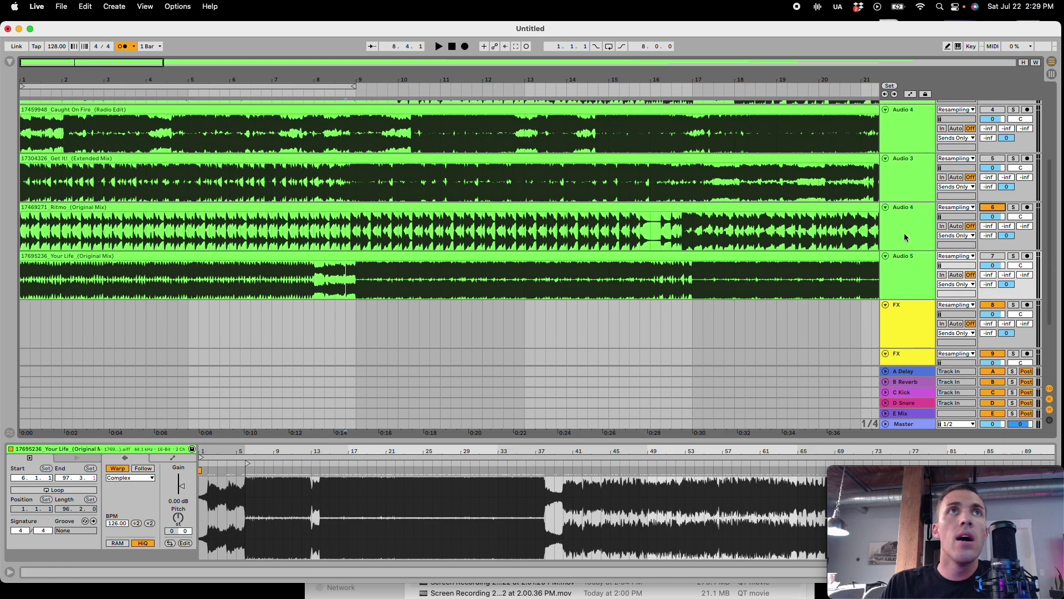
Step: Check Ritmo's BPM on Beatport in Chrome, turn on Warp for the Ritmo clip in Ableton Live and set its BPM to 130
click(513, 587)
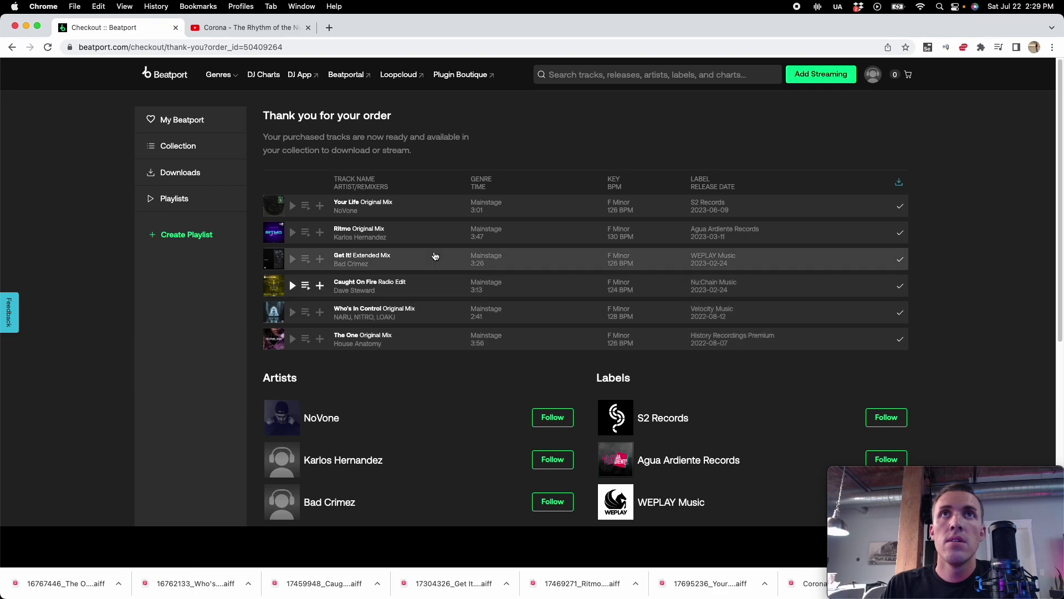
click(27, 27)
click(162, 207)
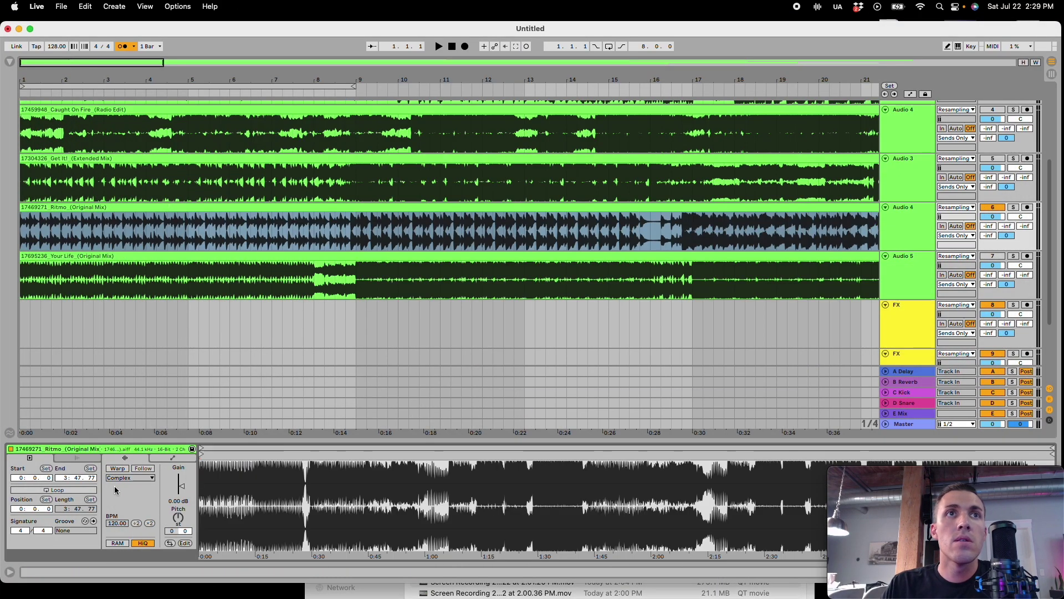
click(117, 469)
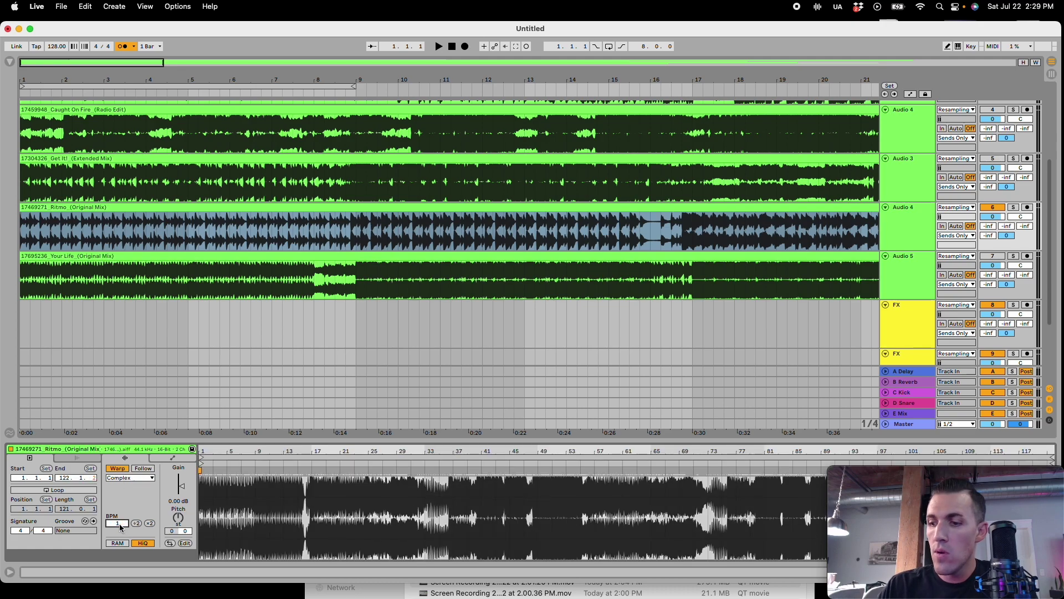
key(Return)
Step: Zoom in on the opening bars of the Ritmo clip and play them to check the beats against the grid and metronome
click(96, 207)
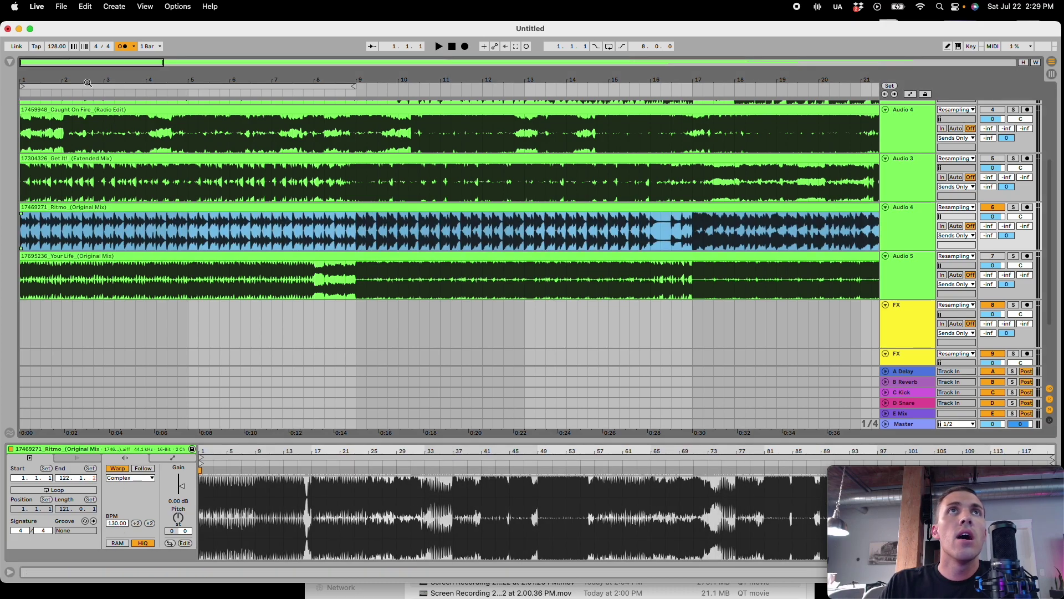
drag(53, 66, 30, 146)
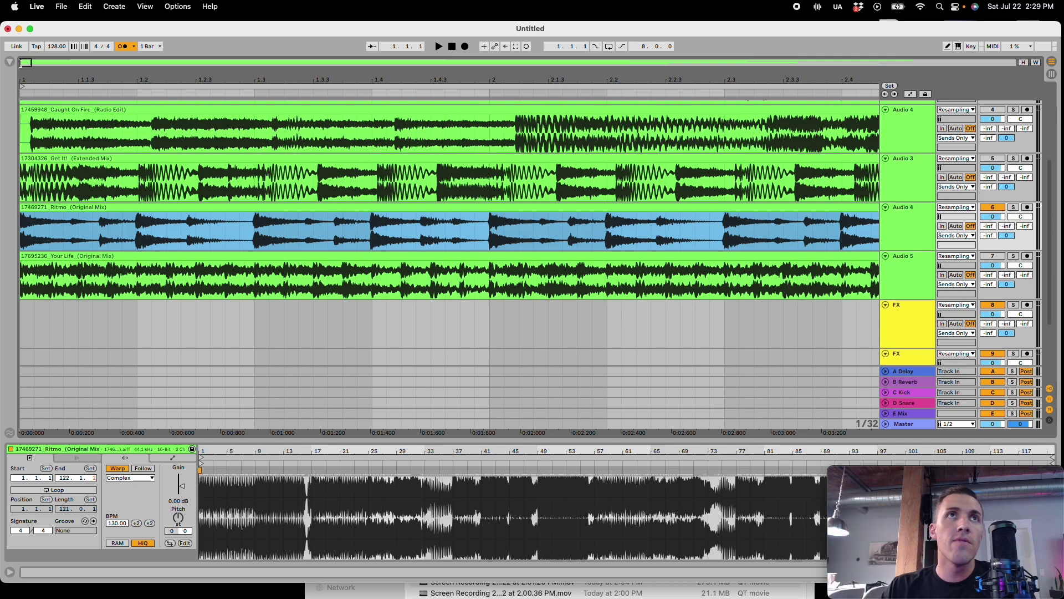
click(89, 208)
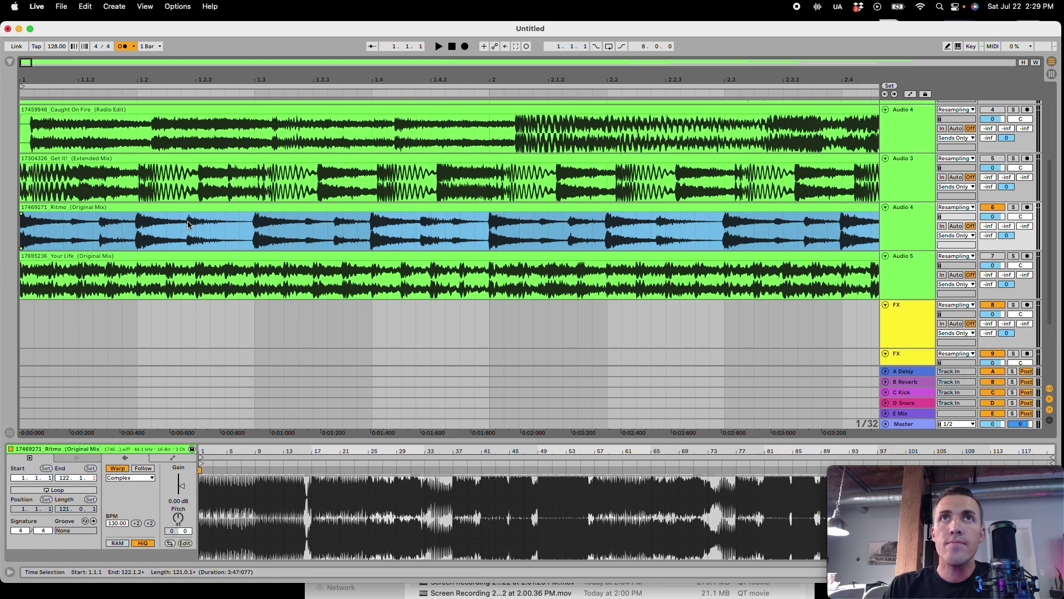
click(1013, 207)
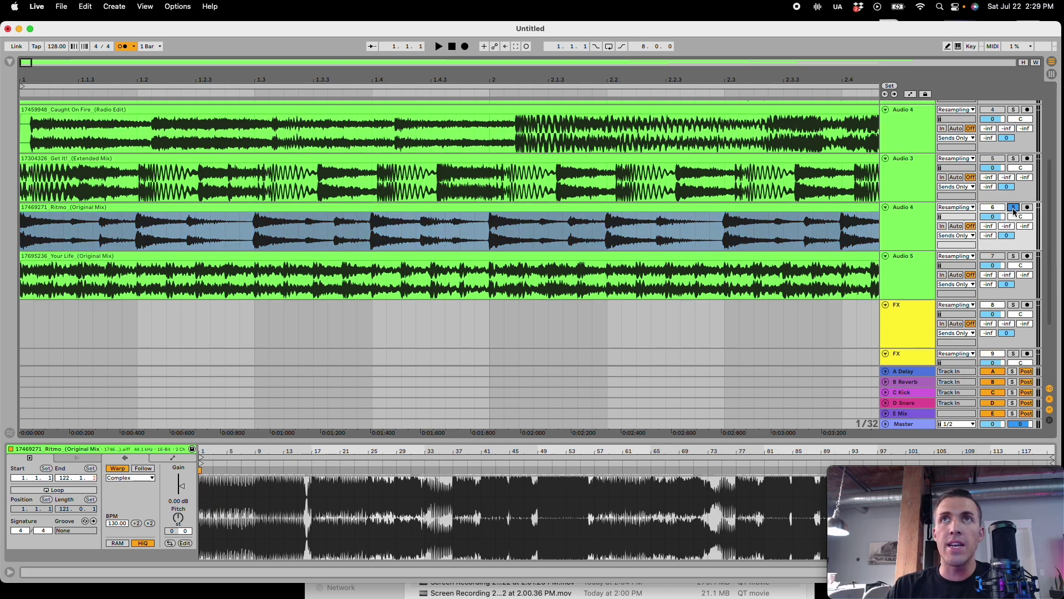
key(space)
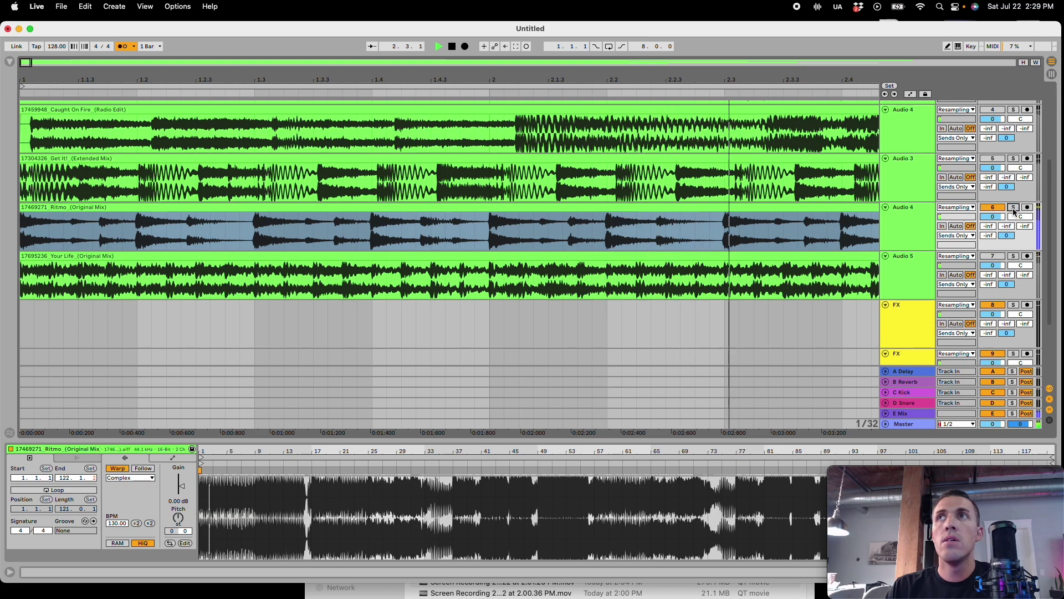
key(space)
Step: Play the arrangement with Ritmo and split the Ritmo clip at its section changes
drag(29, 61, 344, 62)
key(space)
click(318, 230)
key(super+e)
click(618, 230)
key(super+e)
click(692, 230)
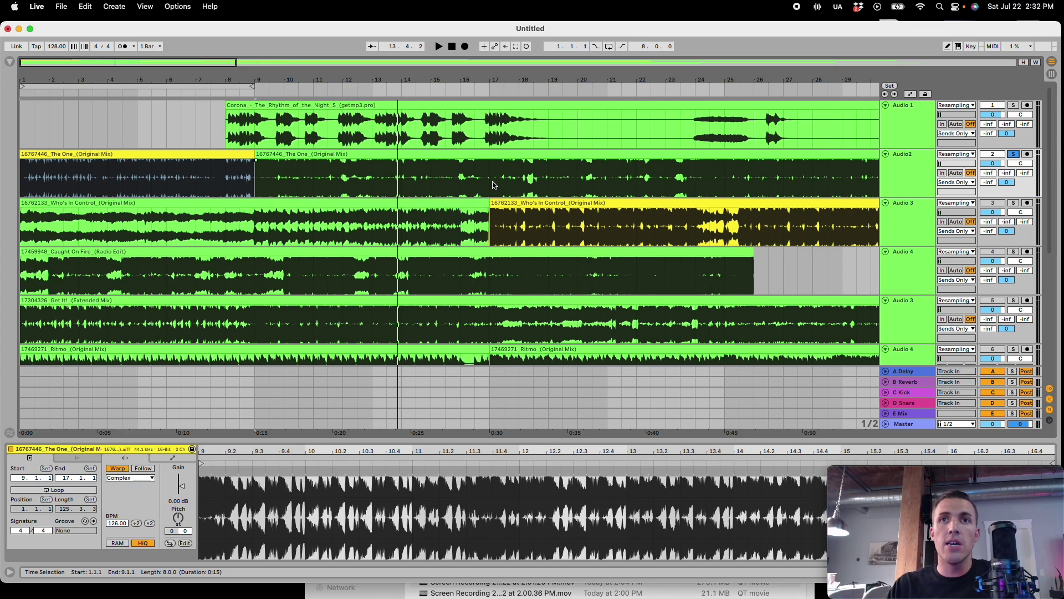
Step: Switch to Serato DJ Pro and create a new crate named TracksForEditsVideo at the end of the crate list
mouse_move(526, 595)
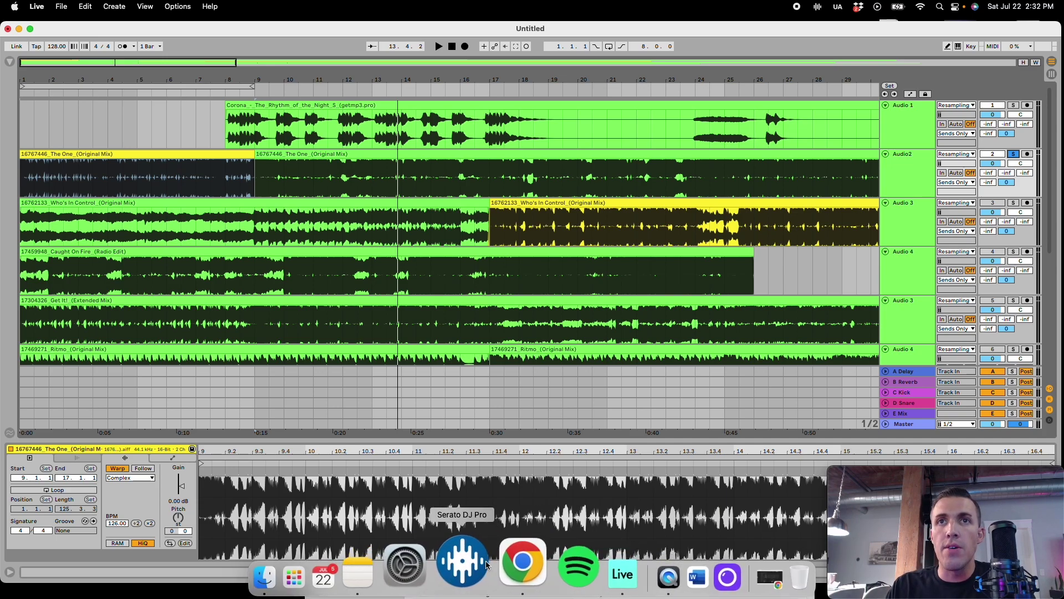
click(482, 564)
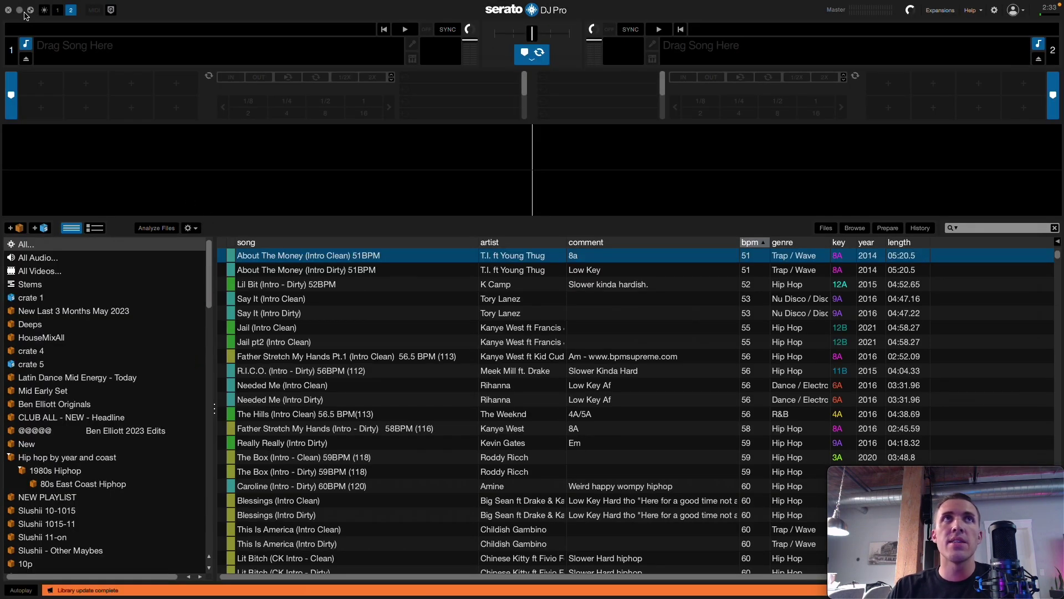
click(30, 10)
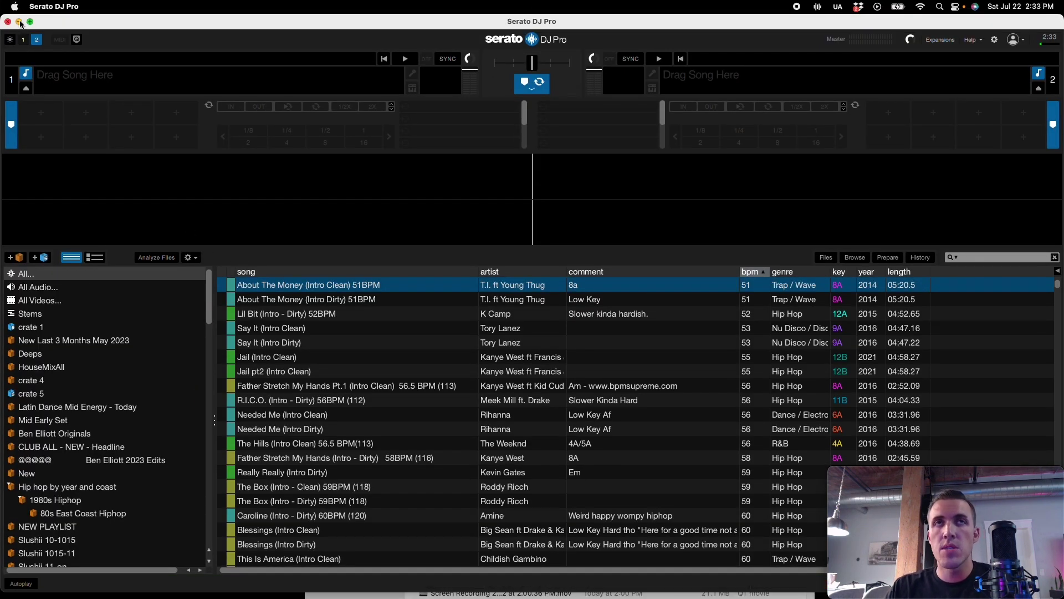
scroll(83, 499, down, 15)
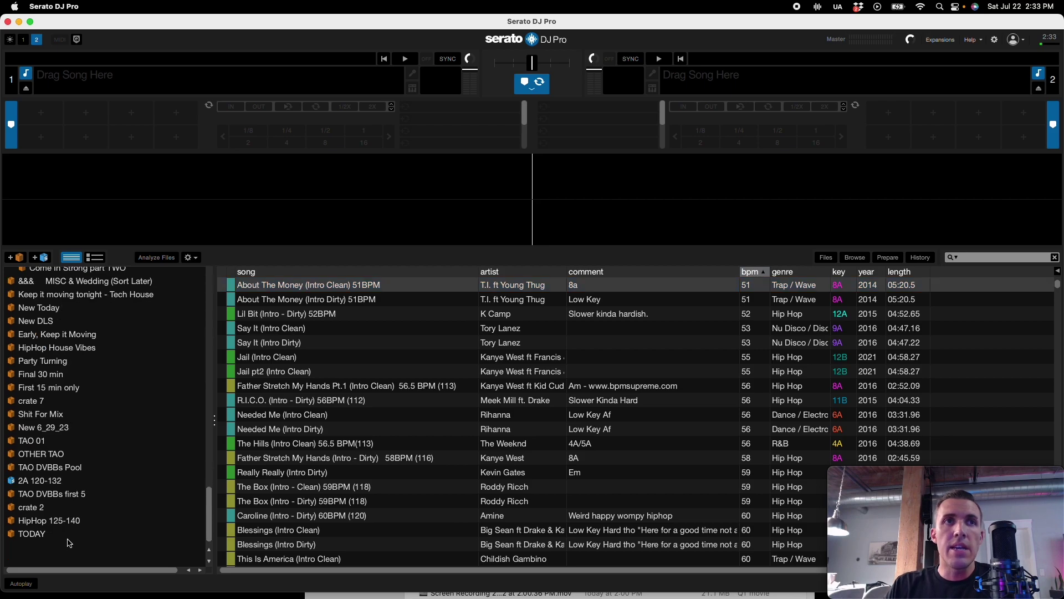
double_click(32, 547)
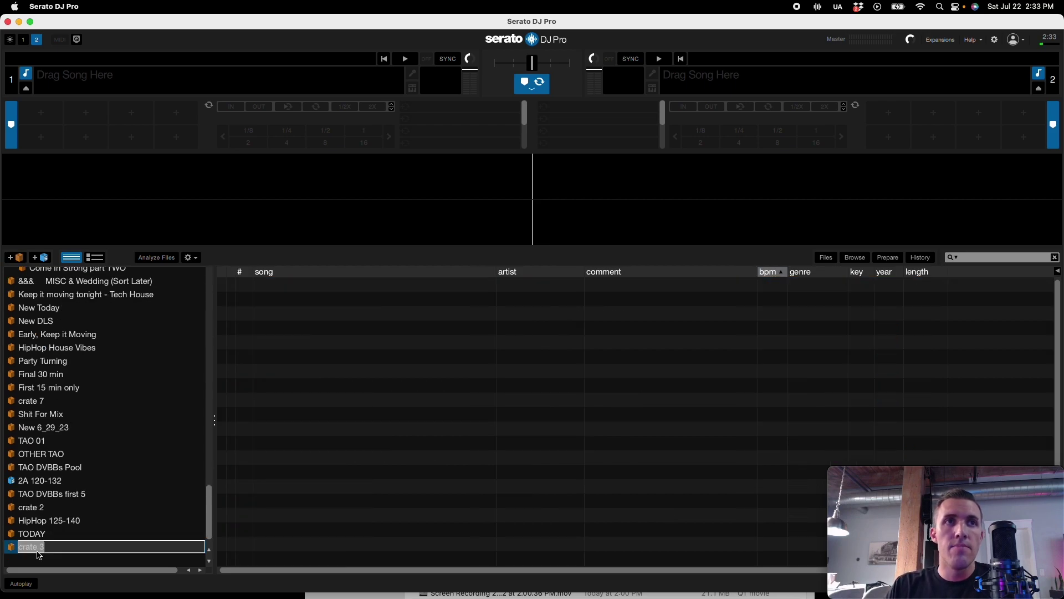
text(TracksForEditsVideo)
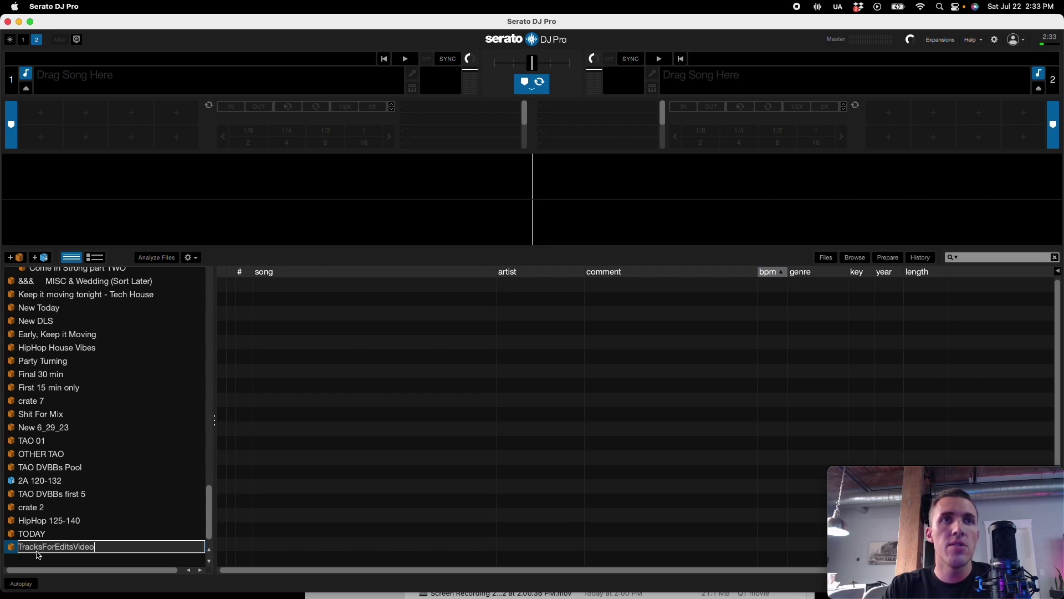
key(Return)
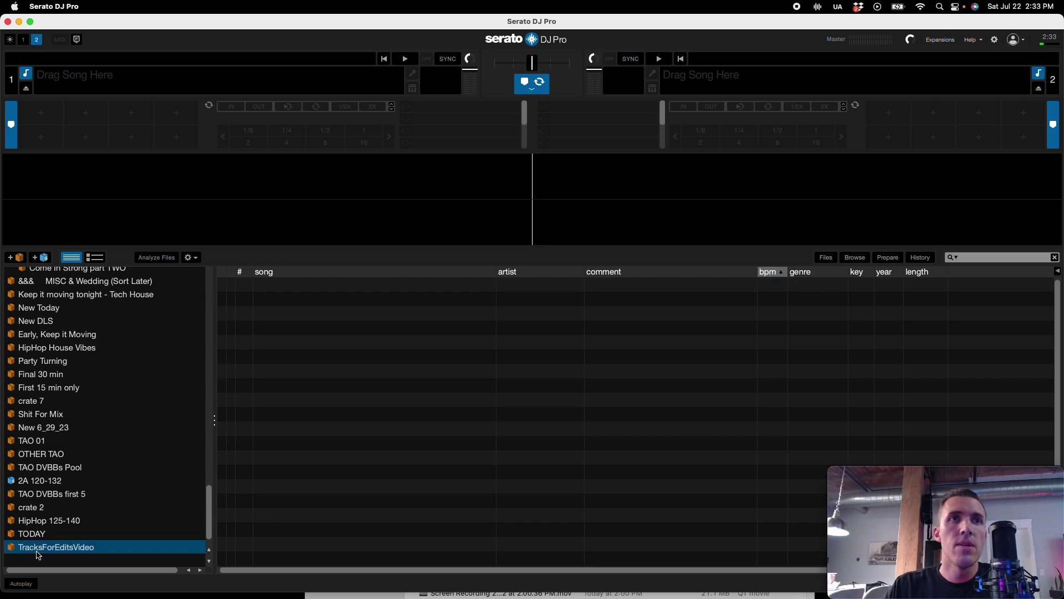
Step: Add the six purchased AIFF tracks from the Desktop folder in Finder to the TracksForEditsVideo crate
click(332, 559)
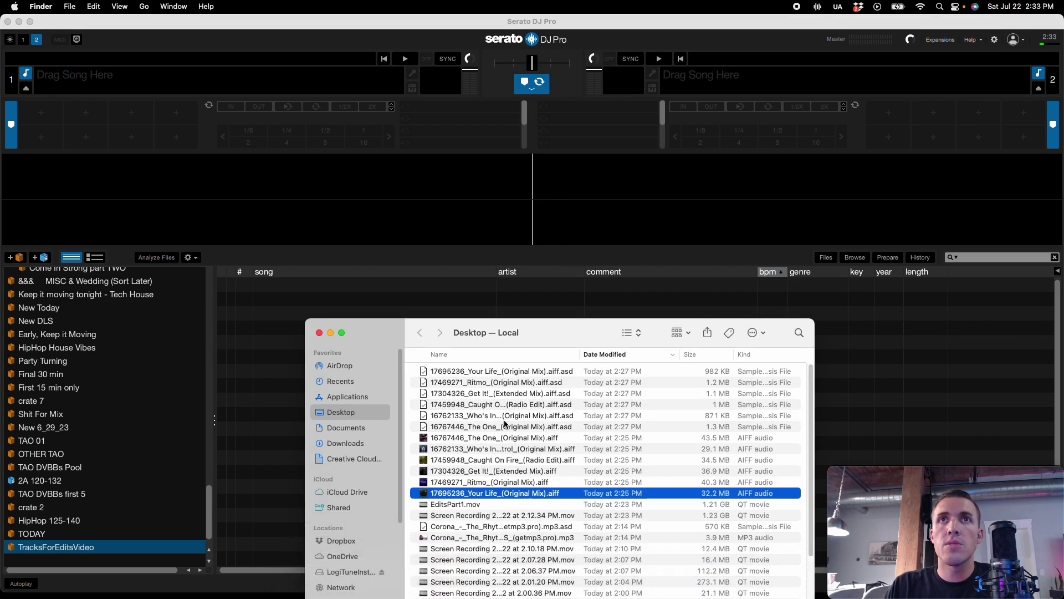
shift+click(465, 438)
drag(465, 438, 267, 401)
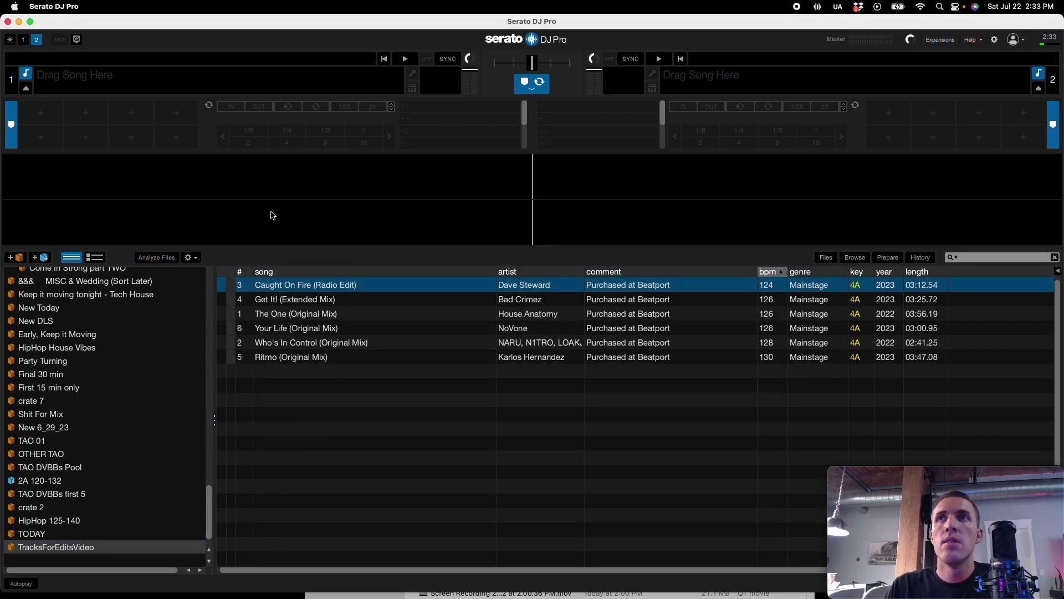
Step: Return to Ableton Live, solo the Rhythm of the Night acapella track and play it from bar 8
click(13, 22)
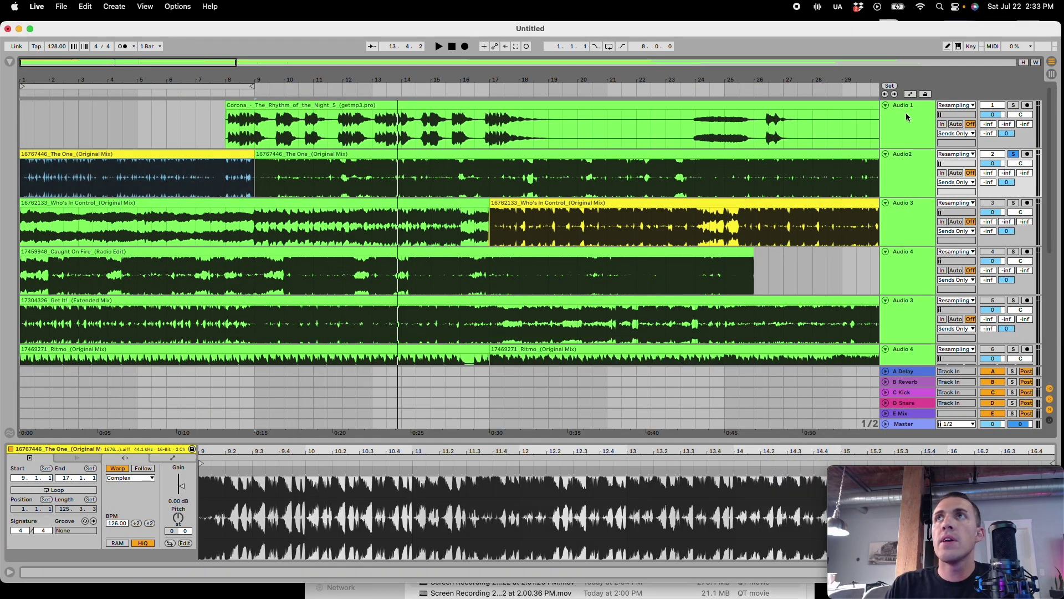
click(1014, 105)
click(913, 125)
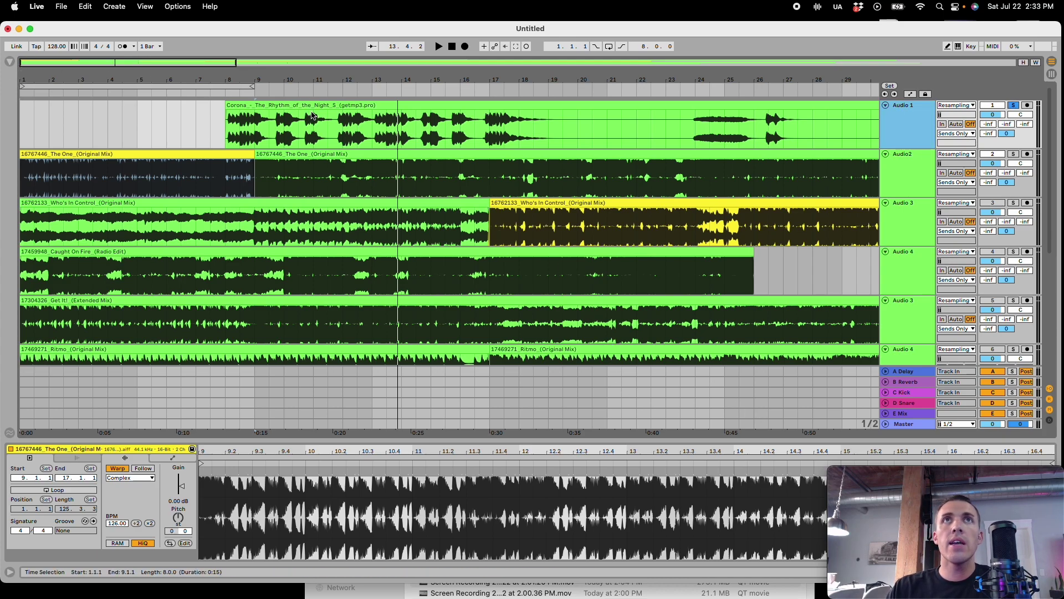
click(257, 117)
click(229, 139)
key(space)
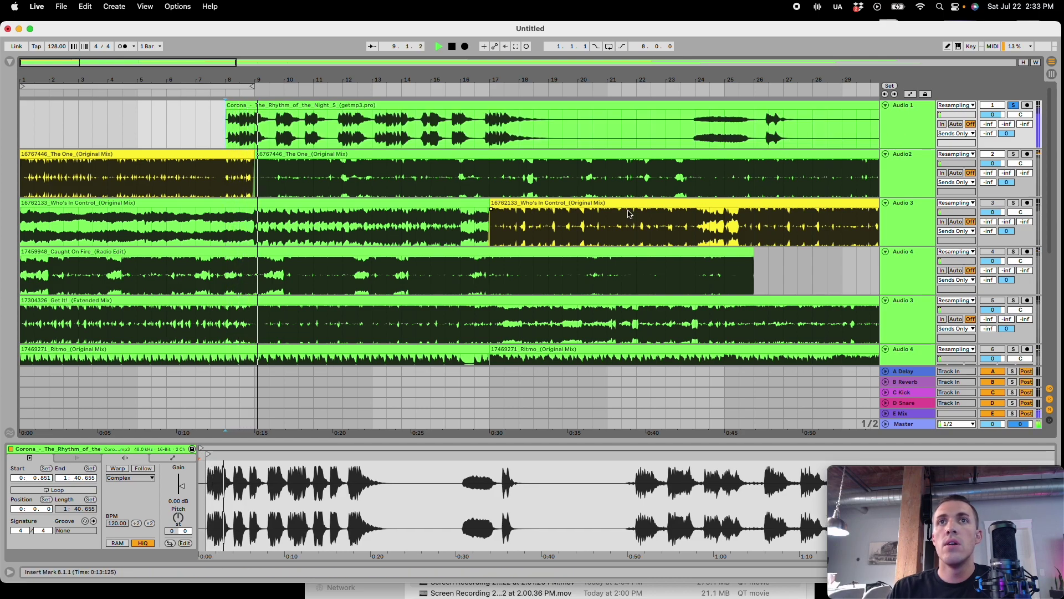
key(space)
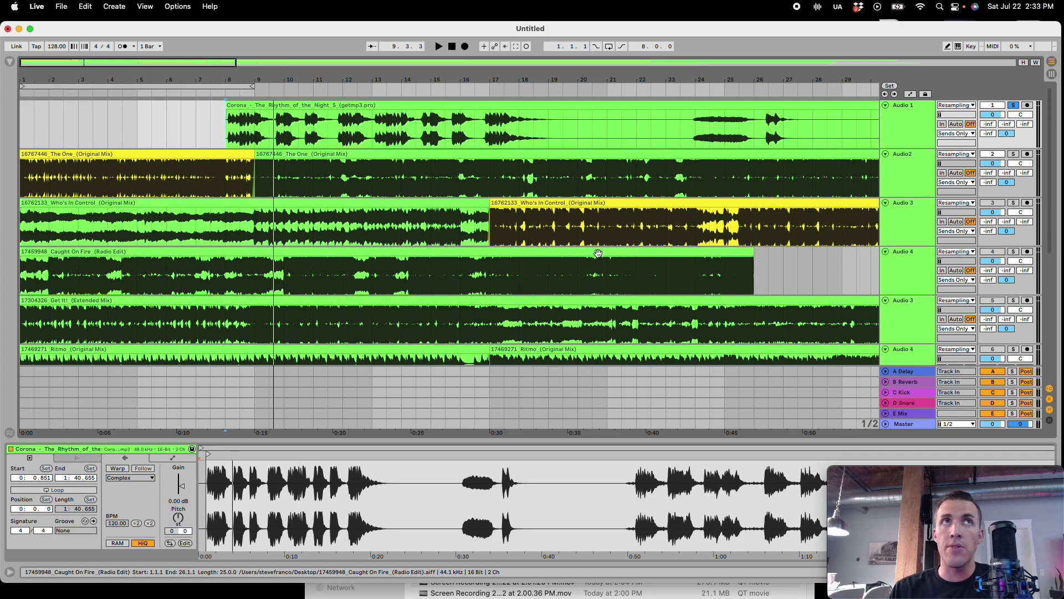
Step: Search the audio effects in the browser for "vocal", expand the Utilities results and target the acapella track
click(8, 62)
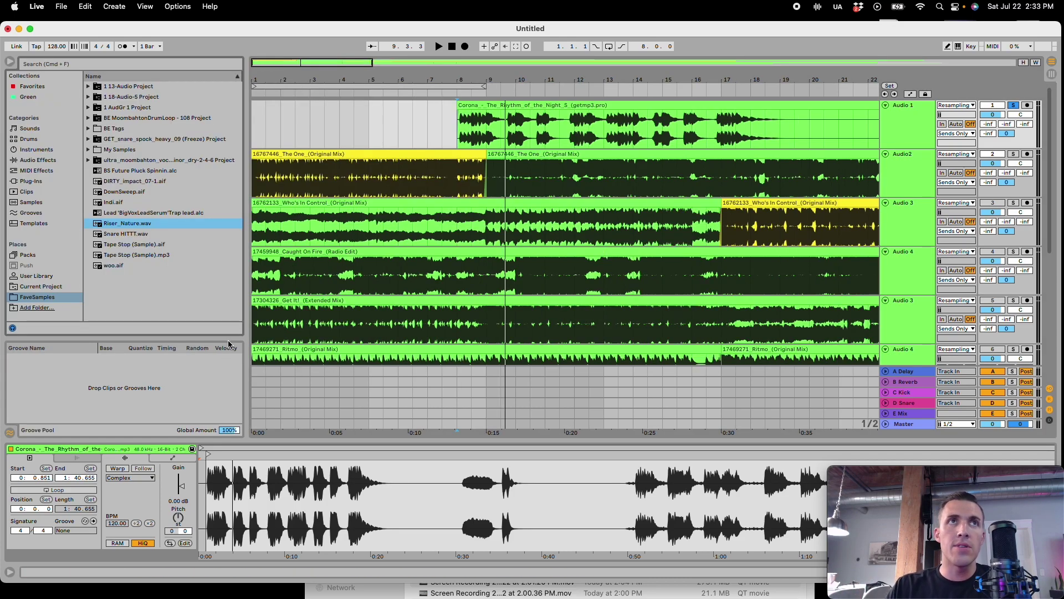
click(38, 159)
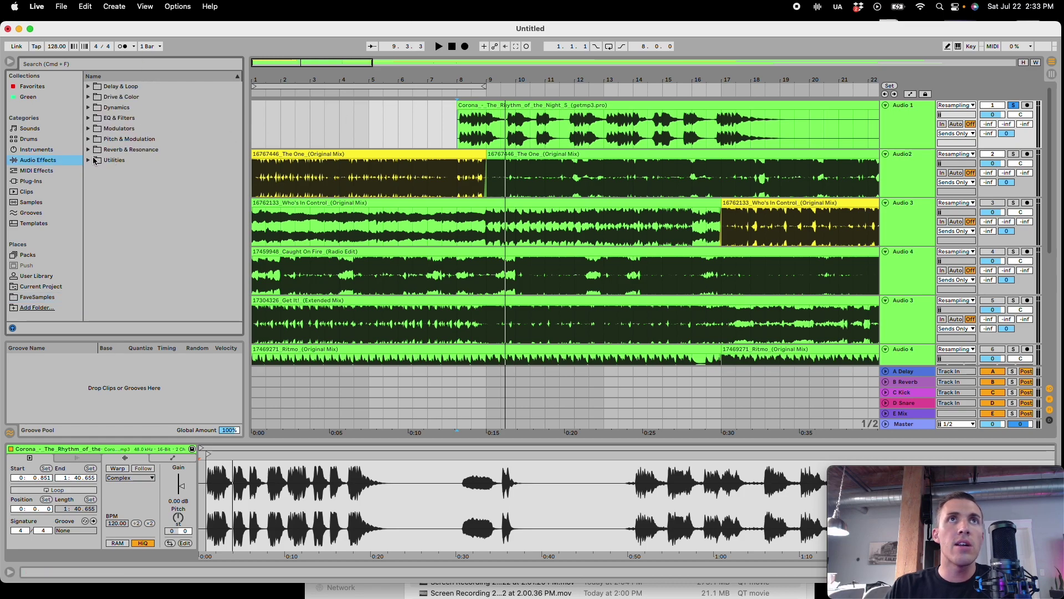
click(87, 64)
text(vocal)
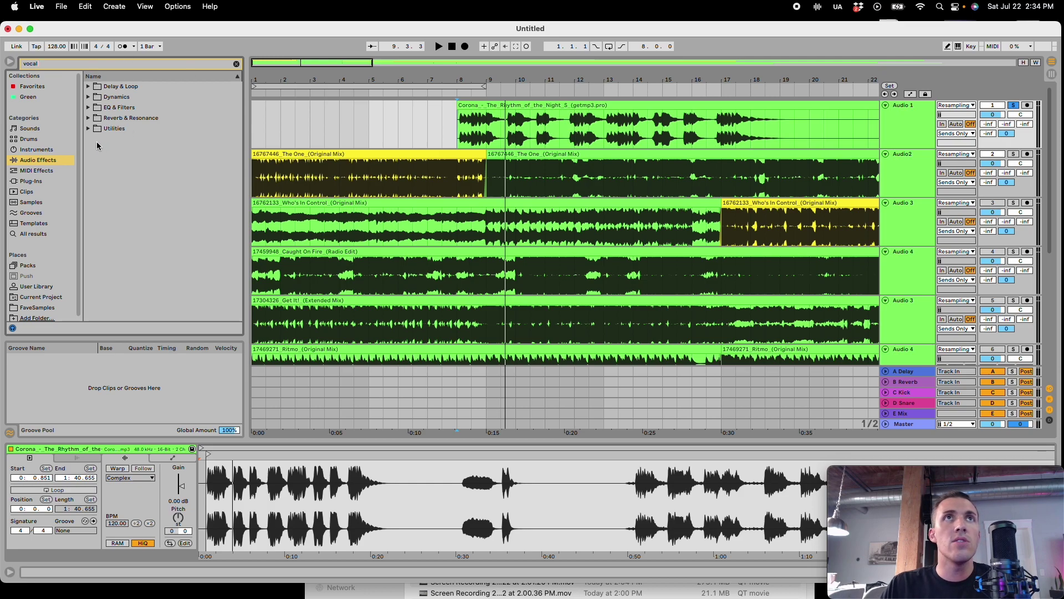
click(88, 129)
click(147, 139)
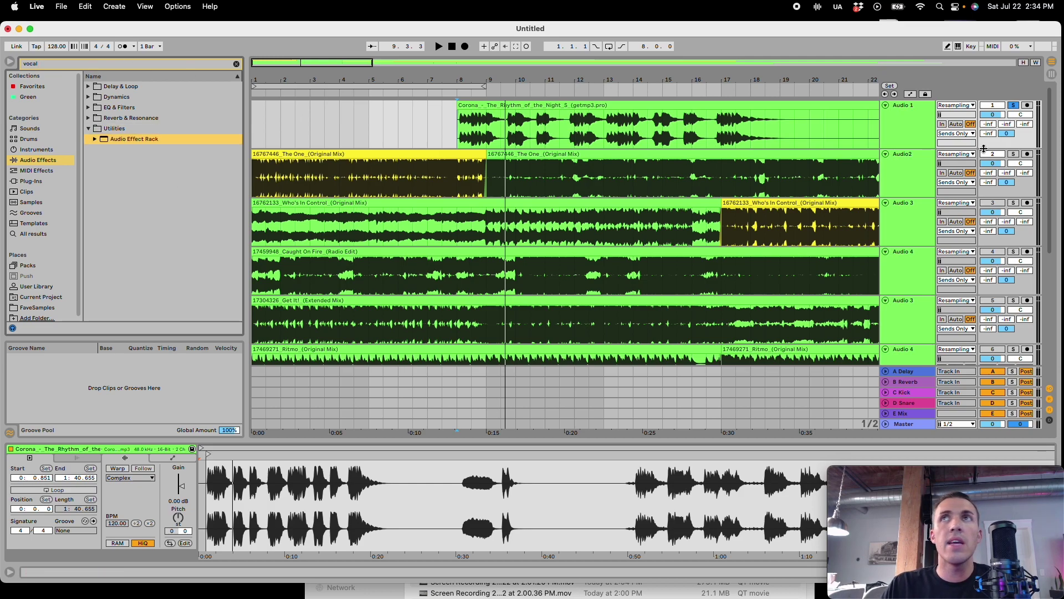
click(909, 144)
double_click(148, 141)
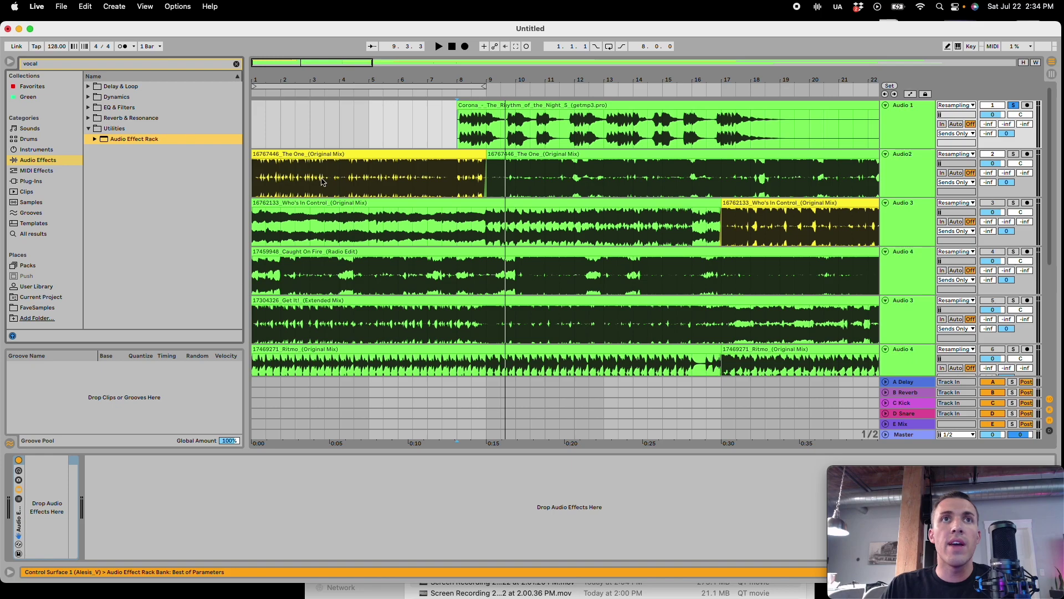
click(128, 152)
click(22, 514)
key(Delete)
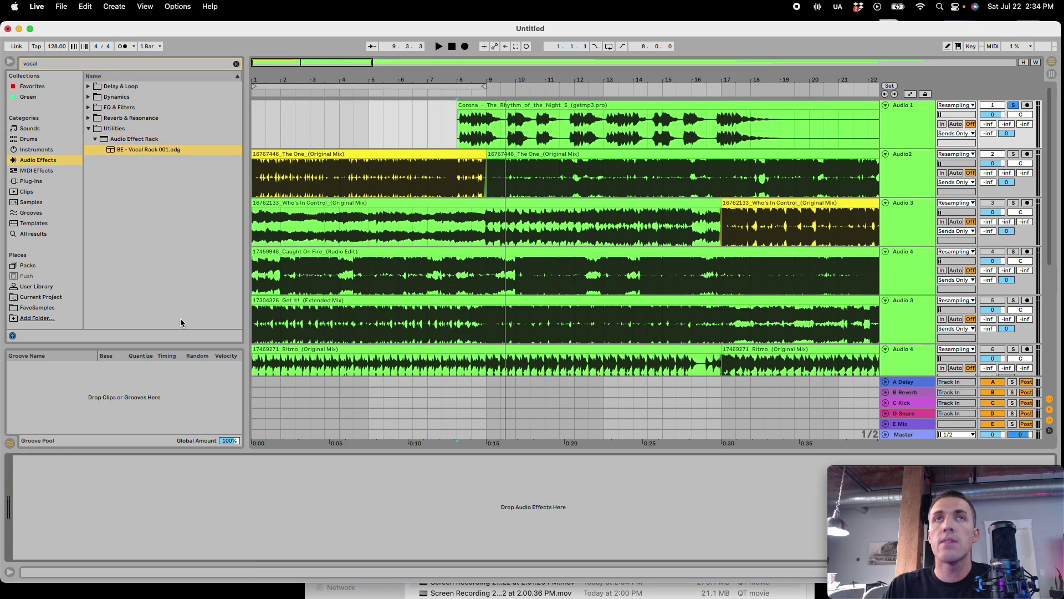
Step: Load the BE - Vocal Rack 001 preset onto the acapella track and close all its plug-in windows
drag(133, 150, 132, 152)
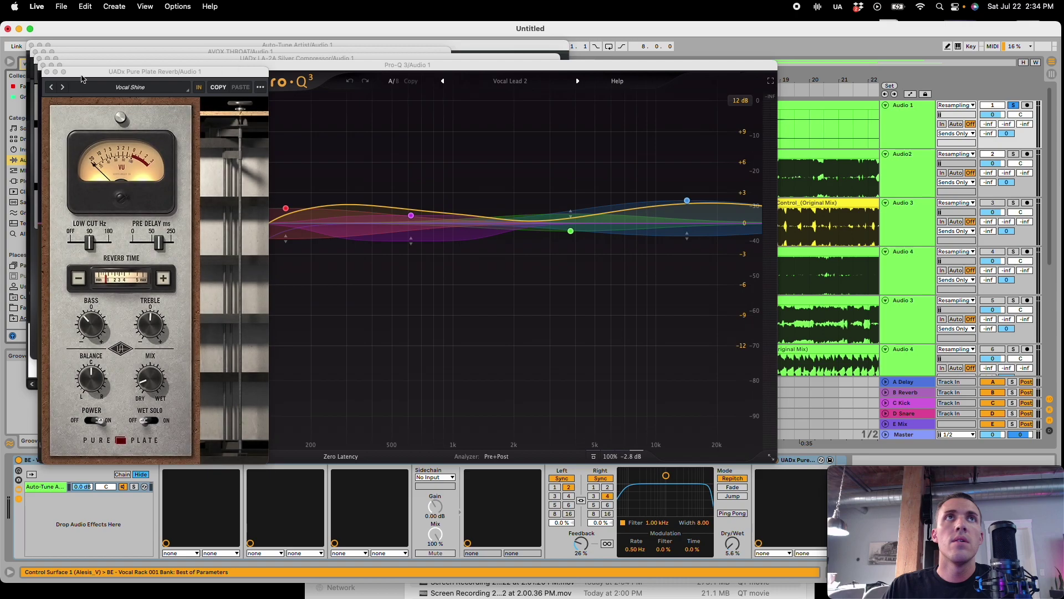
click(47, 72)
click(43, 64)
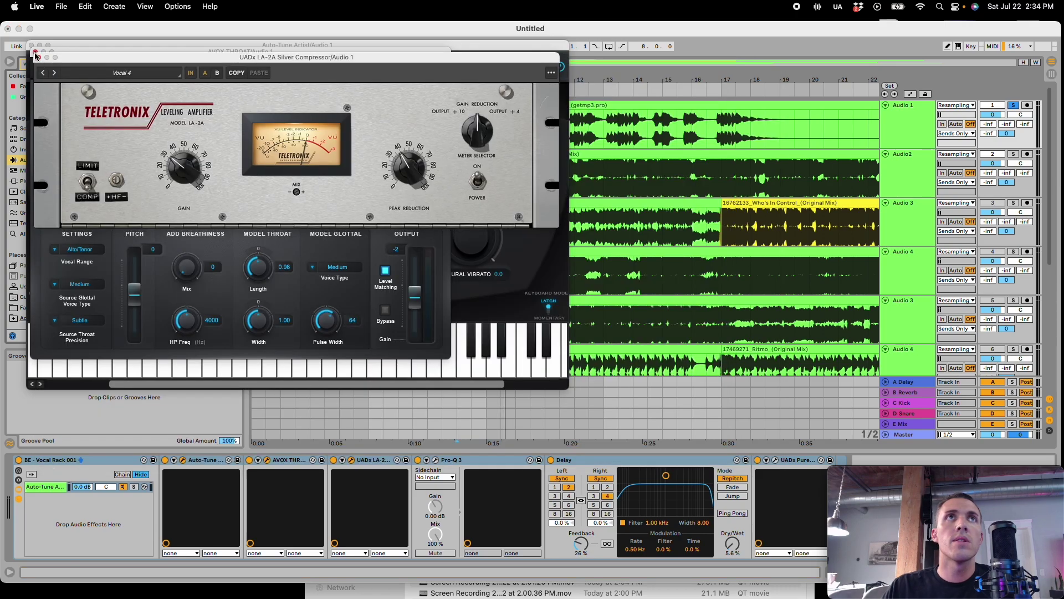
click(39, 58)
click(35, 52)
click(32, 45)
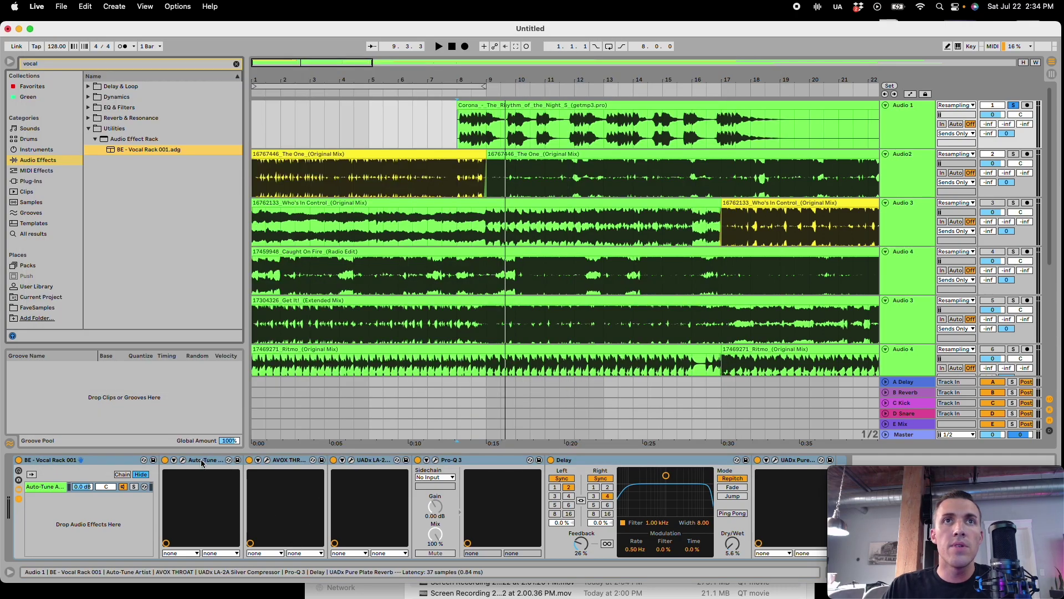
Step: Remove Auto-Tune Artist and AVOX THROAT from the acapella's vocal rack
click(364, 462)
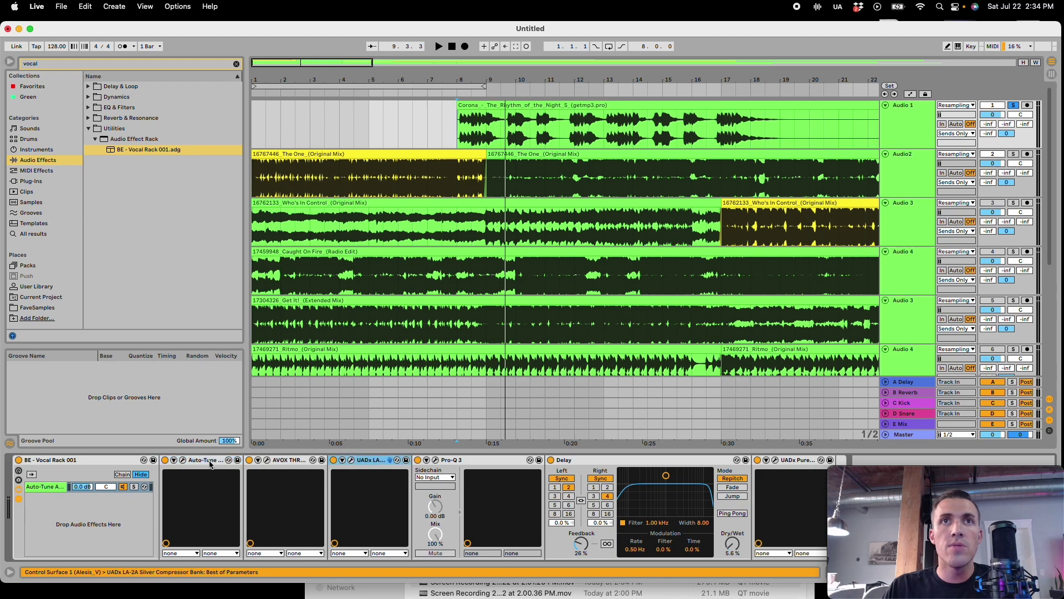
click(287, 468)
click(194, 465)
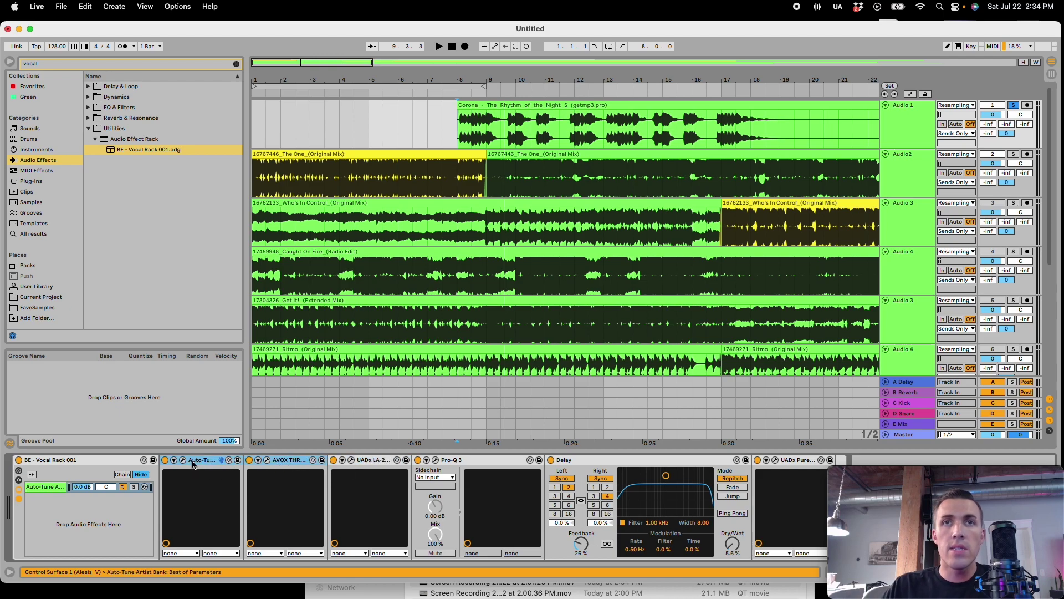
key(Delete)
key(Delete)
Step: Turn off Pro-Q 3, Delay and Pure Plate Reverb in the vocal rack and play the acapella with the LA-2A compressor off and on
click(183, 461)
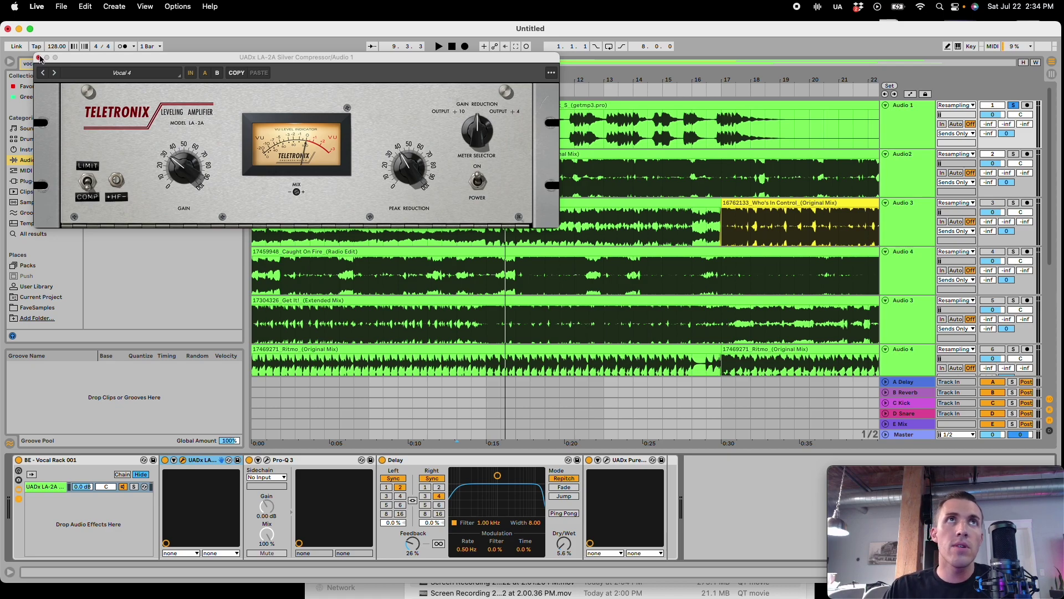
click(39, 58)
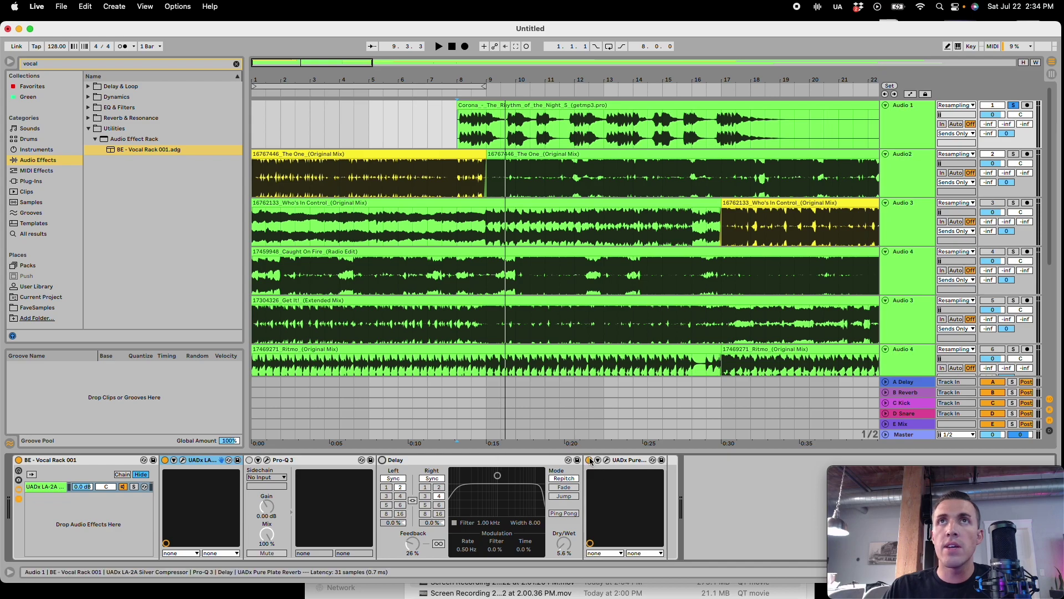
key(space)
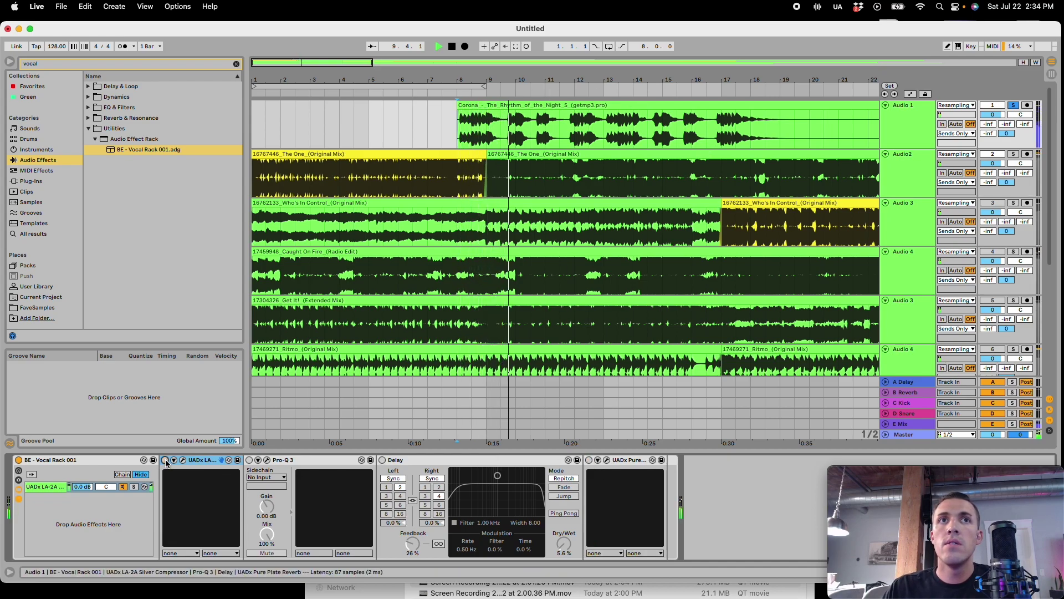
key(space)
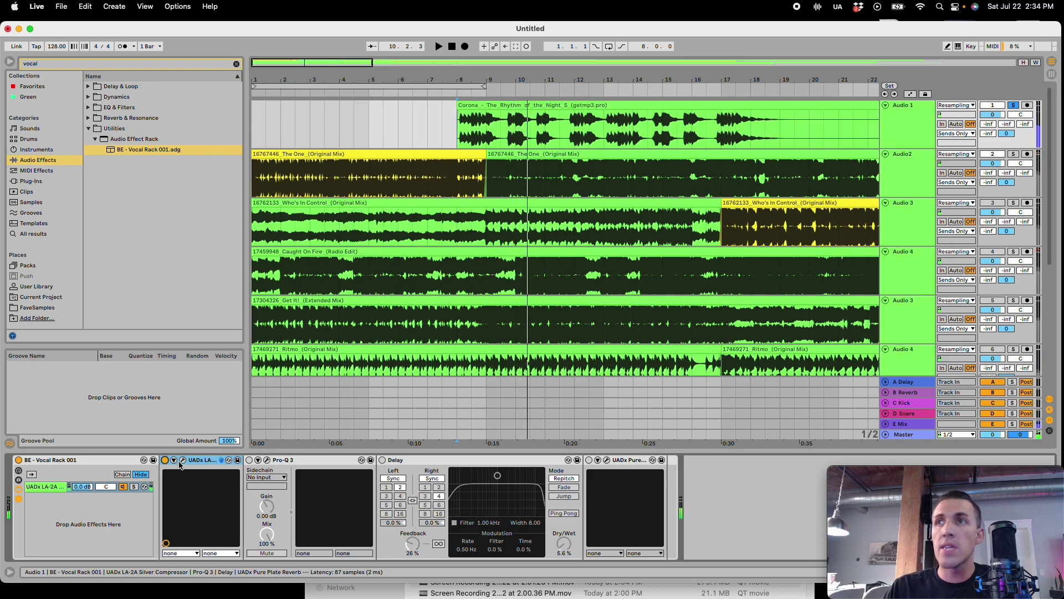
Step: Review the LA-2A compressor's Gain and Peak Reduction settings, and play the compressed acapella from bar 8
click(182, 461)
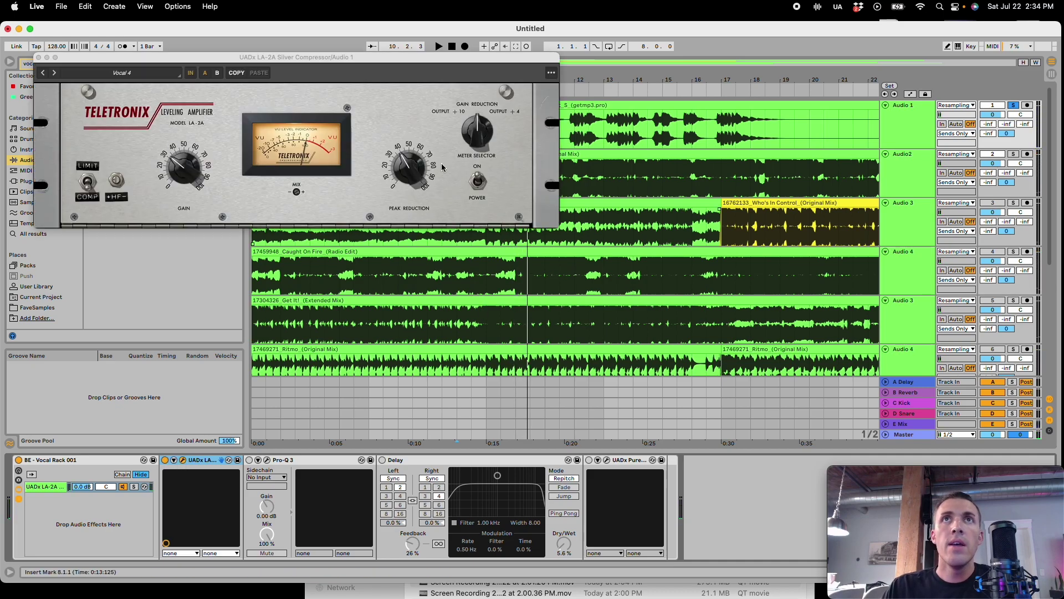
click(410, 177)
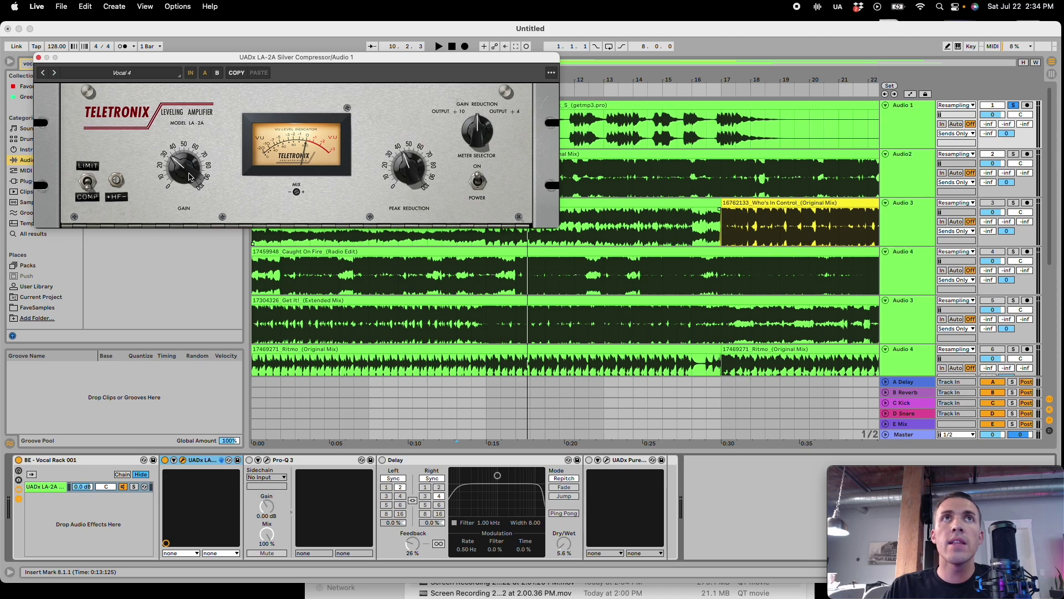
click(37, 59)
key(space)
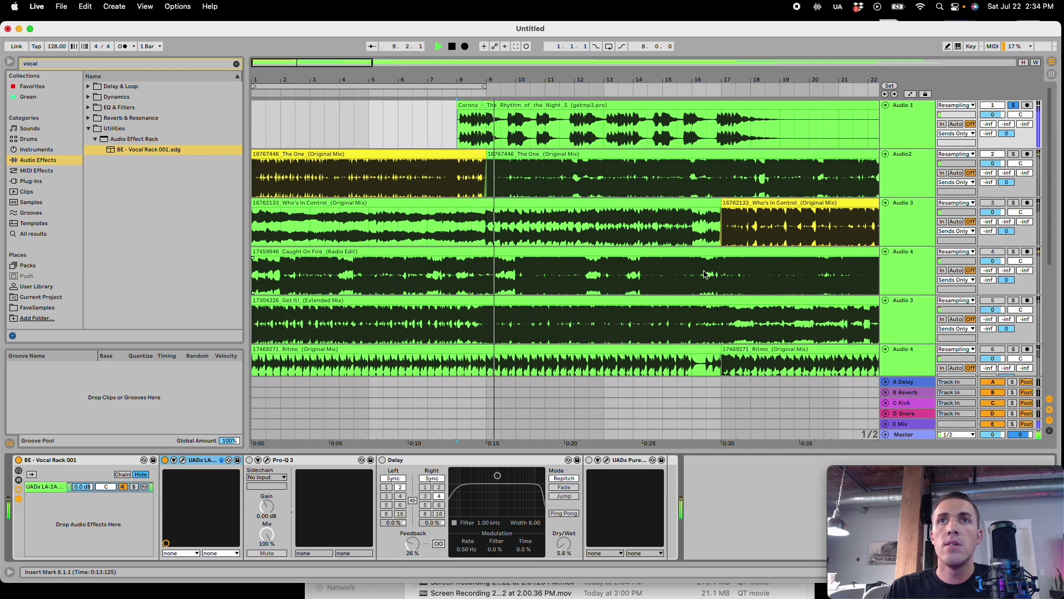
Step: Unsolo the acapella, activate it together with The One track and listen to the two play together
click(1013, 105)
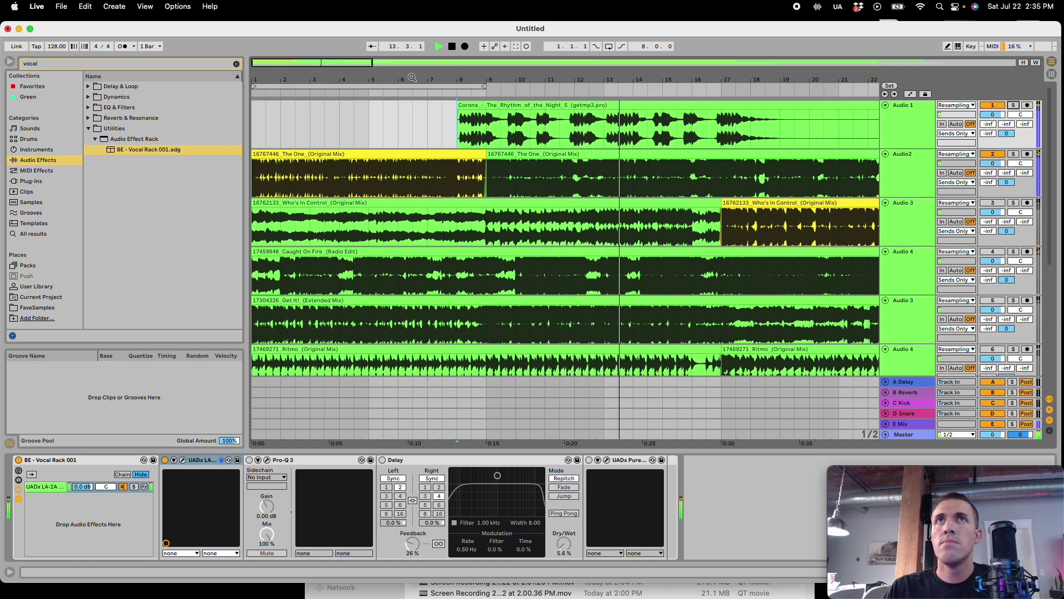
scroll(740, 269, down, 3)
key(space)
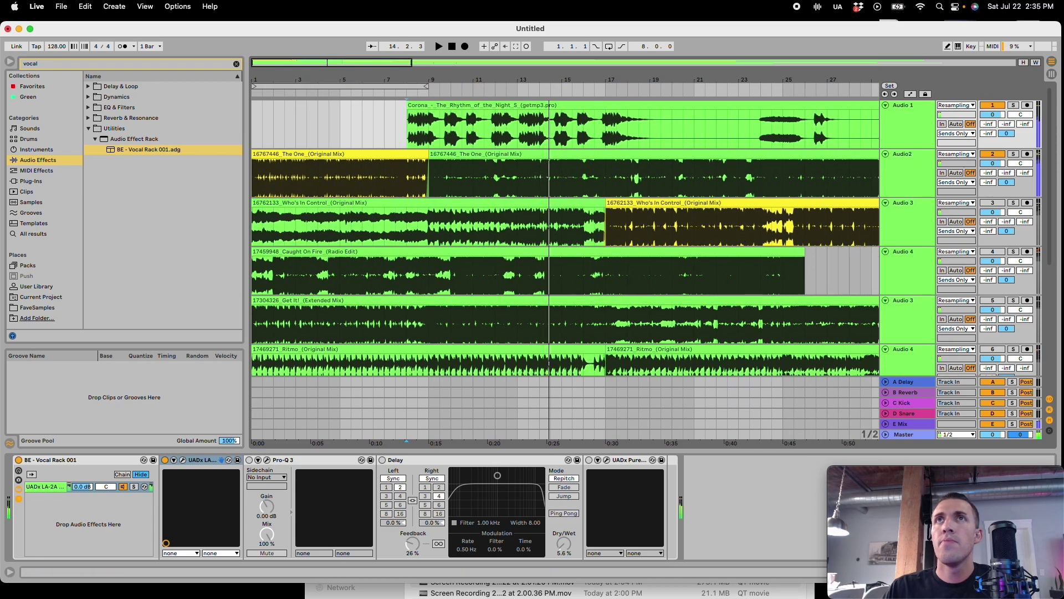
Step: Switch to Serato DJ Pro, load The One (Original Mix) on deck 1 in single-deck view and play its opening
mouse_move(560, 595)
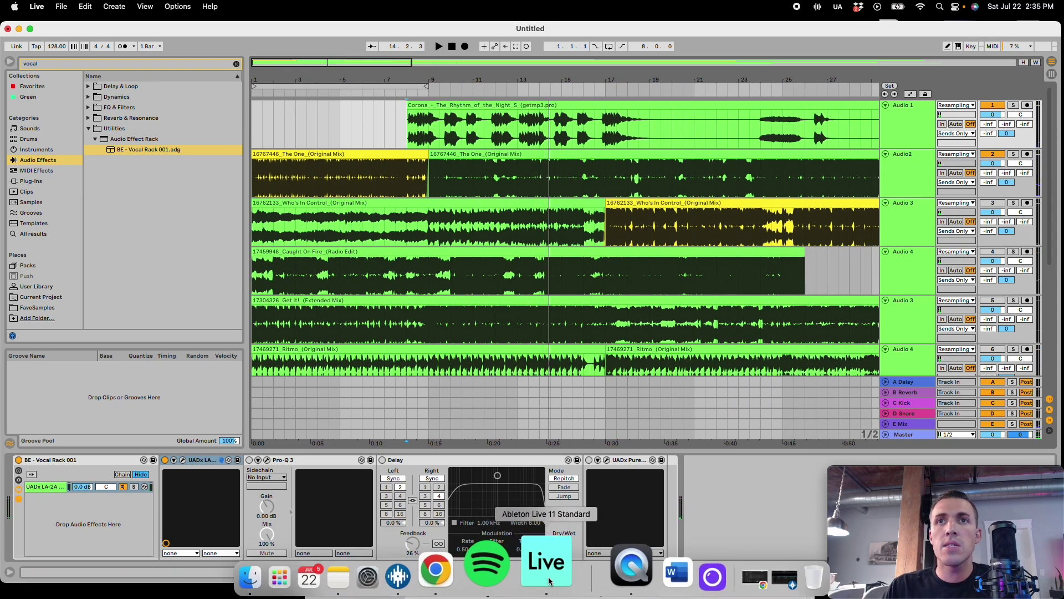
click(460, 572)
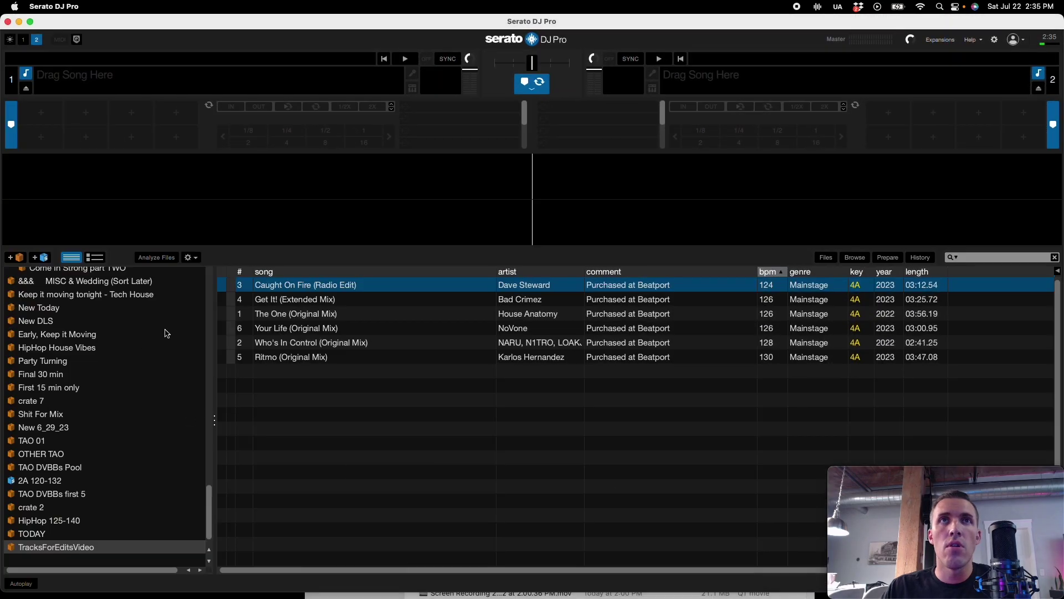
click(324, 313)
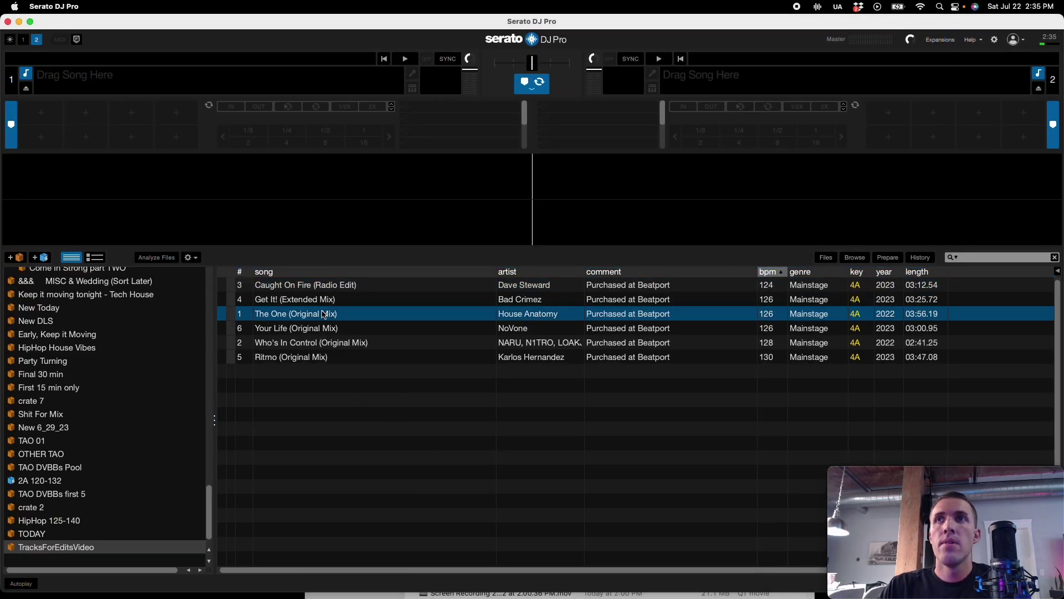
key(shift+Left)
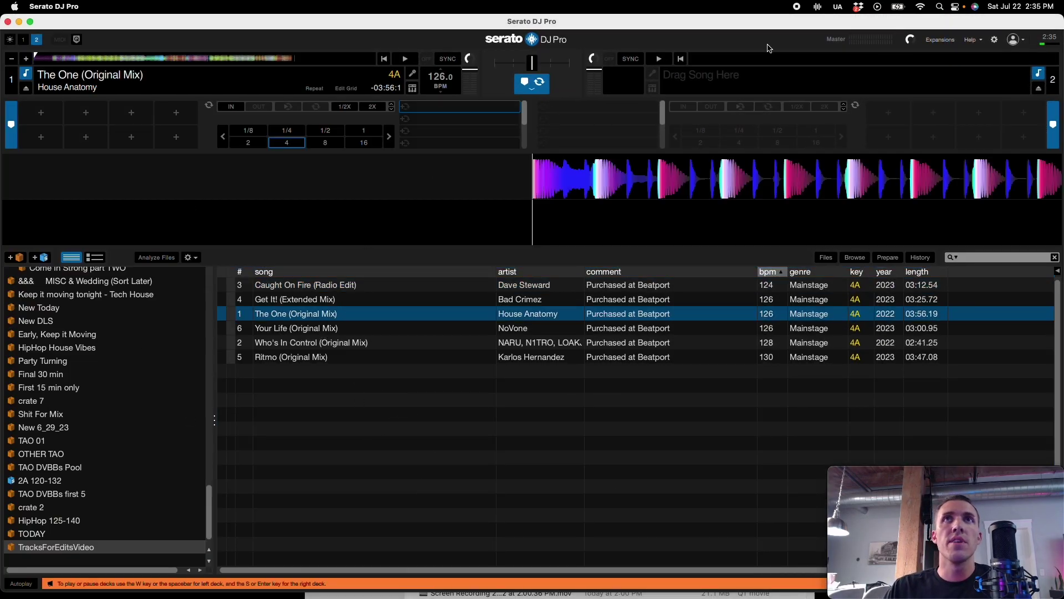
click(24, 40)
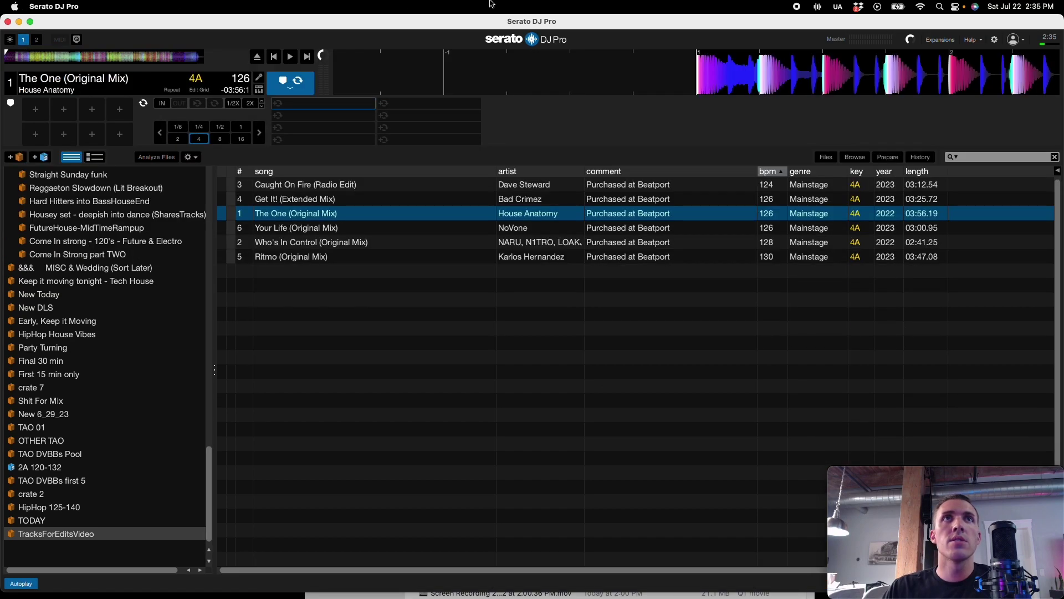
key(space)
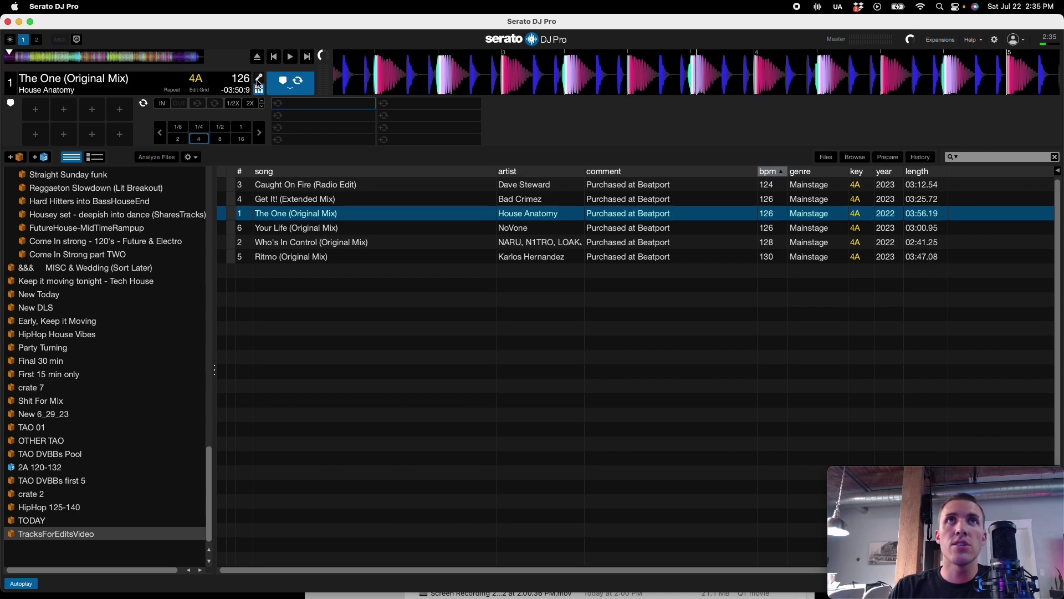
click(30, 57)
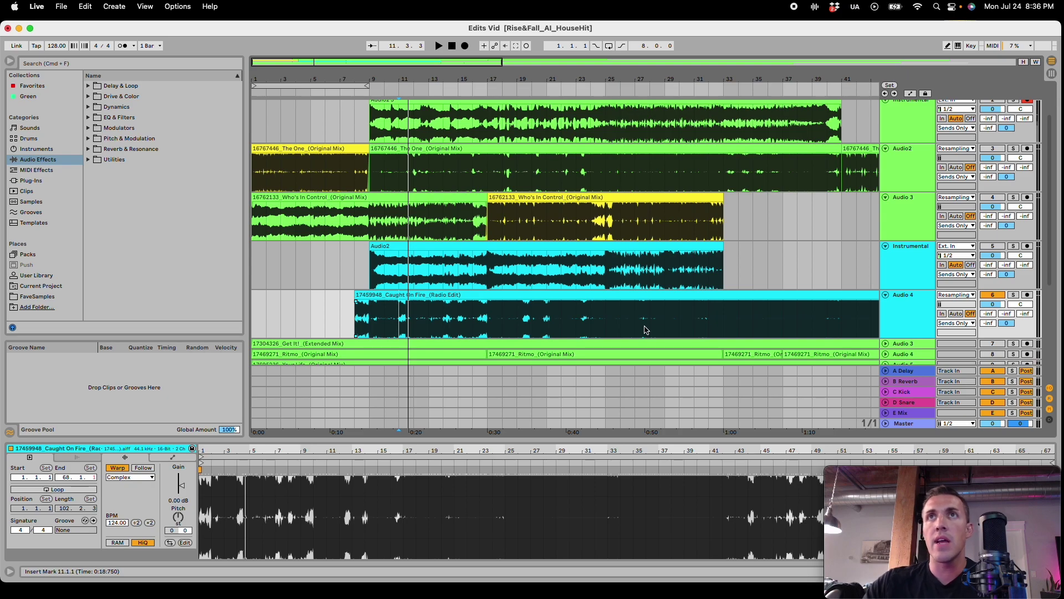
Step: Solo the Caught On Fire track in Ableton Live, play it from bar 9 and compare it with the soloed cyan Instrumental track
click(370, 321)
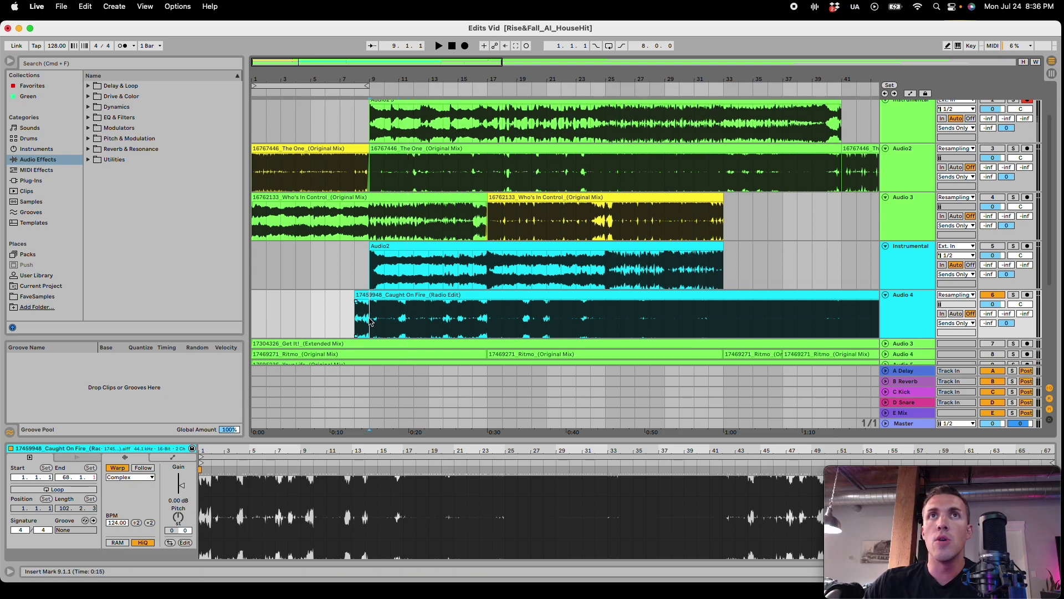
key(space)
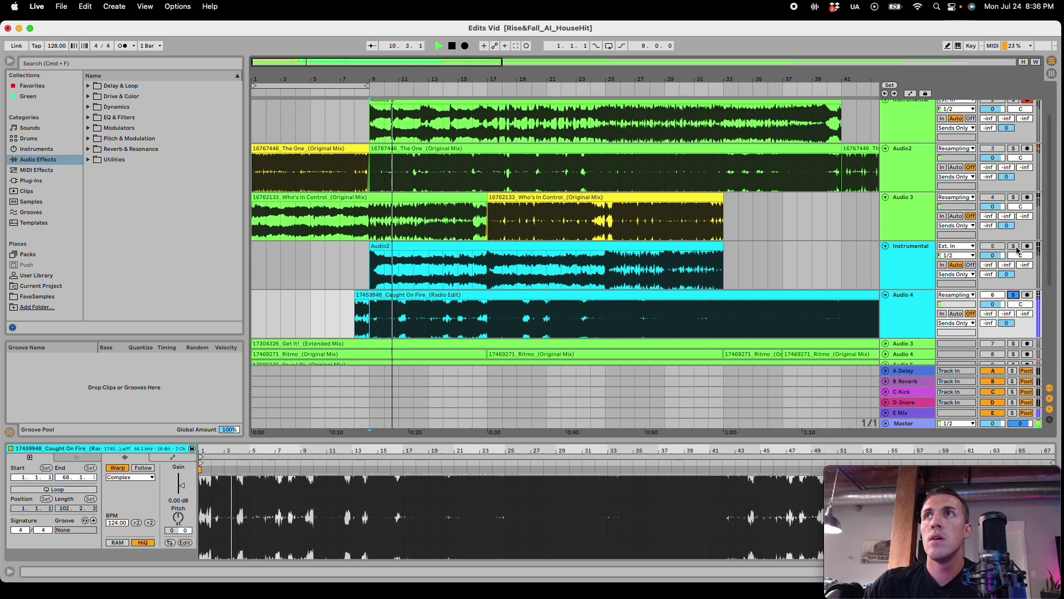
key(space)
key(space)
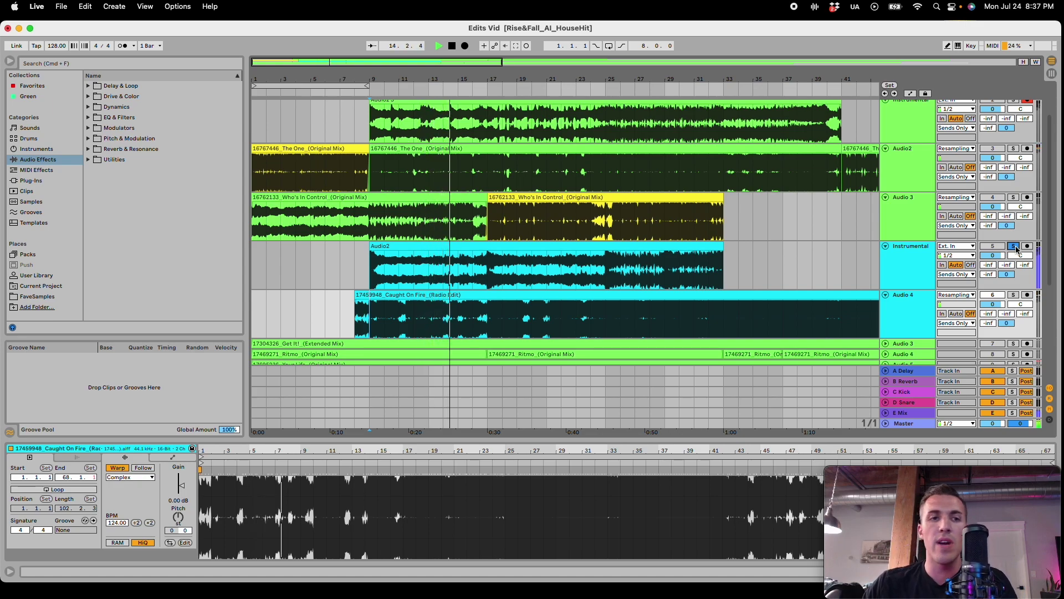
key(space)
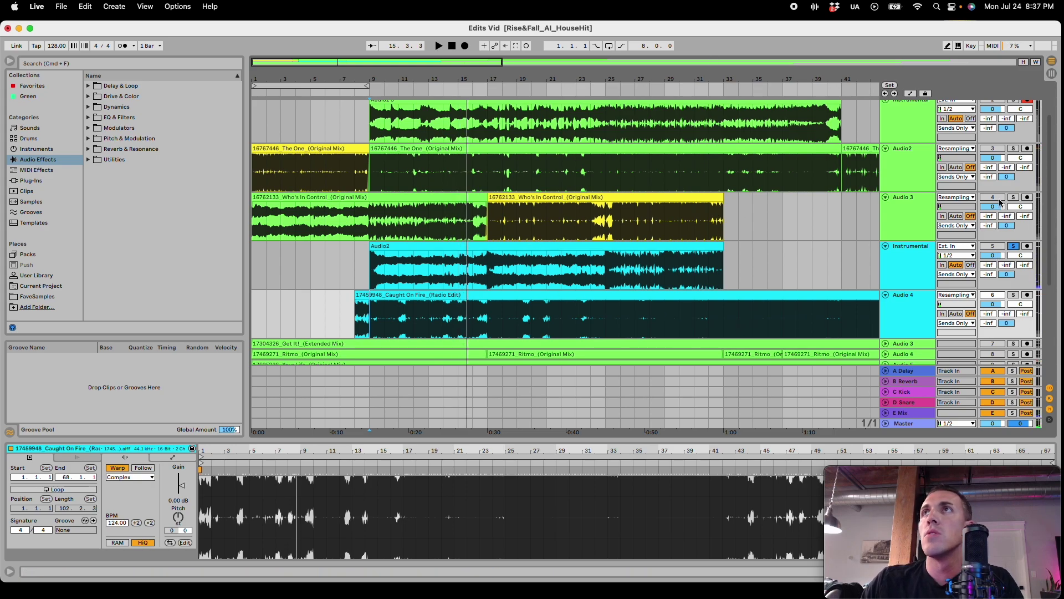
Step: Solo the Rhythm of the Night acapella alongside the cyan Instrumental track and play both together from bar 8
scroll(1004, 200, up, 3)
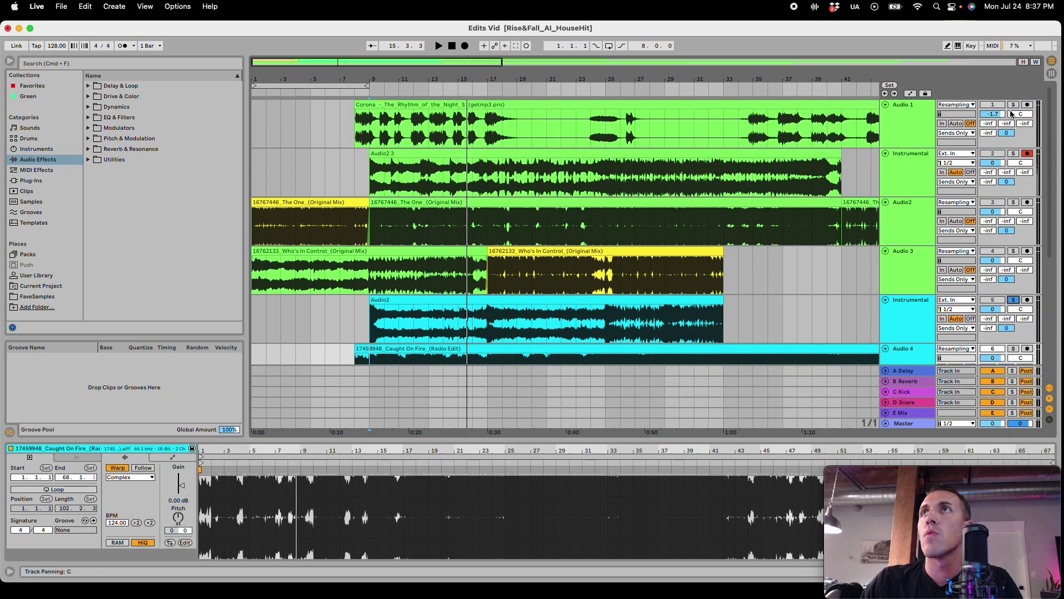
click(396, 105)
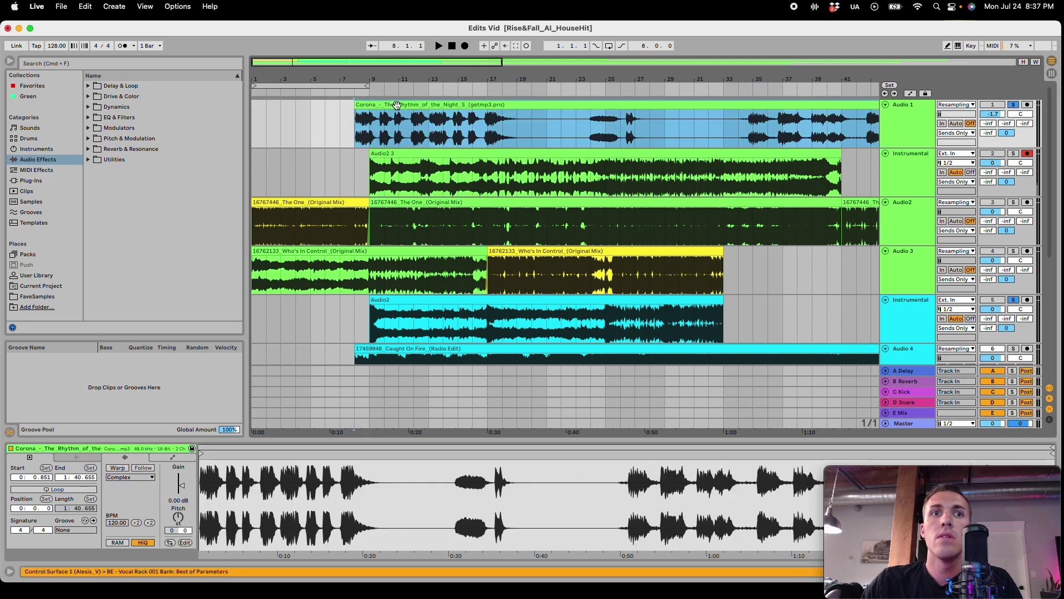
key(space)
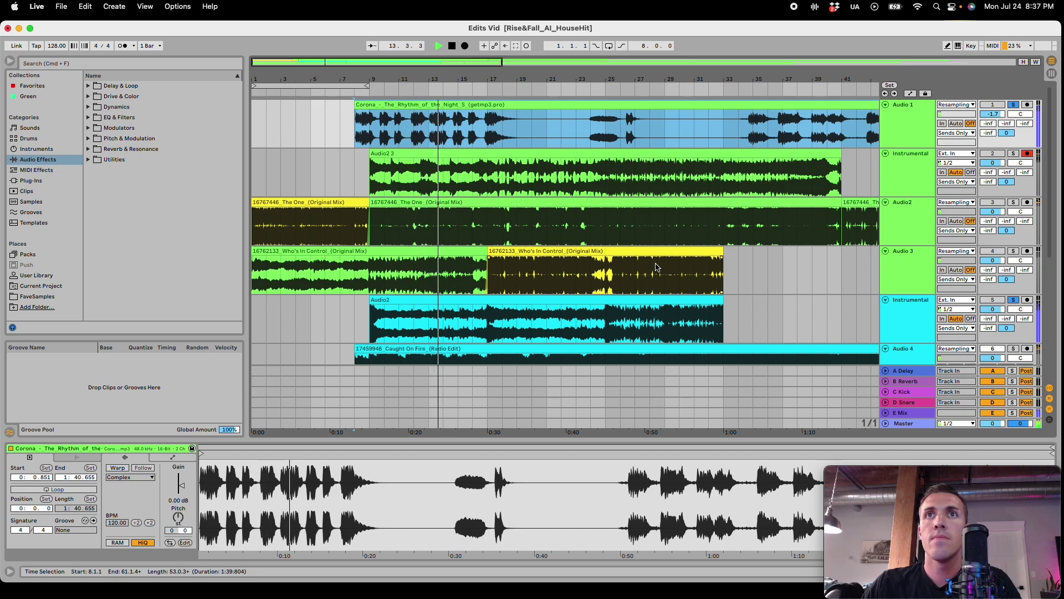
scroll(683, 266, down, 1)
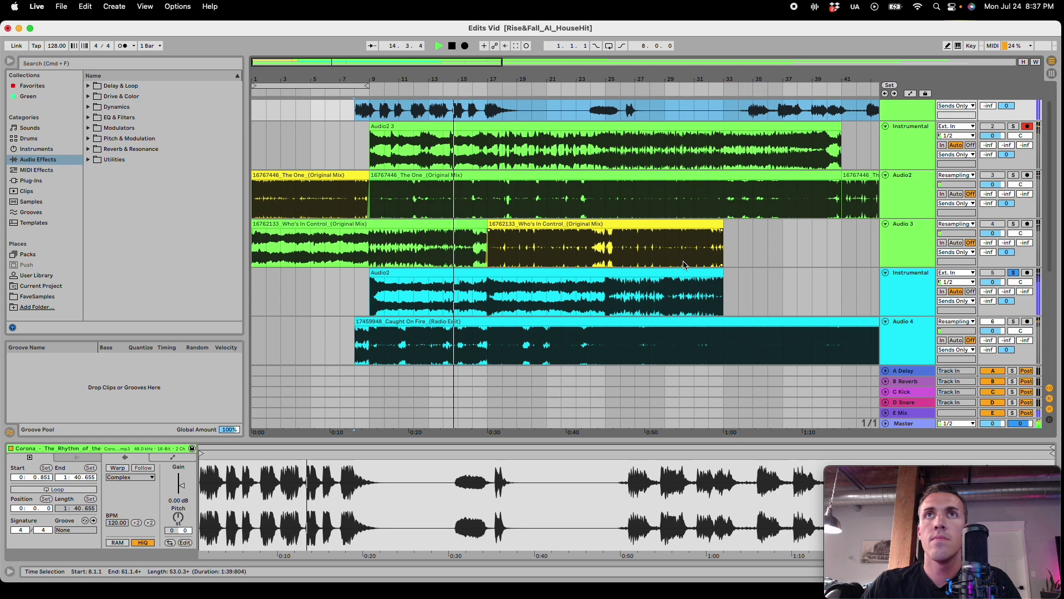
key(space)
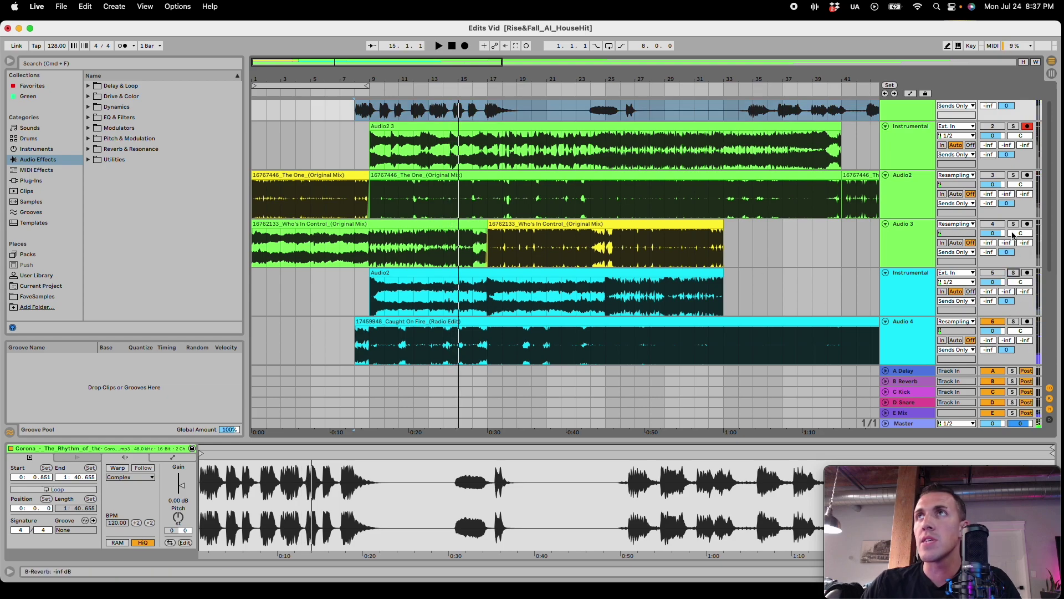
Step: Unfold the Get It! and Ritmo tracks in the arrangement to show their waveforms
scroll(1004, 140, up, 1)
scroll(783, 256, down, 6)
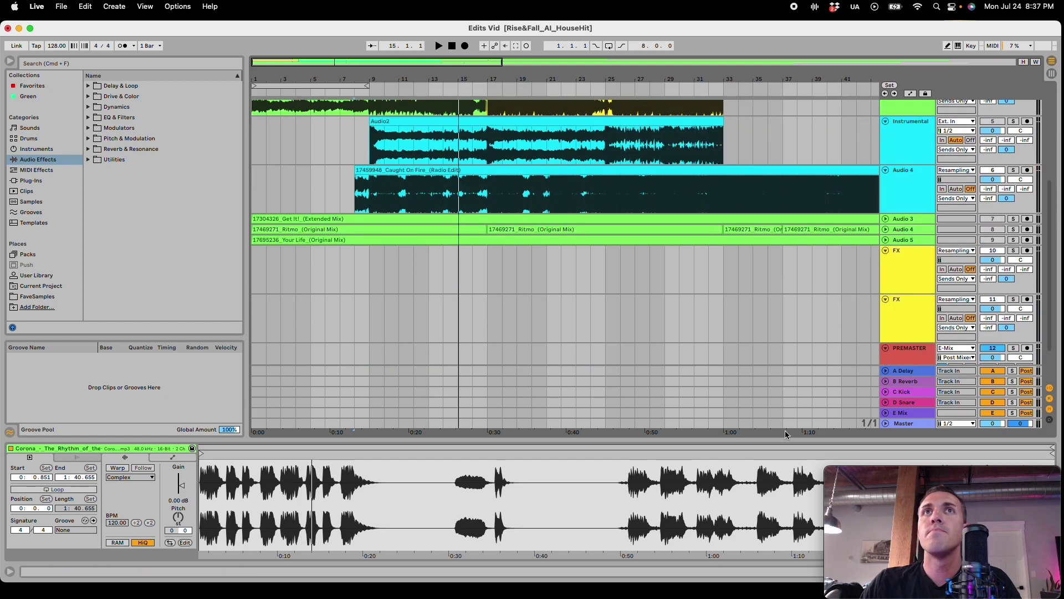
click(885, 219)
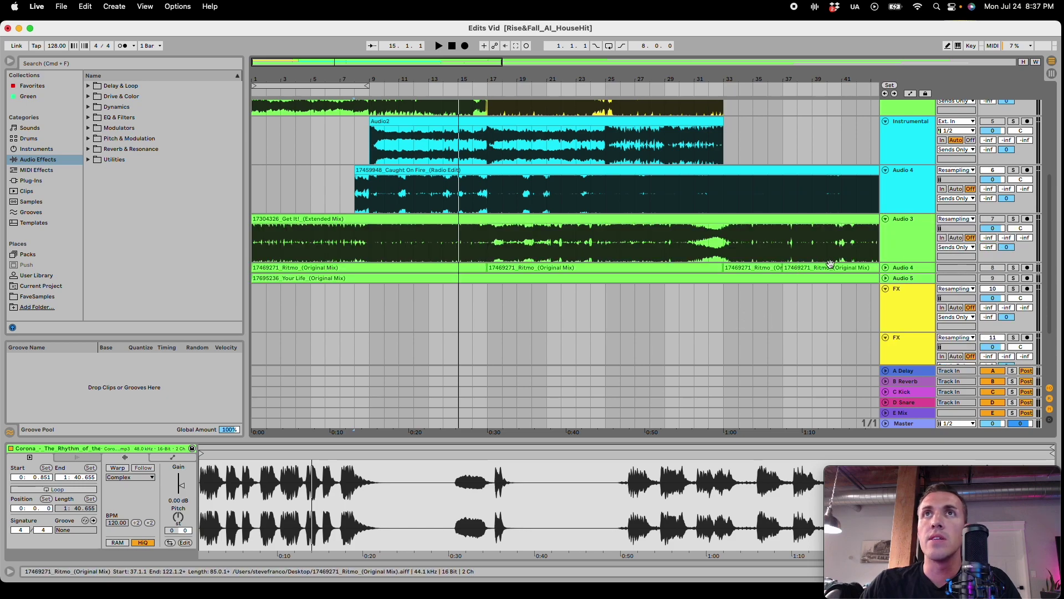
click(885, 268)
scroll(843, 249, up, 6)
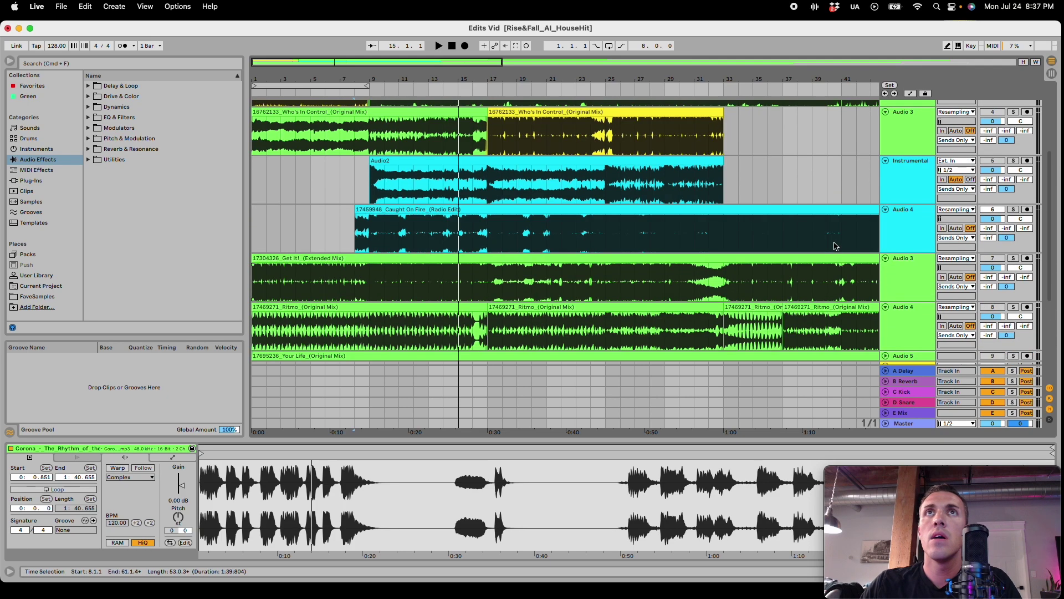
scroll(834, 245, up, 1)
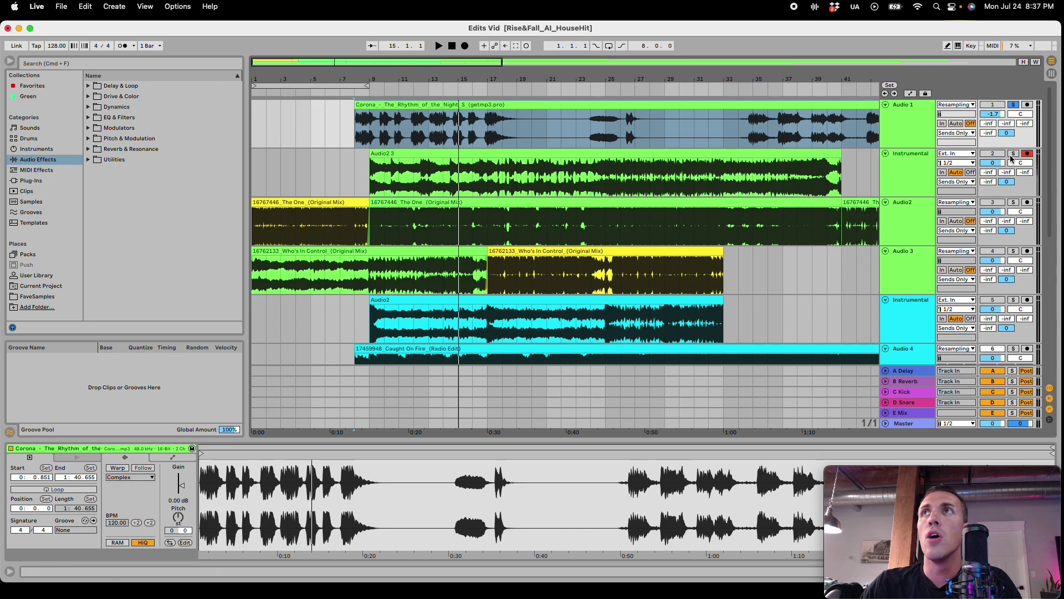
Step: Solo The One track, play it from bar 9 and compare it with its soloed green Instrumental track
click(421, 202)
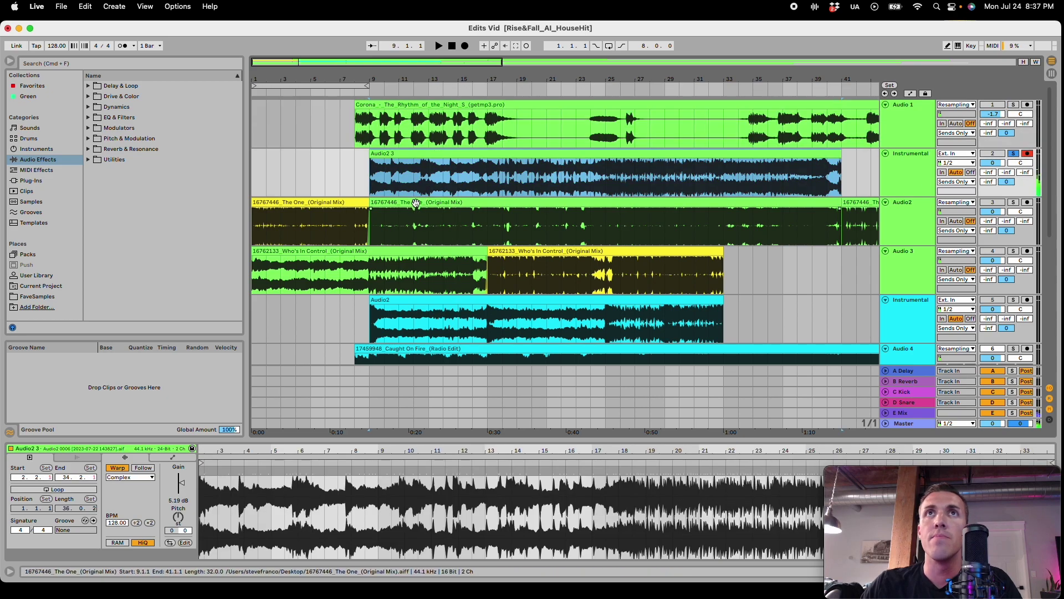
click(1013, 203)
key(space)
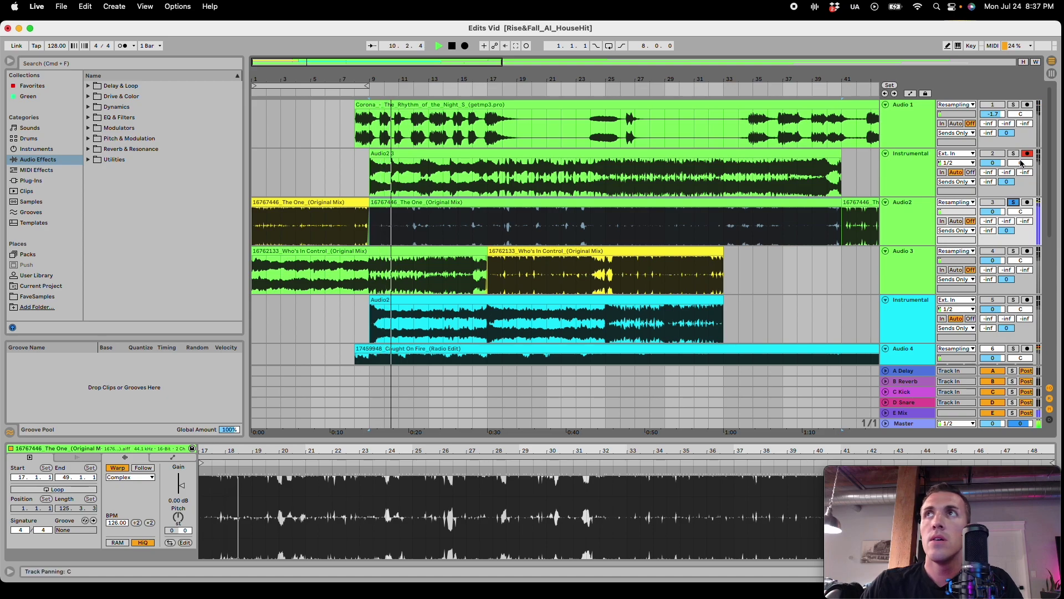
key(space)
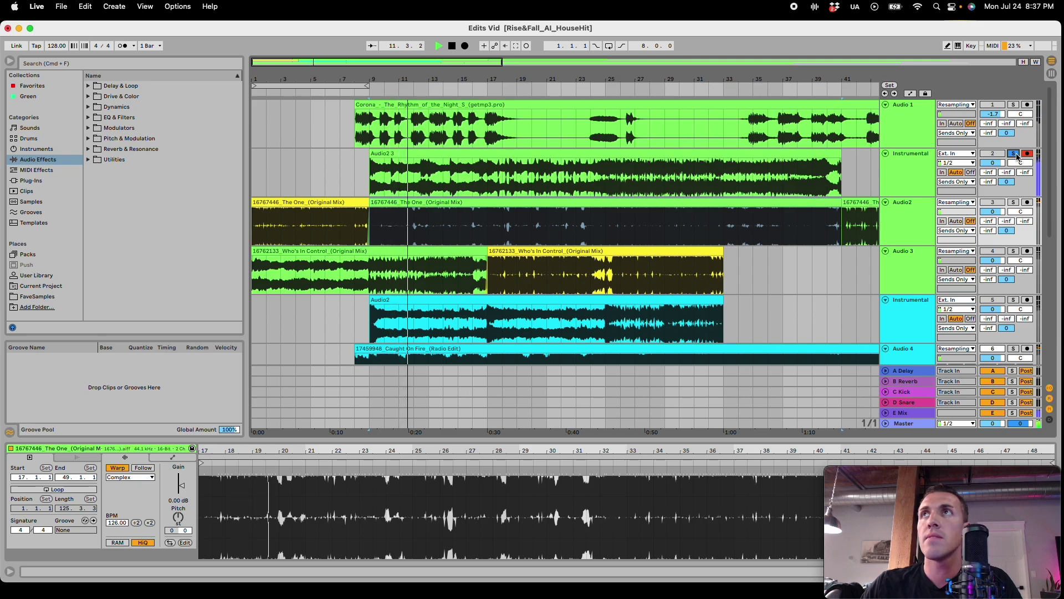
Step: Play the acapella from bar 8 soloed together with the green Instrumental track, and unsolo both
click(378, 106)
key(space)
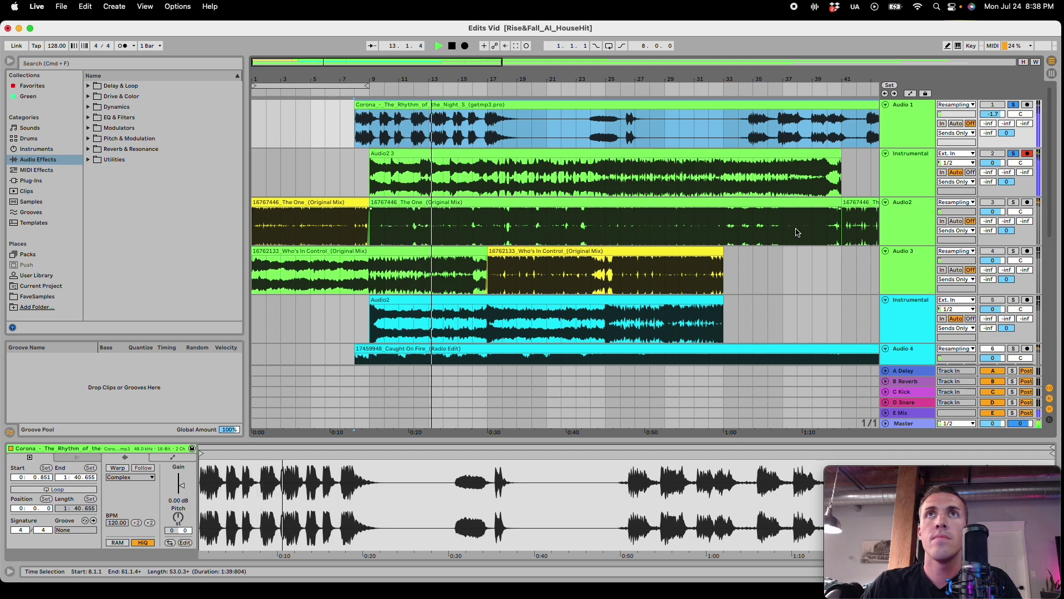
key(space)
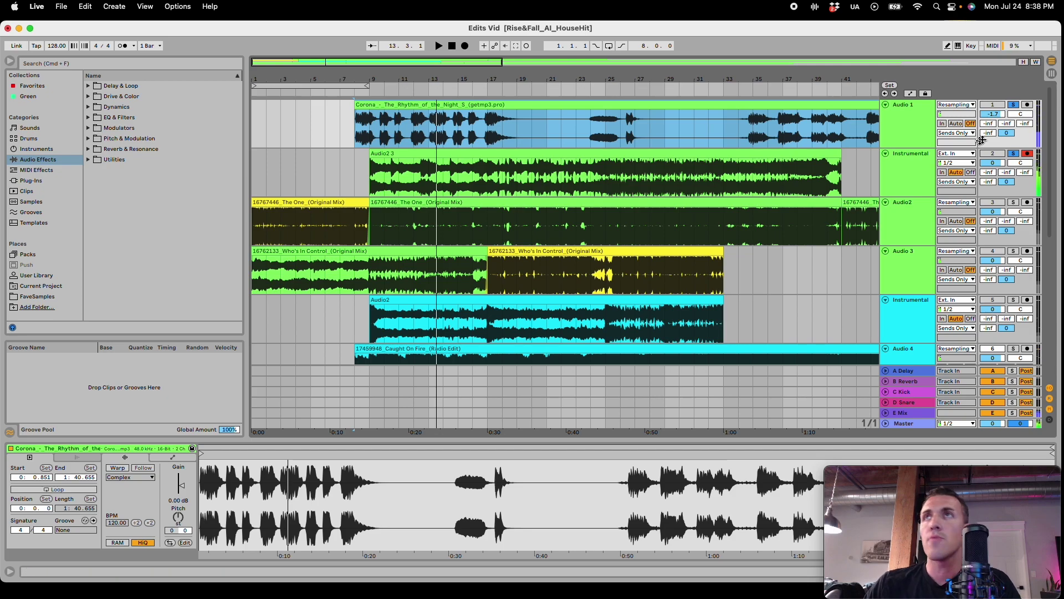
click(1019, 106)
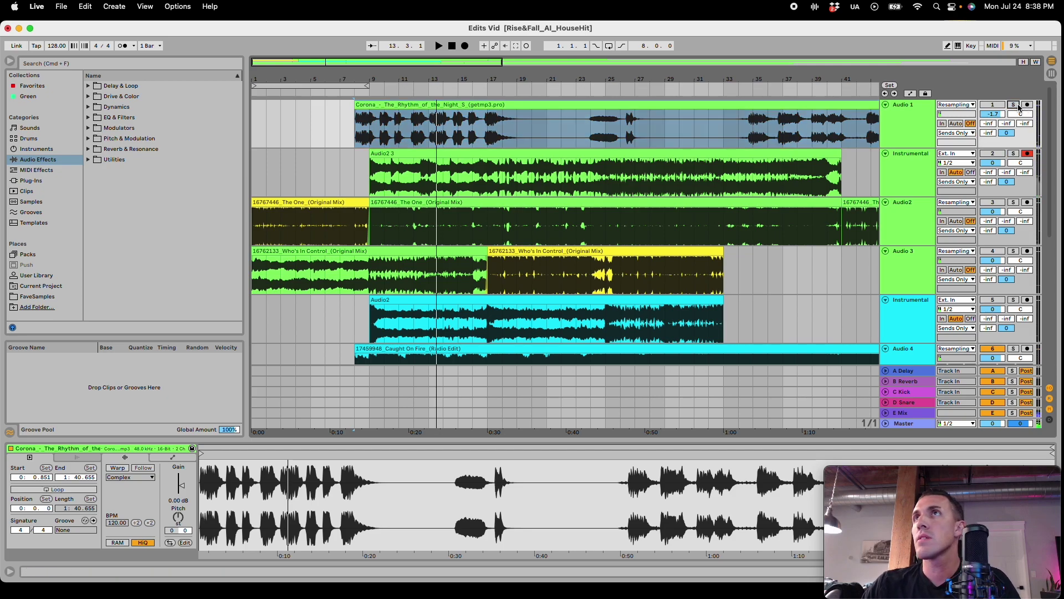
Step: Solo the Who's In Control track and play its yellow clip from bar 17
click(559, 251)
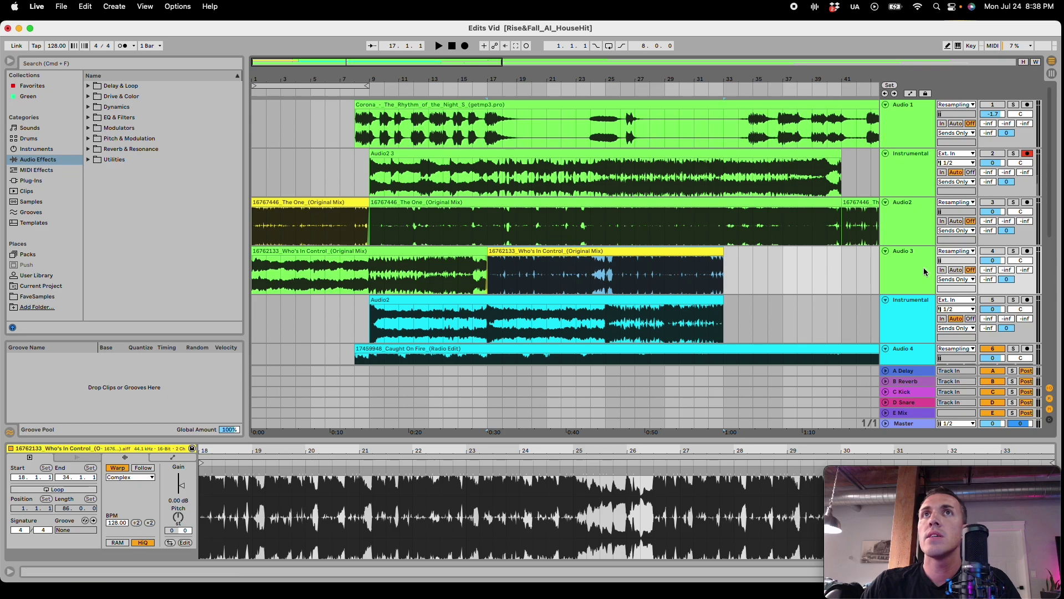
key(space)
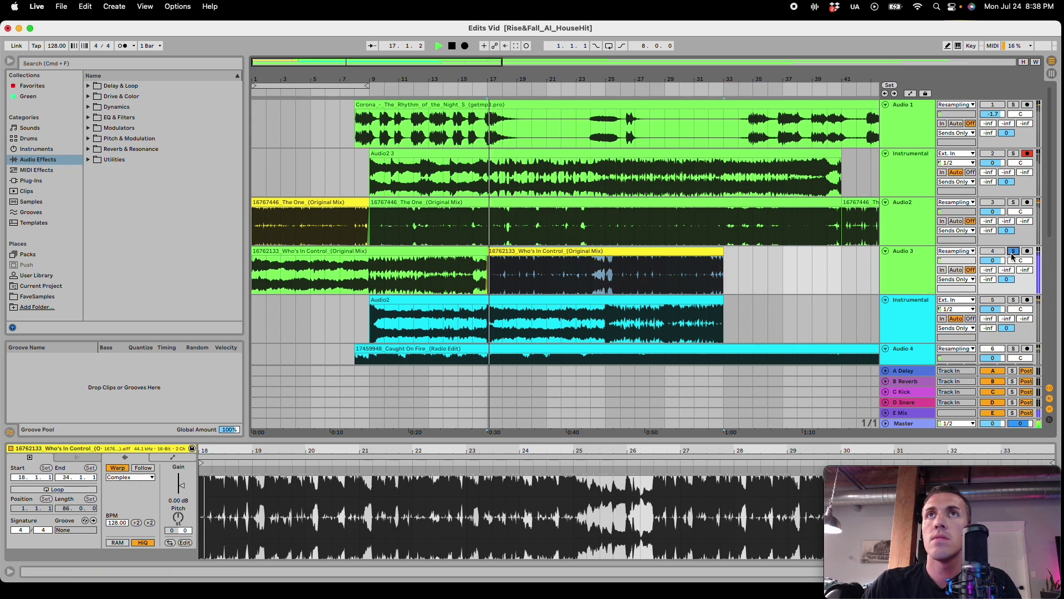
click(1014, 251)
key(space)
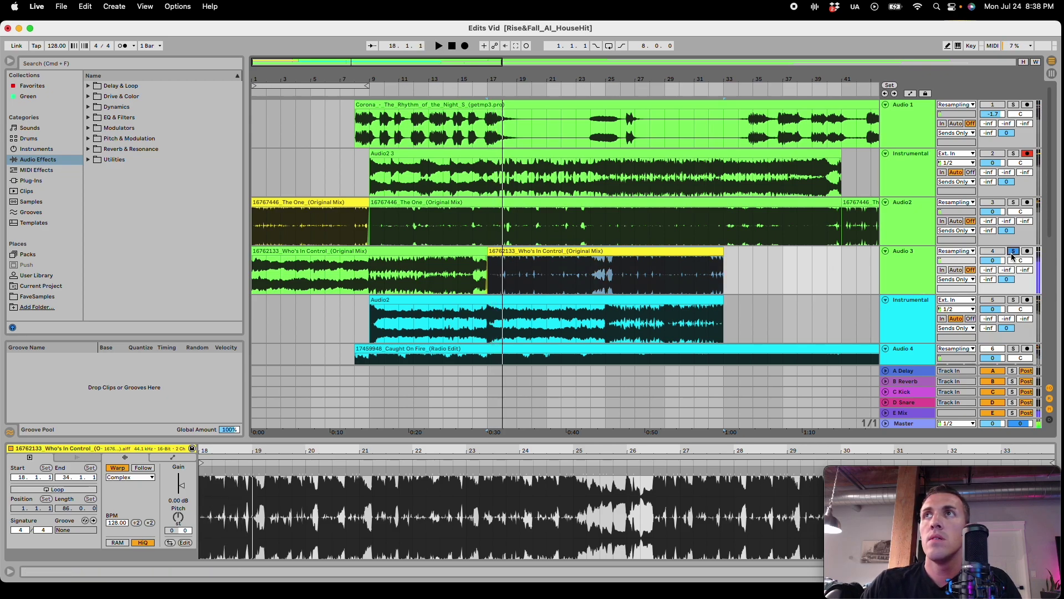
Step: Deactivate the first Who's In Control clip, covering bars 1 to 17, and solo the green Instrumental track
click(411, 248)
key(0)
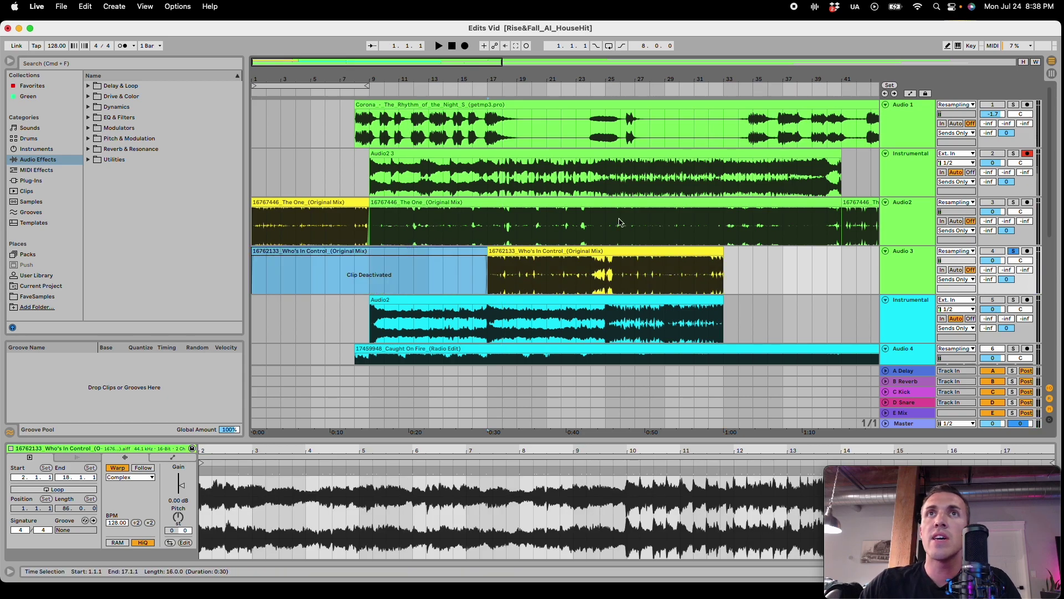
scroll(592, 148, down, 1)
click(487, 169)
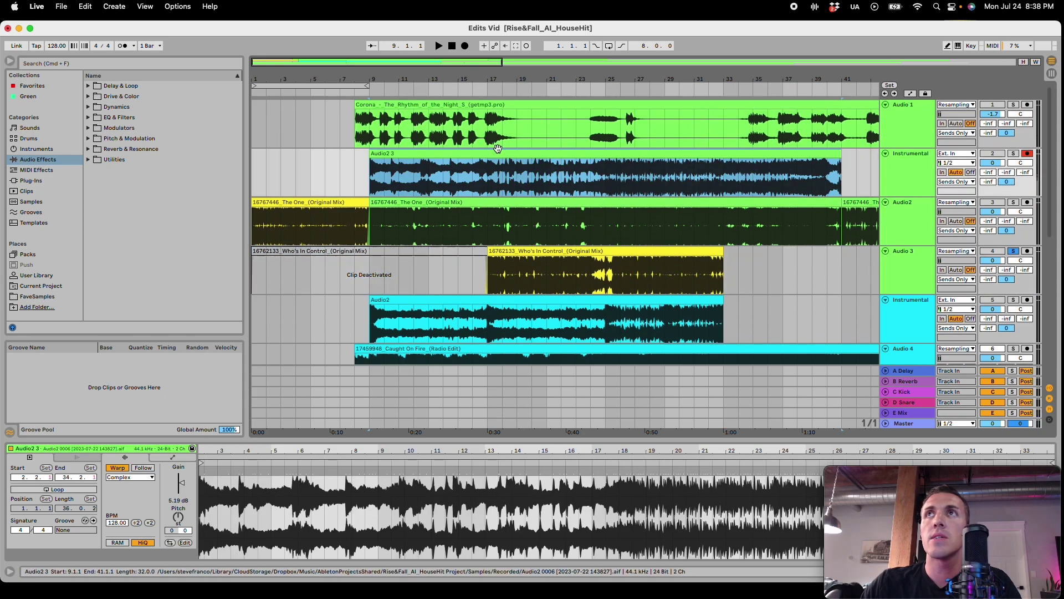
click(1012, 153)
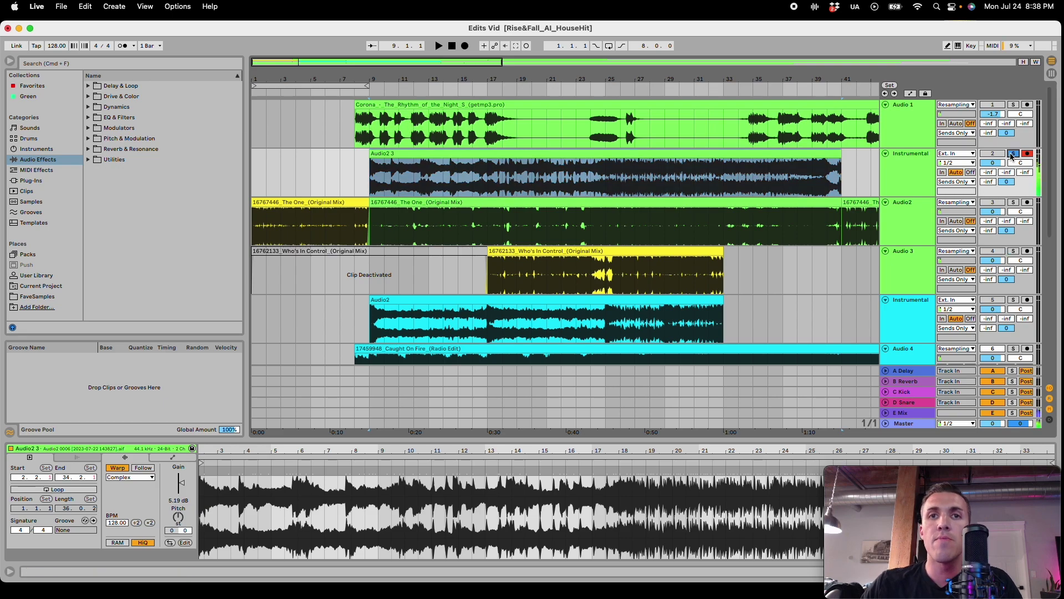
Step: Select about bars 8 to 20 of the Rhythm of the Night acapella and show the whole arrangement
drag(362, 129, 534, 125)
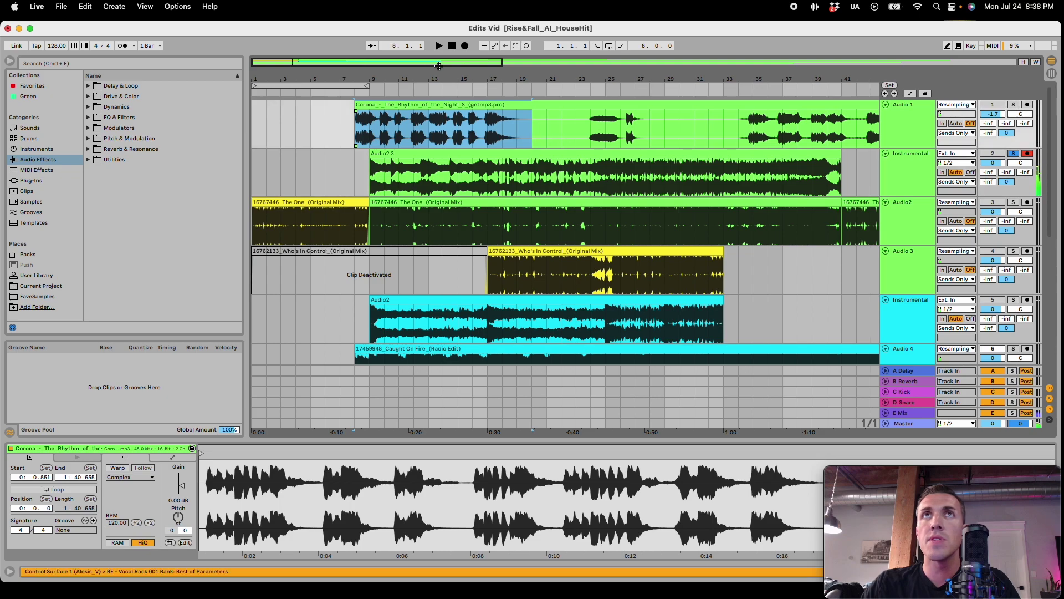
scroll(454, 76, right, 10)
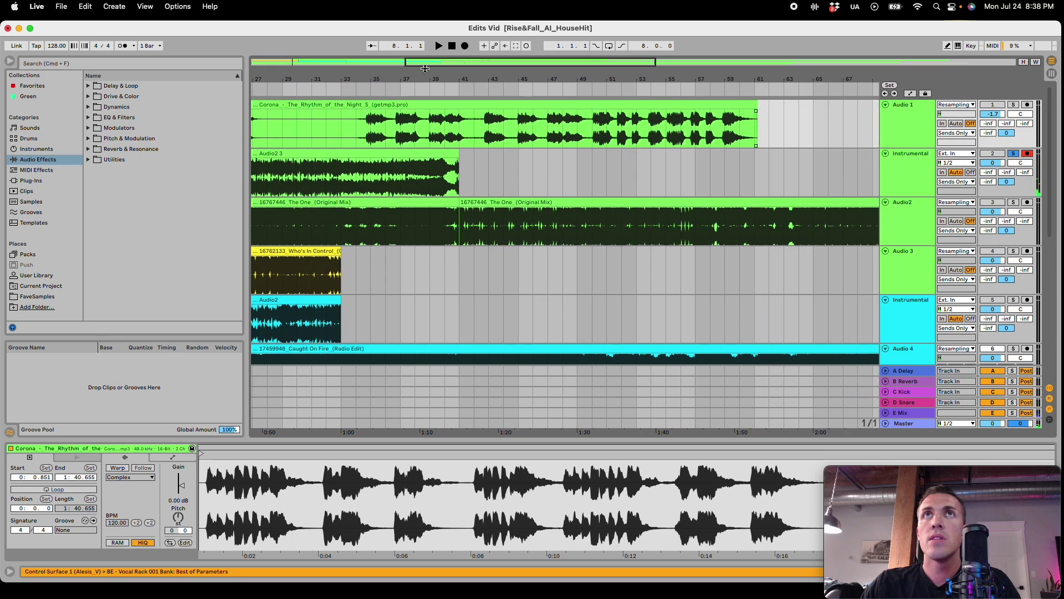
double_click(445, 63)
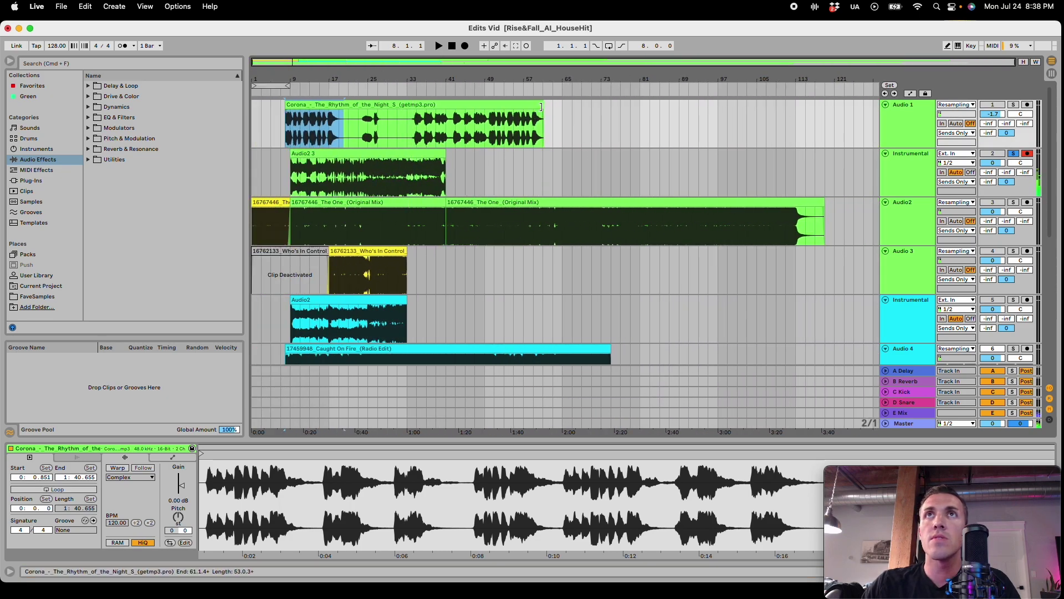
Step: Try to extend both ends of the Rhythm of the Night acapella clip, and undo the change
drag(540, 107, 767, 105)
drag(286, 106, 235, 106)
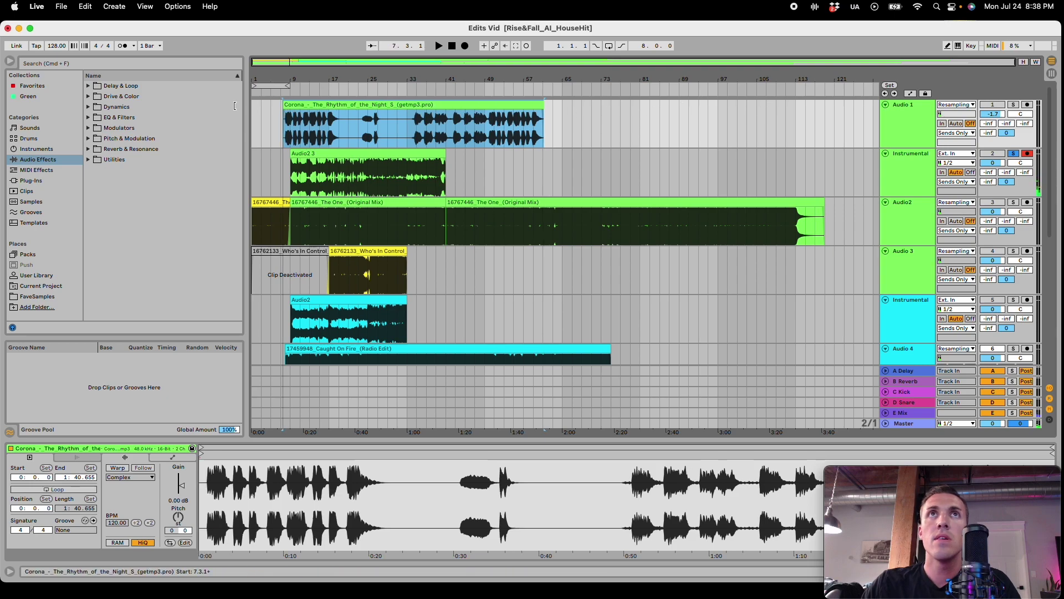
key(super+z)
Step: Play the acapella from bar 8 soloed, add the green Instrumental track to the solo, and fold the Audio2 track
drag(311, 77, 455, 111)
drag(385, 79, 316, 78)
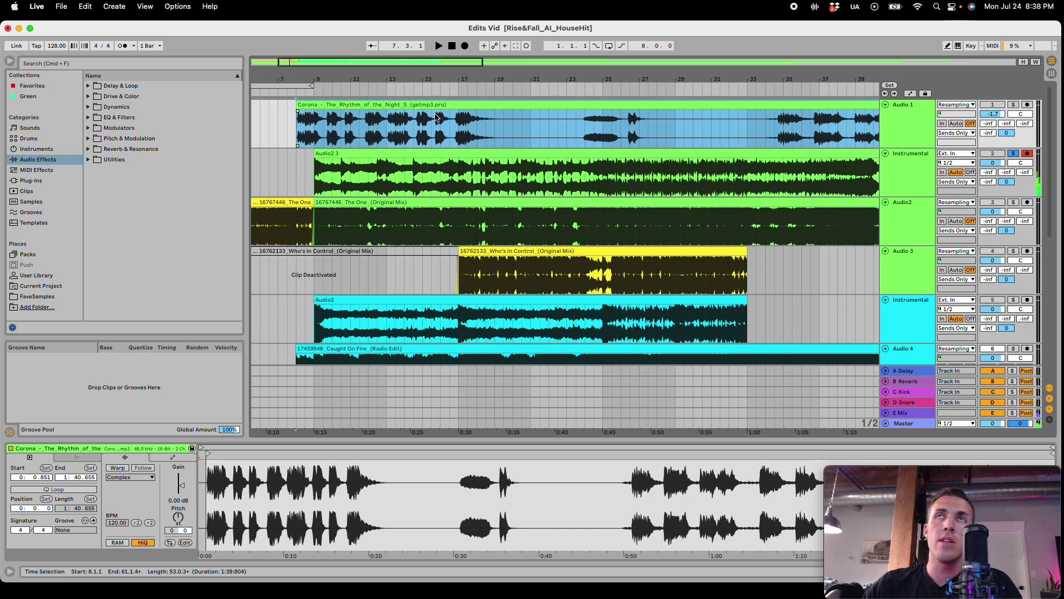
click(1011, 106)
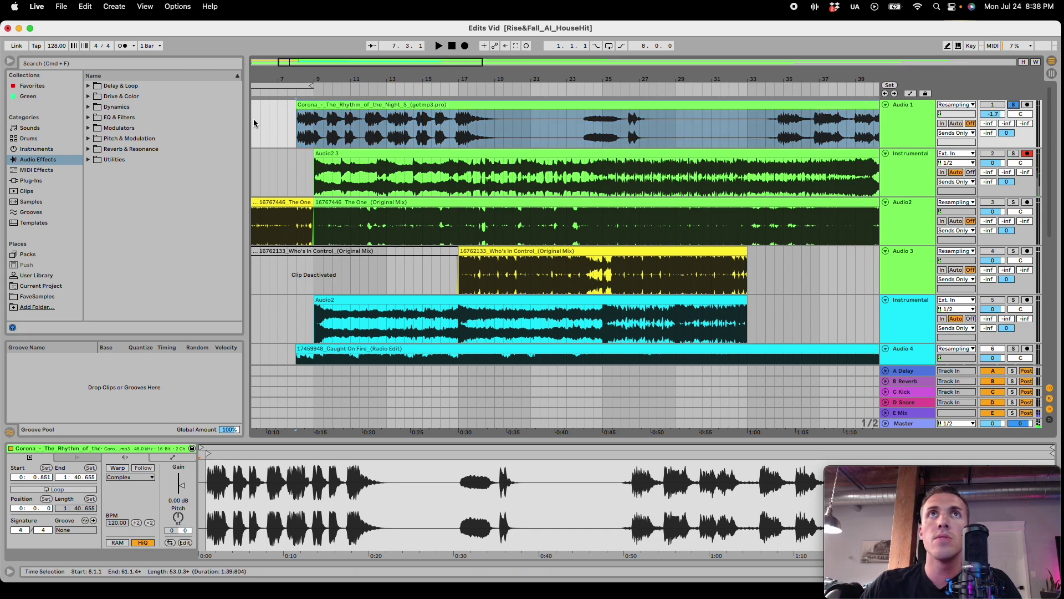
click(329, 106)
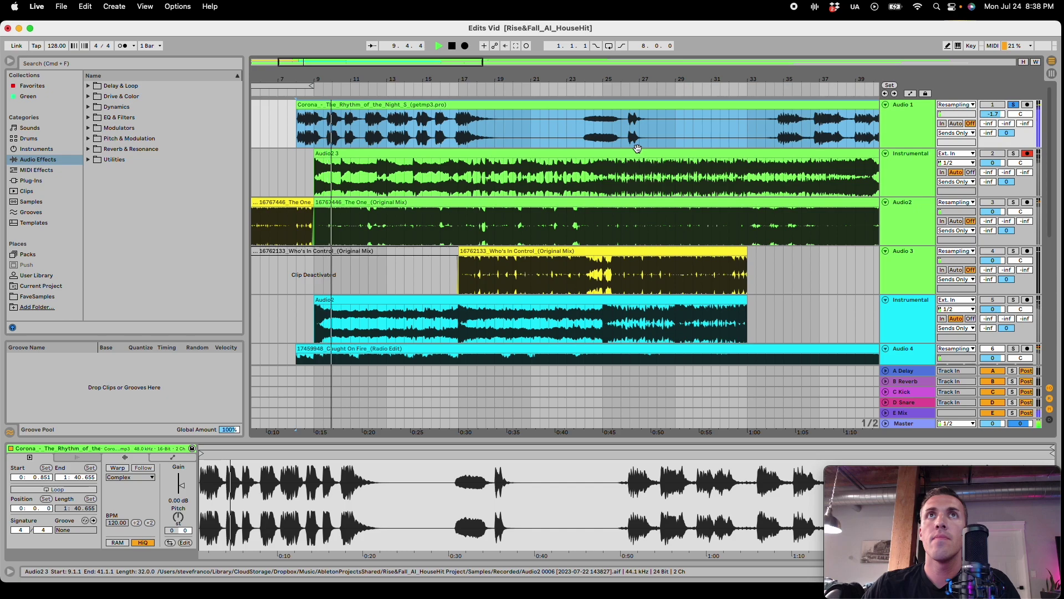
click(1013, 153)
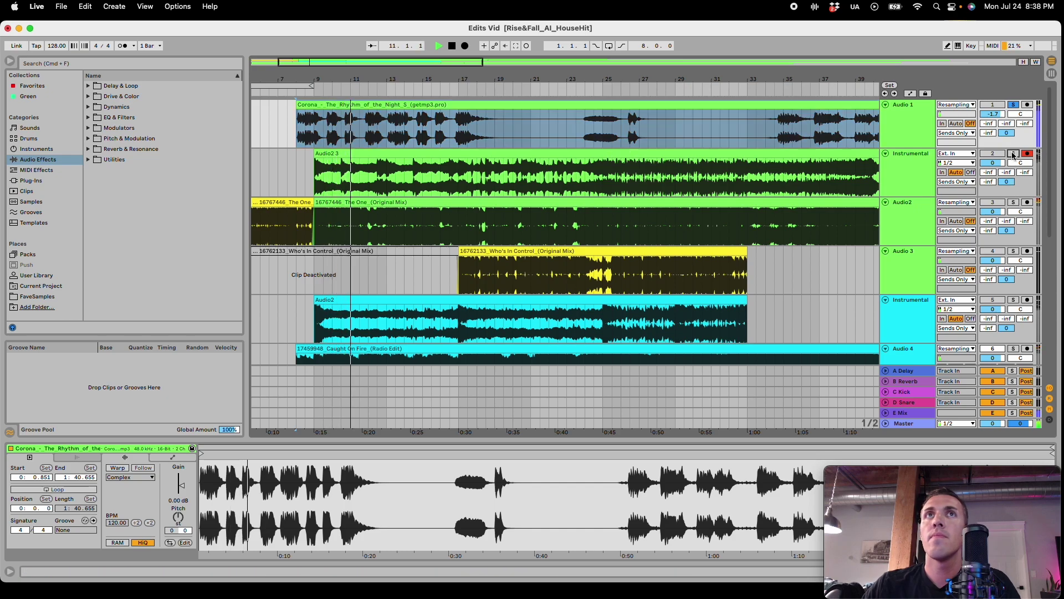
click(885, 202)
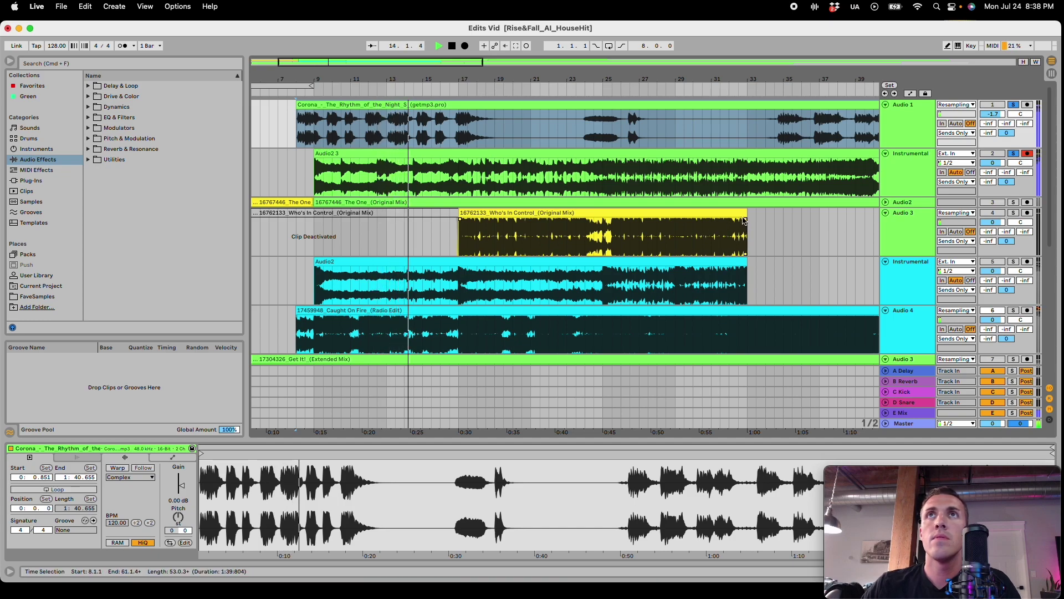
Step: Solo the acapella on its own and play it from bar 24
click(584, 146)
key(space)
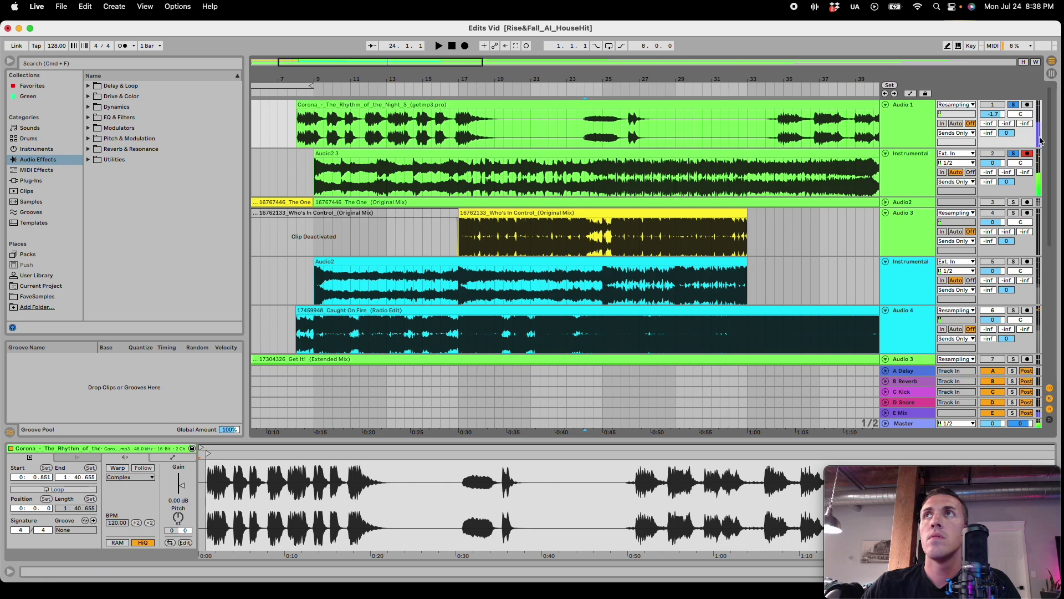
click(1013, 106)
key(space)
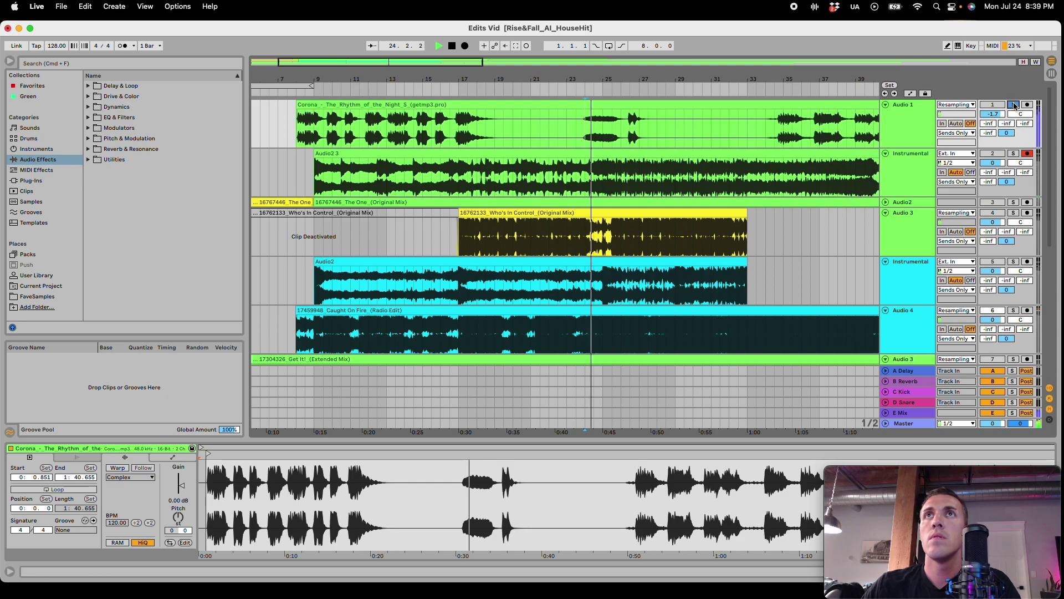
key(space)
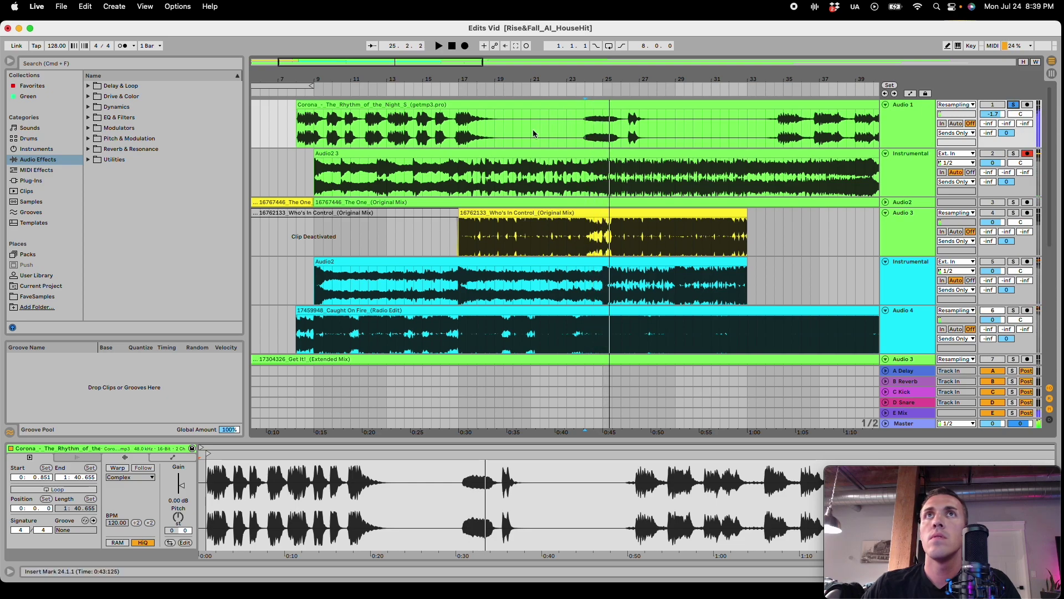
Step: Split the acapella clip at bar 17 and move its first part to bar 33
click(457, 131)
key(super+e)
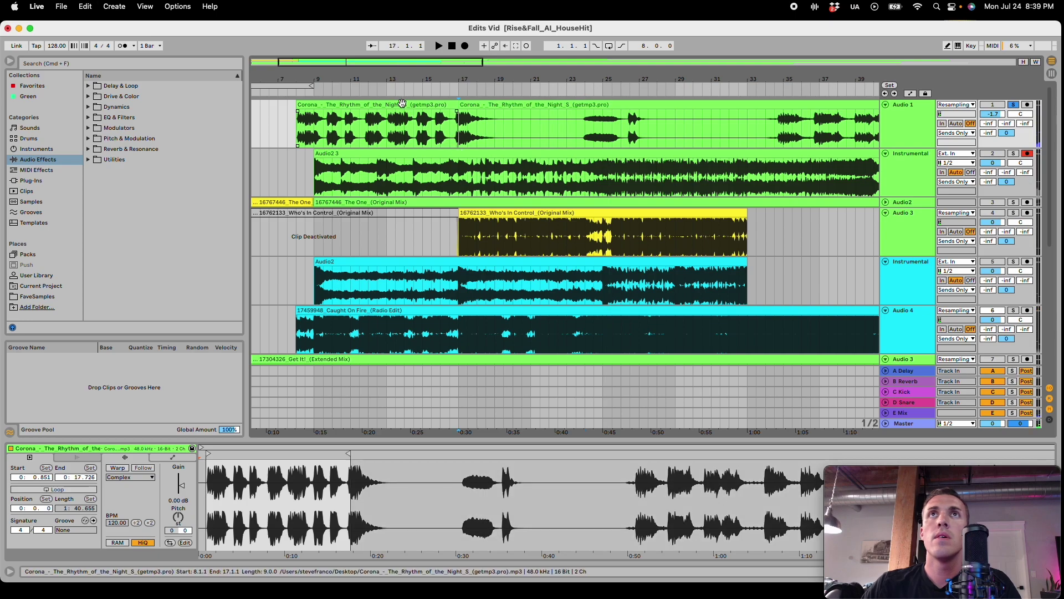
drag(585, 127, 620, 132)
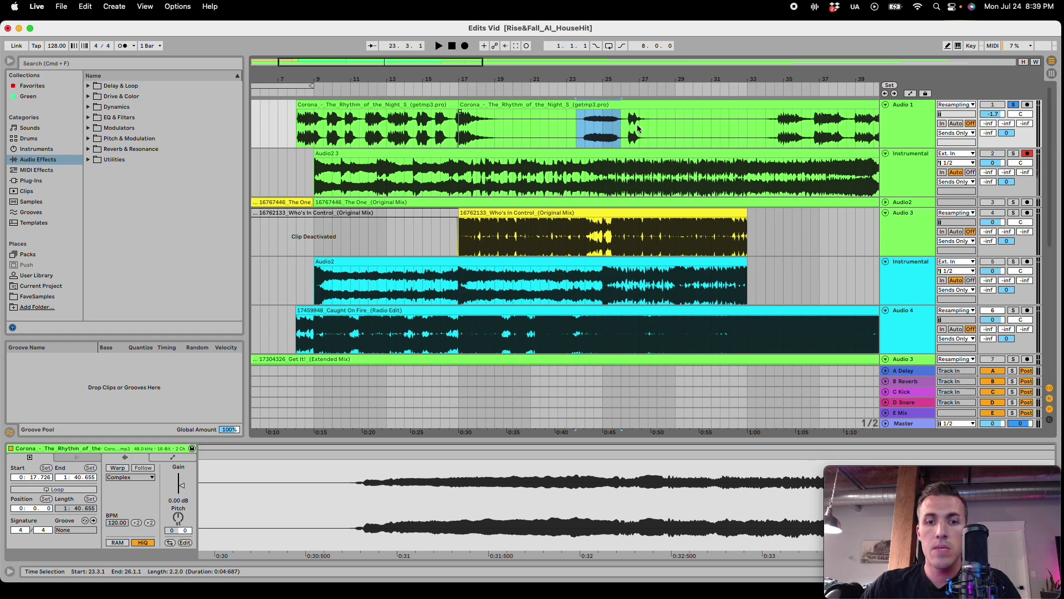
click(320, 105)
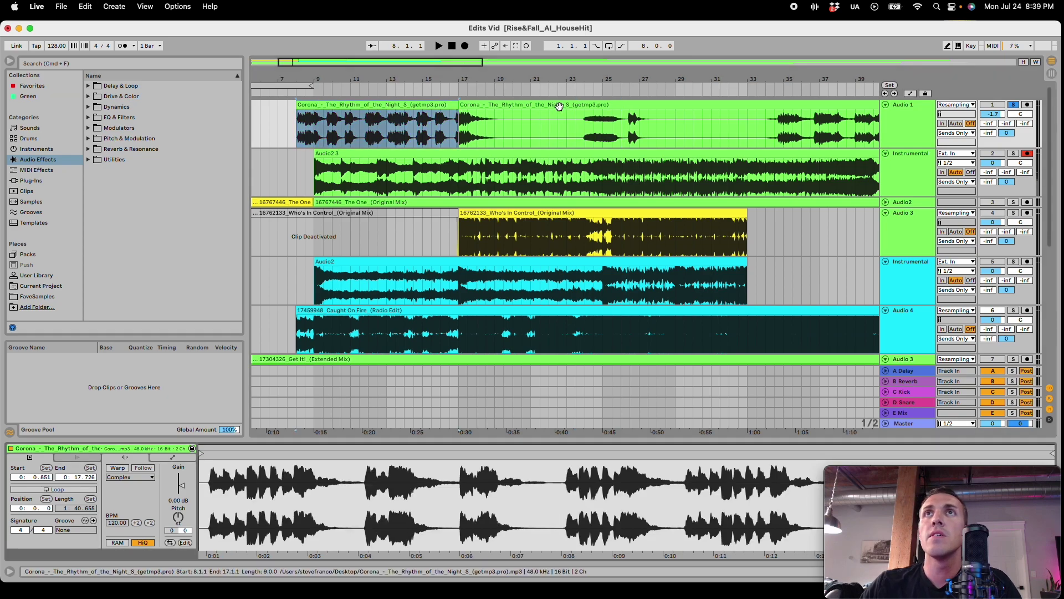
drag(401, 102, 852, 118)
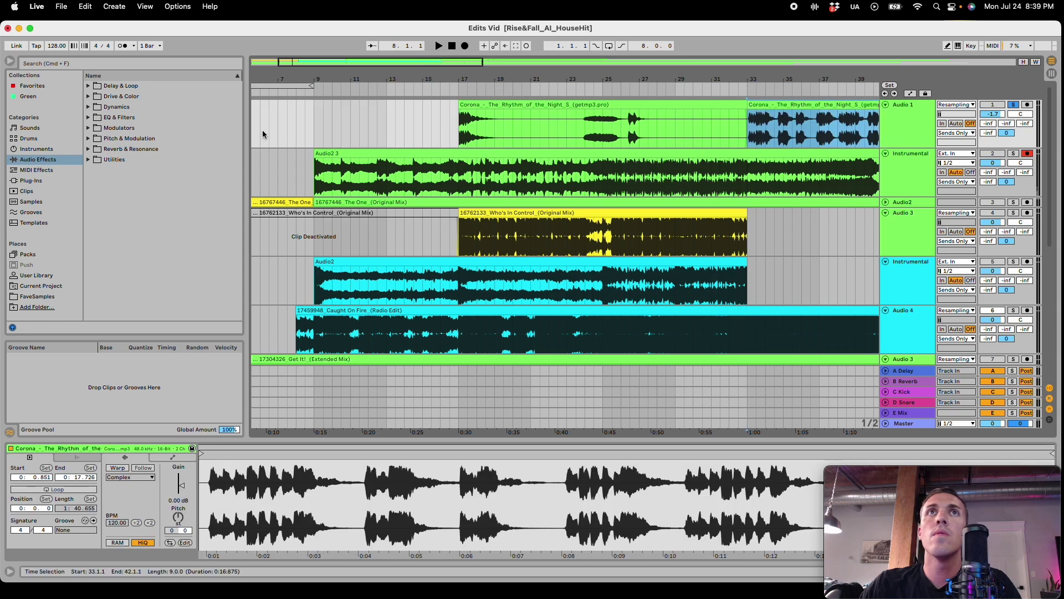
Step: Audition the Caught On Fire track and the green Instrumental track in turn from bar 8.3
click(310, 141)
key(space)
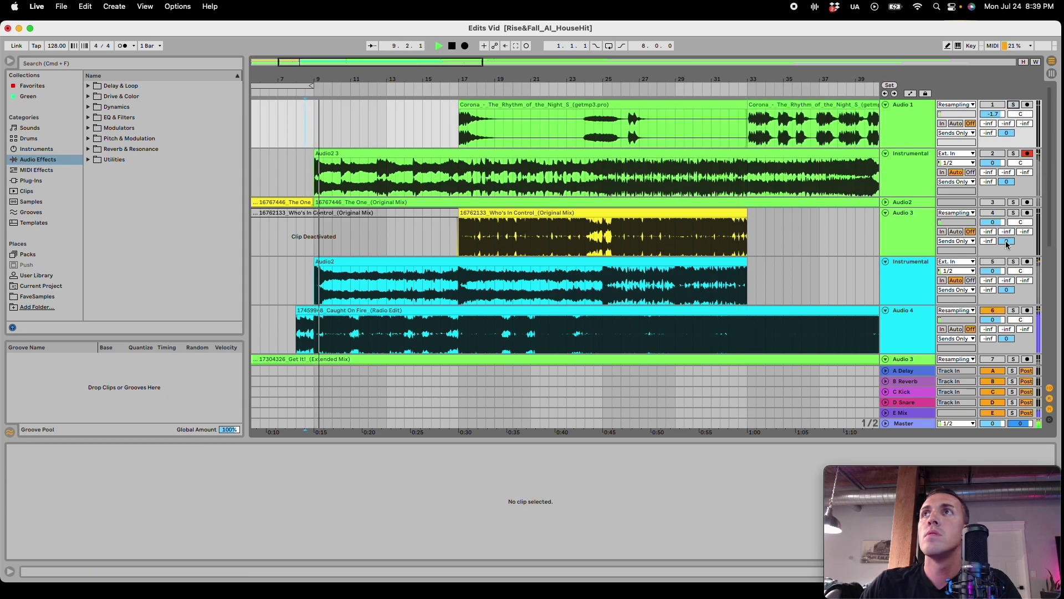
scroll(913, 171, down, 1)
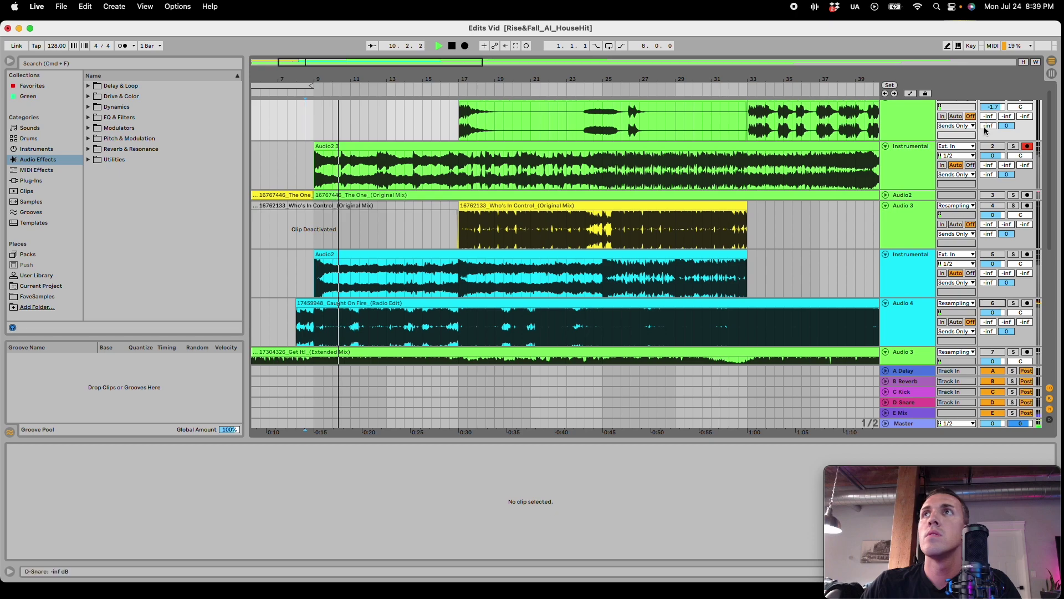
click(1002, 149)
key(space)
key(space)
scroll(530, 171, up, 1)
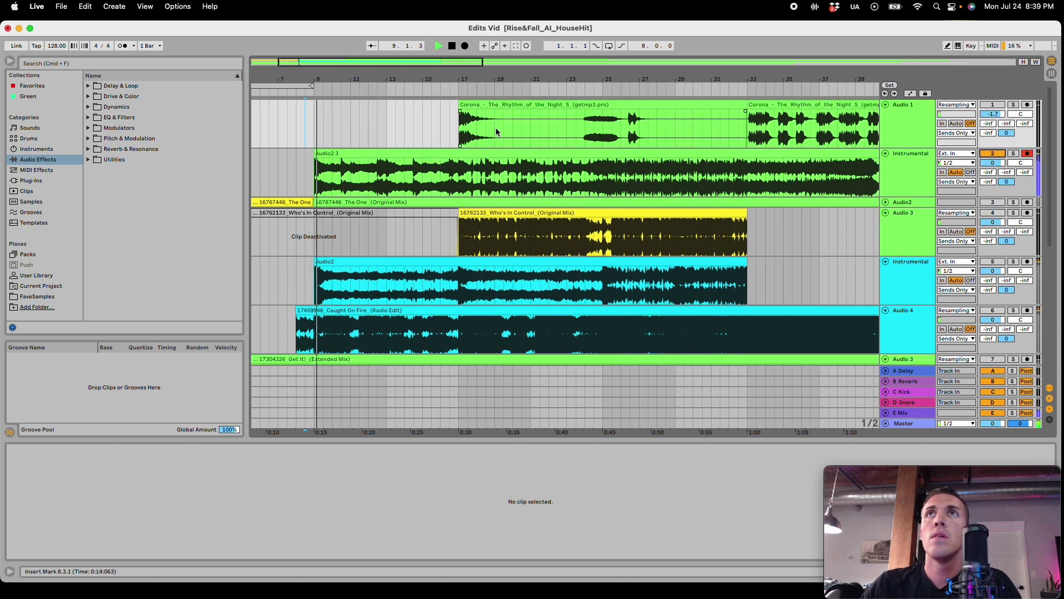
Step: Copy the acapella phrase between 23.3.1 and 26.1.1 to 8.3.1 and solo the acapella track
drag(580, 123, 619, 130)
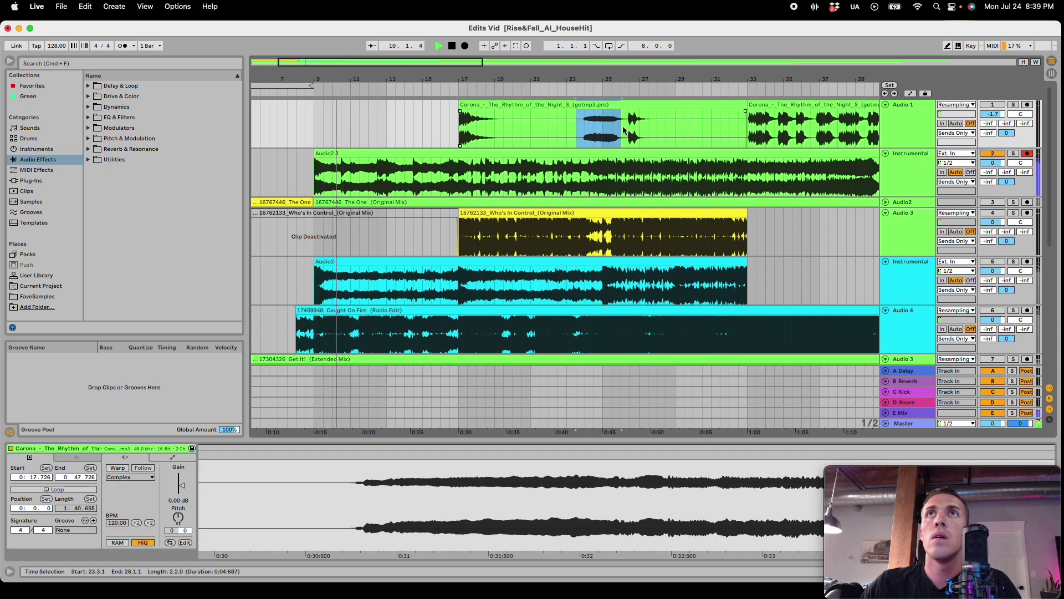
click(307, 136)
key(super+v)
key(space)
key(space)
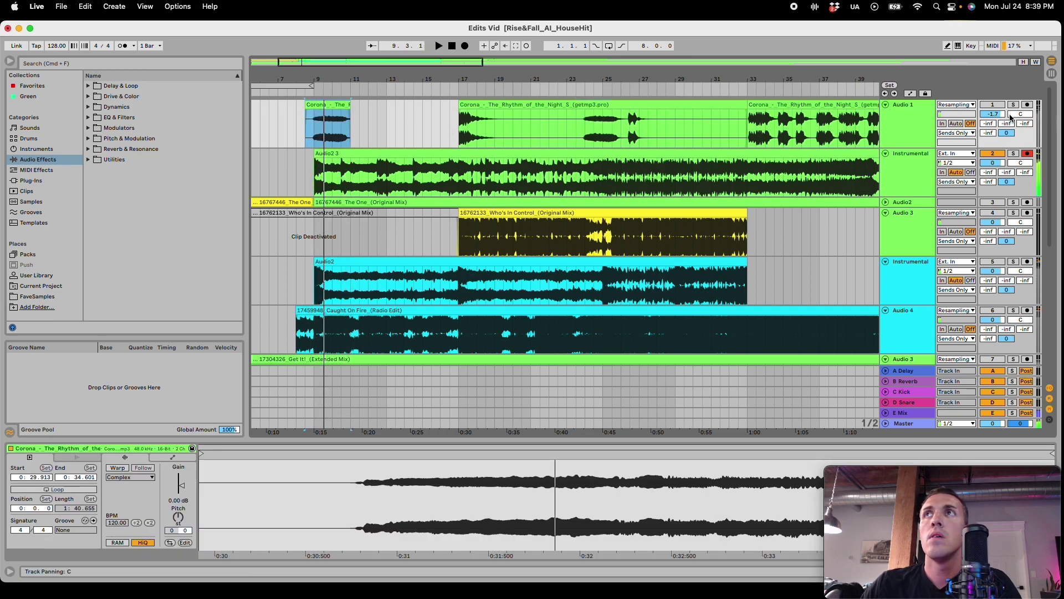
click(1011, 104)
Step: Try the copied acapella phrase at 8.1.1, play it, and move it back to 8.3.1
drag(321, 107, 313, 106)
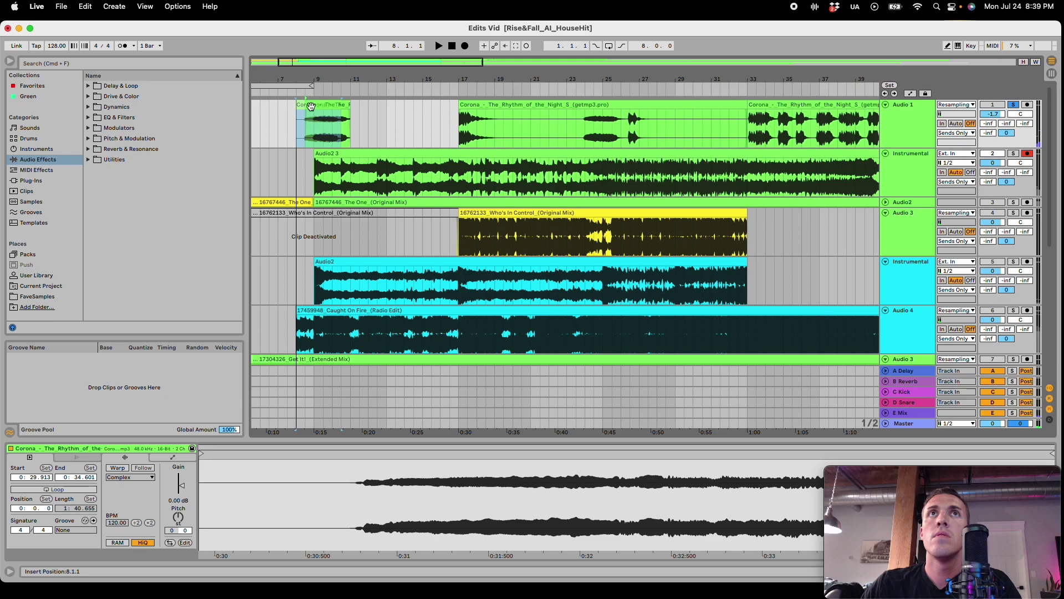
key(space)
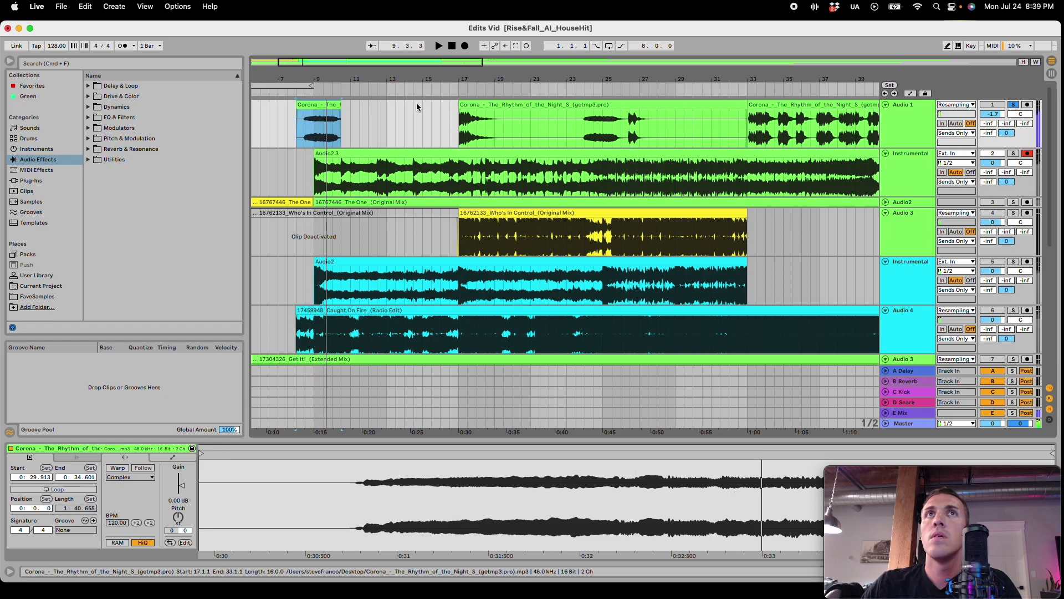
key(space)
drag(310, 107, 318, 107)
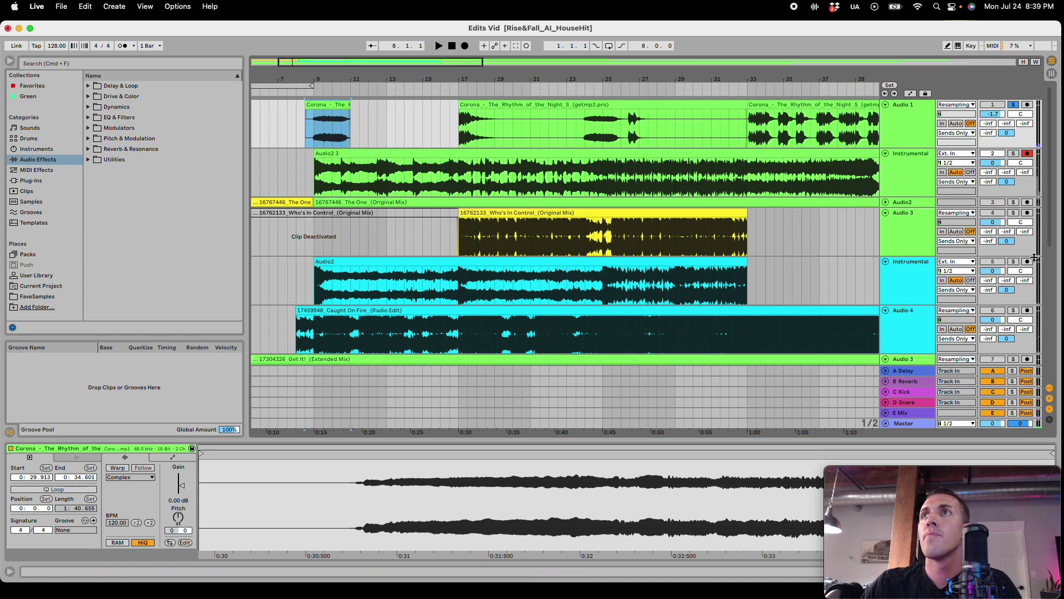
Step: Solo the cyan Instrumental track along with the acapella and play the copied phrase from 8.3.1
click(1012, 261)
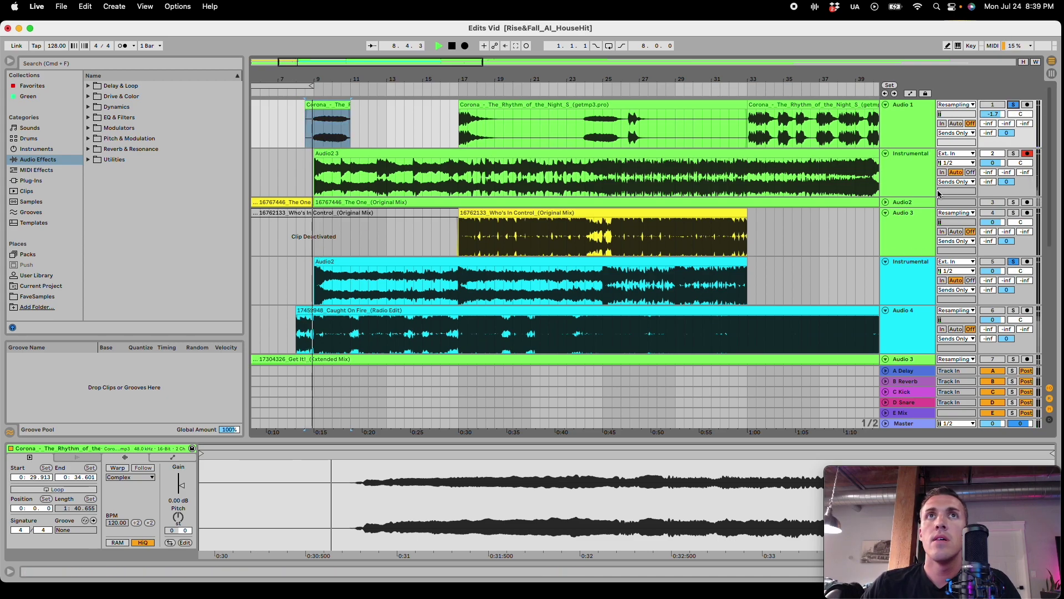
drag(388, 80, 521, 114)
key(space)
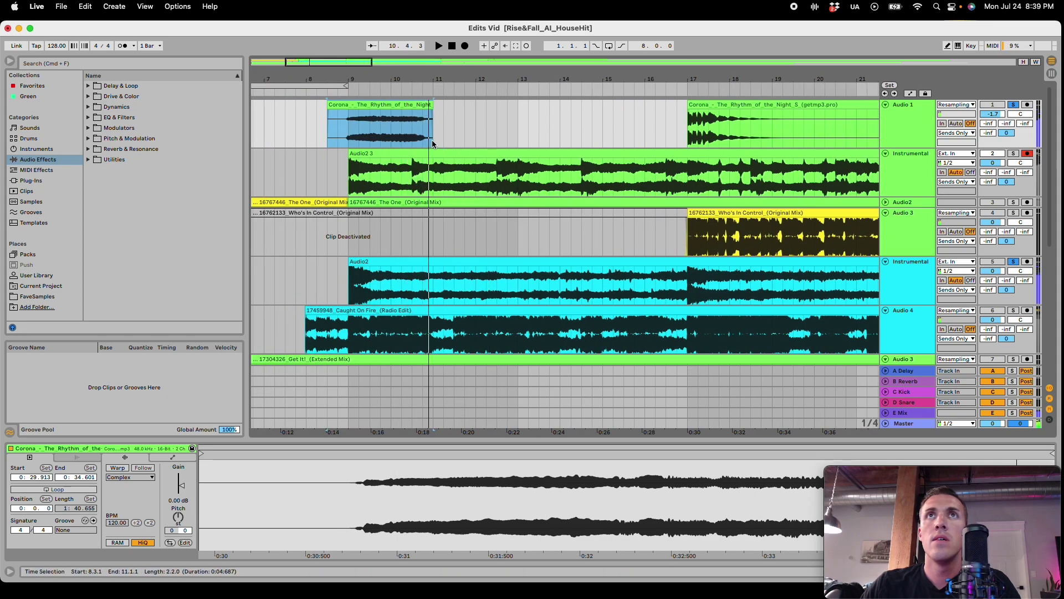
click(334, 135)
key(space)
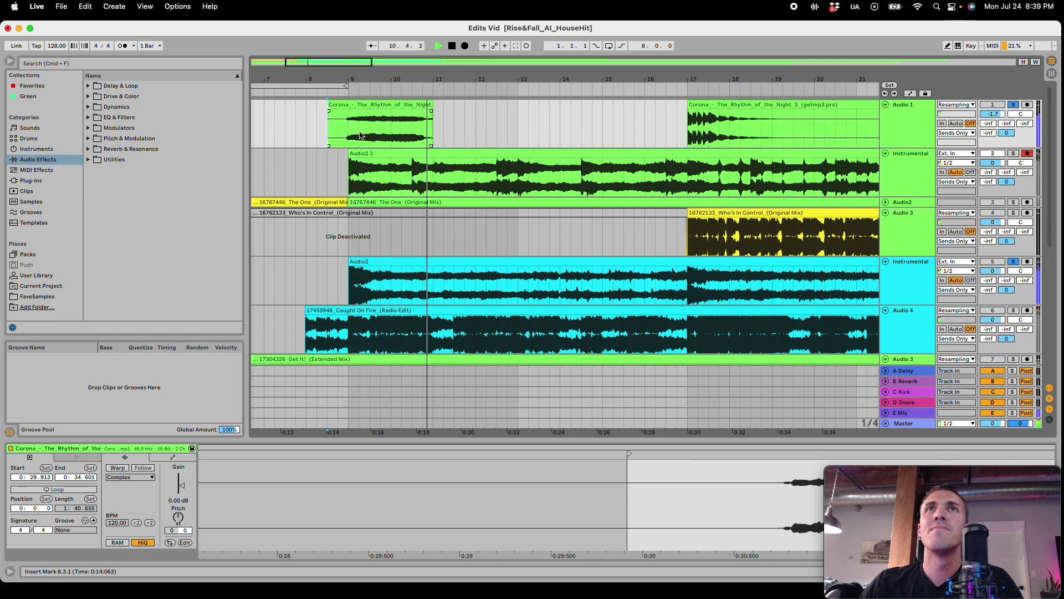
Step: Raise the copied acapella phrase's gain to 7.06 dB and turn on warping for the clip
click(392, 105)
key(space)
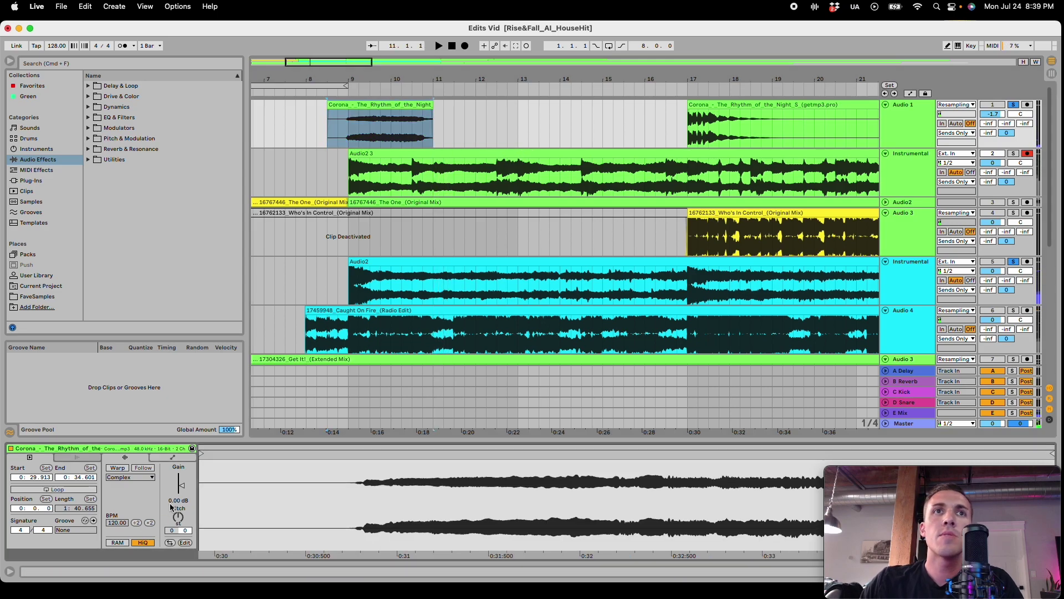
drag(181, 485, 181, 481)
click(117, 468)
key(space)
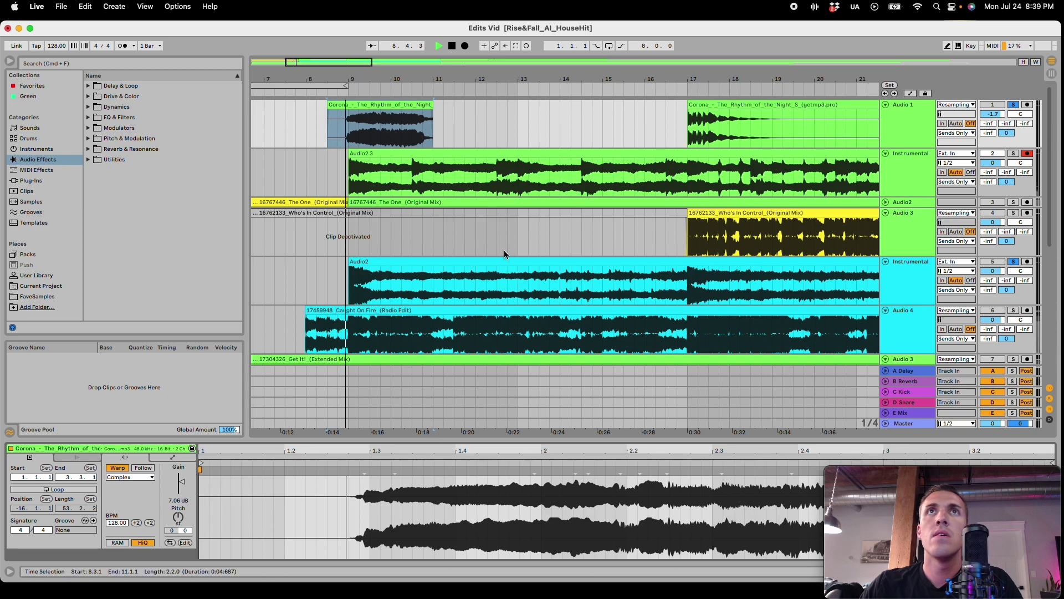
Step: Try repeating the one-beat slice of the phrase from 10.3.1 to 10.4.1 four times, and undo the repeats
drag(403, 139, 423, 140)
key(space)
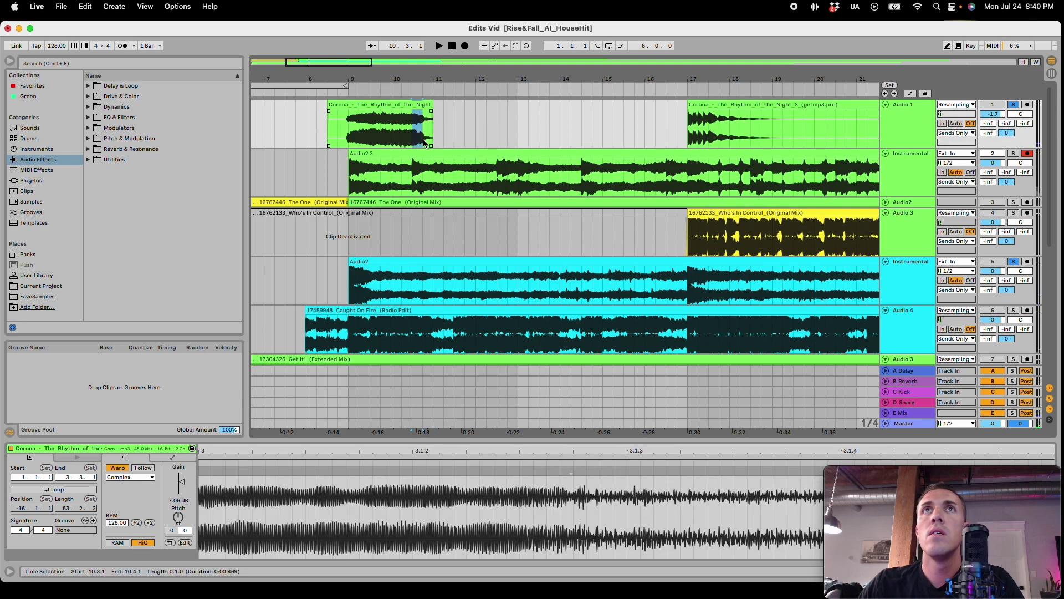
key(super+d)
key(super+d)
key(super+d)
key(super+d)
key(space)
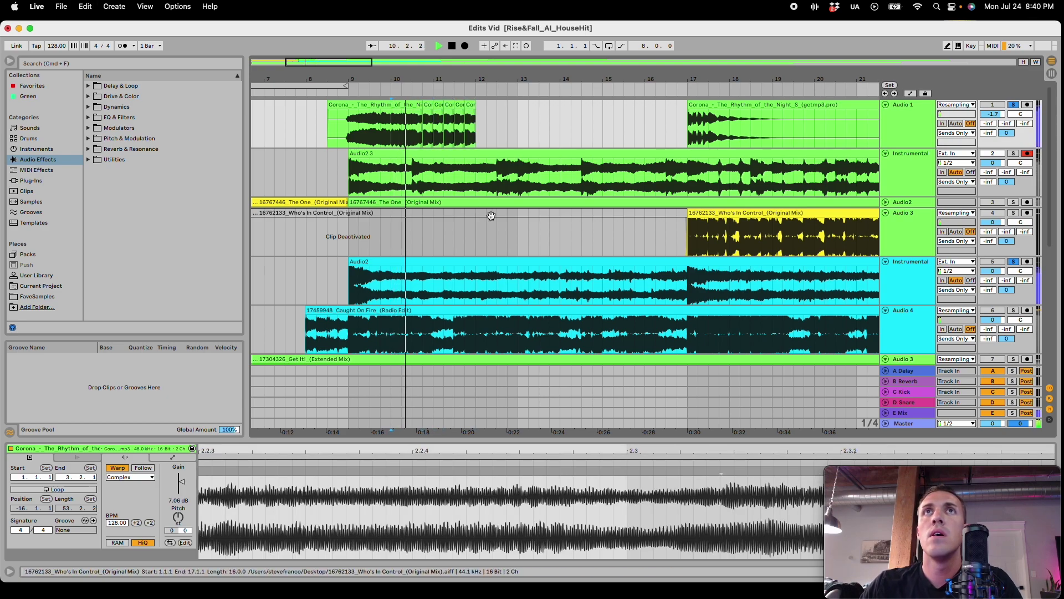
key(super+z)
key(super+z)
key(super+z)
key(super+z)
Step: Duplicate the one-beat slice of the phrase from 10.3.3 to 10.4.3 four times and play the repeats
drag(326, 63, 327, 84)
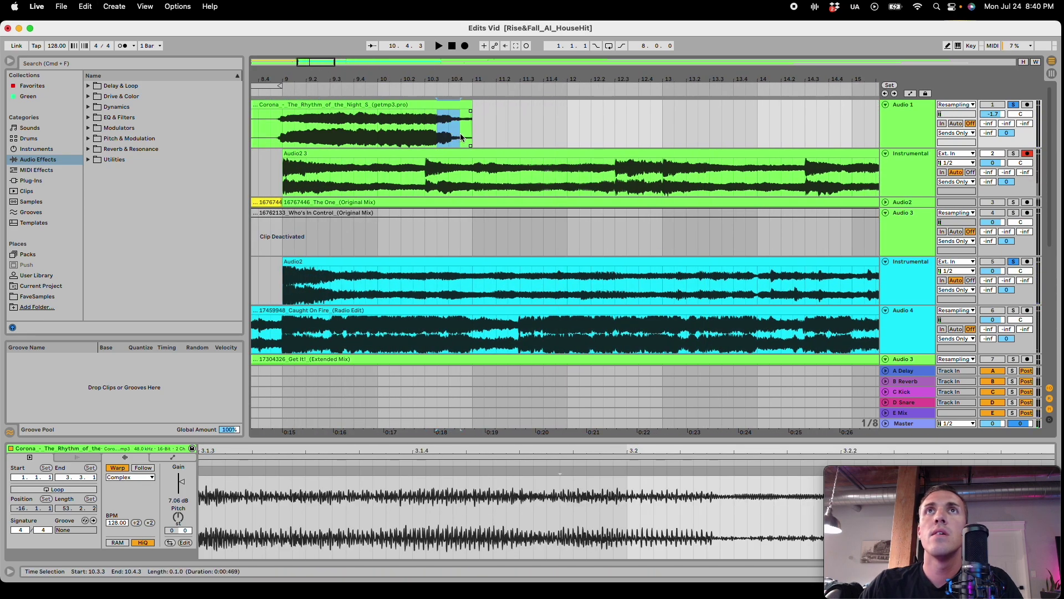
key(super+d)
key(super+d)
key(super+d)
key(super+d)
click(392, 139)
key(space)
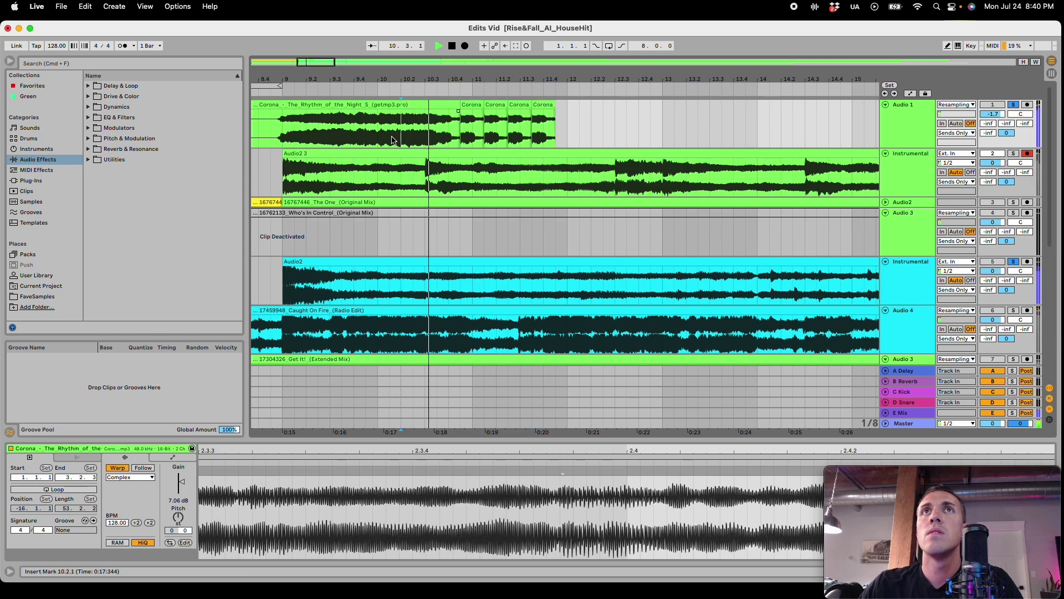
Step: Replay the repeated acapella slices from about 10.3 to judge how they sound over the cyan Instrumental
click(536, 107)
key(space)
click(537, 107)
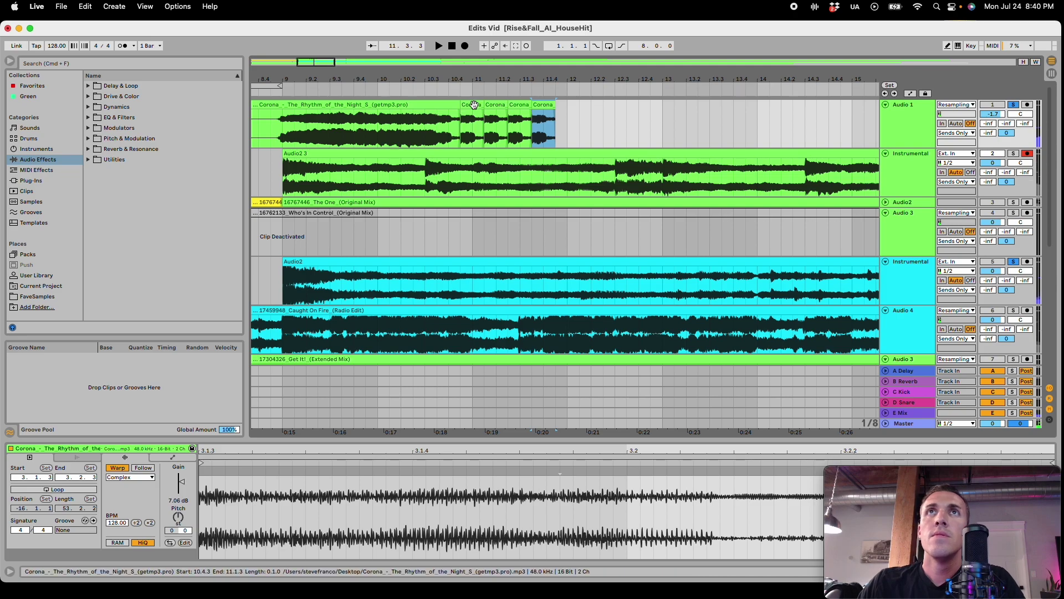
drag(322, 62, 320, 79)
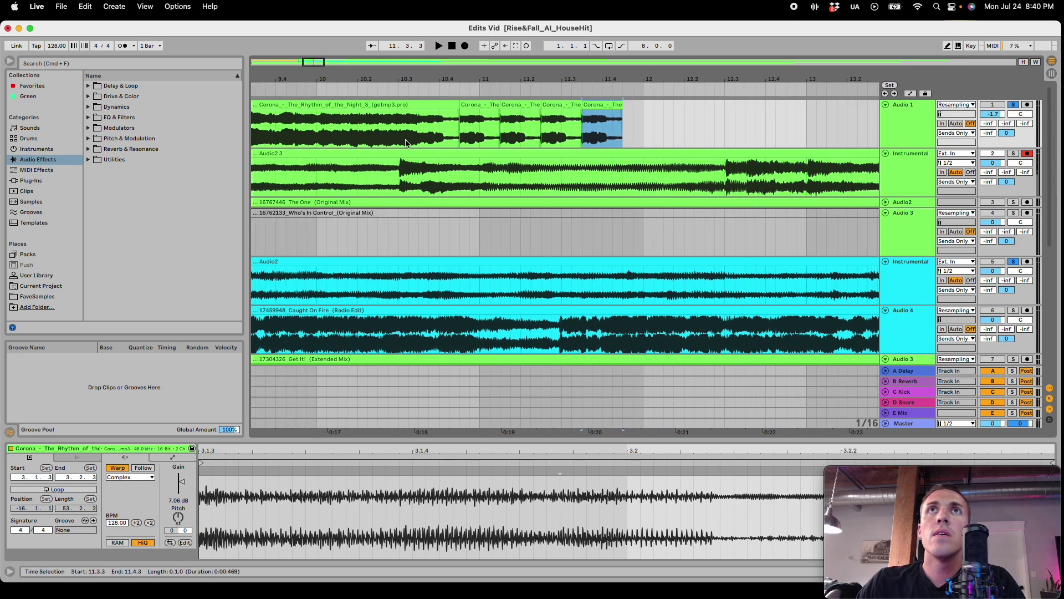
click(408, 130)
key(space)
Step: Delete the four repeated acapella slices from 10.4.3 to 11.4.3 and place the insert marker at 9.4.1
click(591, 105)
shift+click(464, 116)
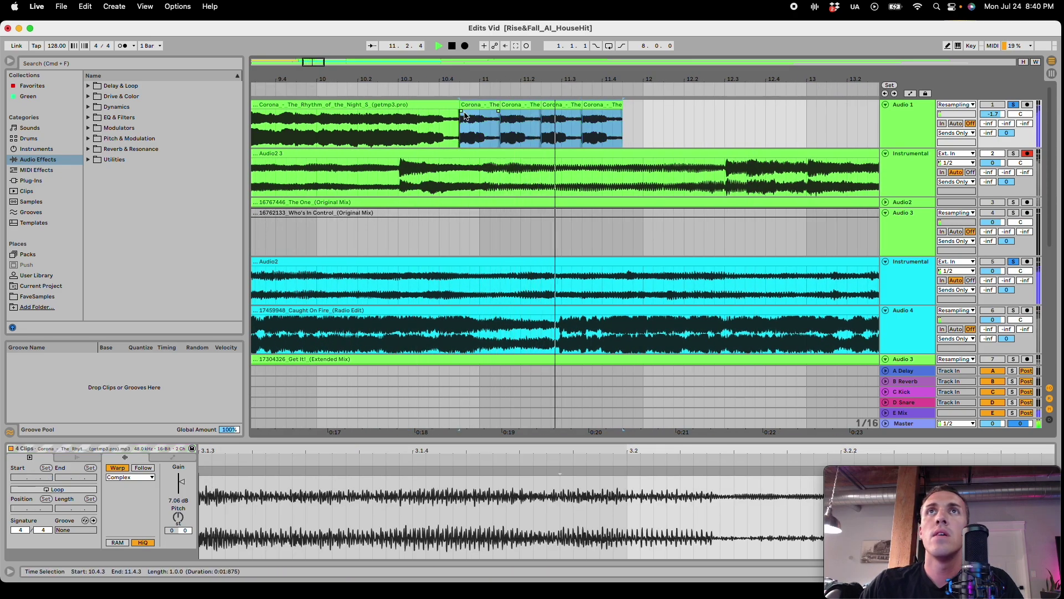
key(Delete)
key(space)
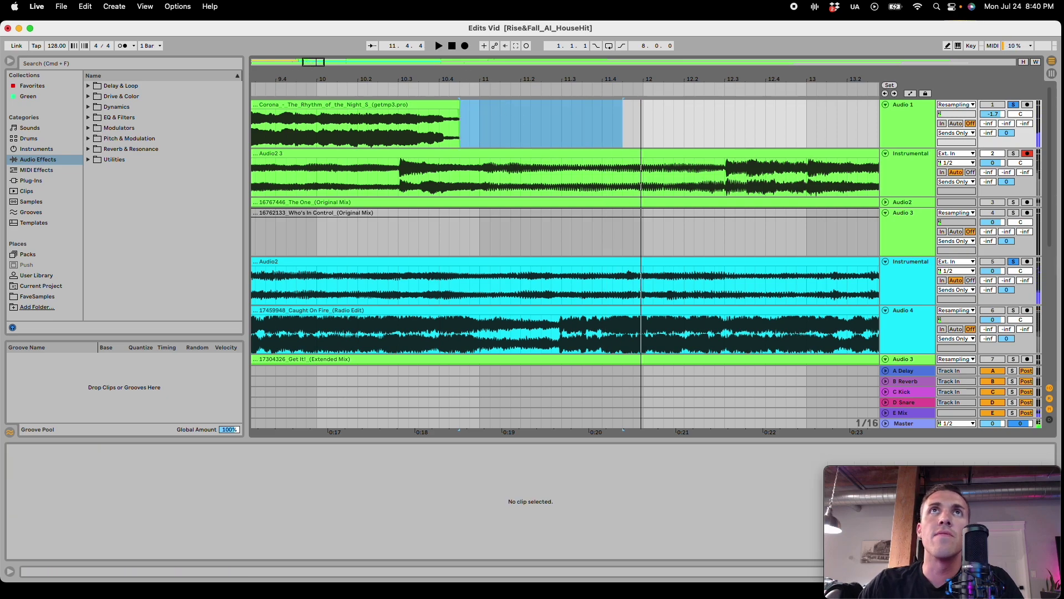
drag(308, 62, 307, 49)
click(350, 133)
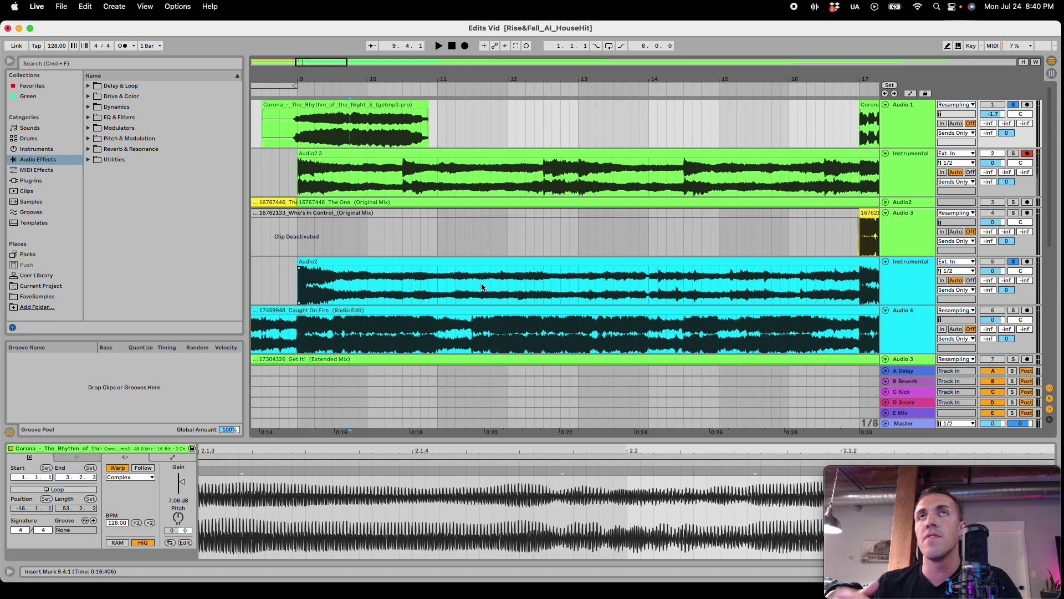
Step: Solo only the cyan Instrumental and play it from 24.1.1 to judge the section around bar 25
drag(327, 60, 325, 35)
click(597, 190)
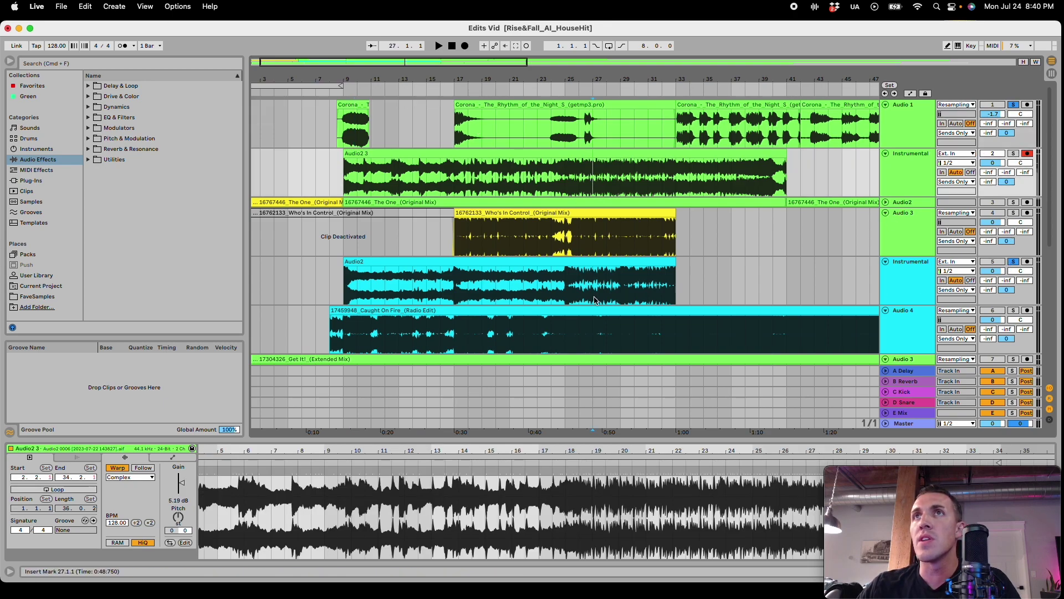
click(497, 281)
click(582, 285)
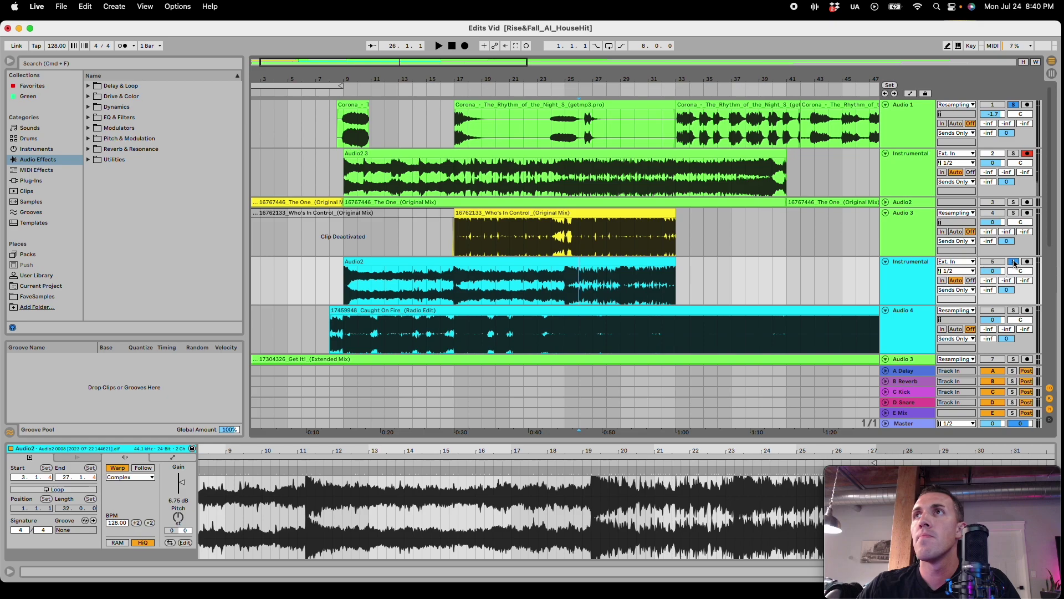
click(550, 288)
click(1014, 263)
key(space)
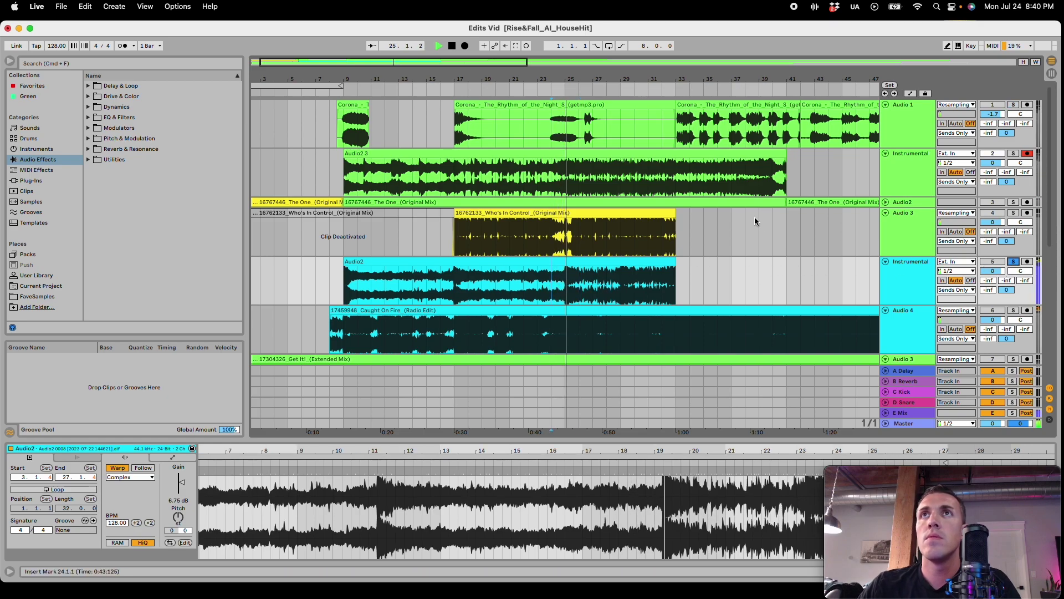
Step: Move the yellow Who's In Control clip to start at 33.1.1, solo its track too, and play the transition from 31.1.1
drag(475, 213, 697, 220)
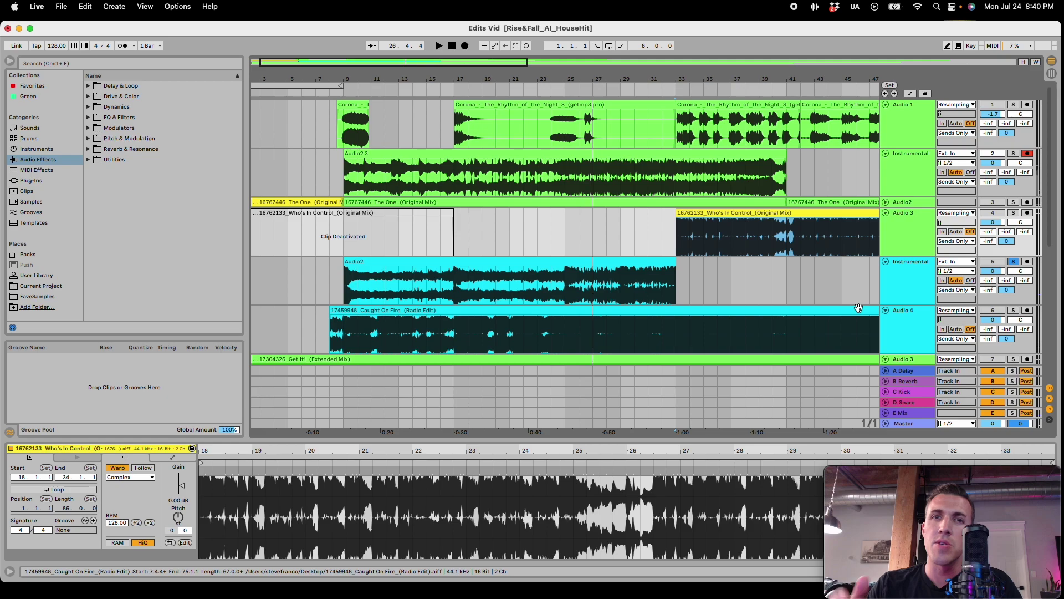
click(619, 292)
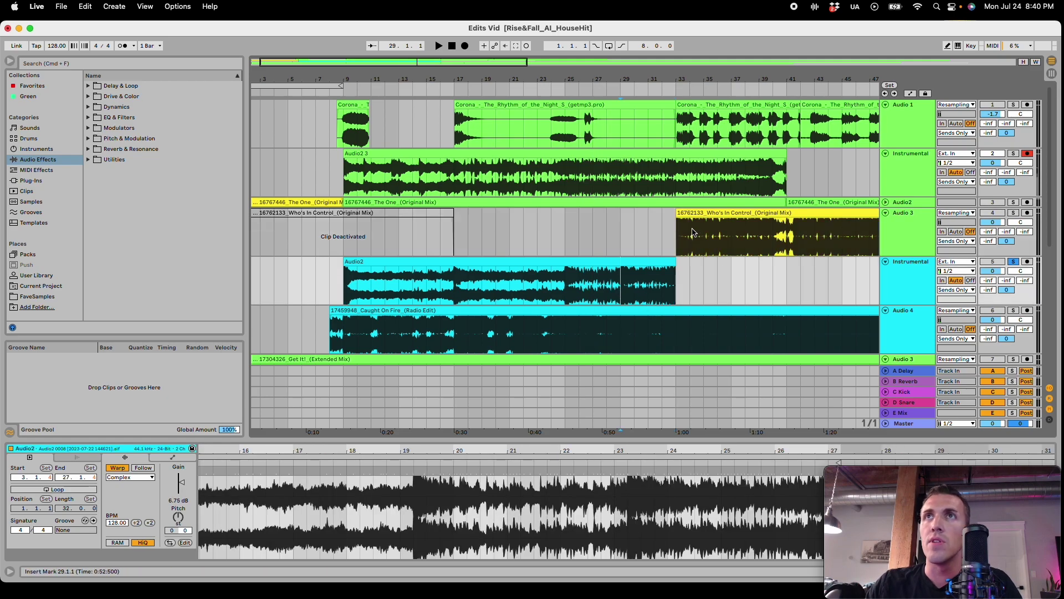
click(693, 234)
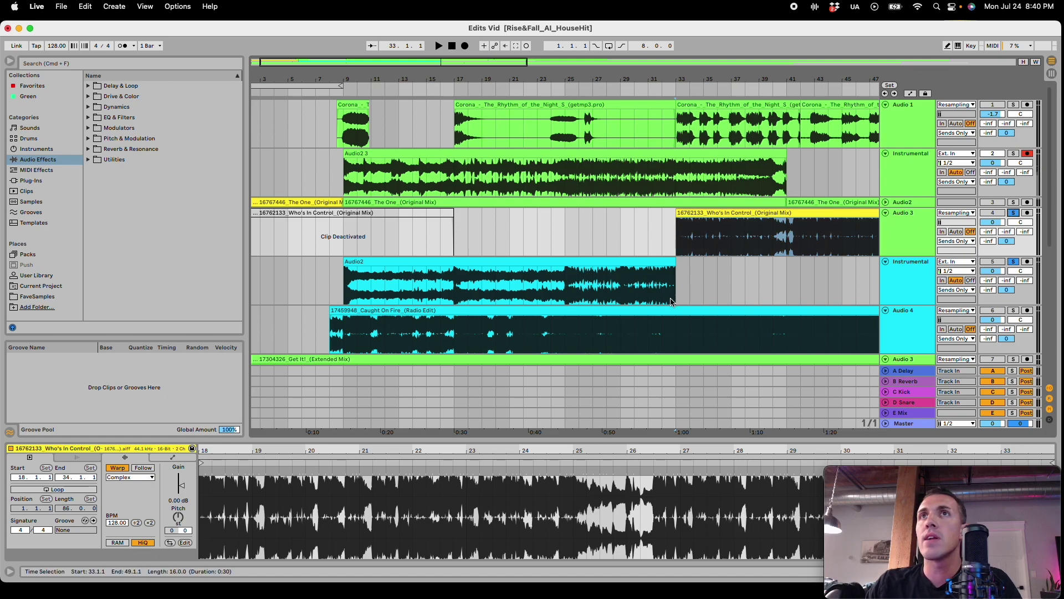
click(654, 289)
key(space)
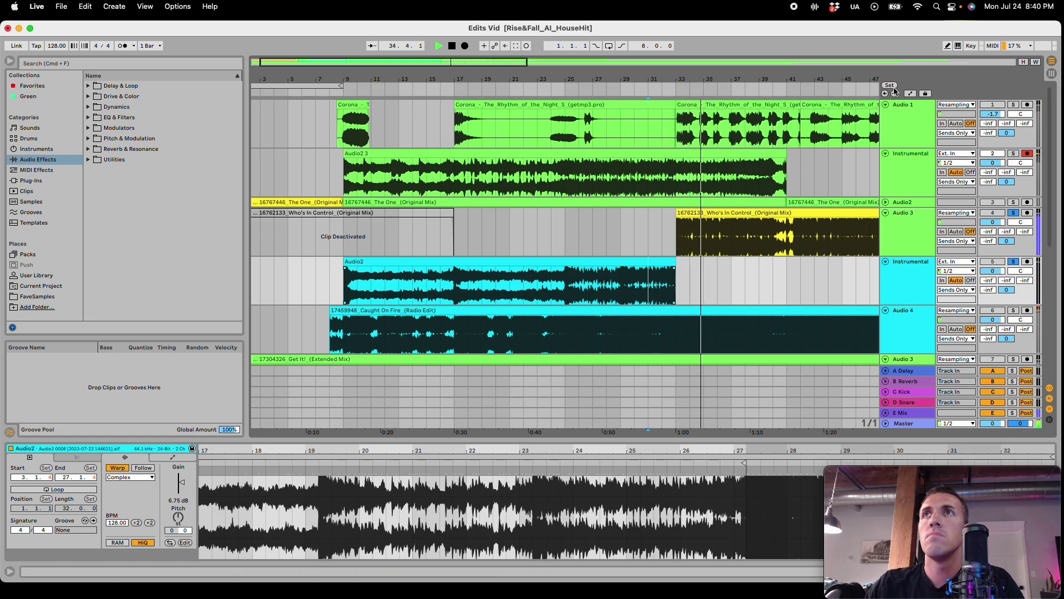
Step: Replay the transition from 31.1.1 and audition the green Instrumental soloed to compare it with the other tracks
click(1016, 214)
key(space)
key(space)
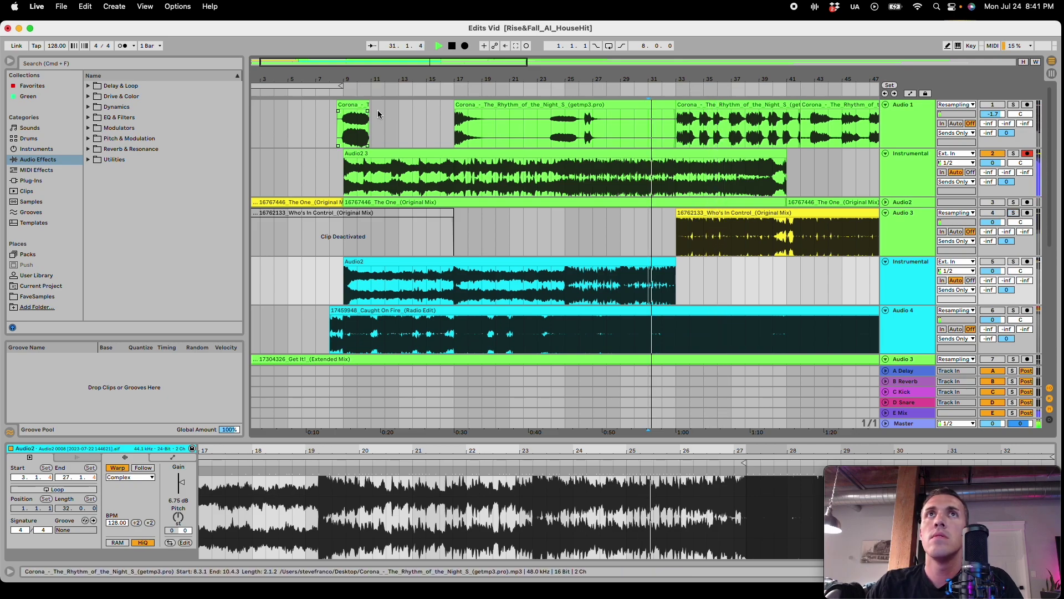
click(1014, 154)
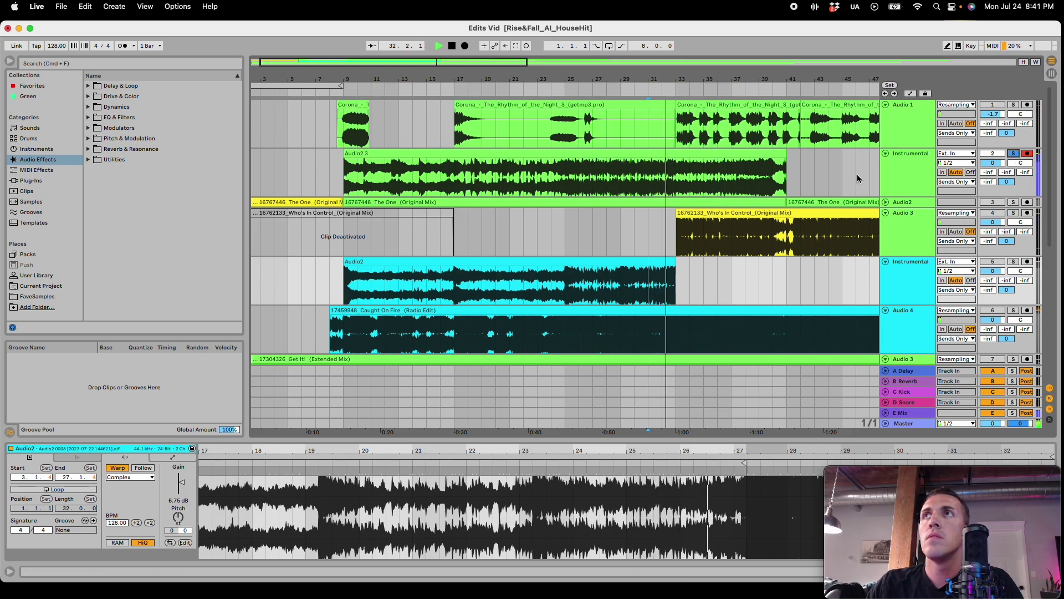
click(1013, 154)
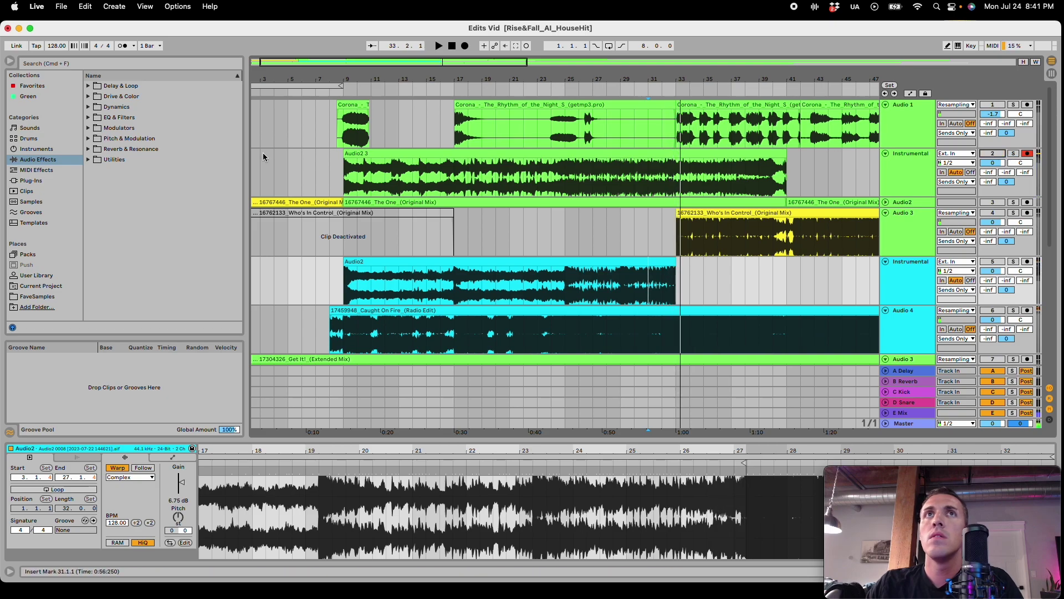
Step: Activate Audio 1 and the green Instrumental and play the acapella phrase from 9.1.1
click(344, 137)
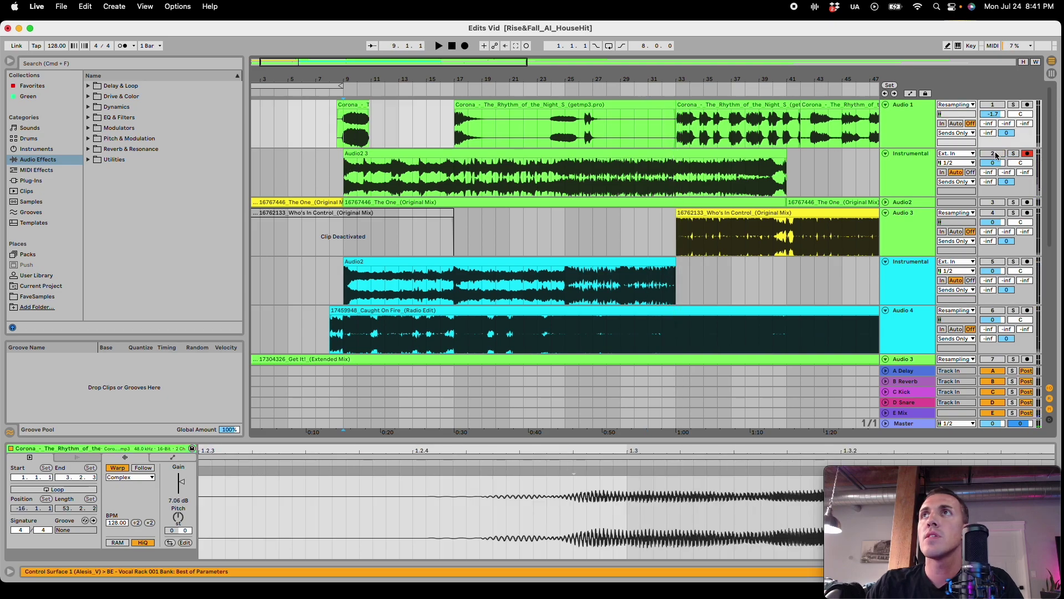
key(space)
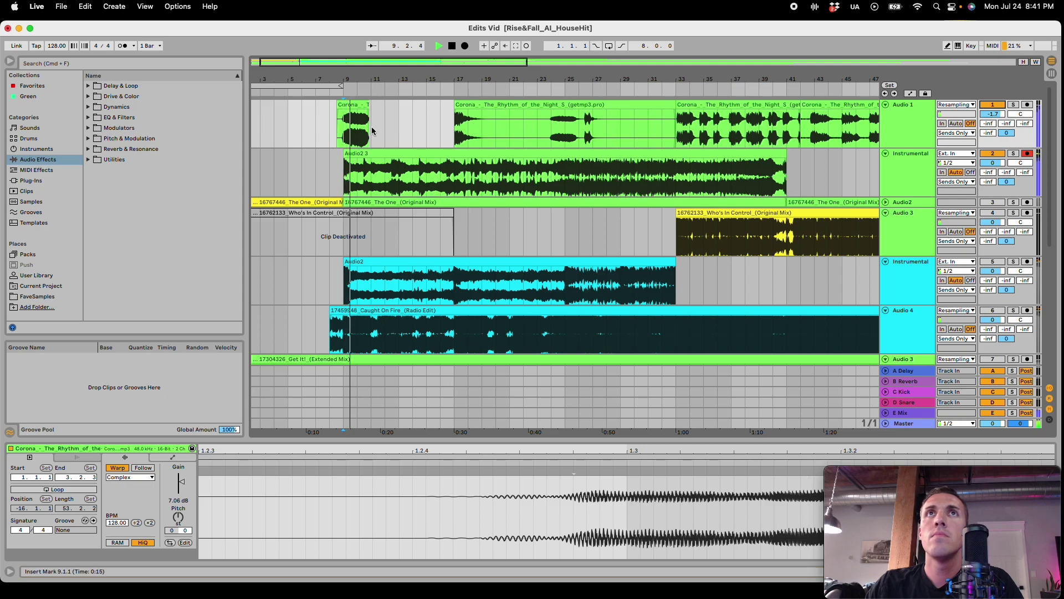
drag(349, 79, 360, 142)
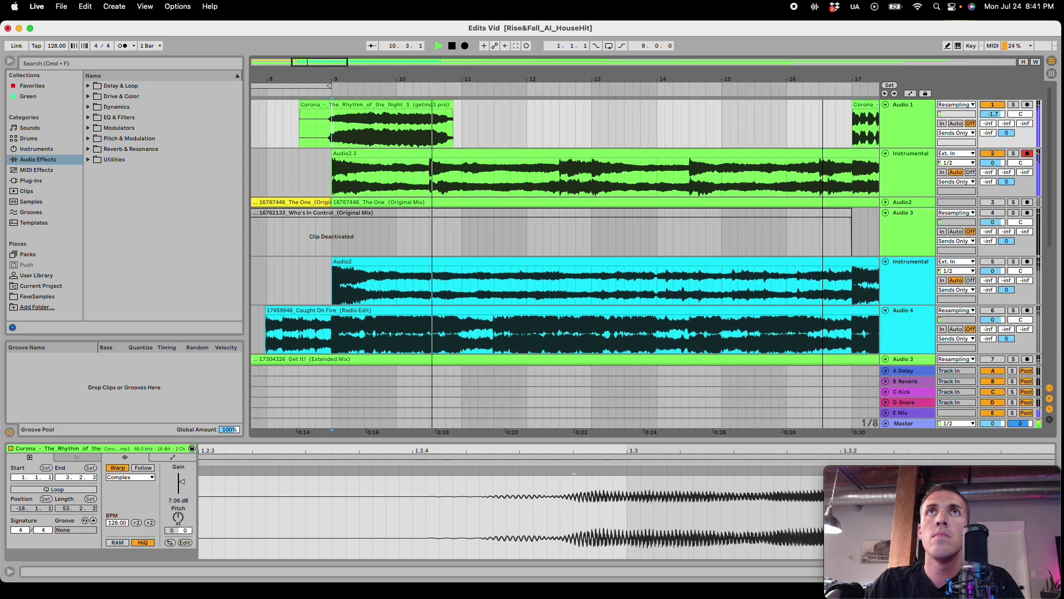
key(space)
Step: Enable the Delay in Audio 1's vocal rack, with Dry/Wet at 0% and the mode set to Fade
double_click(912, 128)
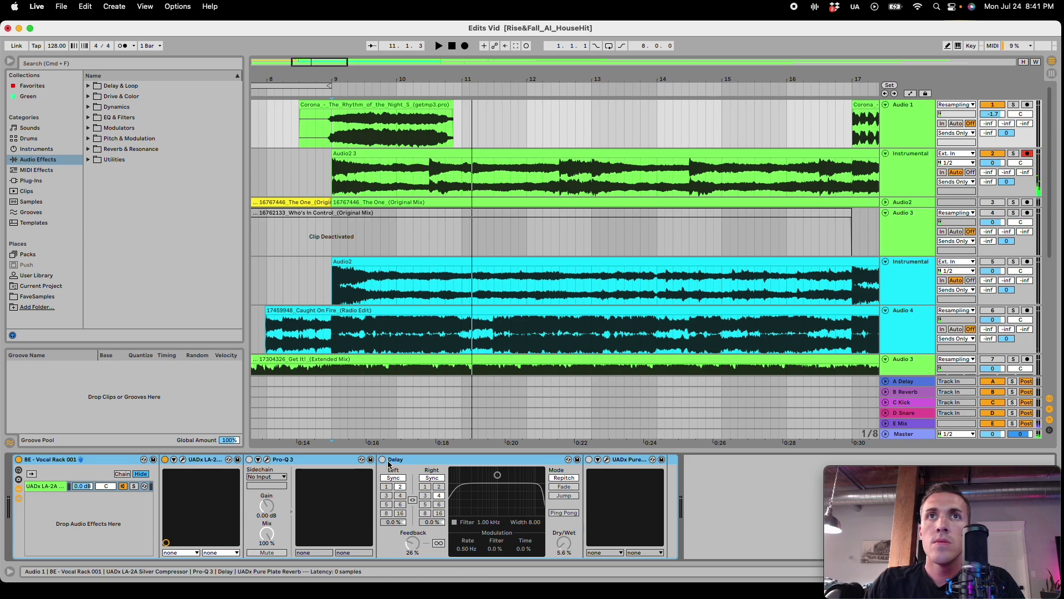
click(383, 460)
drag(564, 543, 564, 560)
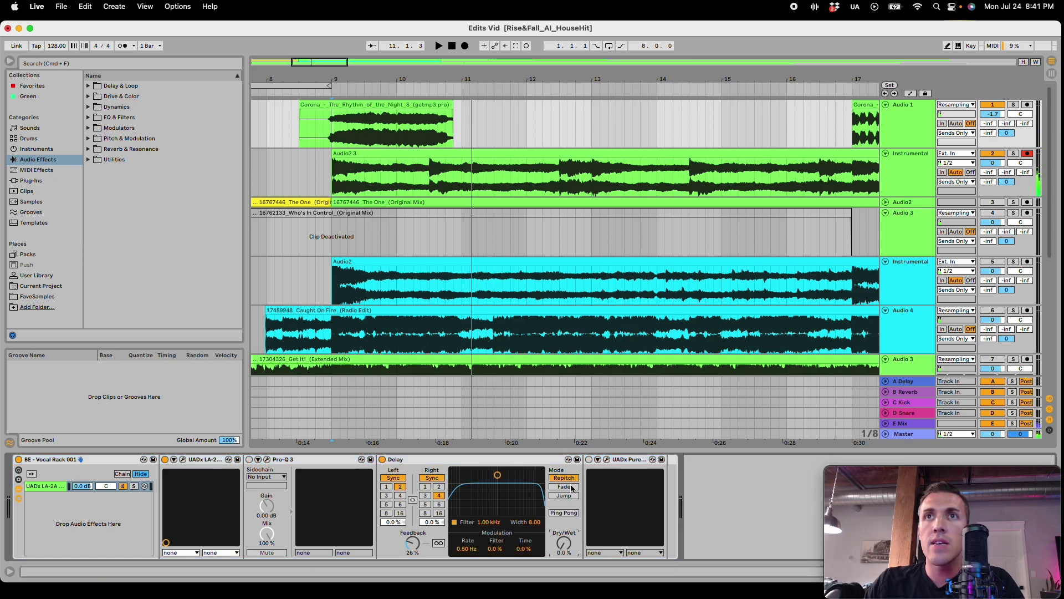
Step: Automate the Delay's Dry/Wet at 70% from 10.3.1 to 10.4.3, falling gradually to 0% shortly before bar 17, and play it from 9.4.3
click(348, 139)
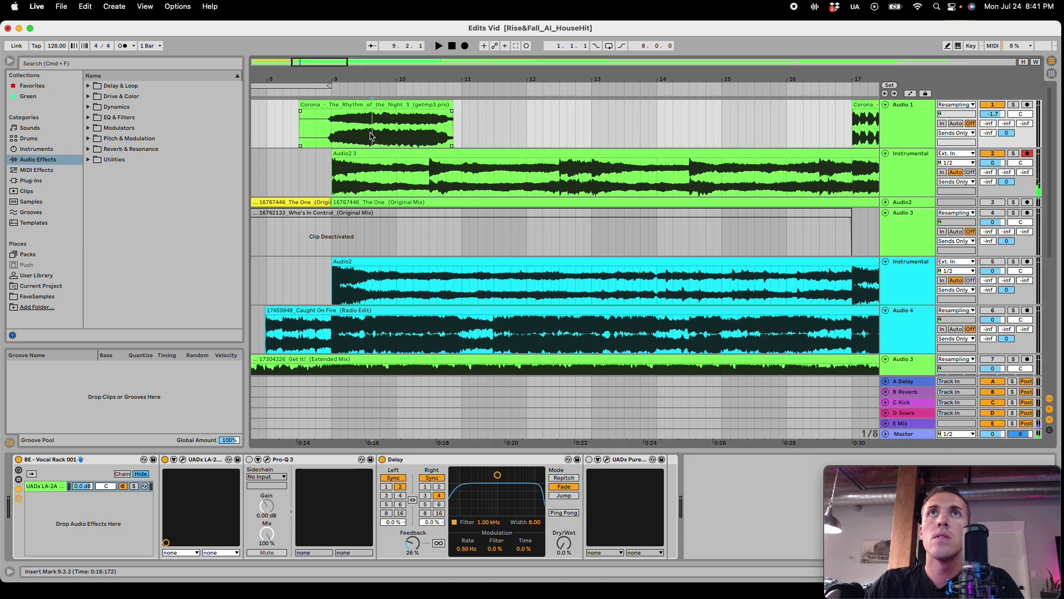
click(422, 140)
key(a)
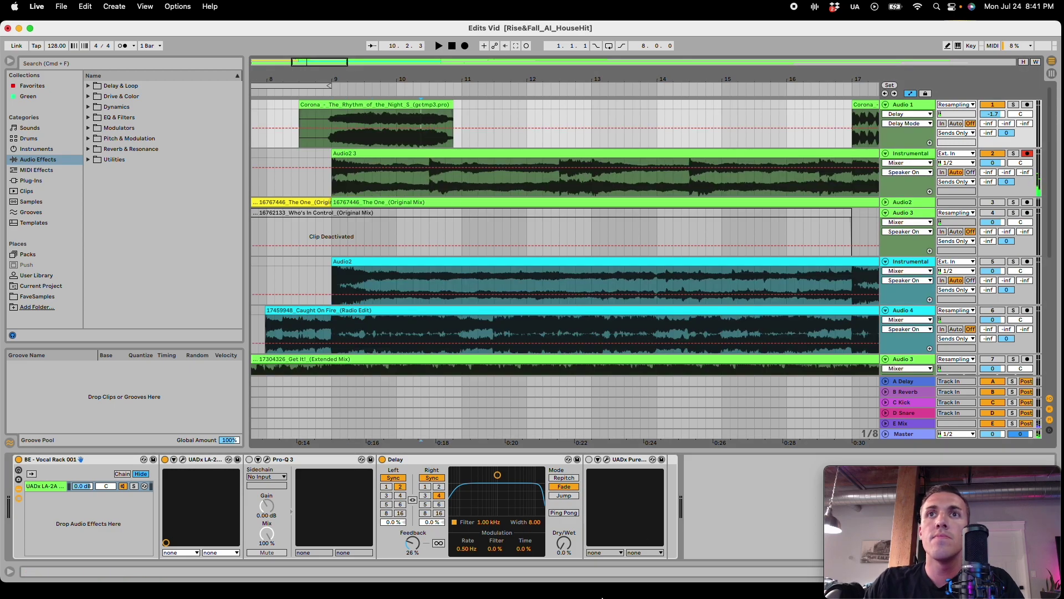
click(564, 544)
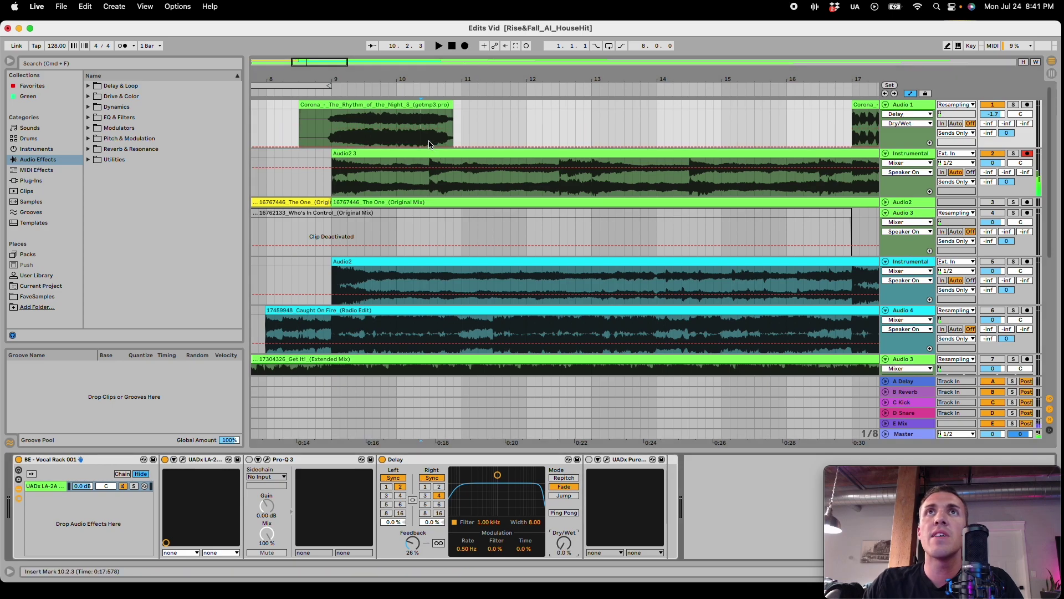
drag(429, 144, 454, 140)
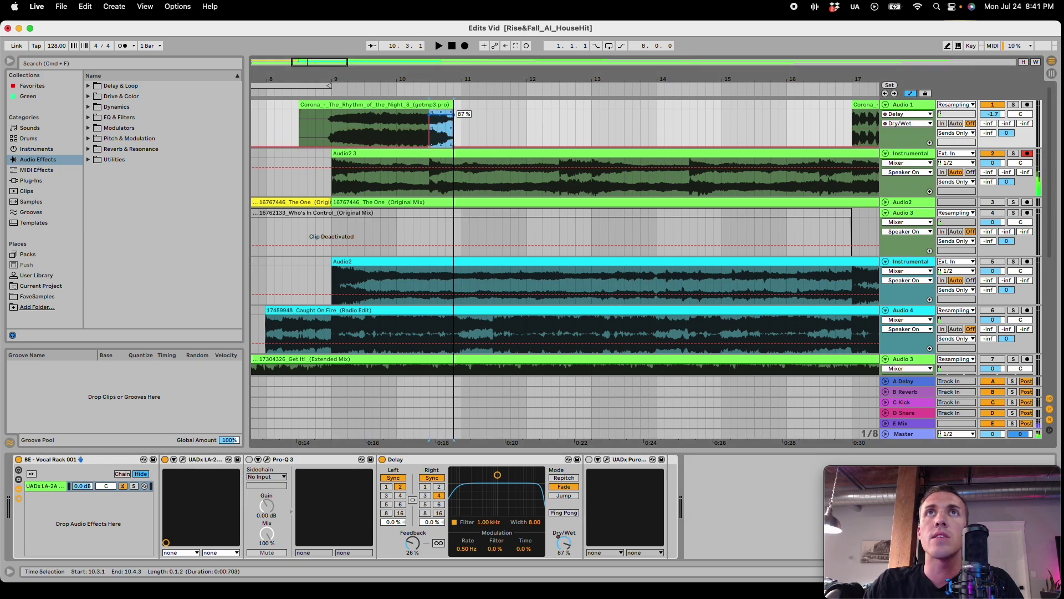
click(828, 146)
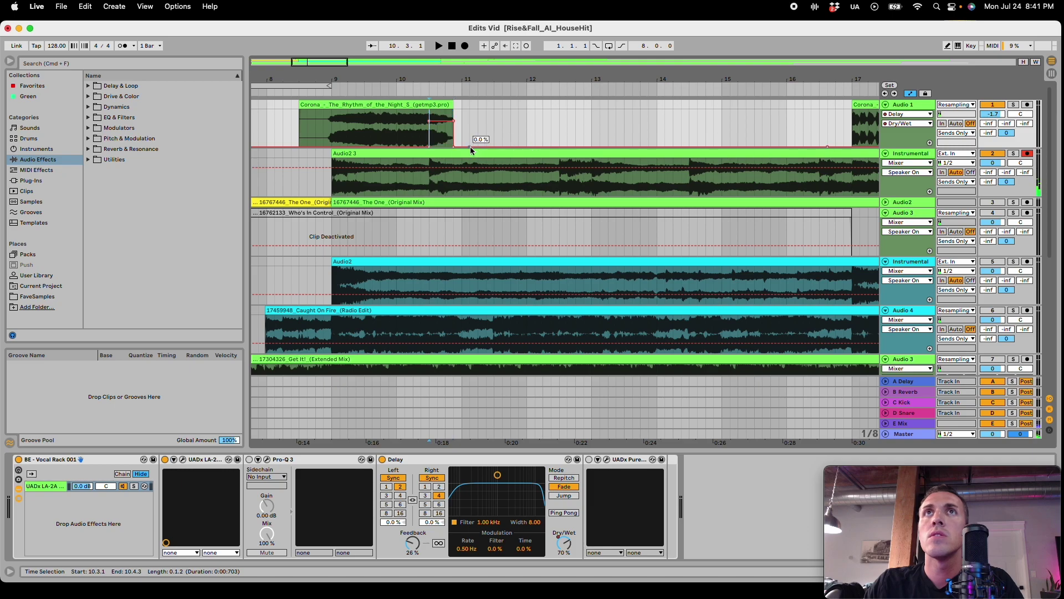
click(454, 146)
click(388, 133)
key(space)
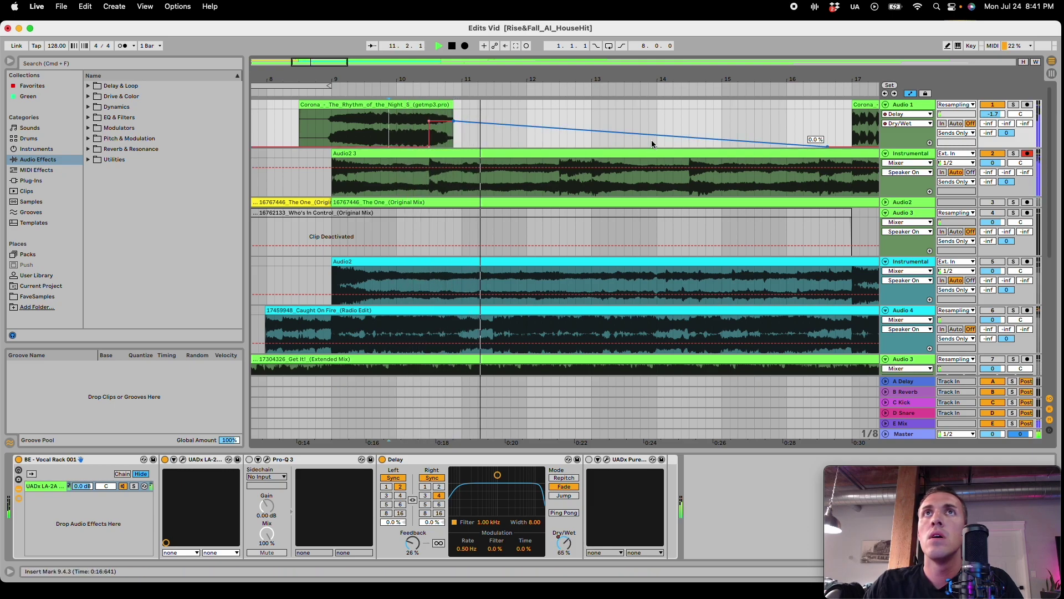
key(space)
Step: Automate the Delay's Feedback at 71% from 10.3.1 to 16.1.3 and turn its abrupt start into a ramp
click(412, 545)
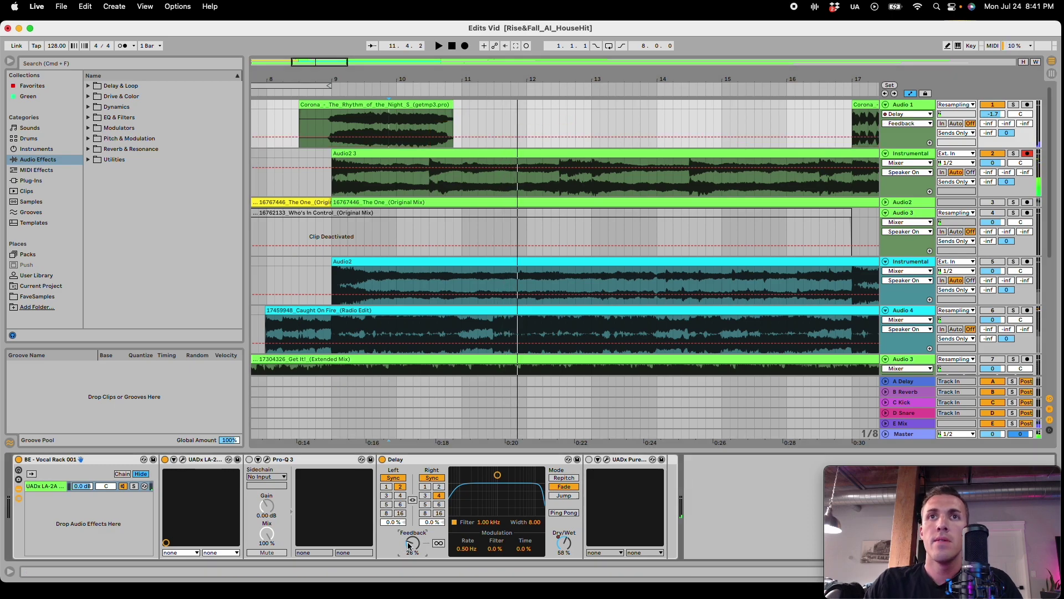
drag(434, 143, 713, 117)
key(space)
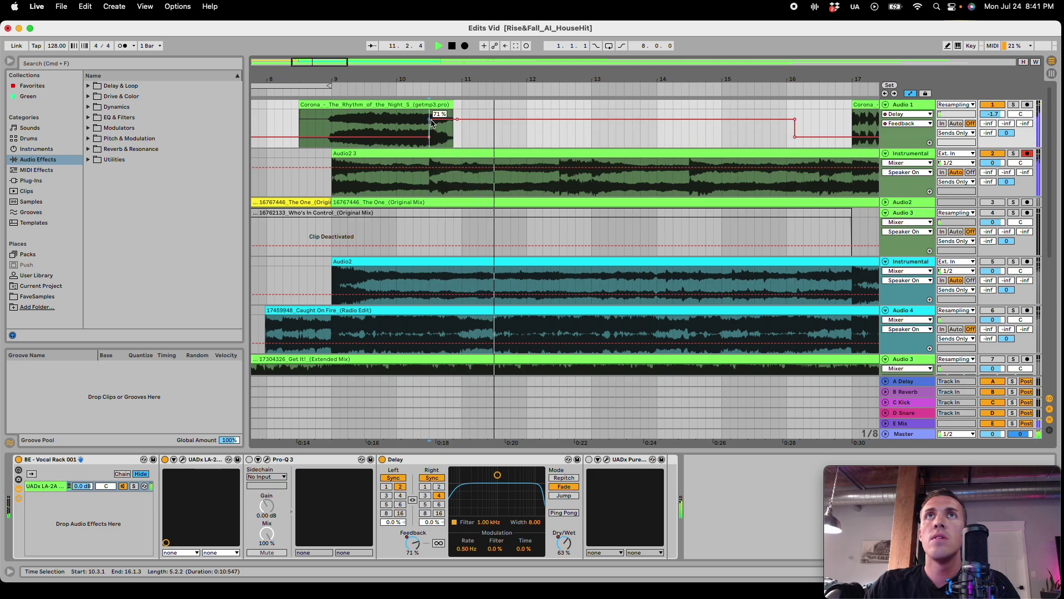
click(432, 123)
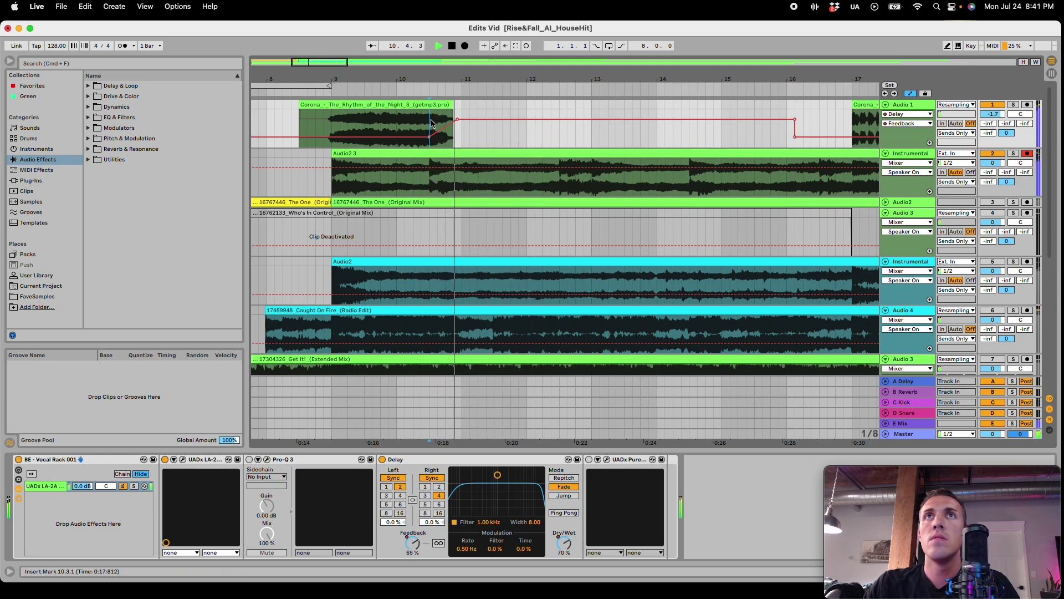
Step: Turn the Dry/Wet rise at 10.3.1 into a curved ramp up to 10.4.3 and play it from 9.3.3
click(563, 542)
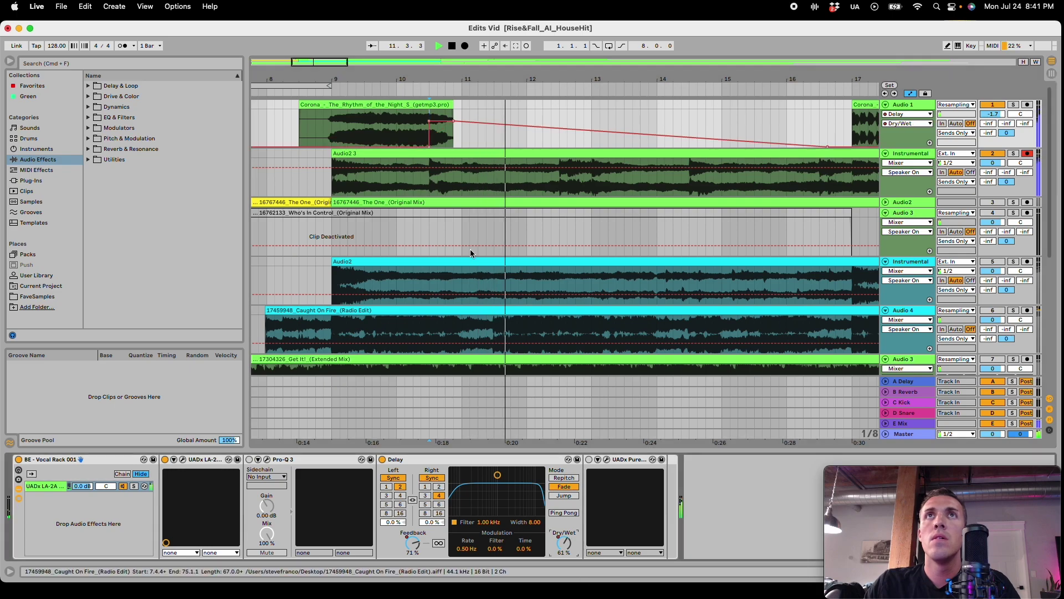
click(429, 121)
drag(447, 140, 441, 128)
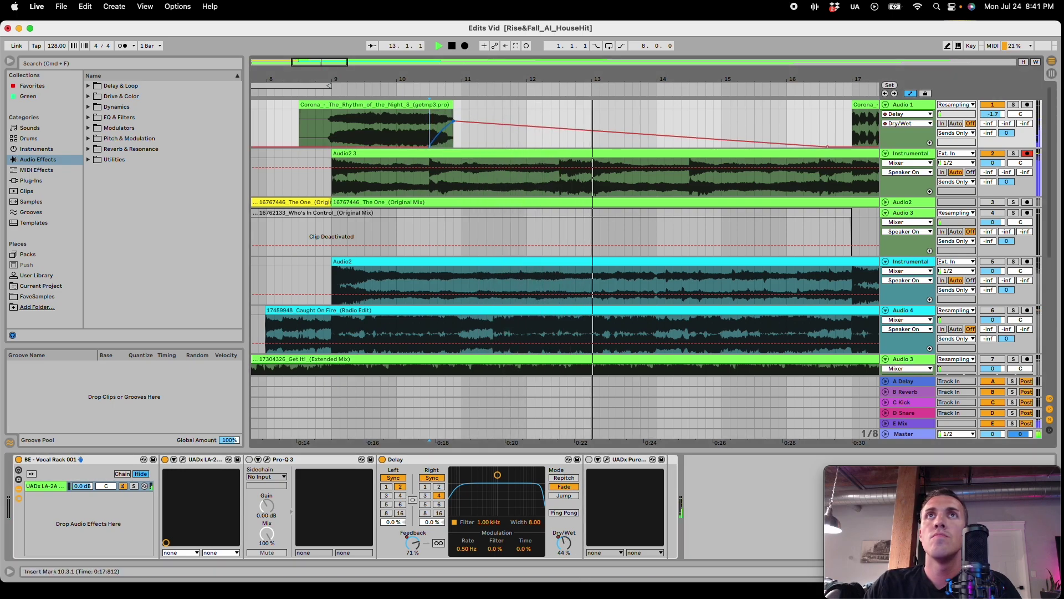
click(371, 128)
key(space)
key(space)
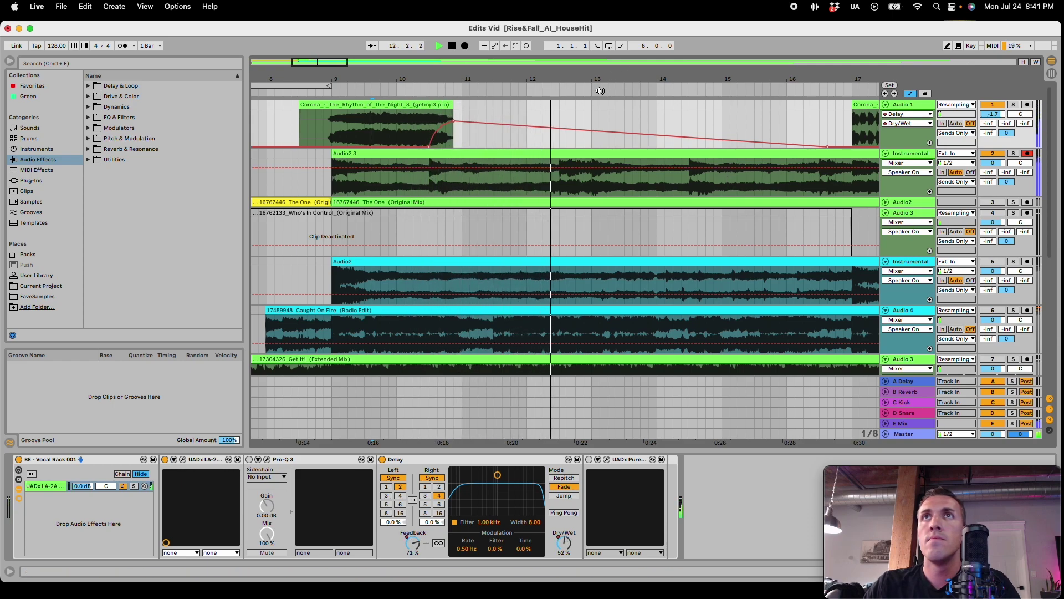
key(space)
Step: Copy the Delay automation from 8.4.3 to 10.4.3, paste it at 12.4.3, and hide the automation lanes
drag(324, 133, 456, 127)
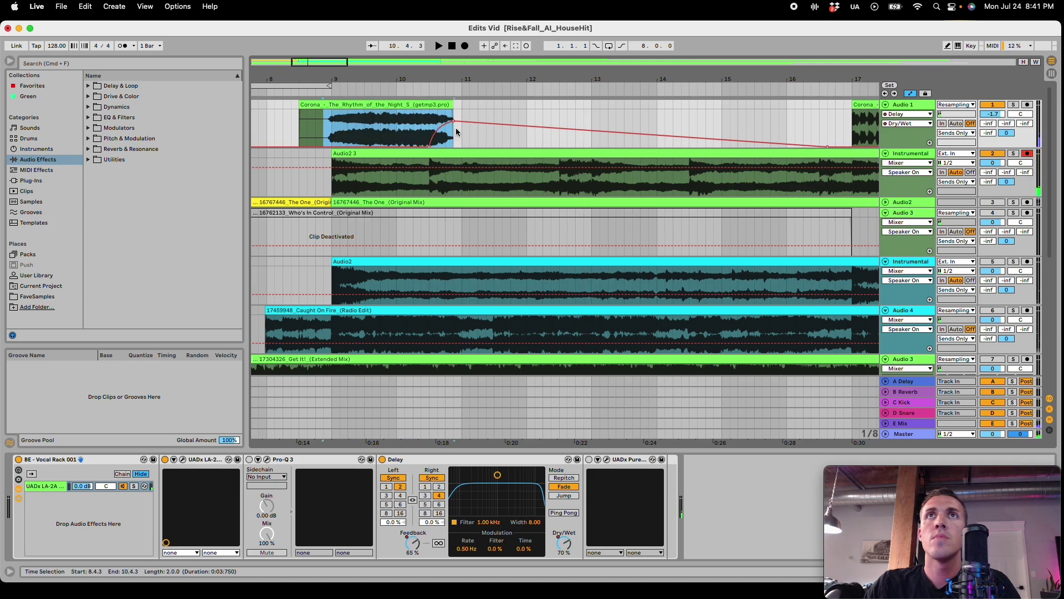
click(584, 119)
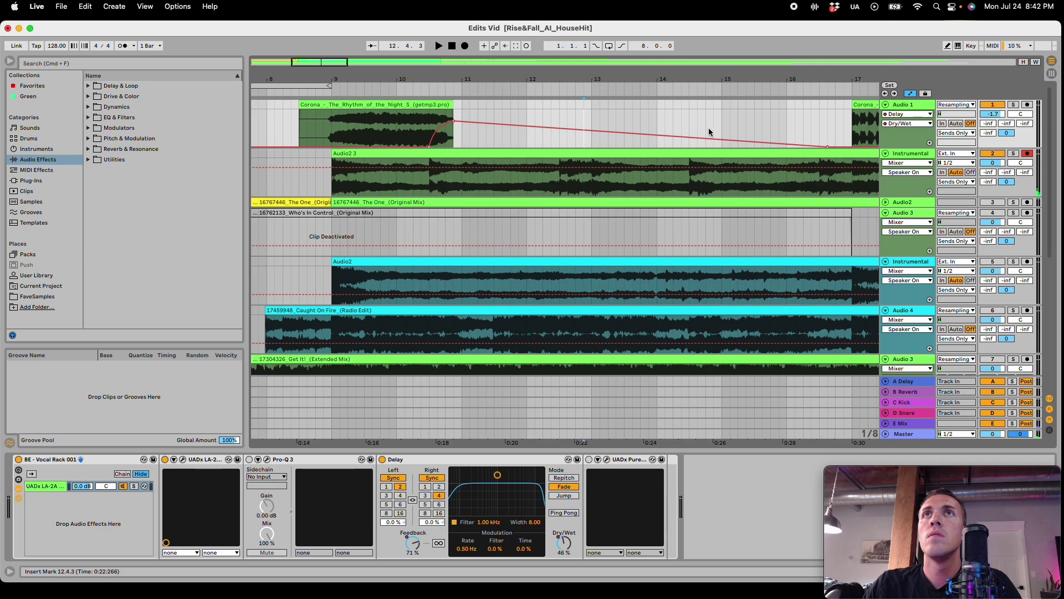
key(super+v)
key(a)
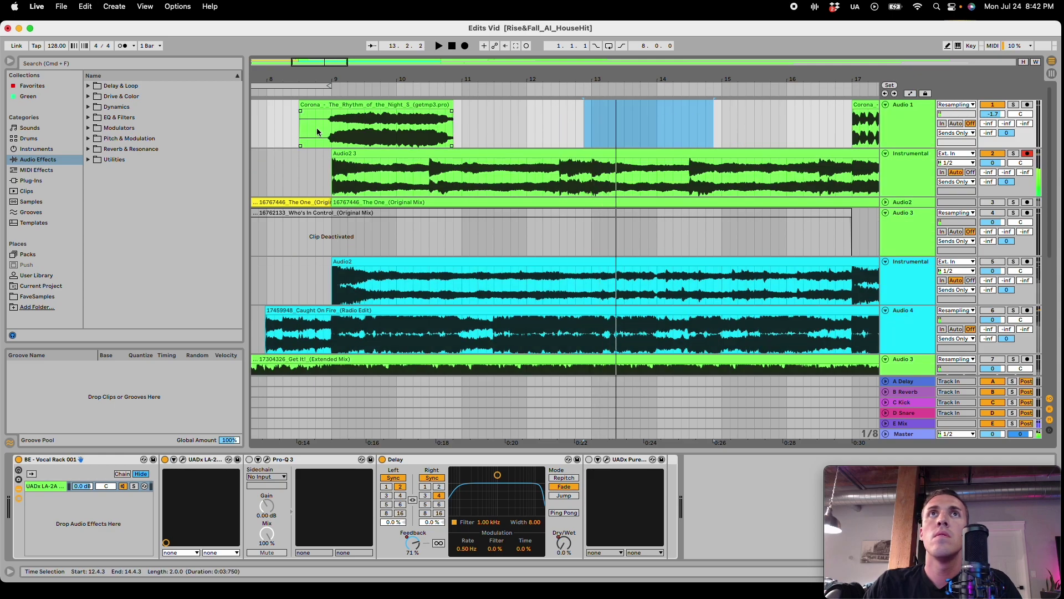
Step: Copy the acapella phrase from 8.4.3 to 10.4.3, paste it at 12.4.3, and play from 8.3.1
drag(327, 133, 429, 133)
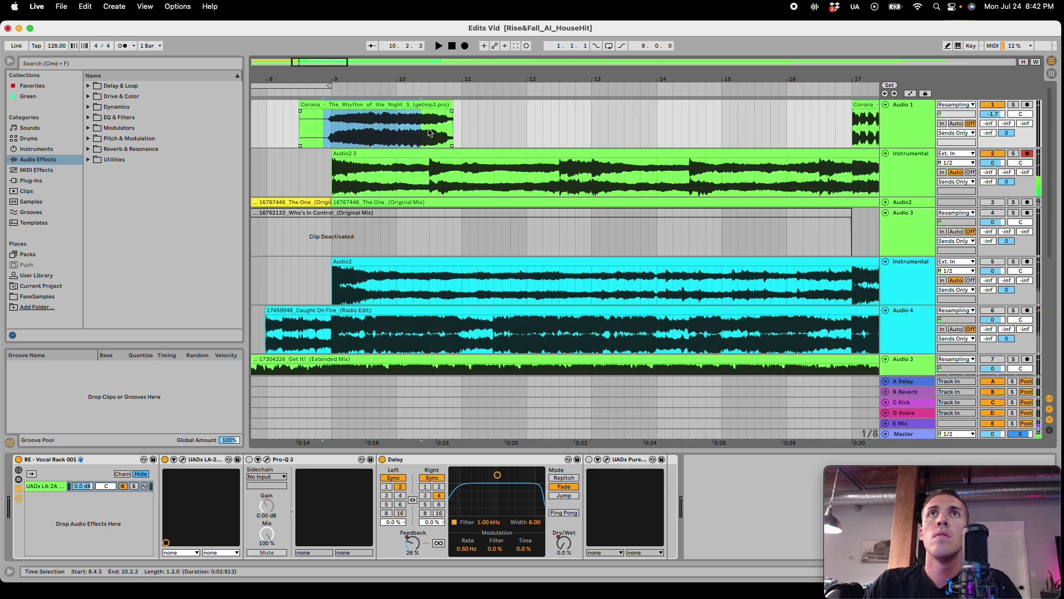
click(584, 141)
key(super+v)
click(299, 133)
key(space)
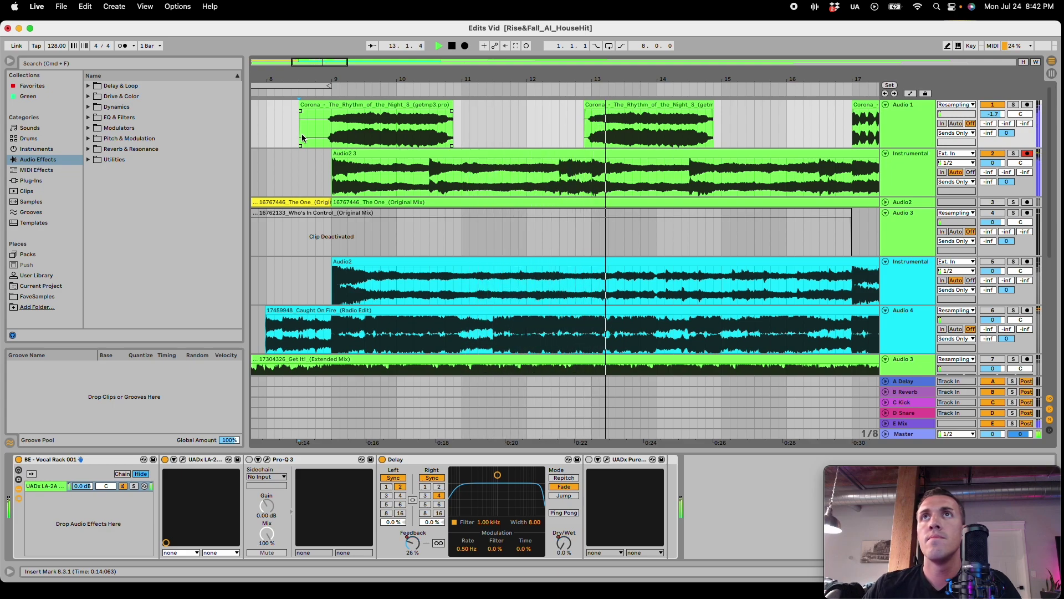
Step: Show the automation lanes, copy Audio 1's Delay automation from 10.3.1 to 12.4.1, and paste it at 14.3.1
drag(332, 60, 348, 51)
key(a)
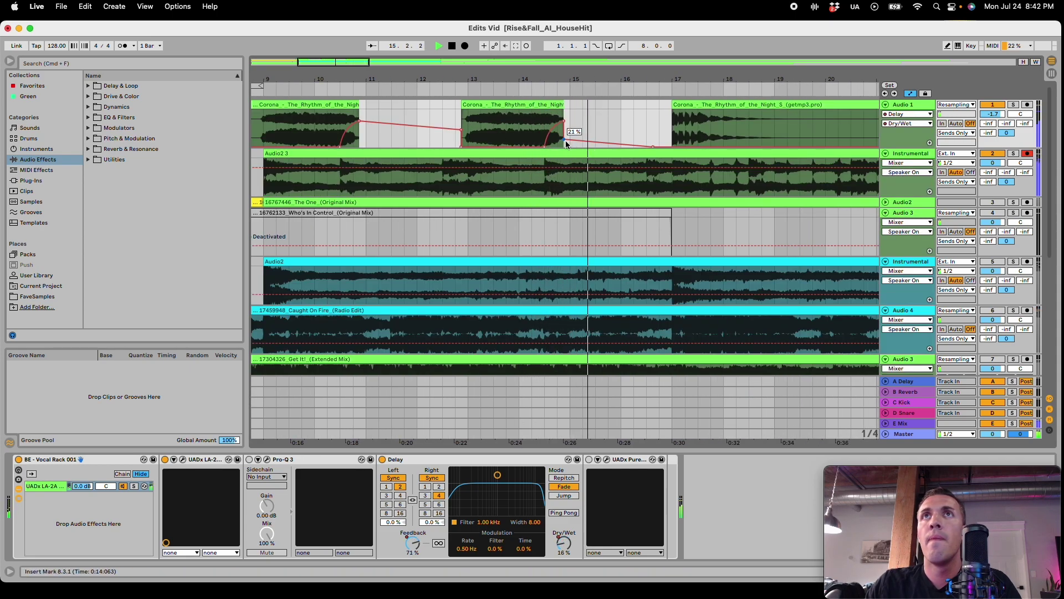
drag(344, 137, 411, 137)
key(super+z)
click(339, 115)
drag(339, 119, 463, 122)
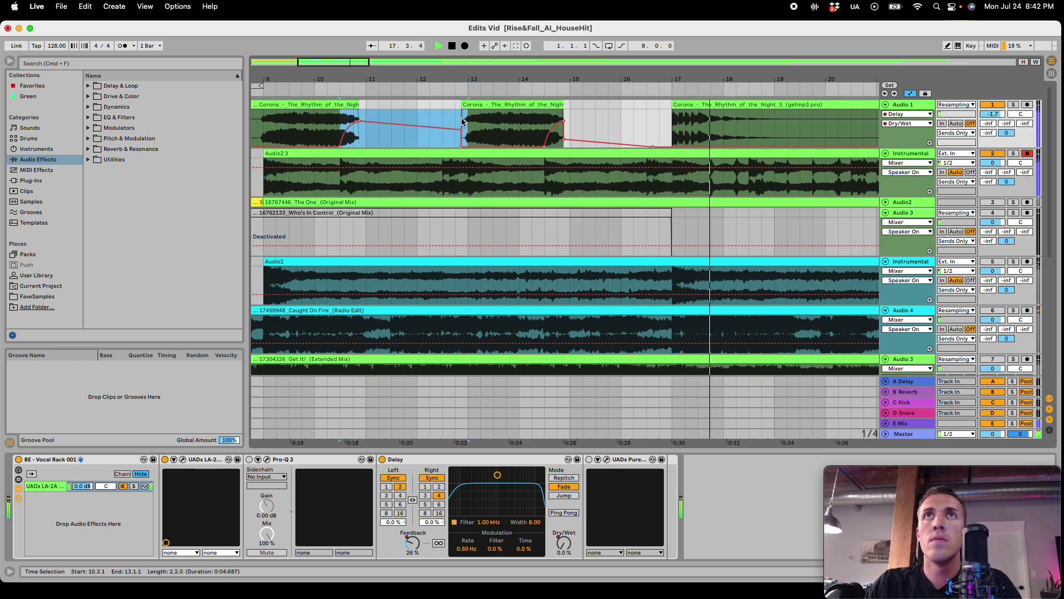
click(566, 114)
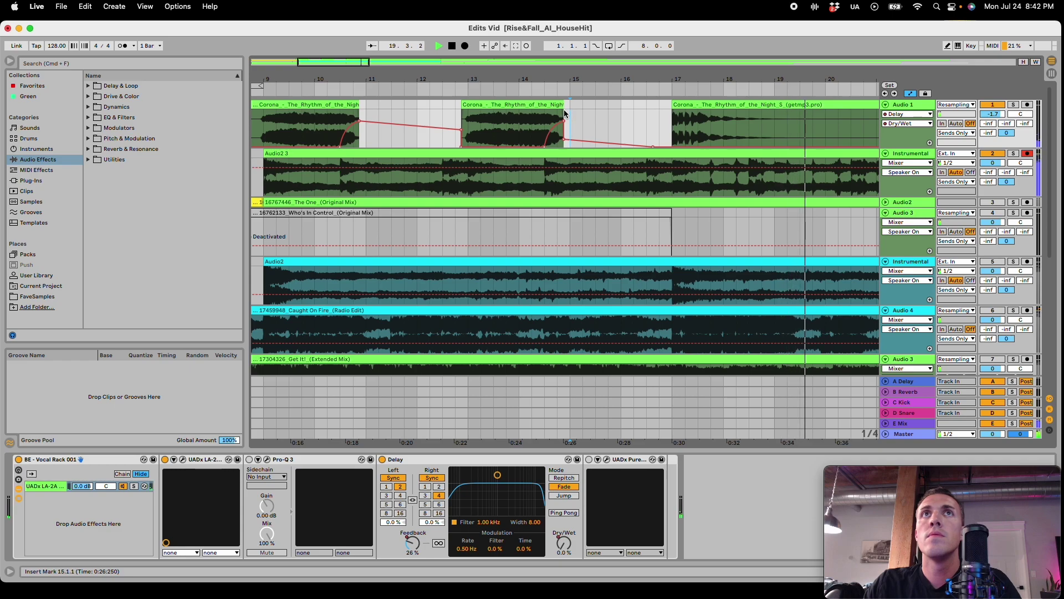
drag(555, 129, 541, 134)
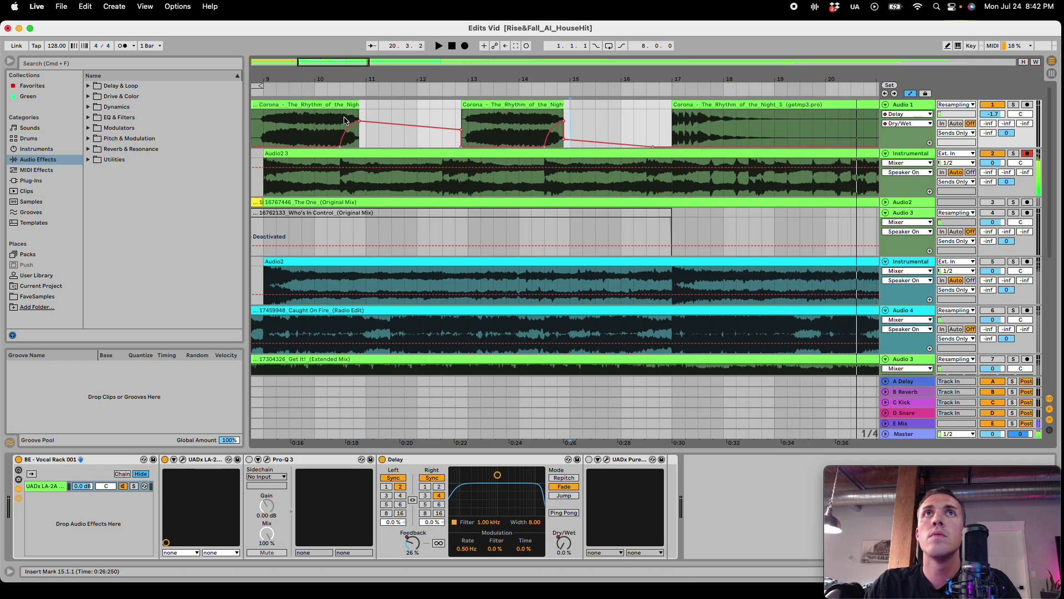
key(space)
drag(341, 119, 435, 118)
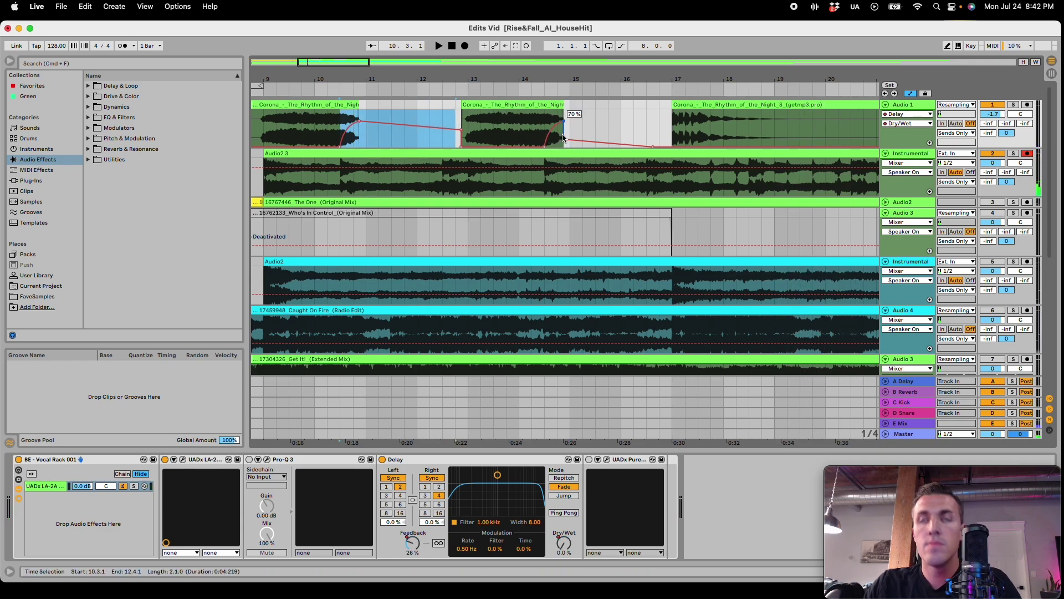
click(552, 121)
key(super+v)
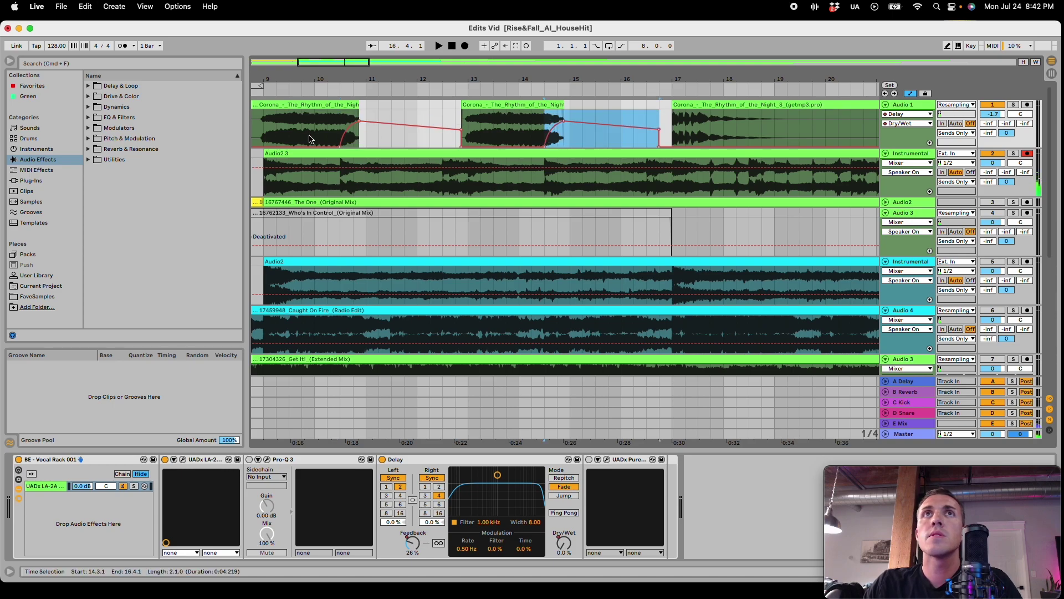
Step: Play from 9.1.1 and move the acapella clip that begins at 17.1.1 so it starts at 16.1.1
click(263, 129)
key(space)
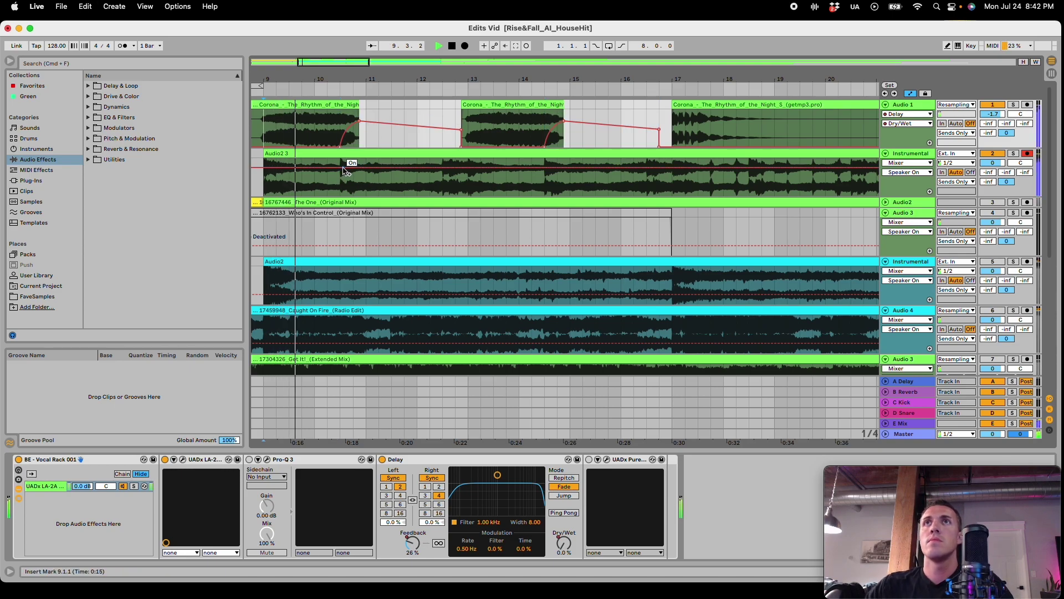
drag(761, 80, 468, 35)
drag(637, 105, 460, 119)
drag(583, 79, 879, 127)
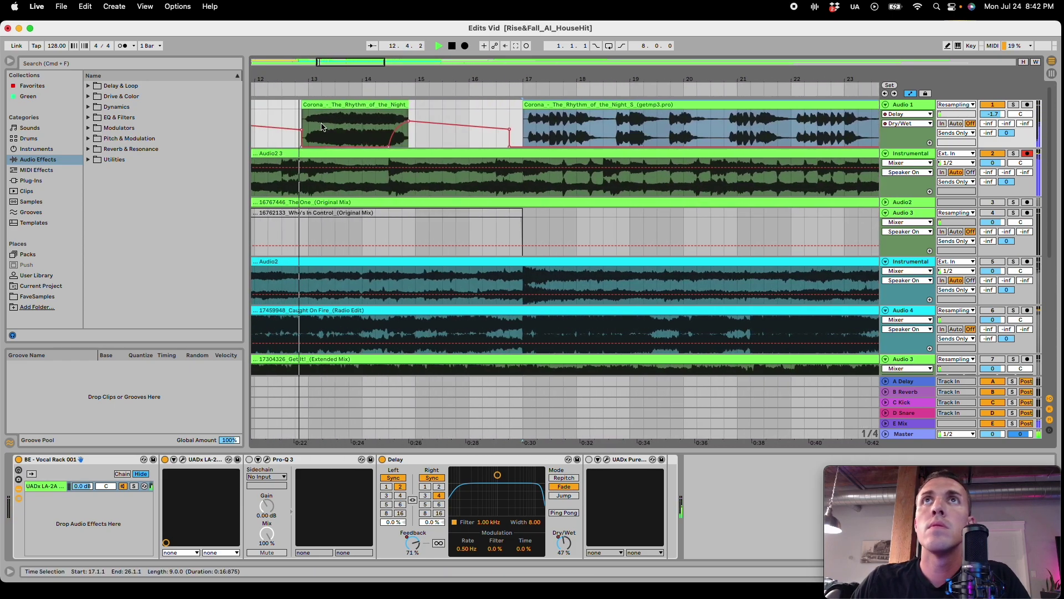
drag(551, 106, 525, 105)
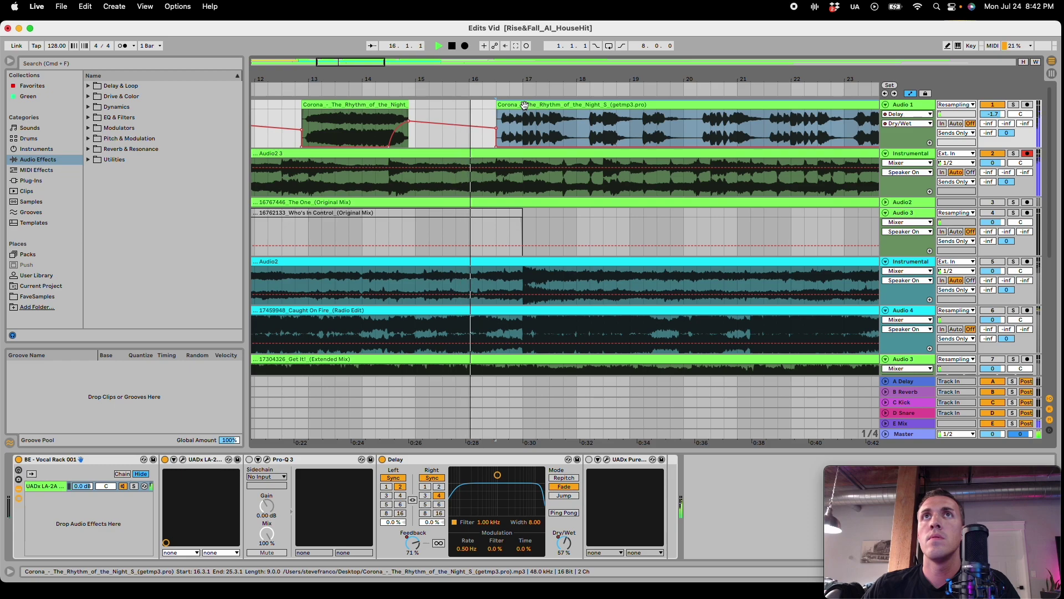
drag(524, 106, 498, 105)
key(space)
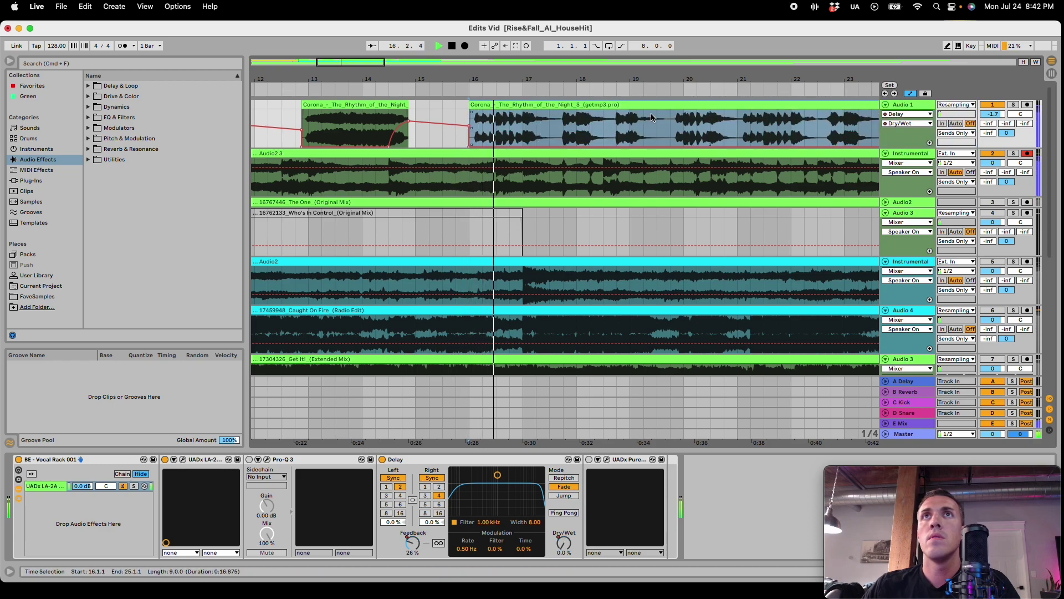
Step: Hide the automation lanes and delete the acapella clip between 26.1.1 and 33.1.1 on Audio 1
drag(364, 60, 401, 41)
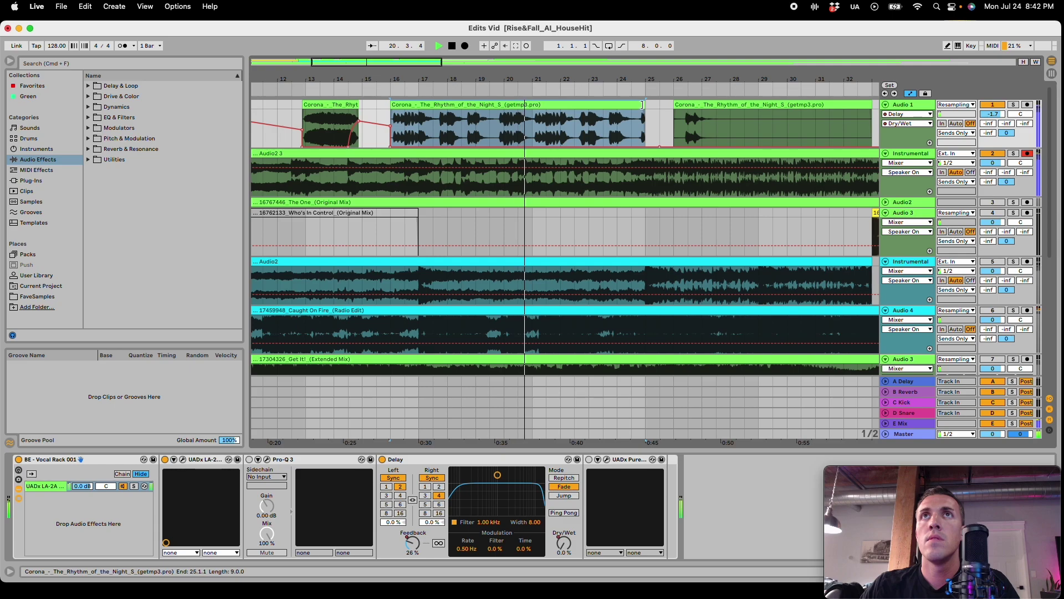
drag(616, 78, 678, 65)
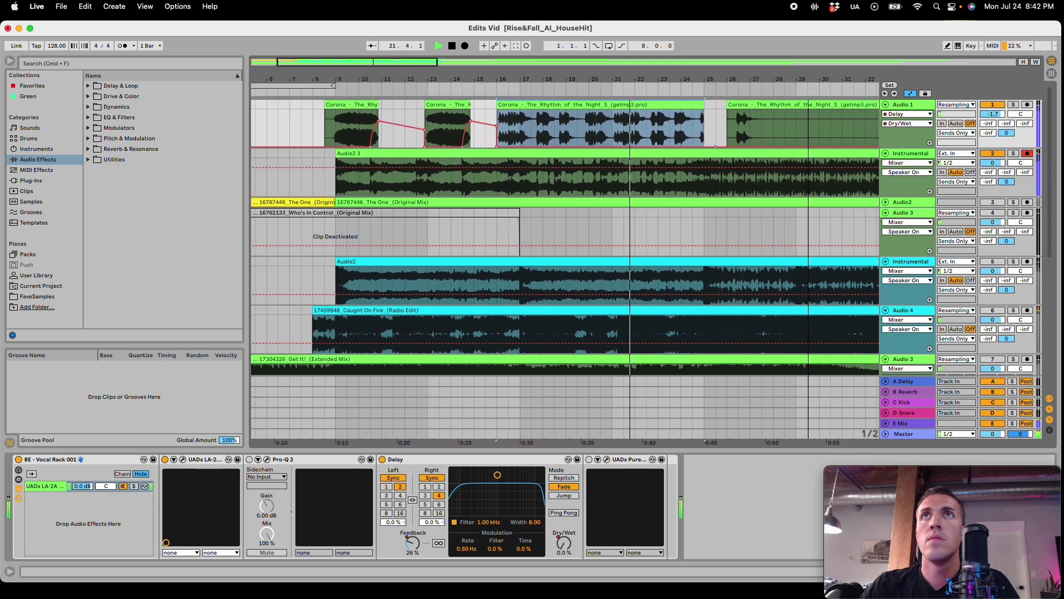
drag(806, 78, 810, 78)
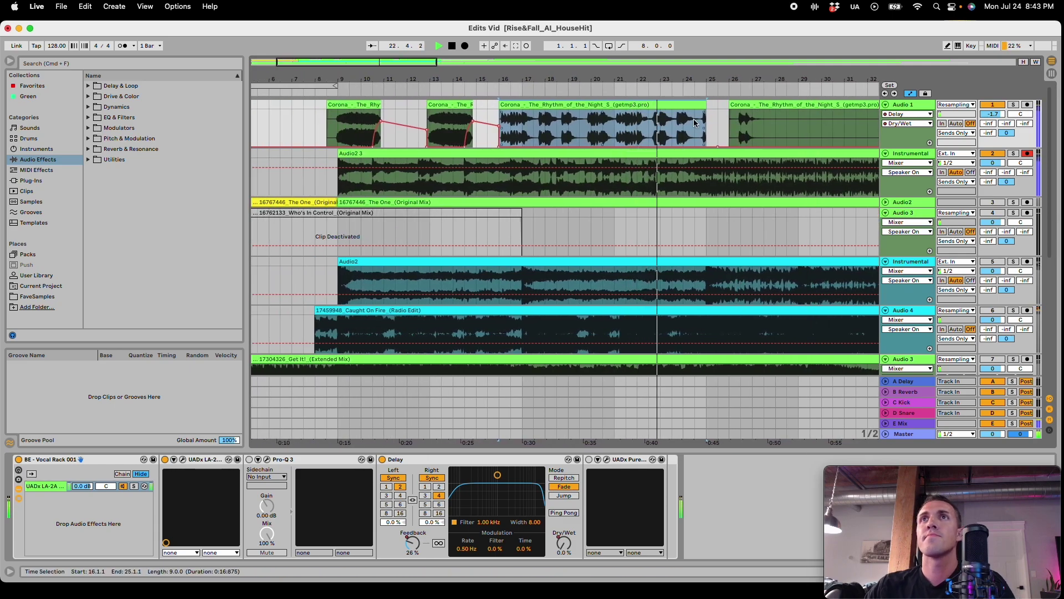
key(a)
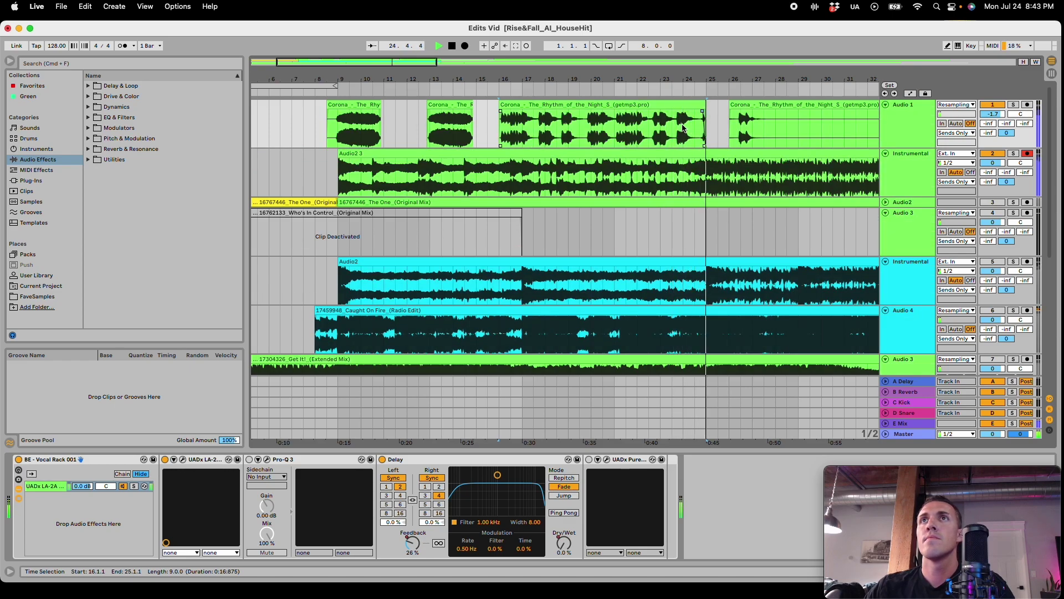
click(771, 105)
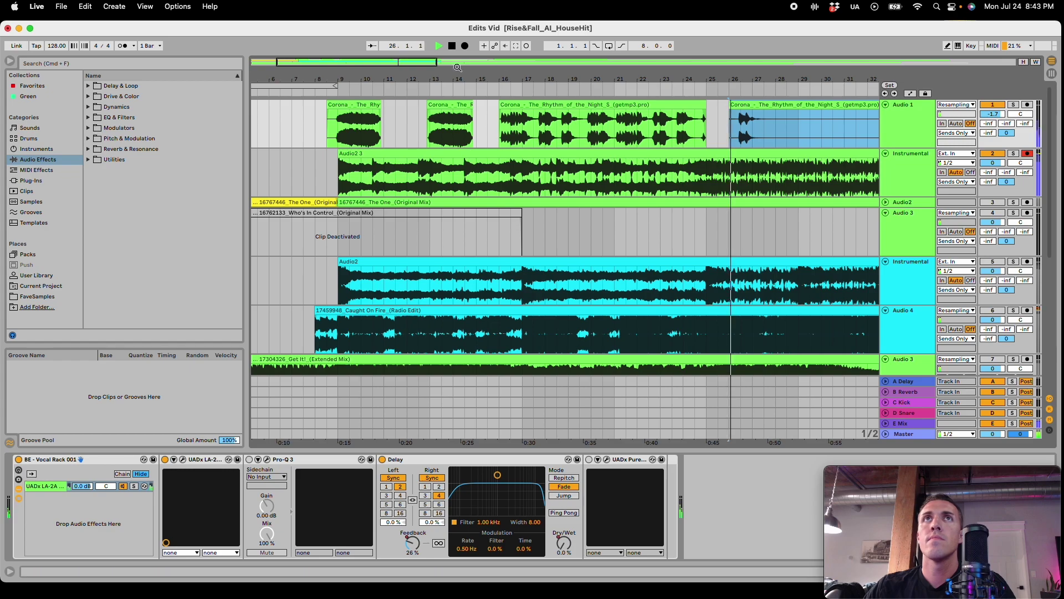
drag(801, 78, 801, 56)
drag(459, 67, 539, 64)
key(space)
key(Delete)
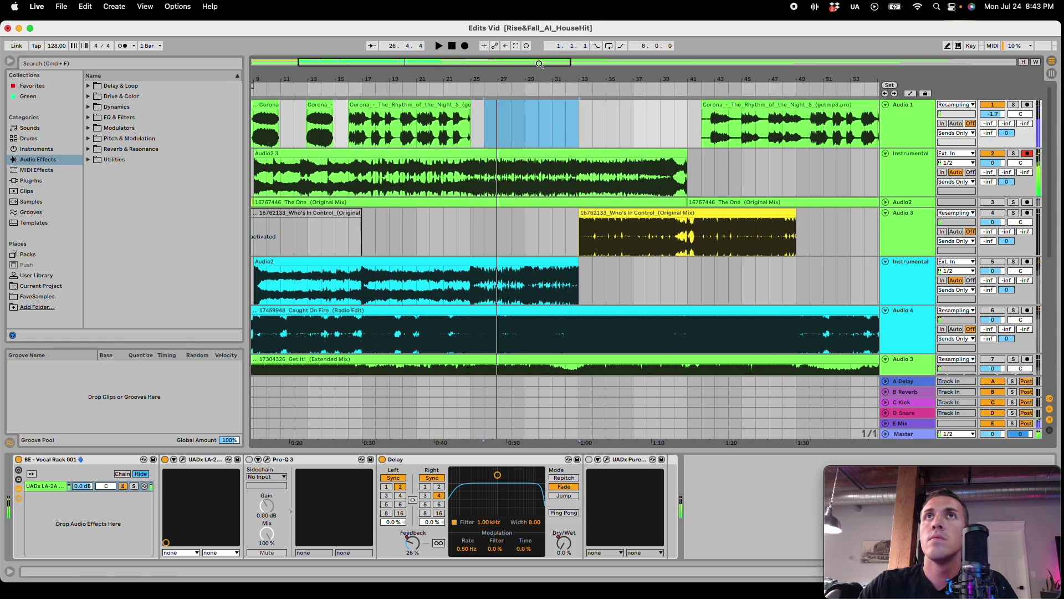
Step: Audition the acapella over the cyan Instrumental track from 8.1.1, with the green Instrumental track deactivated
drag(410, 63, 364, 64)
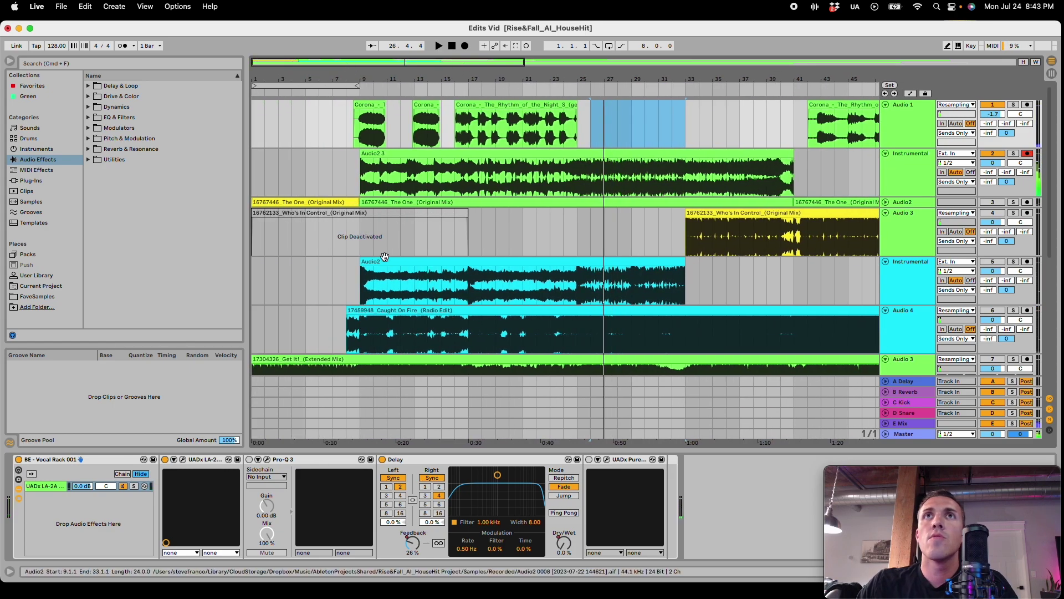
click(349, 168)
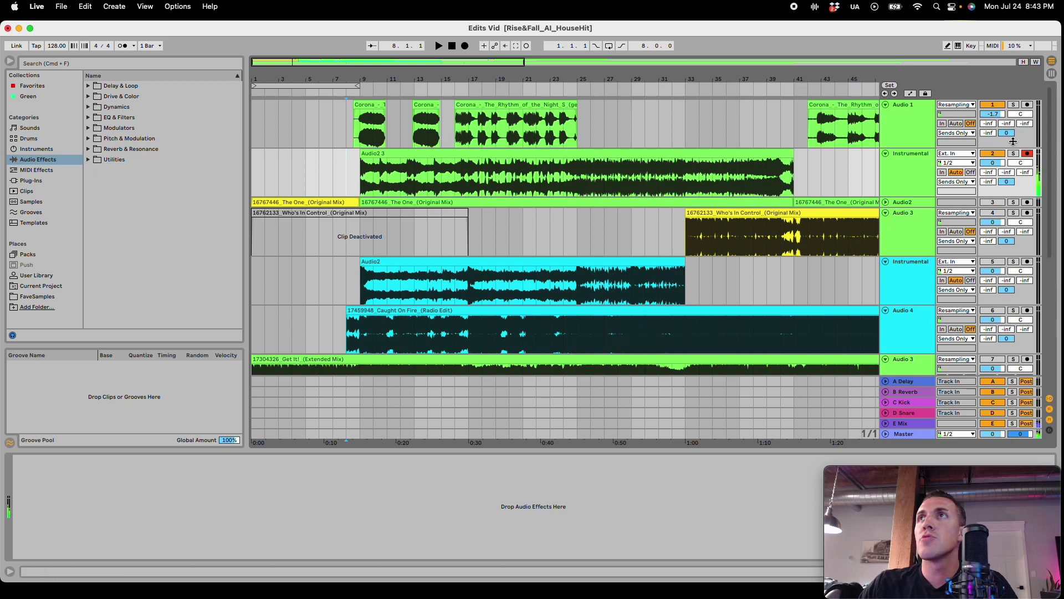
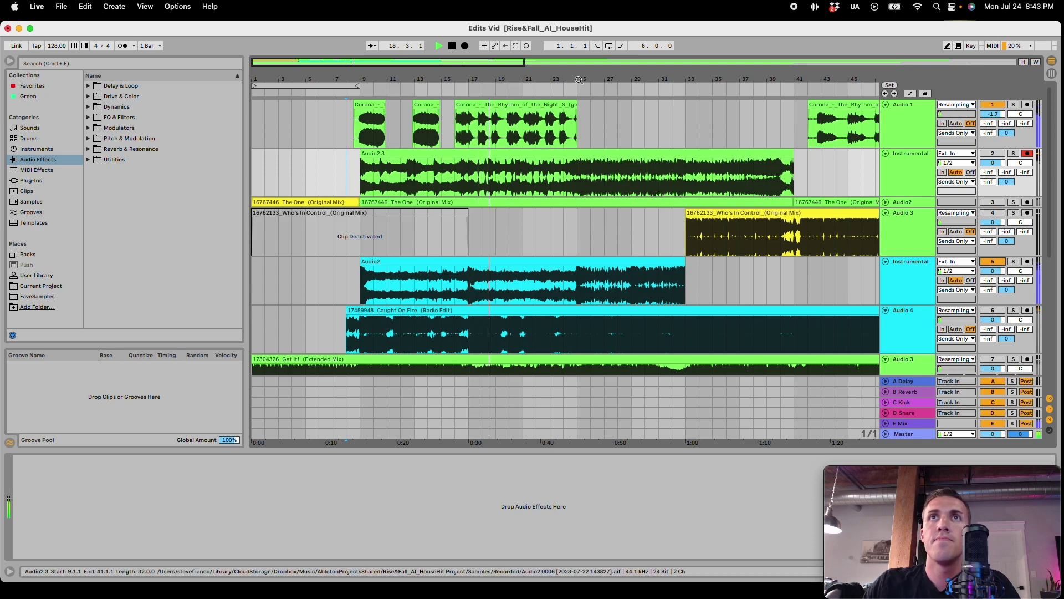
drag(542, 79, 639, 82)
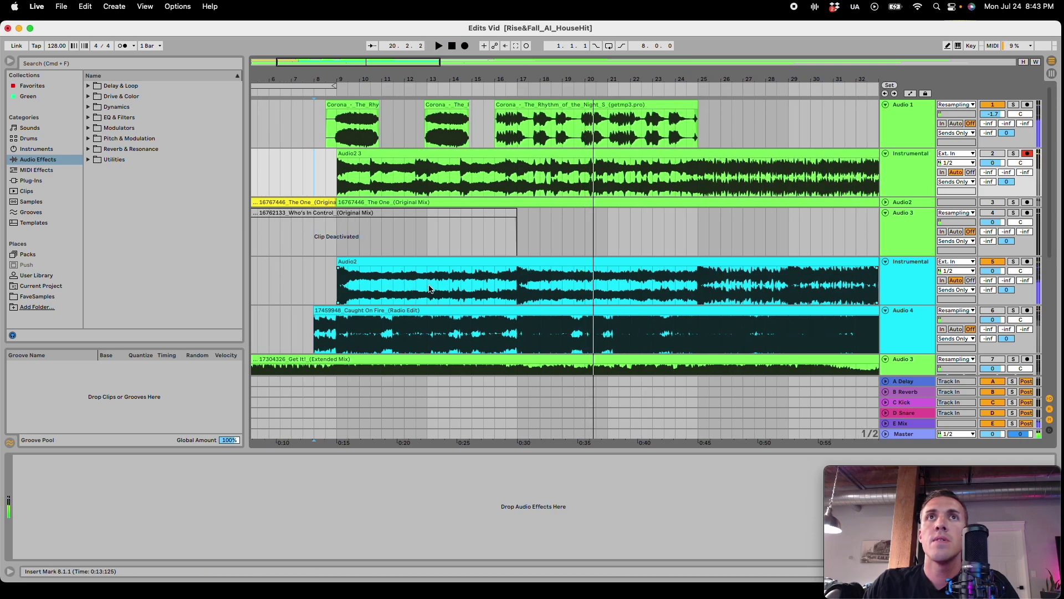
Step: Try duplicating the cyan instrumental's 9.1.1 to 13.1.1 section right after itself, and play it from 9.1.1
drag(429, 289, 351, 288)
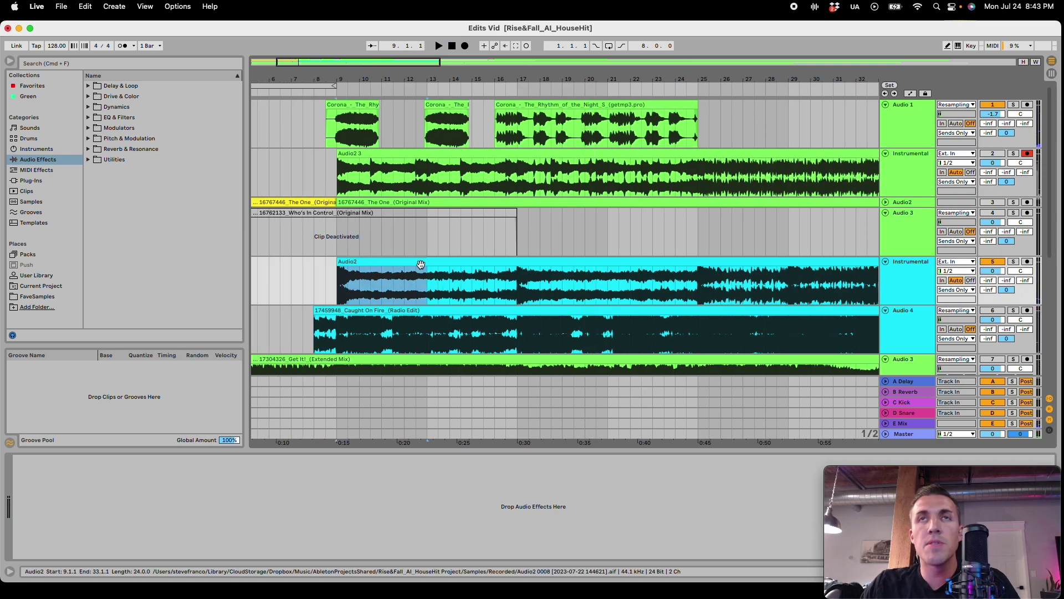
key(super+d)
click(330, 290)
key(space)
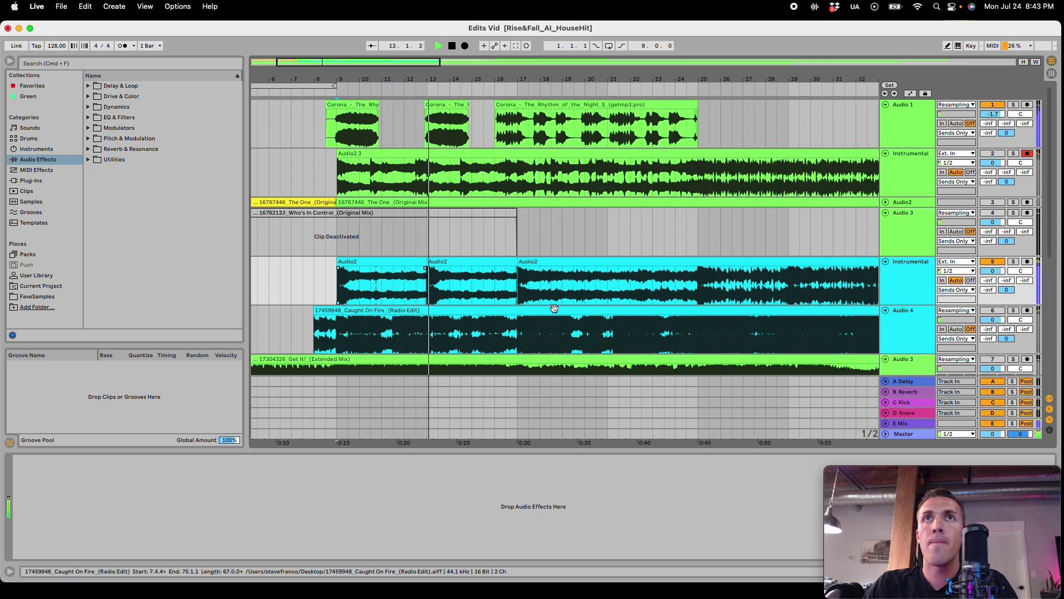
key(space)
key(super+z)
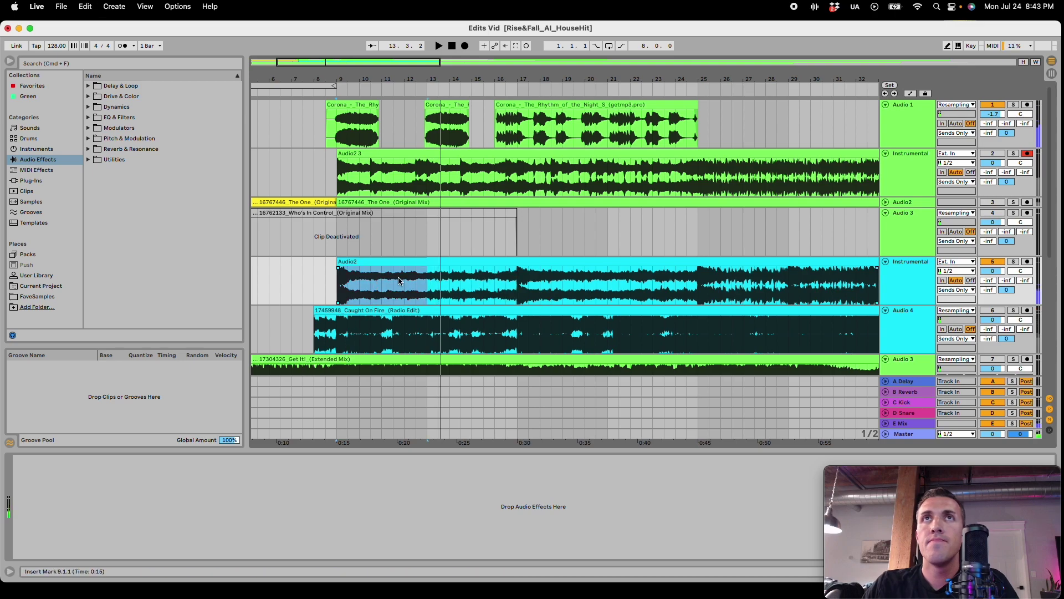
Step: Reactivate the green Instrumental track in place of the cyan one and play from 9.1.1
click(994, 153)
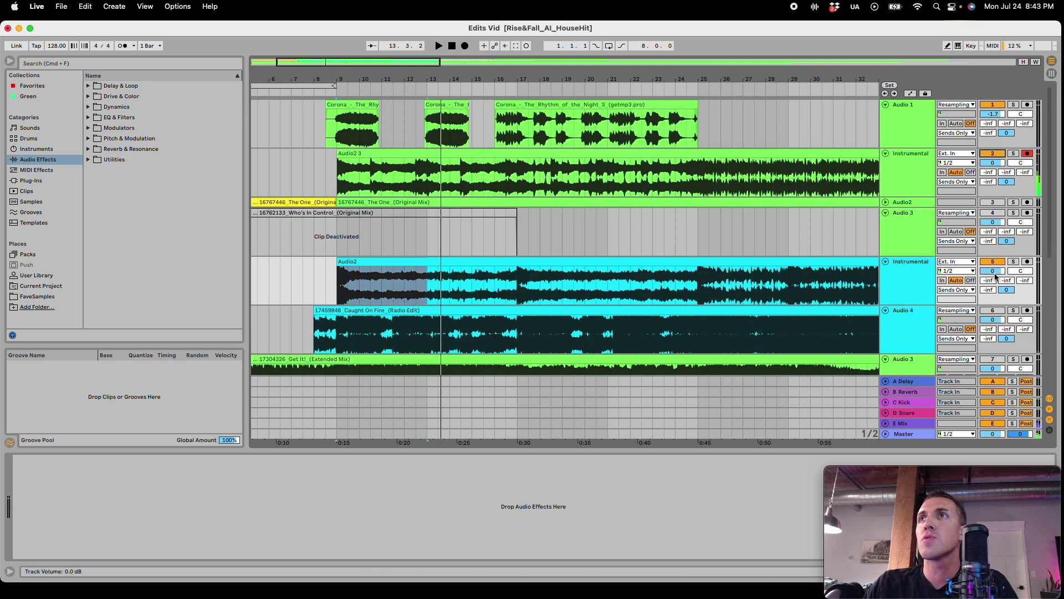
key(space)
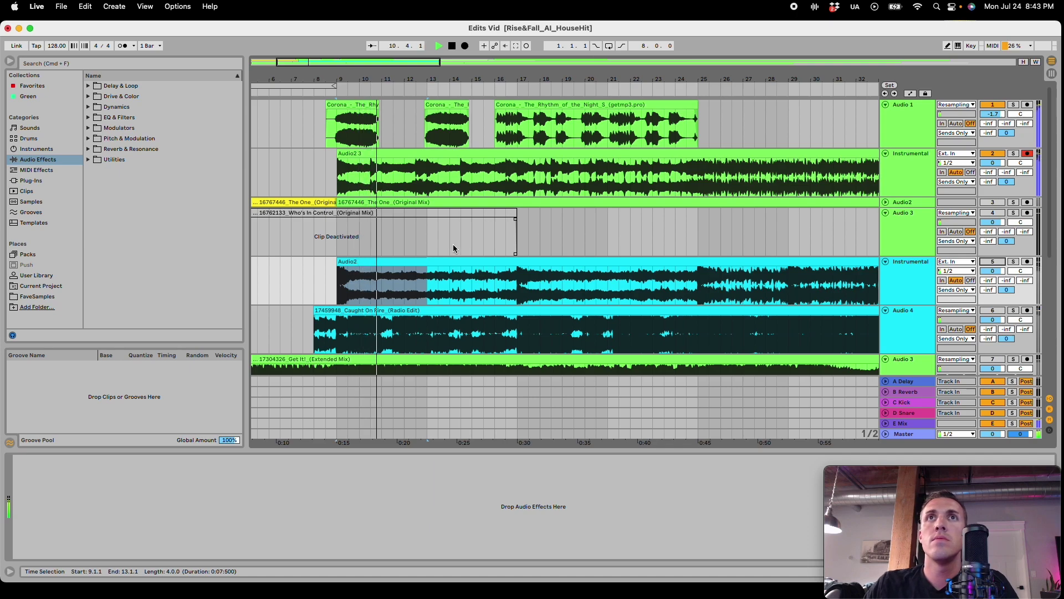
click(433, 269)
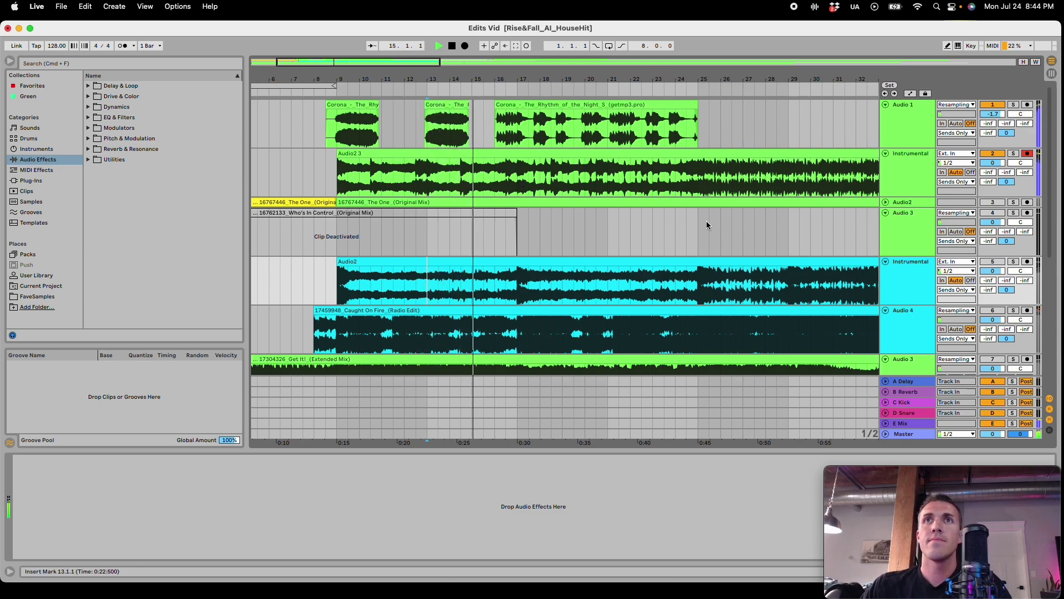
Step: Split both instrumental clips at 25.1.1 and move the green clip's second part to start at 17.1.1
drag(707, 79, 649, 79)
key(super+e)
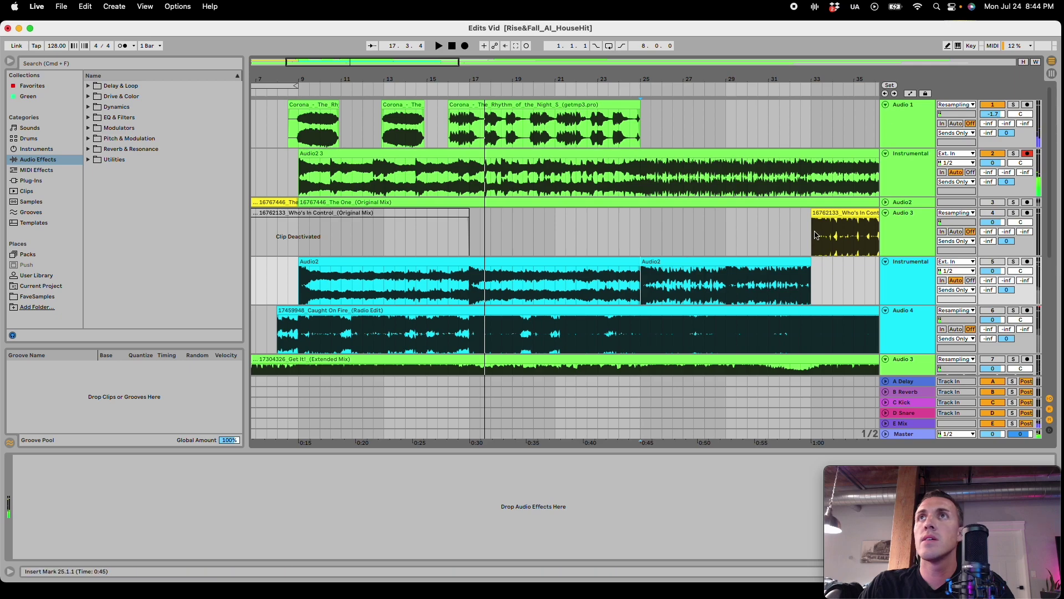
click(637, 179)
key(super+e)
drag(691, 153, 520, 162)
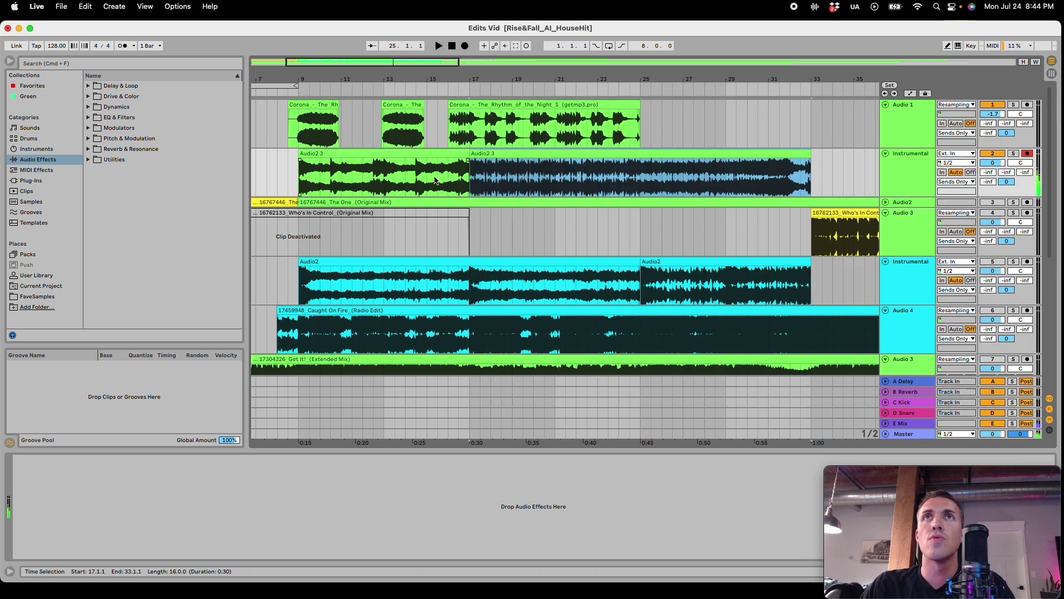
Step: Play the rearranged green instrumental with the acapella from 9.1.1 through the new join at 17.1.1
drag(445, 183, 438, 180)
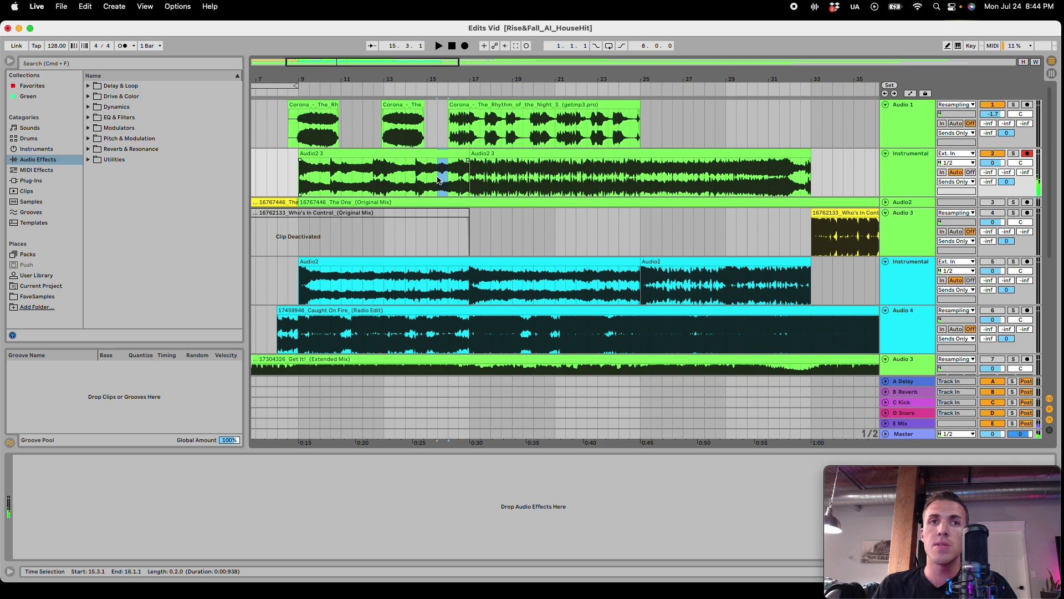
click(477, 176)
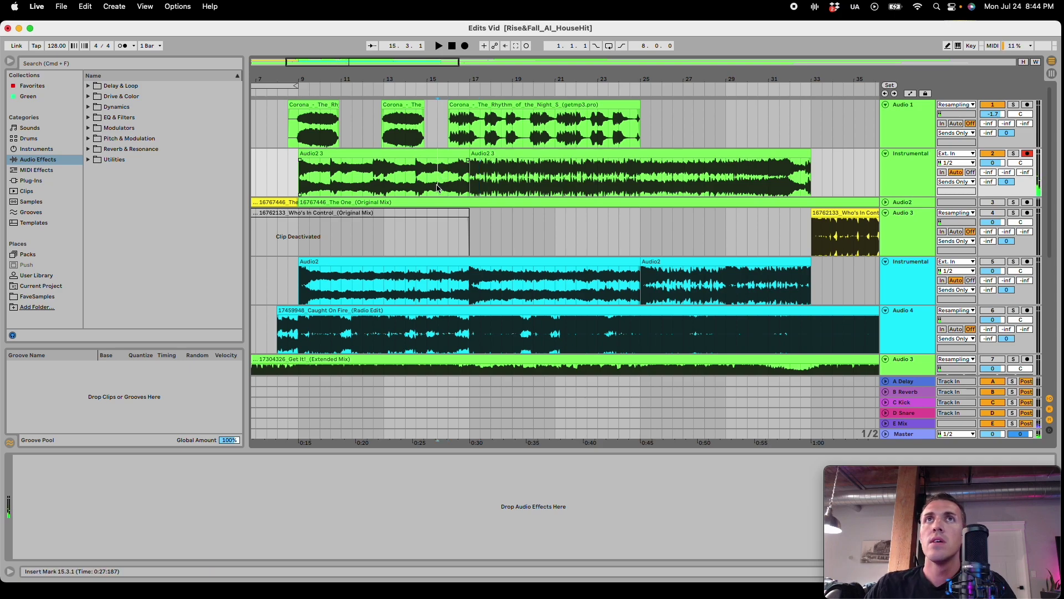
click(316, 153)
key(space)
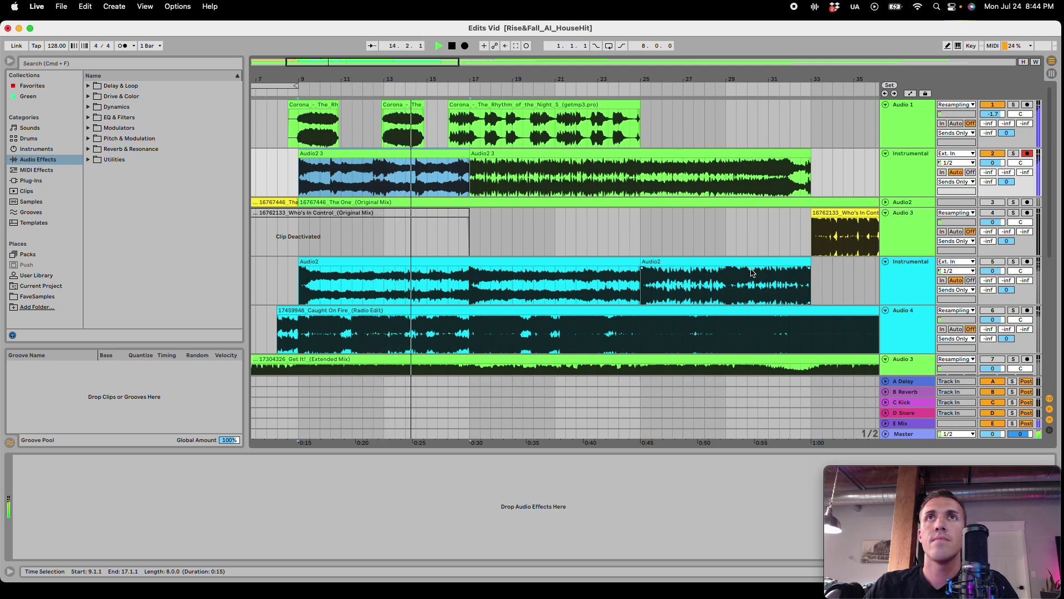
key(a)
key(a)
click(474, 162)
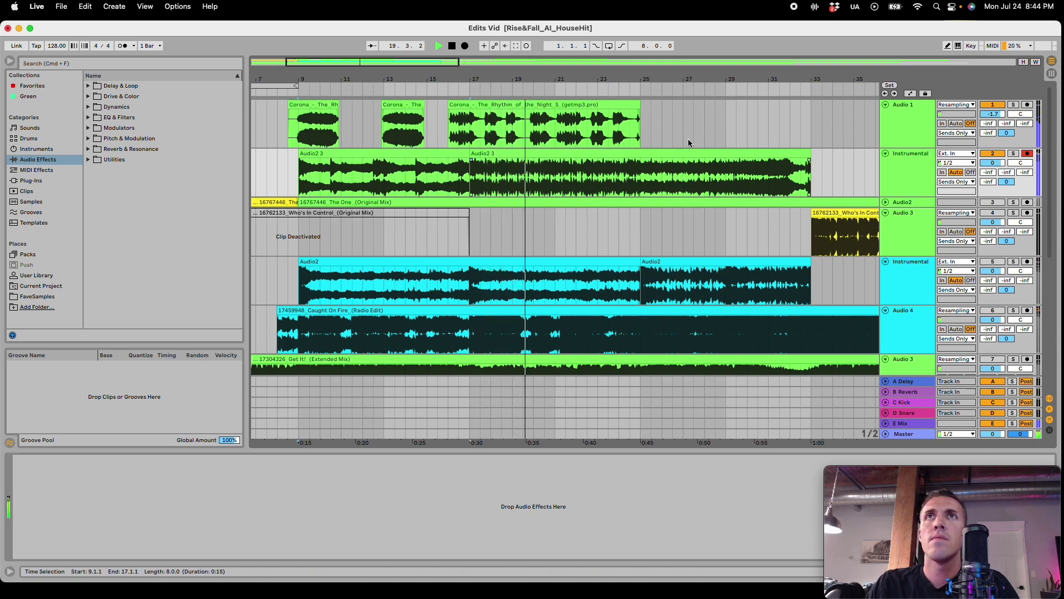
Step: Extend the end of the long acapella clip that starts at 16.1.1 to 30.1.1
click(555, 131)
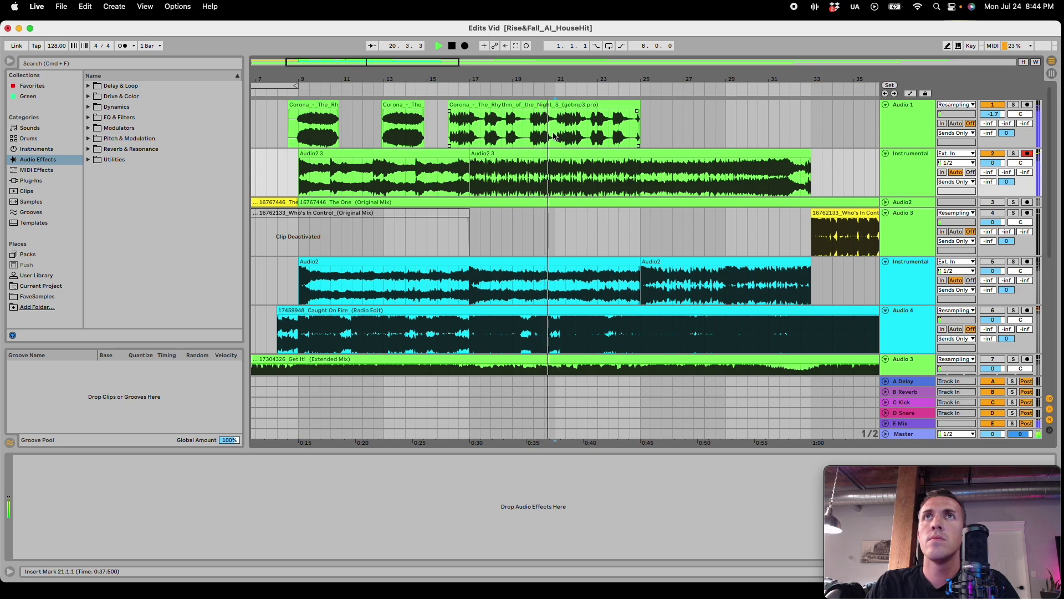
click(530, 128)
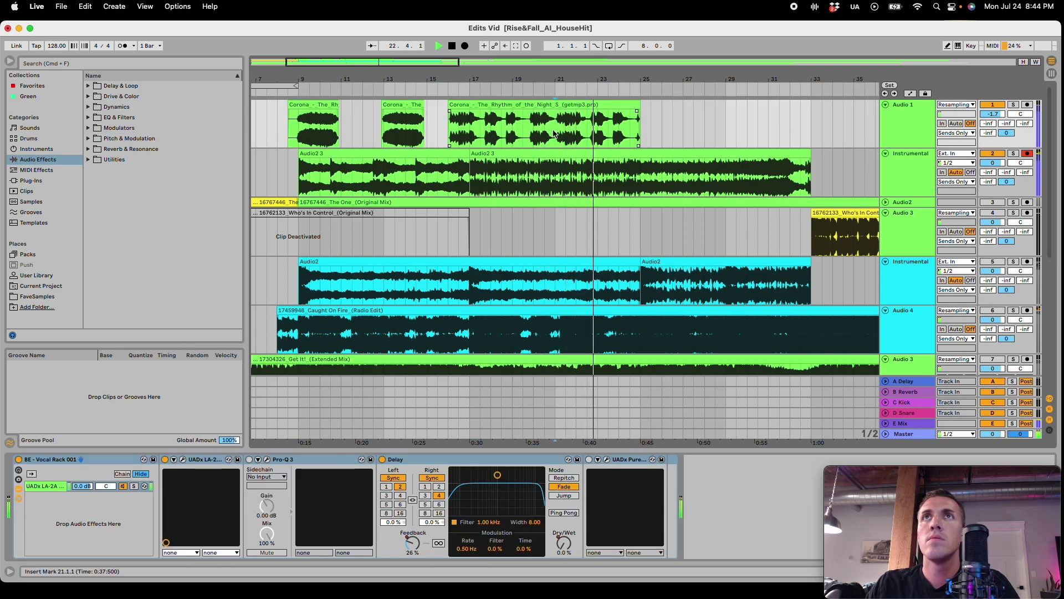
click(548, 105)
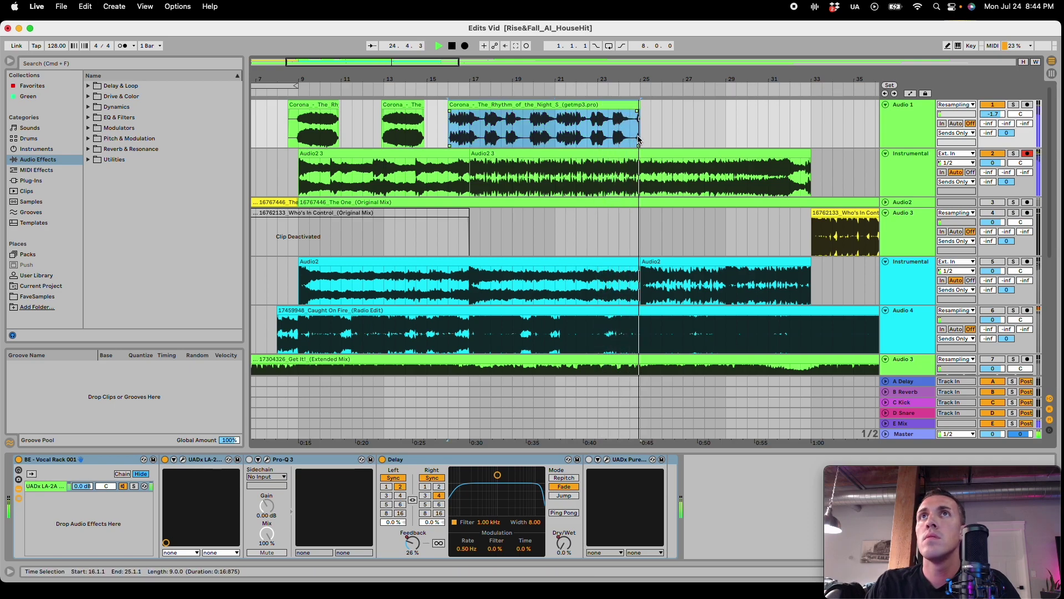
drag(639, 106, 746, 111)
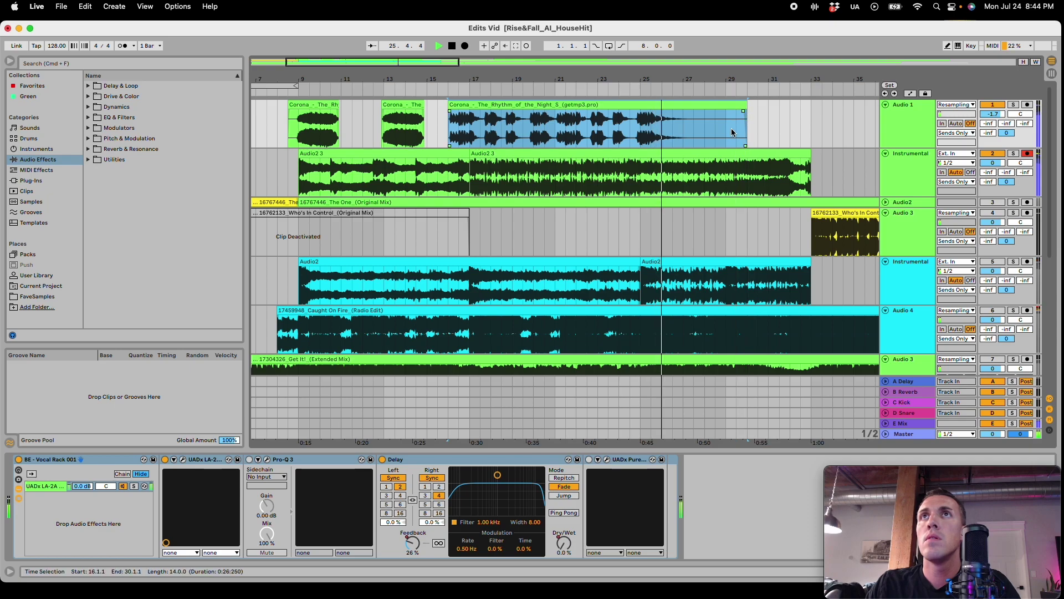
Step: Duplicate the acapella's 24.3.1 to 27.3.1 section right after itself
click(639, 138)
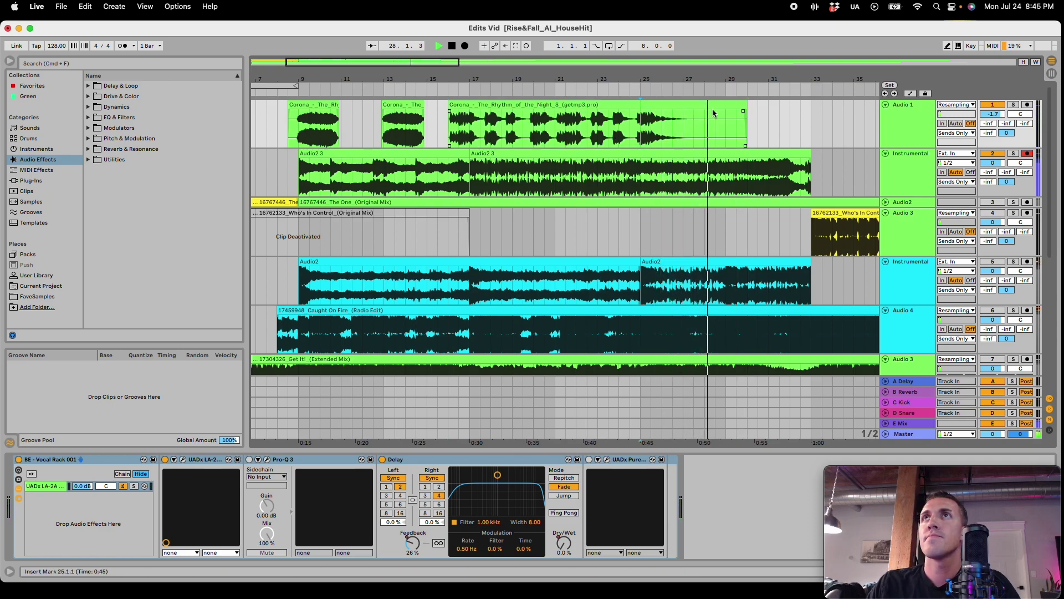
click(624, 129)
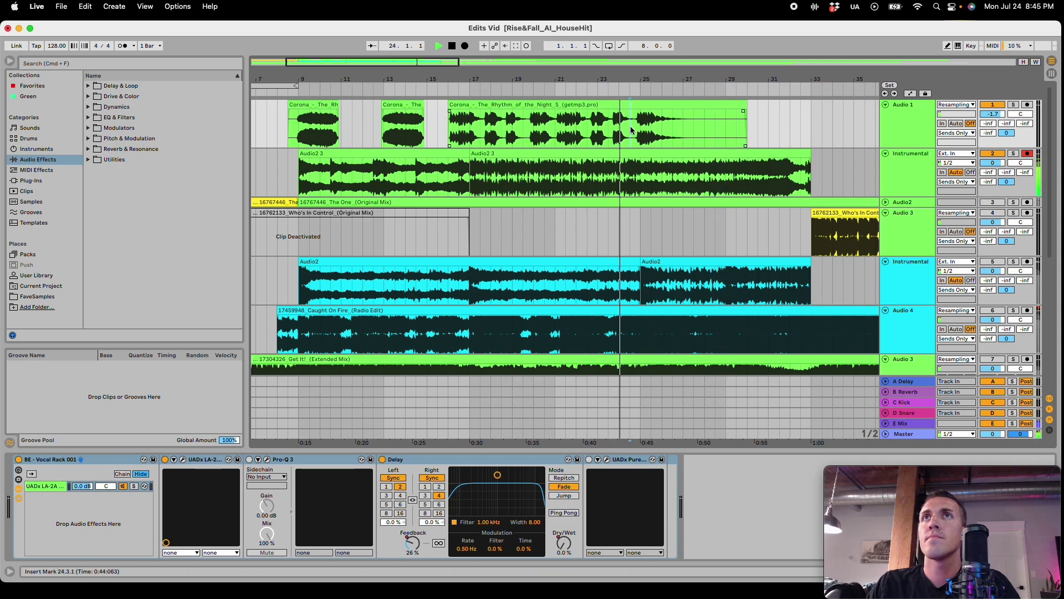
drag(626, 130, 656, 129)
click(652, 130)
key(space)
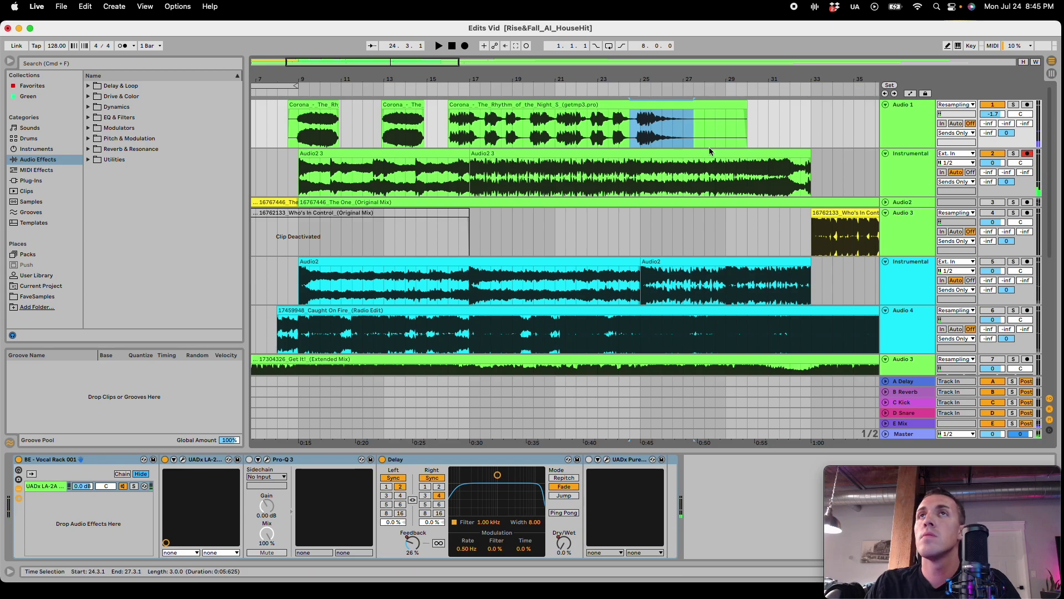
key(super+d)
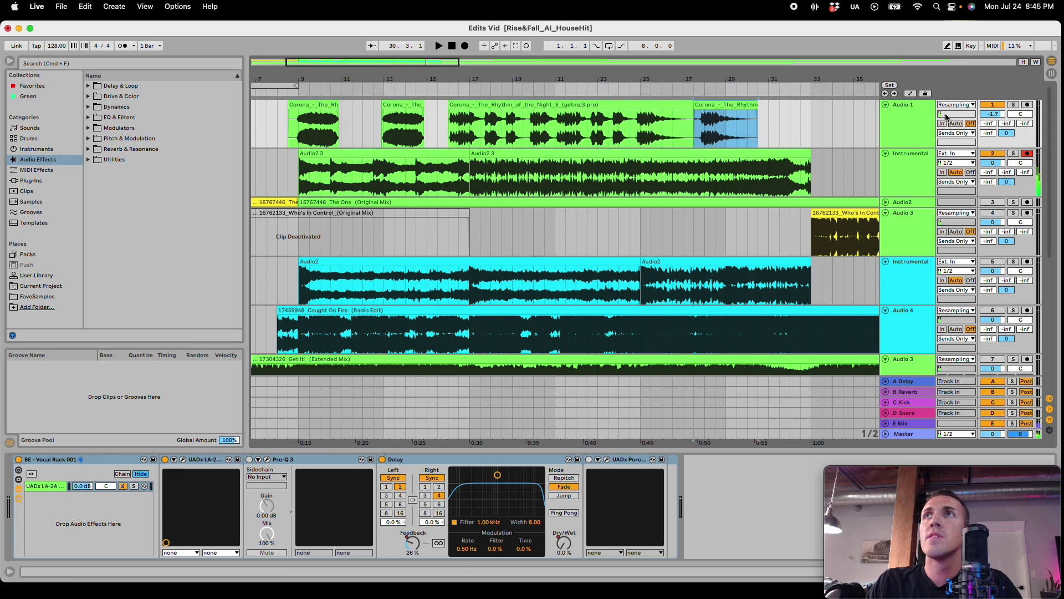
Step: Duplicate the acapella track and delete the long clip and ending phrase from the copy, keeping its first two phrases
click(941, 144)
key(super+d)
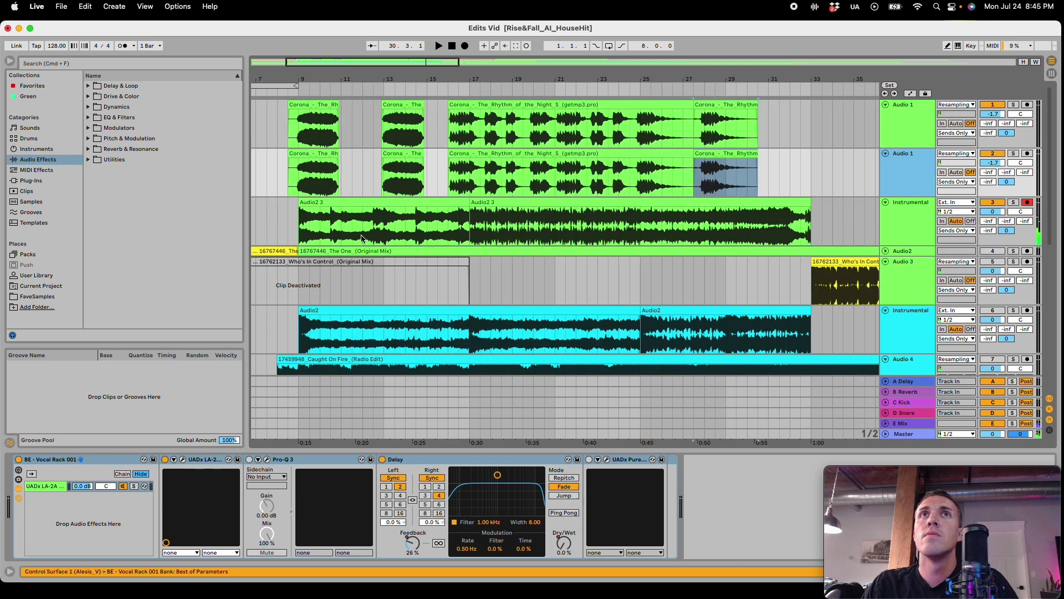
drag(781, 178, 443, 182)
key(Delete)
Step: Copy the duplicated vocal track's 8.3.1 to 17.1.1 section and paste it at 25.1.1 on the same track
click(440, 178)
drag(470, 172, 288, 175)
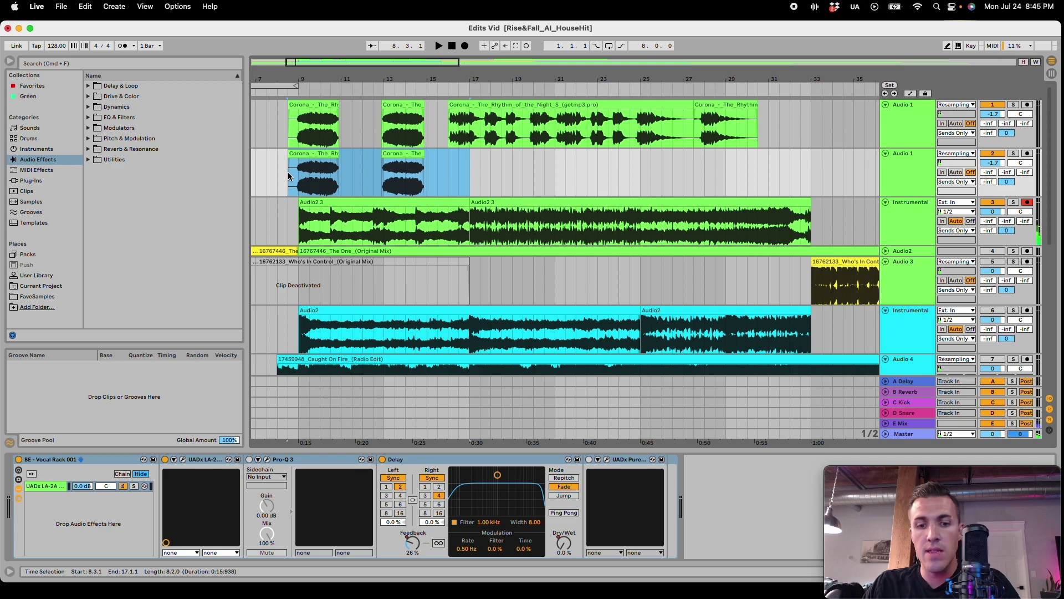
click(640, 167)
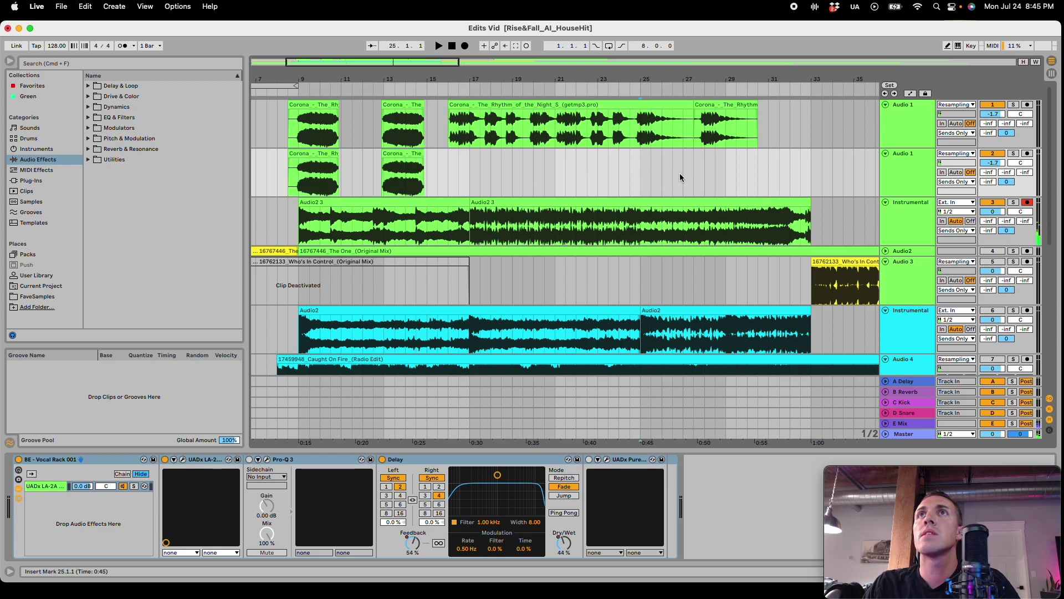
key(super+v)
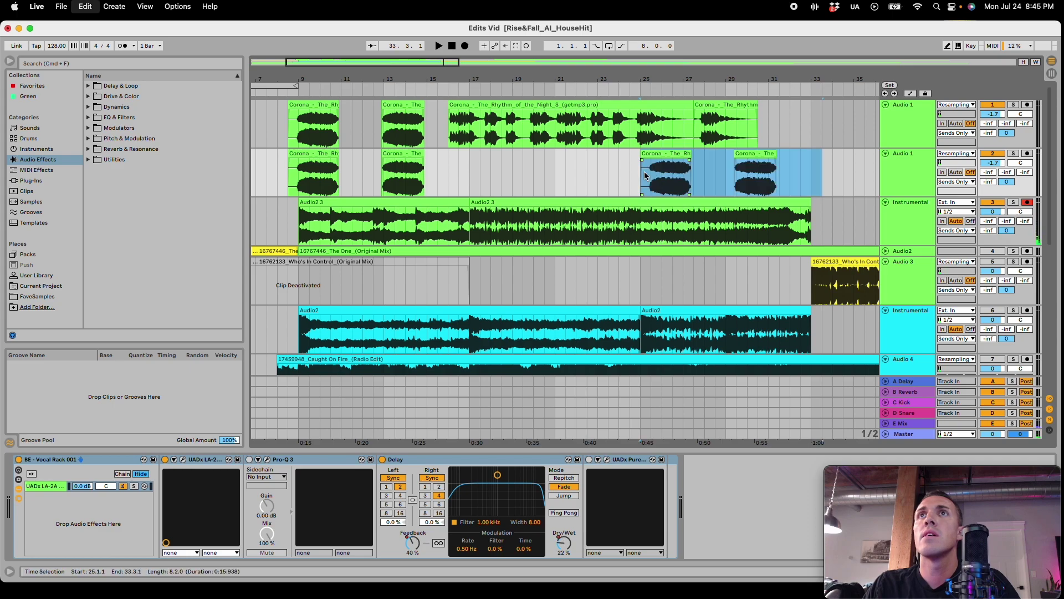
click(612, 176)
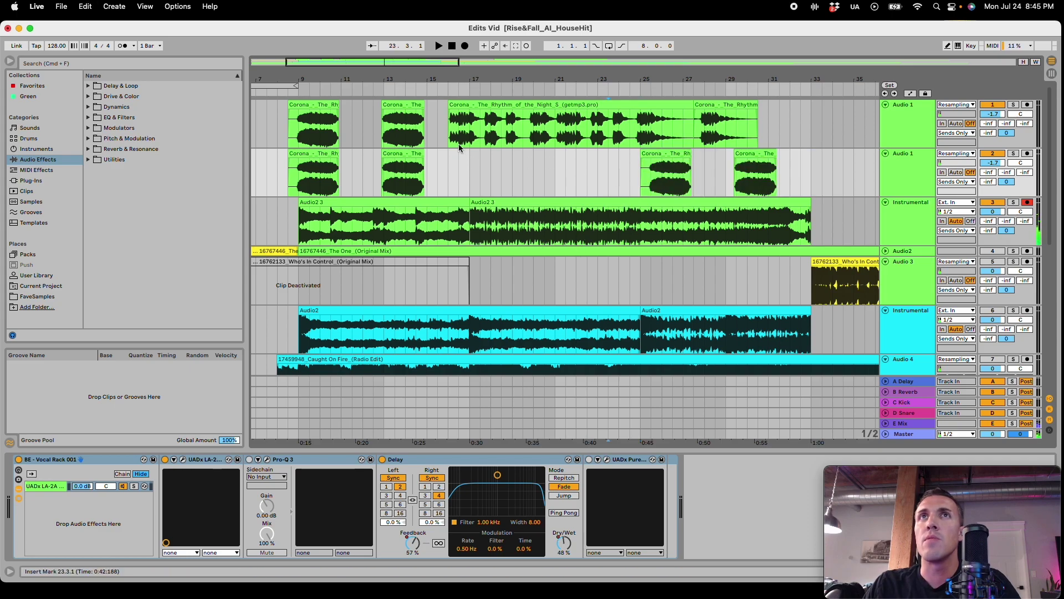
Step: Delete the two original phrase clips before 17.1.1 from the duplicated vocal track
drag(484, 161, 290, 161)
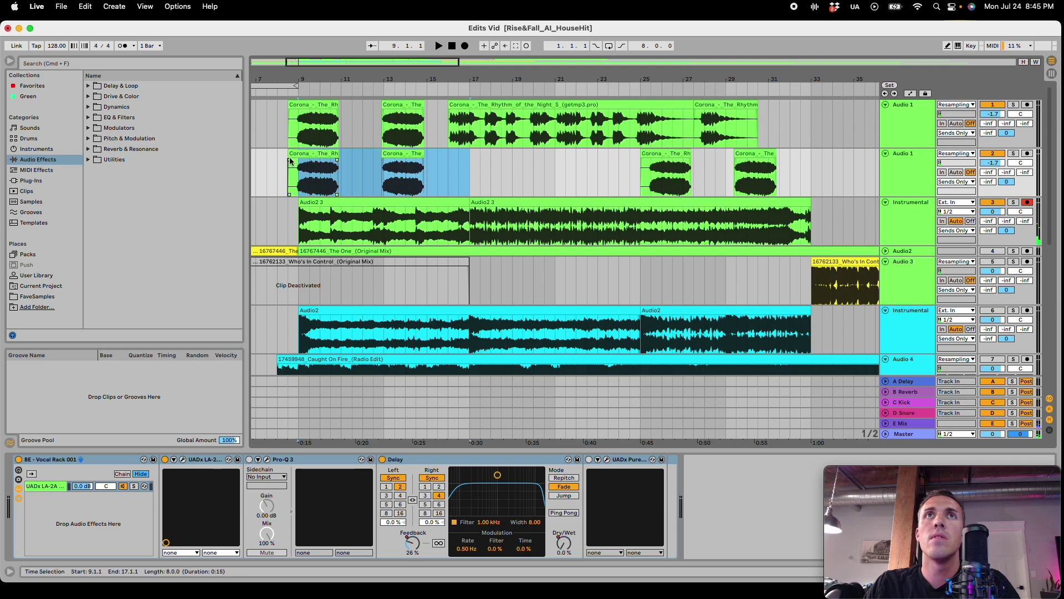
key(Delete)
drag(406, 182, 272, 180)
key(Delete)
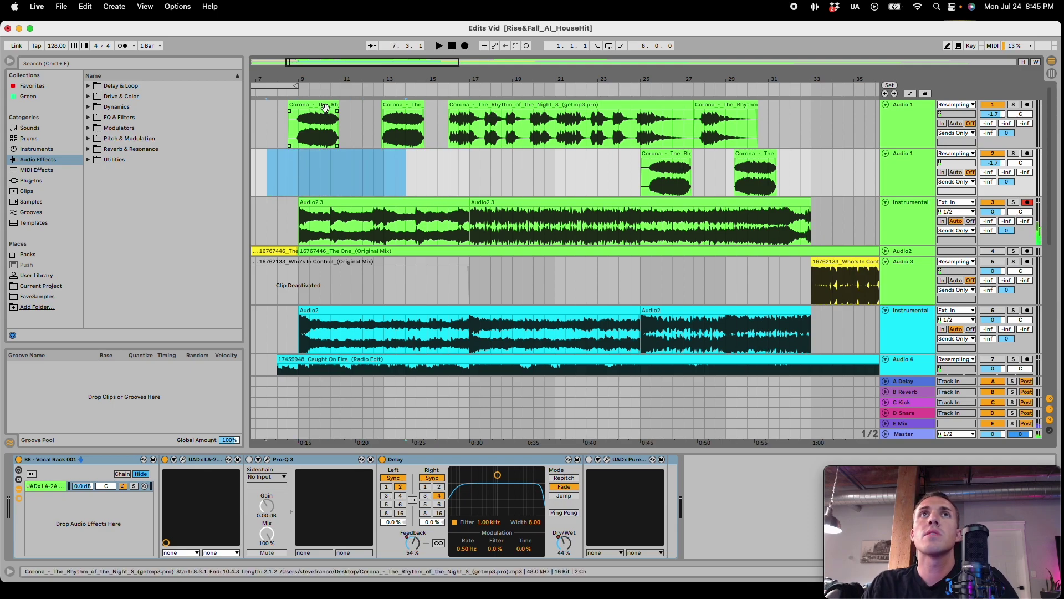
Step: Play the mashup from 8.3.1 and duplicate the acapella's 27.3.1 ending clip so the copy starts at 30.3.1
click(326, 106)
key(space)
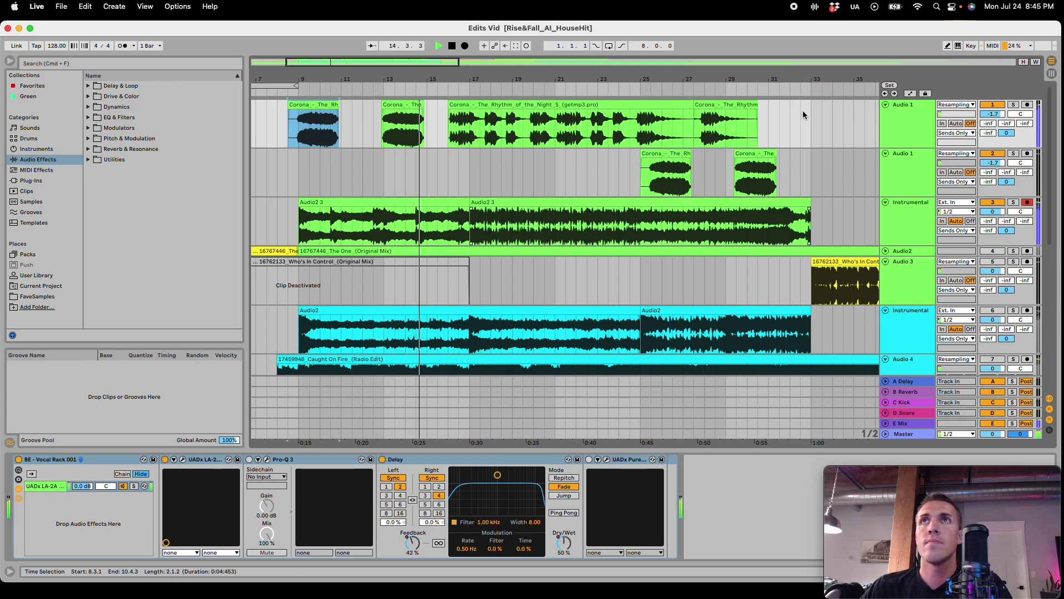
click(737, 104)
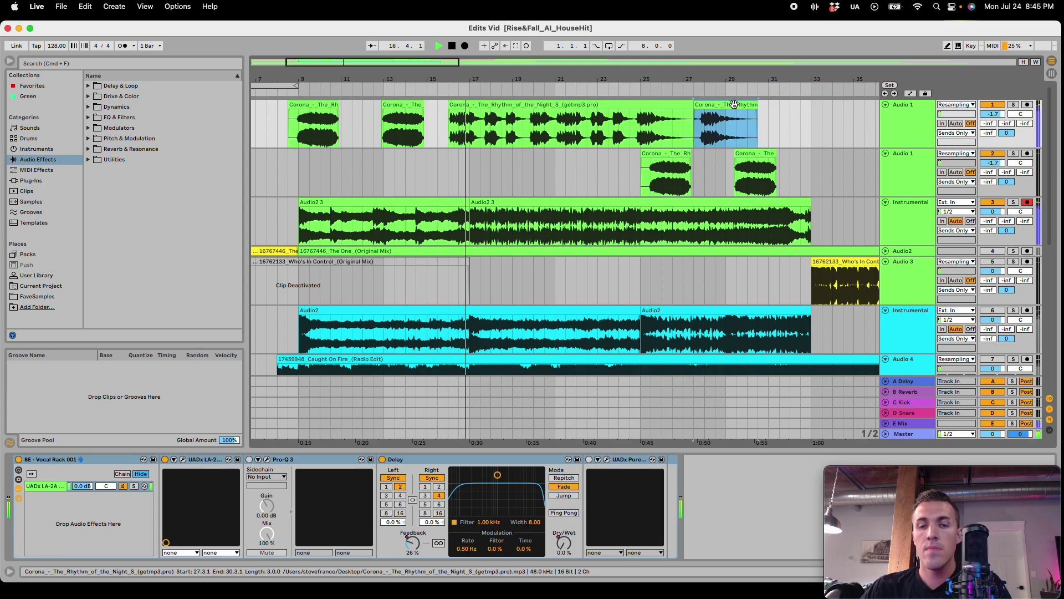
key(super+d)
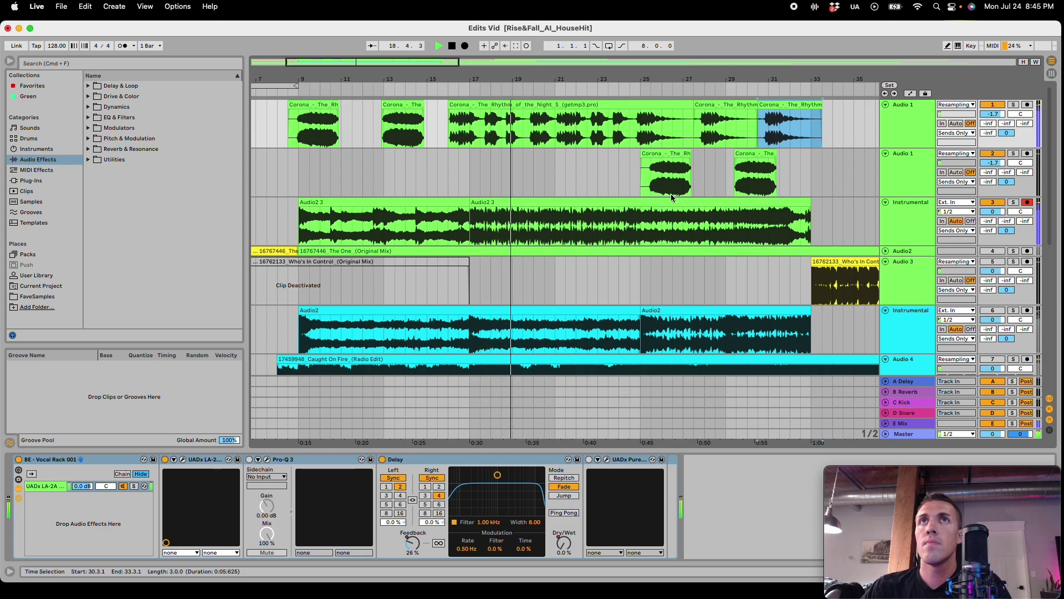
Step: Copy the acapella phrase from 18.3.1 to 19.3.1 and paste it at 32.1.1 on the duplicated vocal track
drag(502, 127, 522, 133)
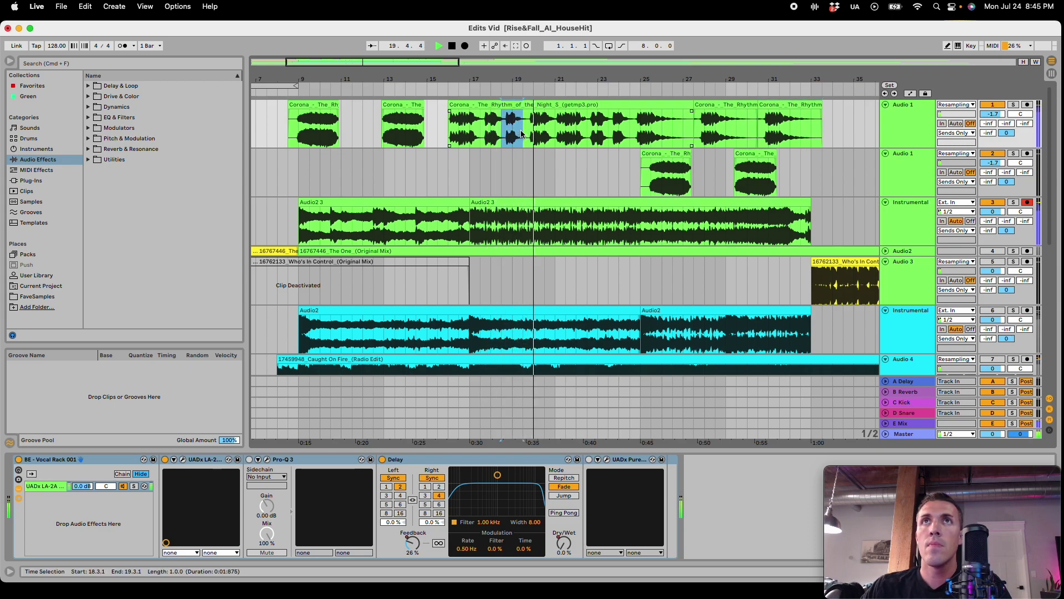
click(793, 138)
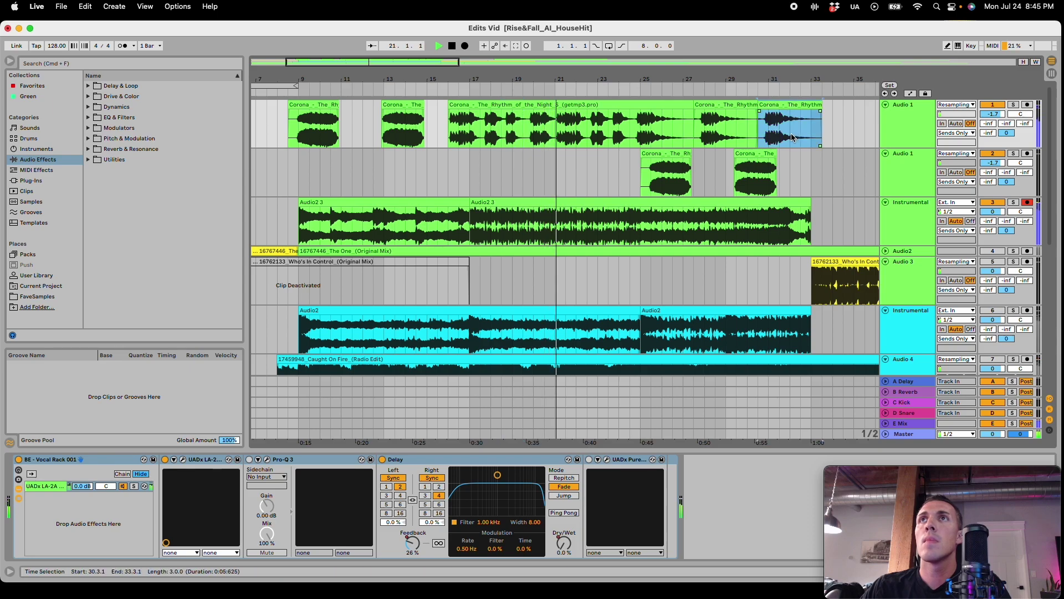
click(803, 162)
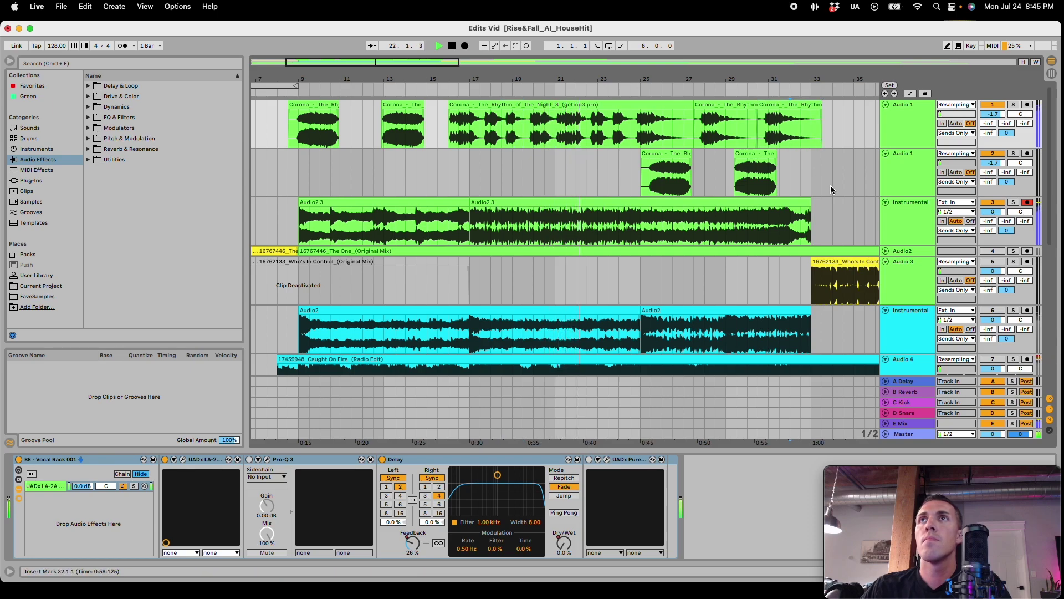
key(super+v)
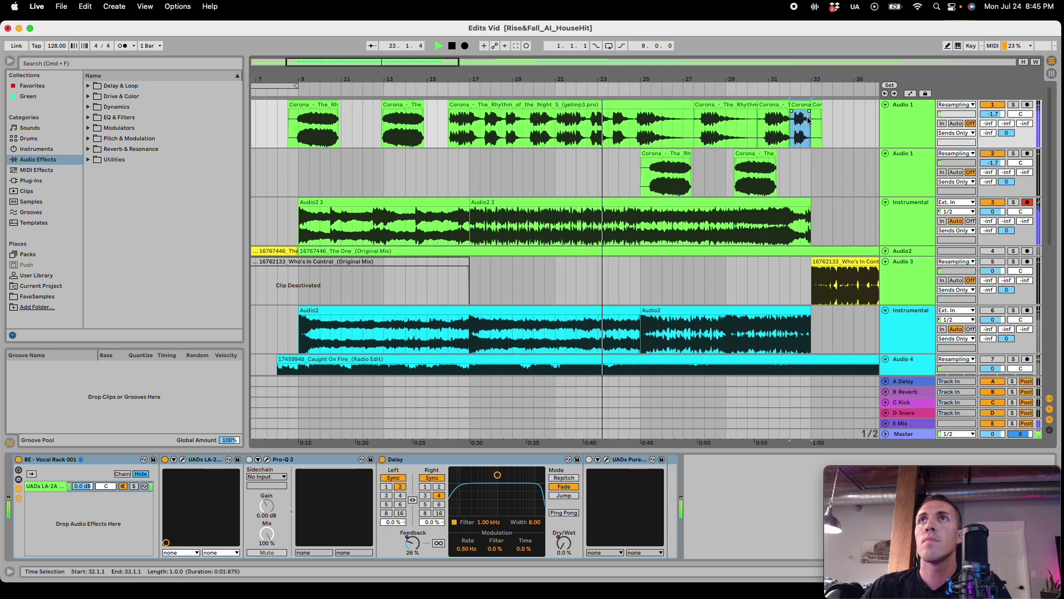
key(super+z)
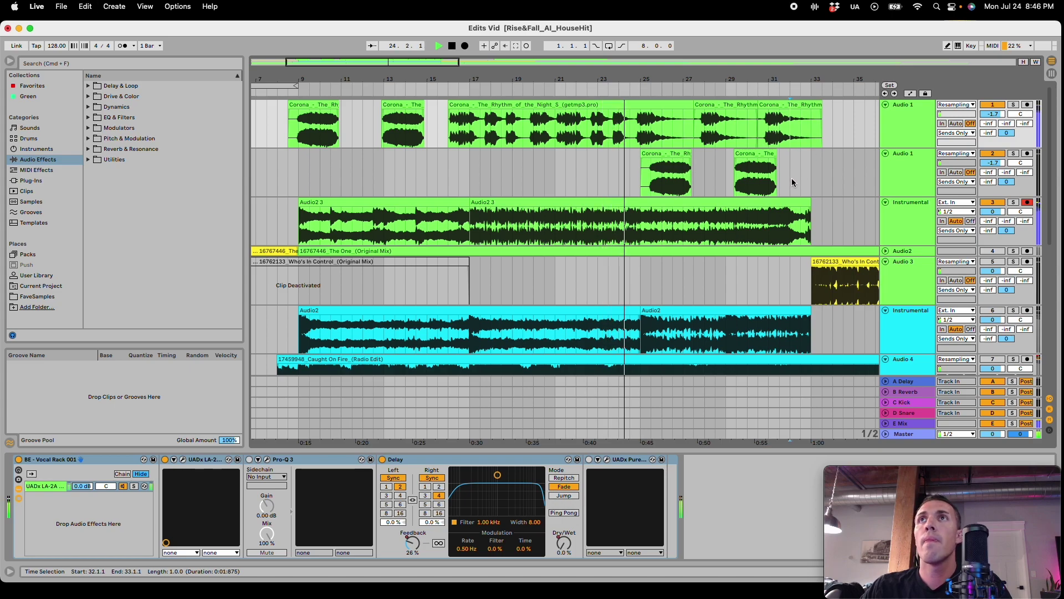
key(super+v)
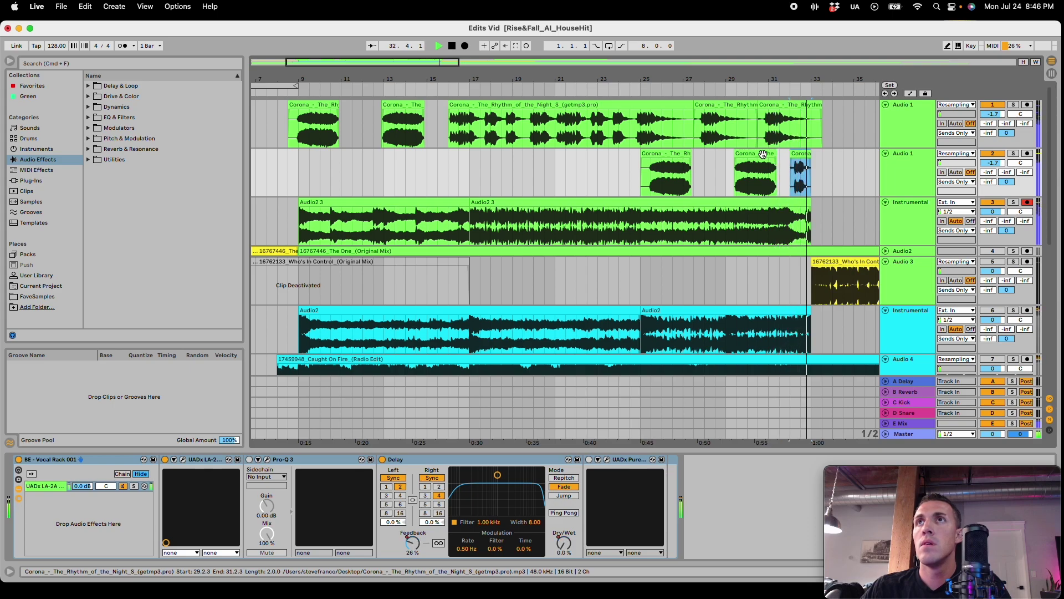
Step: Stop playback and move the duplicated vocal track's two longer phrase clips together to start at 24.3.1
key(space)
click(630, 186)
click(681, 176)
shift+click(752, 157)
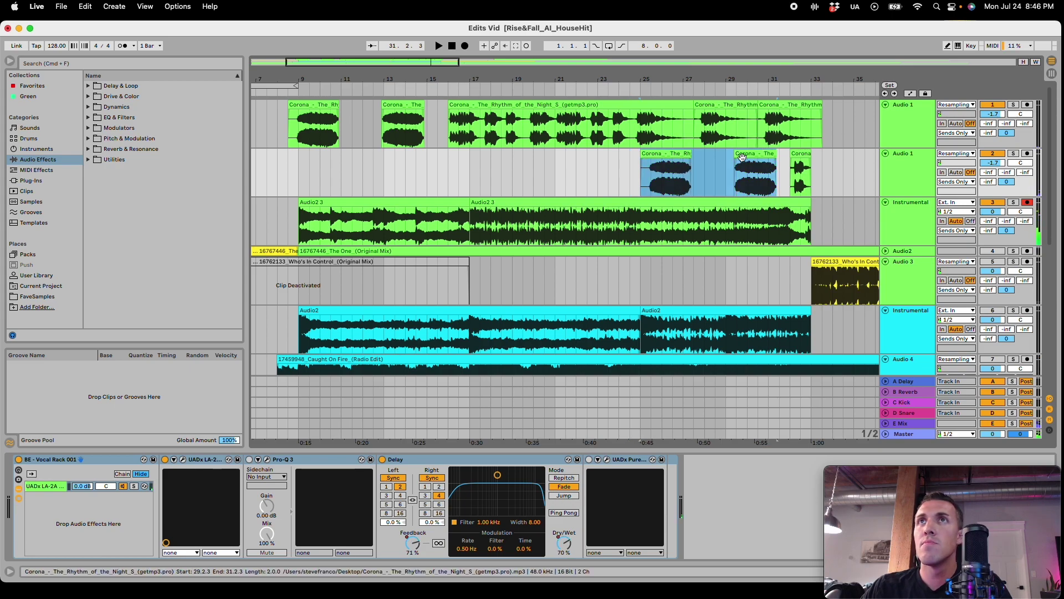
drag(664, 153, 654, 155)
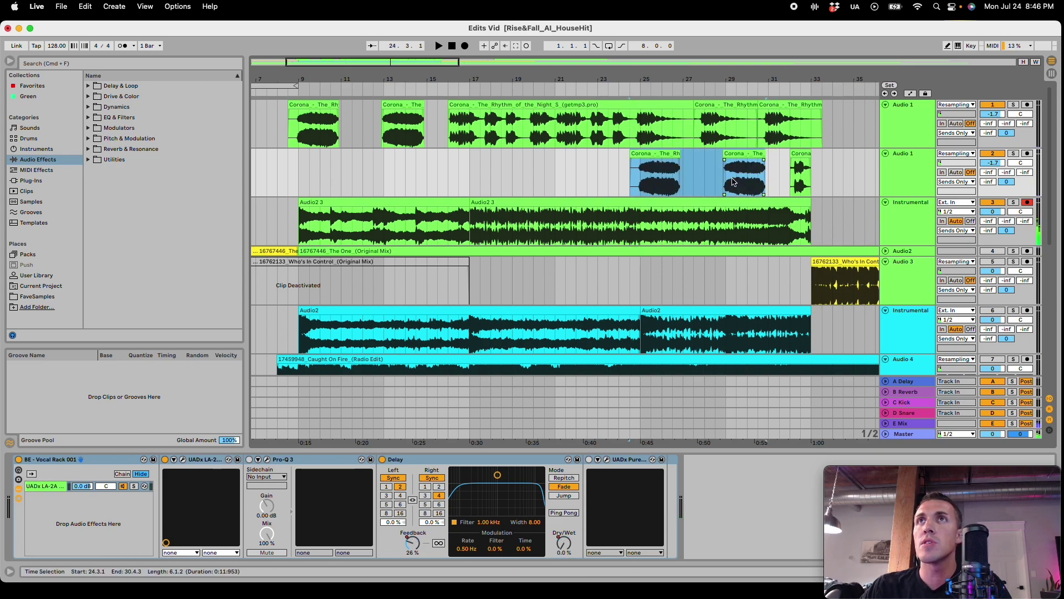
Step: Try lowering the clip gain of the two moved vocal phrases to 1.88 dB while playing from 24.3.1
key(shift+Tab)
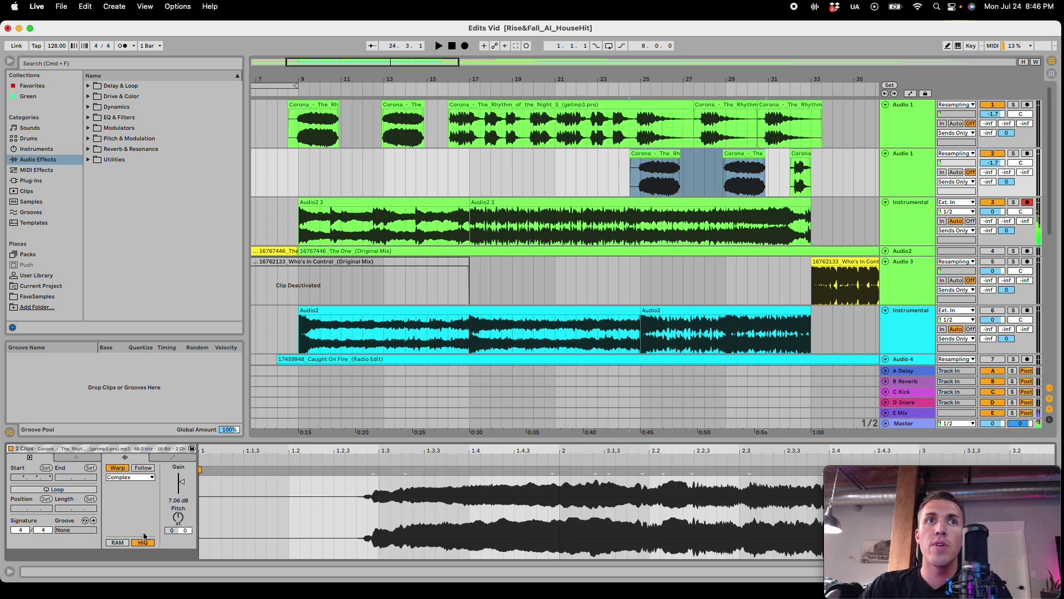
drag(185, 484, 185, 499)
key(space)
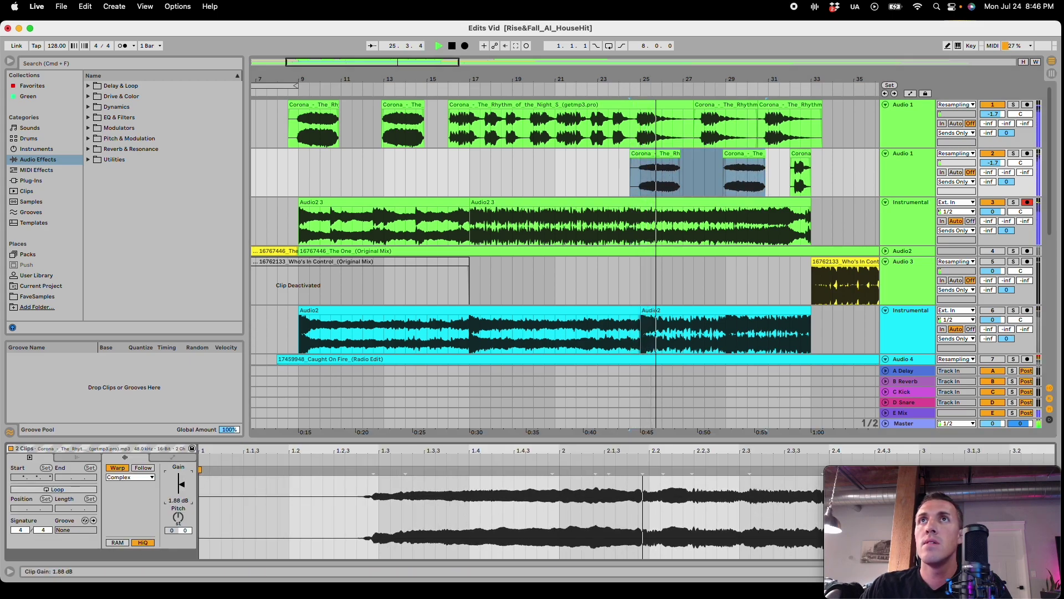
key(super+z)
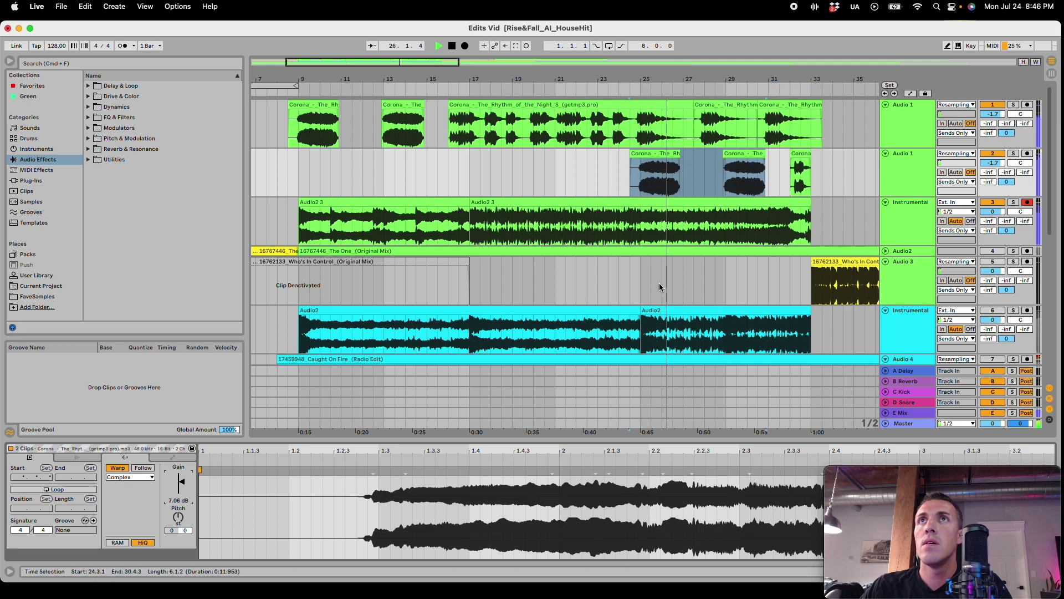
Step: Split the long acapella clip at 24.3.1, move the three ending clips to start at 26.3.1, and play them
click(636, 136)
key(space)
key(super+e)
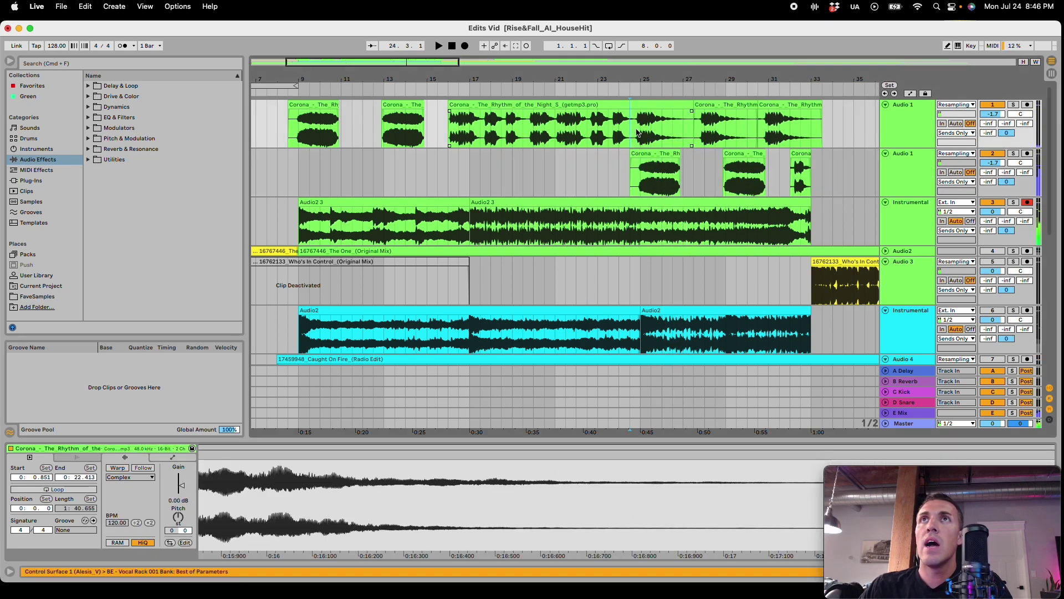
click(771, 104)
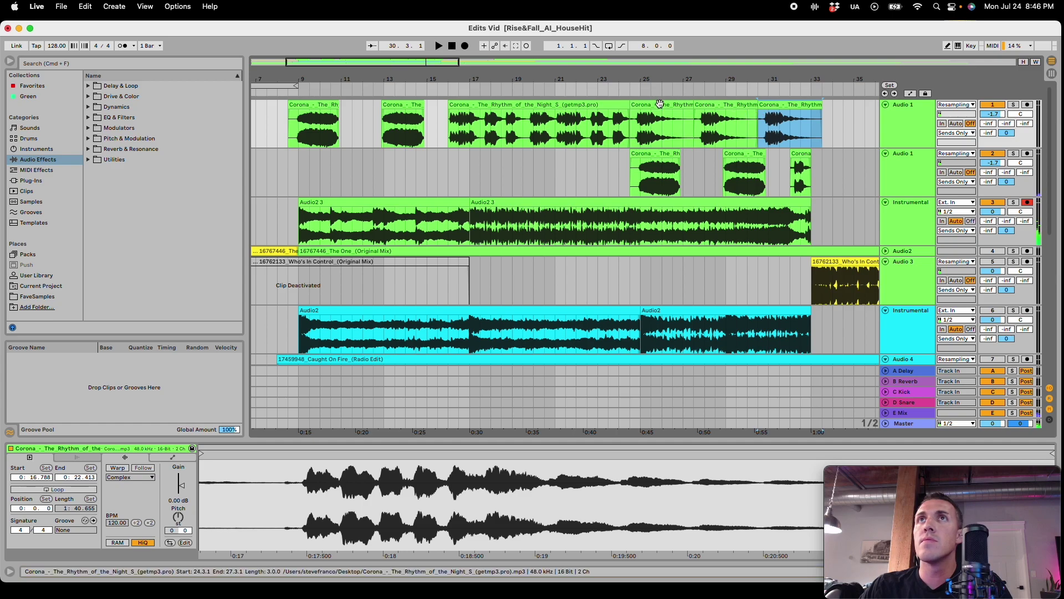
shift+click(655, 104)
drag(655, 104, 710, 120)
key(space)
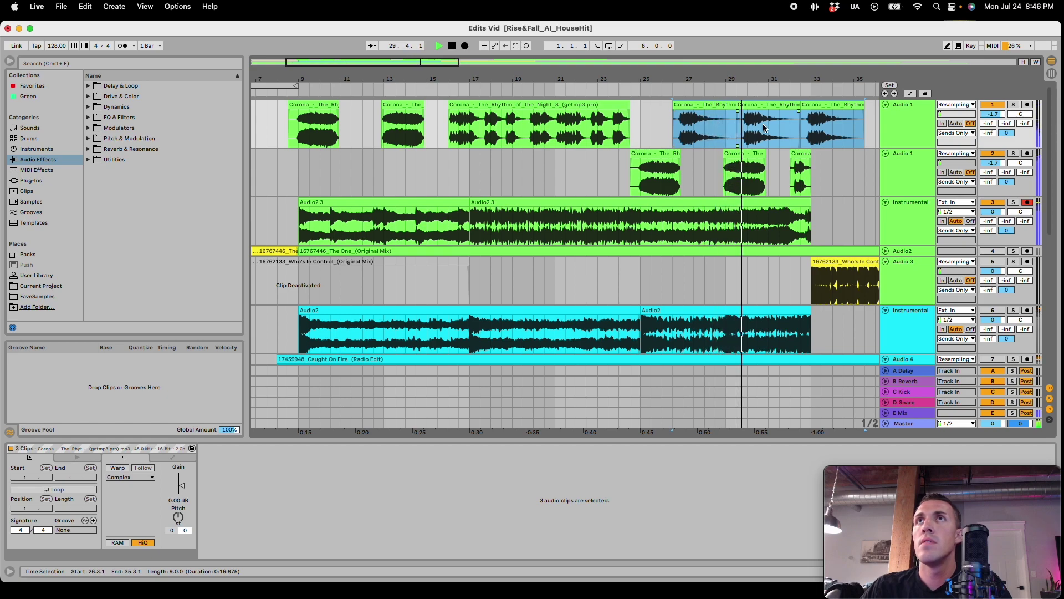
Step: Deactivate the duplicated vocal track's phrase clip at 28.4.3 and set the insert mark at 24.3.1 on that track
key(space)
click(755, 153)
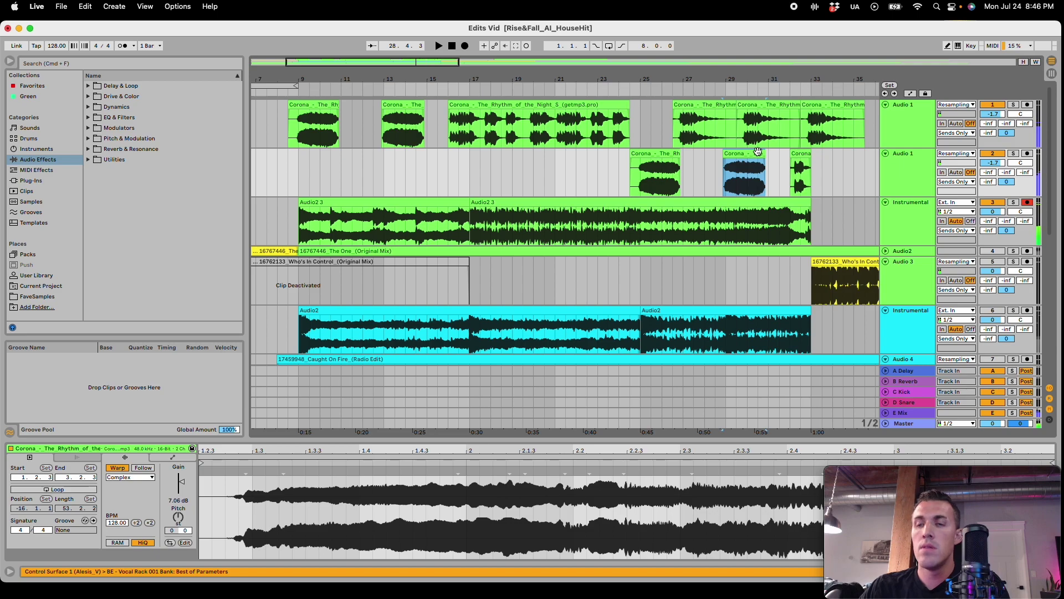
key(0)
click(613, 171)
click(635, 179)
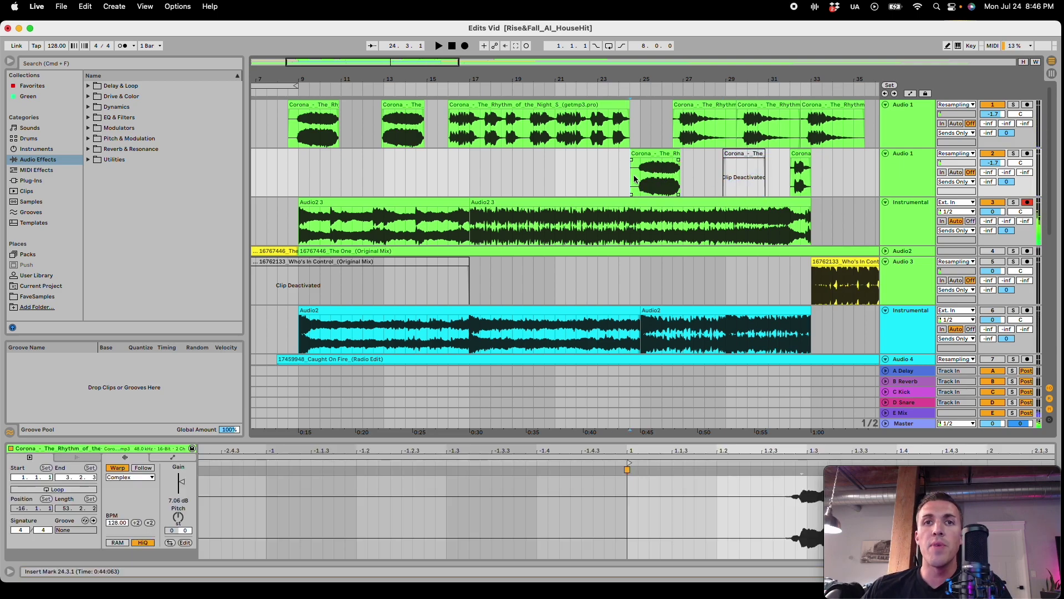
click(628, 173)
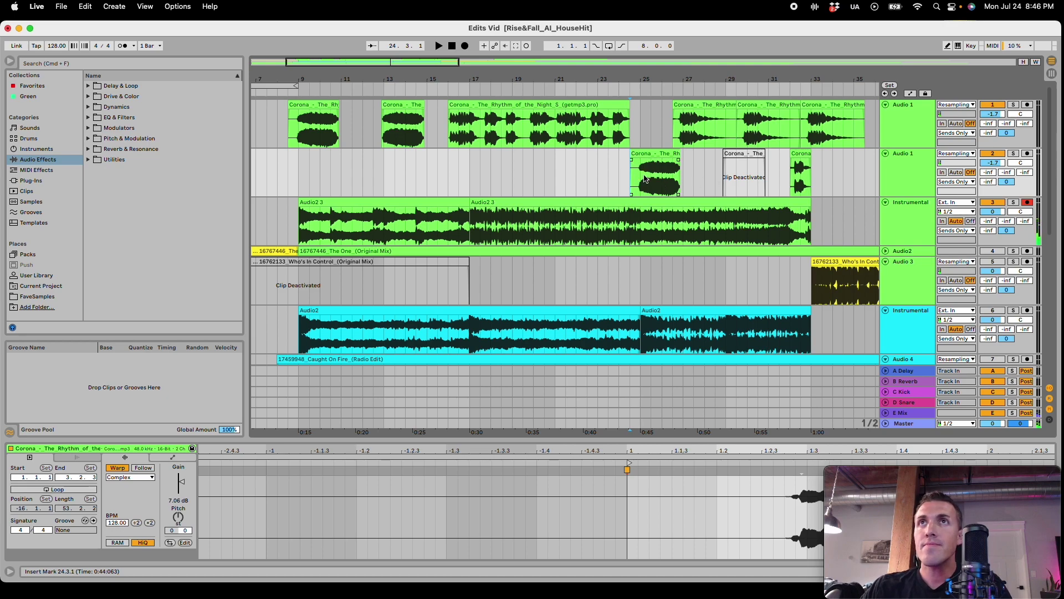
Step: Play from 24.3.1, undo the recent split and clip moves, and deactivate the duplicated vocal track's phrase at 24.3.1
key(space)
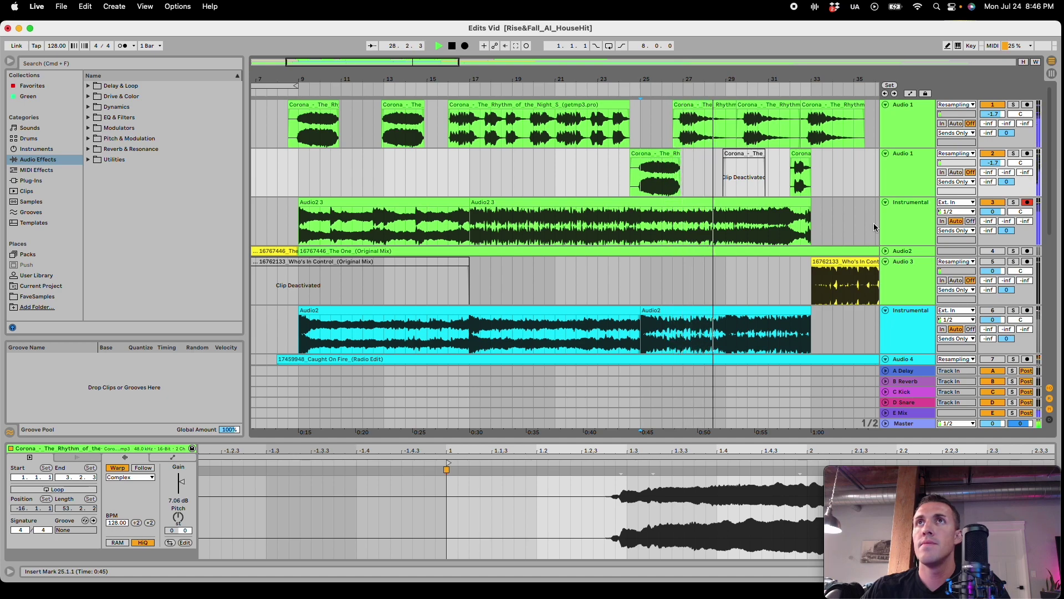
key(super+z)
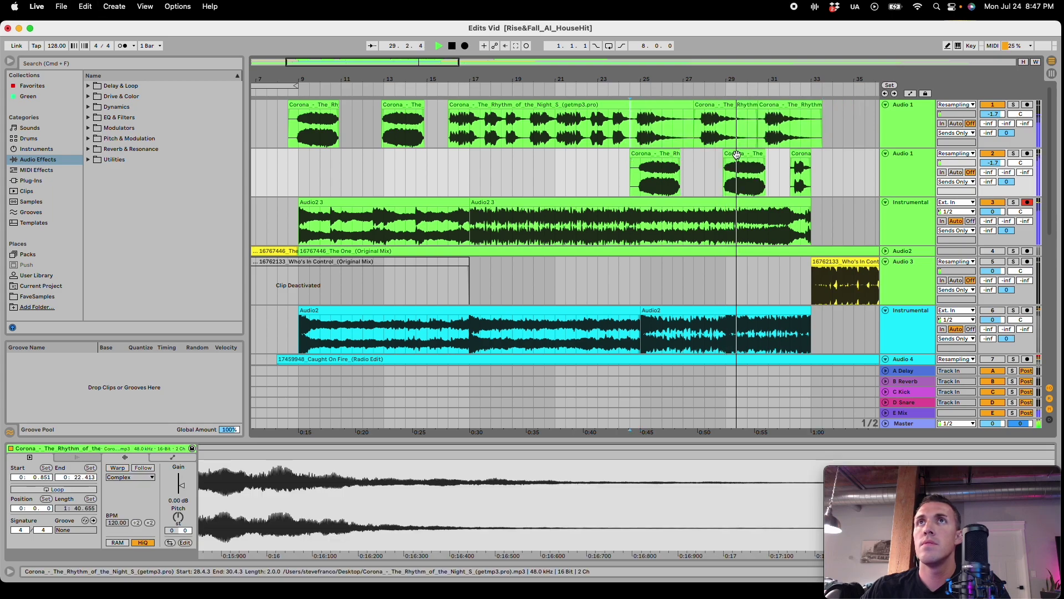
click(658, 154)
key(0)
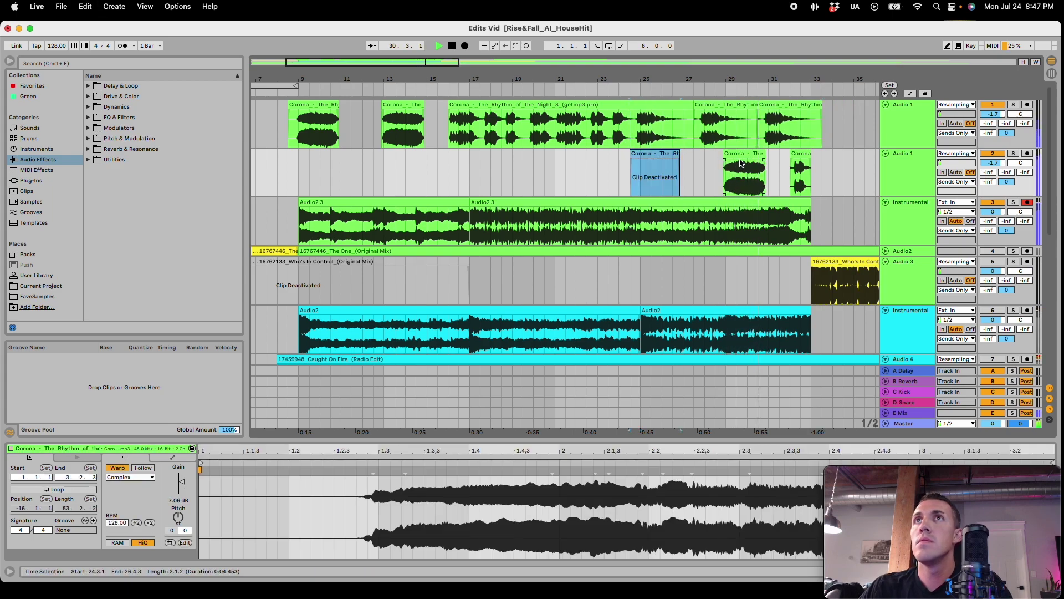
Step: Move the duplicated vocal track's second phrase one bar earlier to start at 27.4.3 and activate the upper Audio 3 track
click(742, 164)
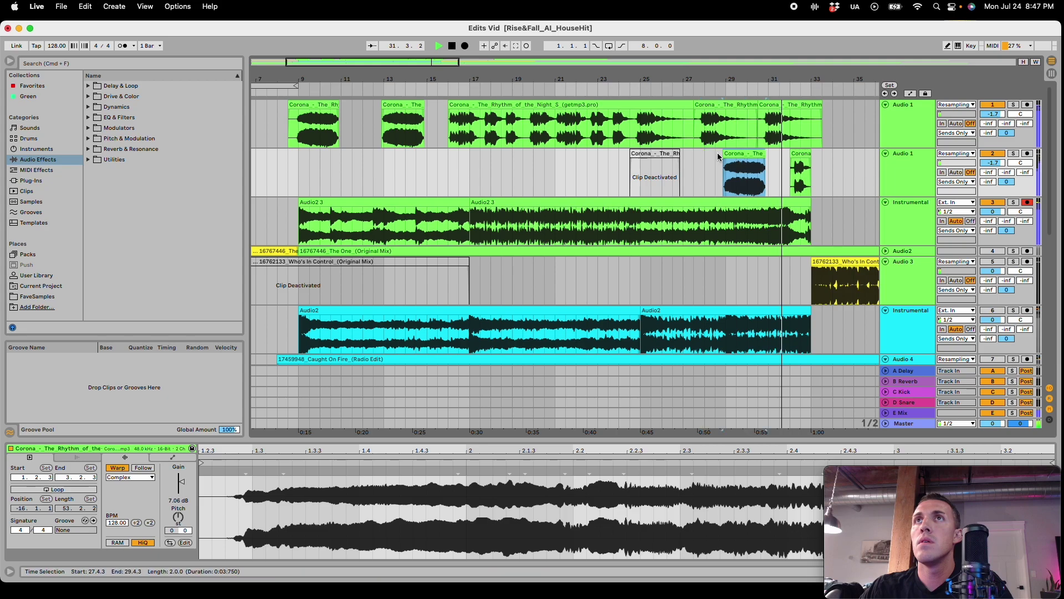
drag(752, 154, 723, 164)
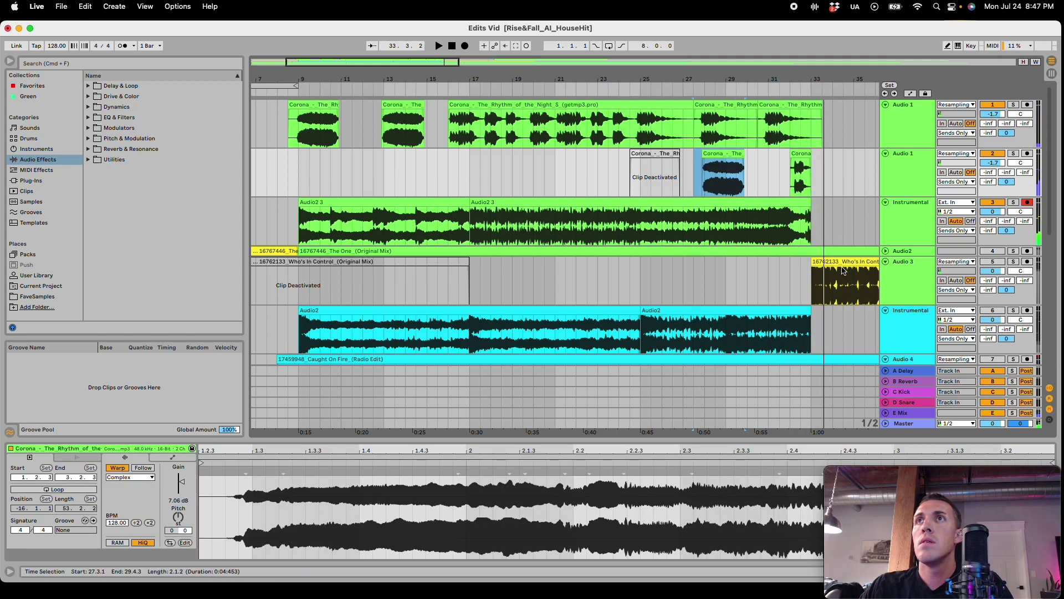
click(1003, 262)
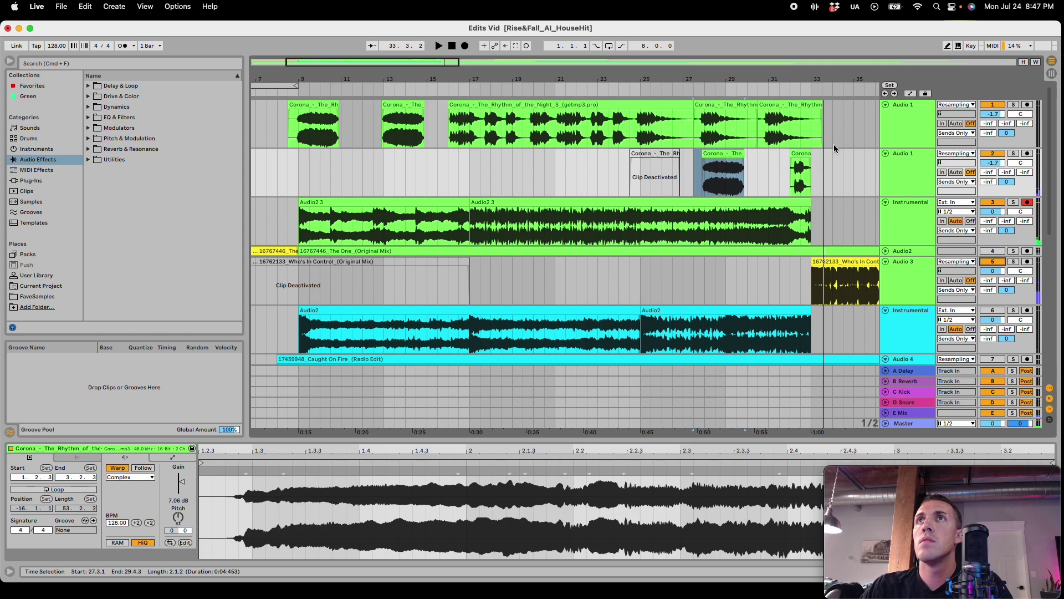
Step: Play from 31.1.1 and try trimming the main vocal track's last phrase before bar 33 to end at 32.1.1
click(771, 160)
key(space)
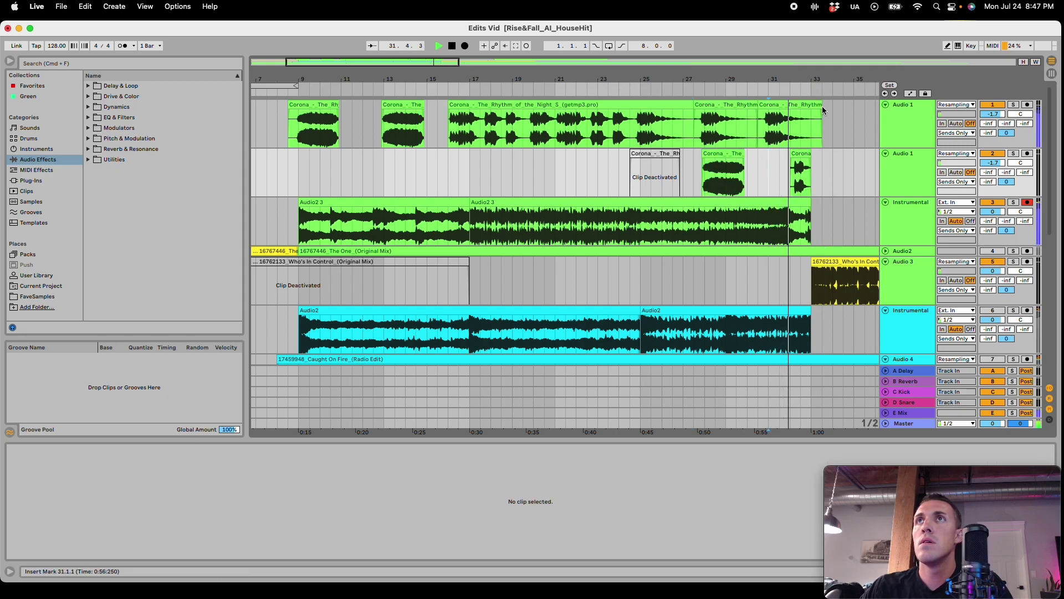
drag(822, 105, 790, 105)
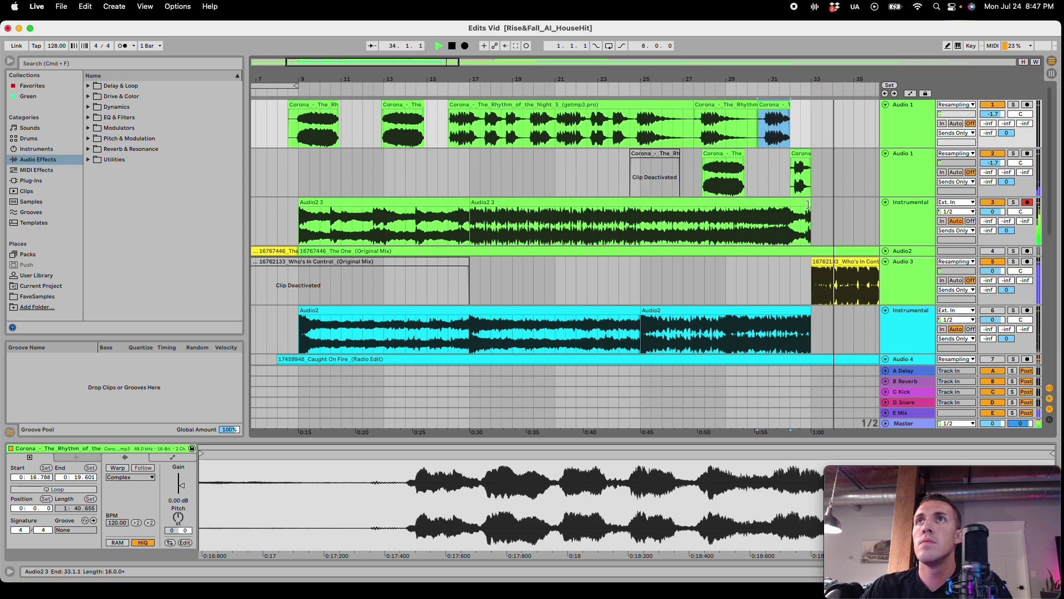
Step: Play the arrangement from 17.1.1 and deactivate the duplicated vocal track's phrase at 27.4.3
click(466, 164)
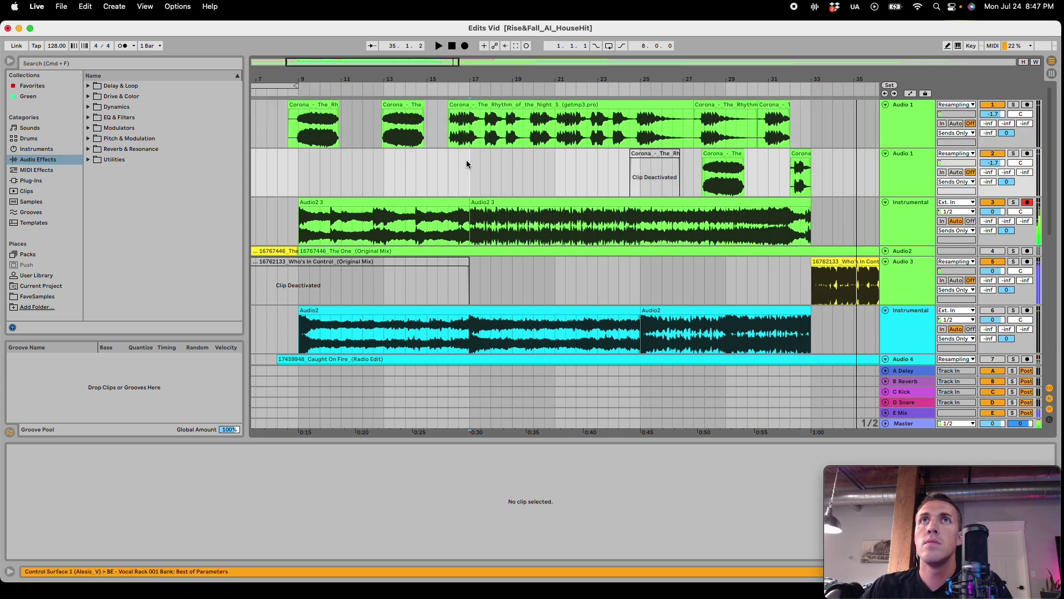
click(319, 106)
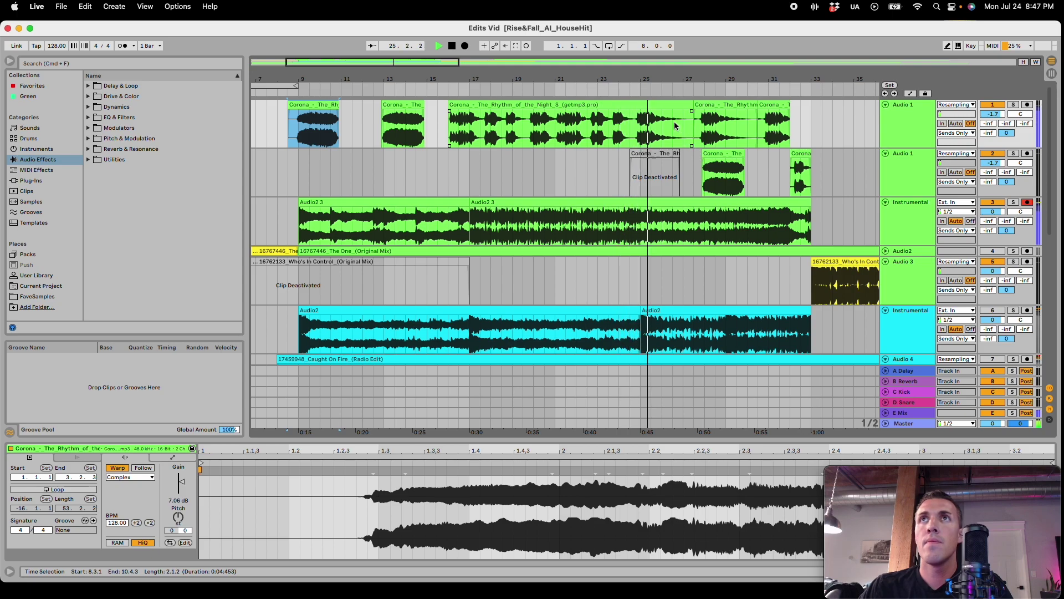
click(731, 155)
key(0)
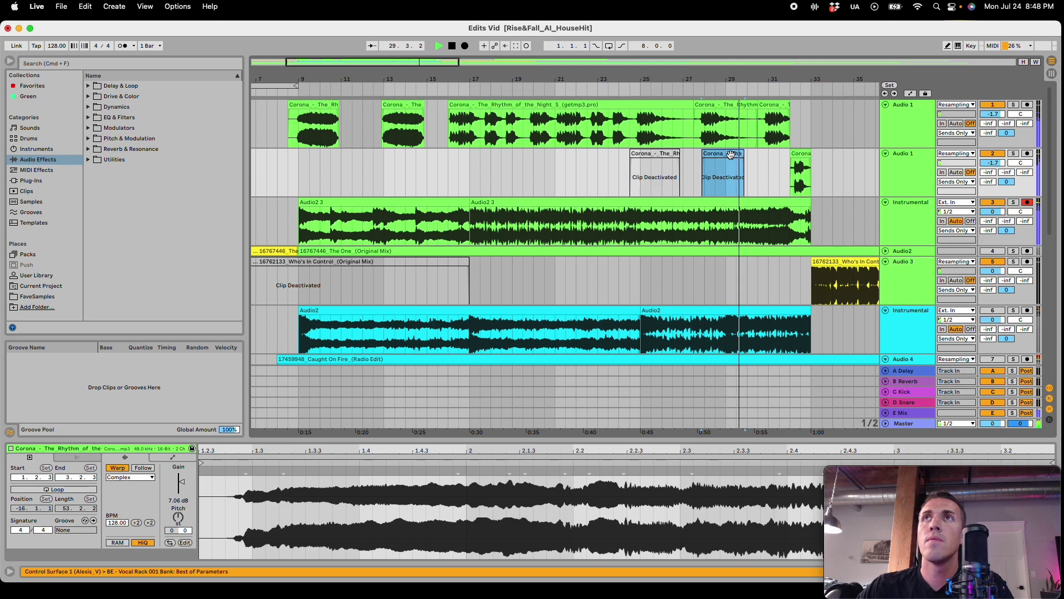
Step: Extend the main vocal's trimmed phrase to about bar 33.3 and shorten the second Audio2 3 clip to end at 32.3.1
drag(790, 105, 823, 106)
click(806, 204)
drag(806, 203, 783, 211)
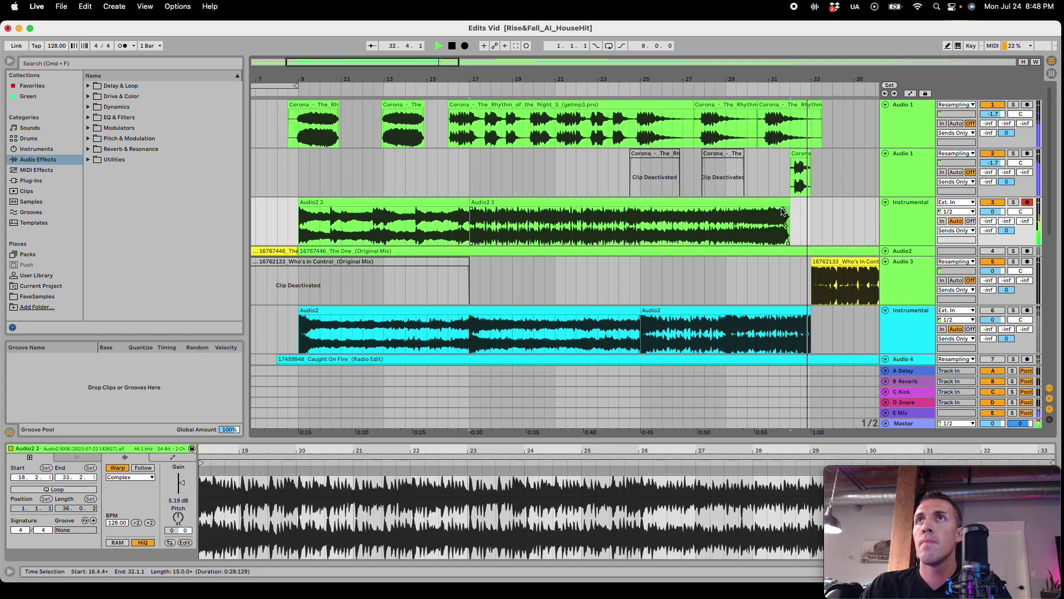
drag(784, 211, 796, 205)
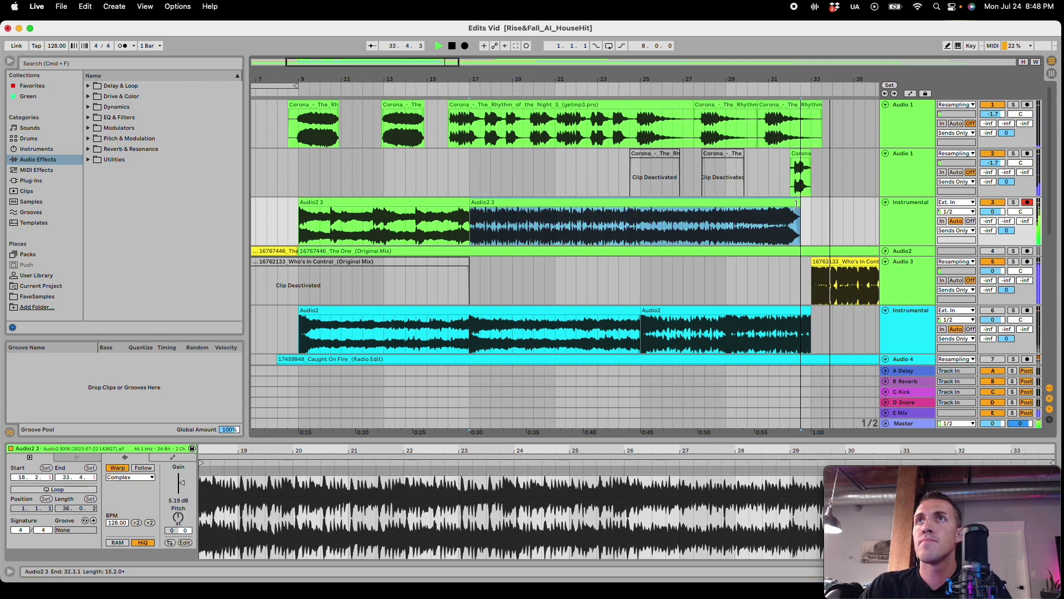
Step: Play from about 24.1.1 and reactivate the duplicated vocal track's phrase at 24.3.1
click(620, 169)
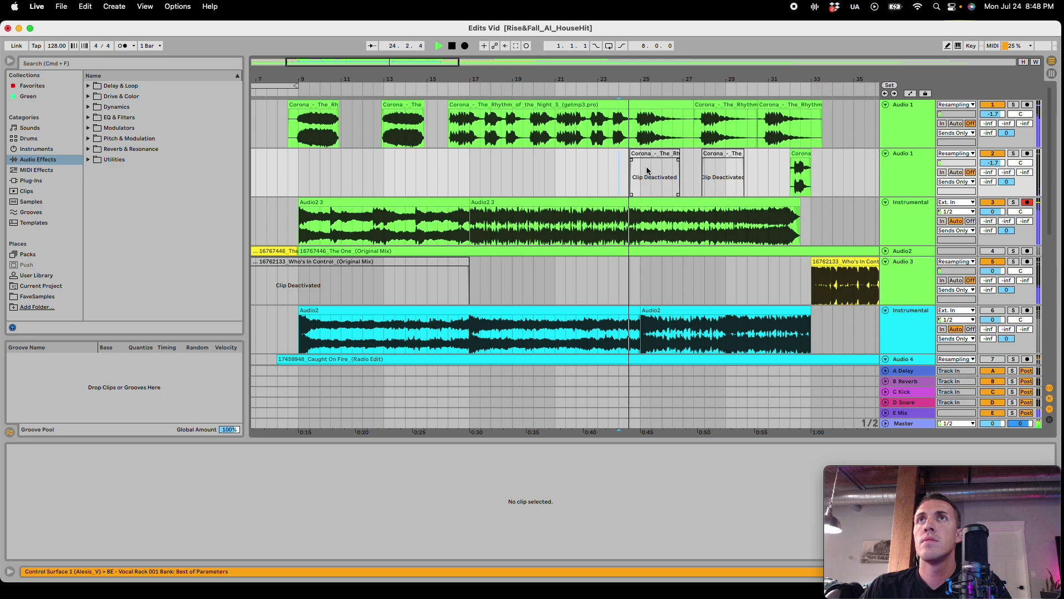
click(651, 153)
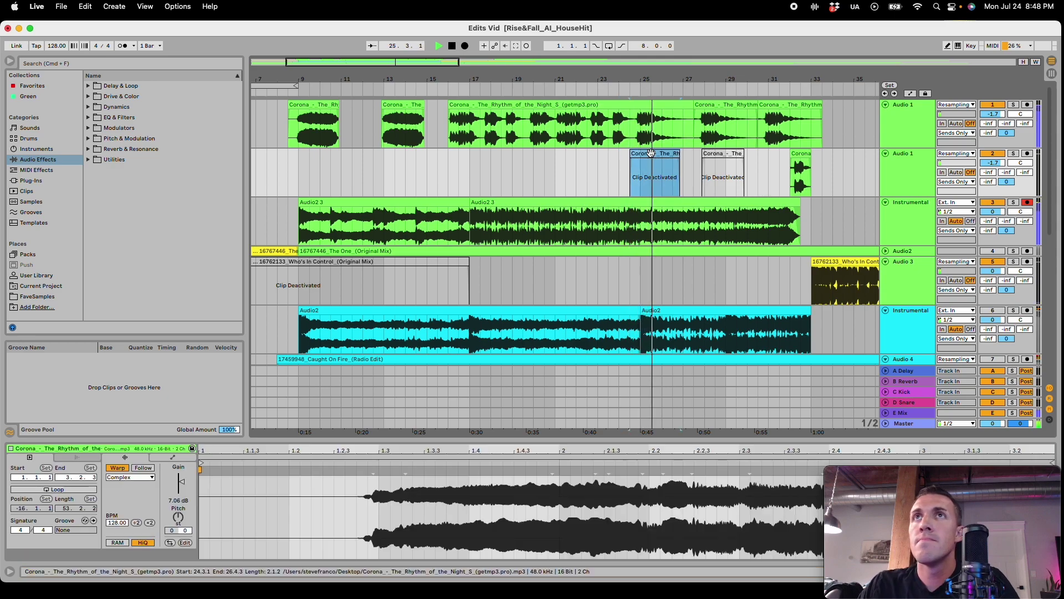
key(0)
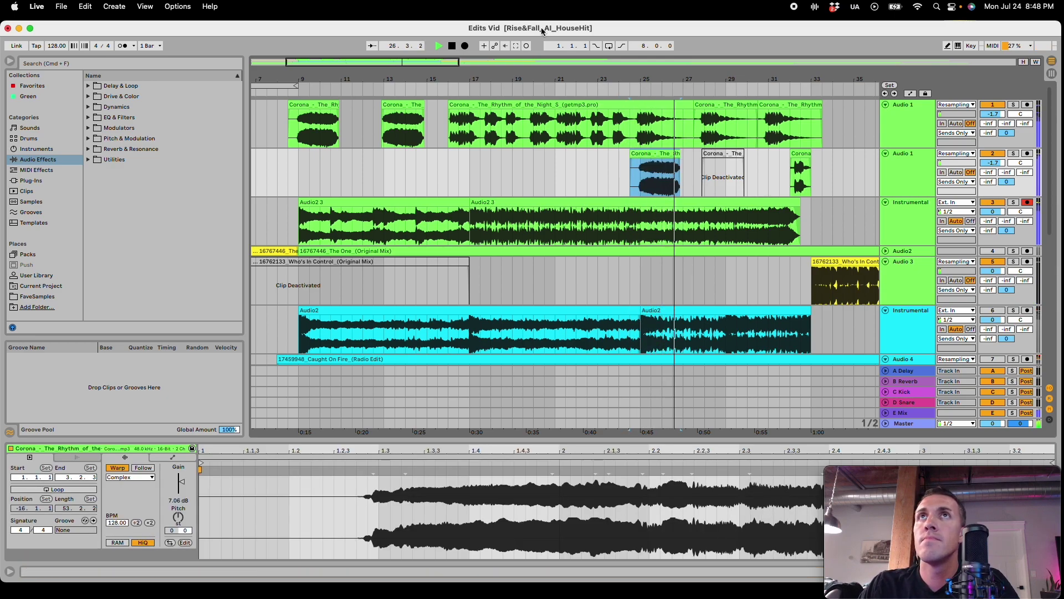
Step: Show automation, draw a track-volume dip with a curved rise over the duplicated track's phrase at 24.3.1, and play it
drag(440, 61, 418, 105)
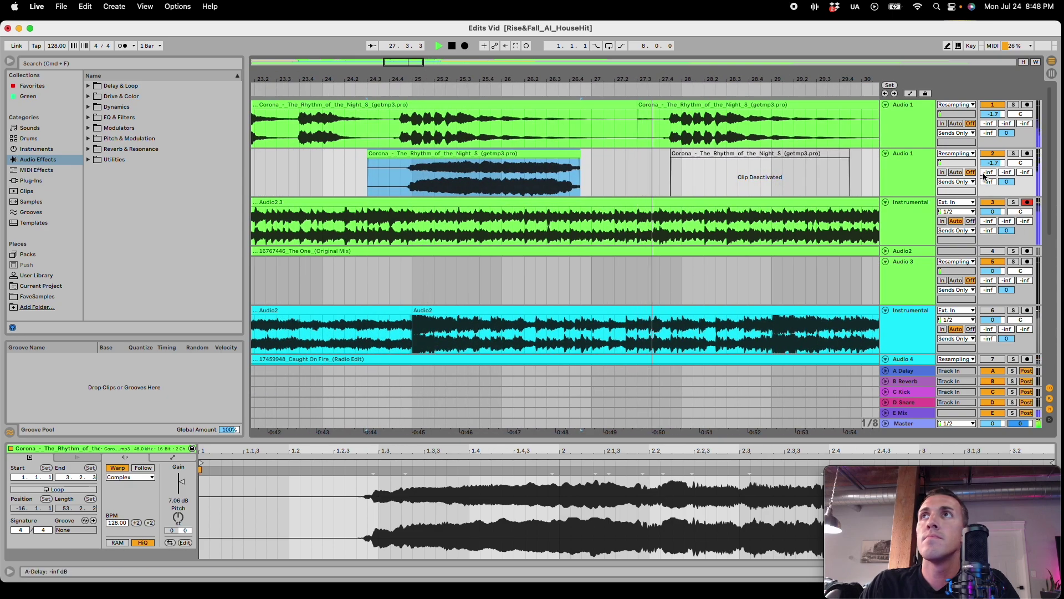
key(a)
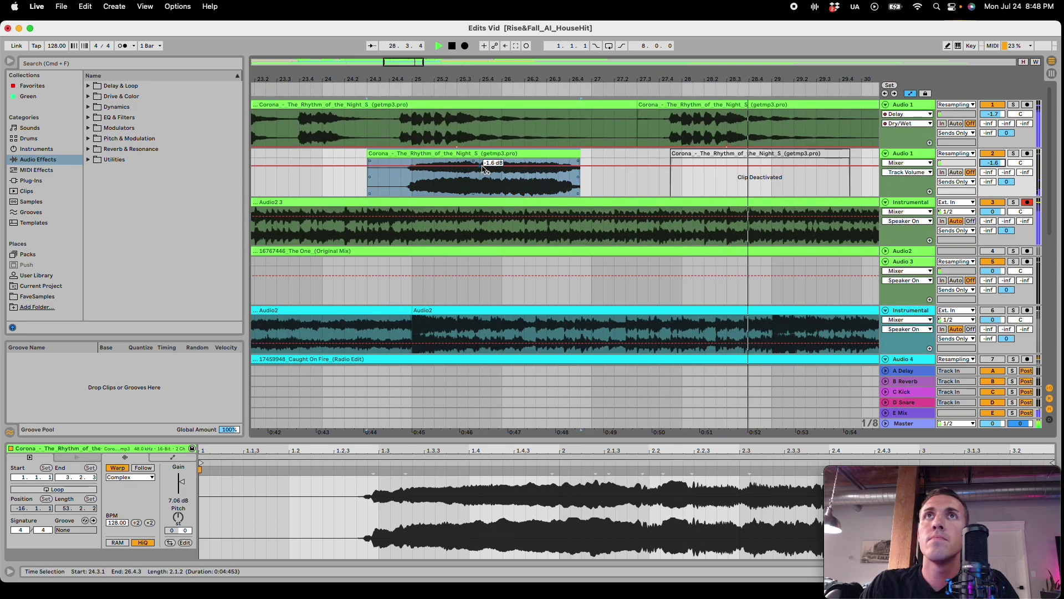
click(394, 166)
drag(401, 167, 400, 195)
key(space)
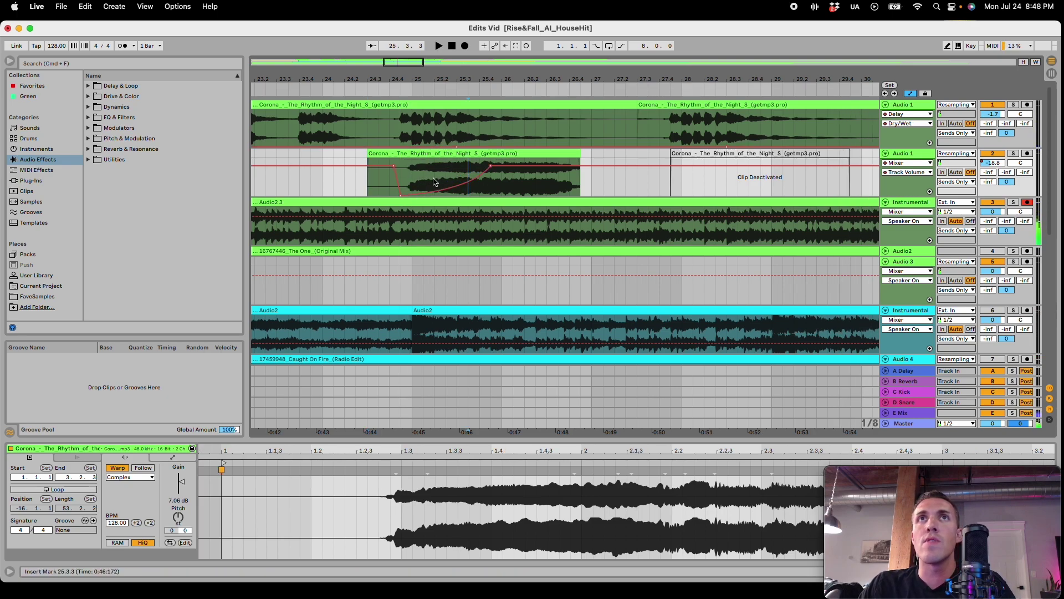
click(407, 173)
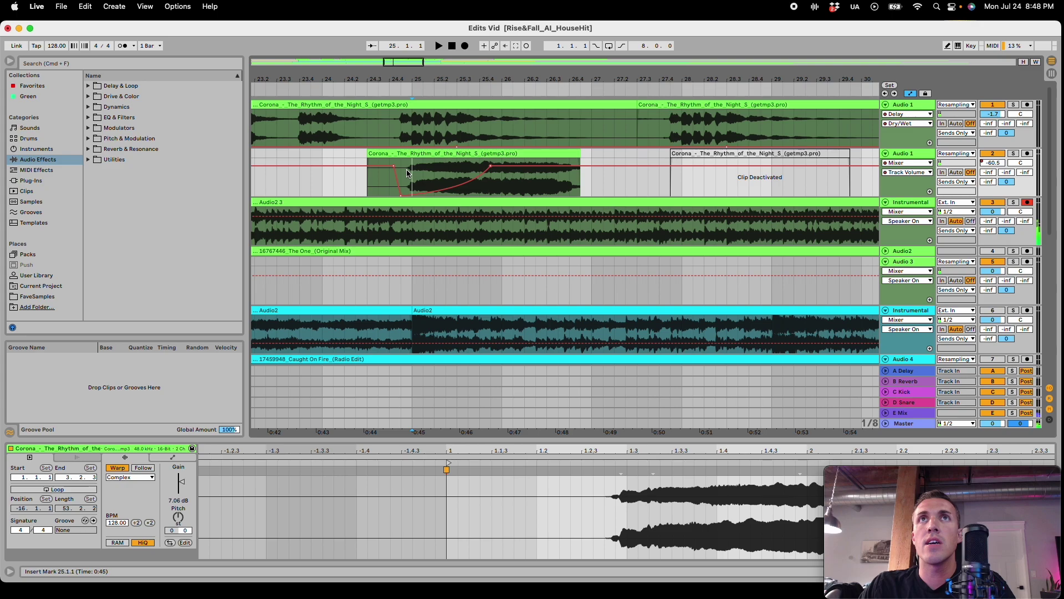
click(401, 137)
key(space)
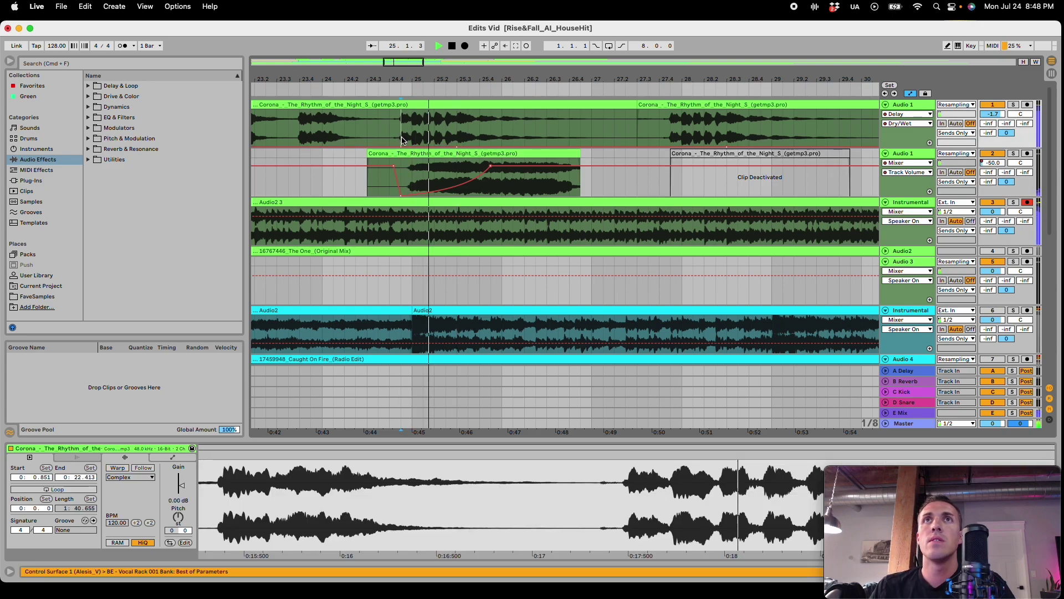
Step: Reshape the volume rise into a straight ramp ending at -10.0 dB near the phrase's end while auditioning it
click(491, 167)
click(446, 172)
key(space)
key(space)
mouse_move(559, 167)
mouse_down()
mouse_move(581, 169)
mouse_move(569, 174)
mouse_up()
drag(536, 79, 439, 62)
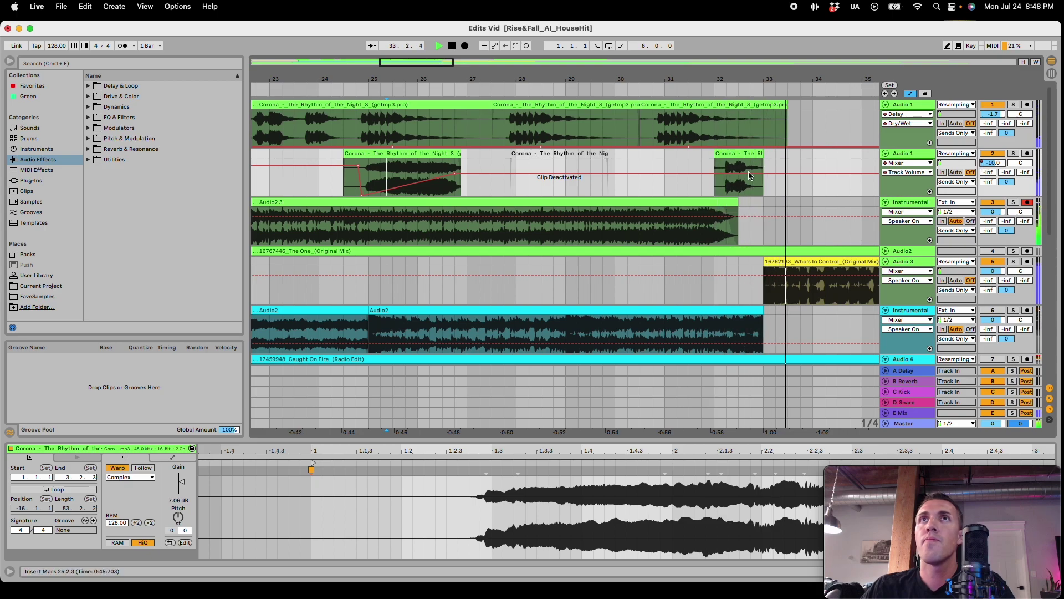
Step: Add a volume breakpoint at 31.3.1 on the duplicated vocal track, set it to -1.7 dB, and play the ending phrase
right_click(687, 172)
click(702, 184)
drag(688, 173, 695, 165)
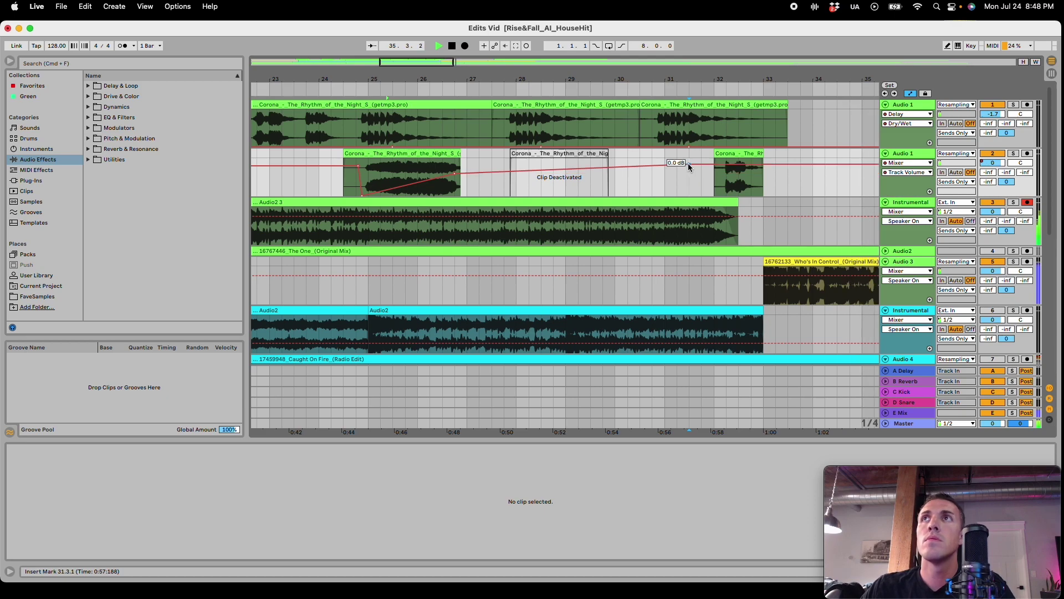
right_click(690, 164)
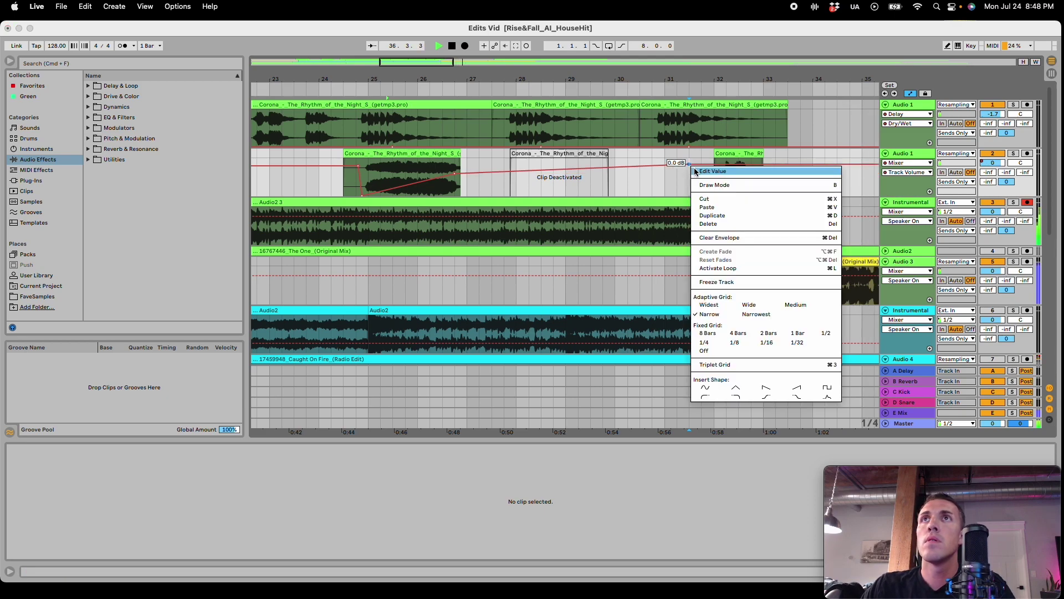
click(693, 172)
text(-1.7)
key(Return)
click(700, 182)
key(space)
key(space)
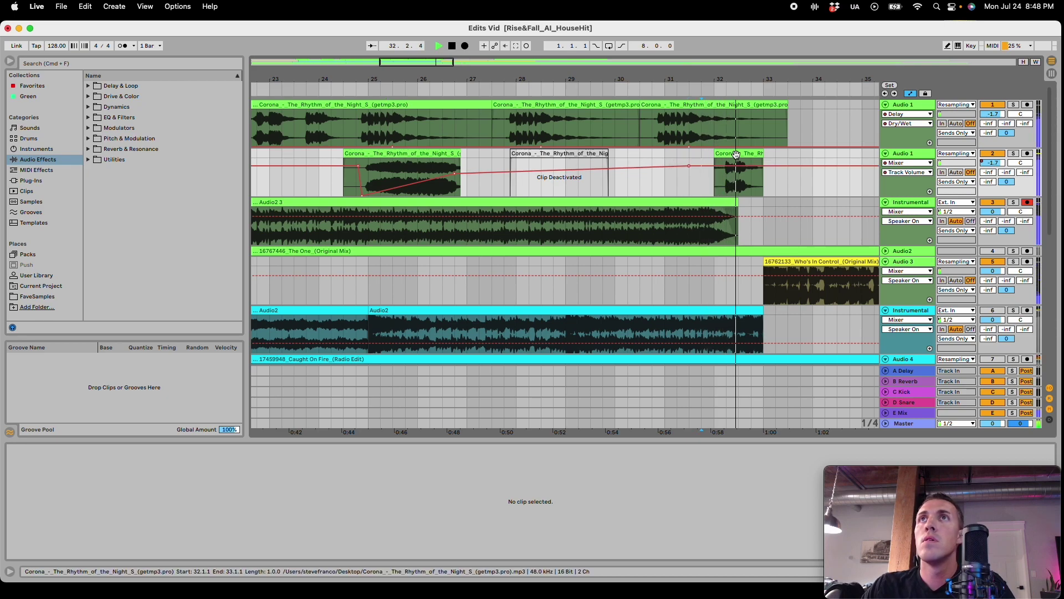
Step: Hide automation, extend the second Audio2 3 clip to 33.1.1 with a curved fade-out, and play from 31.3.1
drag(738, 203, 730, 234)
key(a)
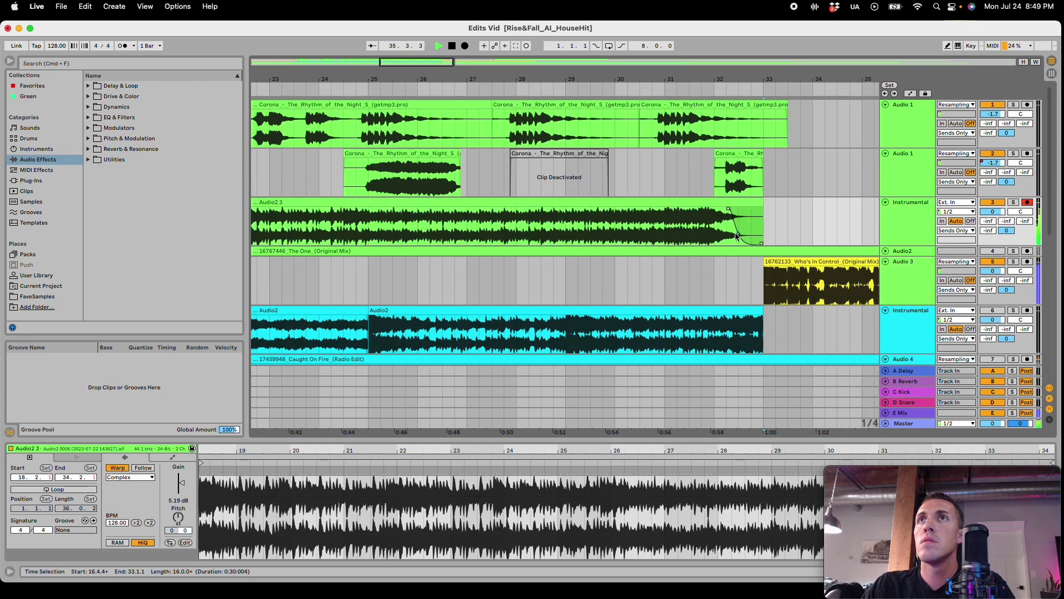
click(692, 232)
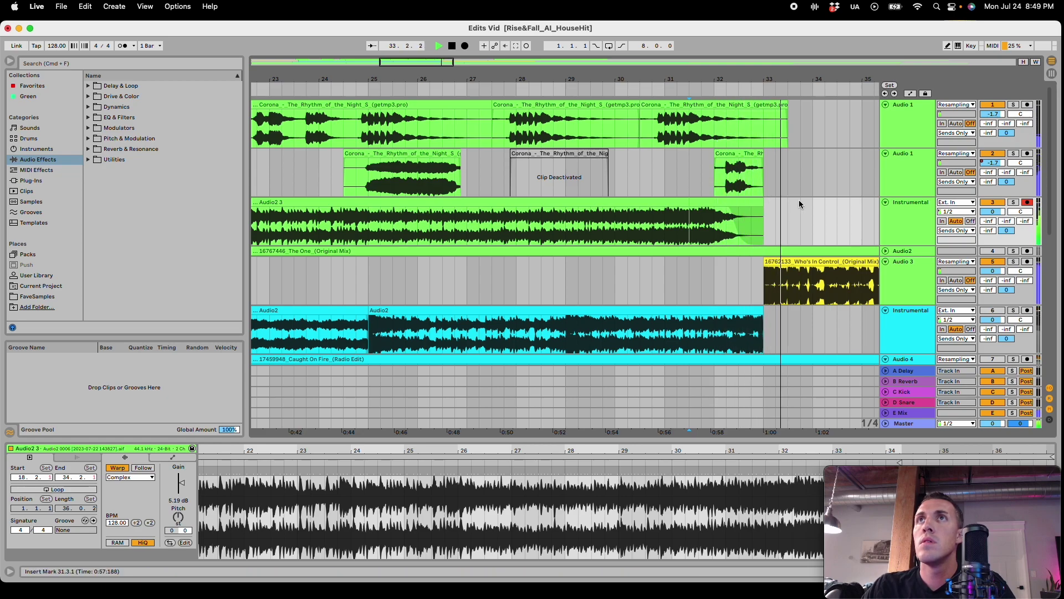
key(minus)
key(minus)
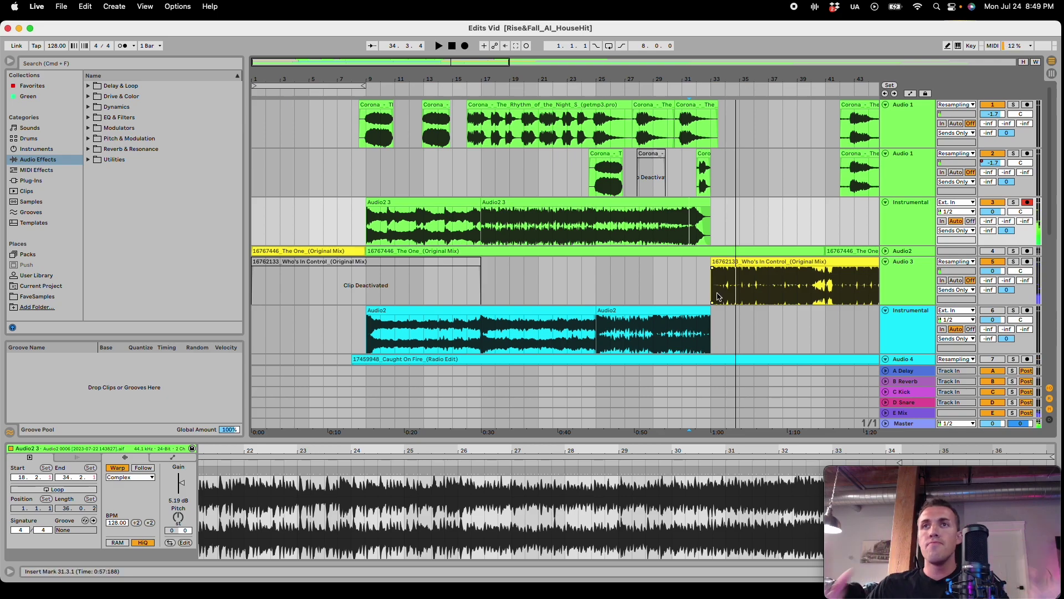
Step: Select the duplicated vocal track's long acapella clip starting at 42.1.1
drag(471, 61, 661, 61)
click(615, 152)
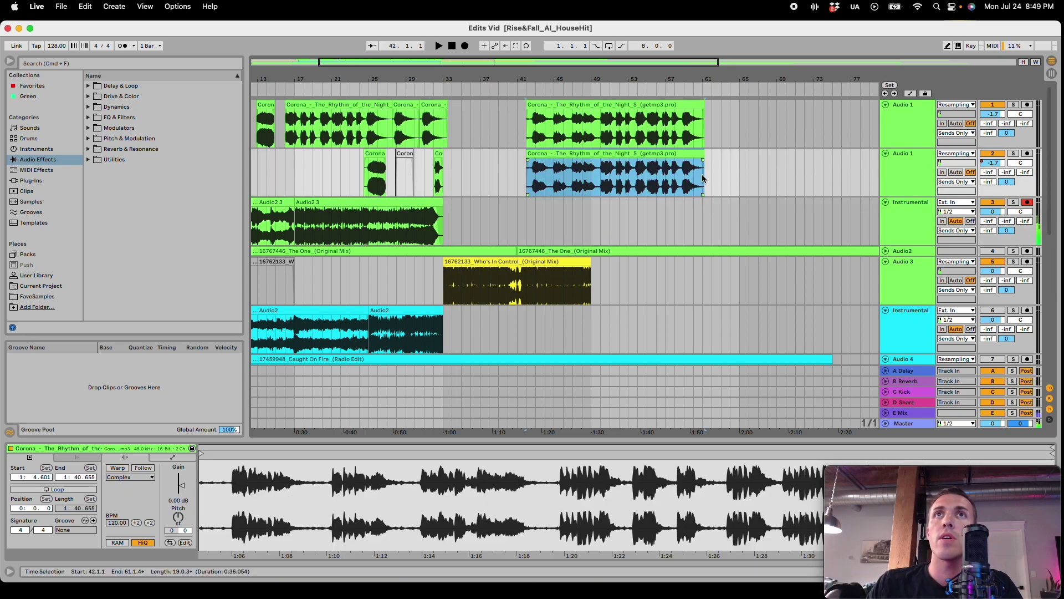
scroll(803, 361, left, 3)
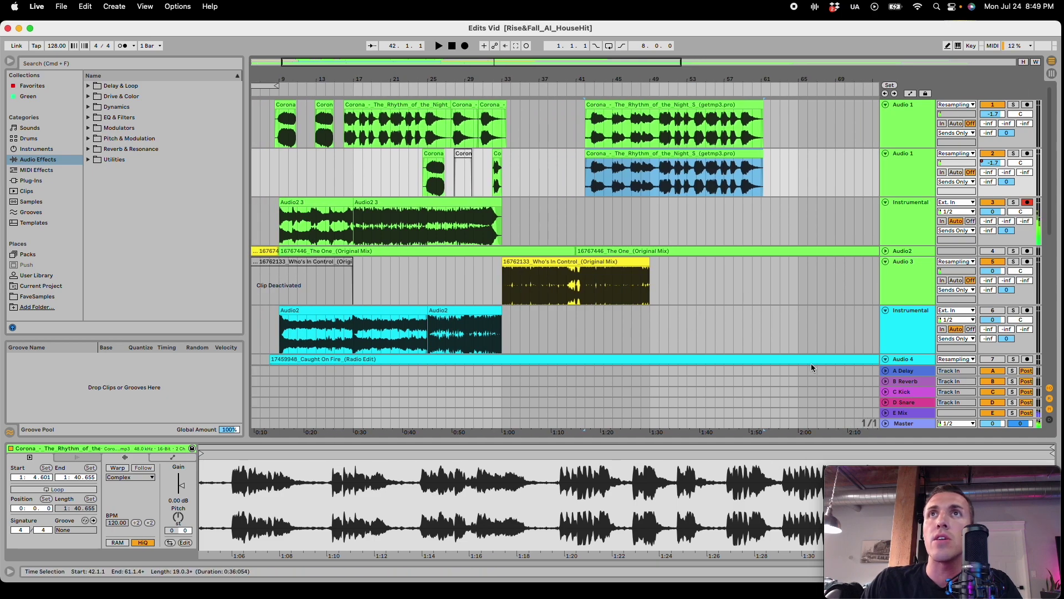
Step: Unfold and solo the Audio2 track, play its The One clip from 41.1.1, and look through the lower instrumental tracks
click(886, 251)
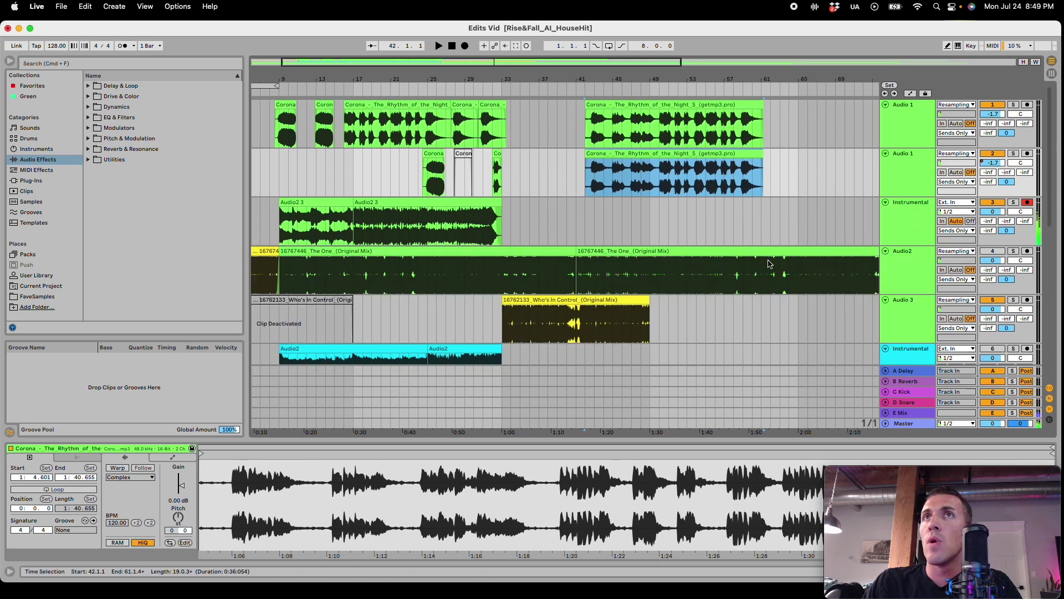
click(749, 251)
click(1011, 251)
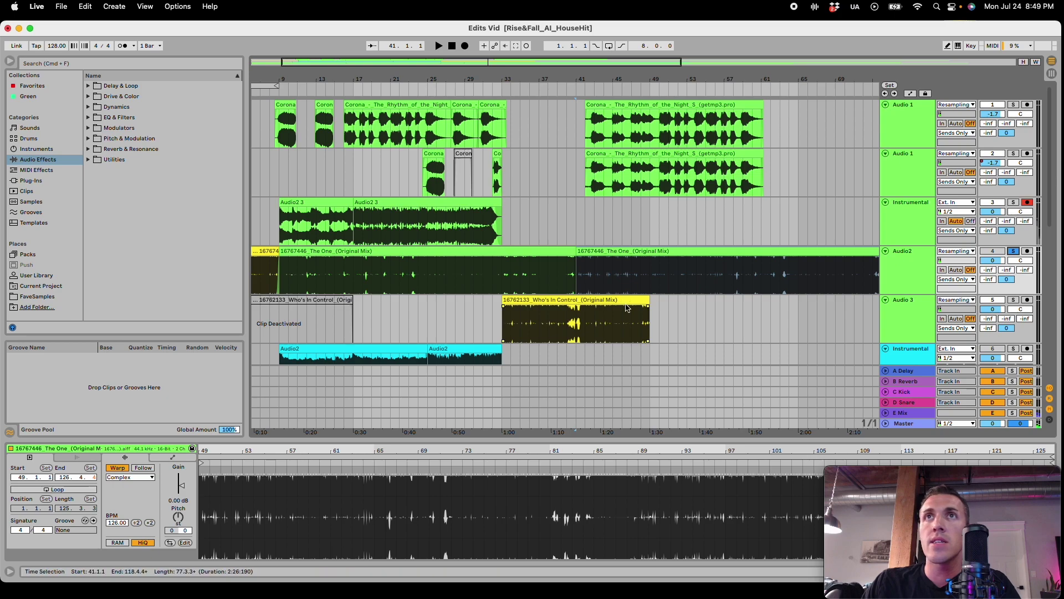
key(space)
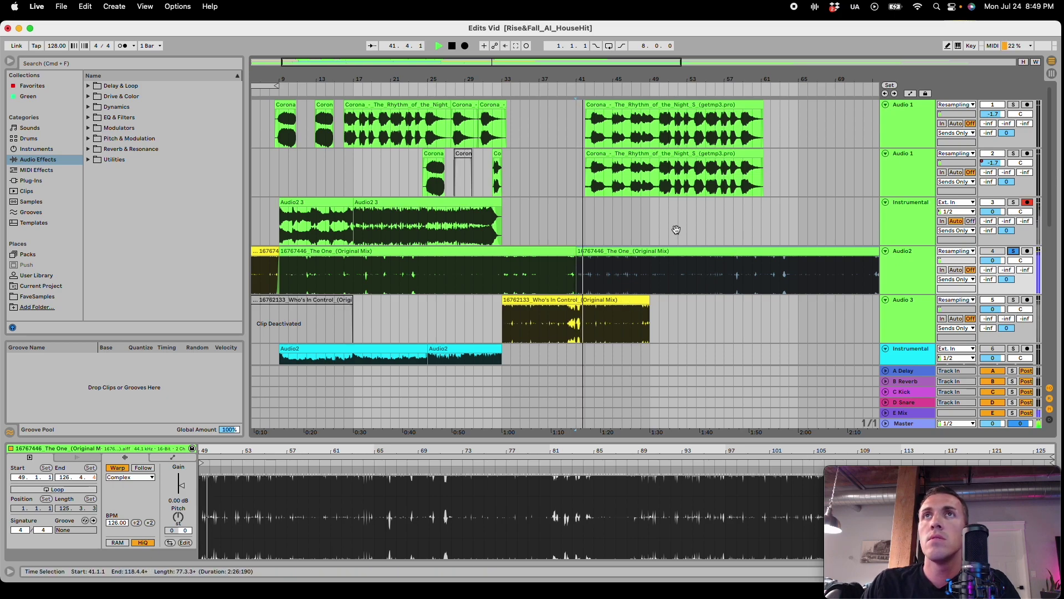
drag(672, 62, 548, 62)
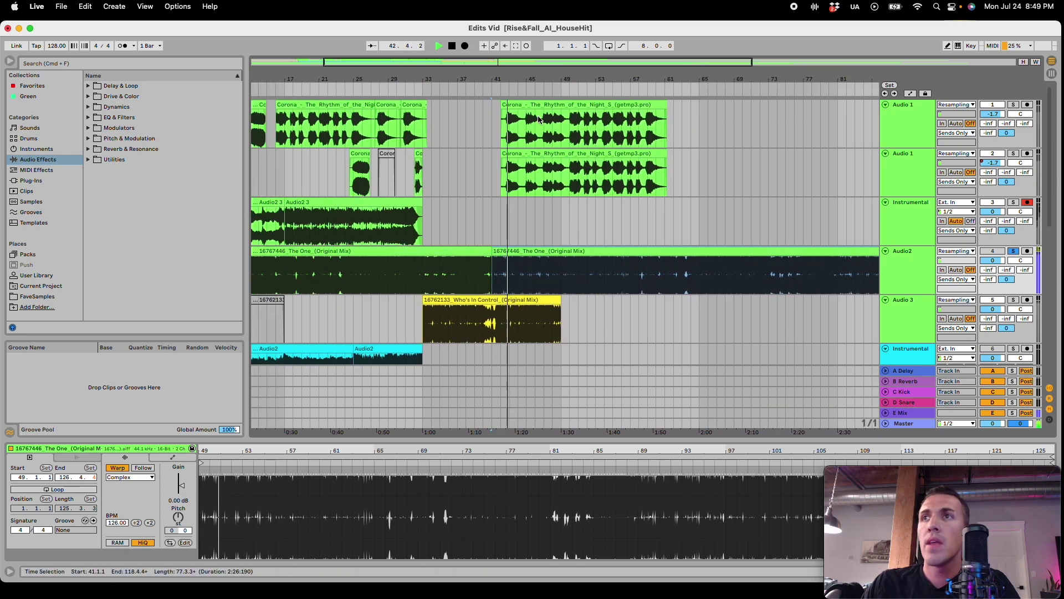
scroll(627, 320, down, 5)
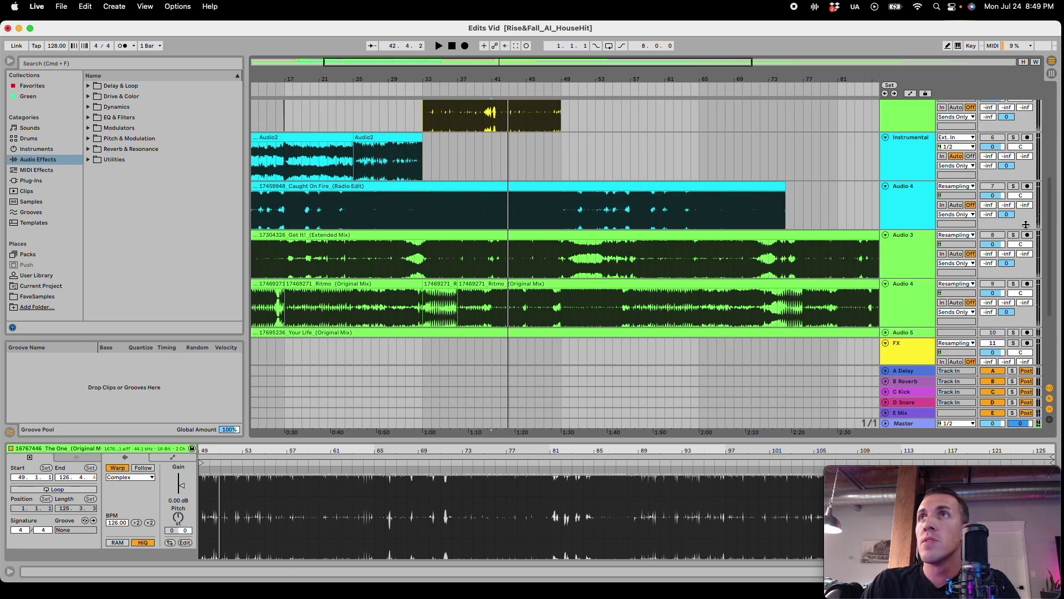
Step: Unfold and solo the Audio 5 track and play its Your Life clip from 62.1.1 and 70.1.1
scroll(1015, 309, down, 3)
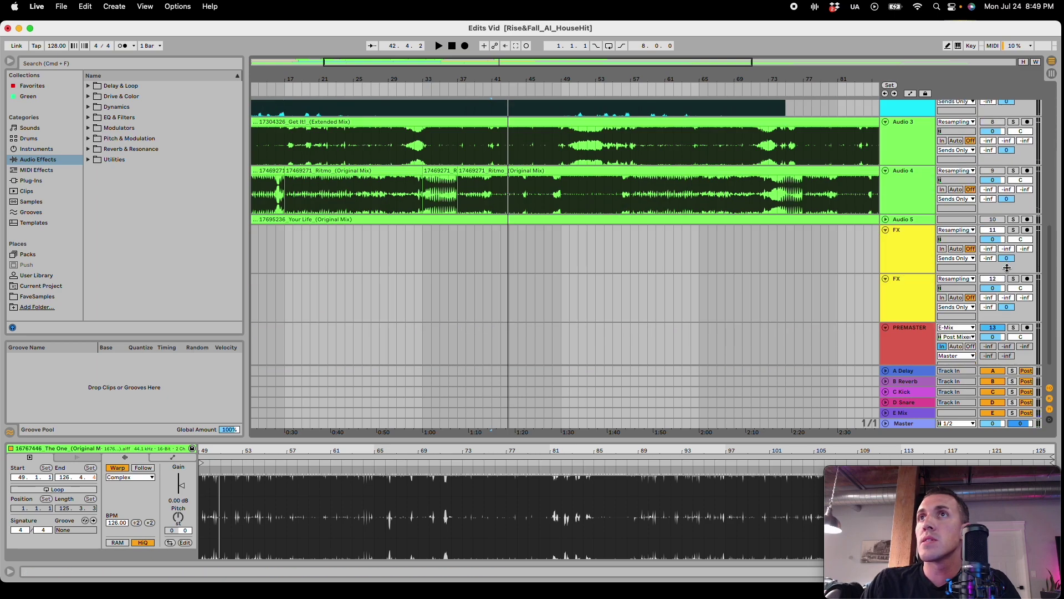
click(886, 219)
click(675, 247)
key(space)
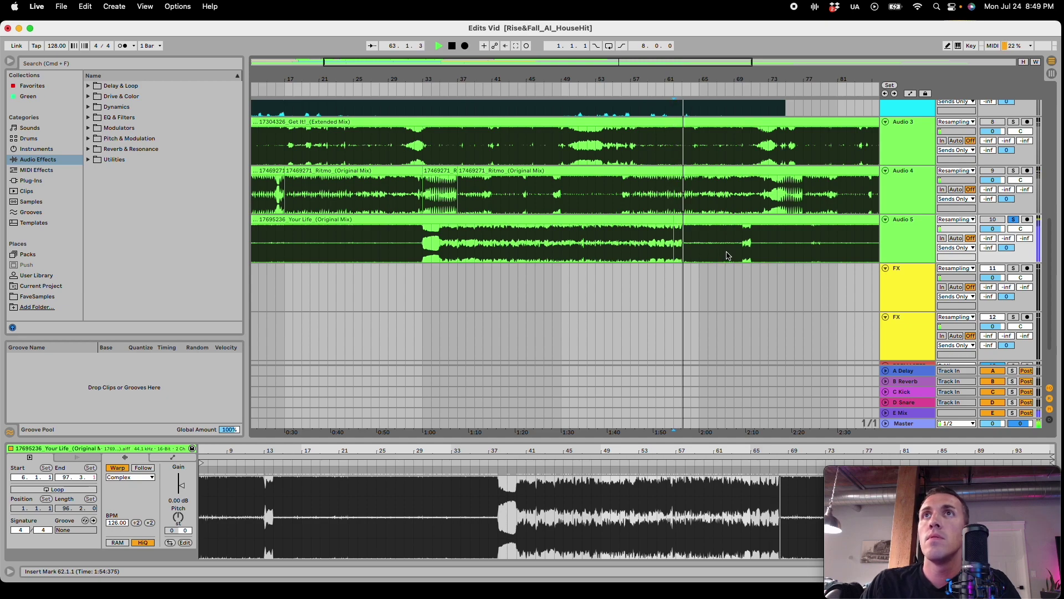
click(744, 253)
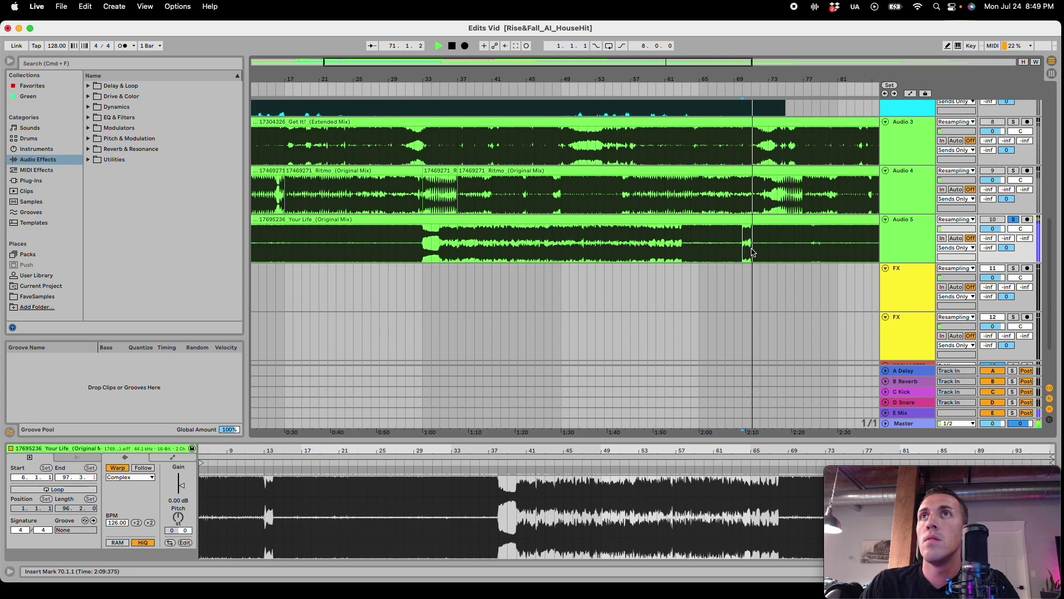
scroll(752, 252, up, 2)
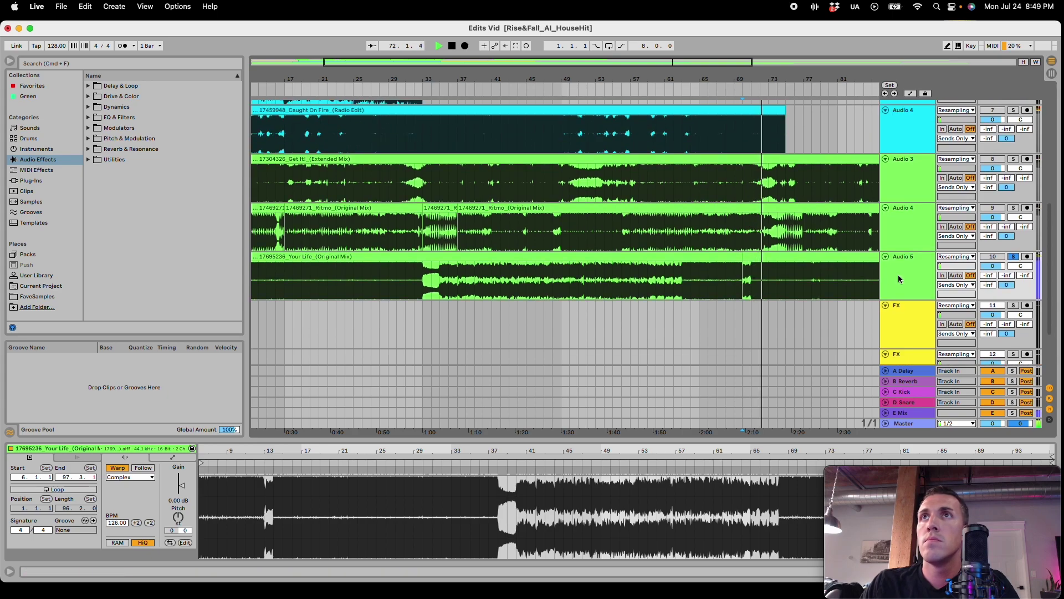
Step: Play the soloed Your Life clip from 33.1.1, from 9.1.1, and from 35.1.1
click(423, 280)
key(space)
key(space)
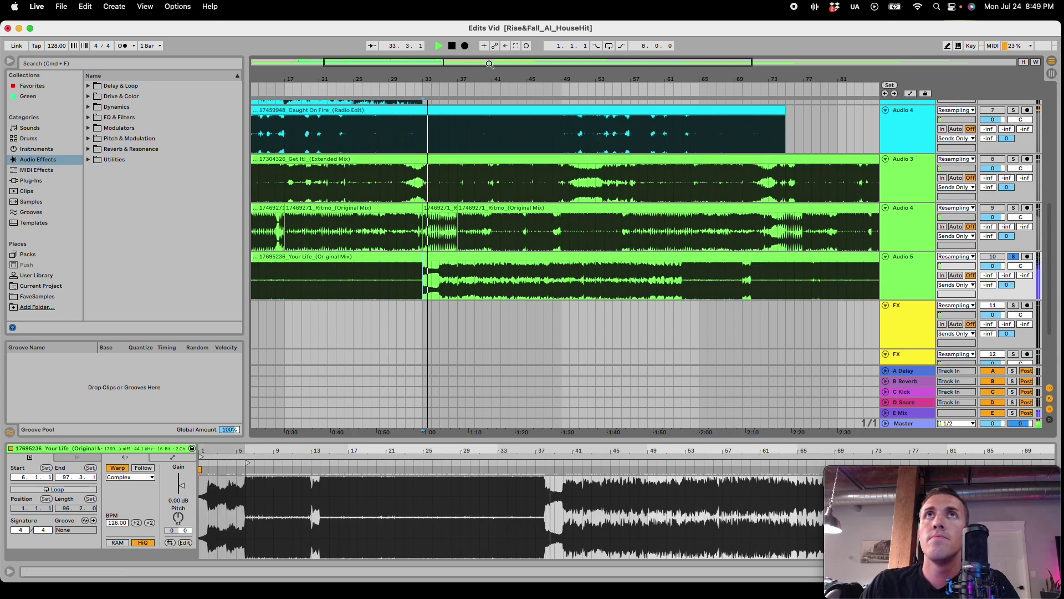
drag(490, 64, 420, 66)
click(318, 291)
key(space)
key(space)
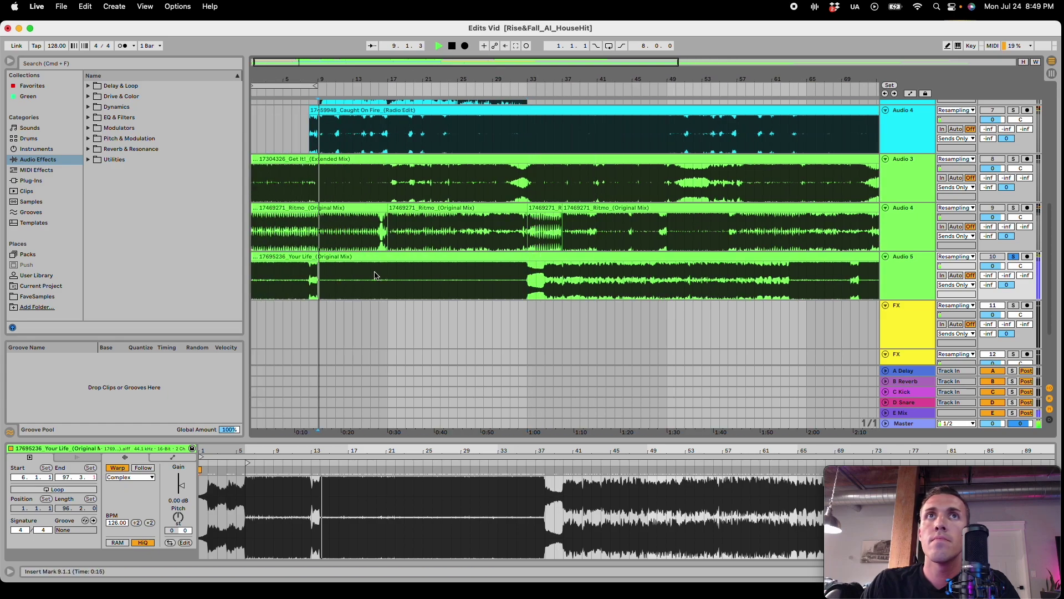
click(548, 282)
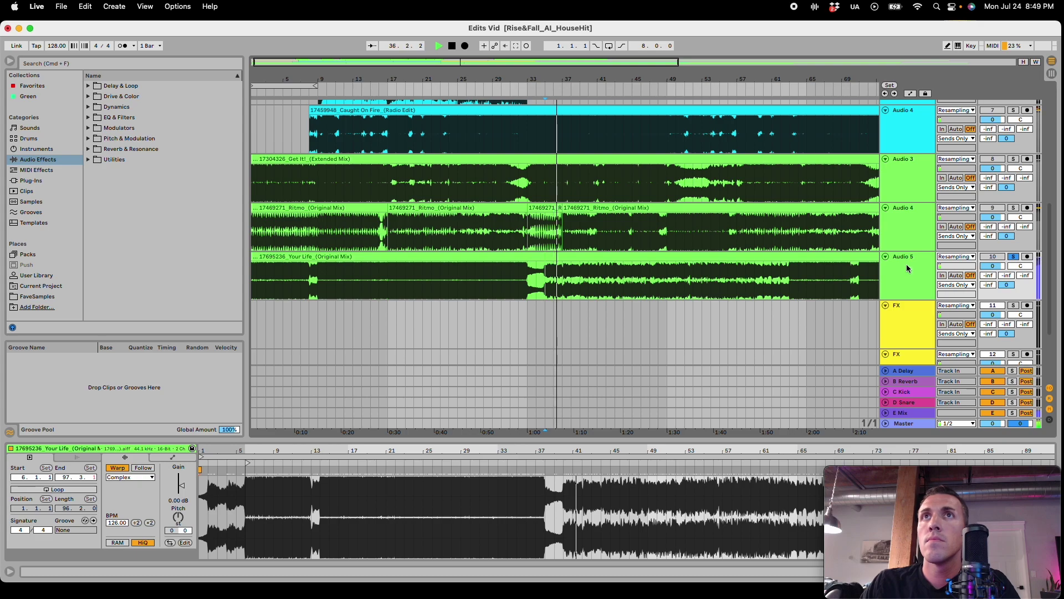
Step: Solo the green Audio 4 track and play its Ritmo clip from 43.1.1 and 48.1.1
click(1013, 208)
click(624, 233)
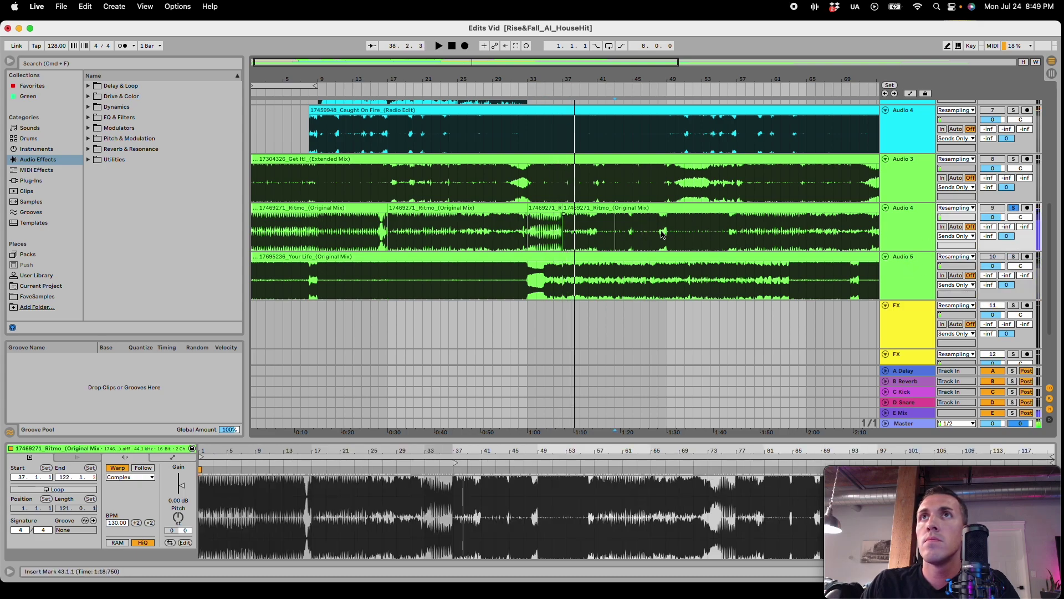
click(662, 234)
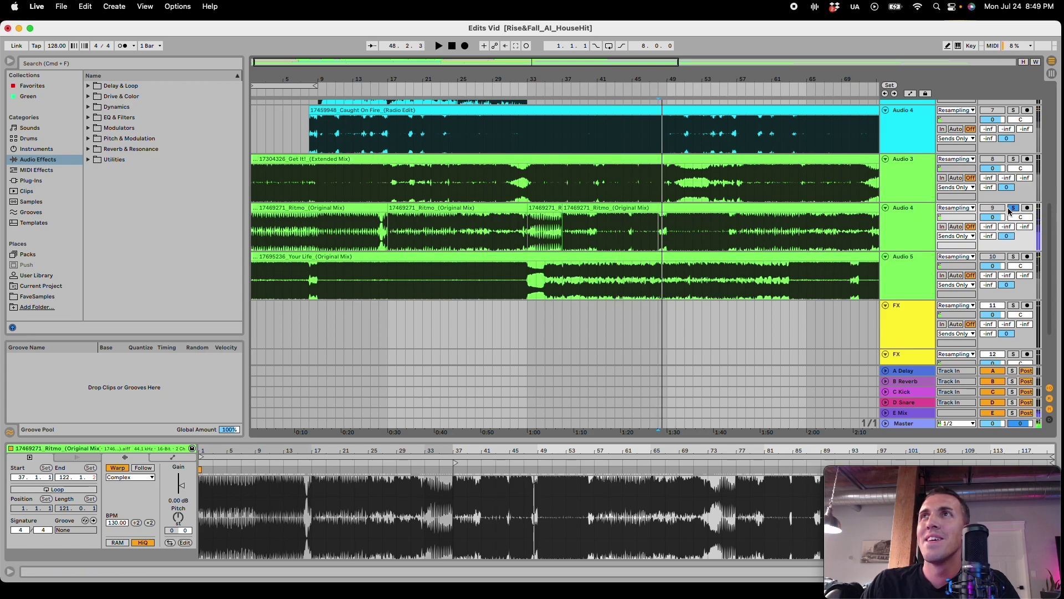
Step: Solo the track holding the Get It! clip, play it from 57.1.1 and 76.1.1, then stop playback
scroll(1013, 266, up, 4)
click(1013, 291)
click(739, 328)
key(space)
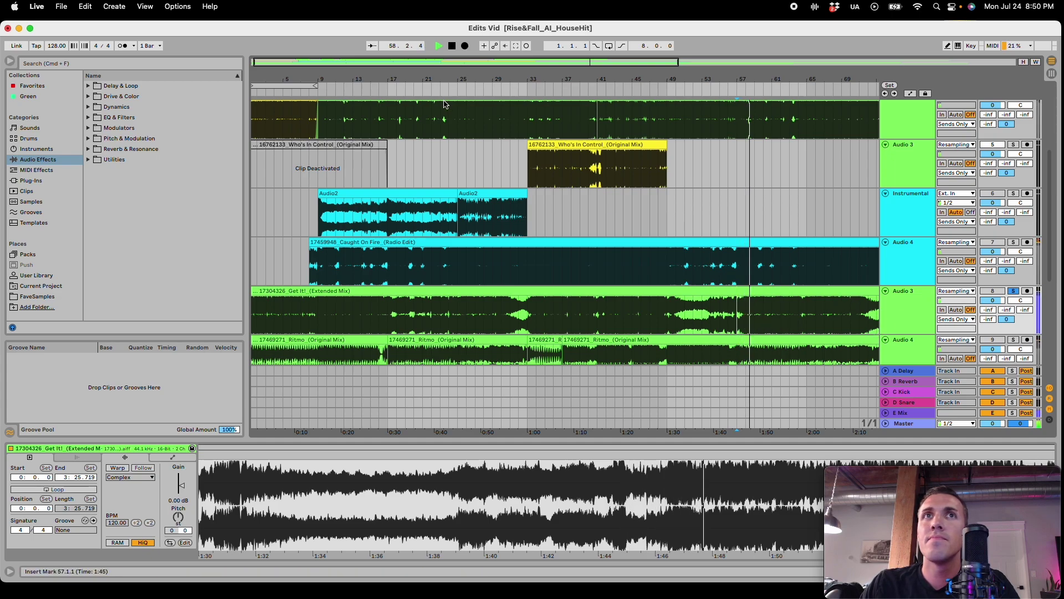
scroll(626, 105, right, 5)
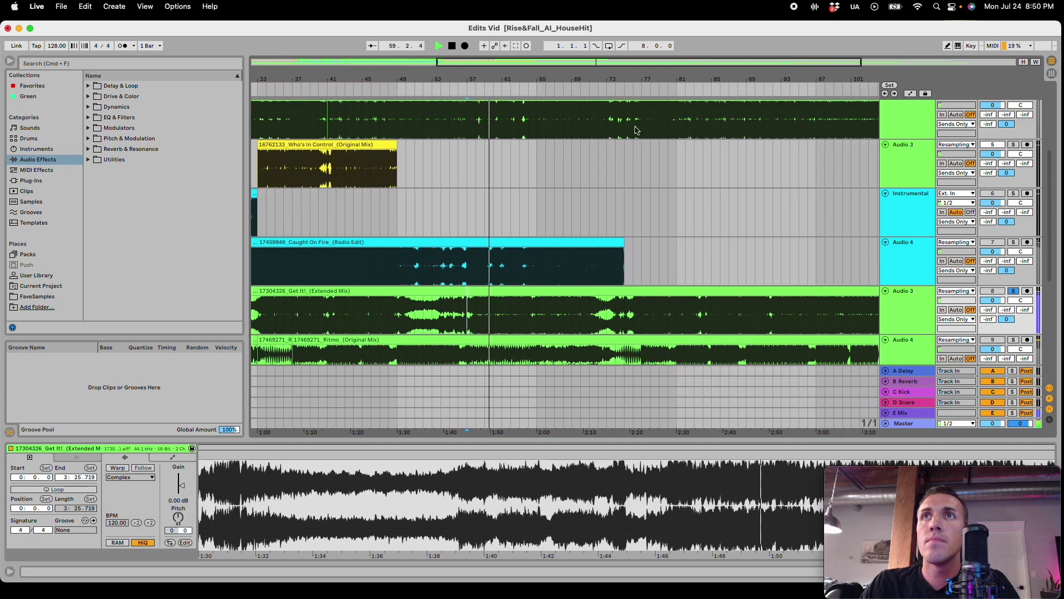
click(637, 314)
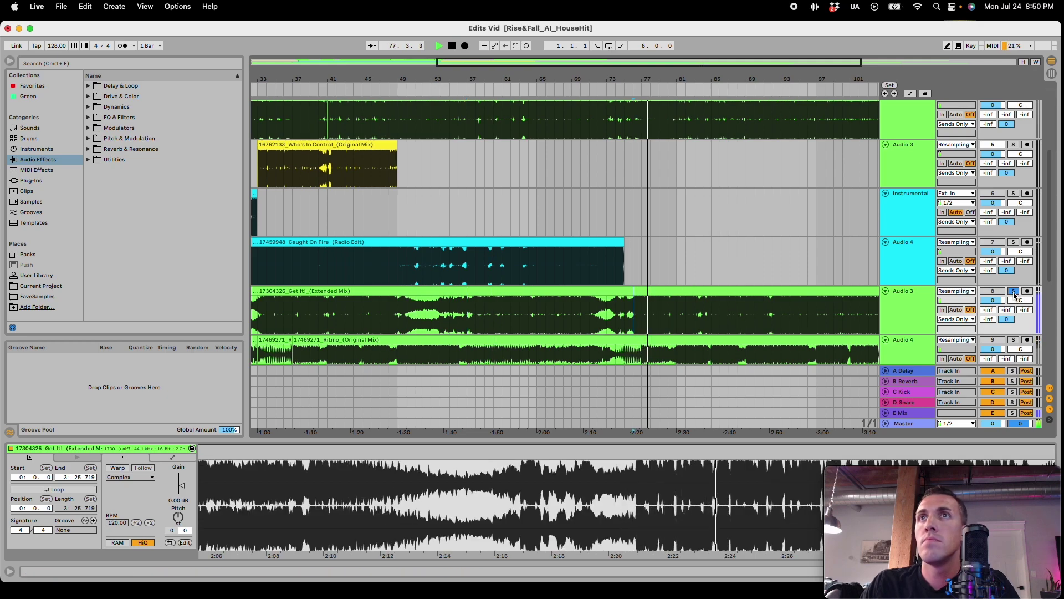
scroll(1015, 295, down, 2)
scroll(1005, 272, up, 4)
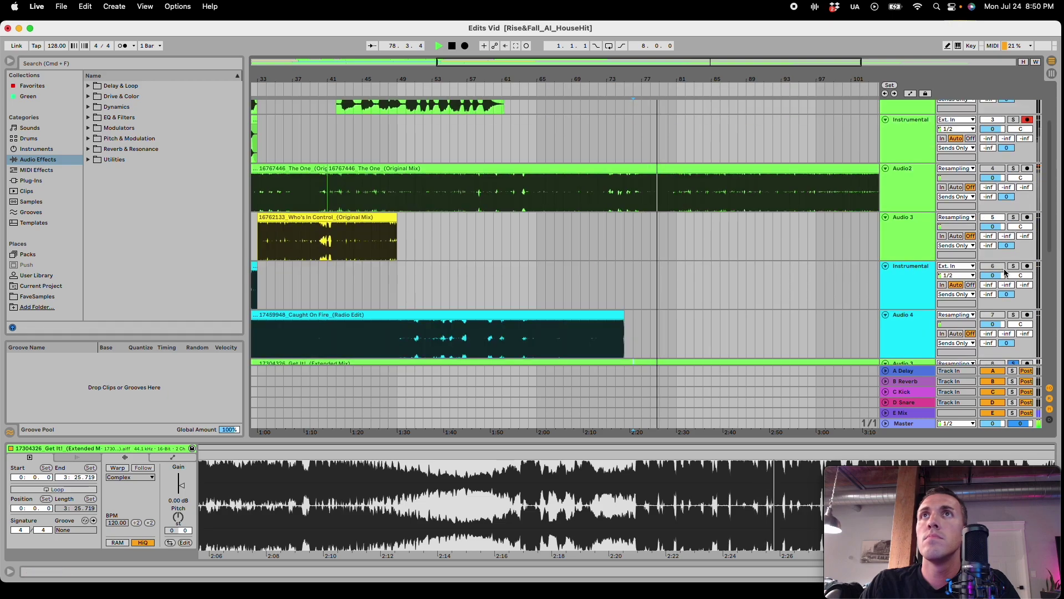
scroll(1005, 272, down, 2)
scroll(635, 151, up, 5)
key(space)
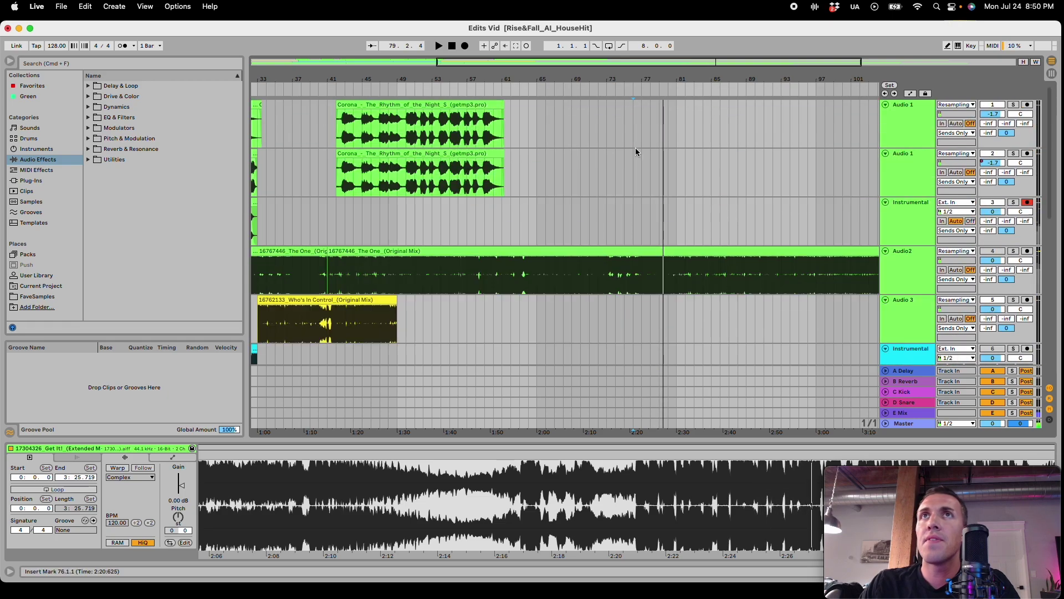
Step: Solo the Audio2 track, move its The One clip from 41.1.1 to 65.1.1, and stop playback
click(399, 254)
key(space)
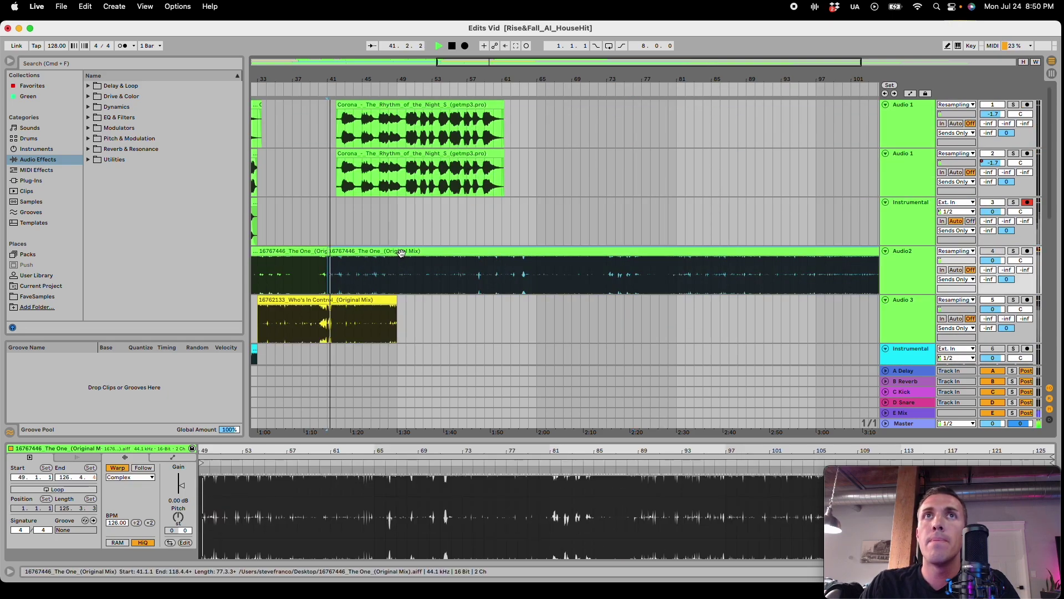
click(1013, 251)
scroll(810, 234, down, 3)
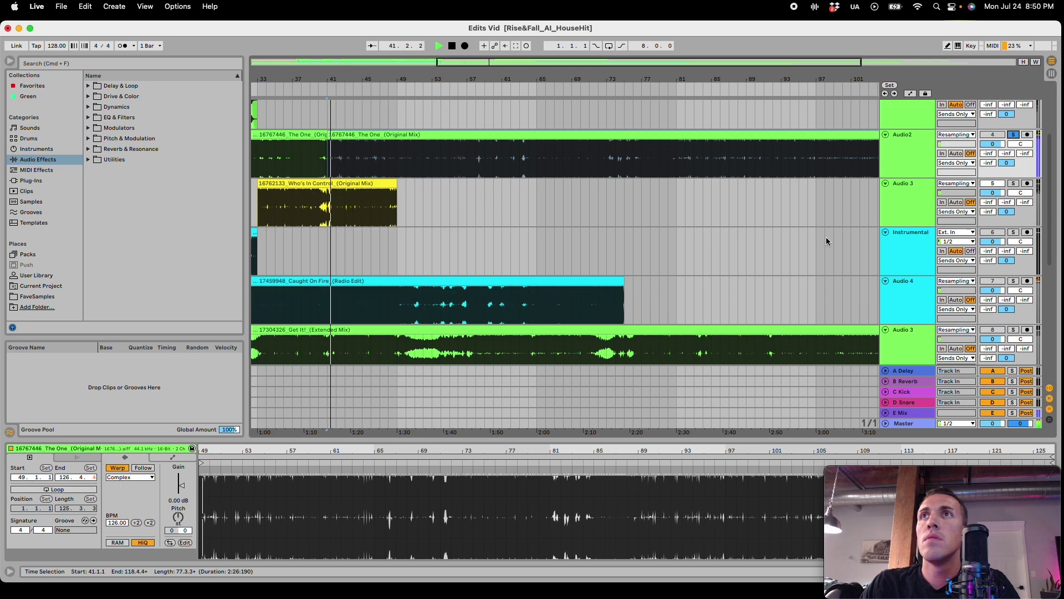
drag(285, 81, 416, 76)
scroll(540, 296, up, 3)
drag(475, 251, 662, 270)
click(608, 321)
key(space)
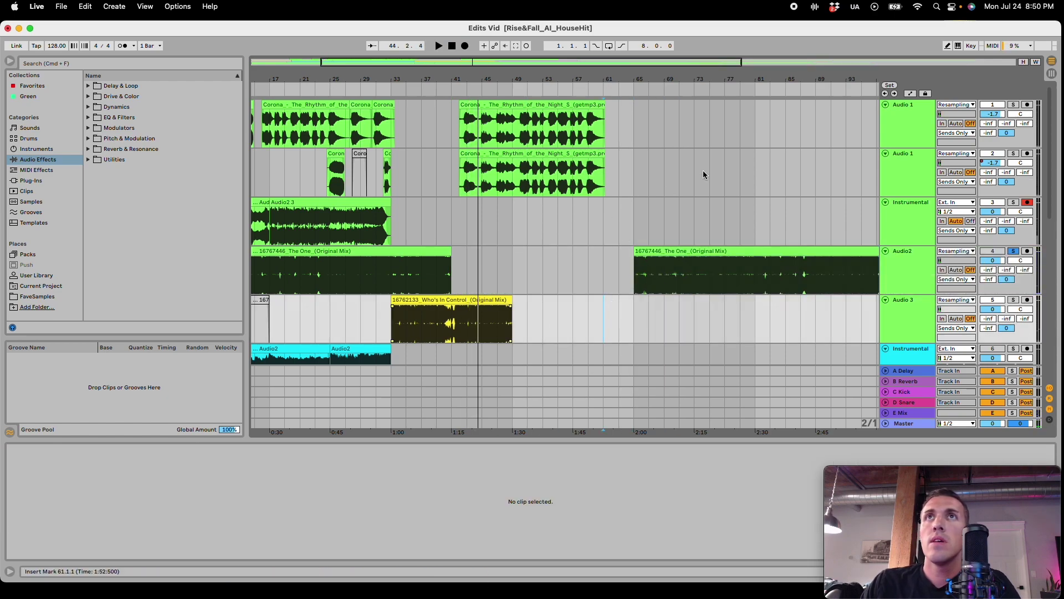
Step: Move the two Audio2 clips on the blue Instrumental track together from 9.1.1 to 49.1.1
drag(448, 63, 385, 68)
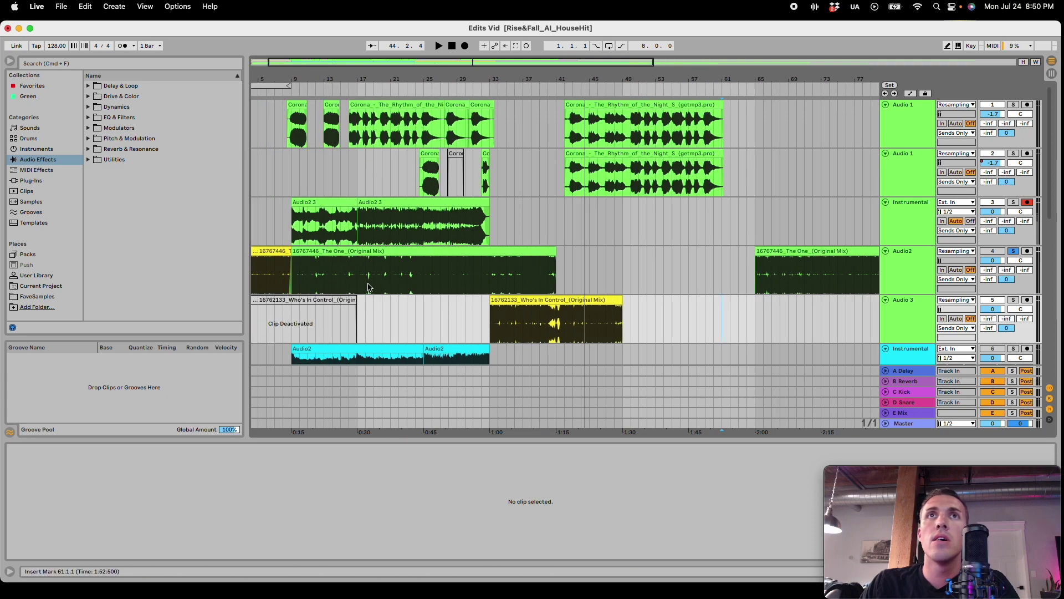
scroll(368, 288, down, 4)
click(371, 262)
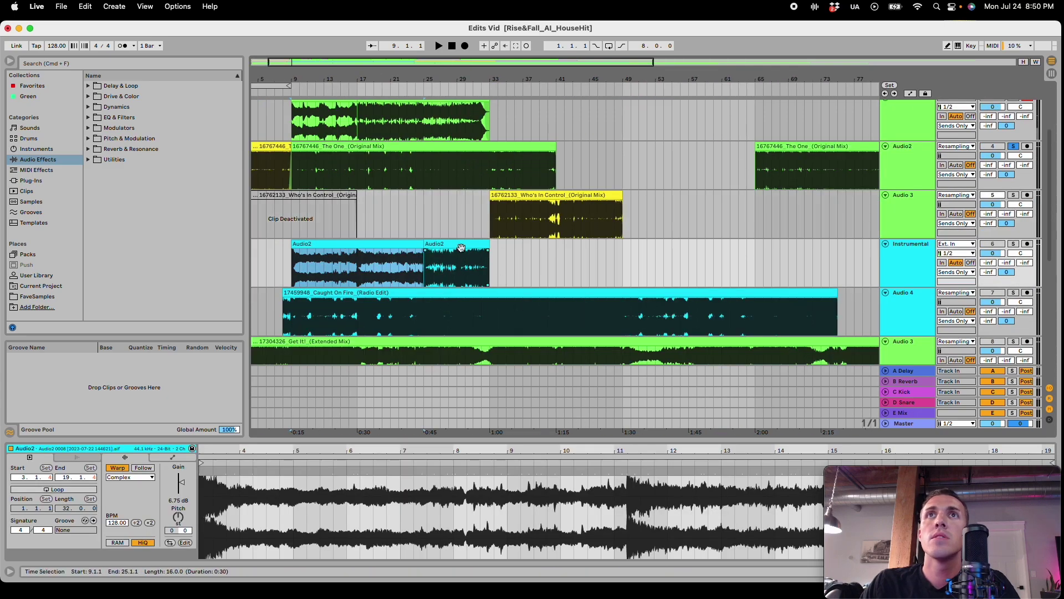
shift+click(434, 245)
drag(434, 244, 764, 245)
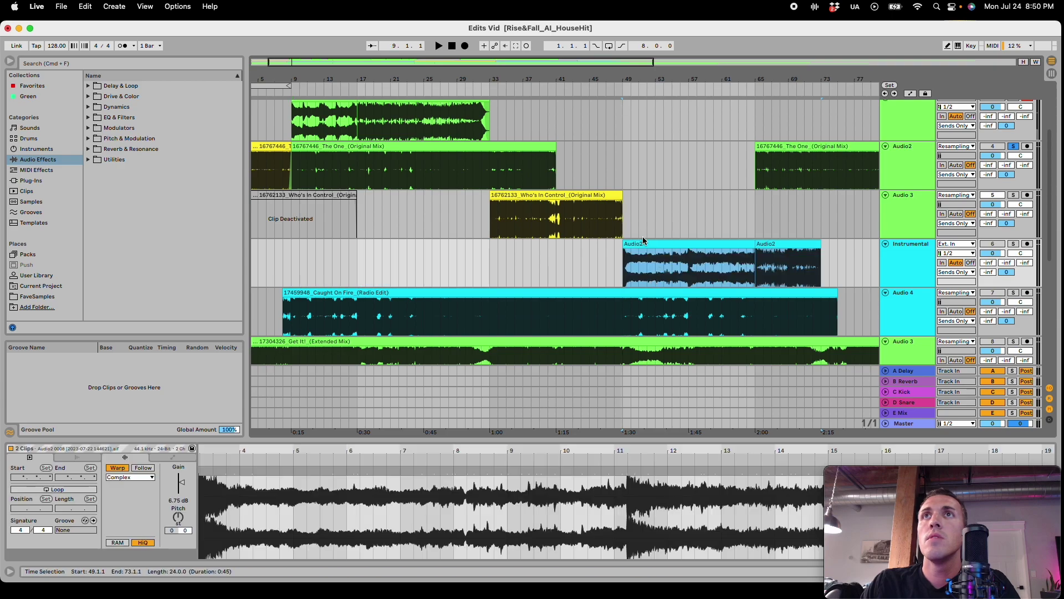
Step: Unsolo the Audio2 track, activate the blue Instrumental track, and play the arrangement from 45.1.1
click(590, 219)
key(space)
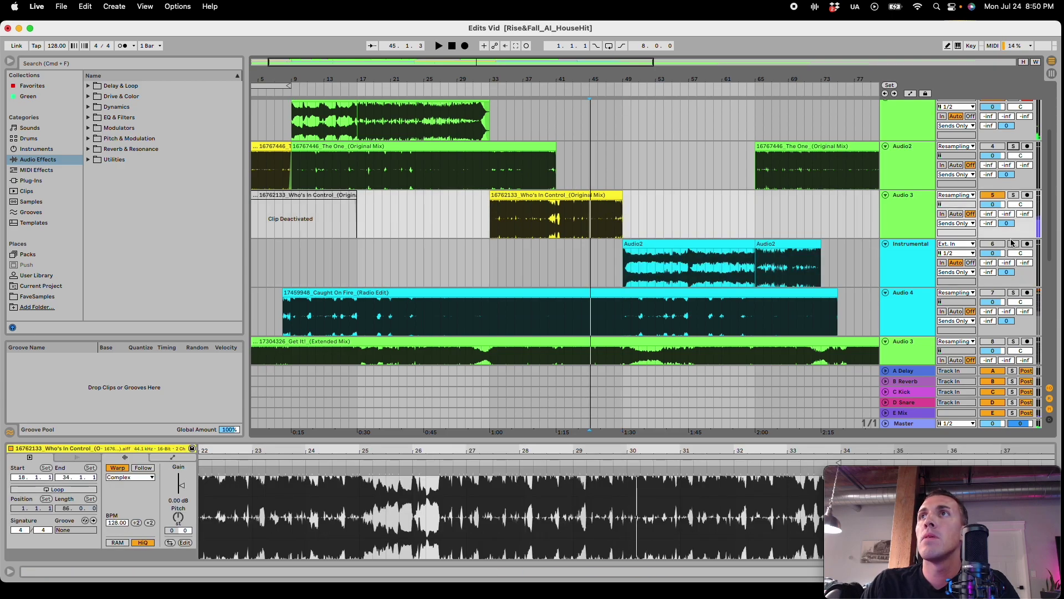
scroll(687, 264, up, 4)
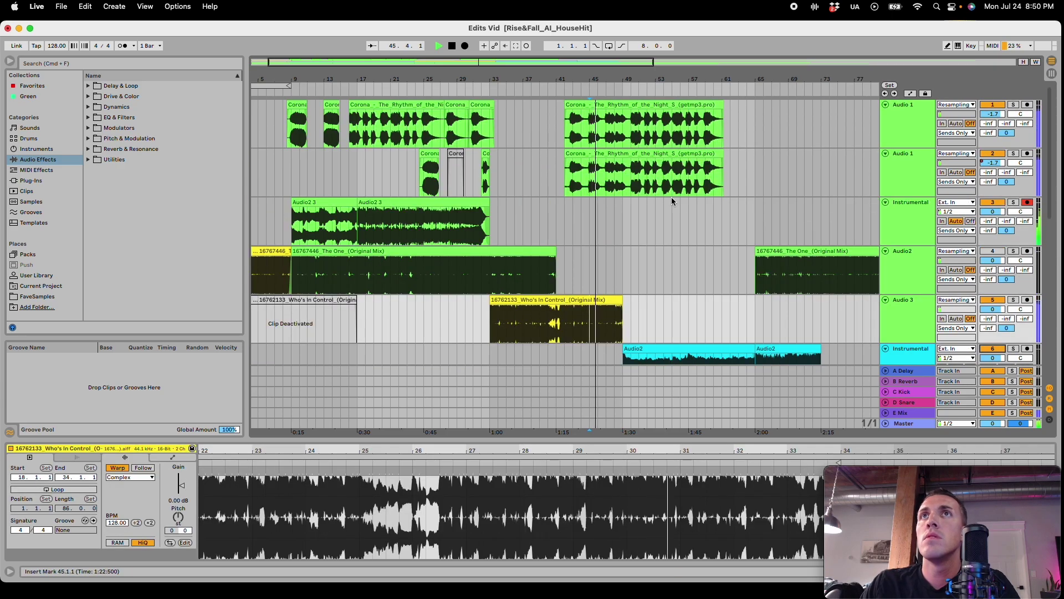
Step: Move the long acapella clip on the first vocal track to 49.1.1 and delete its copy on the duplicated vocal track
drag(619, 146, 678, 148)
click(677, 153)
key(Delete)
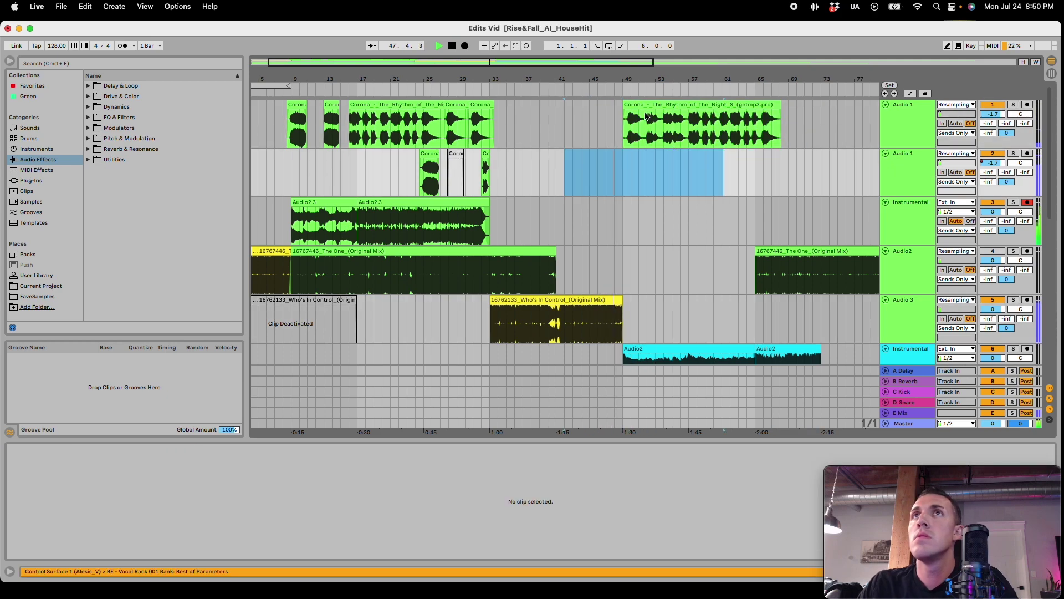
click(643, 107)
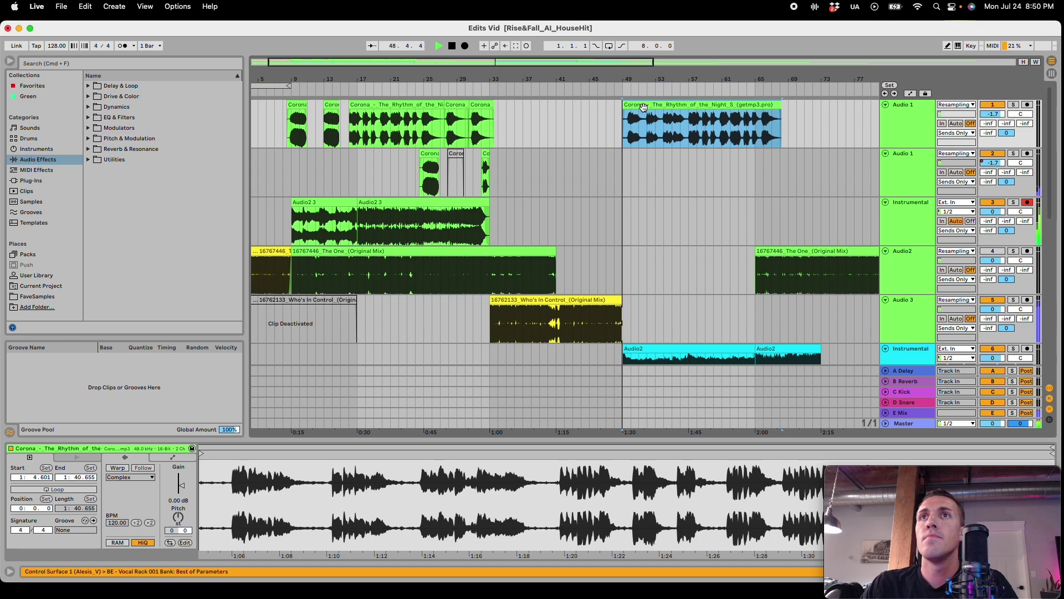
drag(725, 79, 547, 121)
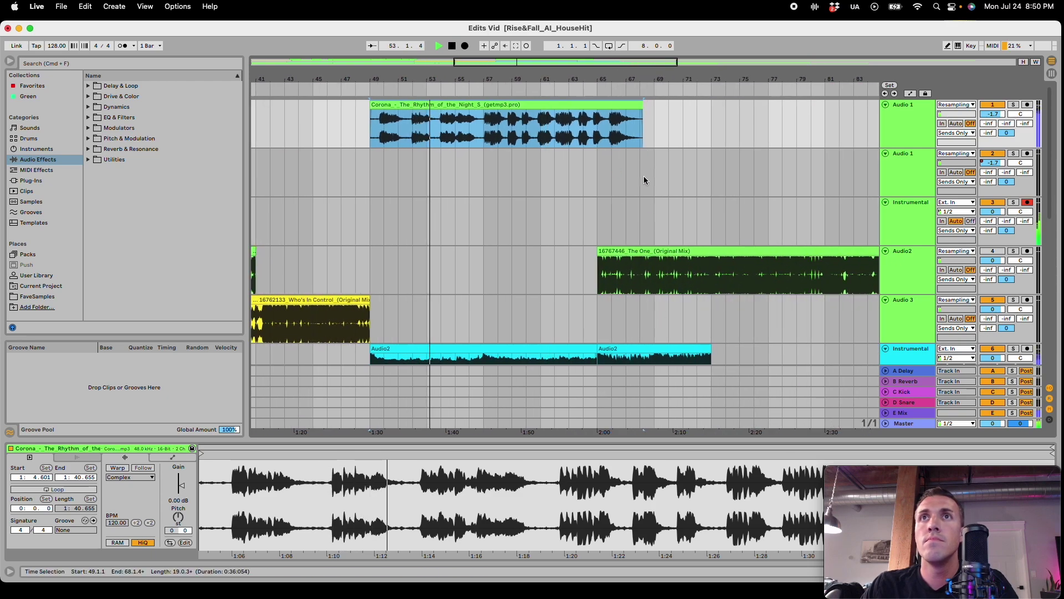
Step: Move The One clip on the Audio2 track from 65.1.1 to 73.1.1
scroll(658, 241, down, 4)
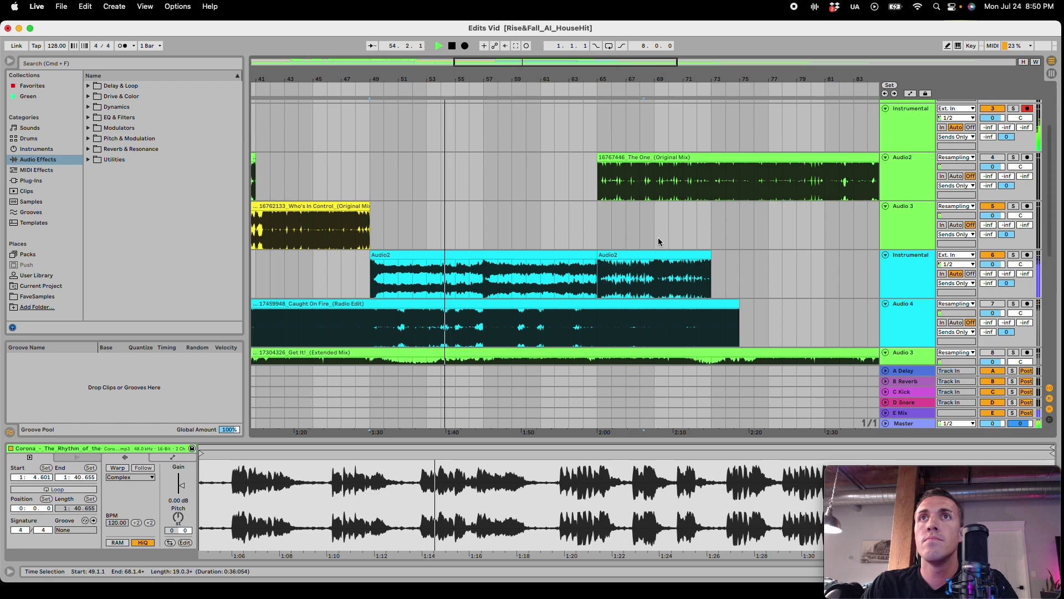
scroll(663, 240, up, 3)
drag(623, 221, 730, 226)
Step: Try starting the second blue Audio2 clip at 57.1.1 and The One clip at 65.1.1
drag(614, 320, 499, 322)
drag(766, 252, 651, 252)
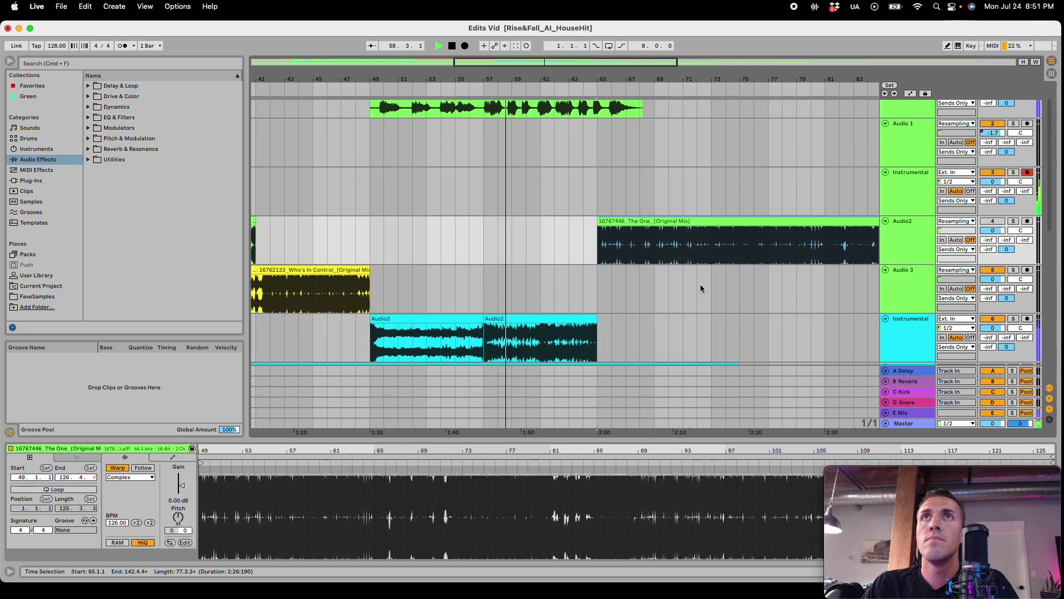
scroll(715, 272, up, 2)
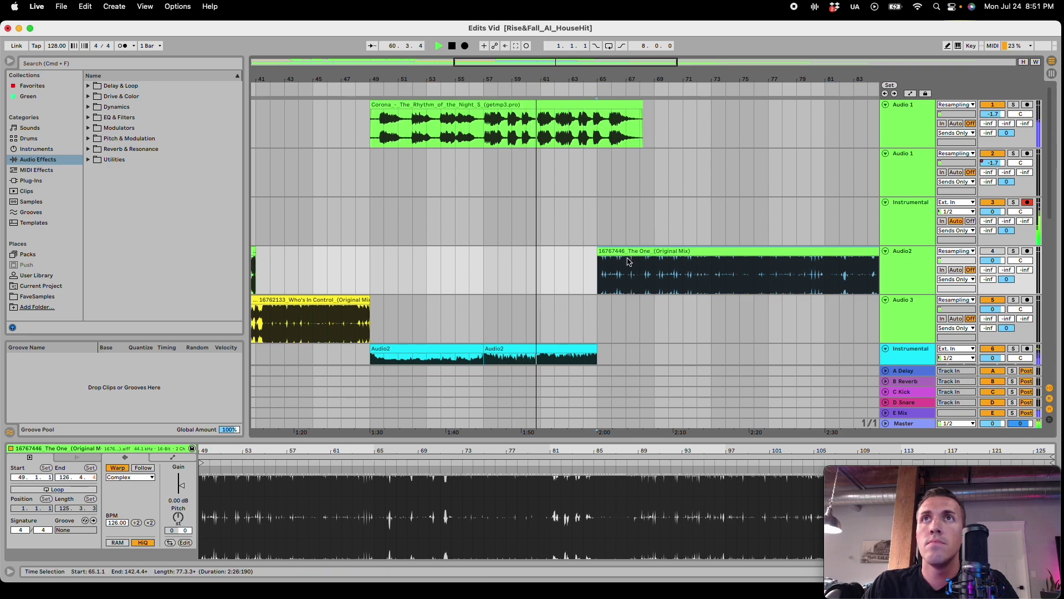
click(645, 105)
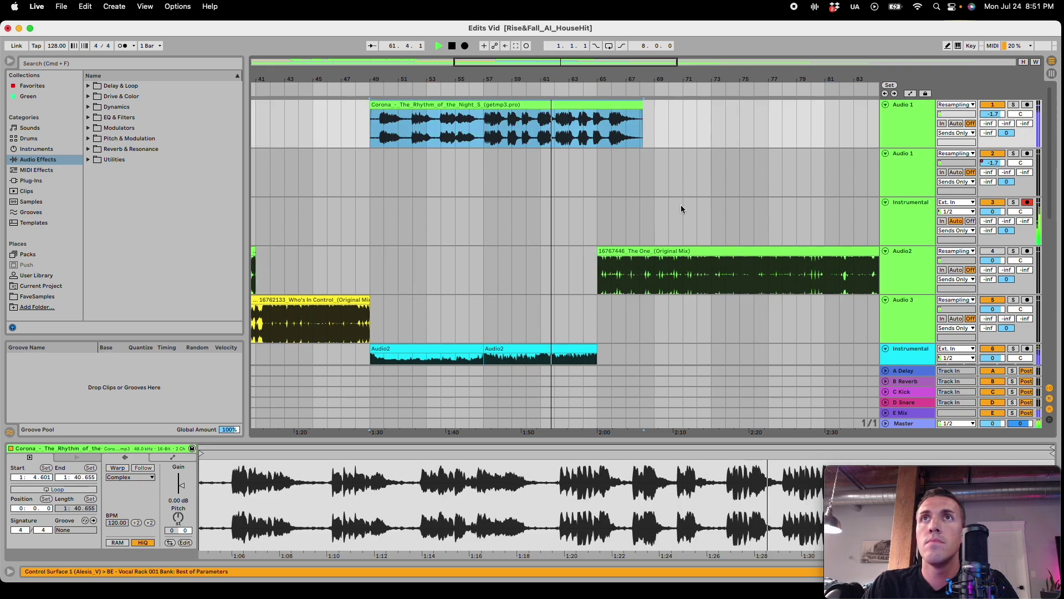
click(614, 250)
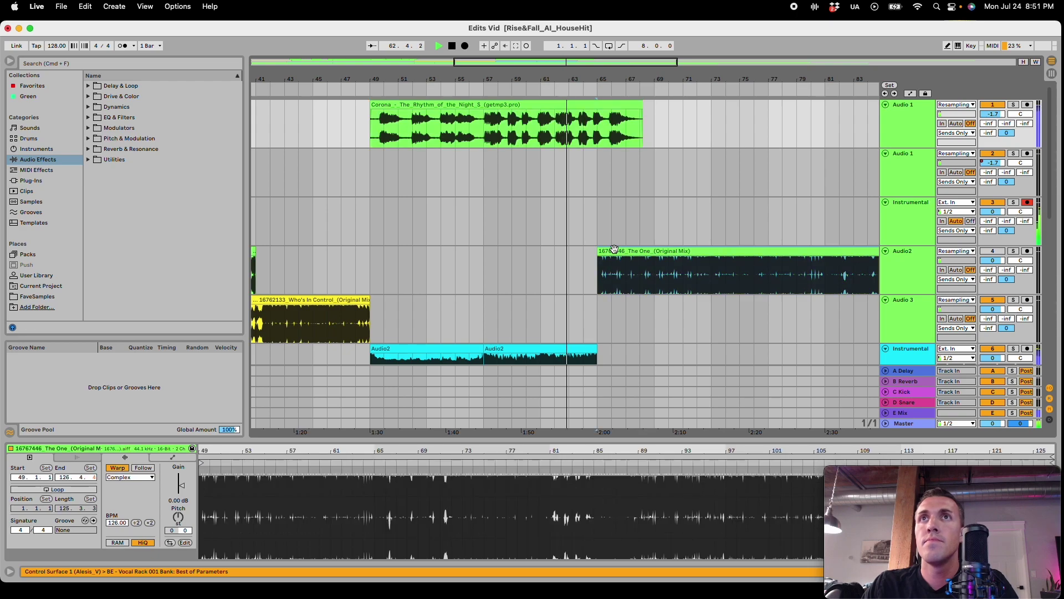
Step: Move The One clip to 73.1.1, and undo the last three clip moves
drag(614, 249, 728, 258)
scroll(633, 287, down, 2)
key(super+z)
key(super+z)
key(super+z)
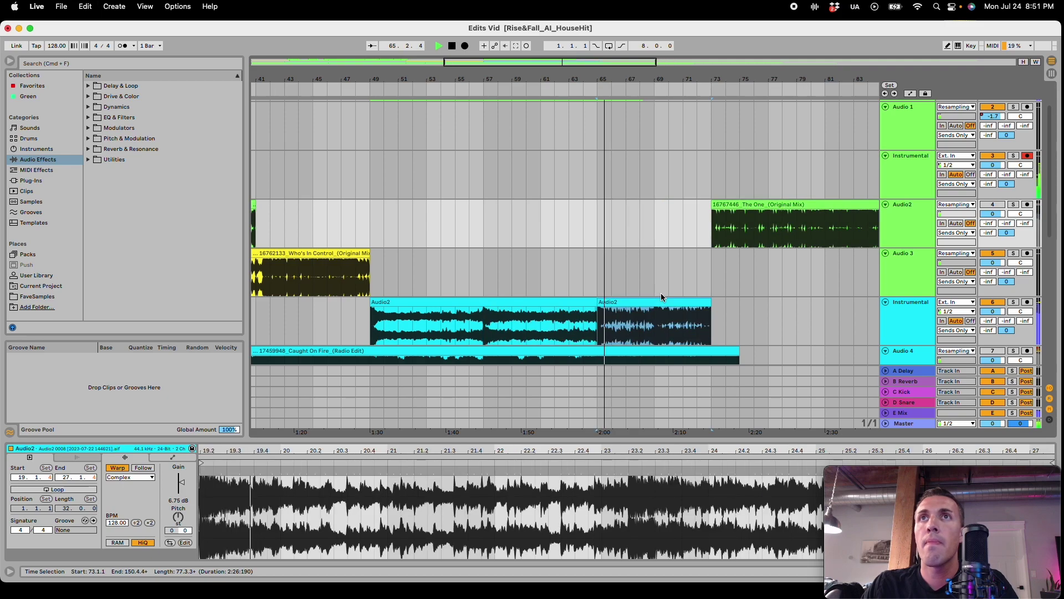
Step: Try extending the second blue Audio2 clip to 78.1.1, undo the extension, and stop playback
click(708, 303)
drag(708, 305, 782, 305)
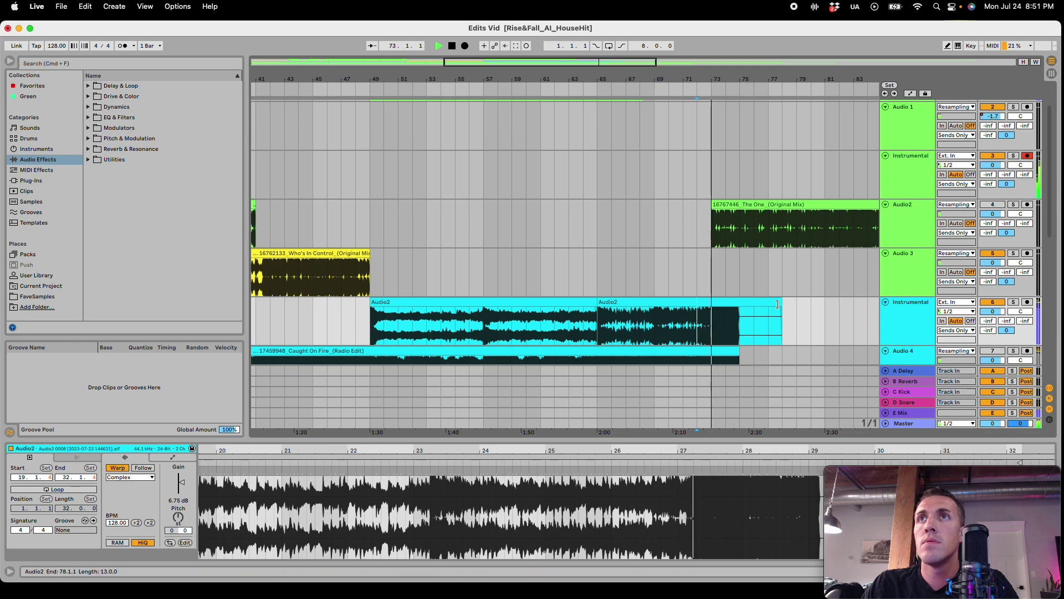
key(cmd+z)
key(space)
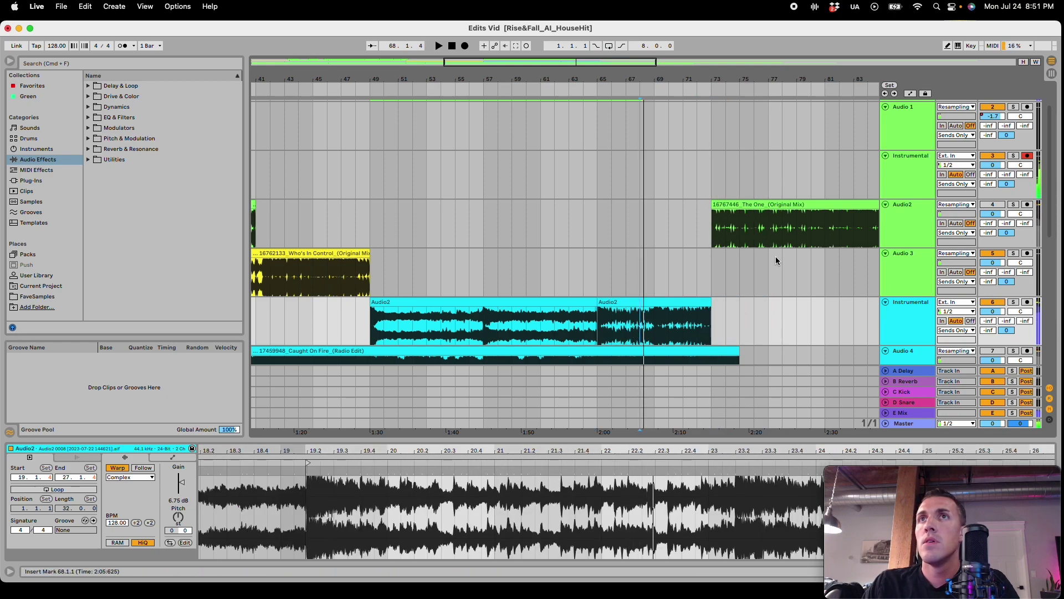
Step: Play the transition into the long acapella clip from 46.1.1
scroll(479, 288, up, 2)
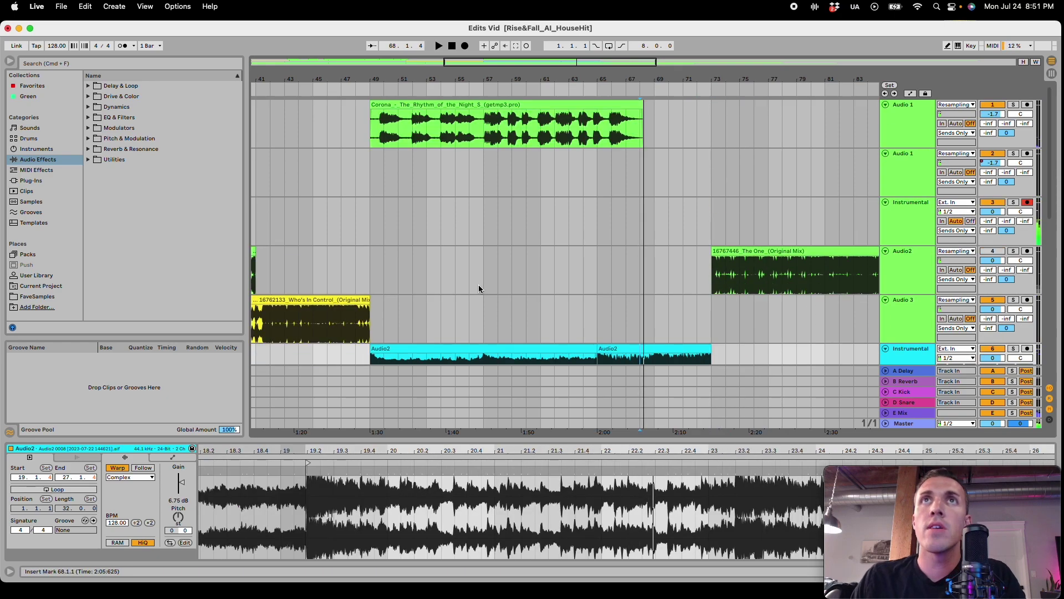
click(338, 159)
key(space)
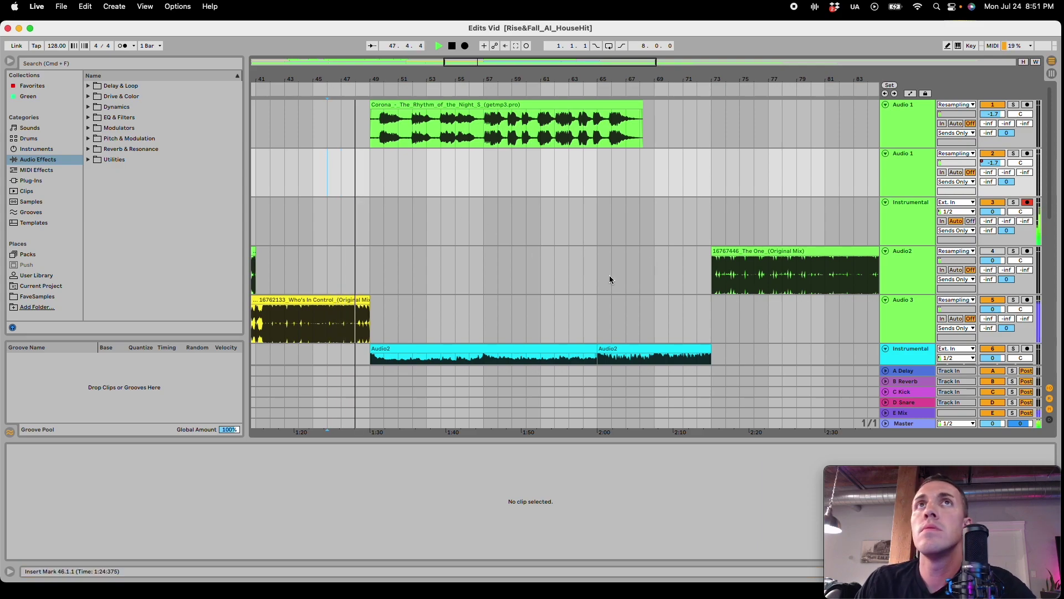
Step: Display the first Audio 1 track's effects chain and select the Delay's Dry/Wet parameter for automation
scroll(587, 268, down, 3)
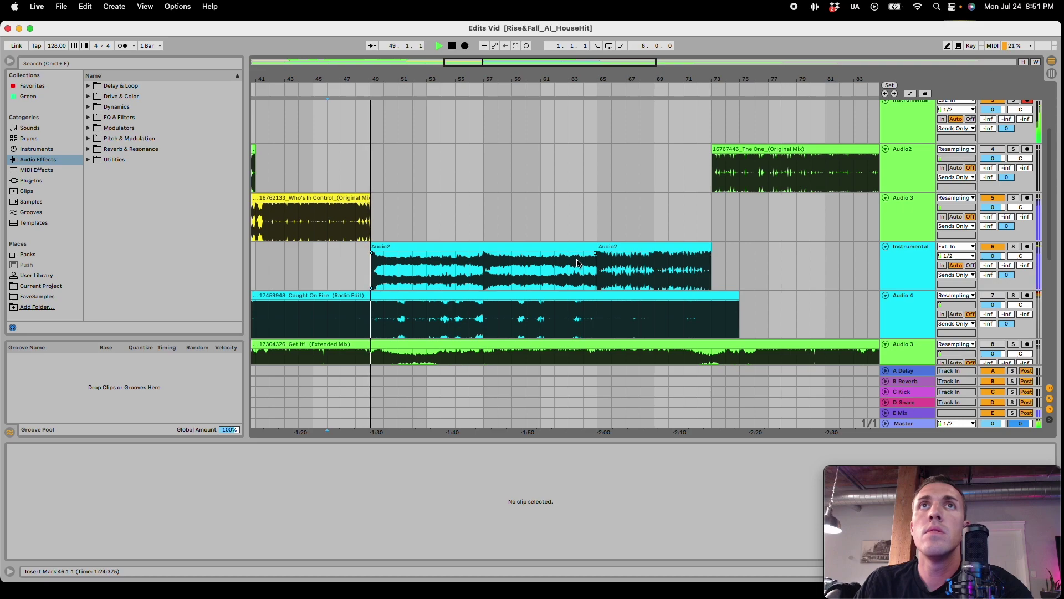
scroll(582, 264, up, 3)
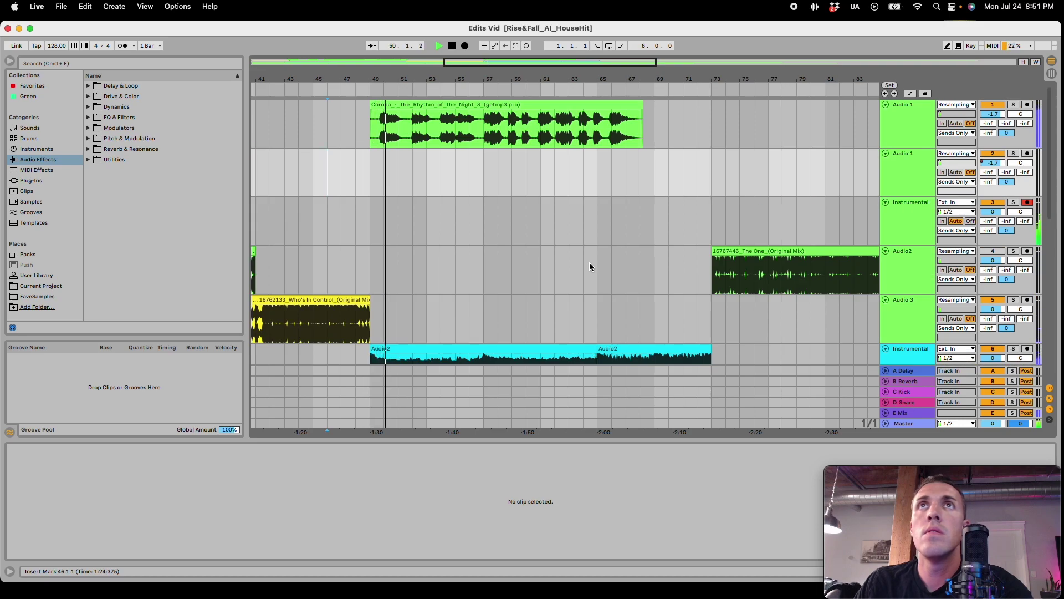
click(498, 105)
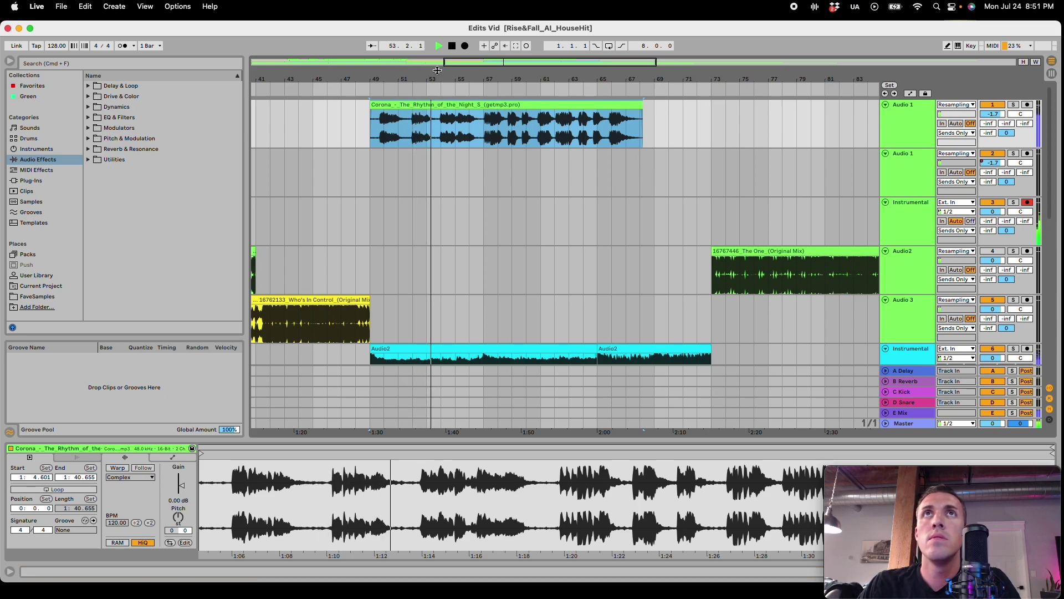
drag(501, 61, 505, 105)
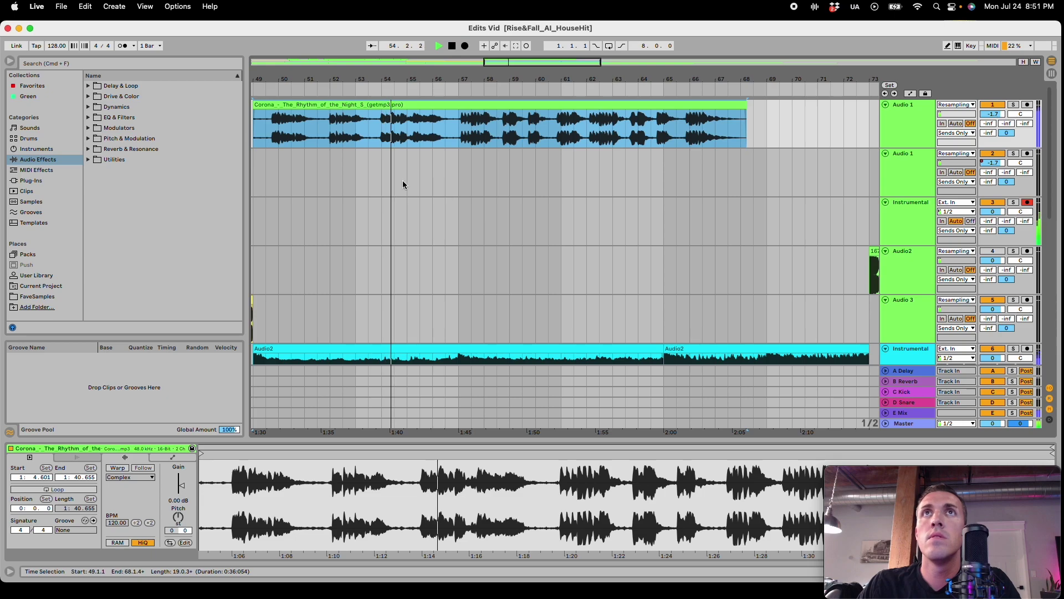
double_click(909, 121)
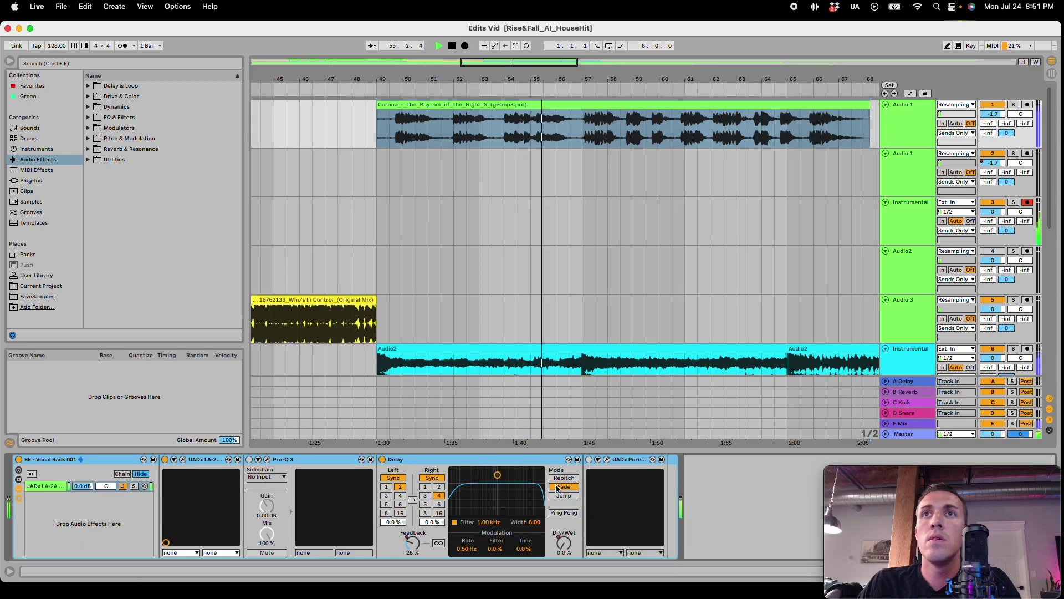
click(566, 544)
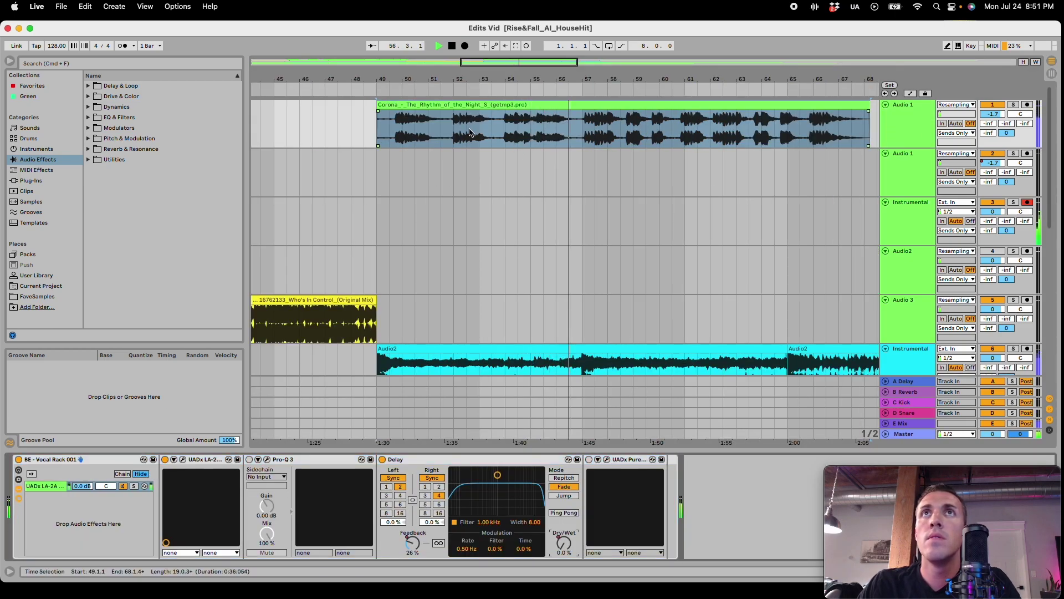
Step: Raise the Delay Dry/Wet automation to 15% across the long acapella clip starting at 49.1.1
click(526, 105)
shift+click(531, 133)
drag(605, 126, 871, 133)
key(a)
drag(703, 143, 703, 136)
scroll(634, 211, right, 6)
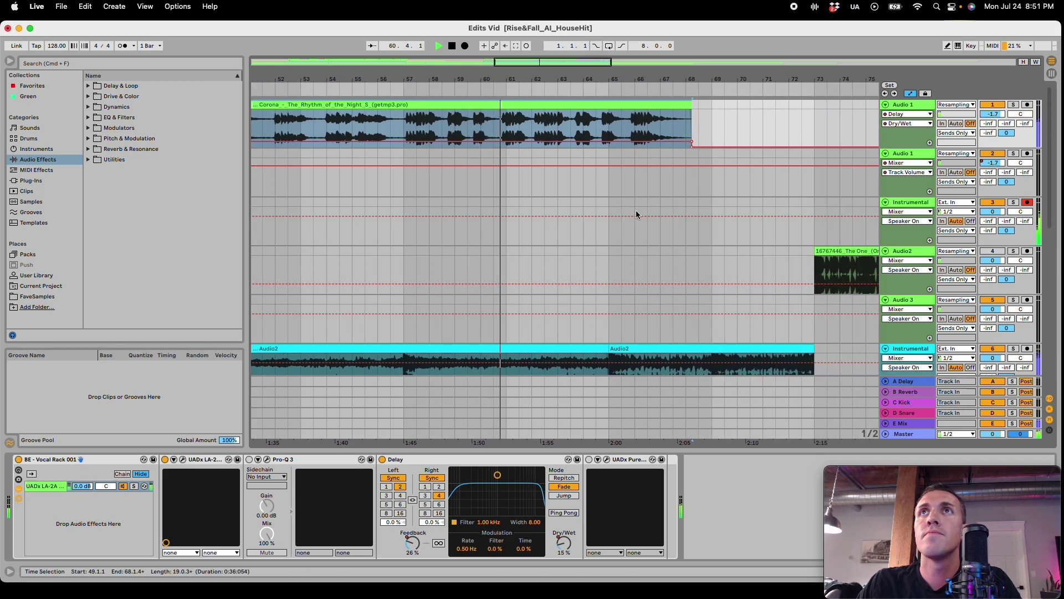
Step: Listen to the later phrases of the long acapella clip with the delay, and stop playback at 66.1.1
drag(488, 79, 490, 70)
drag(553, 79, 553, 96)
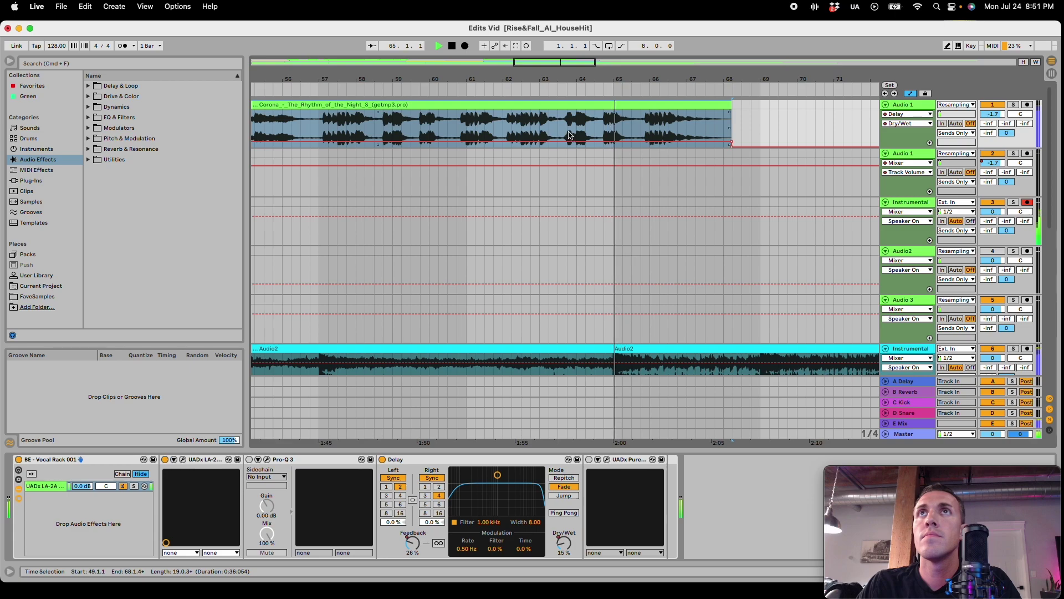
key(space)
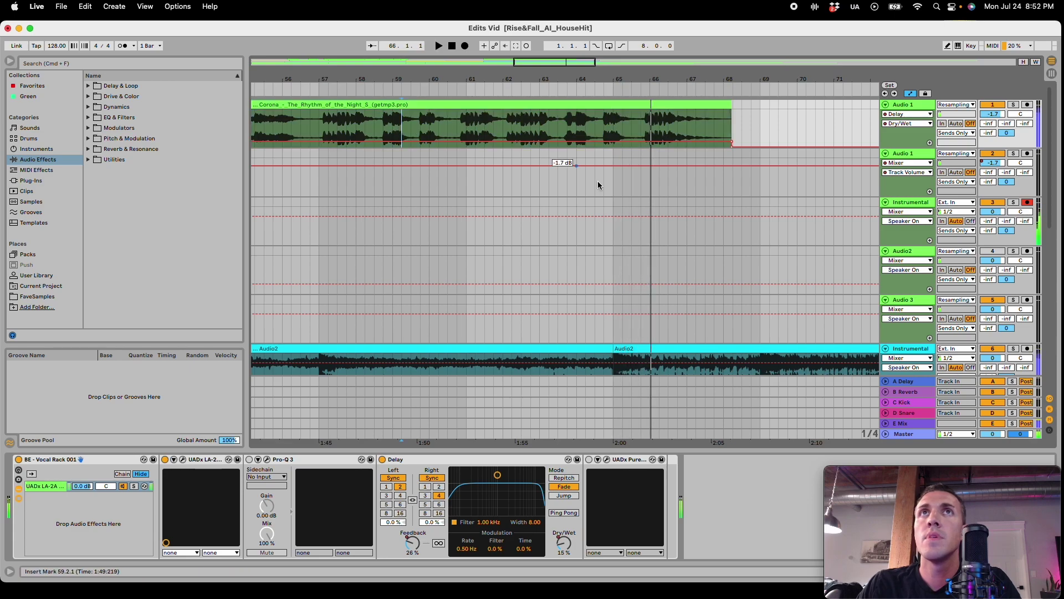
Step: Hide the automation and play the long acapella clip from 49.3.1 and from 54.1.1
drag(562, 60, 513, 79)
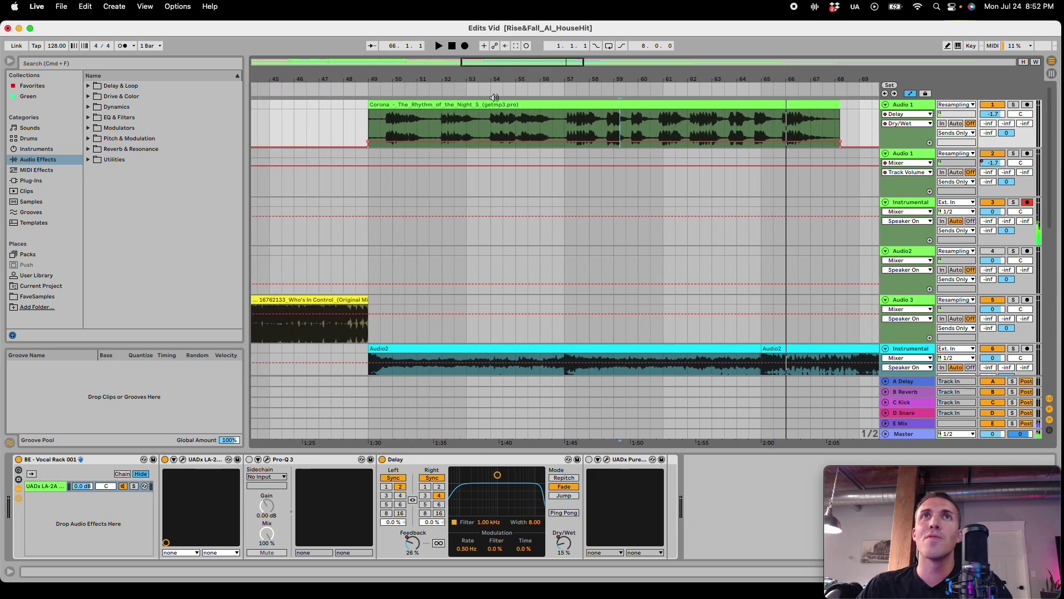
key(a)
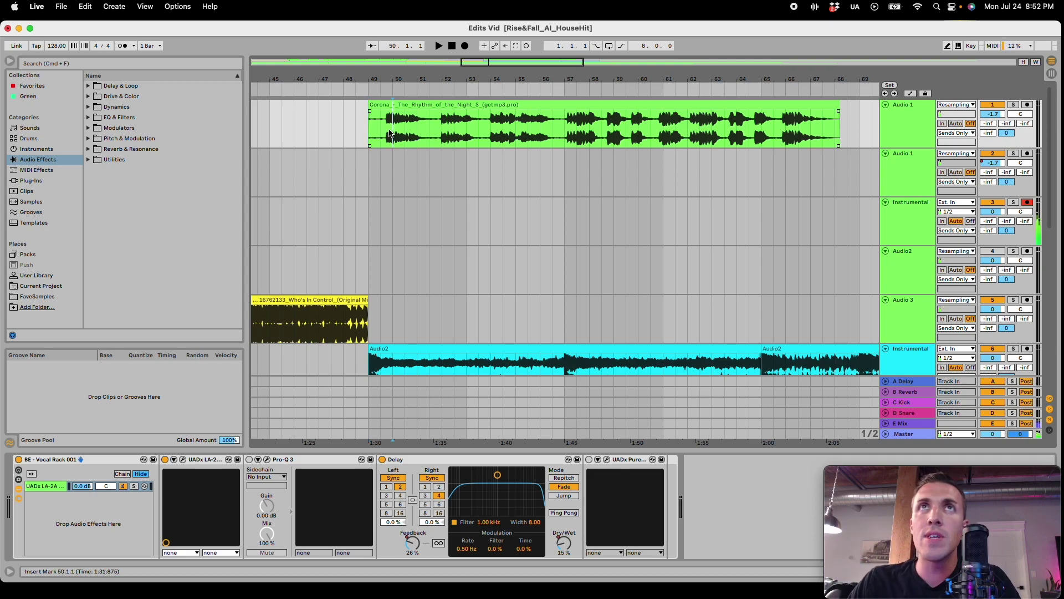
key(space)
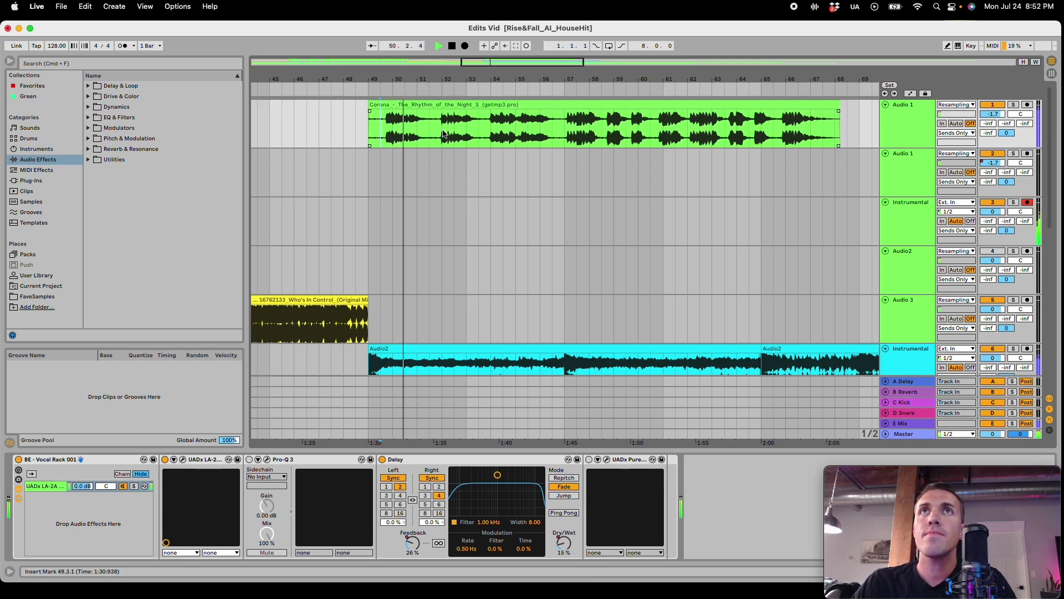
click(493, 133)
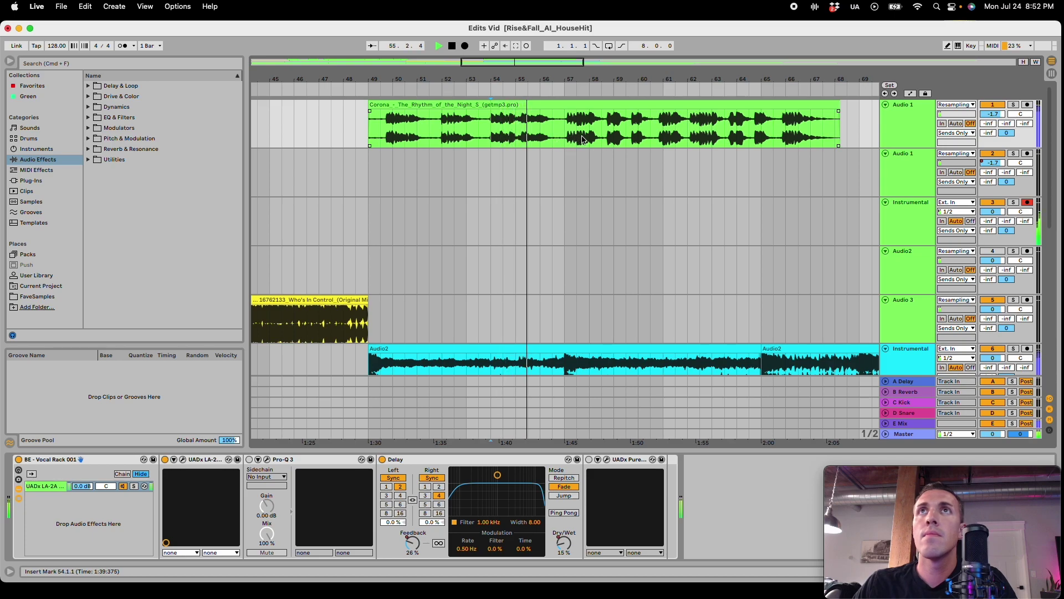
Step: Split the long acapella clip at 58.3.1 and move its second part to start at 57.1.1
click(601, 137)
key(super+e)
drag(613, 104, 578, 111)
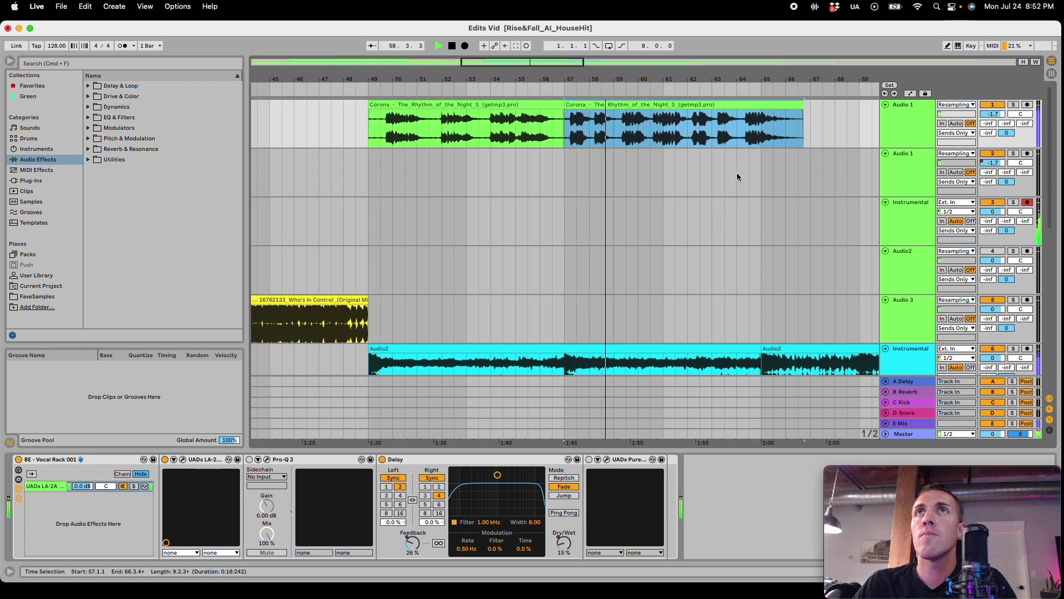
Step: Put the second acapella part on the second Audio 1 track with an earlier clip beginning, starting at 56.1.1, and add a short fade-in
drag(573, 132, 535, 201)
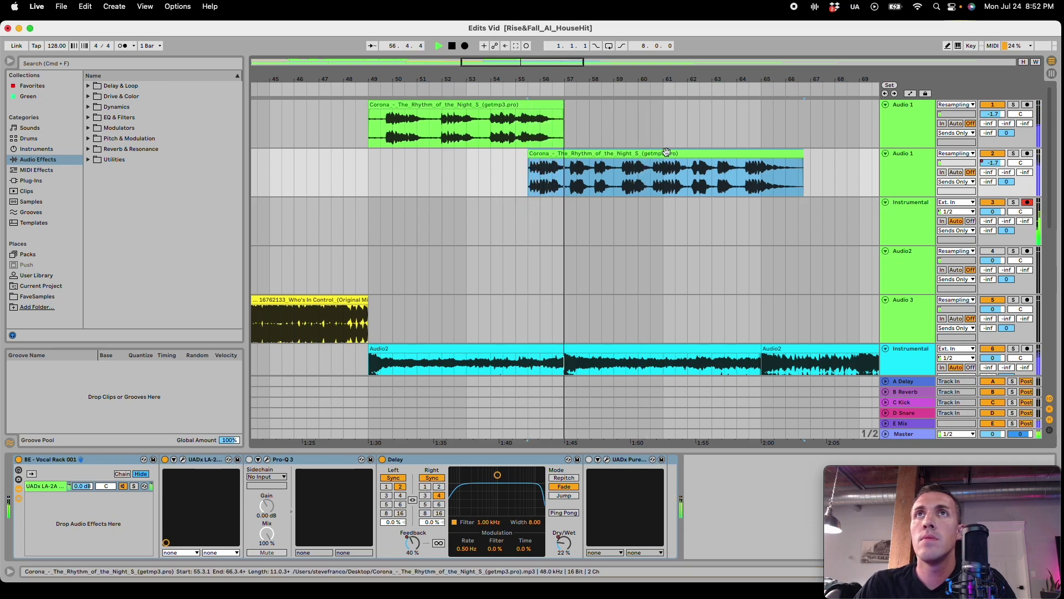
mouse_move(594, 160)
mouse_down()
mouse_move(607, 161)
mouse_move(588, 170)
mouse_up()
key(space)
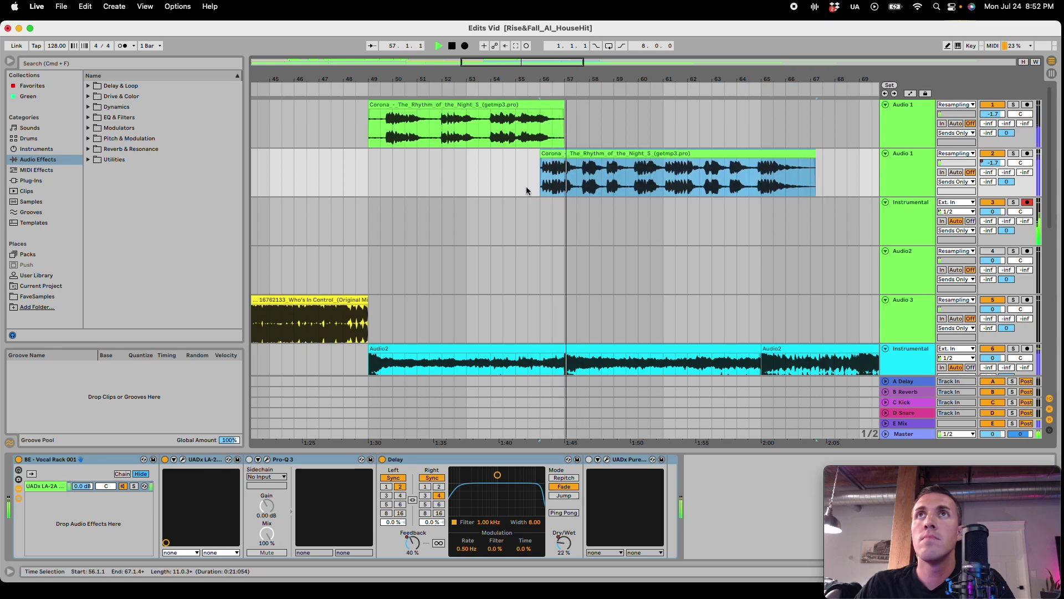
drag(542, 160, 558, 160)
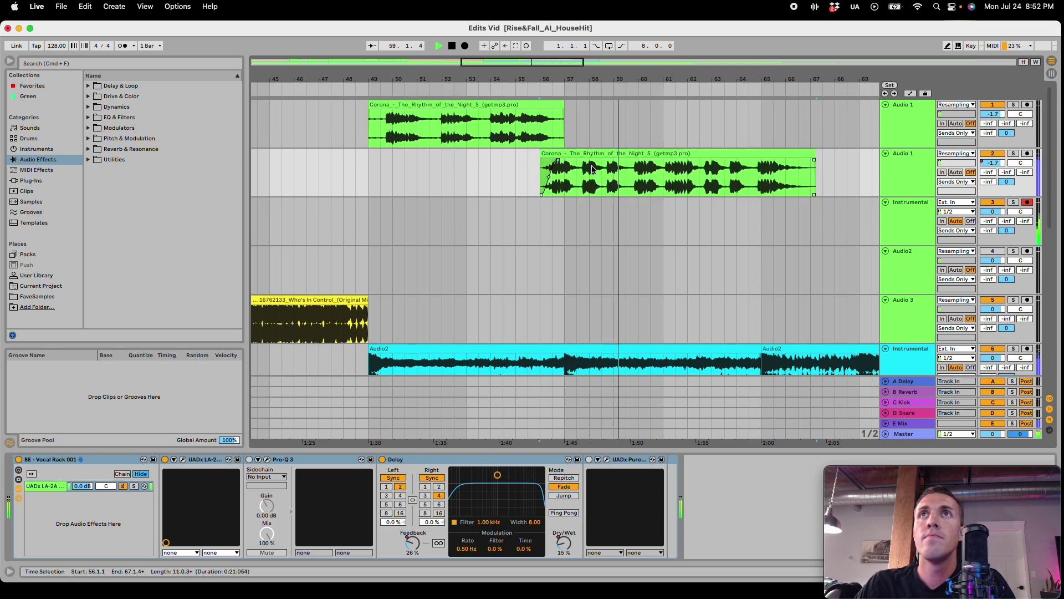
drag(601, 79, 552, 85)
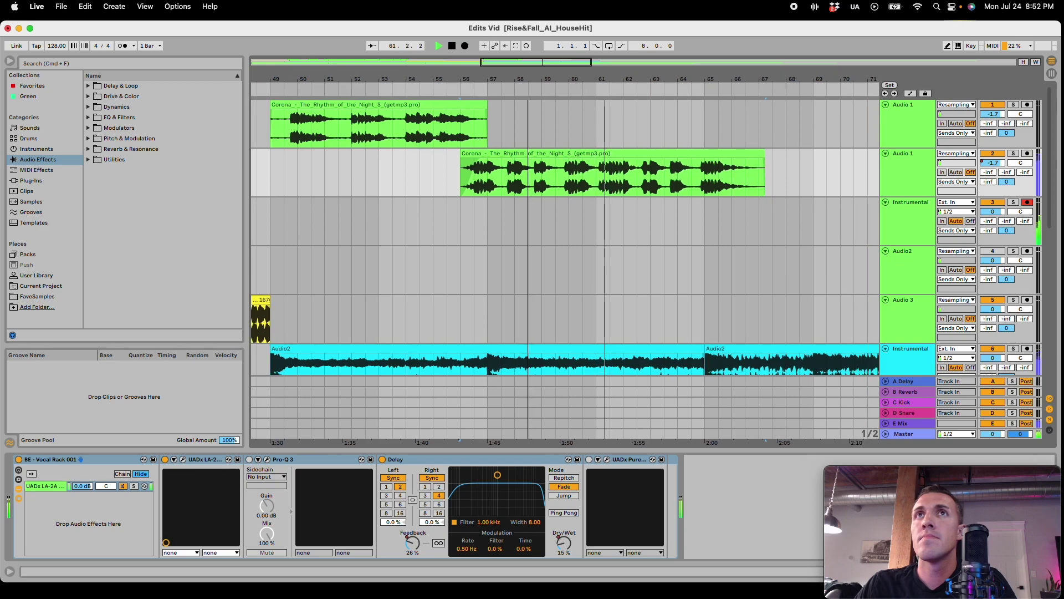
Step: Copy an acapella phrase about one bar long onto the green Instrumental track at about 66.3.1
key(minus)
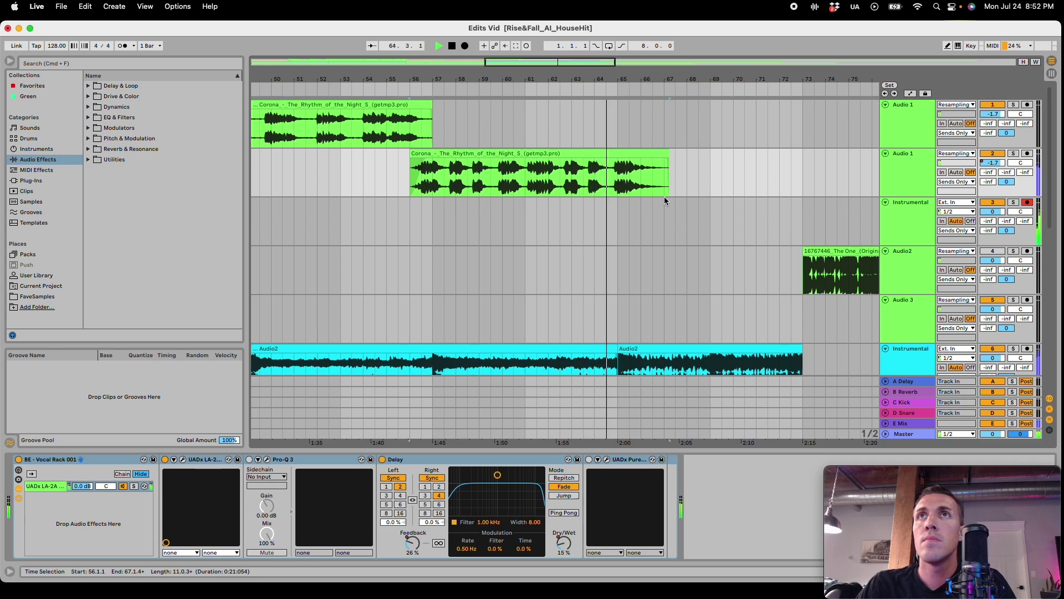
drag(583, 190, 665, 202)
click(618, 227)
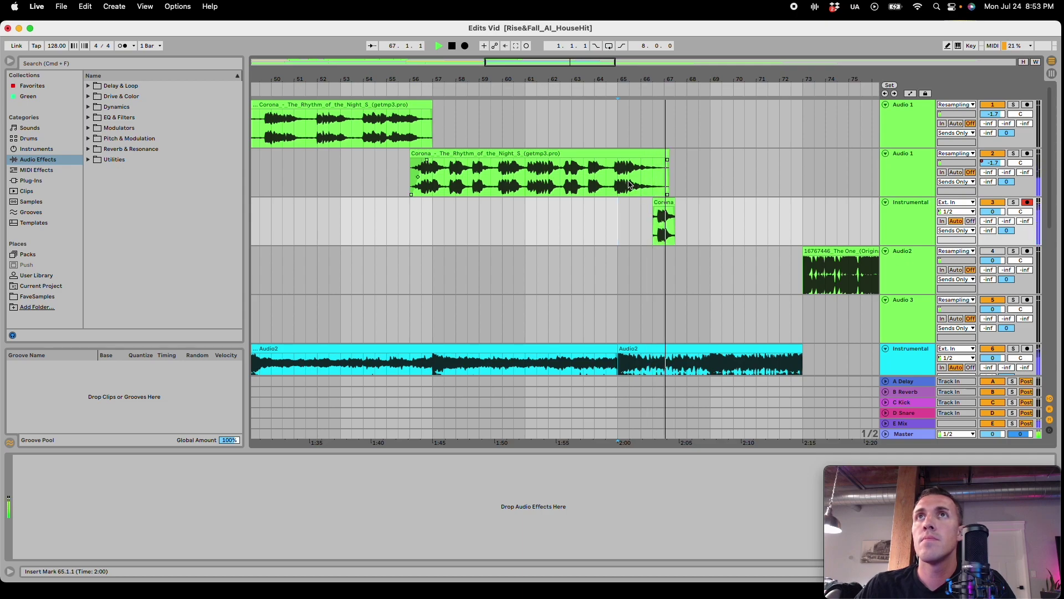
drag(619, 177, 677, 225)
key(super+d)
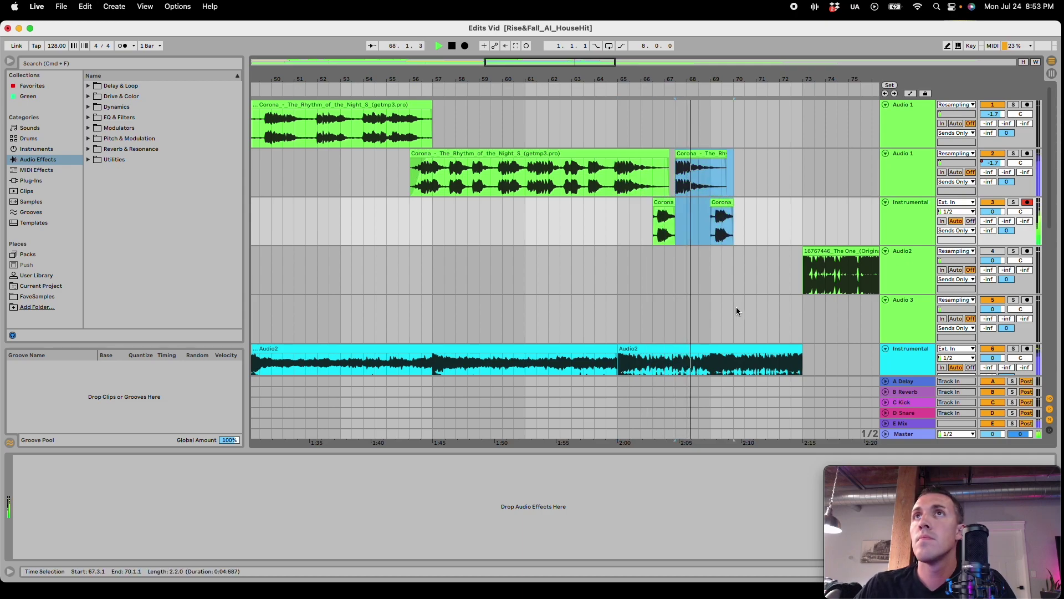
key(super+z)
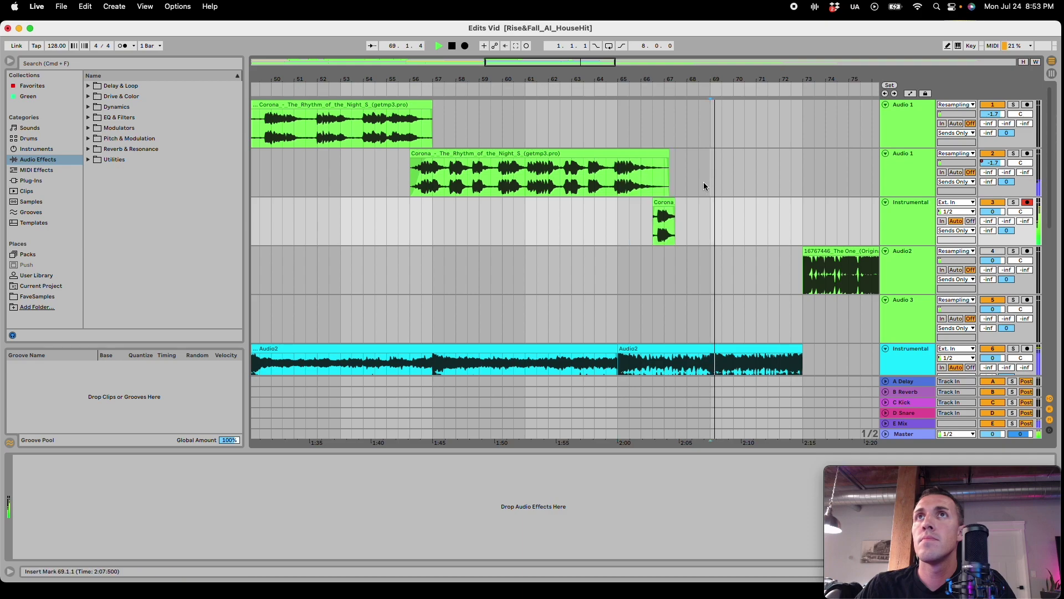
Step: Duplicate the bars 65–69 vocal section to bar 69, and move both short Corona clips from the Instrumental track to the first Audio 1 track
drag(709, 175, 613, 221)
key(super+d)
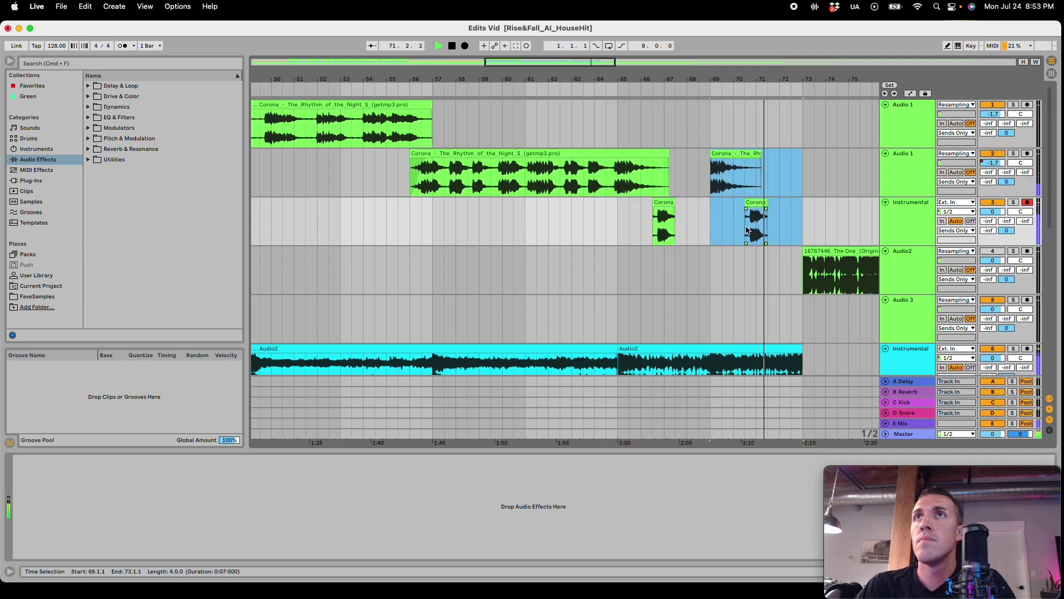
click(751, 203)
shift+click(665, 203)
drag(665, 203, 666, 121)
Step: Turn on the Audio2 track and audition its transition from bar 73
key(space)
click(1001, 251)
click(802, 262)
key(space)
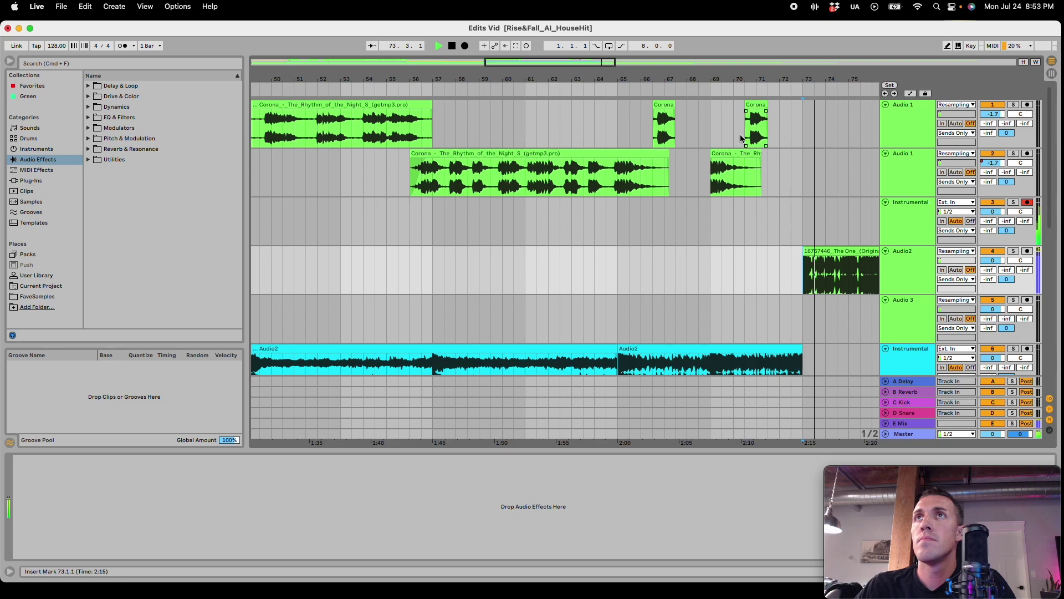
key(space)
Step: Play the arrangement from bar 1 and deactivate the Audio2 track's The One (Original Mix) clip spanning bars 9–41
drag(511, 62, 508, 54)
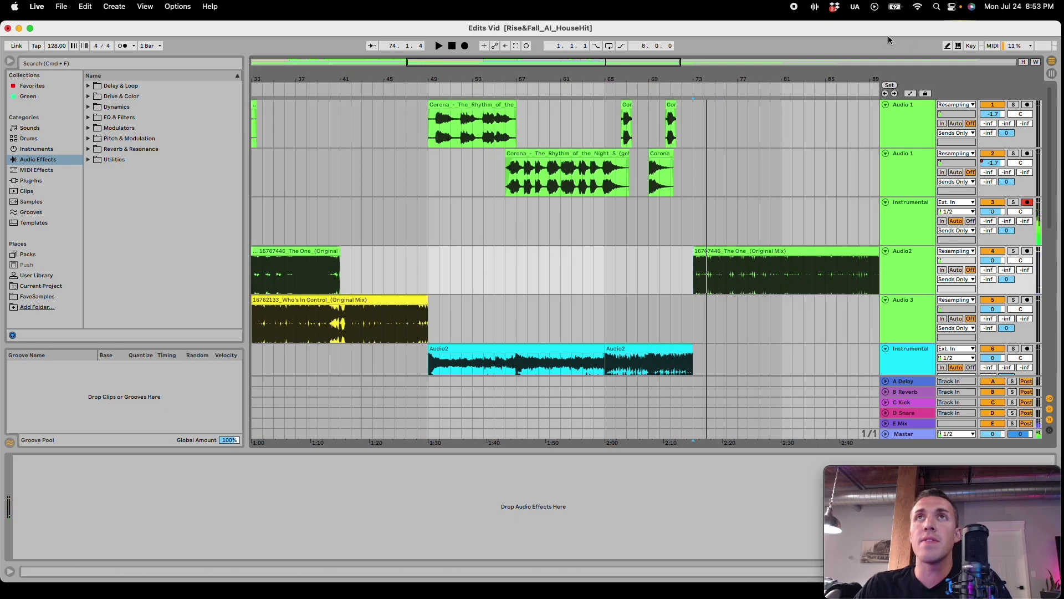
mouse_move(583, 62)
mouse_down()
mouse_move(419, 62)
mouse_move(593, 54)
mouse_up()
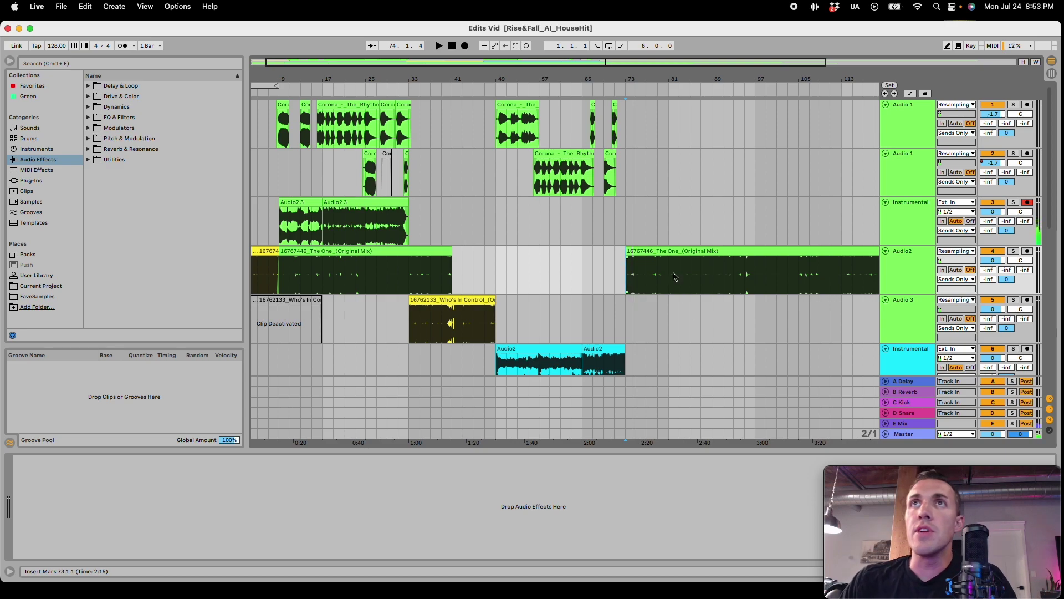
drag(593, 59, 580, 59)
click(281, 251)
key(space)
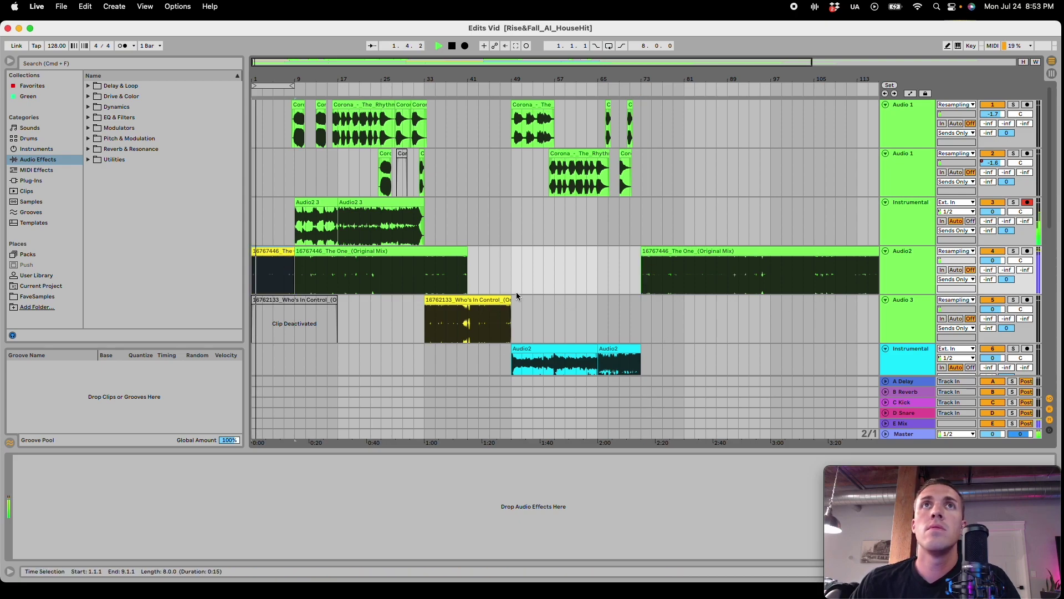
click(398, 253)
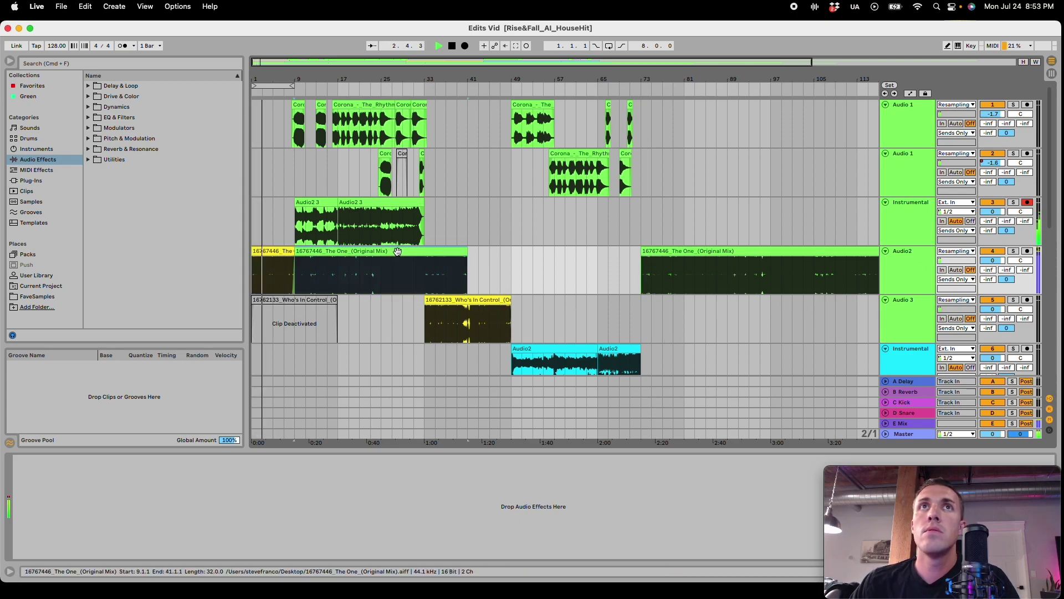
key(0)
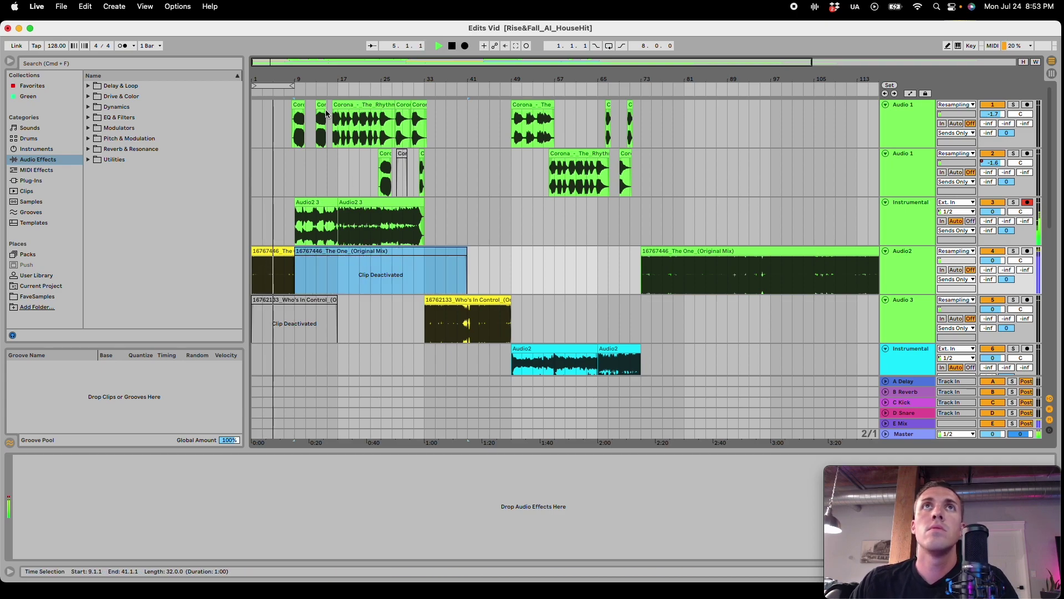
Step: Try a gain of 5 dB on the Corona vocal clip at bar 24 of the second Audio 1 track
mouse_move(287, 66)
mouse_down()
mouse_move(288, 100)
mouse_move(287, 66)
mouse_up()
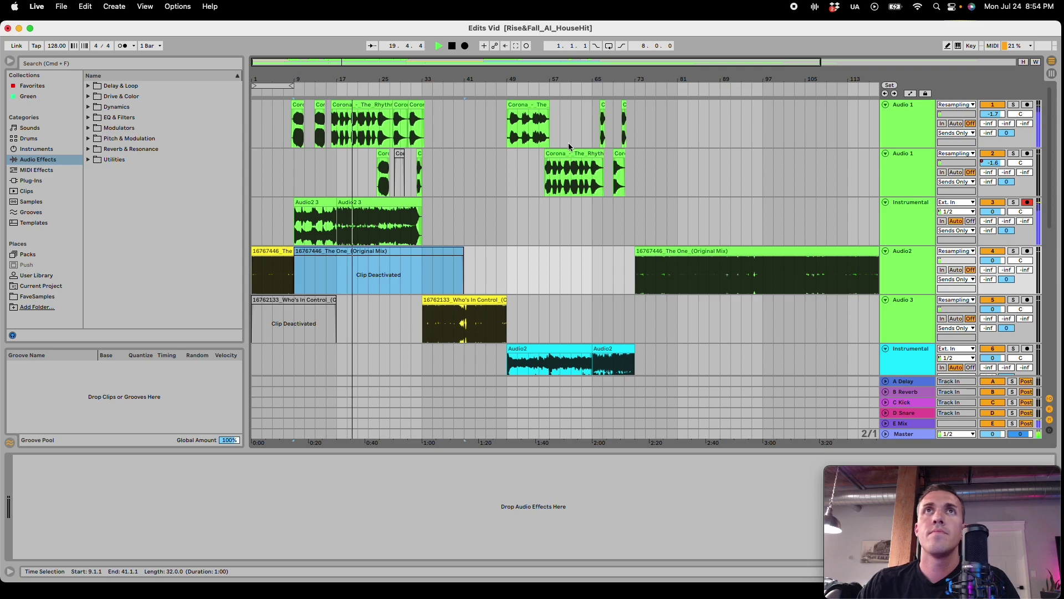
click(372, 104)
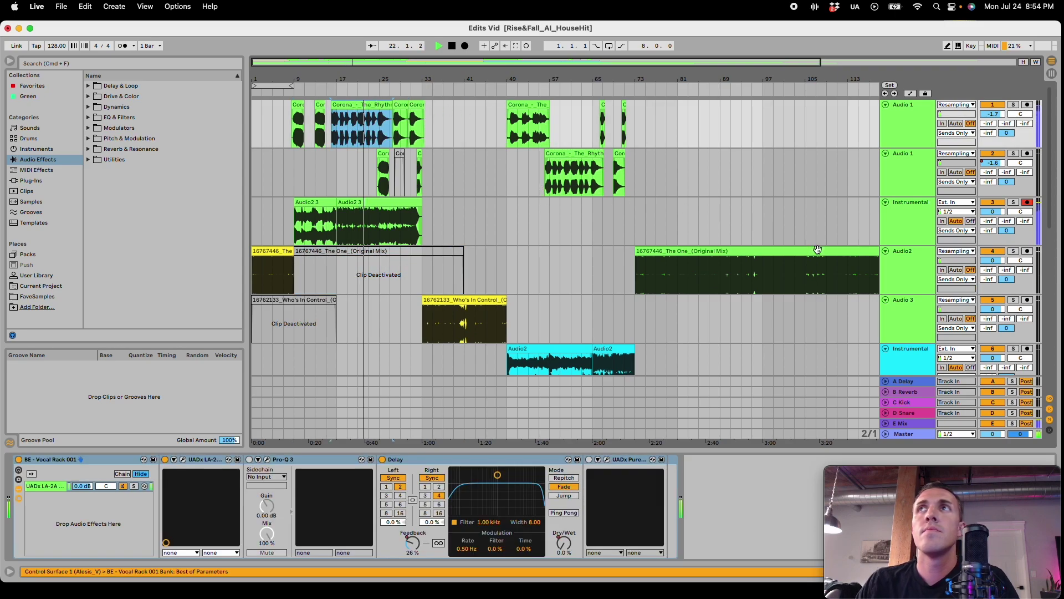
click(356, 134)
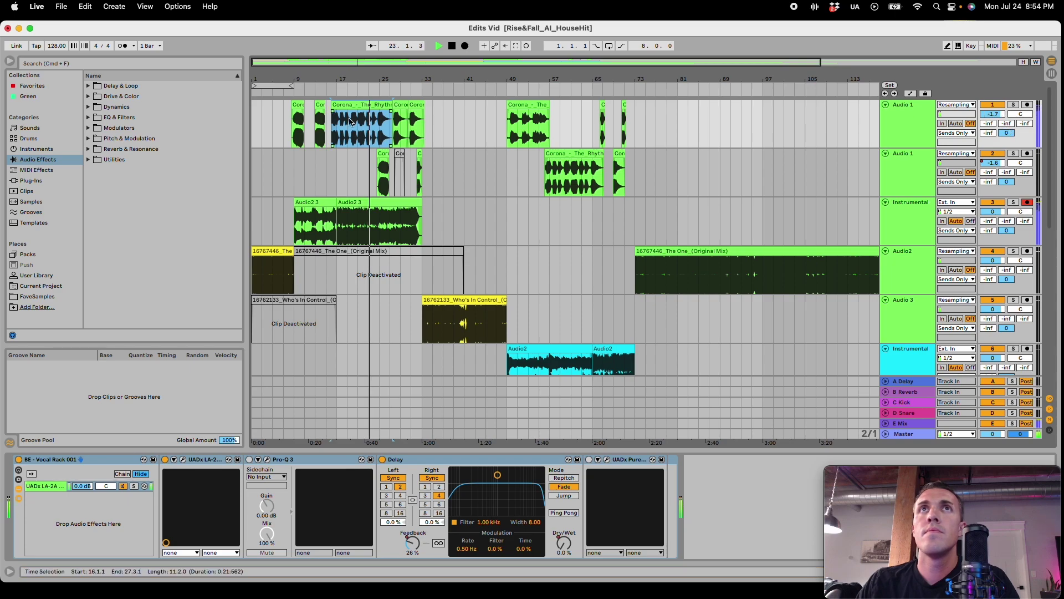
drag(352, 66, 388, 144)
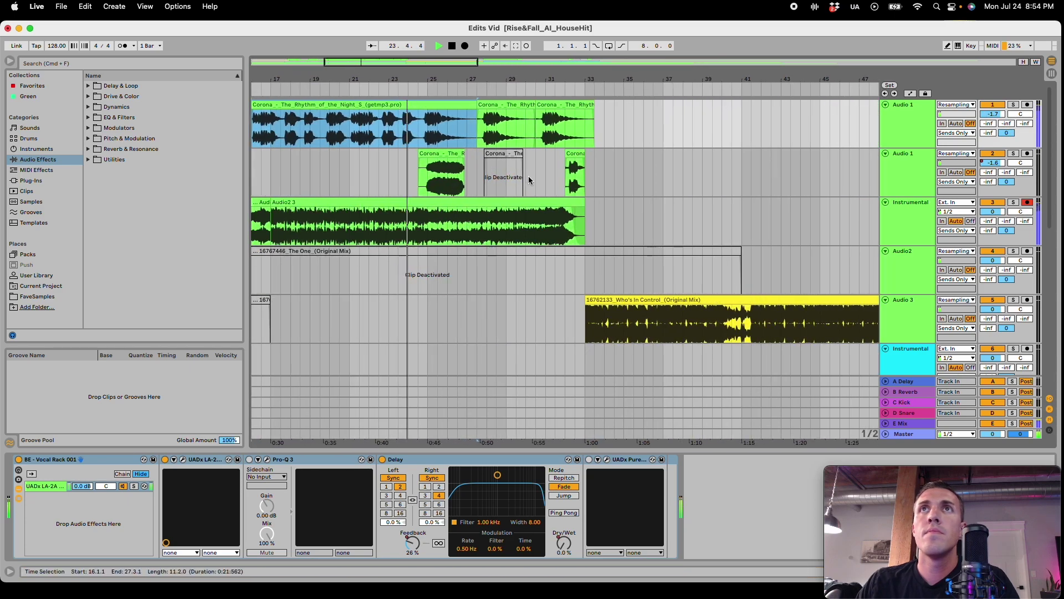
click(444, 152)
double_click(444, 153)
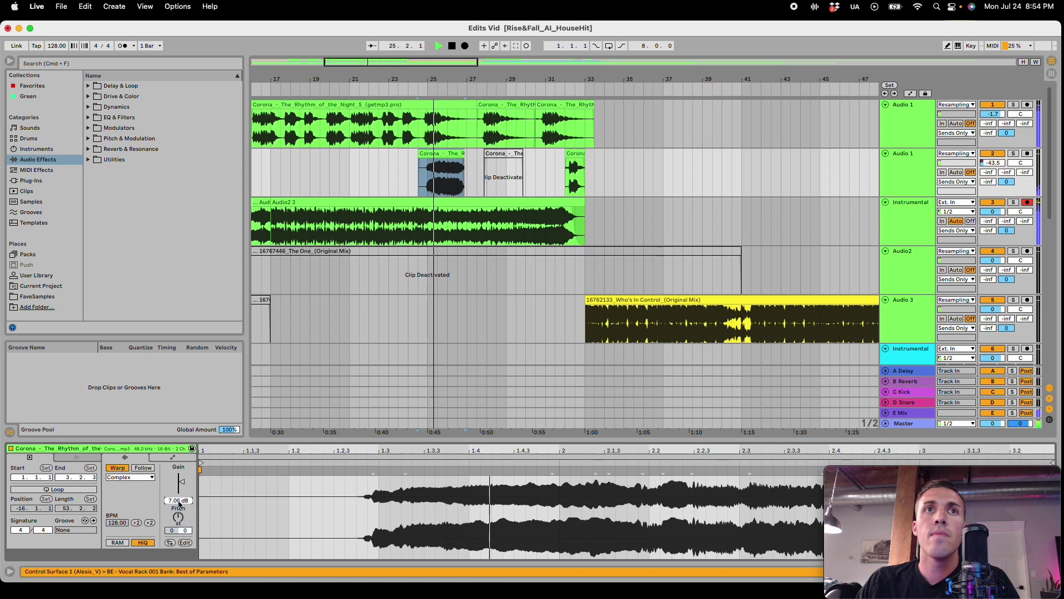
text(5)
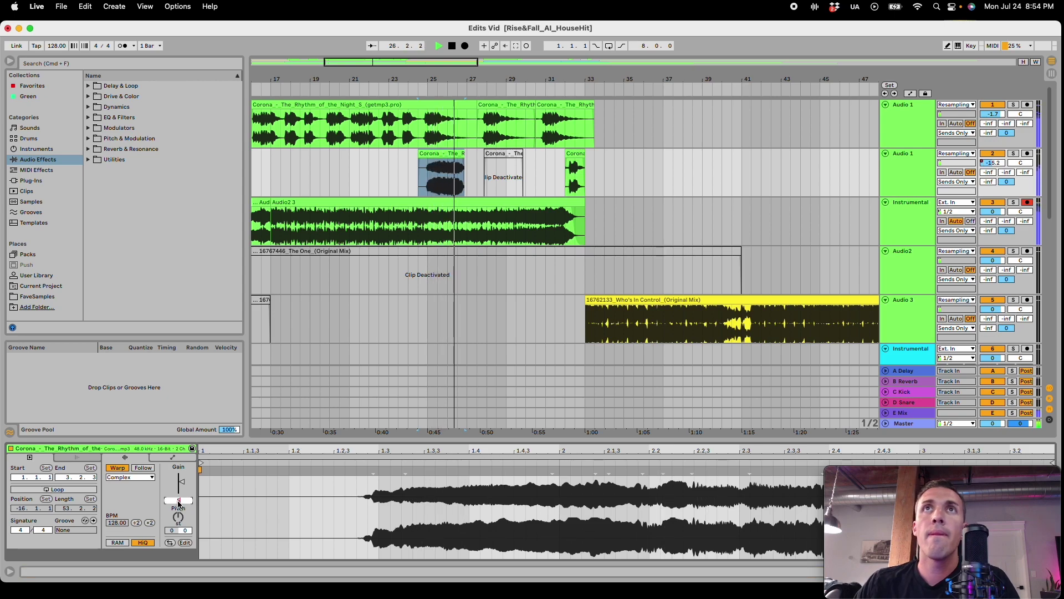
text(5)
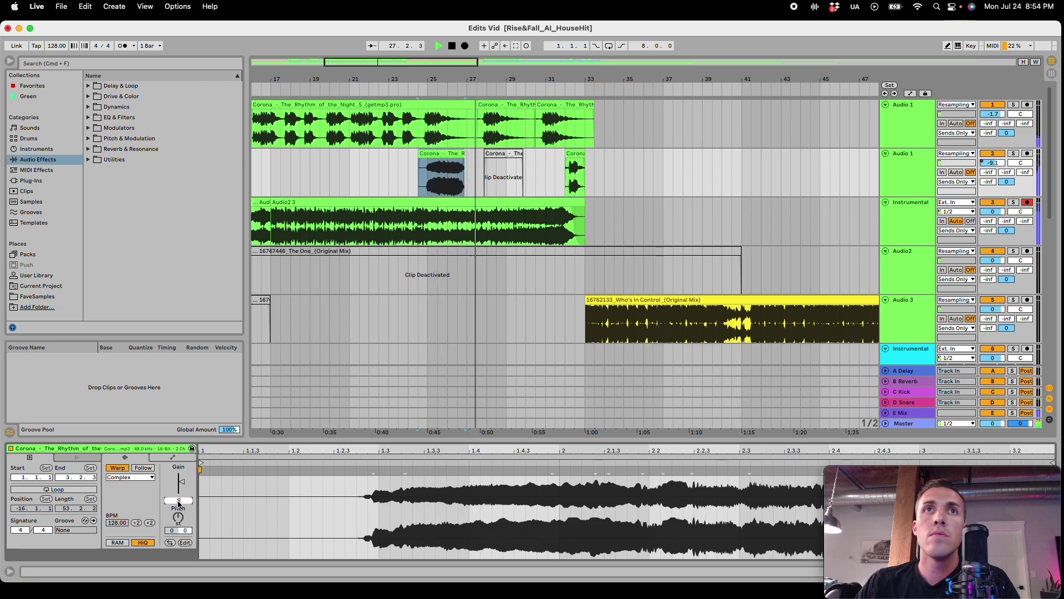
key(Return)
key(super+z)
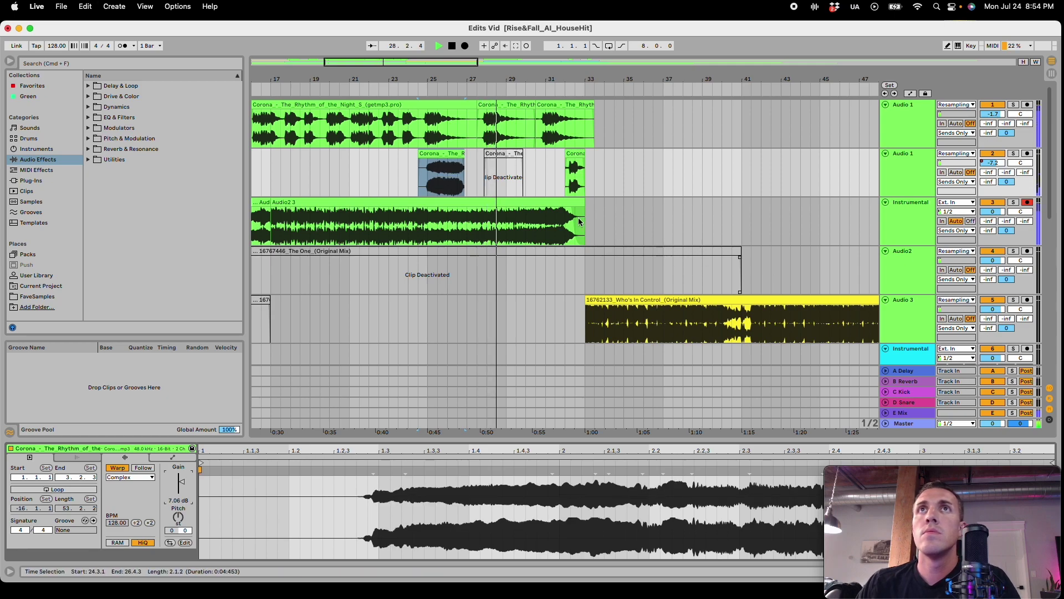
Step: Copy the Corona vocal clip at bar 24.3 on the second Audio 1 track to bar 28.3 of the same track
click(450, 155)
key(super+c)
click(497, 170)
key(super+v)
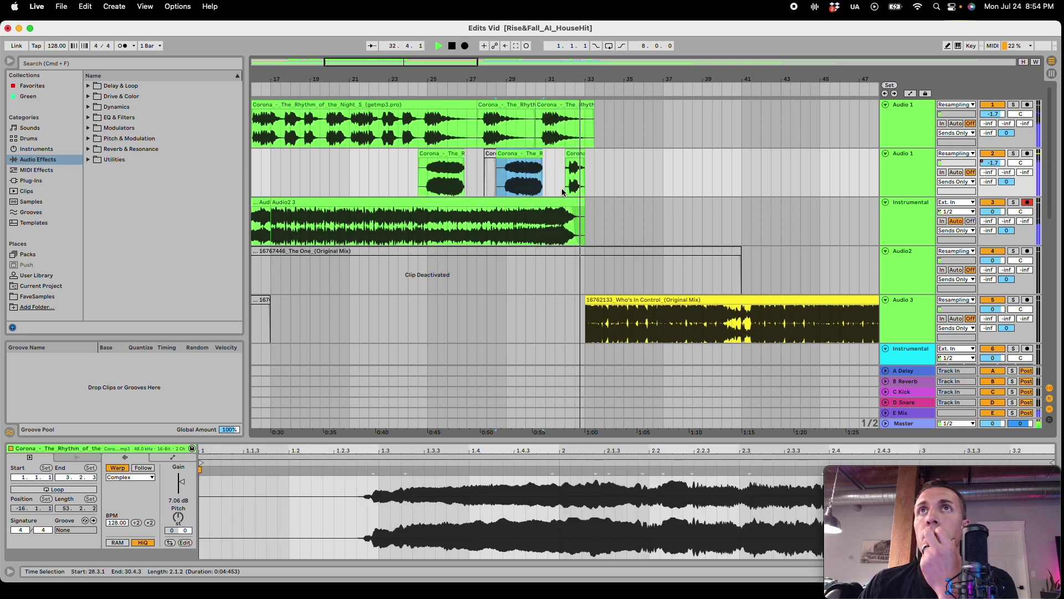
Step: Copy the one-bar Corona clip at bar 32 on the second Audio 1 track to bar 40
drag(515, 62, 464, 40)
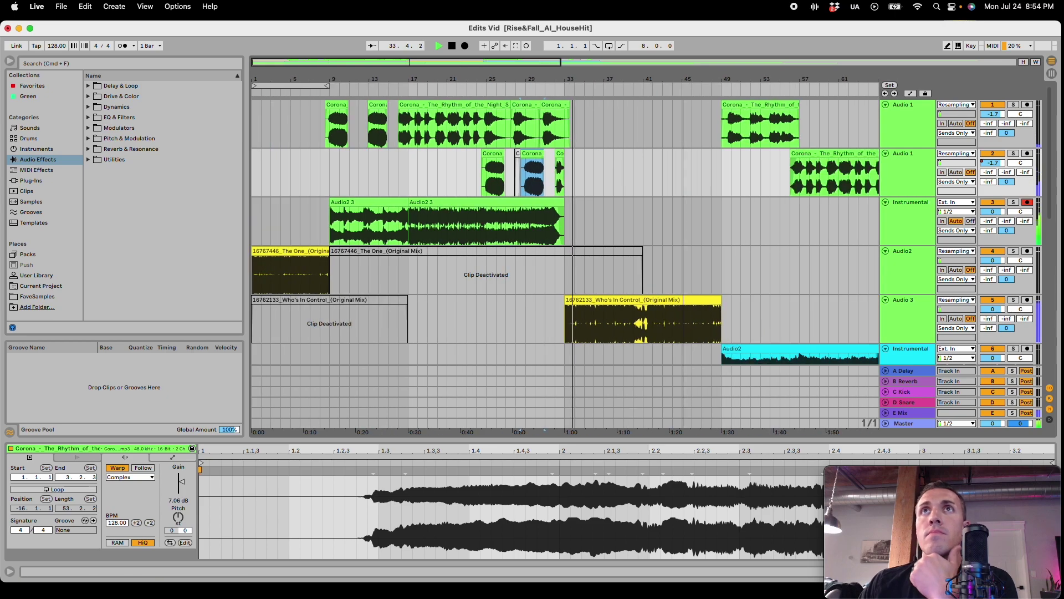
key(plus)
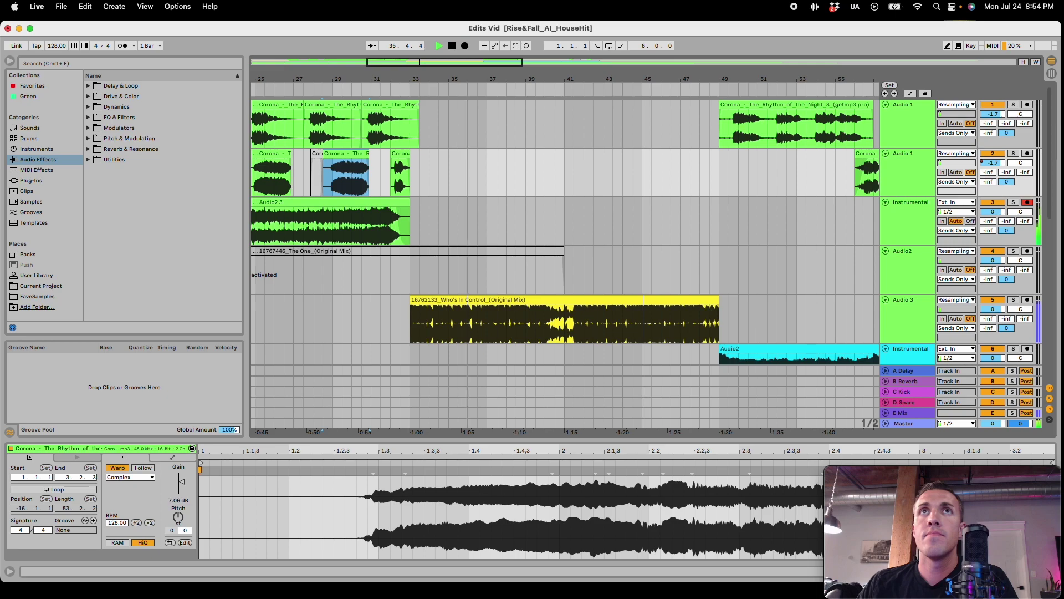
key(minus)
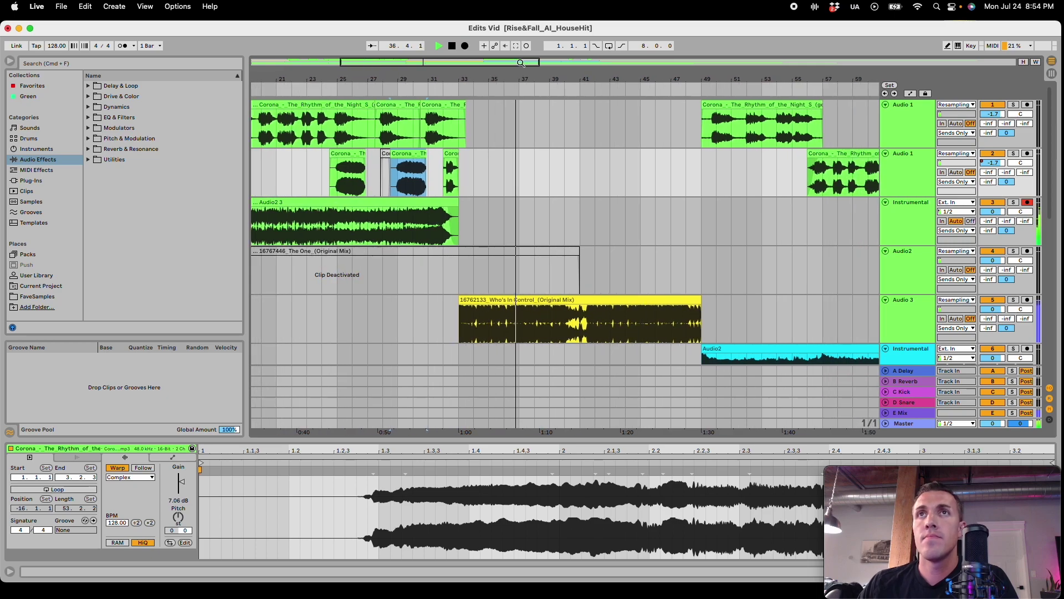
click(451, 166)
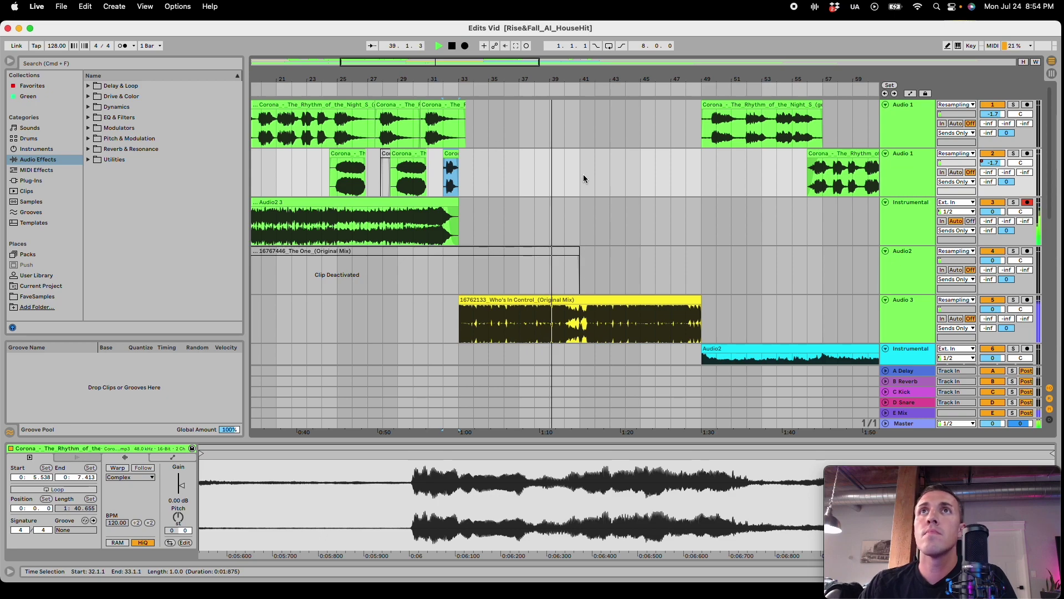
click(560, 175)
key(super+v)
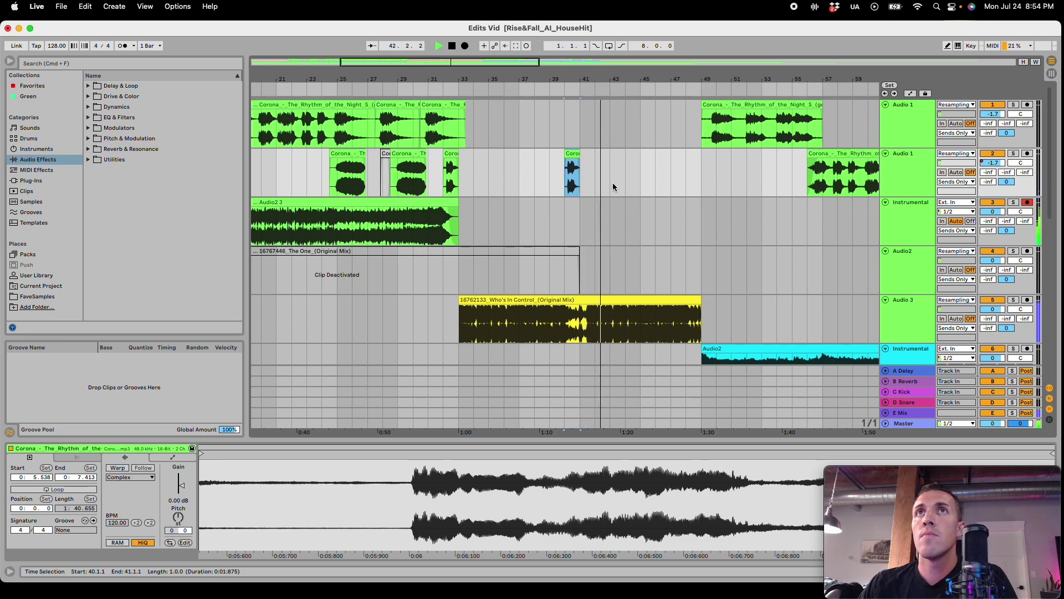
Step: Show automation and raise the first Audio 1 track's Delay Dry/Wet level from bar 49 onward to 18%
drag(507, 63, 586, 34)
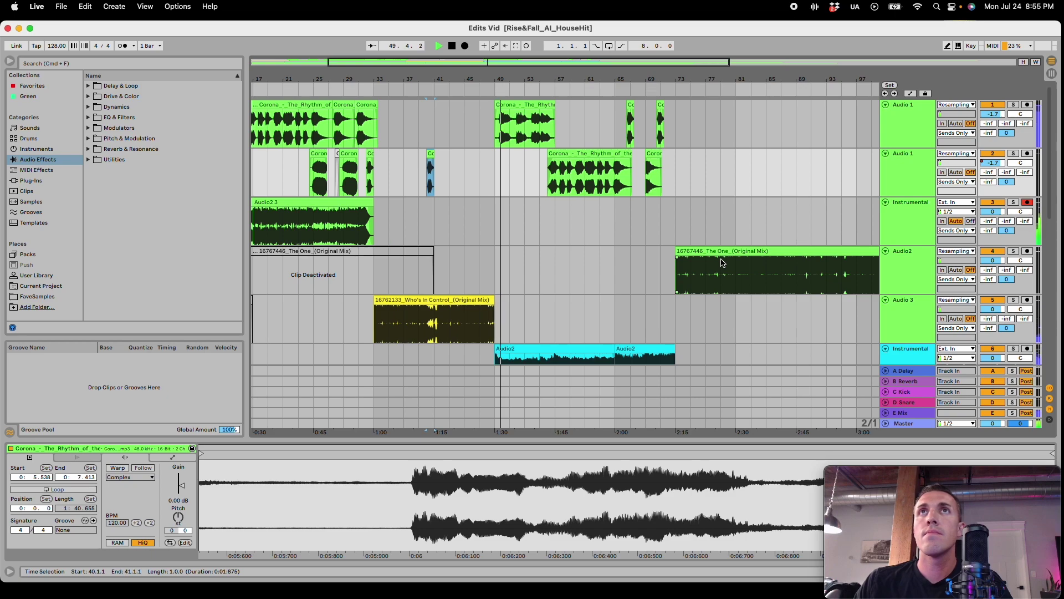
drag(583, 63, 569, 95)
click(890, 127)
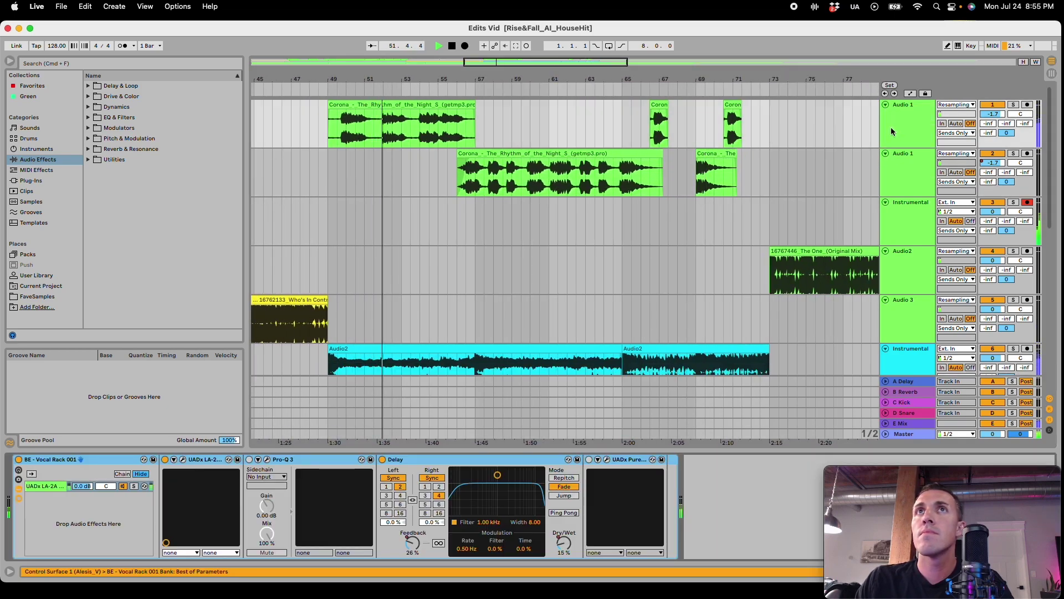
key(a)
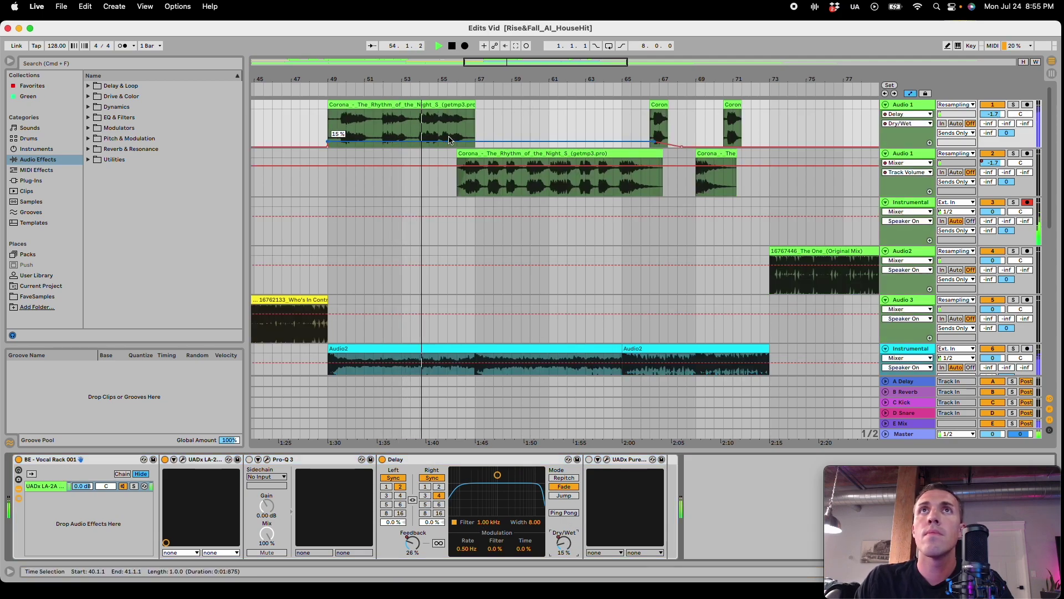
drag(450, 140, 450, 136)
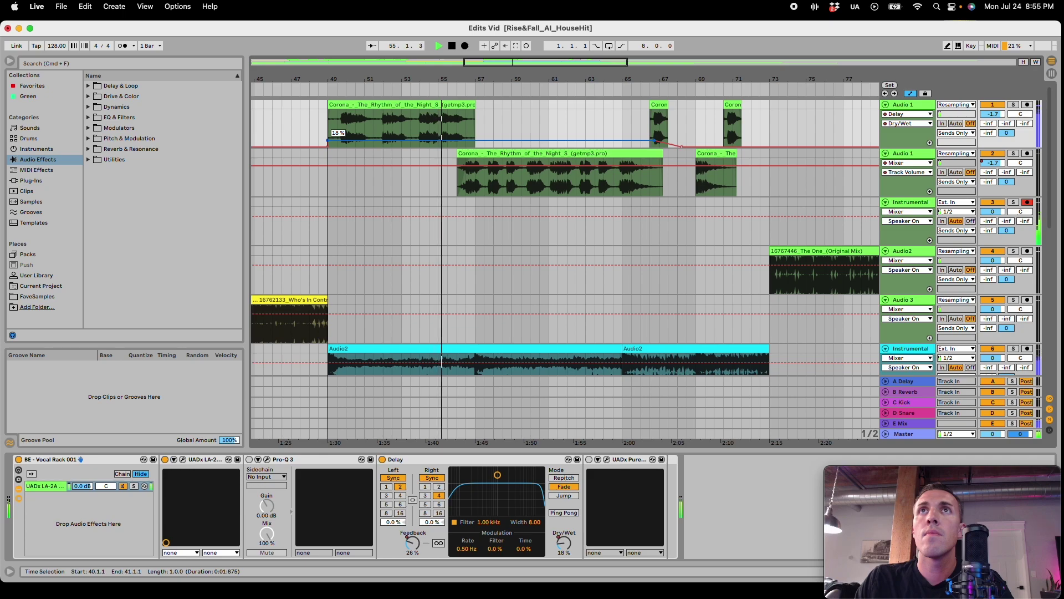
key(a)
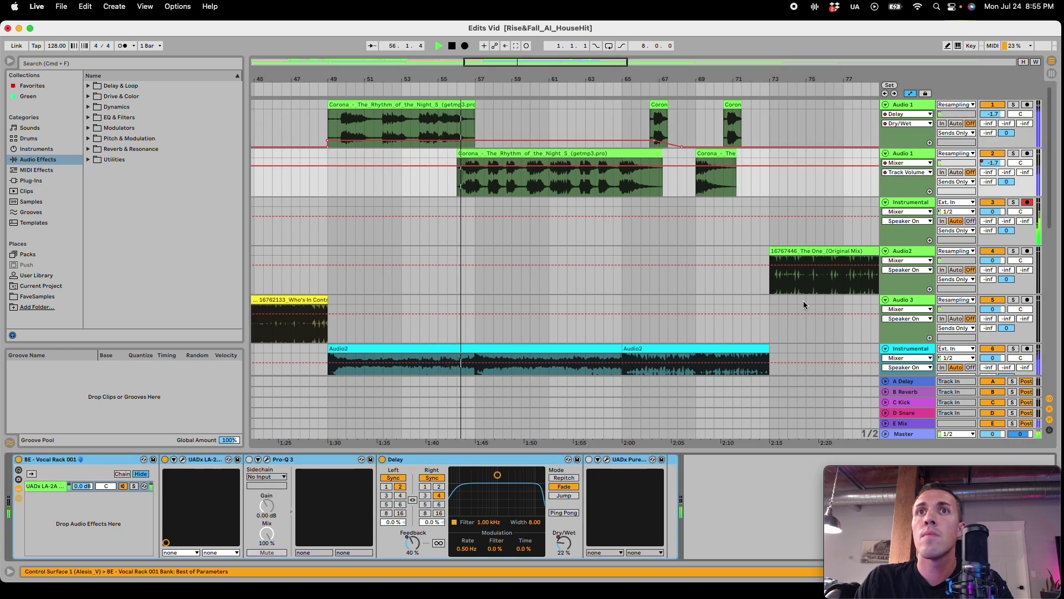
Step: Display the Delay Dry/Wet automation on the second Audio 1 track and check it around the Corona clips
click(562, 543)
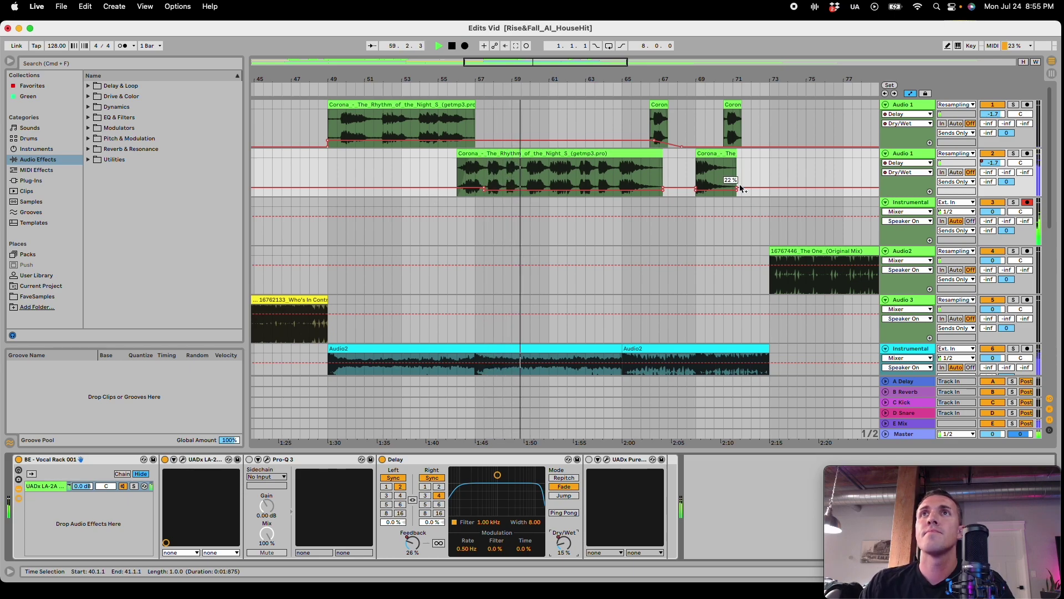
drag(601, 79, 600, 94)
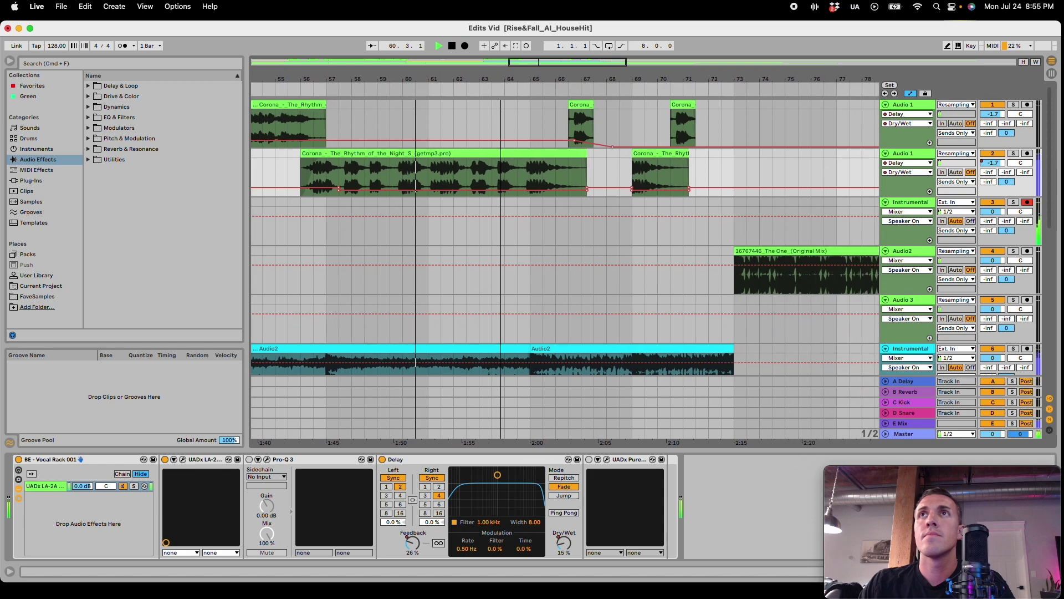
drag(456, 79, 547, 79)
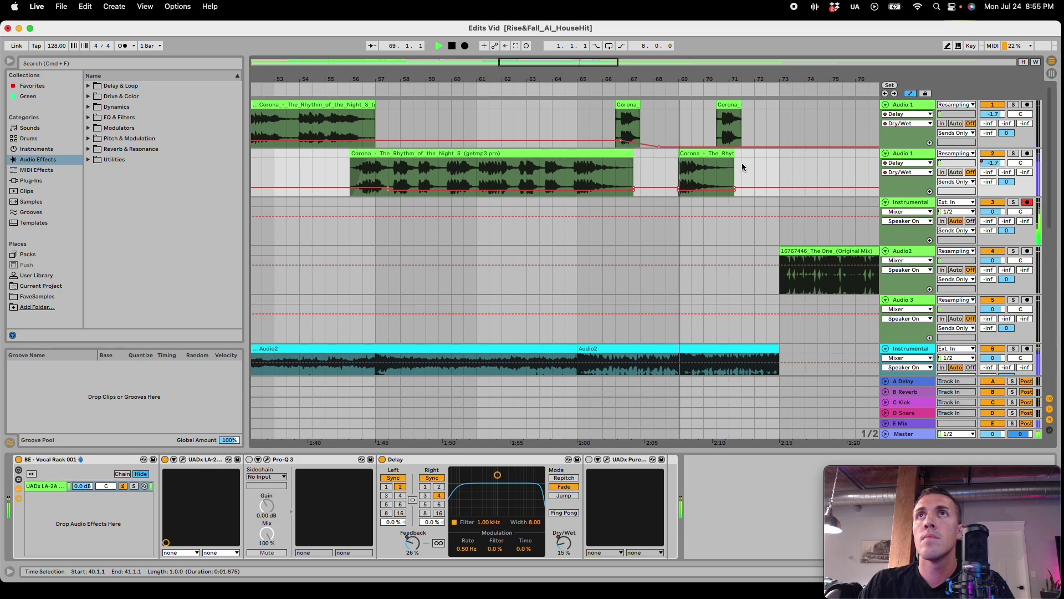
Step: Extend the start of the Corona clip at bar 69 on the second Audio 1 track back to bar 68.3
drag(680, 164, 642, 160)
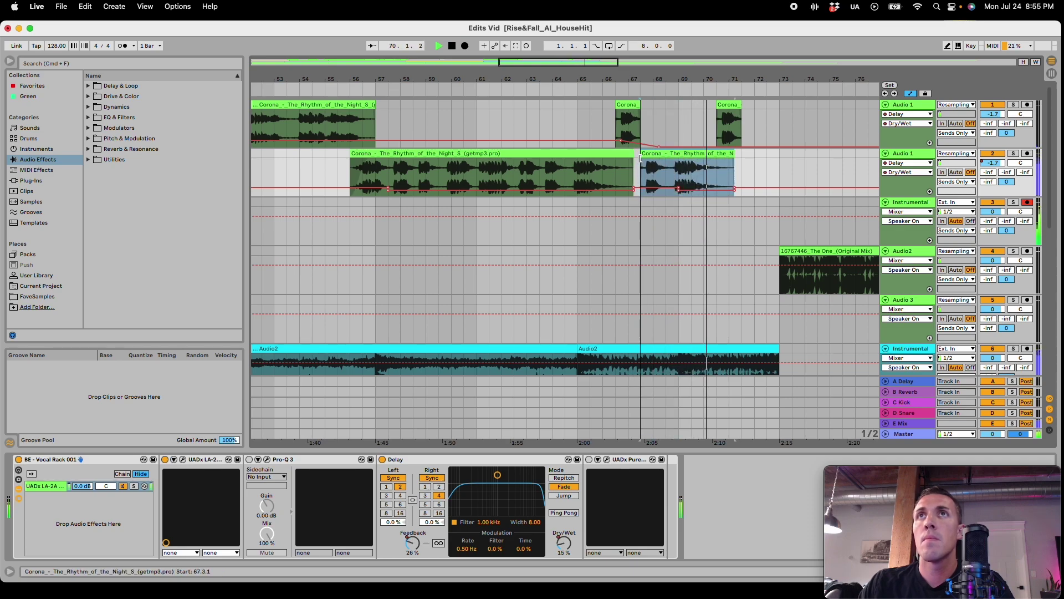
key(super+z)
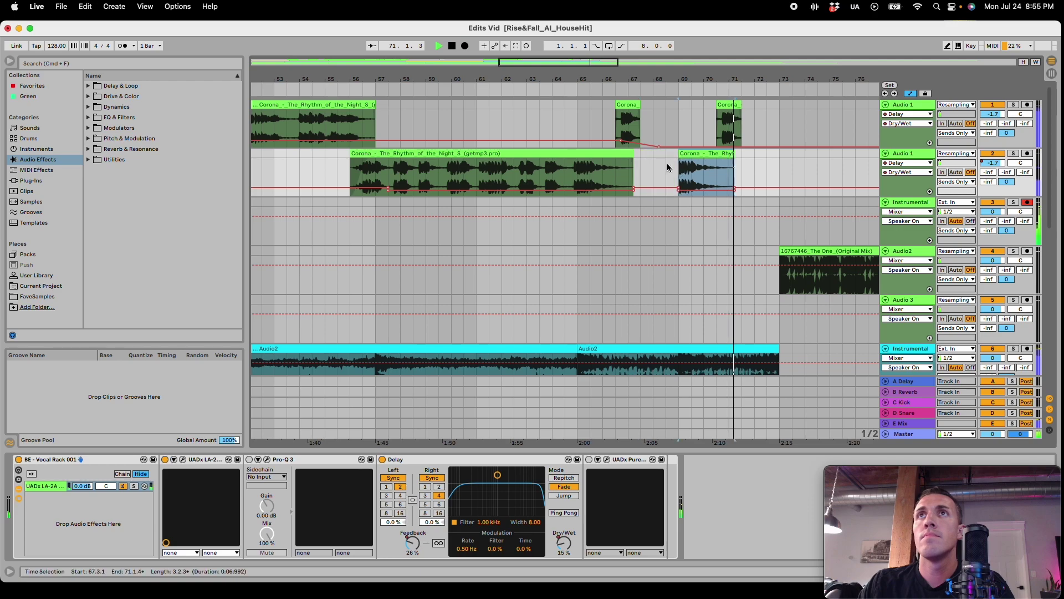
drag(681, 155, 665, 155)
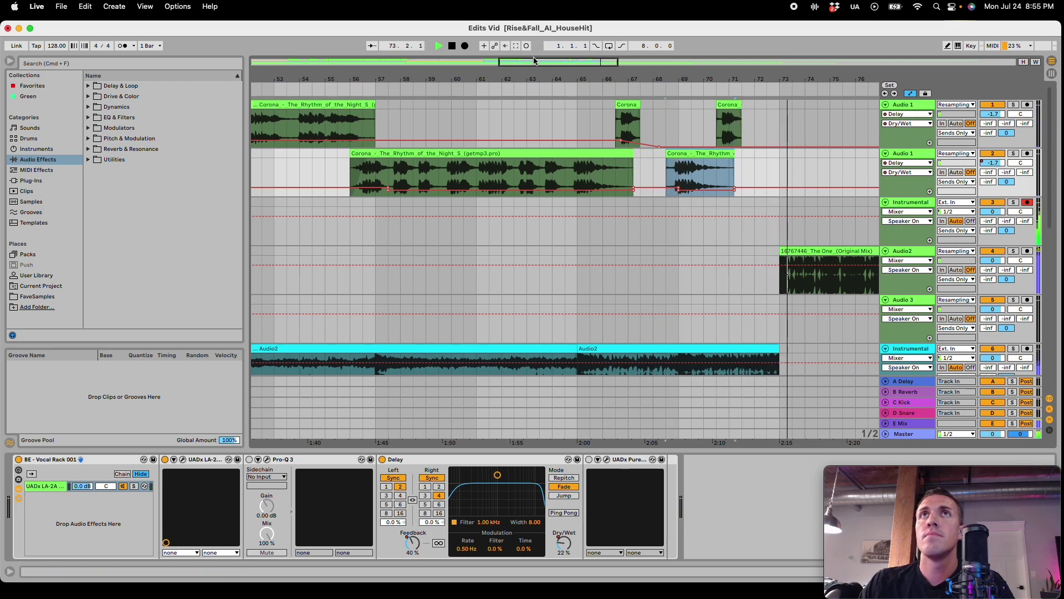
drag(447, 79, 447, 53)
drag(536, 63, 643, 54)
key(plus)
key(plus)
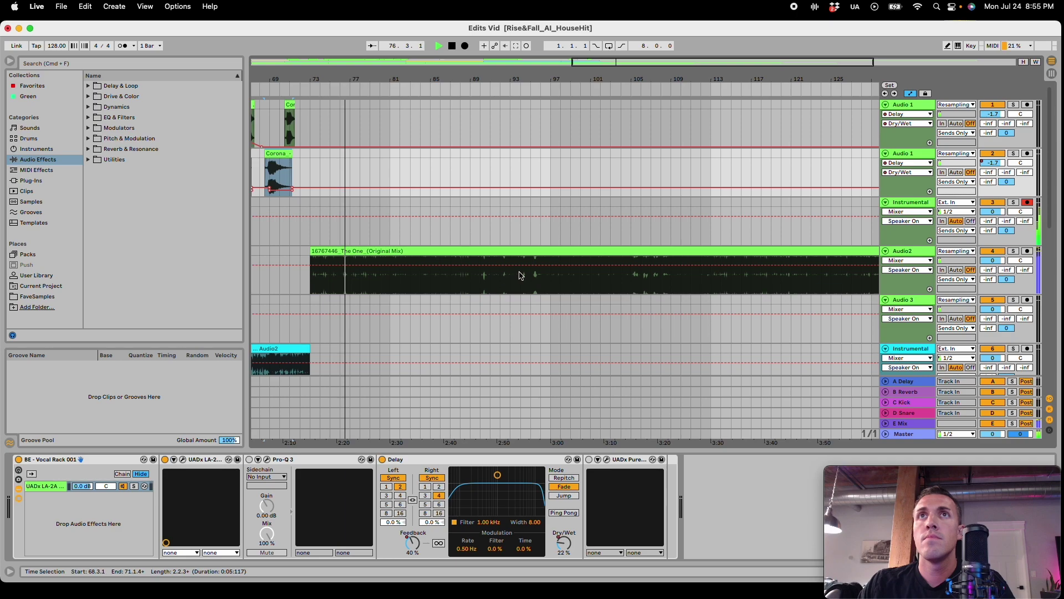
Step: Audition The One on Audio2, split its clip near bar 128, and move the closing section to bar 87
click(463, 286)
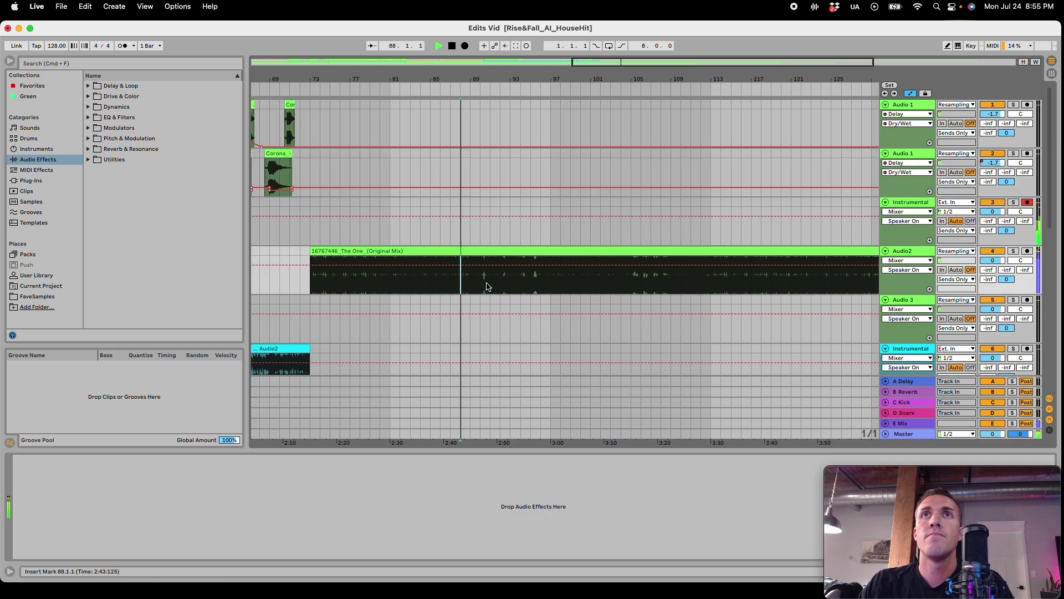
click(473, 285)
key(super+e)
drag(639, 61, 780, 61)
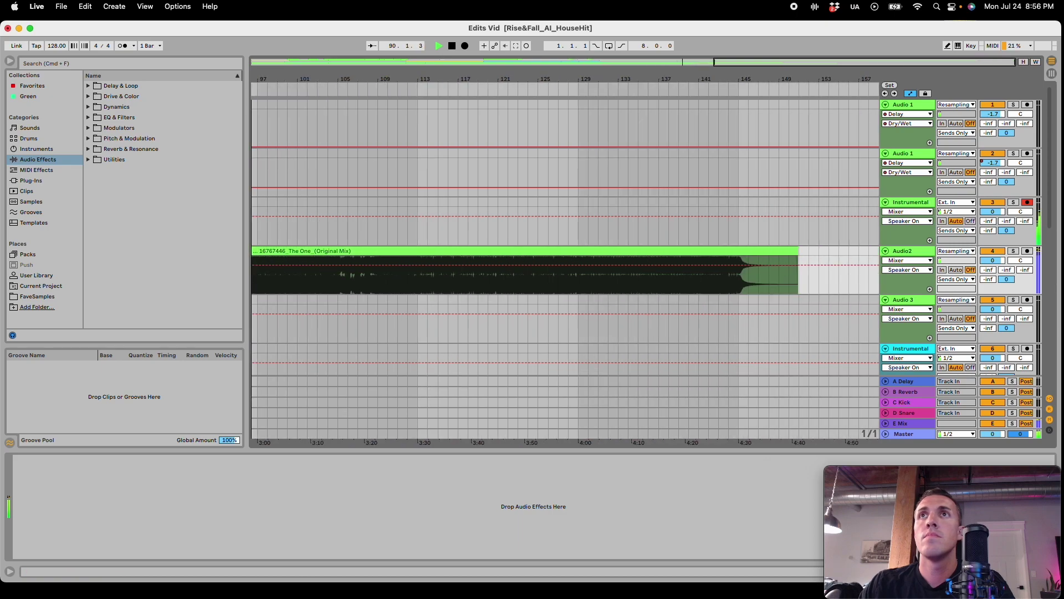
click(540, 282)
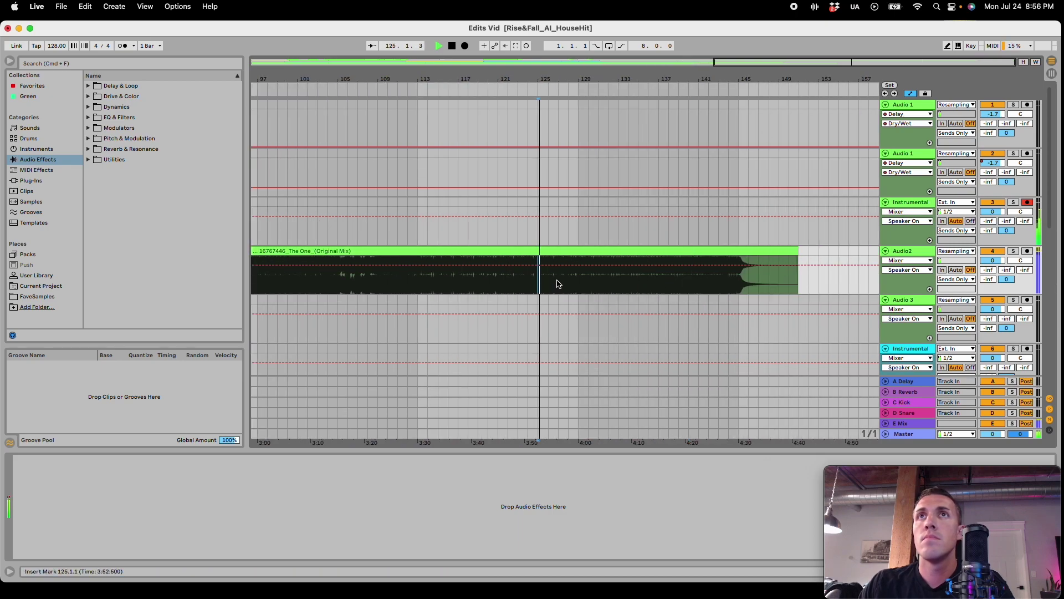
click(569, 282)
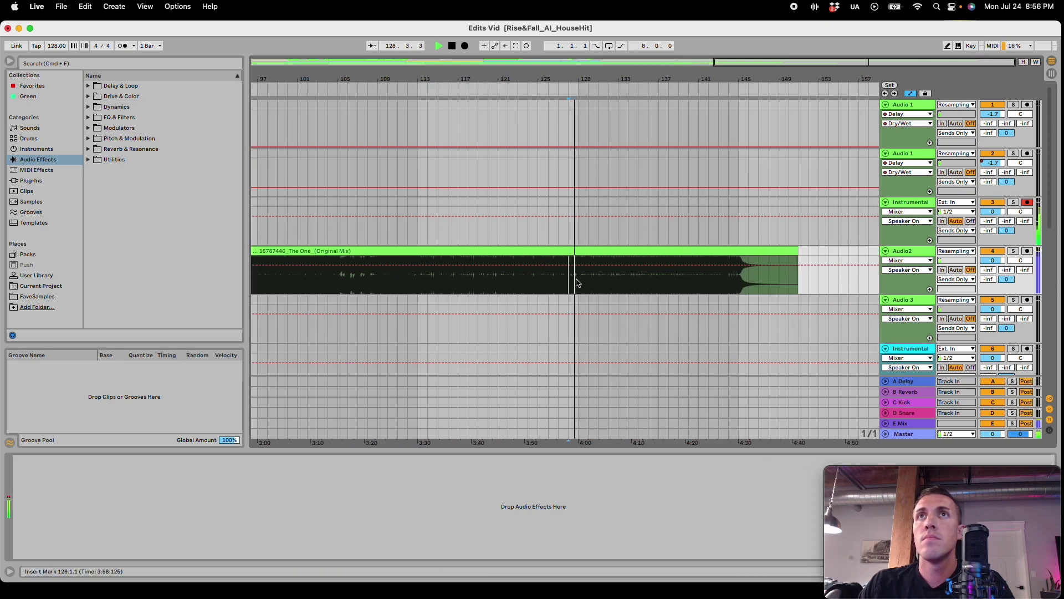
key(super+e)
drag(738, 63, 621, 45)
key(space)
drag(750, 252, 434, 253)
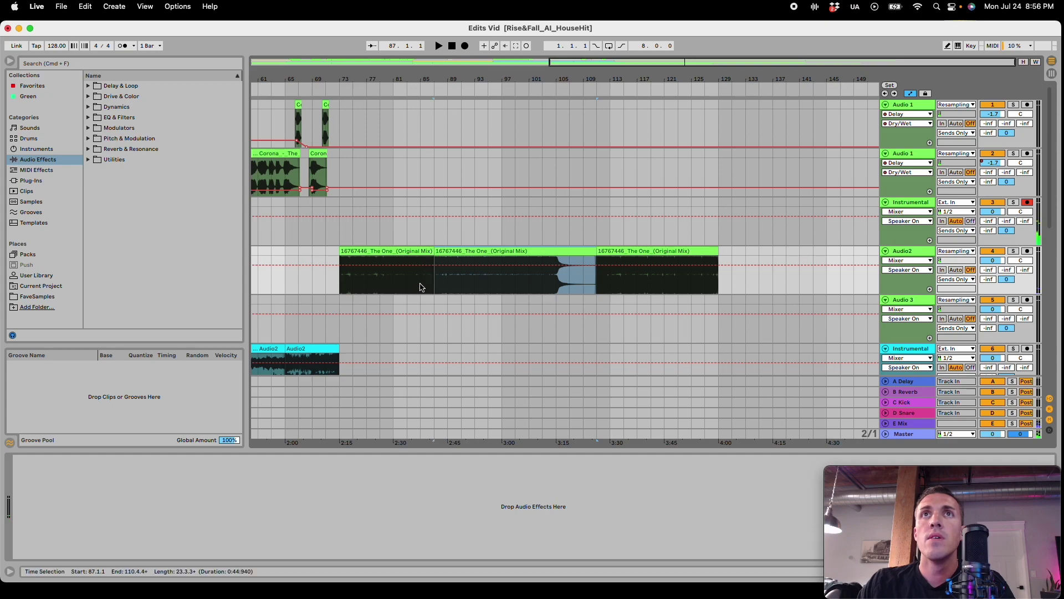
Step: Listen across the edit at bar 87 and delete the leftover The One clip after the relocated closing section
click(421, 287)
key(space)
key(plus)
key(plus)
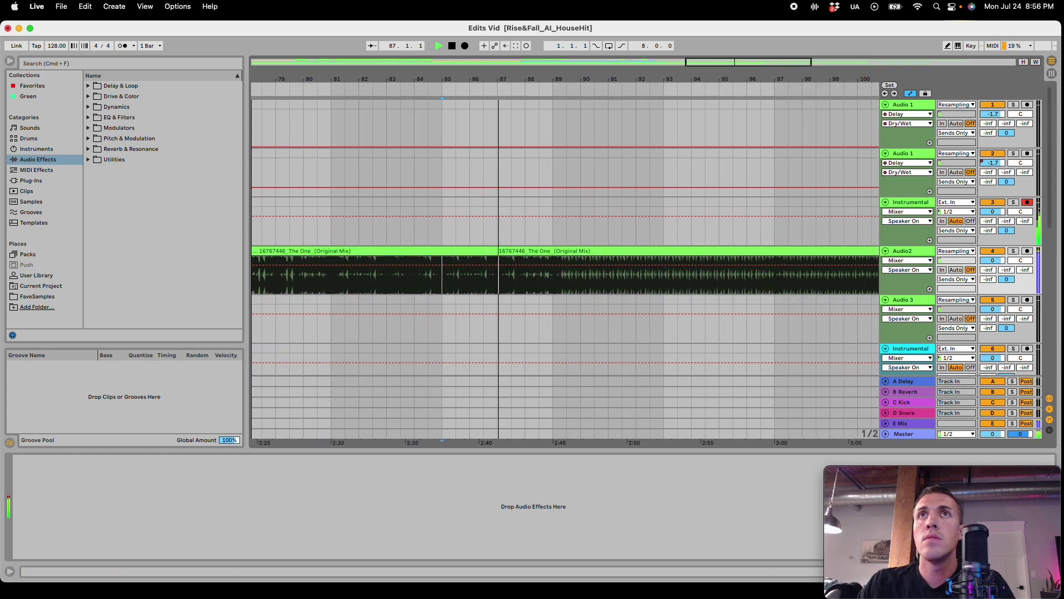
drag(414, 79, 521, 78)
key(minus)
key(minus)
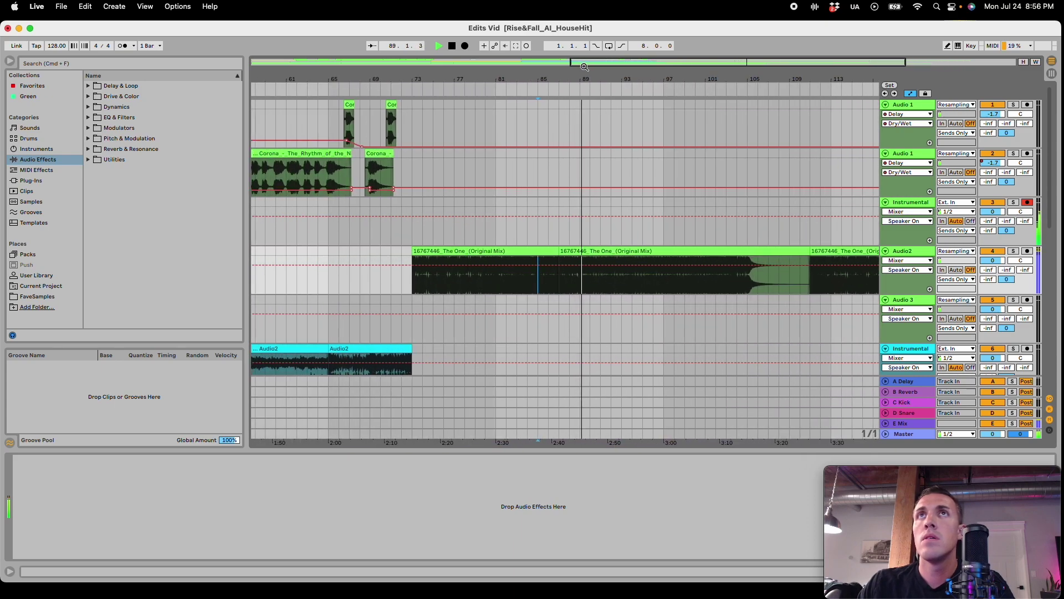
drag(627, 61, 628, 33)
click(776, 253)
key(Delete)
Step: Cut bars 93 to 101 out of The One on Audio2 by splitting there and moving the remaining tail to bar 93
click(662, 253)
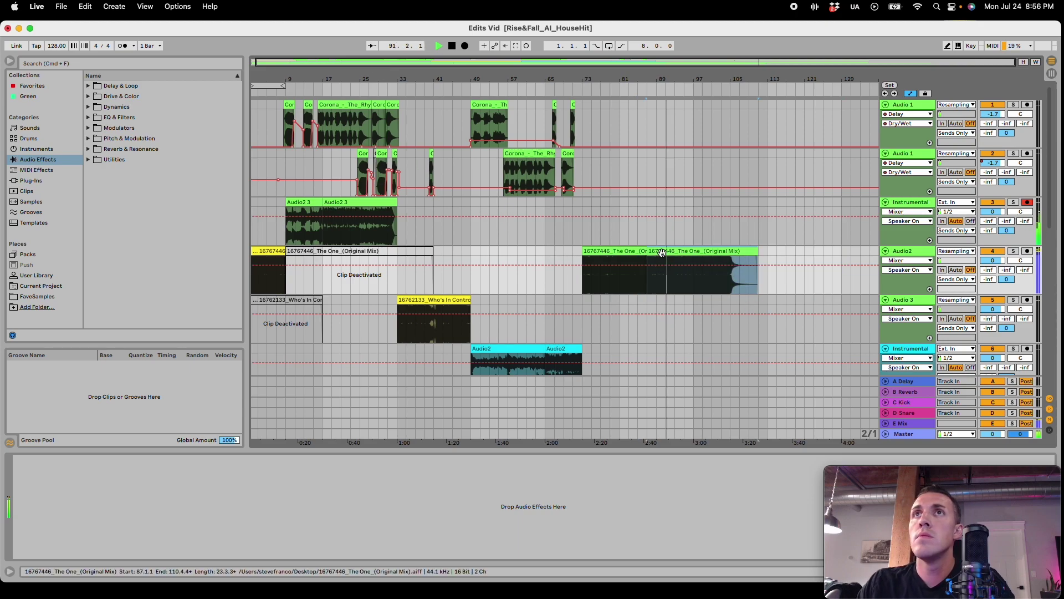
drag(653, 64, 767, 106)
key(space)
click(666, 285)
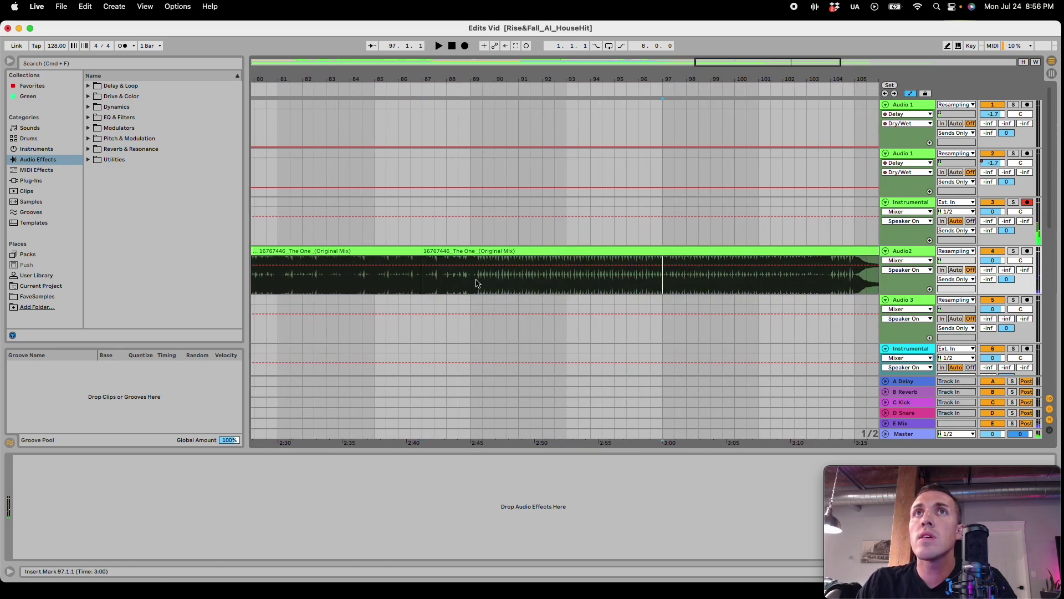
drag(564, 282, 769, 285)
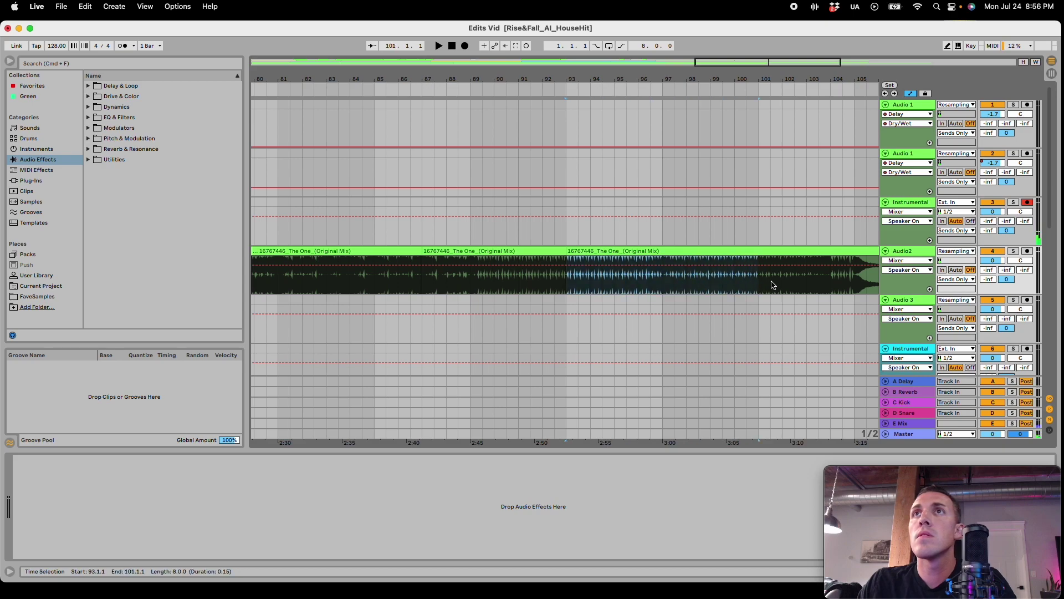
key(super+e)
drag(791, 250, 599, 260)
Step: Extend the middle The One clip over the tail to just past bar 96, and adjust the fade at the join with automation hidden
click(421, 291)
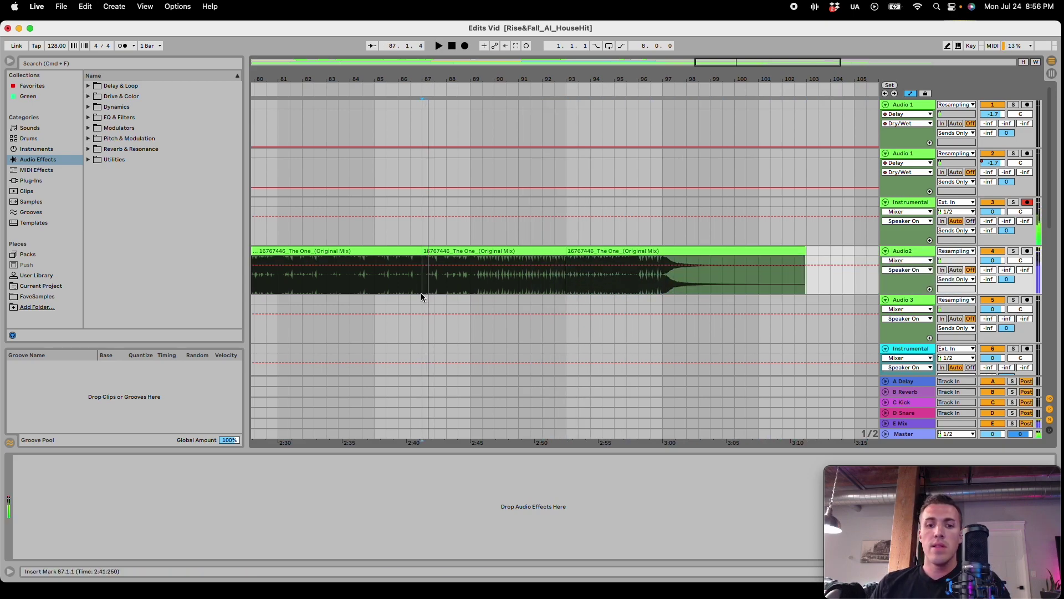
key(space)
click(458, 288)
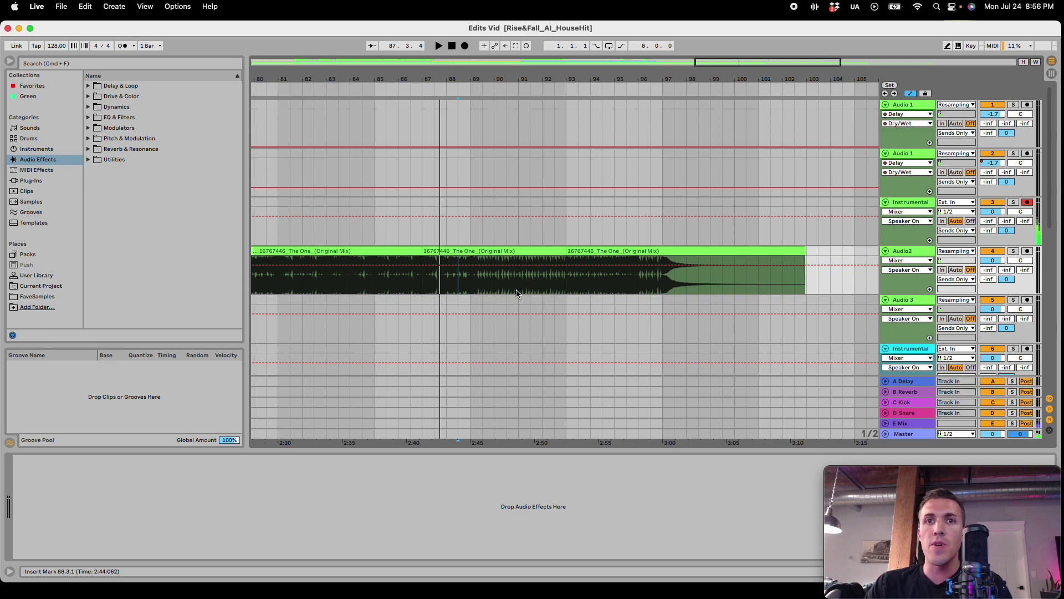
key(space)
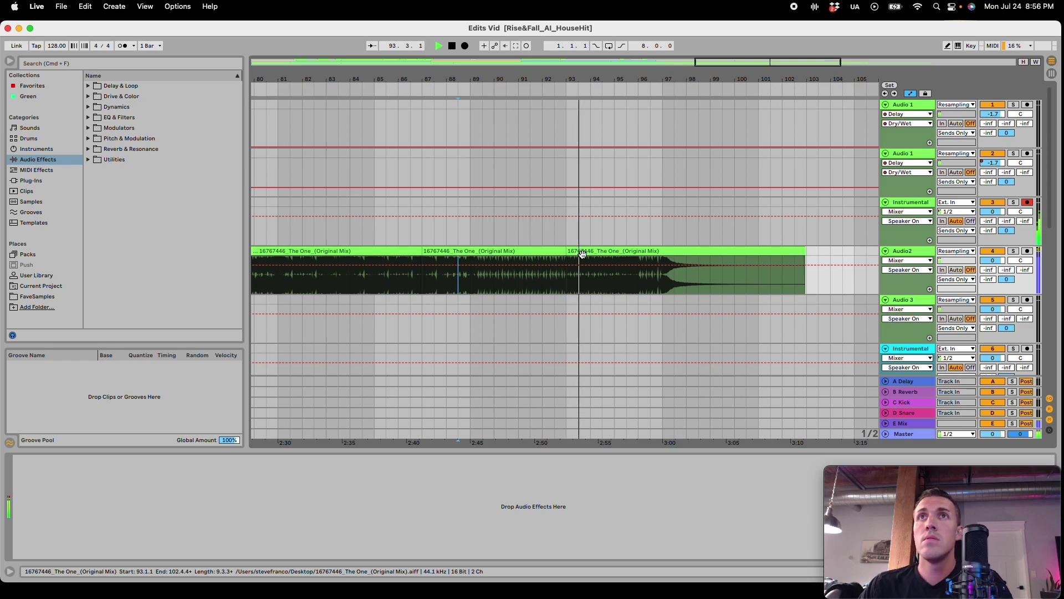
drag(567, 253, 649, 259)
key(a)
drag(571, 258, 505, 280)
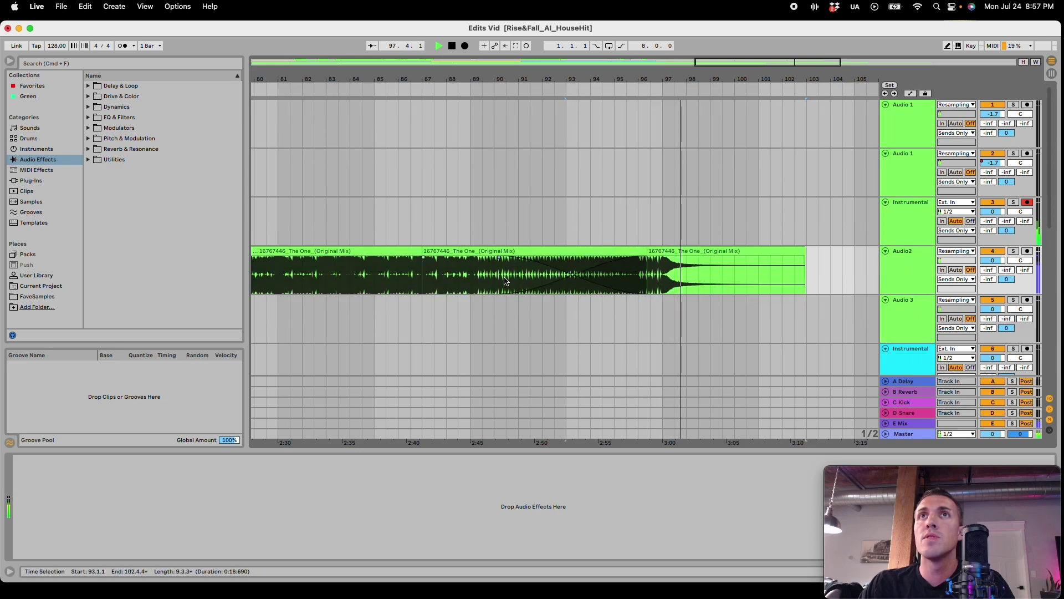
click(506, 280)
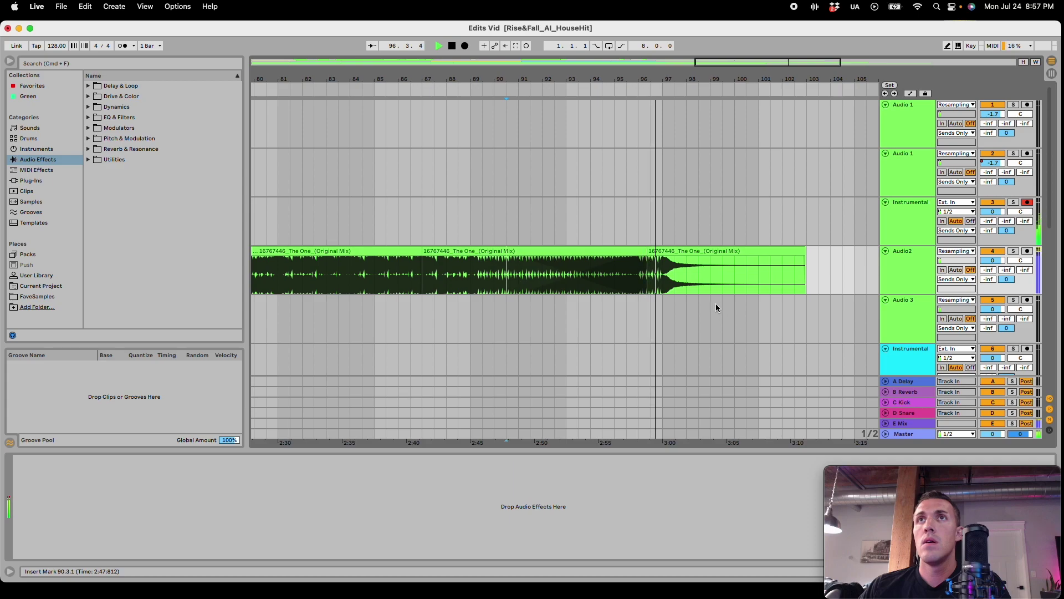
Step: Extend the middle The One clip's end to bar 97 and listen to the transition into the tail
drag(643, 251, 662, 252)
click(653, 358)
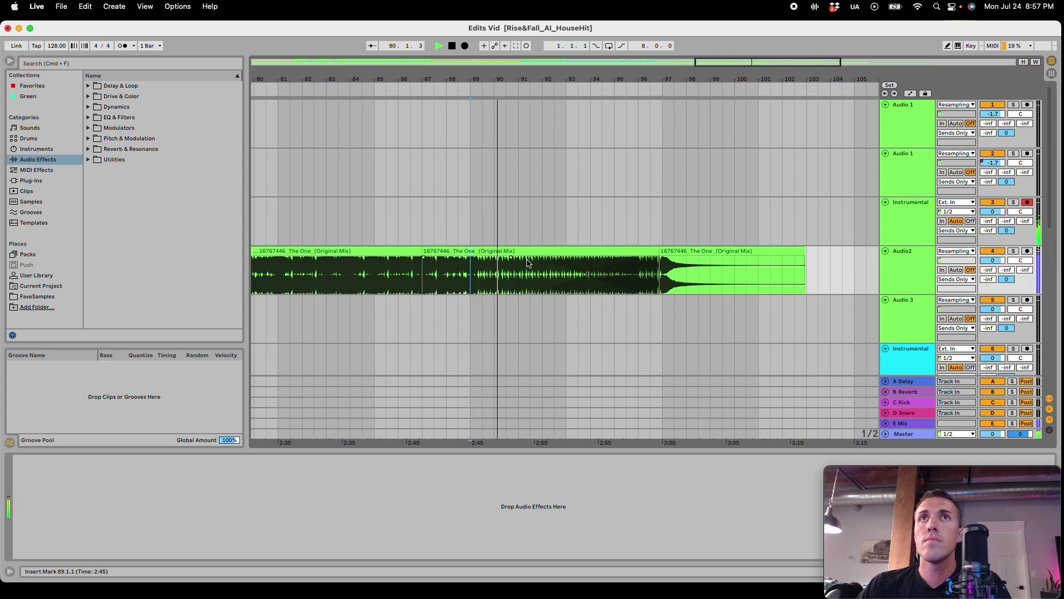
drag(658, 252, 663, 252)
click(649, 273)
key(space)
key(space)
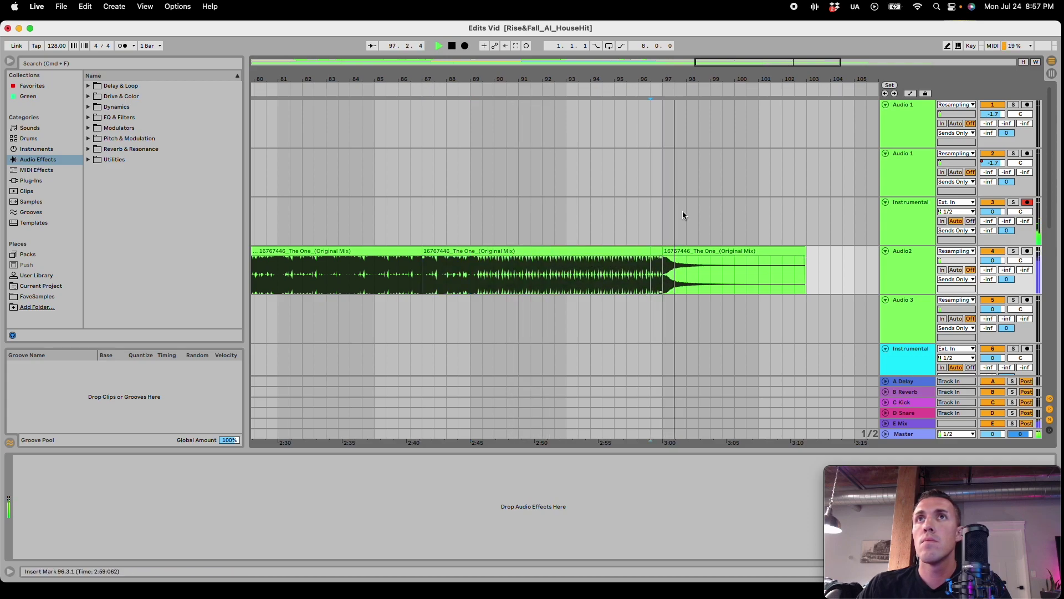
key(space)
Step: Collapse Audio2, Audio 3 and the four reference tracks from Caught On Fire to Your Life, leaving the FX tracks in view
drag(788, 65, 788, 11)
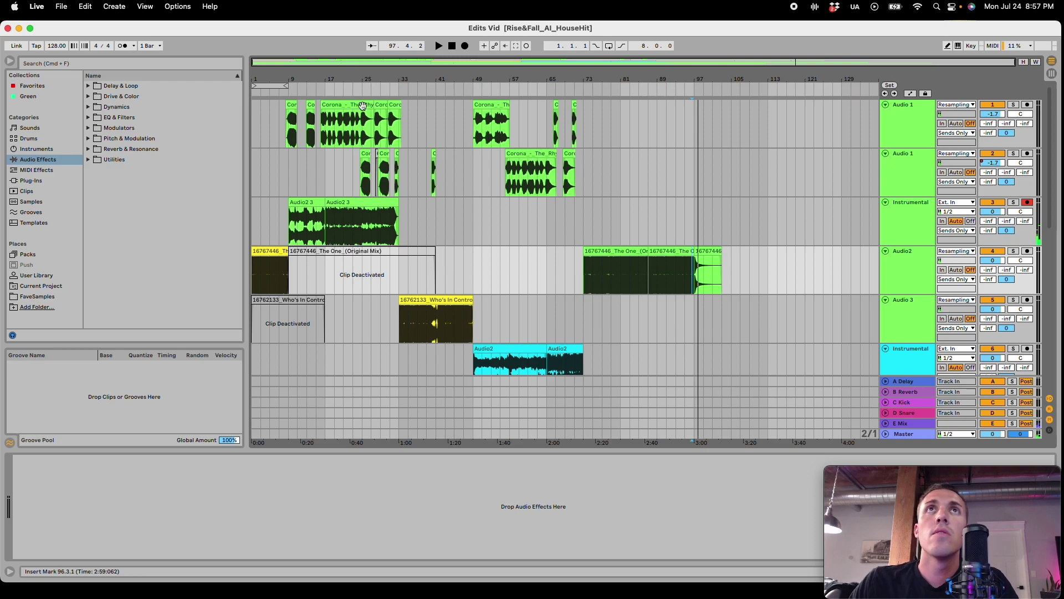
drag(321, 61, 335, 84)
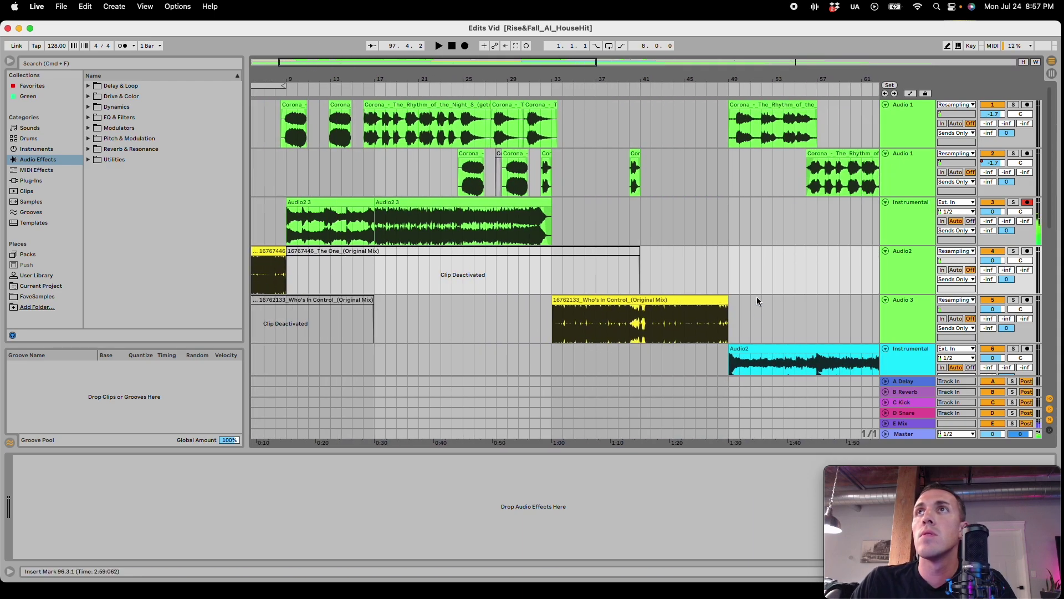
click(885, 251)
click(889, 281)
click(885, 261)
click(899, 296)
scroll(898, 294, down, 5)
shift+click(899, 302)
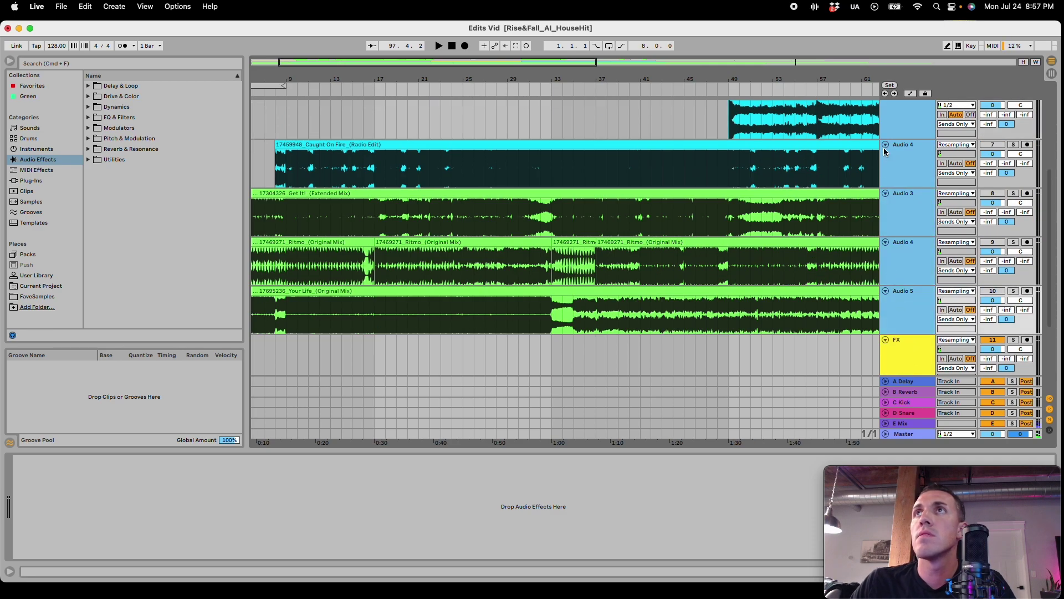
scroll(879, 189, up, 3)
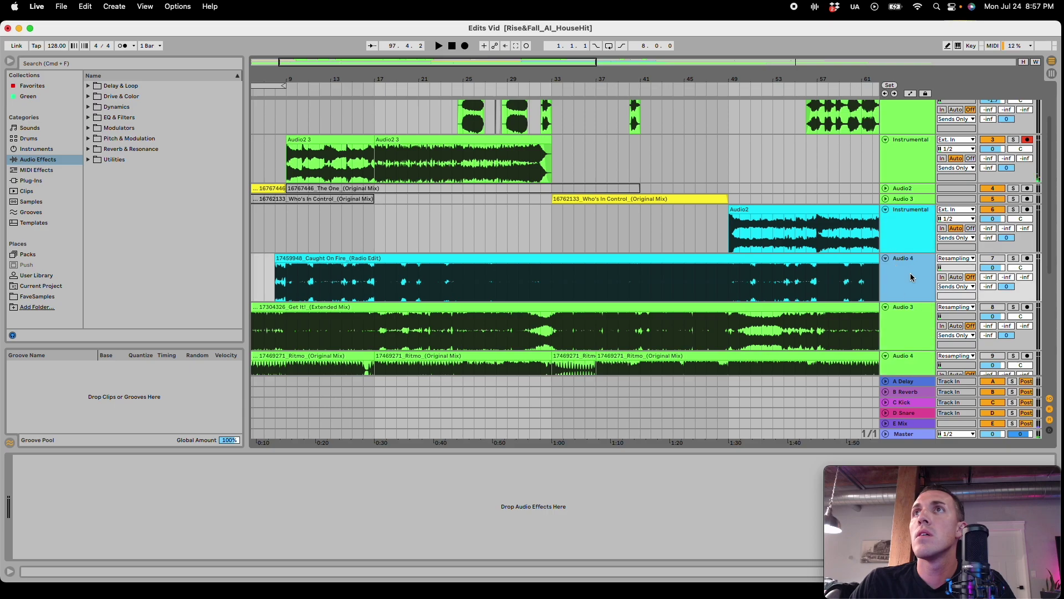
scroll(893, 250, down, 5)
click(885, 216)
scroll(798, 297, up, 4)
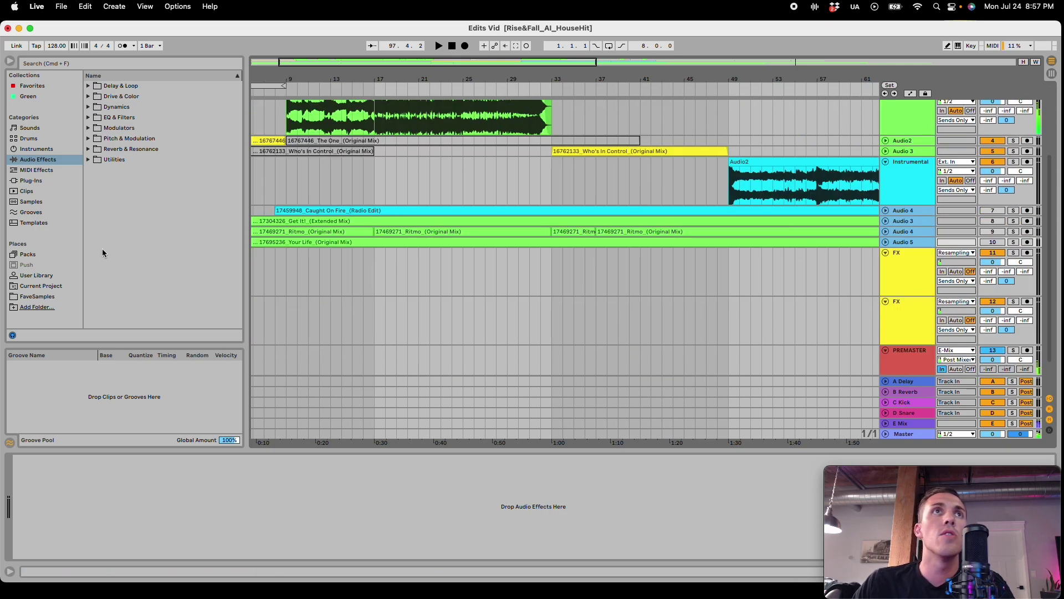
Step: Find and launch Splice from the computer's applications
click(357, 576)
text(sli)
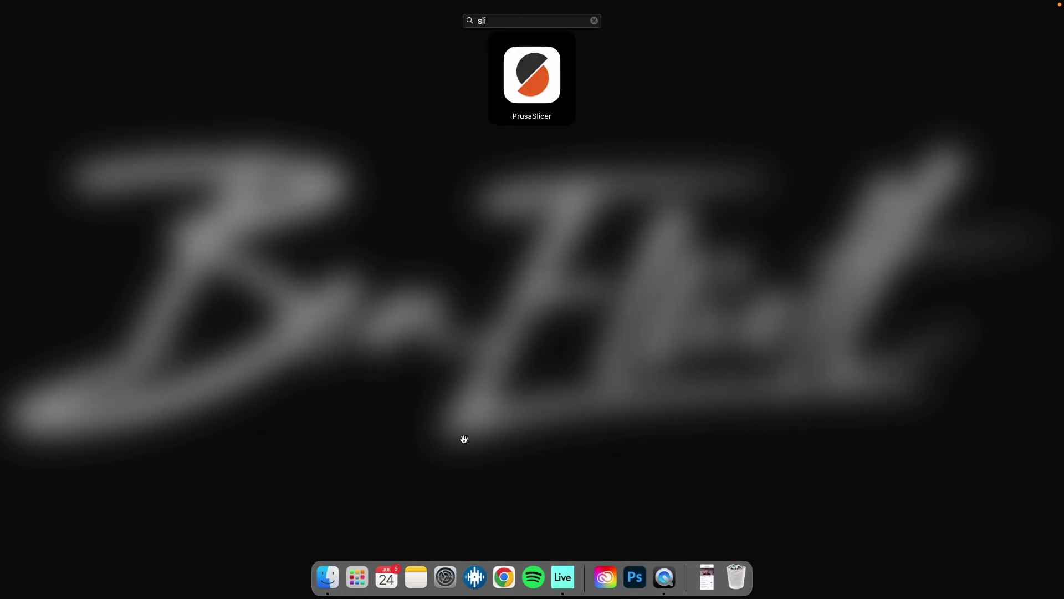
key(BackSpace)
key(BackSpace)
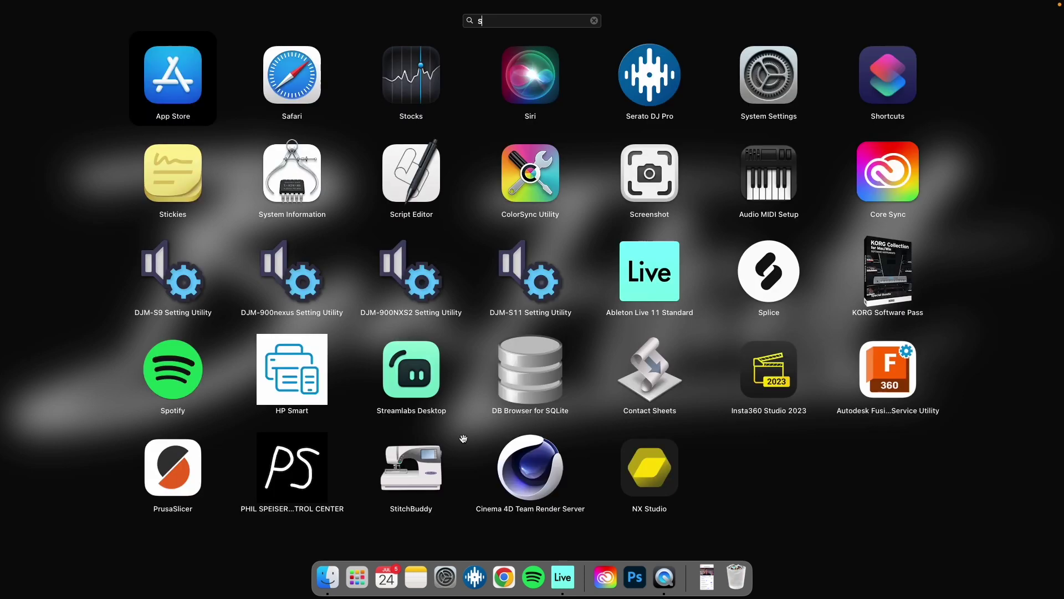
text(pl)
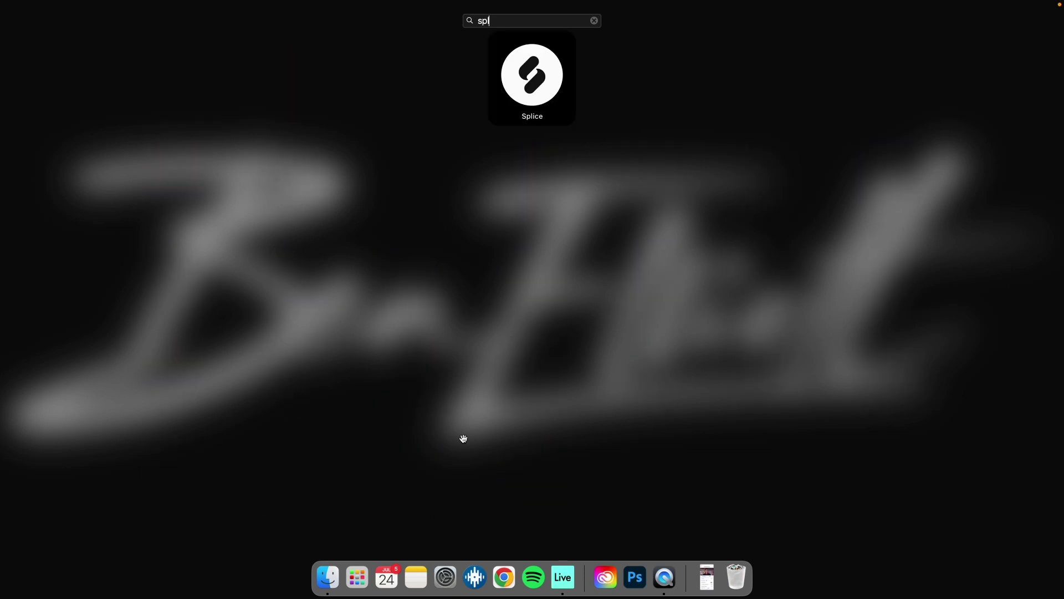
click(535, 77)
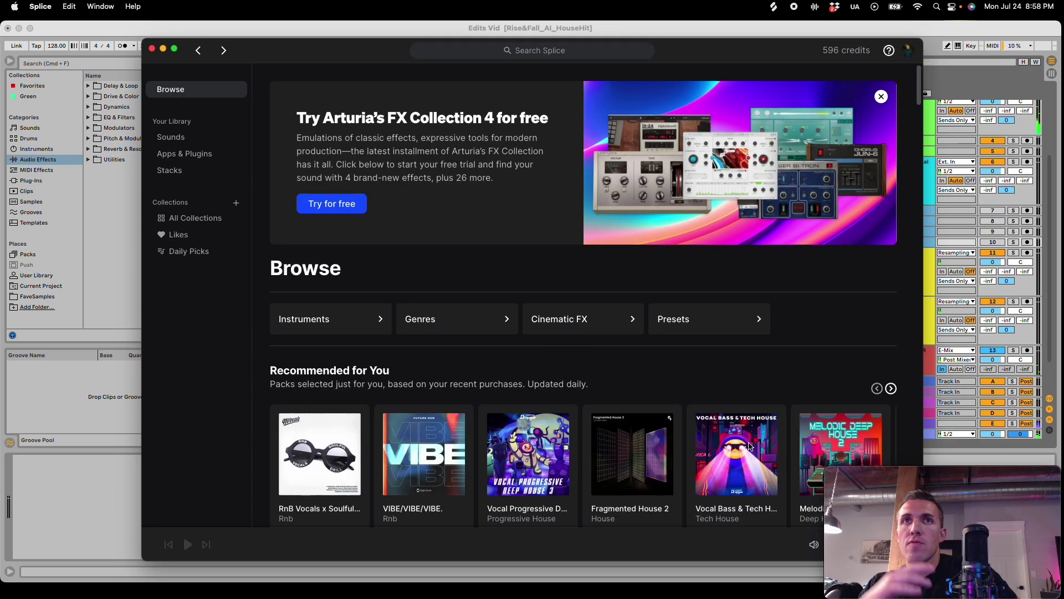
Step: Show the sounds in the Splice library and filter the samples by the filename term kshmr
click(181, 139)
click(560, 51)
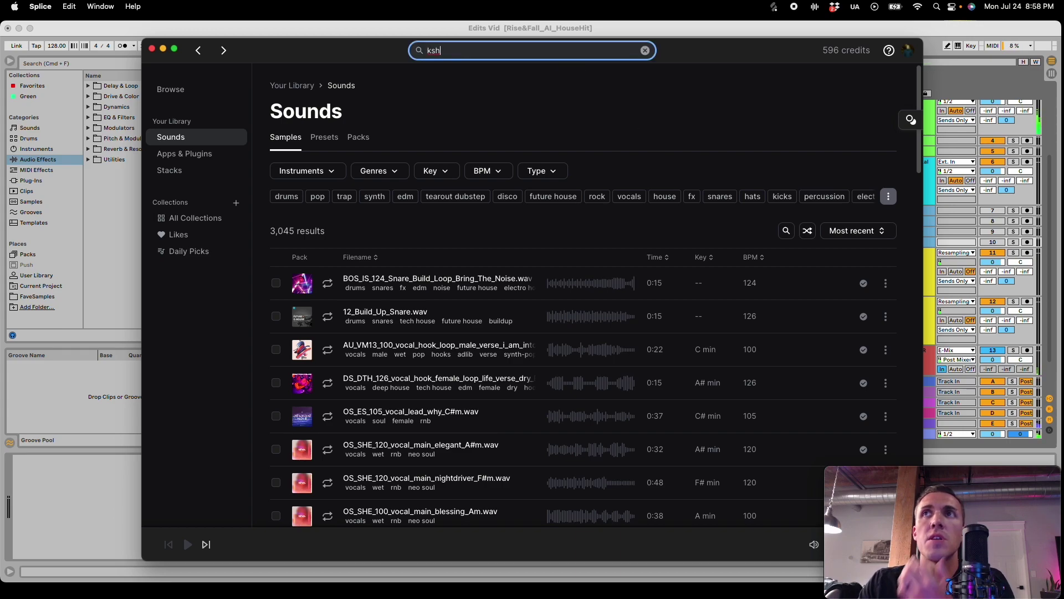
click(786, 231)
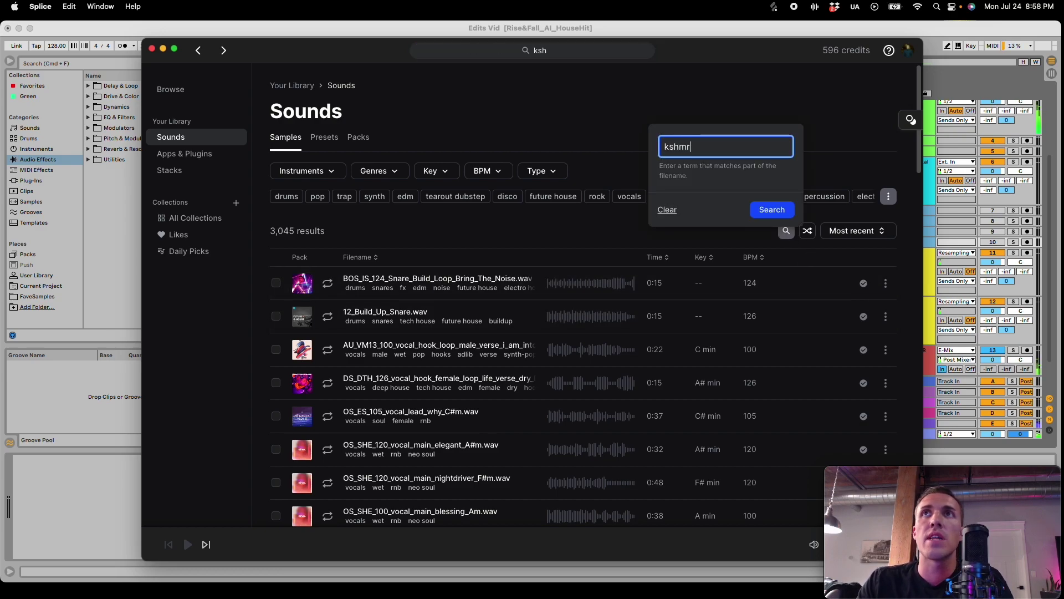
key(Return)
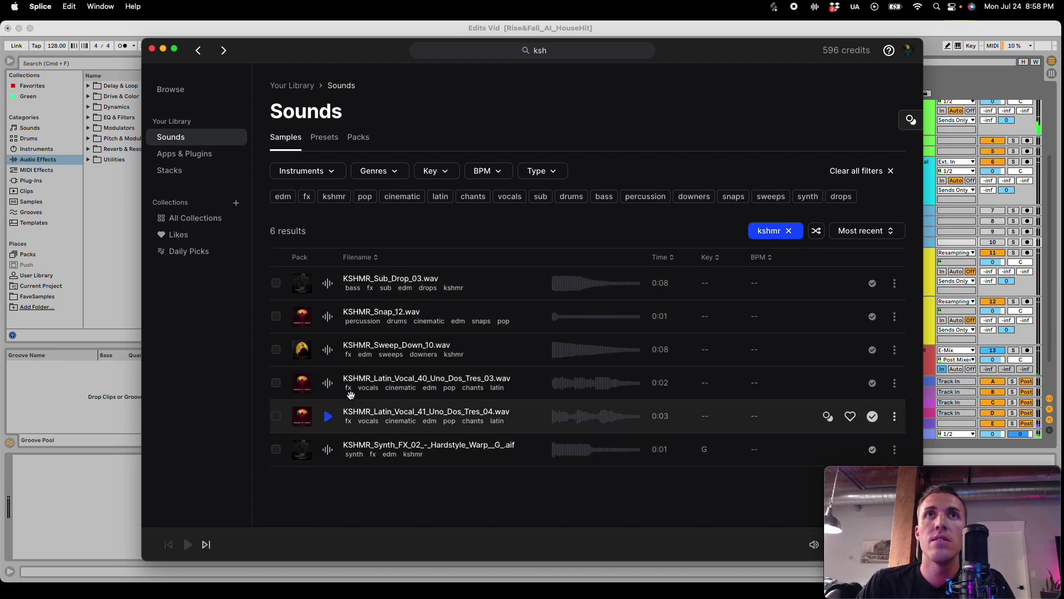
Step: Preview KSHMR_Sweep_Down_10.wav and place it at bar 16 on the second FX track in Live
click(328, 350)
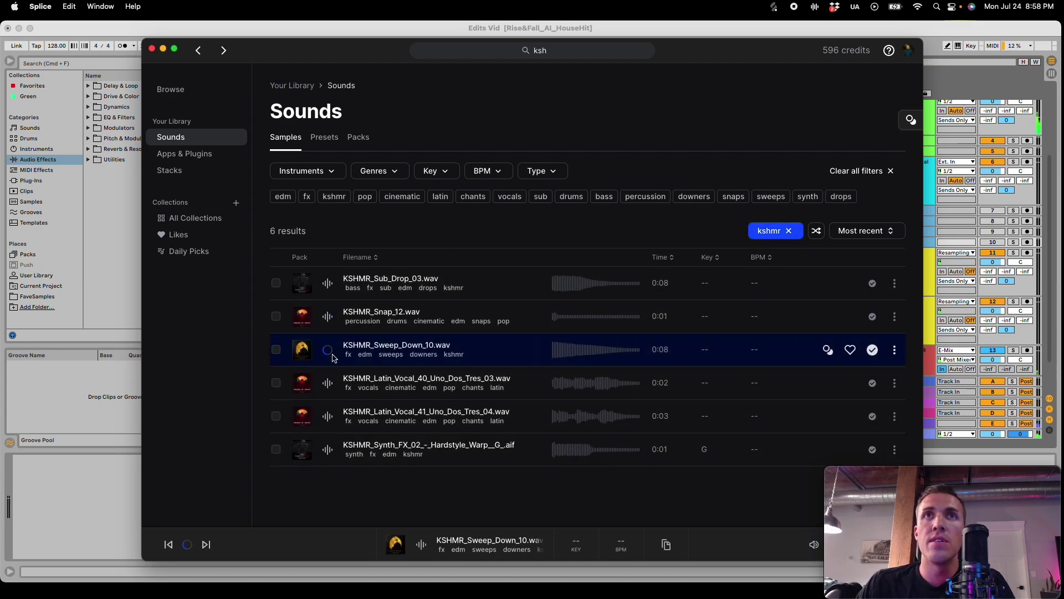
drag(341, 54, 693, 48)
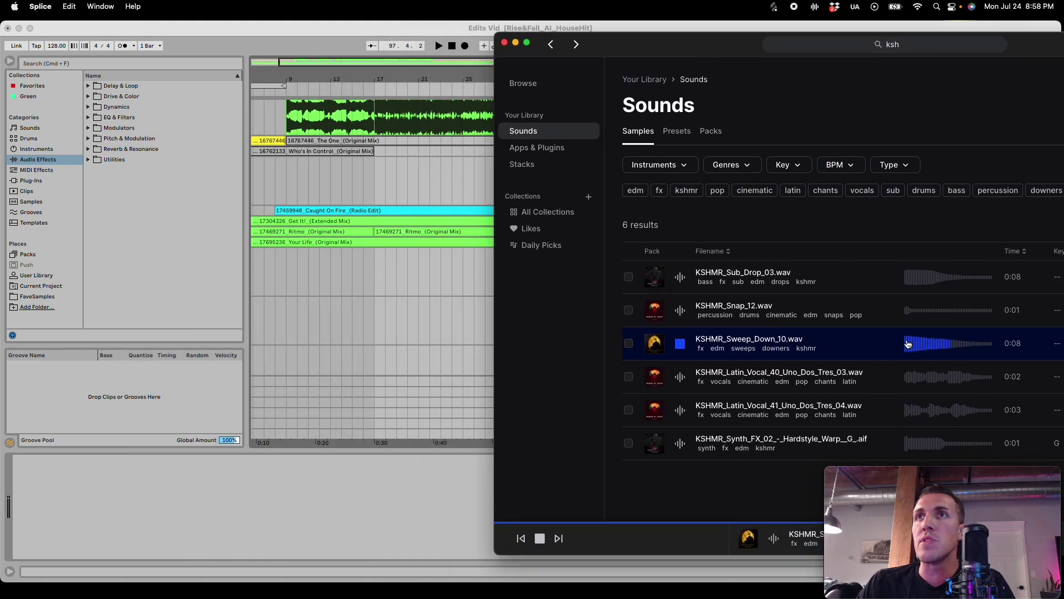
drag(933, 346, 367, 338)
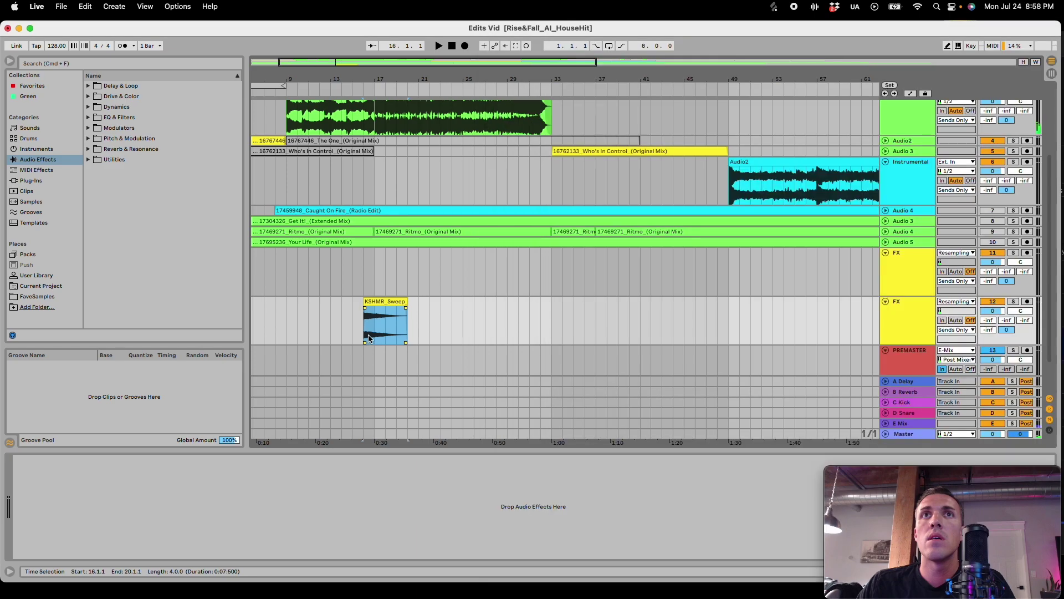
Step: Save the KSHMR sweep clip from the second FX track into the FaveSamples folder as KSHMR_Sweep_Down_10
drag(350, 60, 327, 64)
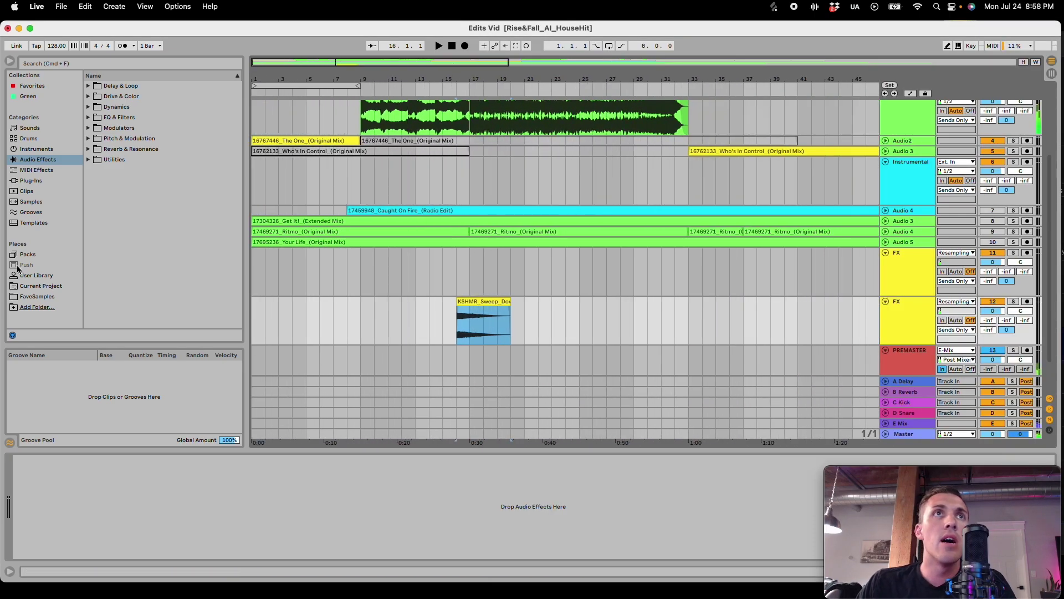
click(33, 297)
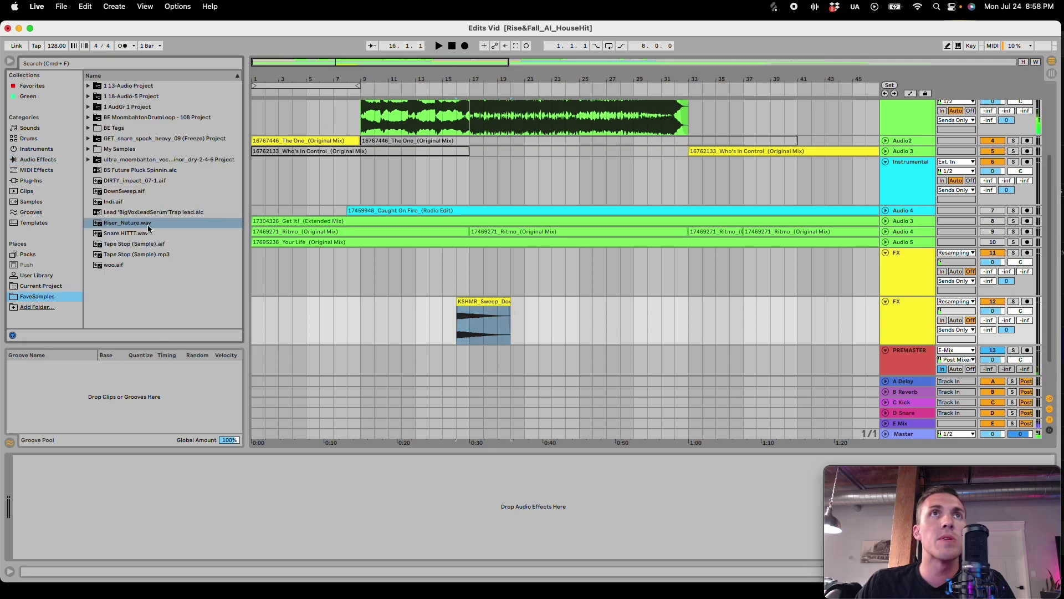
drag(493, 308, 133, 295)
key(Return)
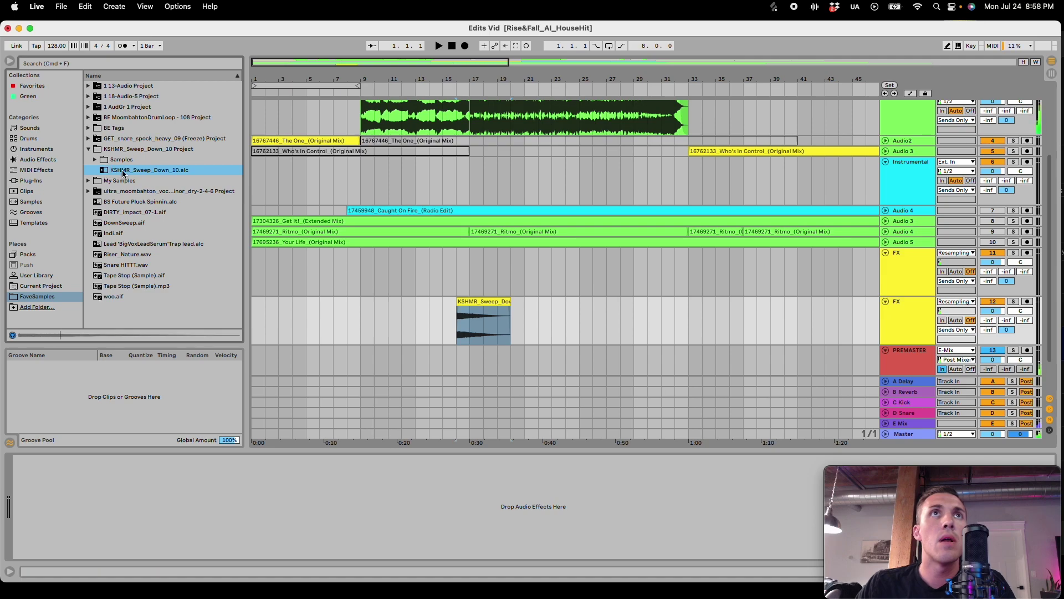
Step: Move KSHMR_Sweep_Down_10.wav from the project's Samples/Imported subfolder directly into the FaveSamples folder
click(97, 161)
click(102, 171)
drag(140, 183, 109, 306)
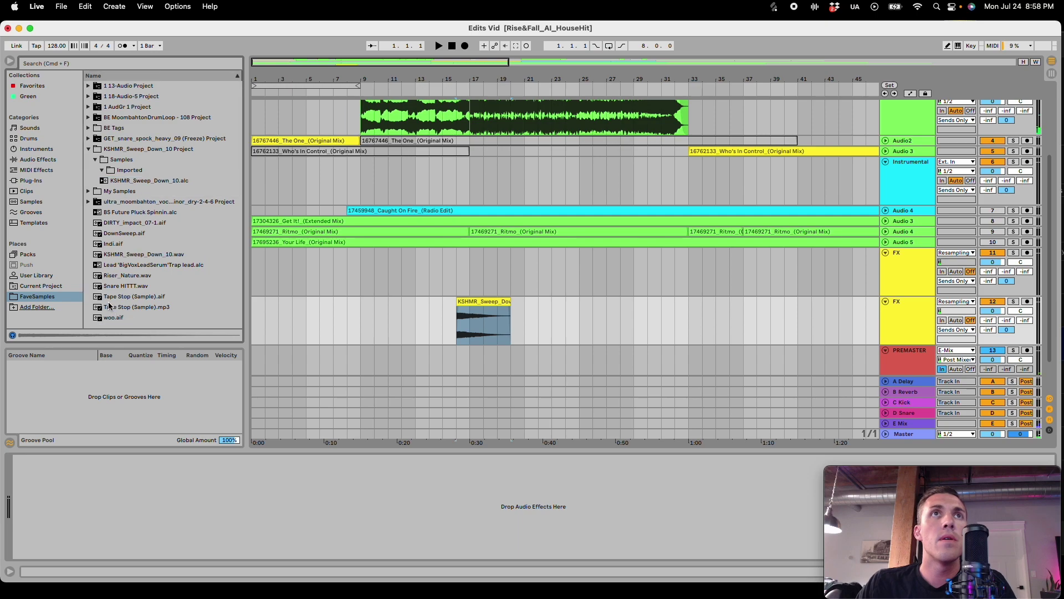
Step: Delete the KSHMR_Sweep_Down_10 Project folder from FaveSamples and select the remaining KSHMR_Sweep_Down_10.wav sample
right_click(111, 149)
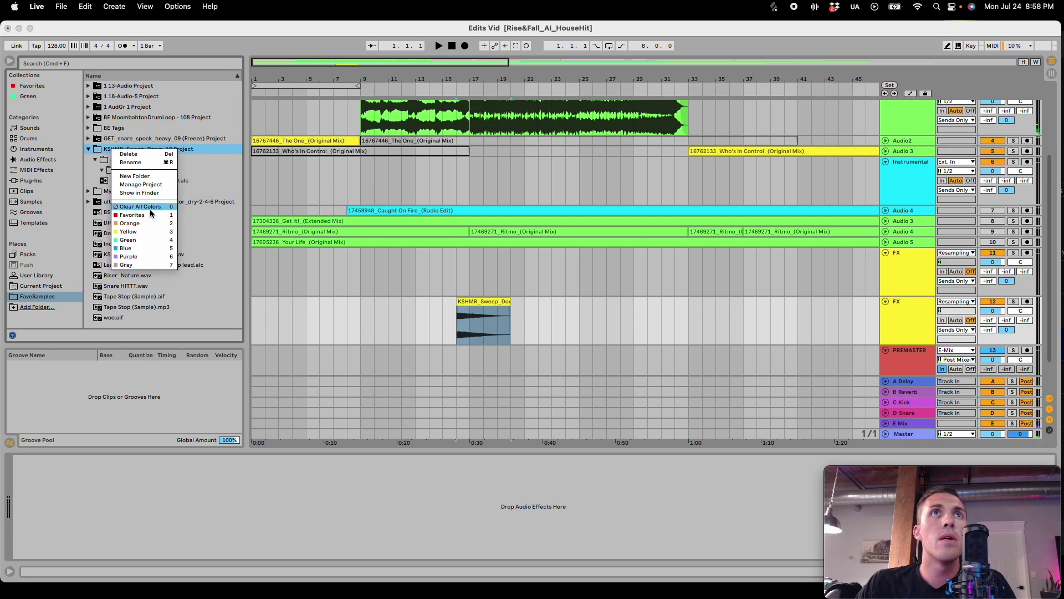
click(130, 154)
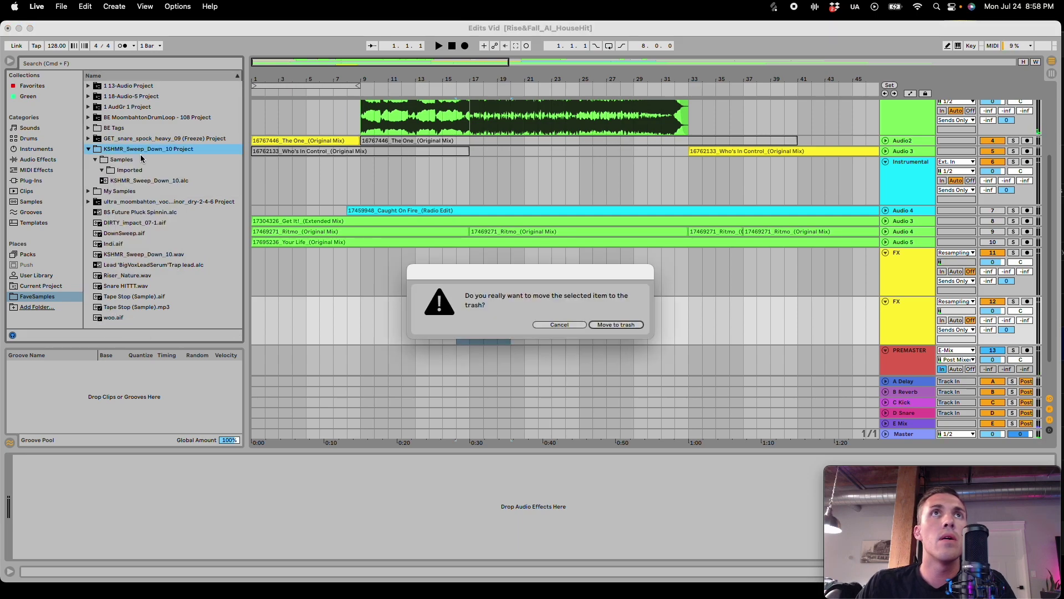
click(627, 325)
click(133, 202)
click(133, 212)
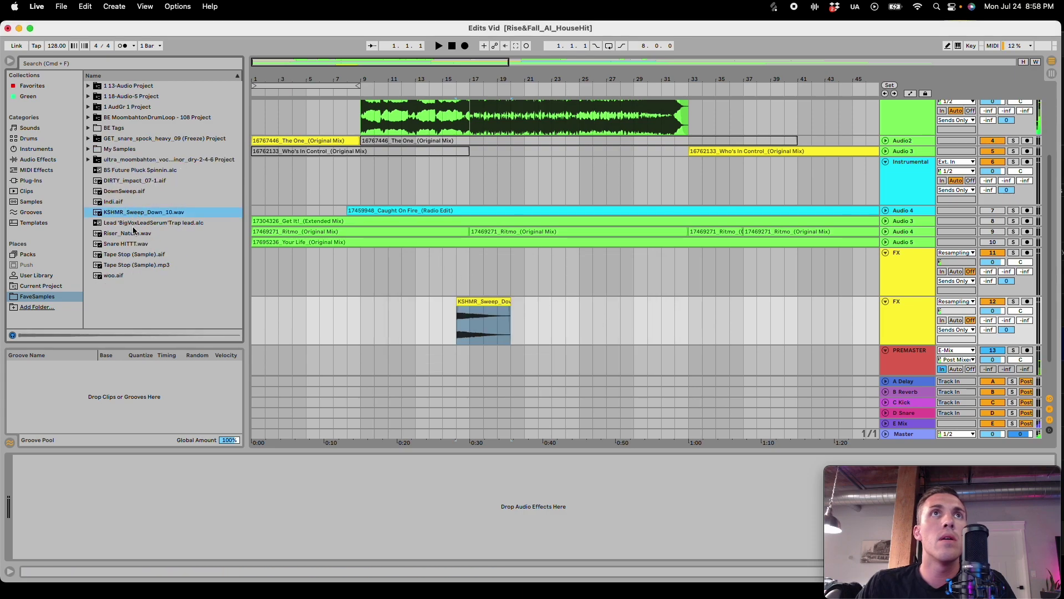
Step: Place Riser_Nature.wav on the first FX track so that it ends at bar 9, and play it from bar 7
drag(493, 311, 493, 312)
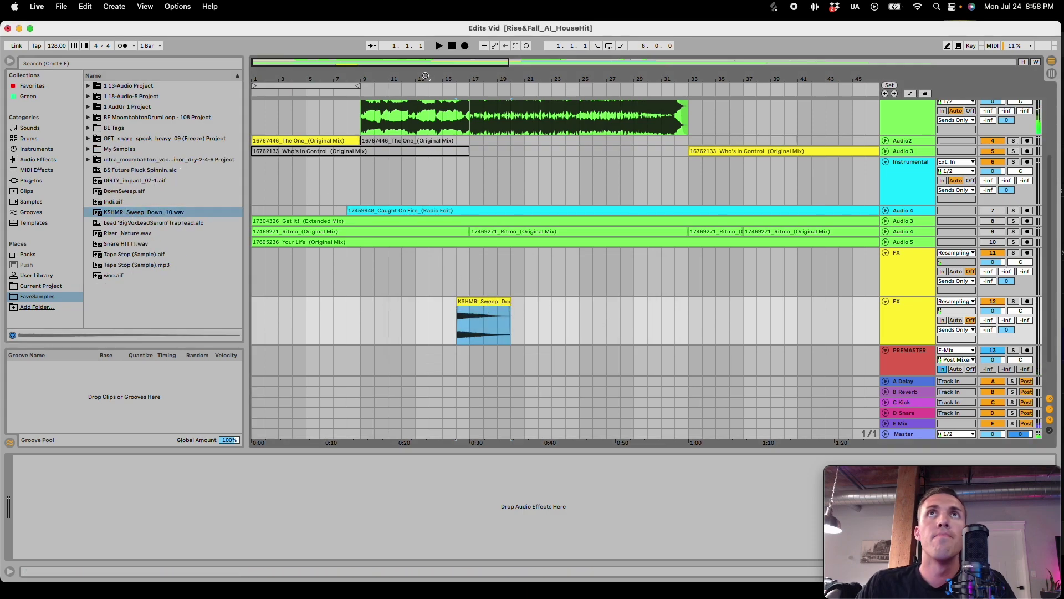
drag(427, 65, 389, 87)
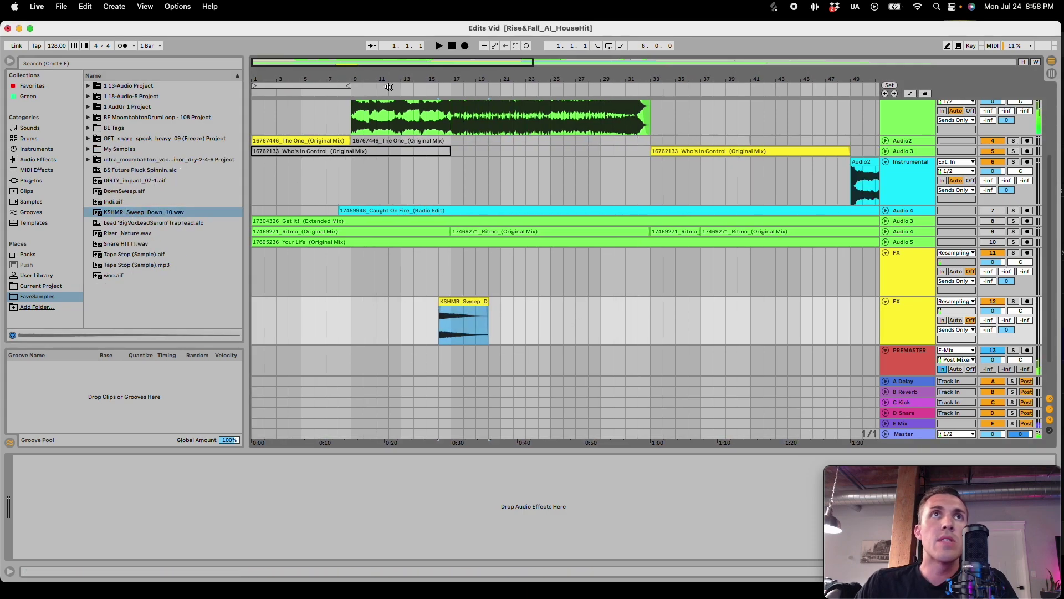
click(117, 215)
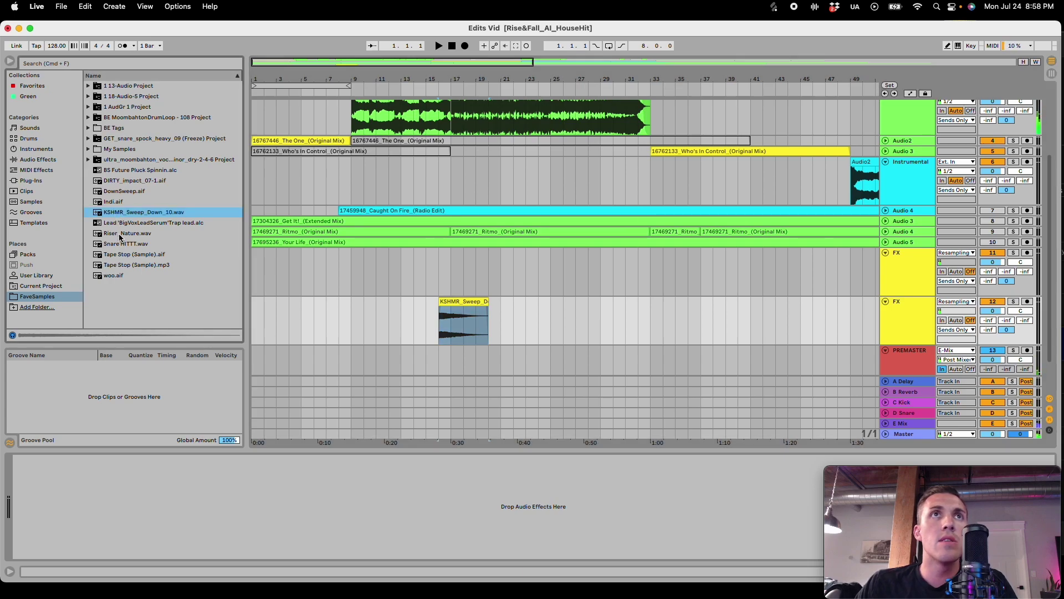
mouse_move(396, 65)
mouse_down()
mouse_move(396, 51)
mouse_move(395, 82)
mouse_up()
scroll(670, 319, down, 1)
click(481, 300)
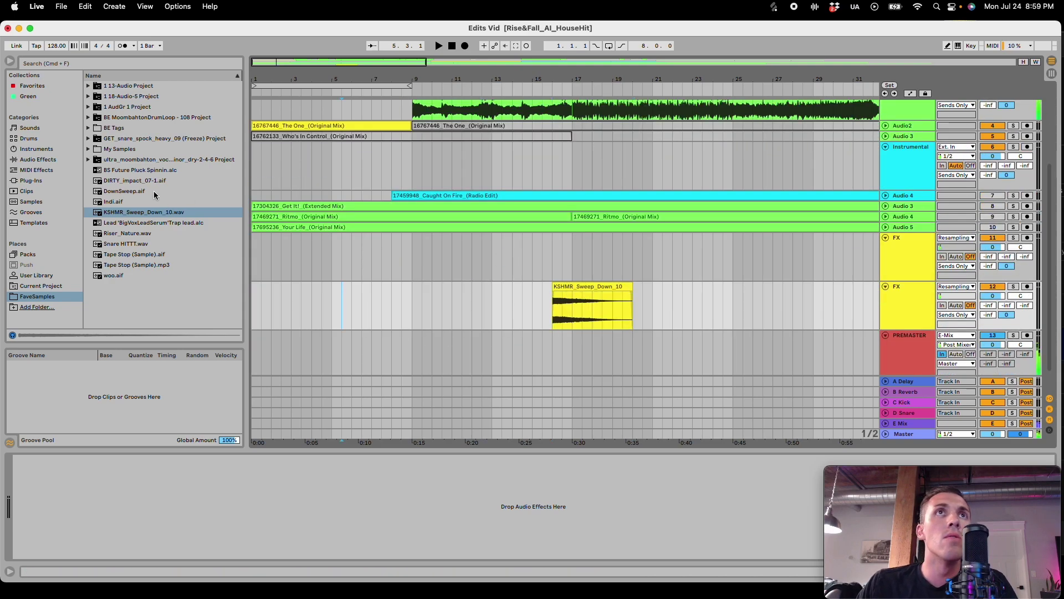
drag(151, 236, 324, 268)
drag(480, 240, 409, 238)
click(372, 260)
key(space)
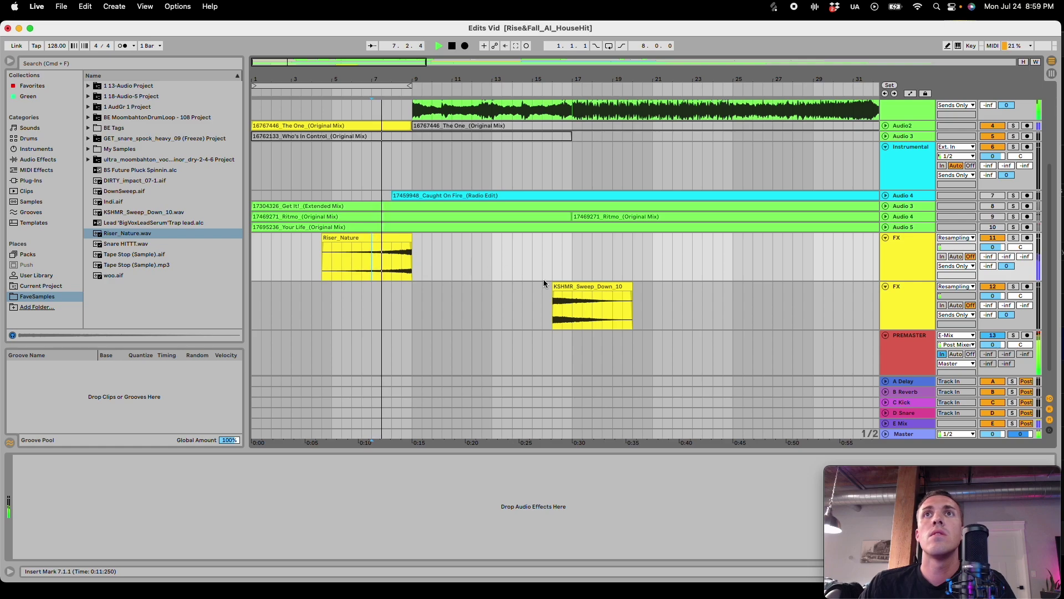
Step: Solo the first FX track and adjust the Riser_Nature clip so that it spans bars 4 to 9
click(1012, 237)
key(space)
key(space)
mouse_move(412, 261)
mouse_down()
mouse_move(480, 260)
mouse_move(440, 240)
mouse_move(412, 241)
mouse_up()
key(space)
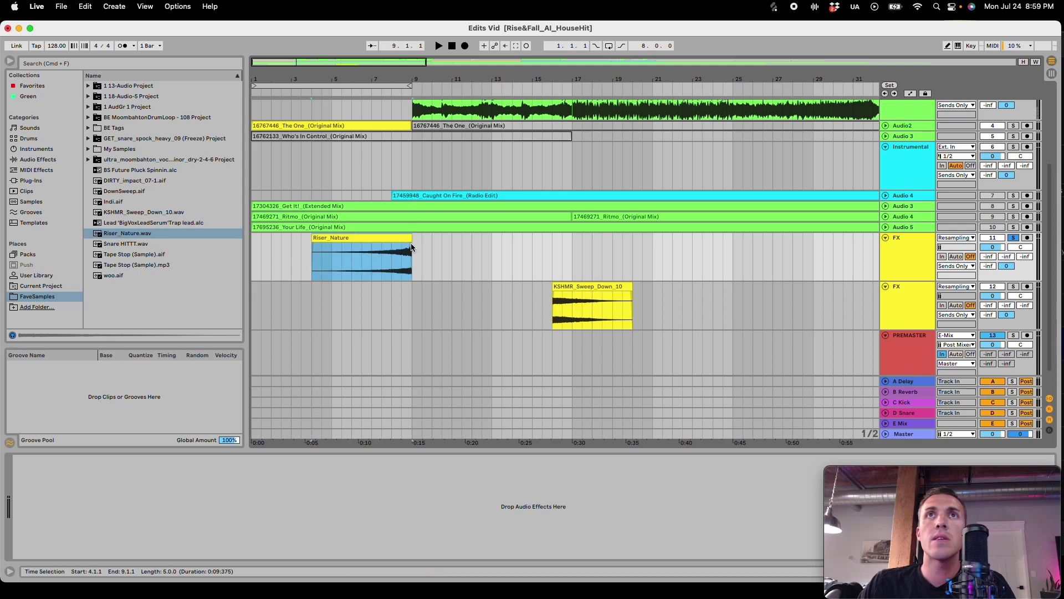
Step: Play the transition from bar 7 and move the KSHMR_Sweep_Down_10 clip to start at bar 9 on the second FX track
click(382, 263)
key(space)
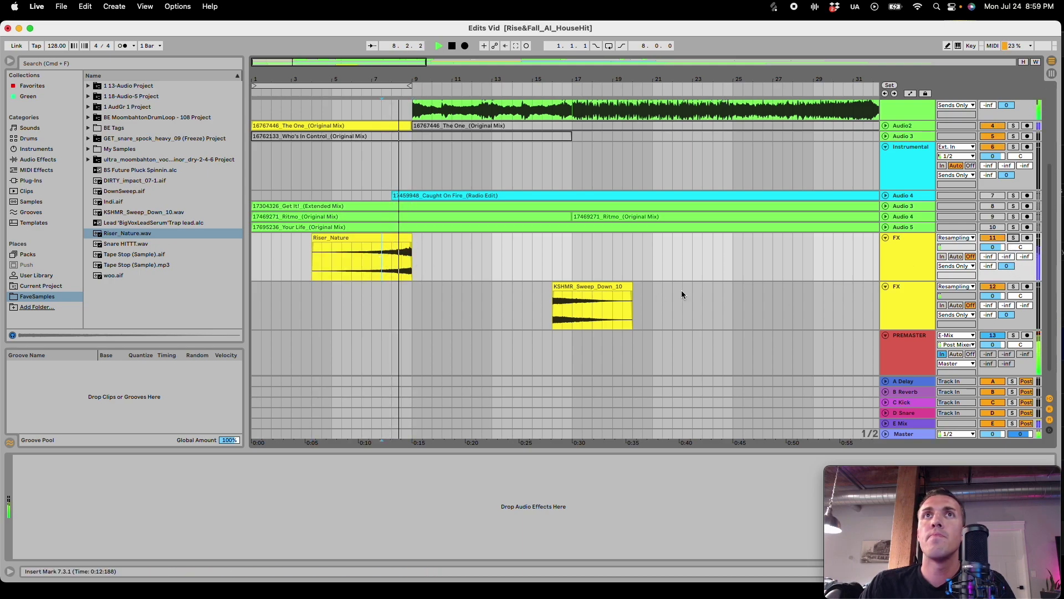
drag(574, 289, 433, 289)
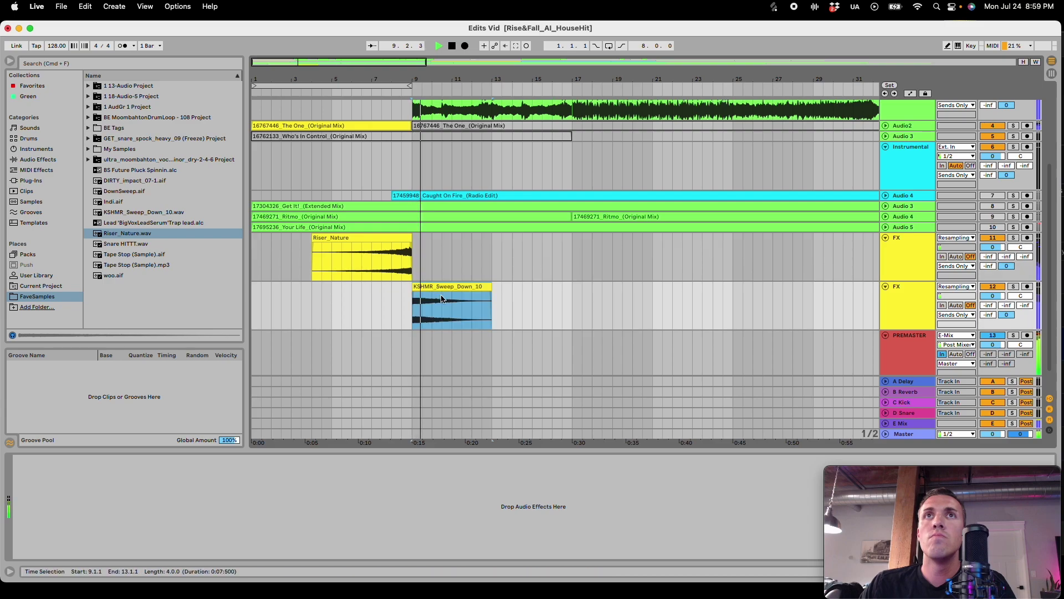
scroll(441, 277, up, 5)
key(space)
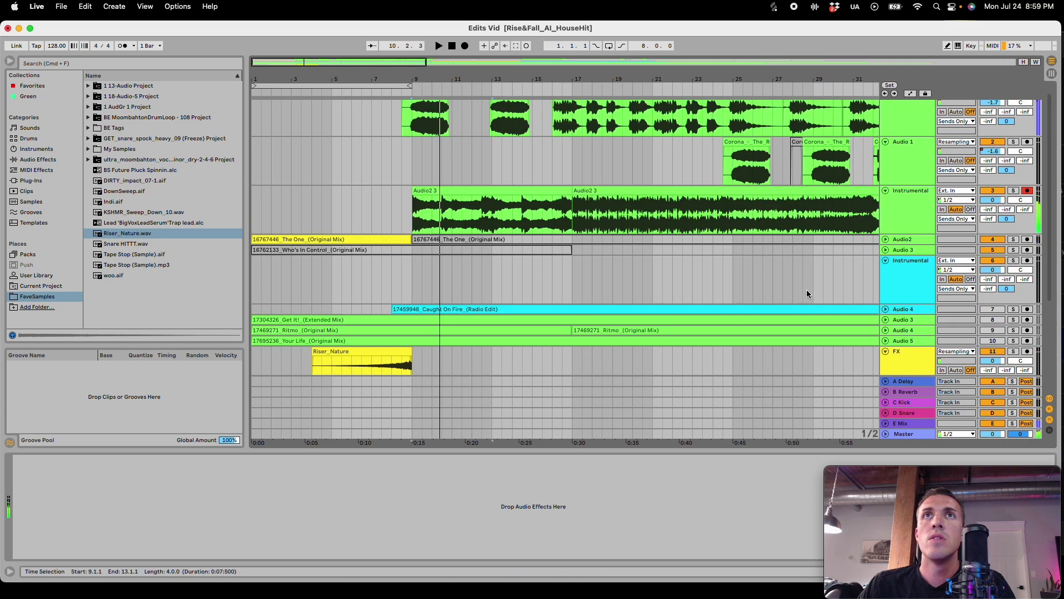
Step: Unfold the Audio2 track and copy its ten-bar The One clip from bar 87 to bar 1, replacing the intro clip
click(885, 239)
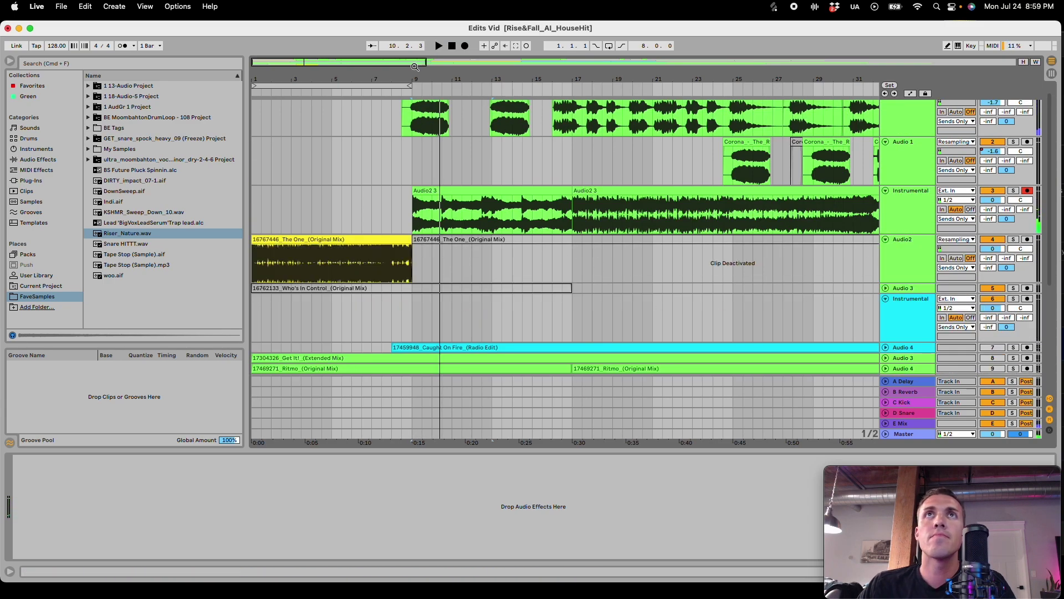
drag(415, 67, 416, 47)
click(676, 245)
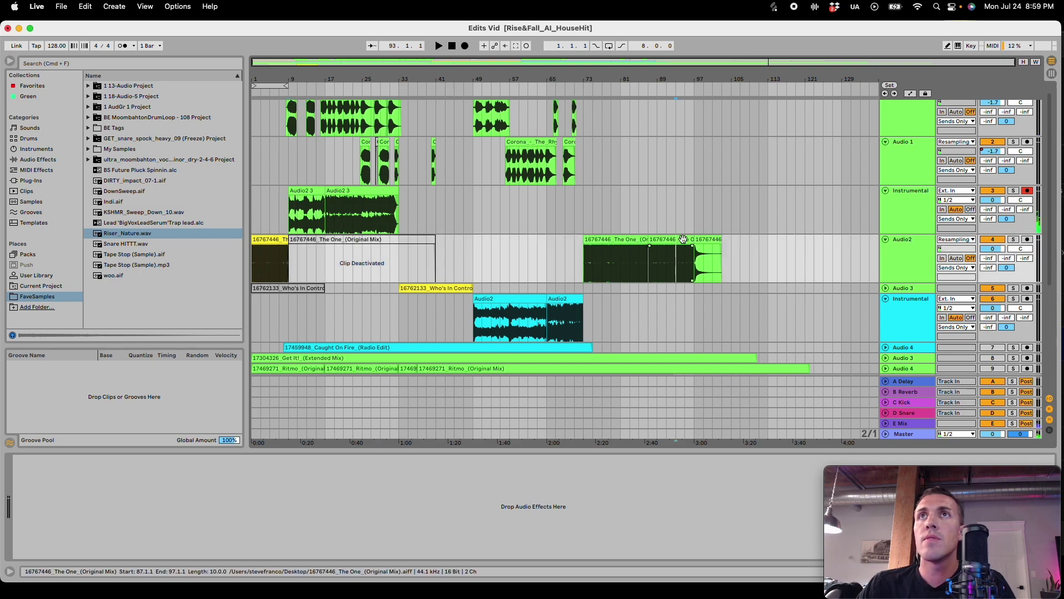
click(257, 240)
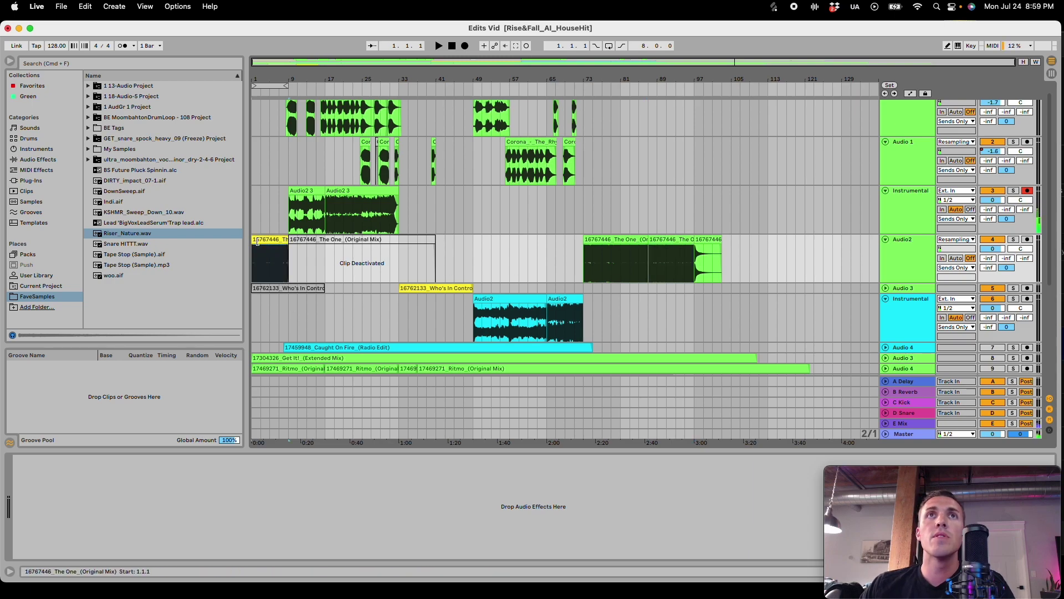
key(shift+Right)
Step: Split the copied The One clip at bar 3 and move its eight-bar remainder to bar 1, playing it back
drag(269, 62, 264, 133)
click(339, 271)
key(super+e)
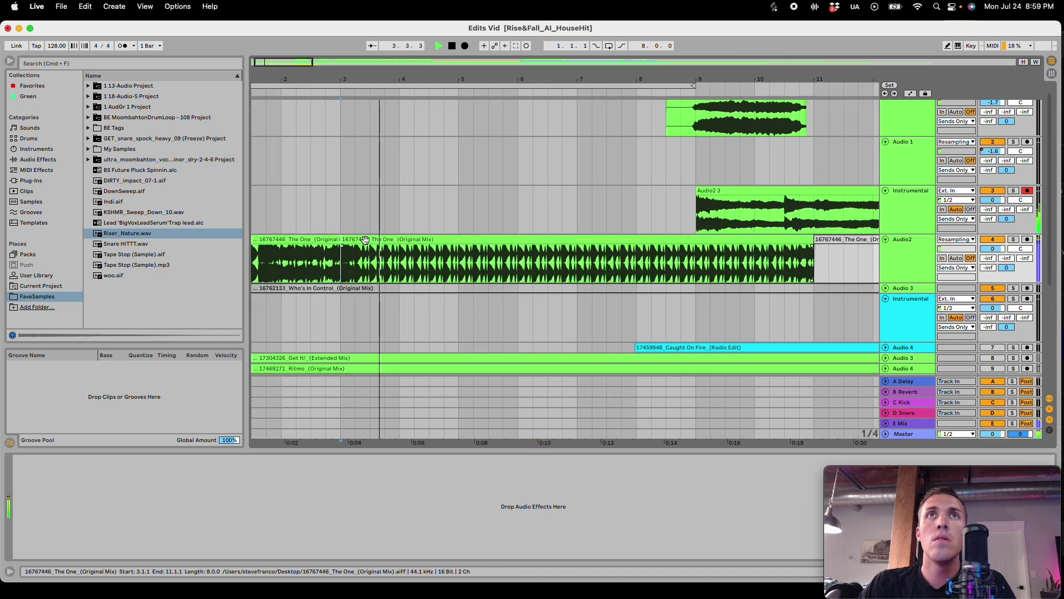
drag(299, 63, 296, 43)
drag(333, 238, 279, 238)
key(space)
drag(307, 62, 311, 102)
click(288, 264)
key(space)
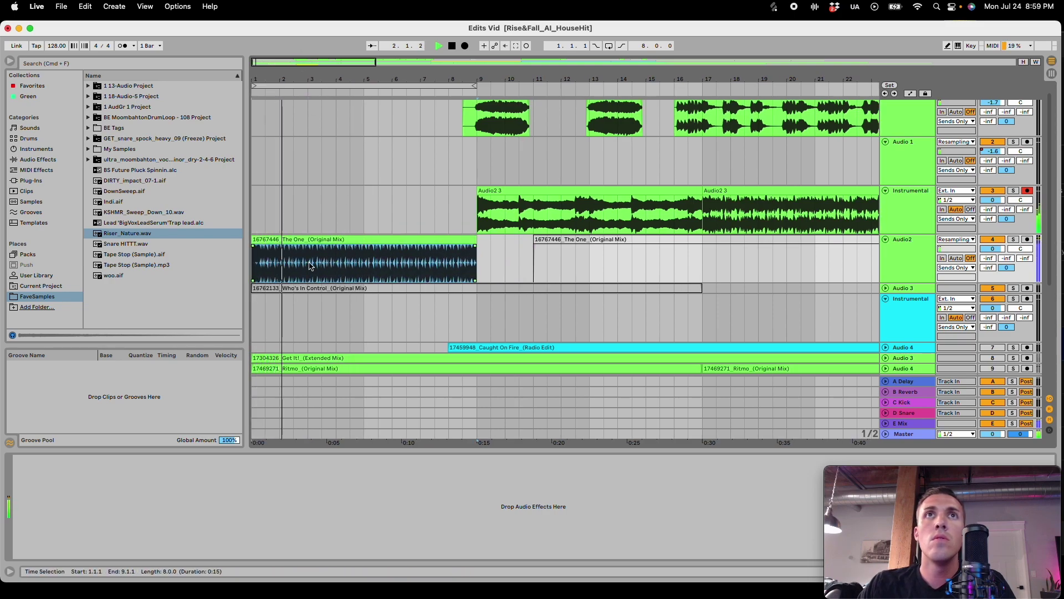
Step: Copy a half-bar section at bar 5 of the Audio2 intro clip to bar 1 and extend it to fill one bar
click(365, 262)
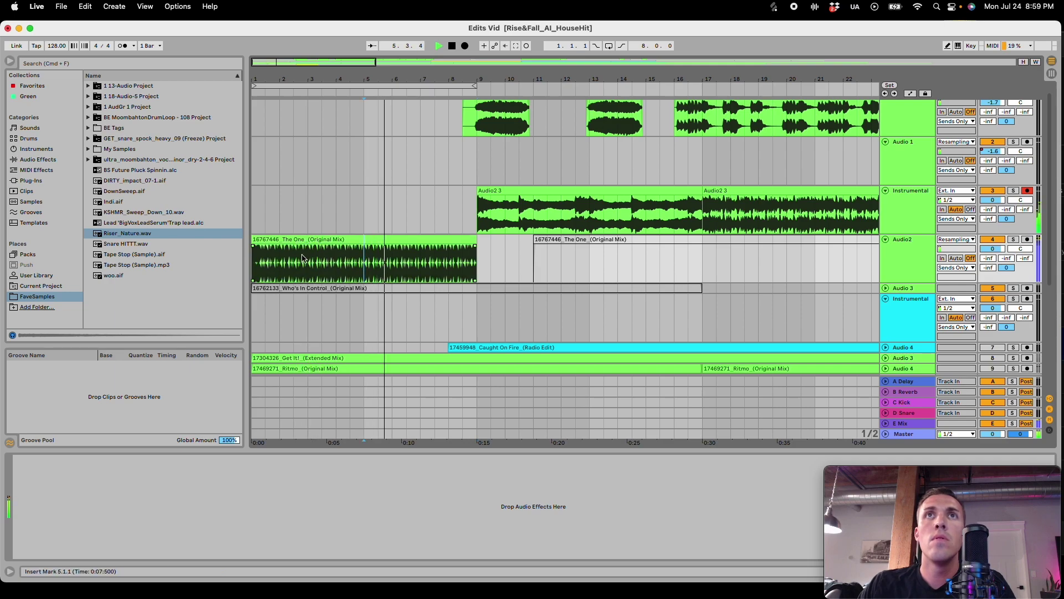
click(263, 248)
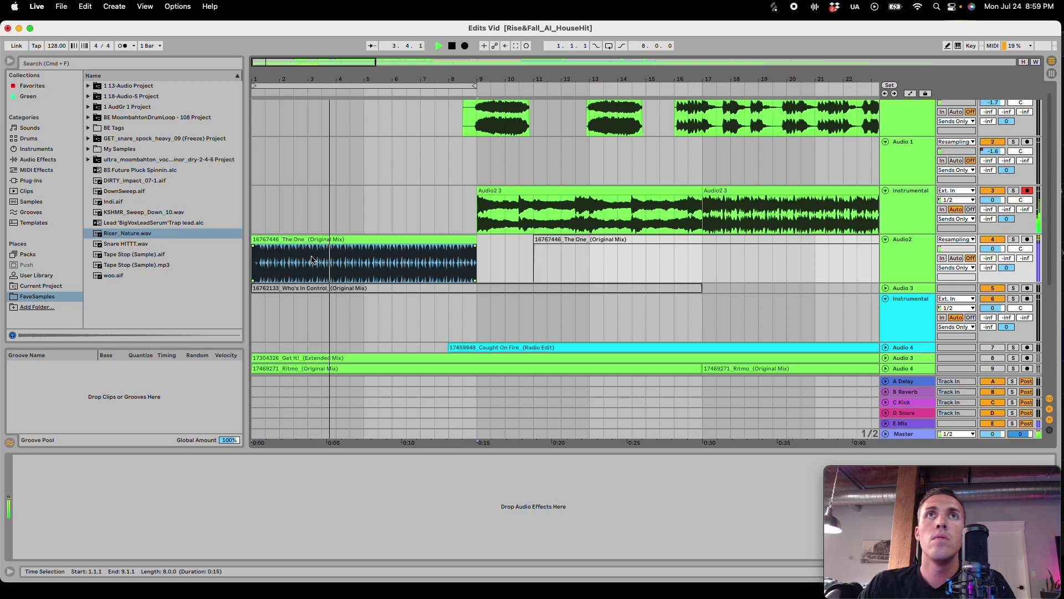
drag(366, 265, 373, 264)
key(super+c)
click(259, 239)
click(259, 261)
key(super+v)
key(space)
key(space)
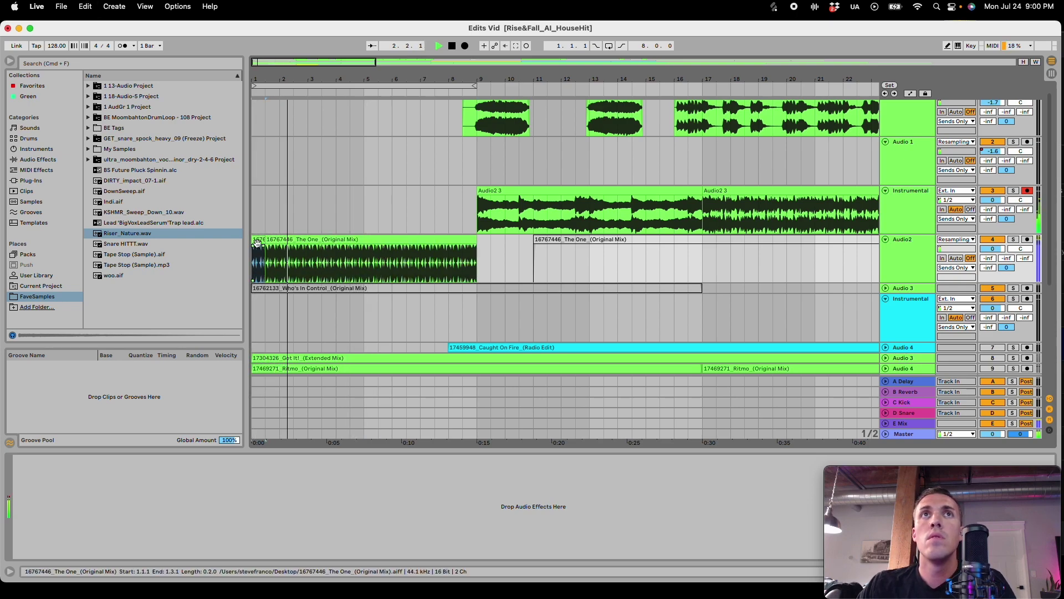
drag(262, 242, 279, 241)
Step: Play back the intro and check how the drums, Riser_Nature and KSHMR_Sweep_Down_10 work together around the bar 9 transition
drag(286, 79, 285, 91)
scroll(530, 288, down, 6)
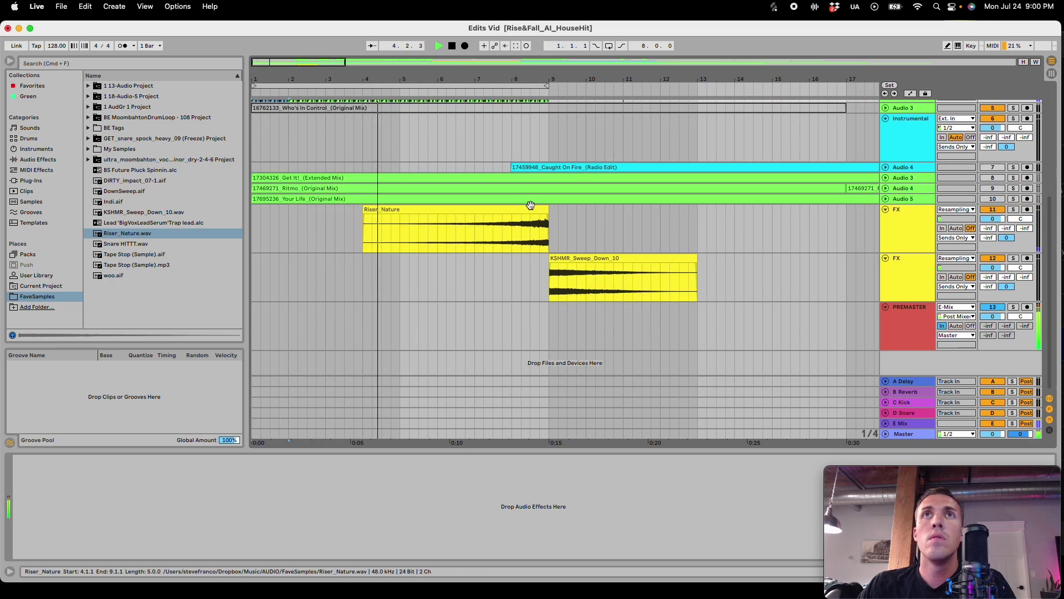
scroll(530, 288, up, 6)
scroll(796, 384, down, 2)
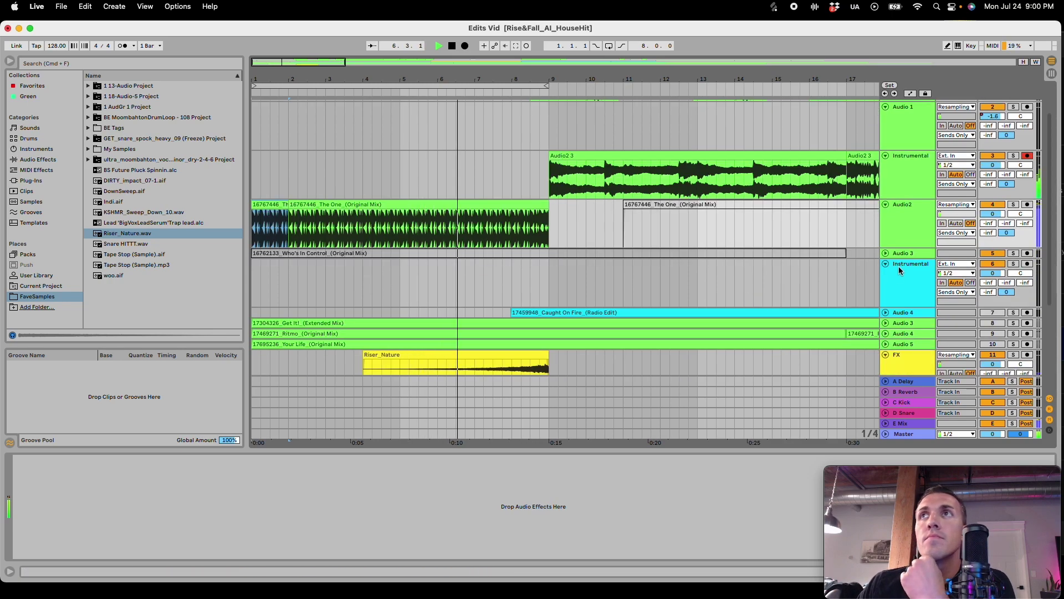
scroll(761, 201, down, 5)
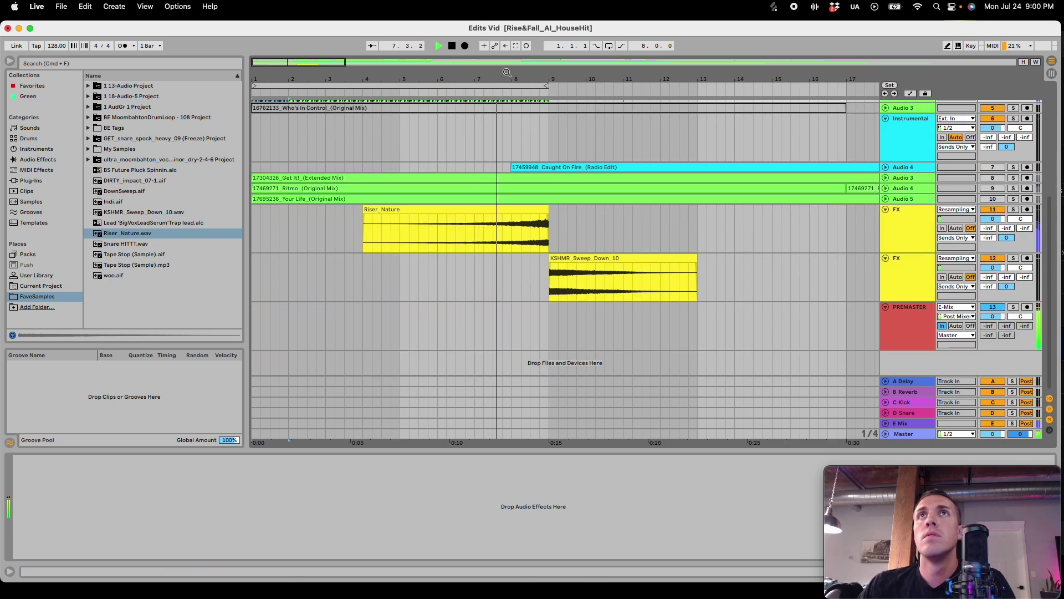
drag(575, 79, 575, 65)
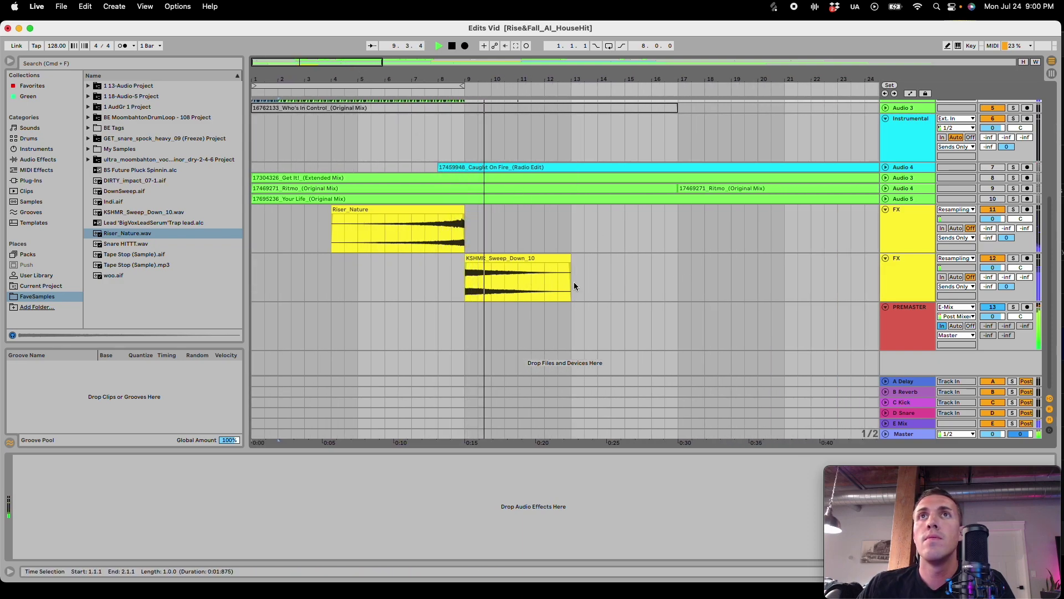
key(minus)
key(minus)
key(space)
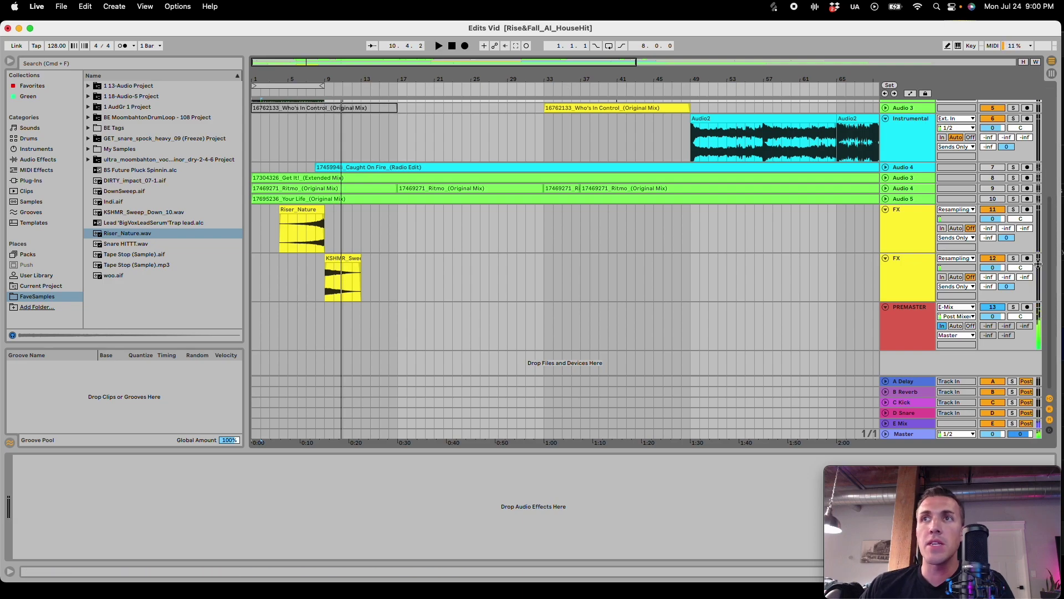
click(320, 242)
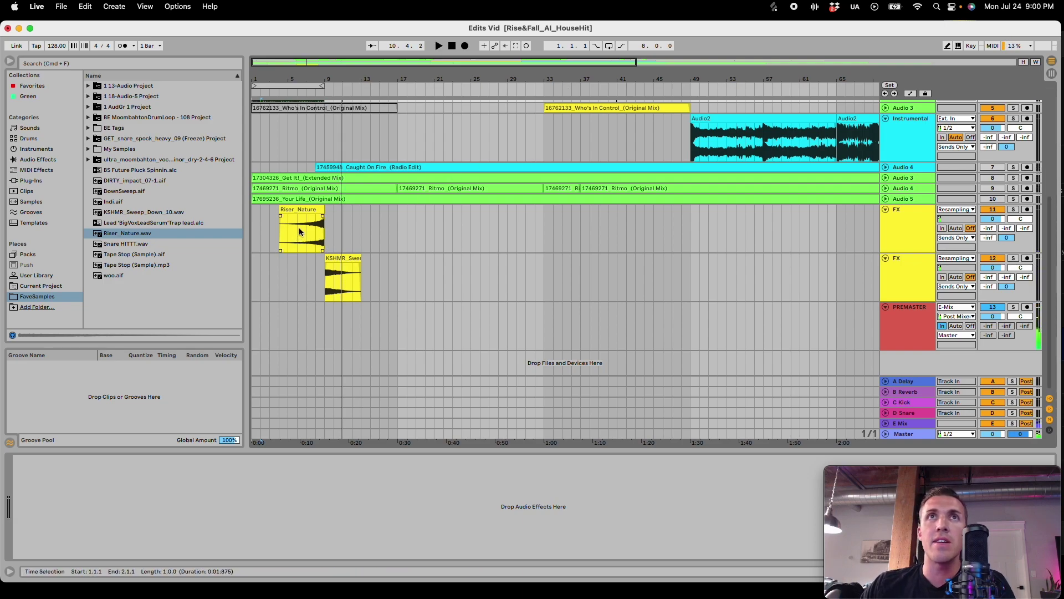
click(299, 231)
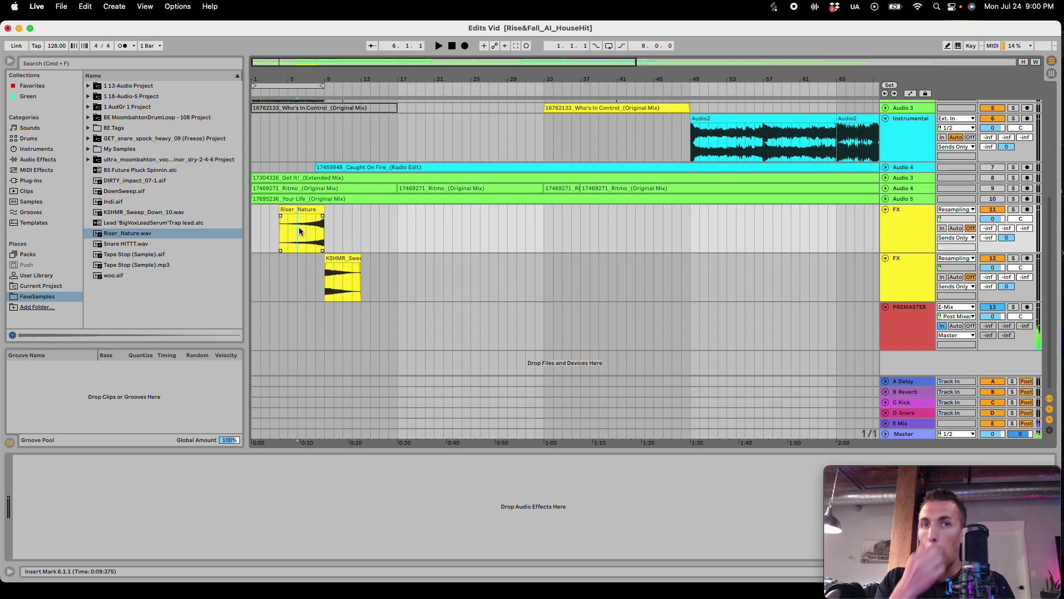
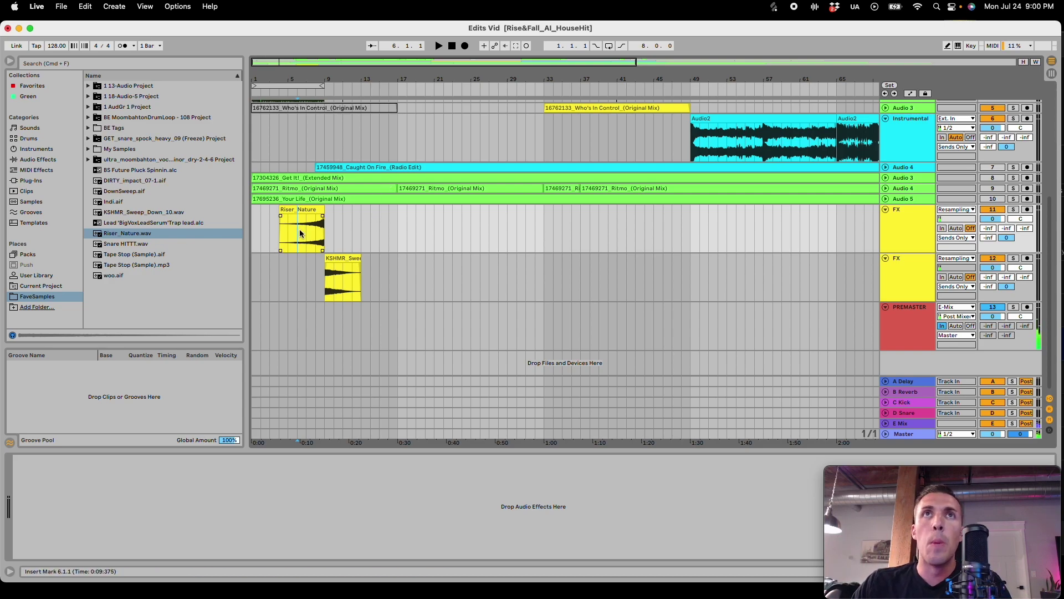
click(308, 241)
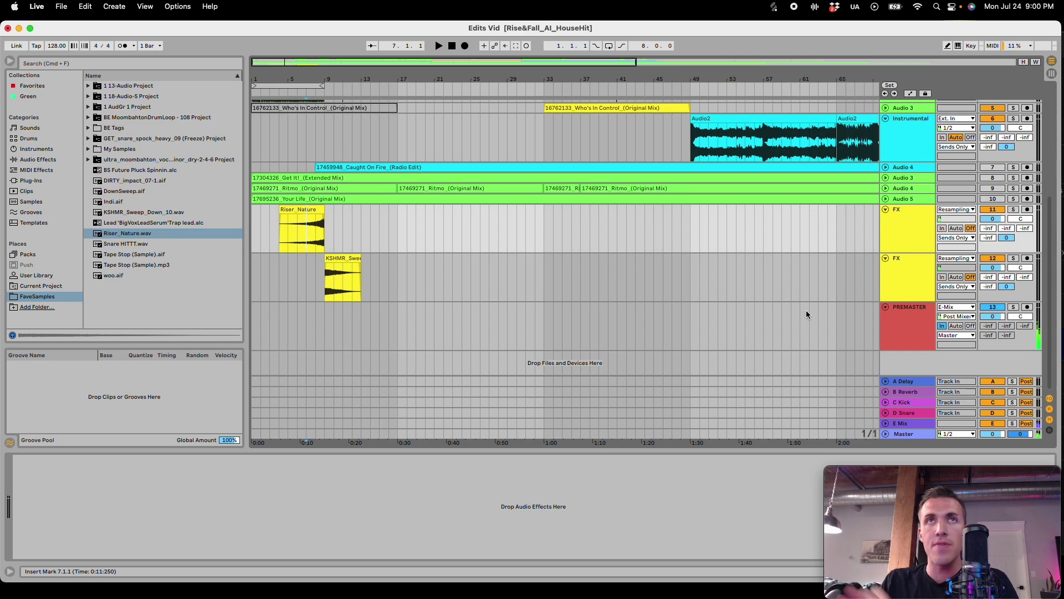
key(space)
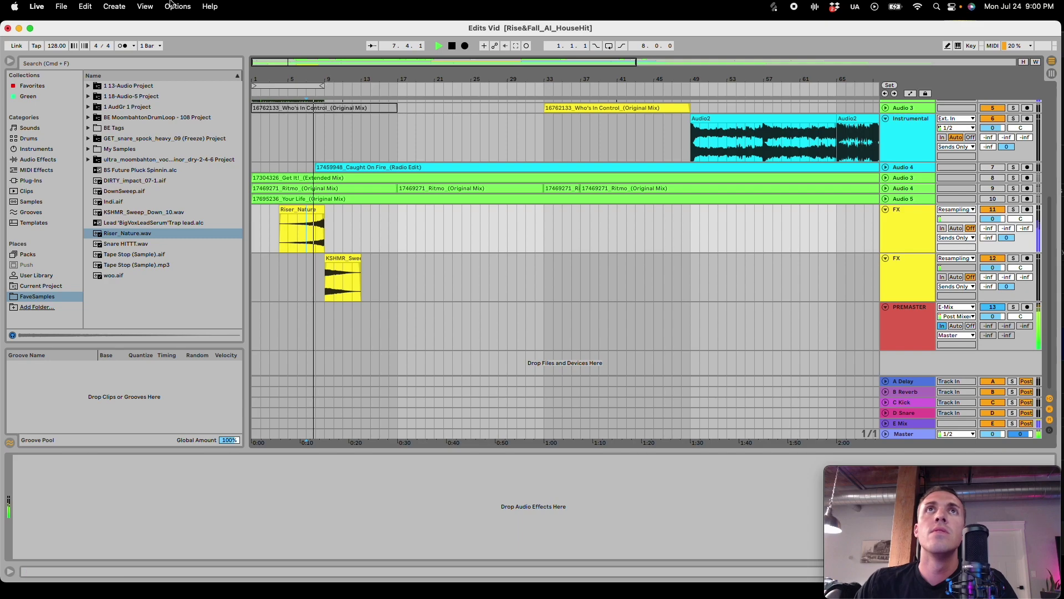
drag(298, 63, 300, 128)
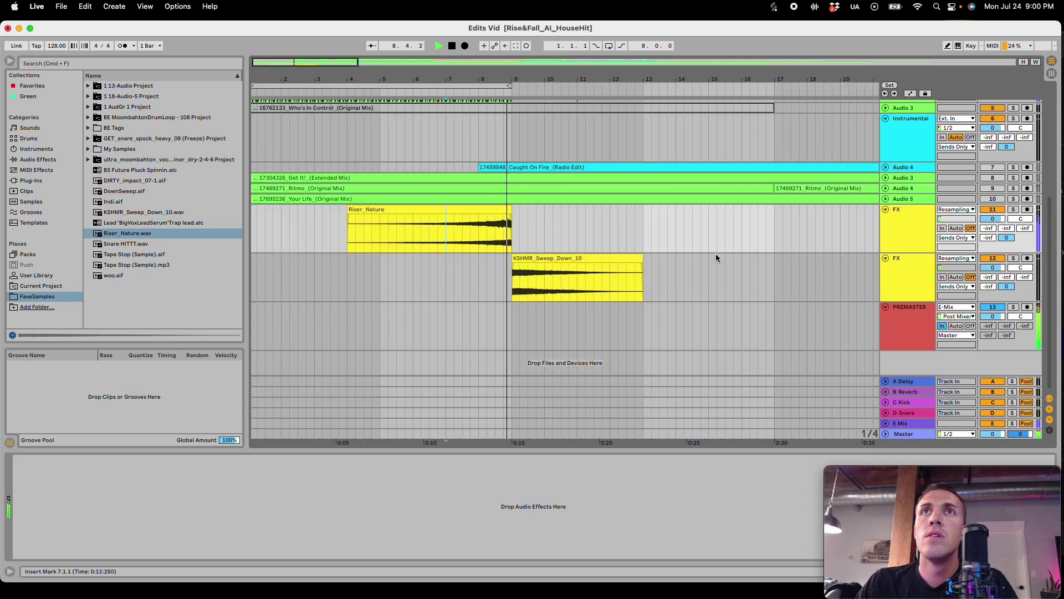
scroll(716, 252, up, 5)
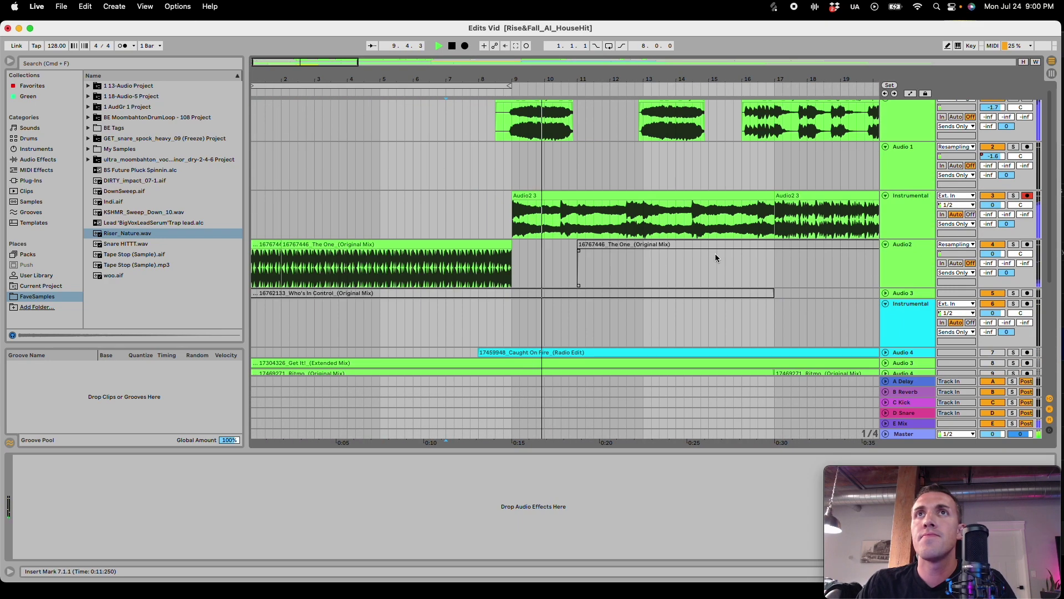
Step: Extend the The One intro clip on Audio2 from bar 9 to about bar 19.5 and split it at bar 17
scroll(715, 254, down, 3)
mouse_move(511, 166)
mouse_down()
mouse_move(587, 161)
mouse_move(511, 177)
mouse_up()
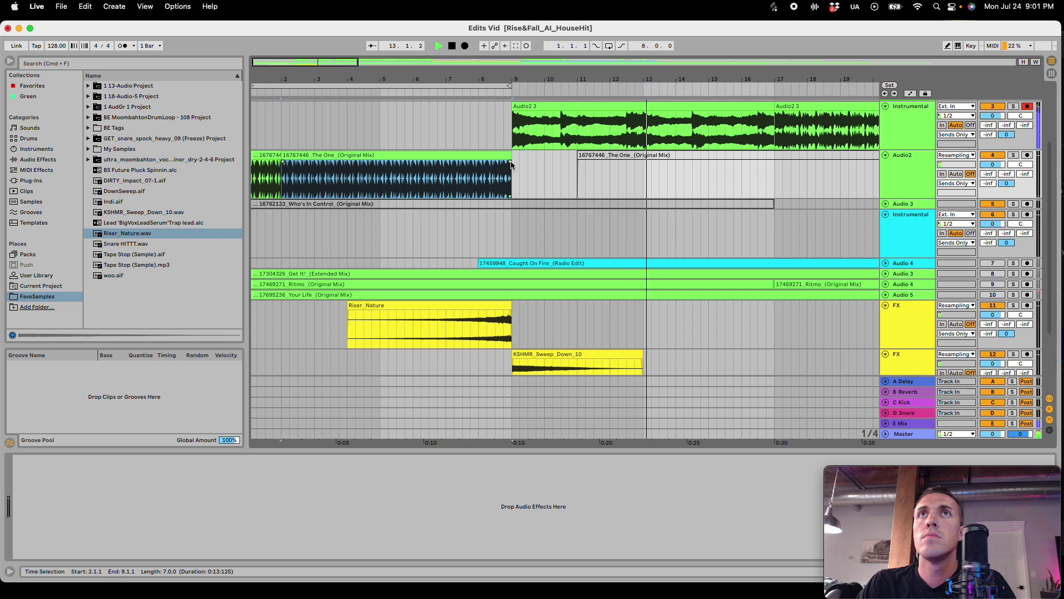
drag(511, 176, 857, 174)
click(513, 171)
click(775, 180)
key(super+e)
Step: Move the split-off The One section from bar 17 to bar 9 on Audio2 and play the transition from bar 8
key(space)
drag(795, 157, 532, 157)
click(480, 182)
key(space)
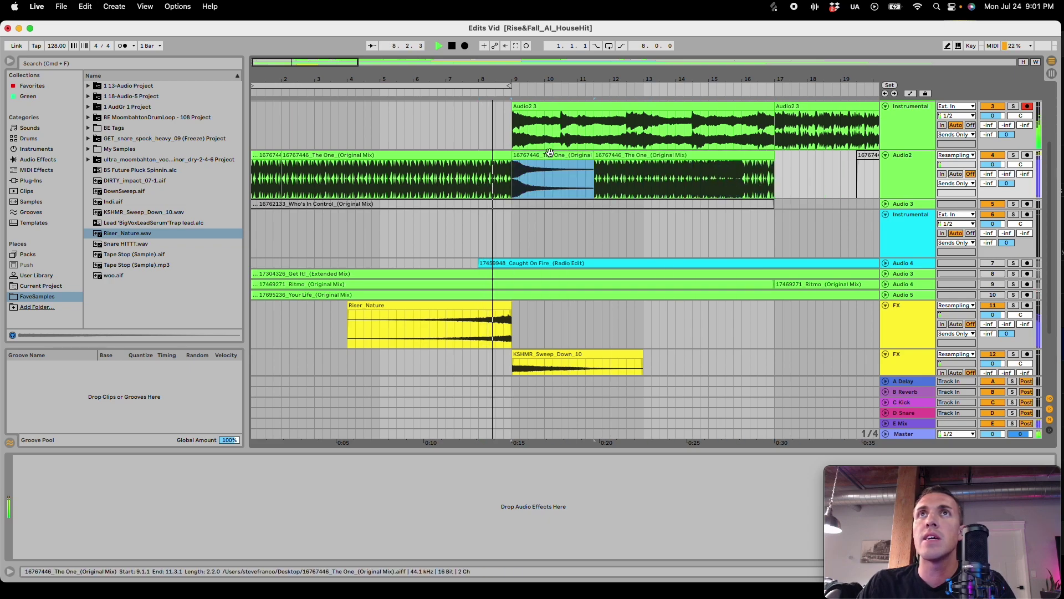
Step: Lower the gain of the The One clip at bar 9 to -1.95 dB and delete the adjoining section up to bar 17
double_click(551, 155)
drag(180, 484, 180, 487)
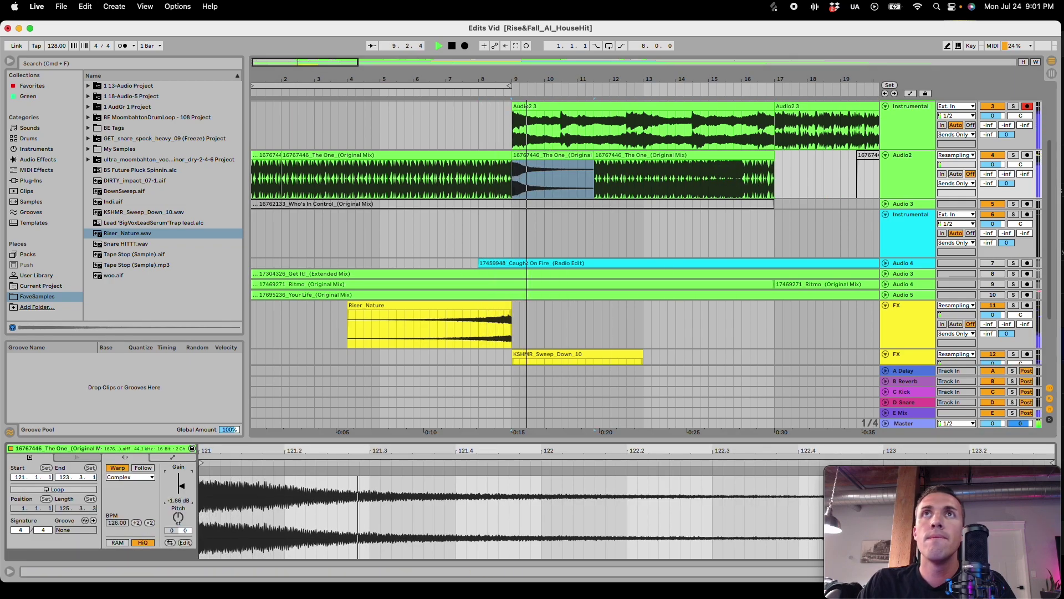
click(662, 155)
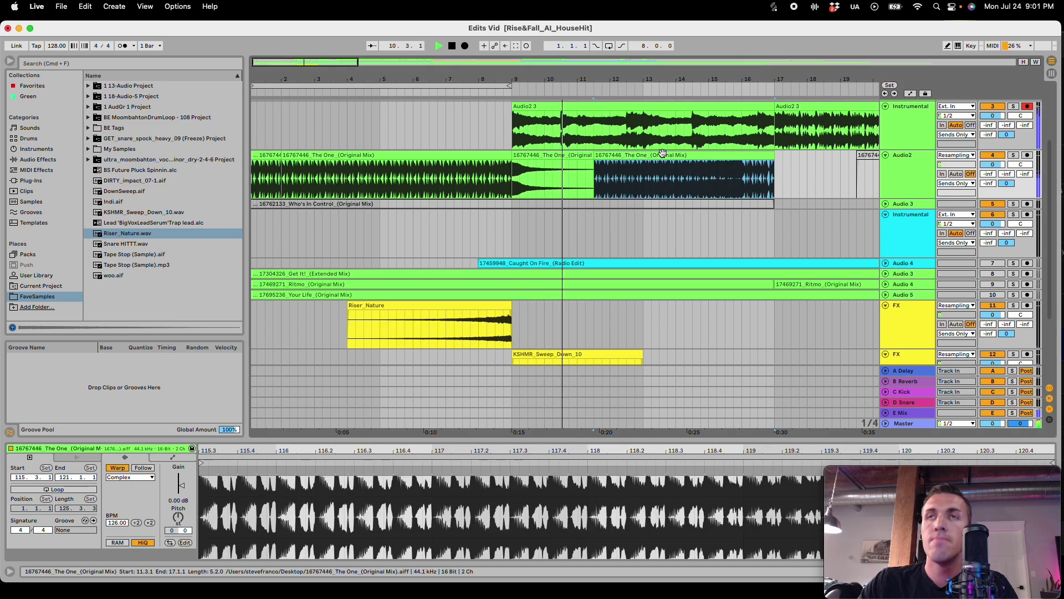
key(Delete)
Step: Add fade-outs to the ends of the bar 9 The One clip and KSHMR_Sweep_Down_10, and a fade-in to the start of Riser_Nature
click(589, 168)
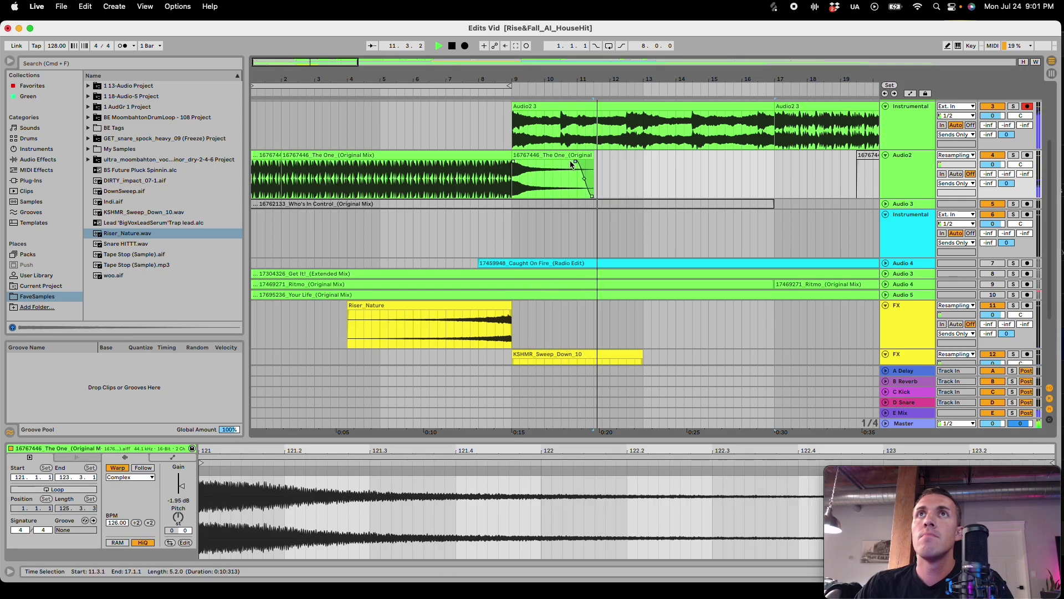
key(space)
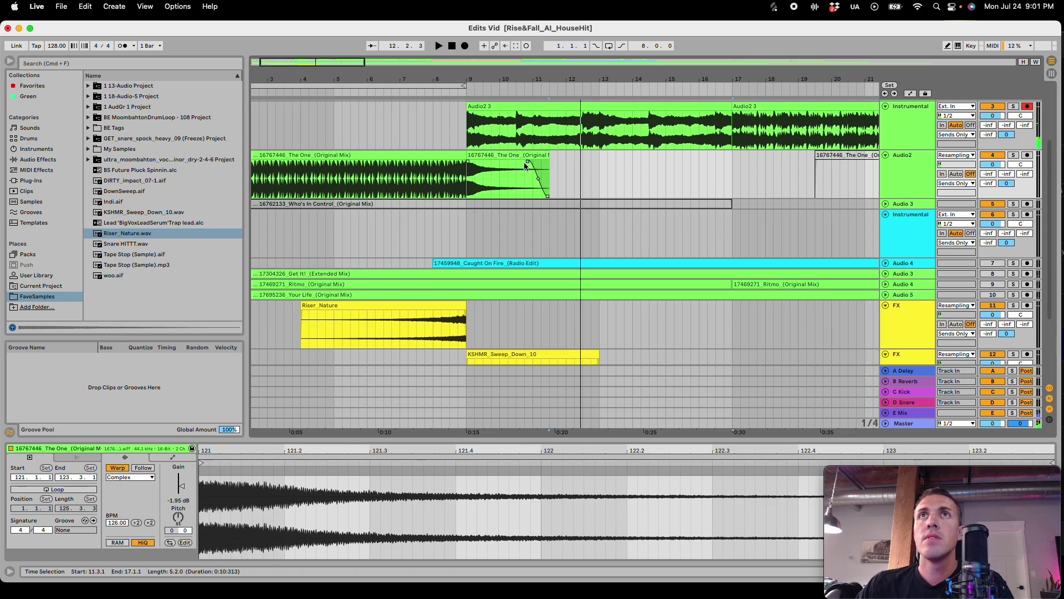
scroll(554, 232, down, 4)
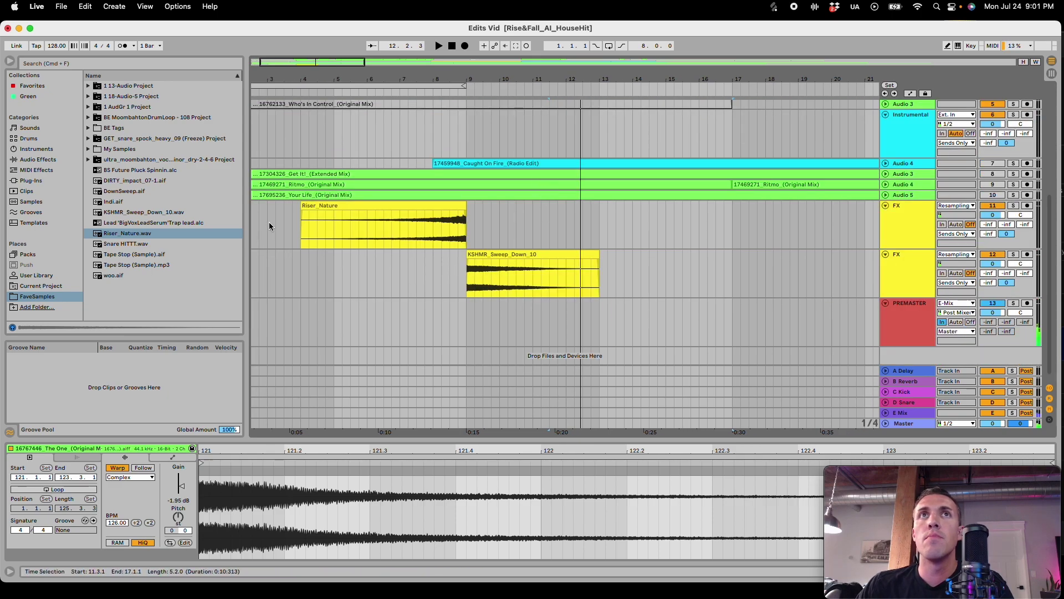
click(324, 215)
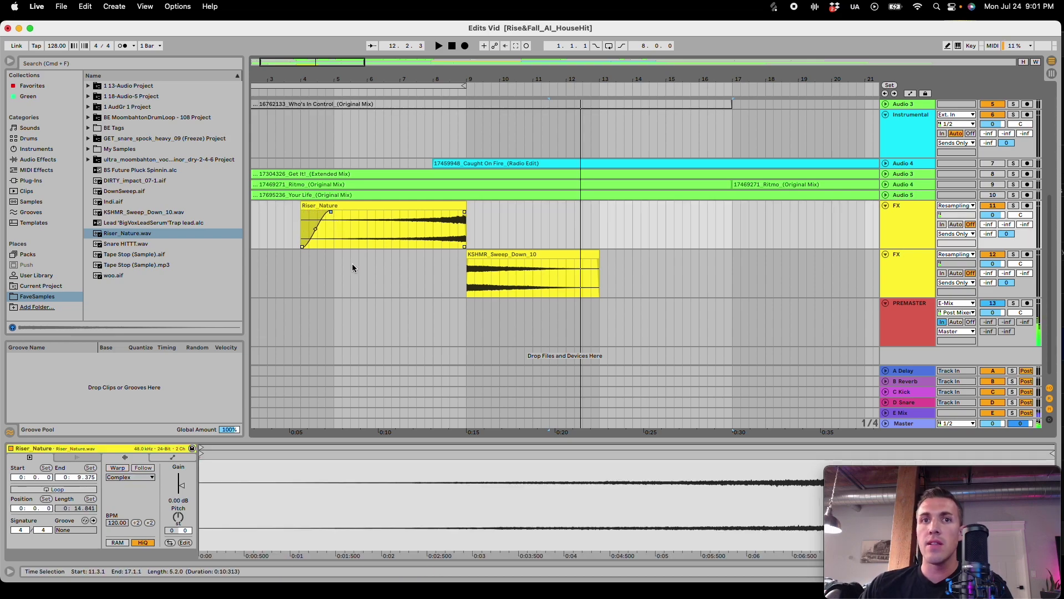
drag(597, 262, 588, 265)
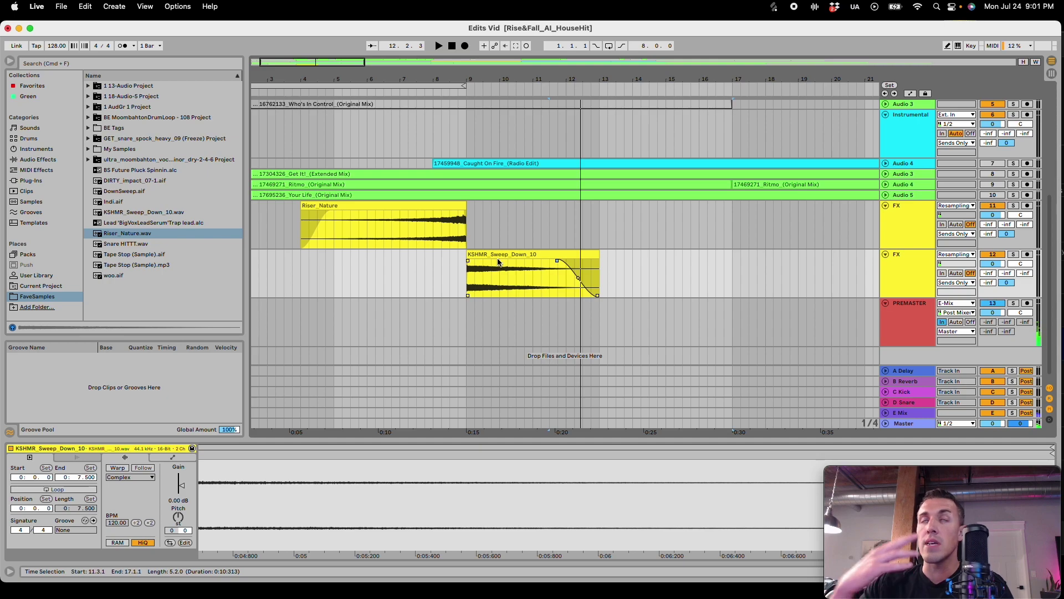
Step: Play the bar 9 transition from bar 6 and save the project
click(441, 227)
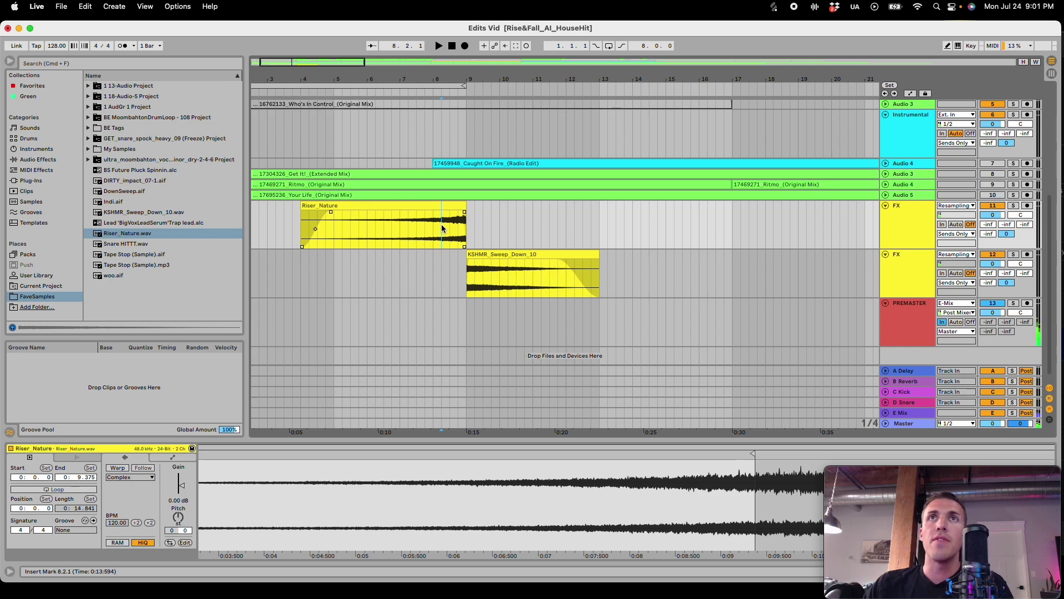
click(368, 221)
key(space)
key(super+s)
scroll(657, 280, up, 5)
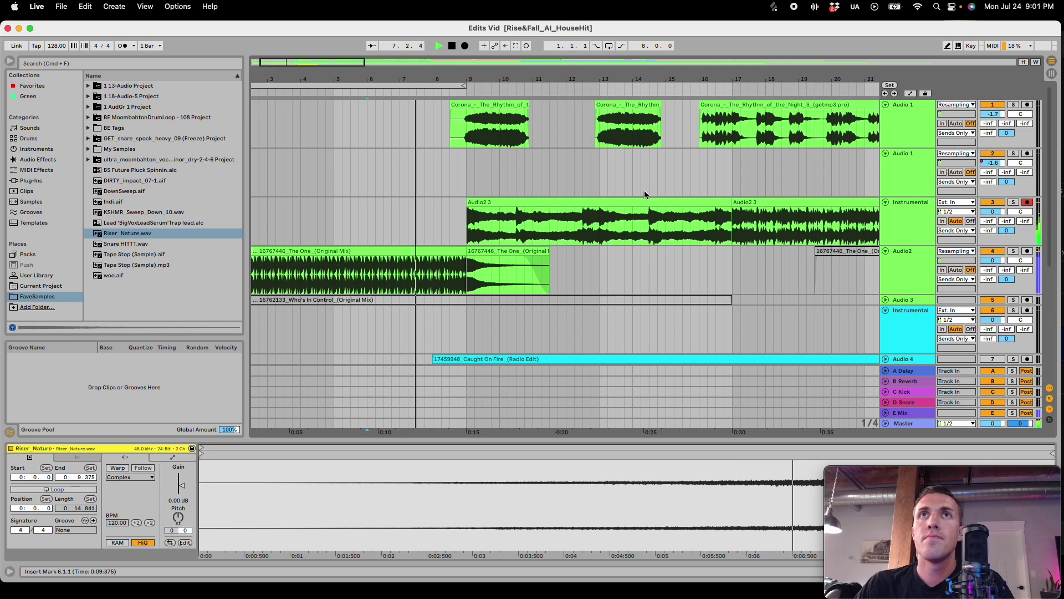
scroll(554, 305, down, 3)
Step: Add an EQ Three to the Audio2 track and set its low gain to 0.61 dB
key(shift+Tab)
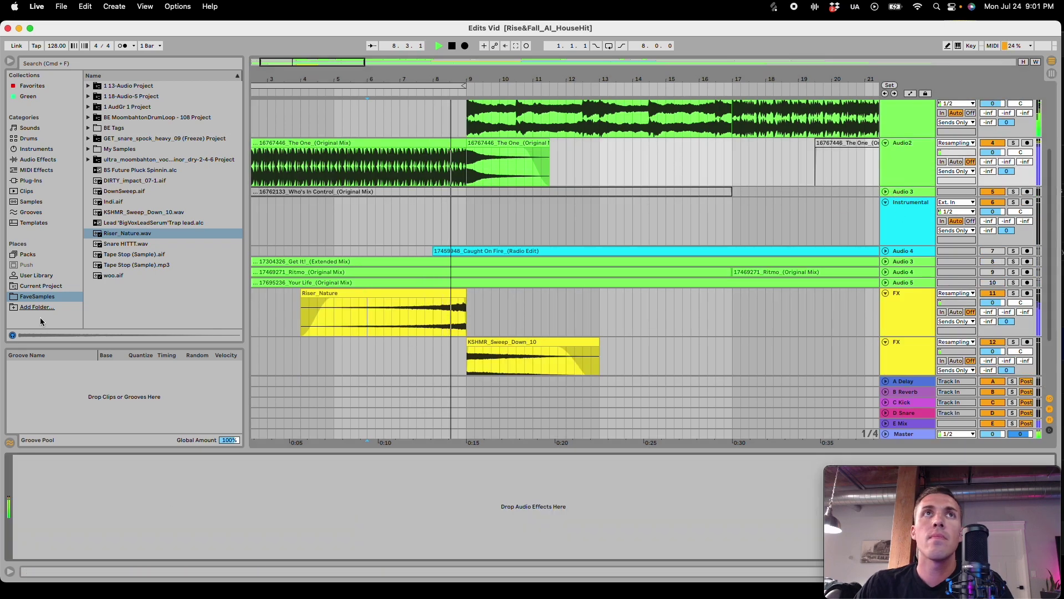
click(25, 160)
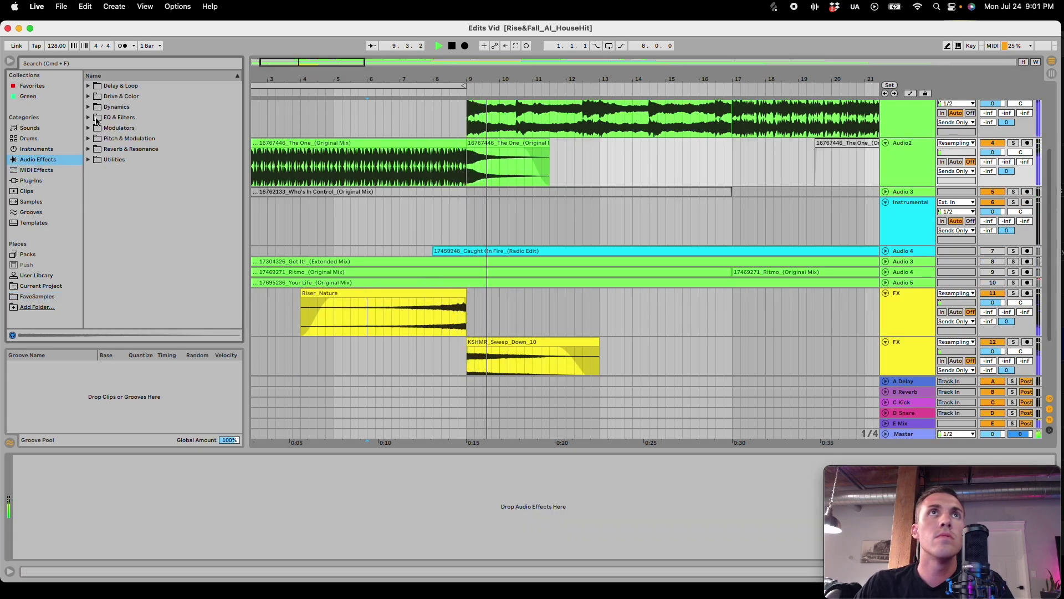
click(88, 118)
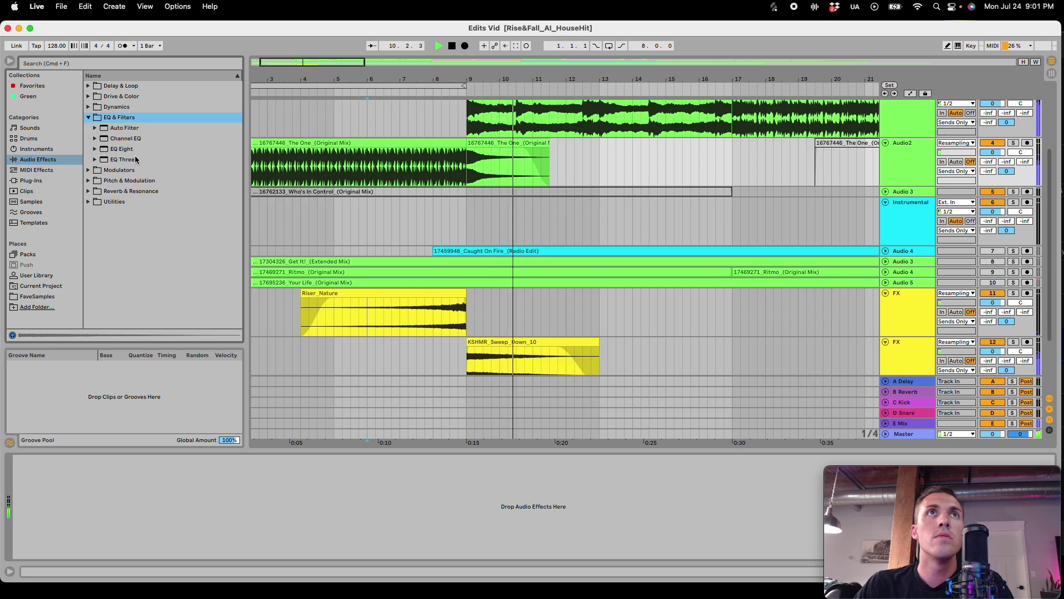
click(95, 149)
click(95, 150)
click(95, 159)
key(space)
double_click(126, 164)
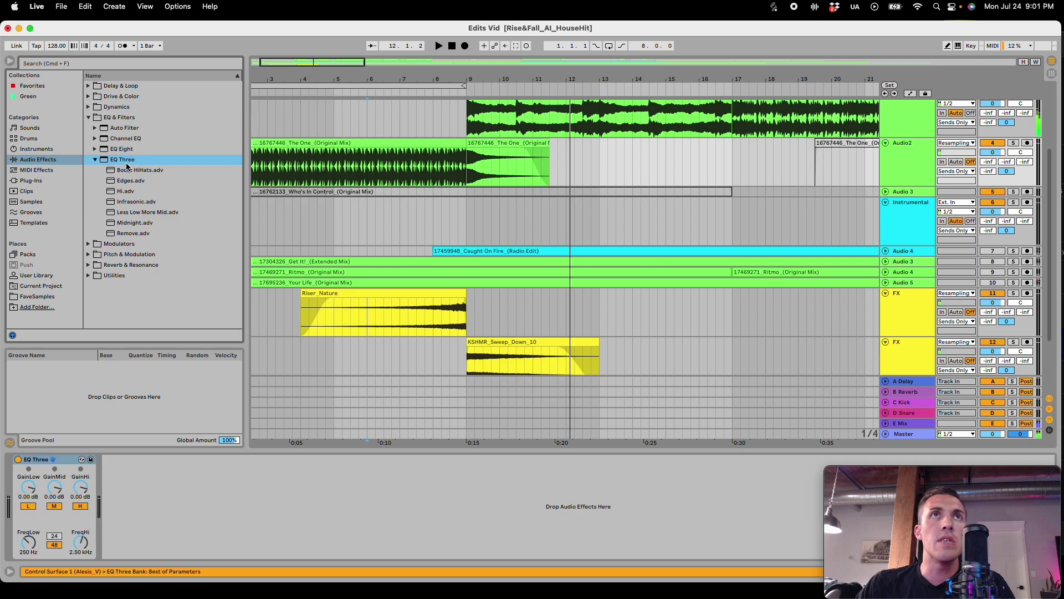
drag(36, 487, 36, 486)
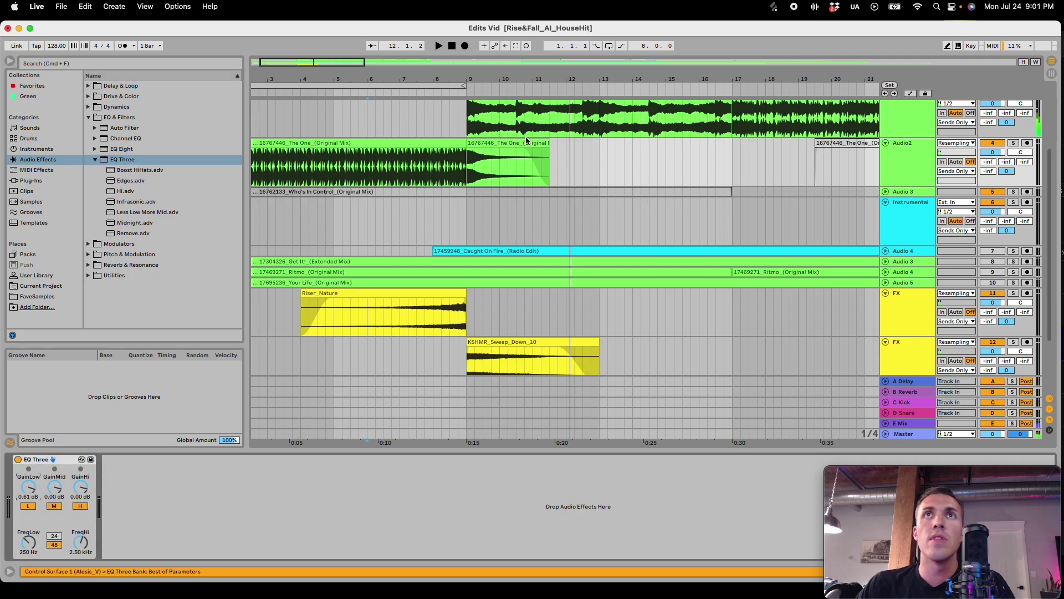
Step: Automate the EQ Three low gain on Audio2 to curve down from bar 8 and return to 0.61 dB at bar 9
key(a)
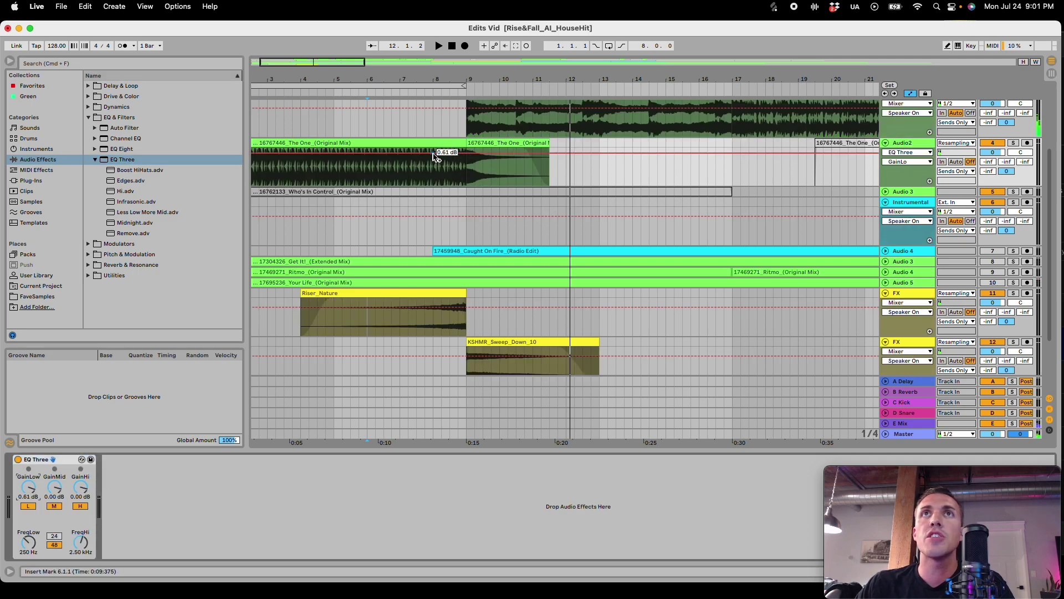
click(435, 157)
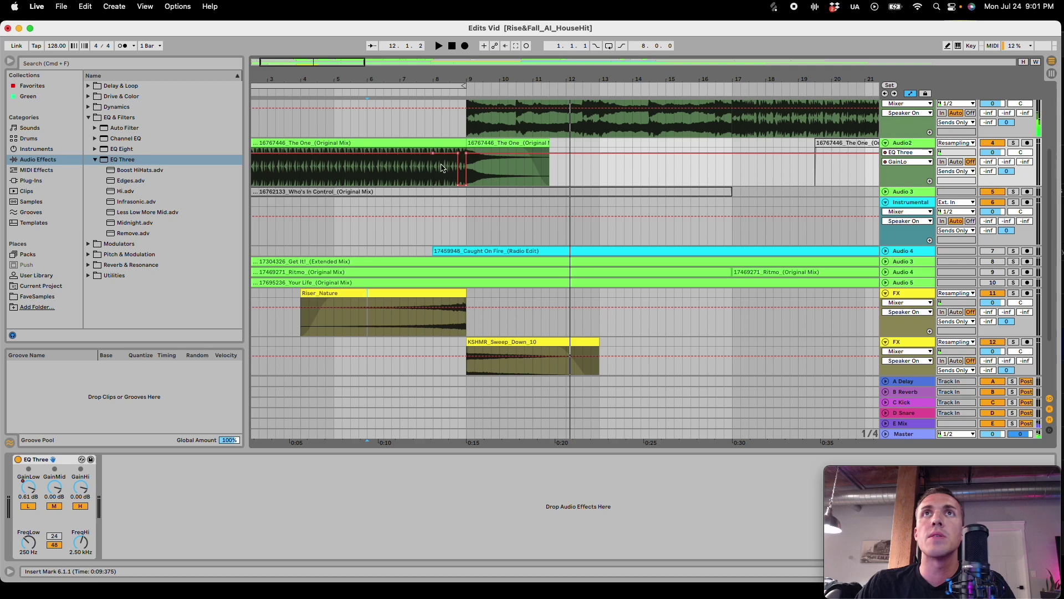
click(459, 188)
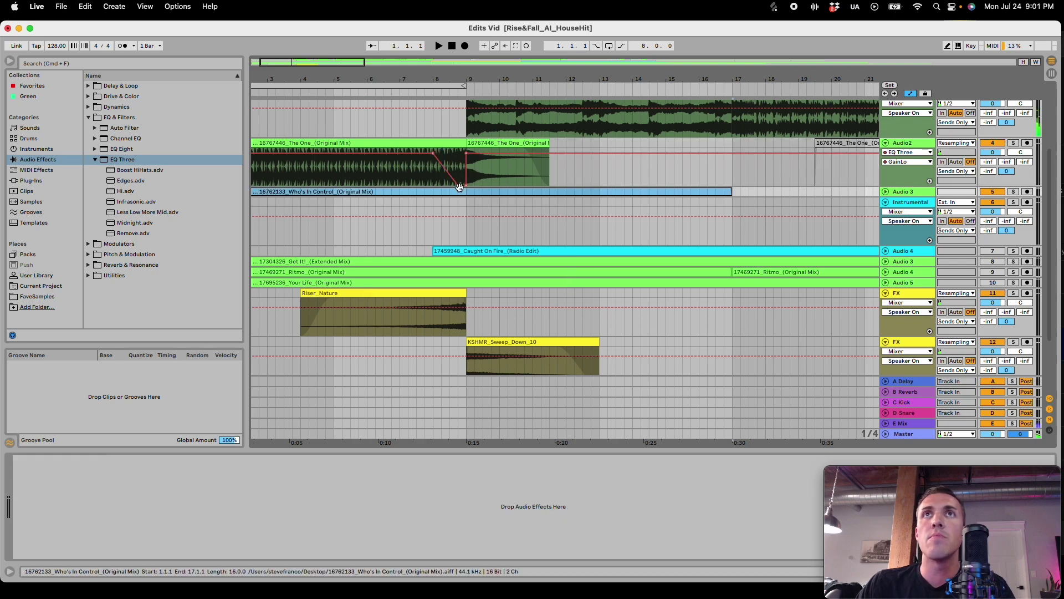
click(442, 177)
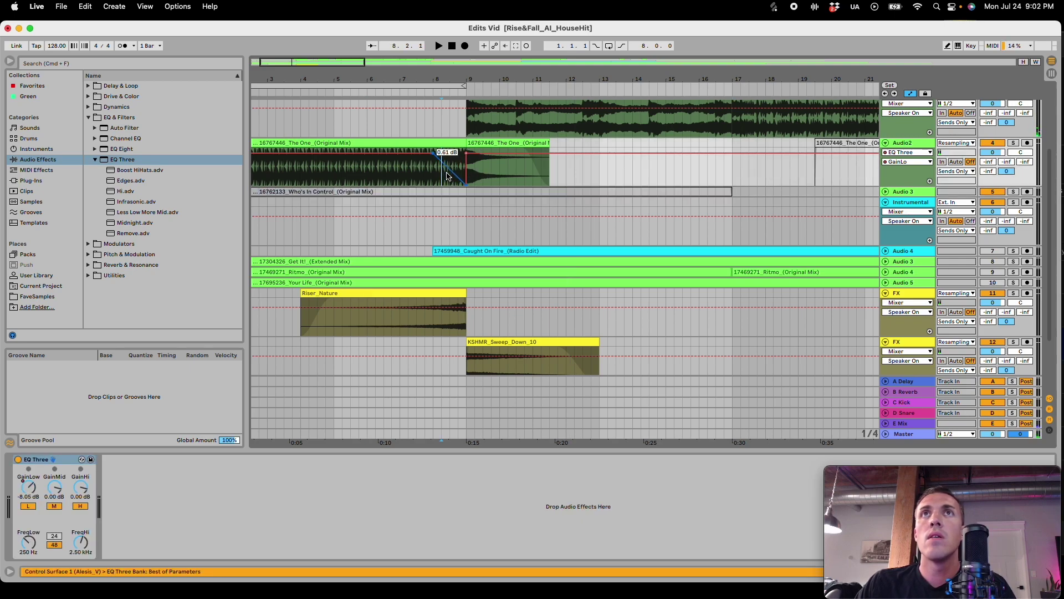
drag(447, 172, 447, 164)
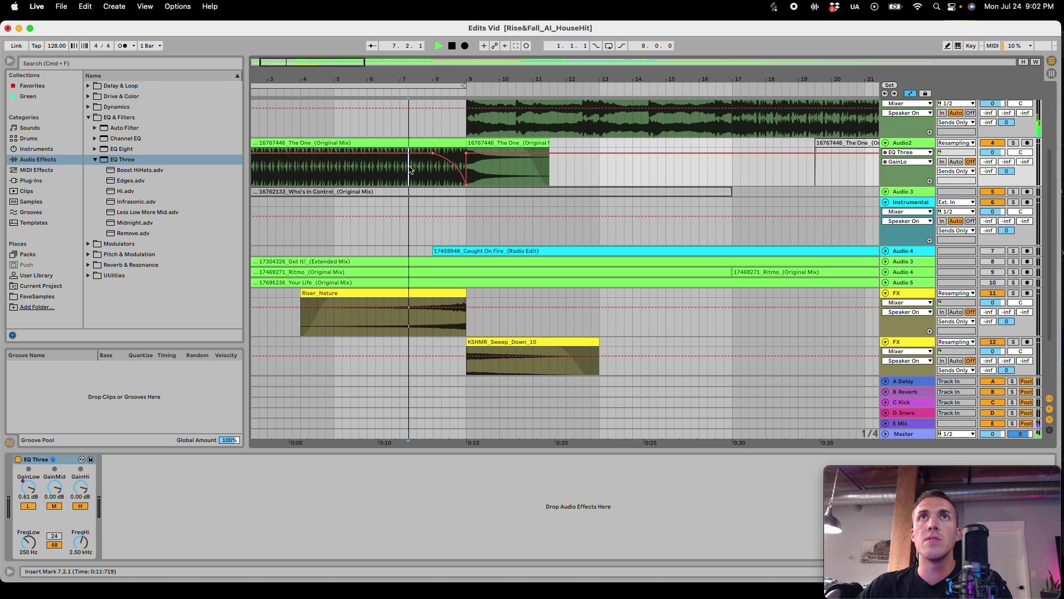
mouse_move(453, 172)
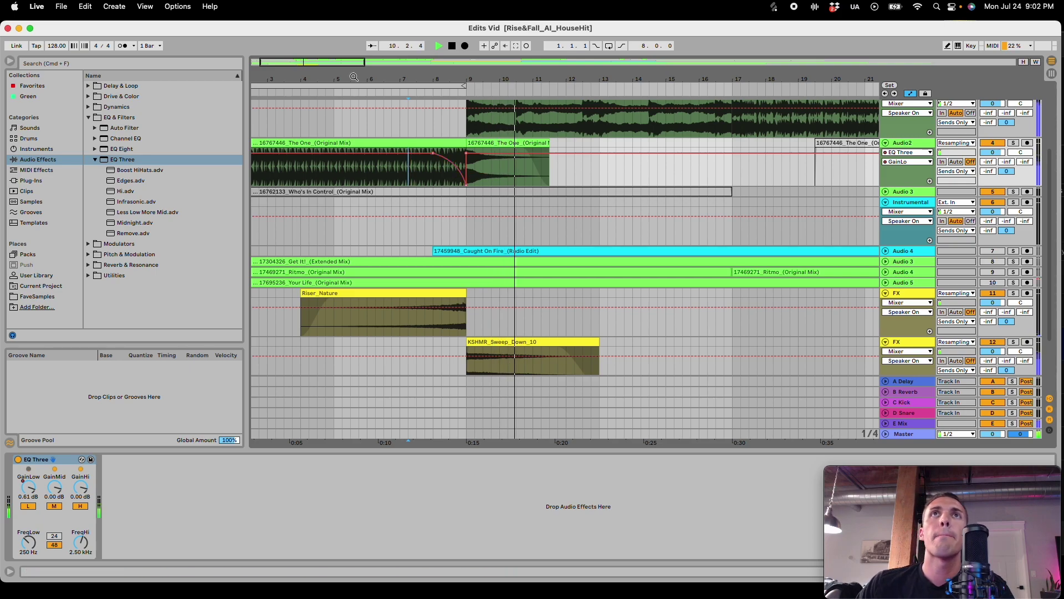
Step: Copy the KSHMR_Sweep_Down_10 clip at bar 9 to bar 17 on the same FX track
scroll(480, 209, down, 5)
scroll(517, 291, up, 4)
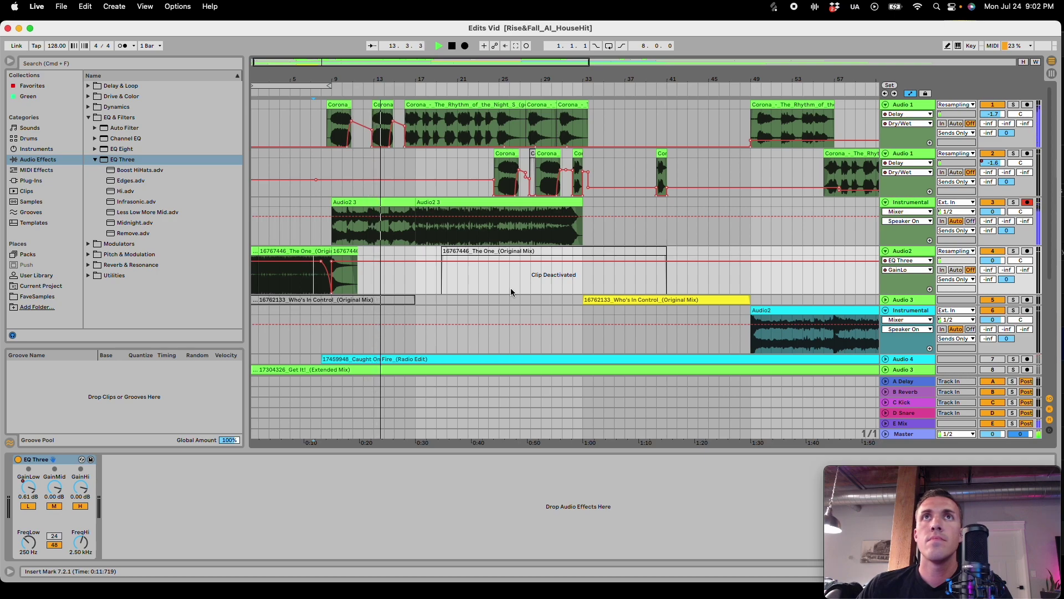
scroll(510, 288, down, 7)
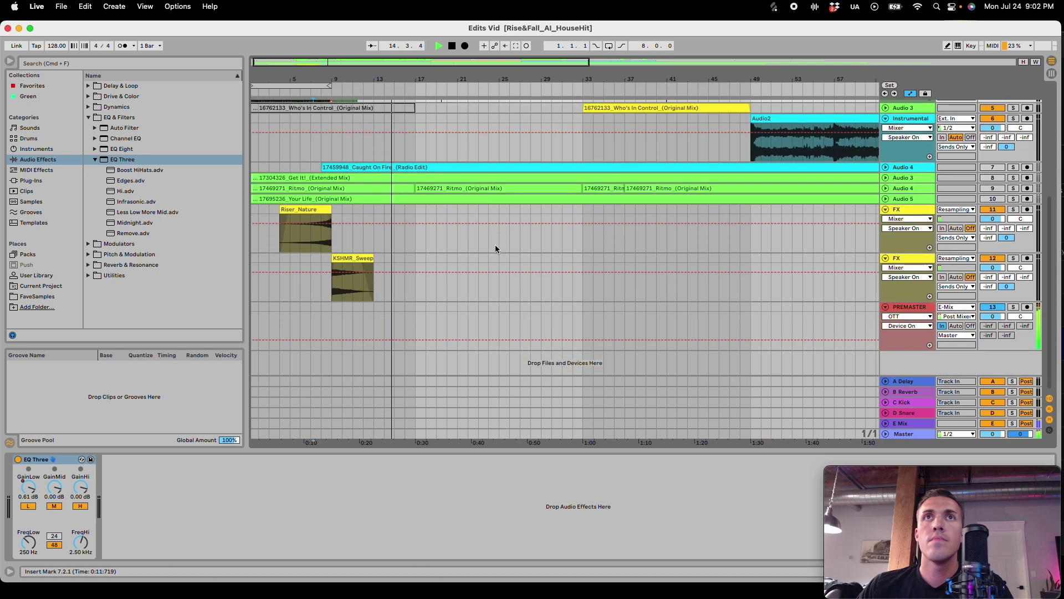
click(361, 259)
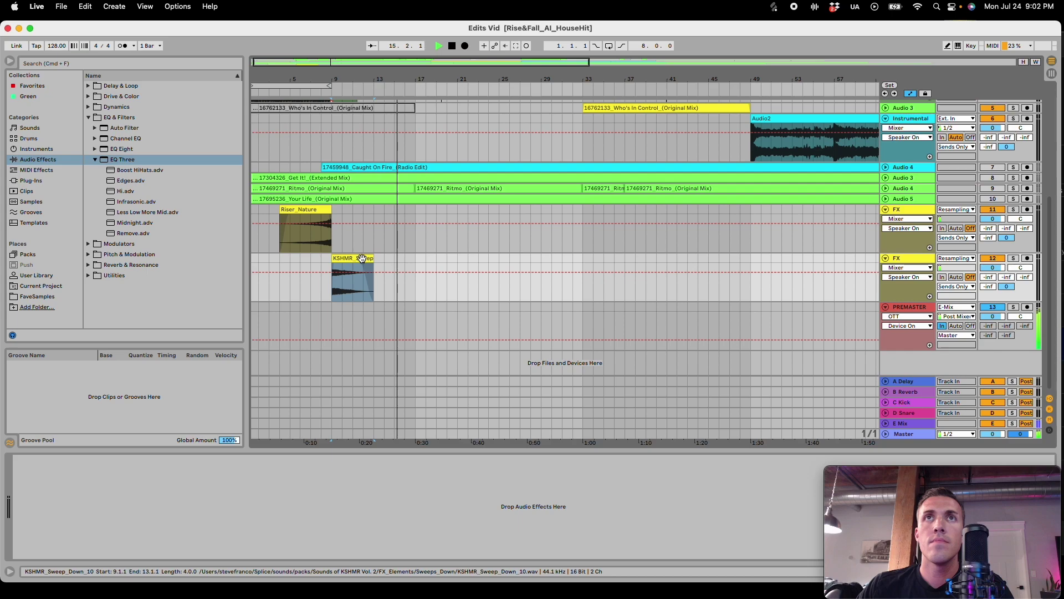
key(a)
click(417, 284)
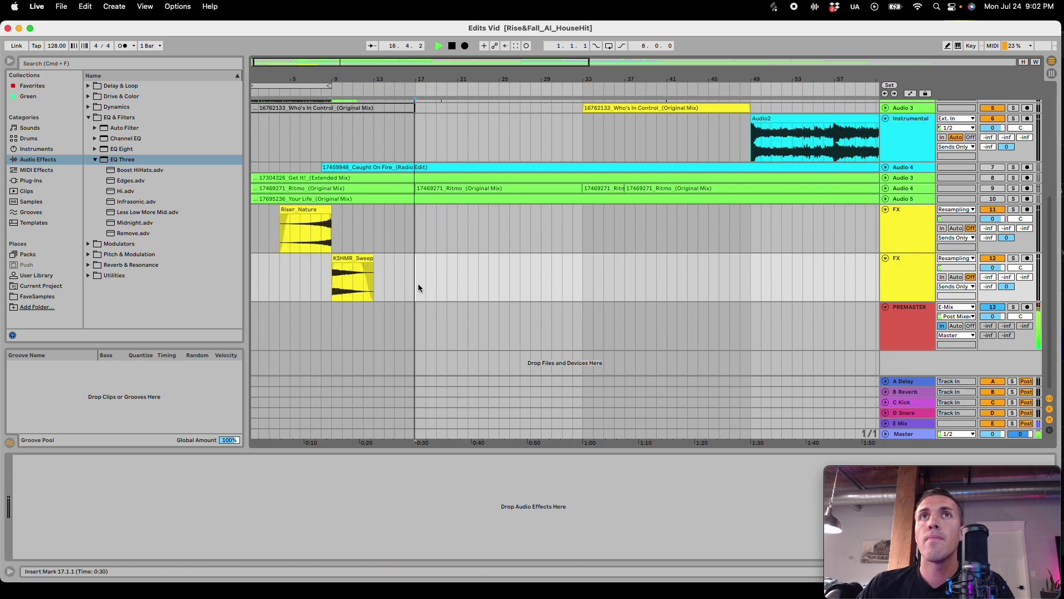
key(super+v)
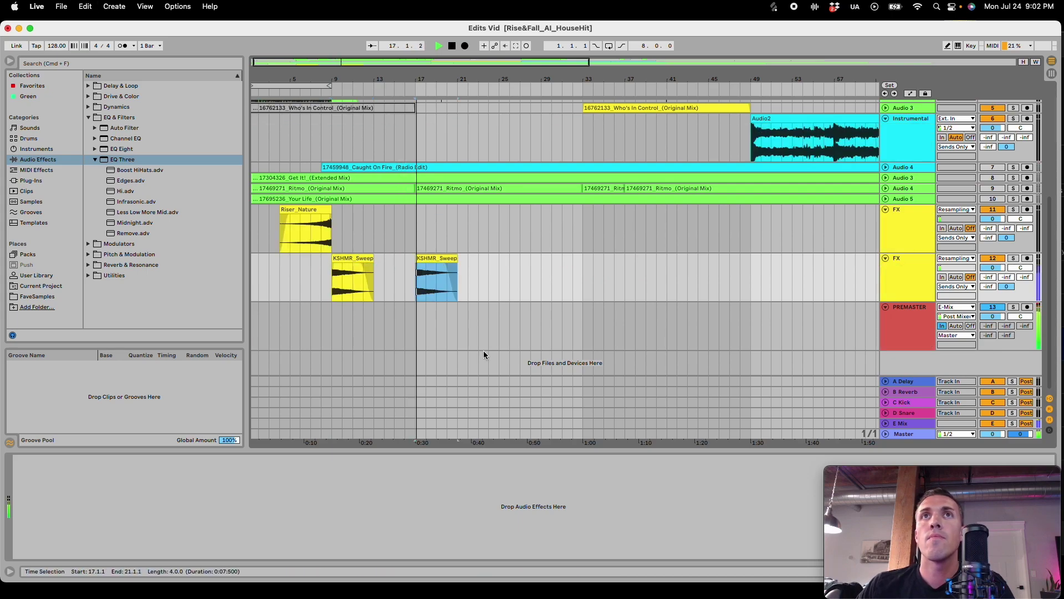
Step: Set the gain of the sweep copy at bar 17 to -6 dB
double_click(441, 258)
click(179, 501)
text(-6)
key(Return)
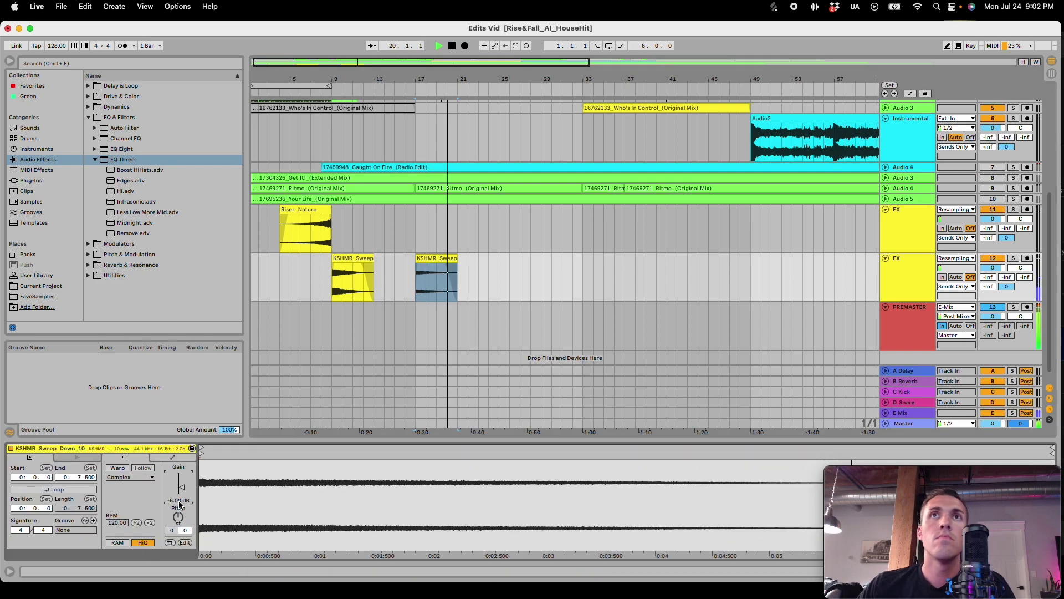
Step: Copy the bar 9 KSHMR_Sweep_Down_10 clip to bars 29–33 on the Riser_Nature FX track and reverse the copy
key(super+z)
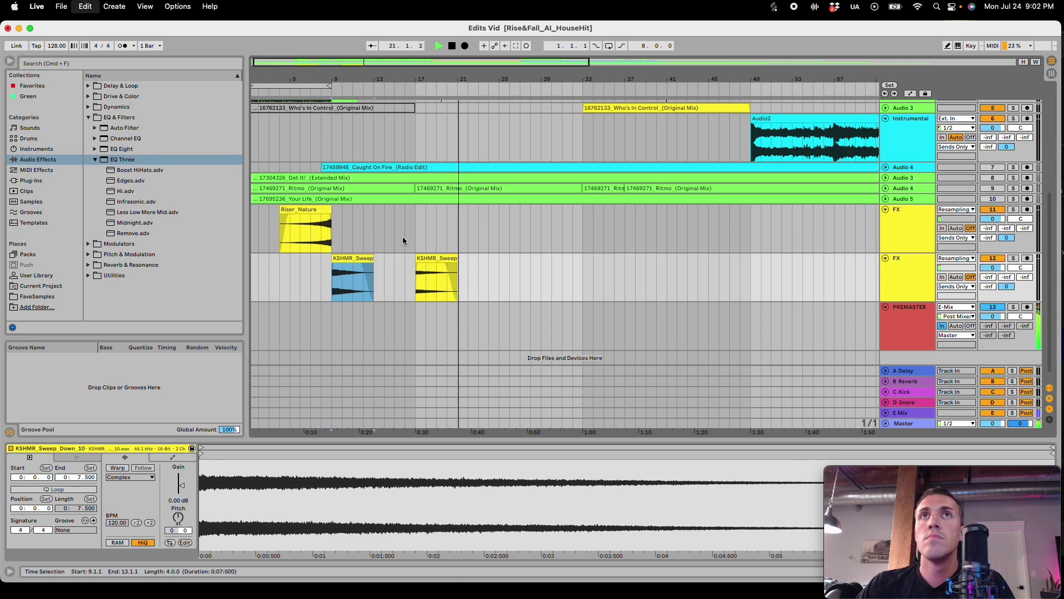
click(388, 227)
click(491, 230)
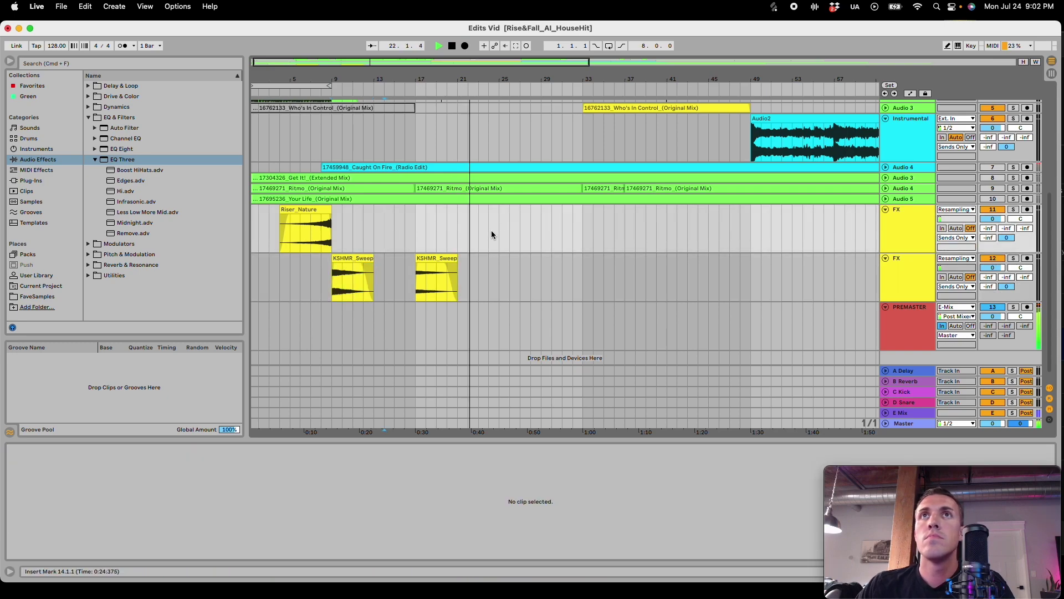
key(super+v)
drag(512, 208, 563, 211)
double_click(563, 211)
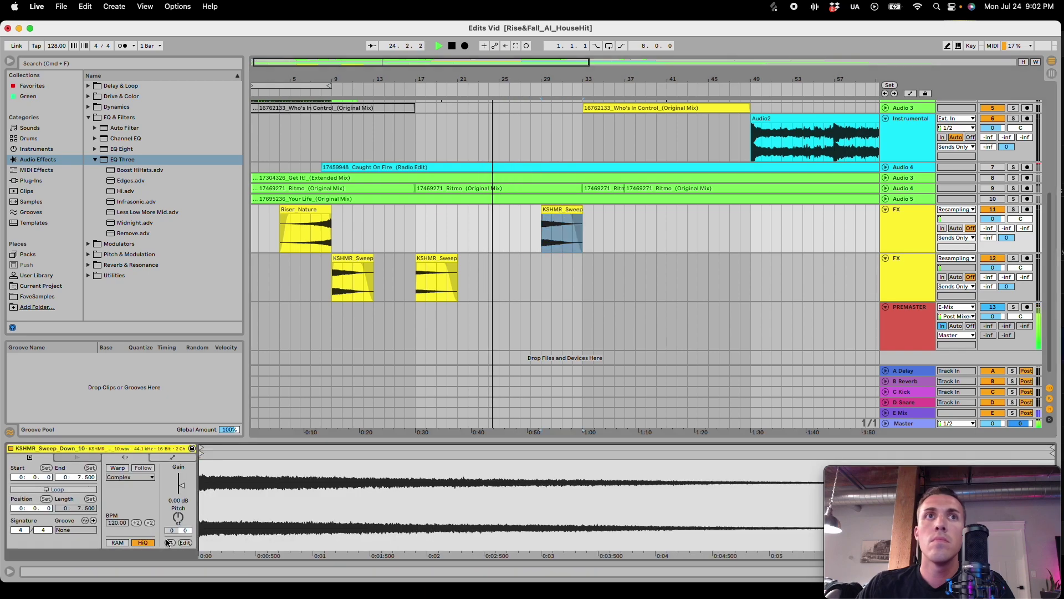
click(174, 542)
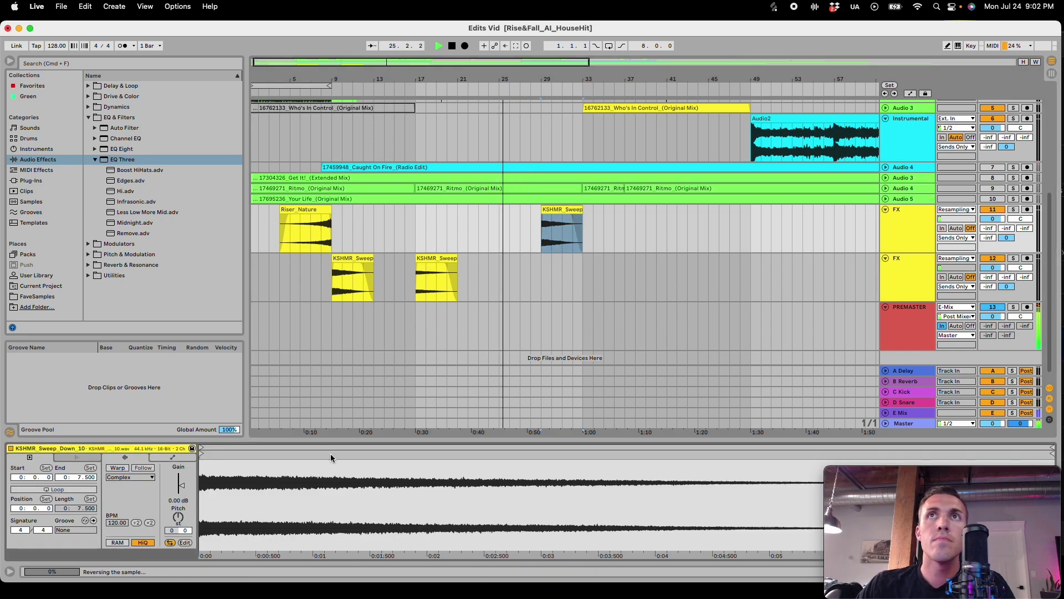
Step: Remove the fade-out from the reversed sweep clip and move the clip to start at bar 28
click(573, 217)
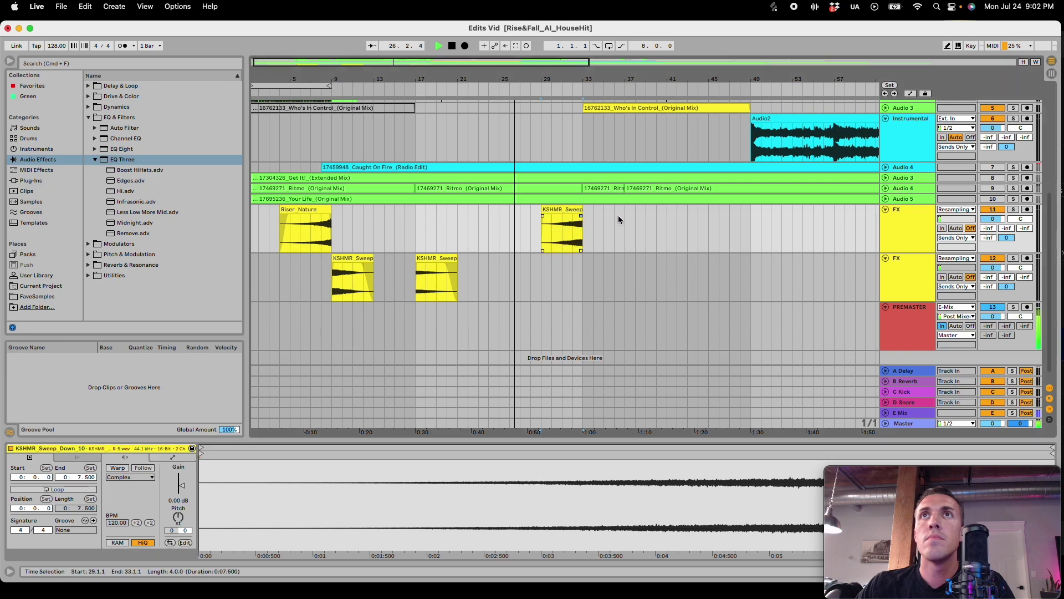
mouse_move(569, 207)
mouse_down()
mouse_move(538, 210)
mouse_move(547, 209)
mouse_up()
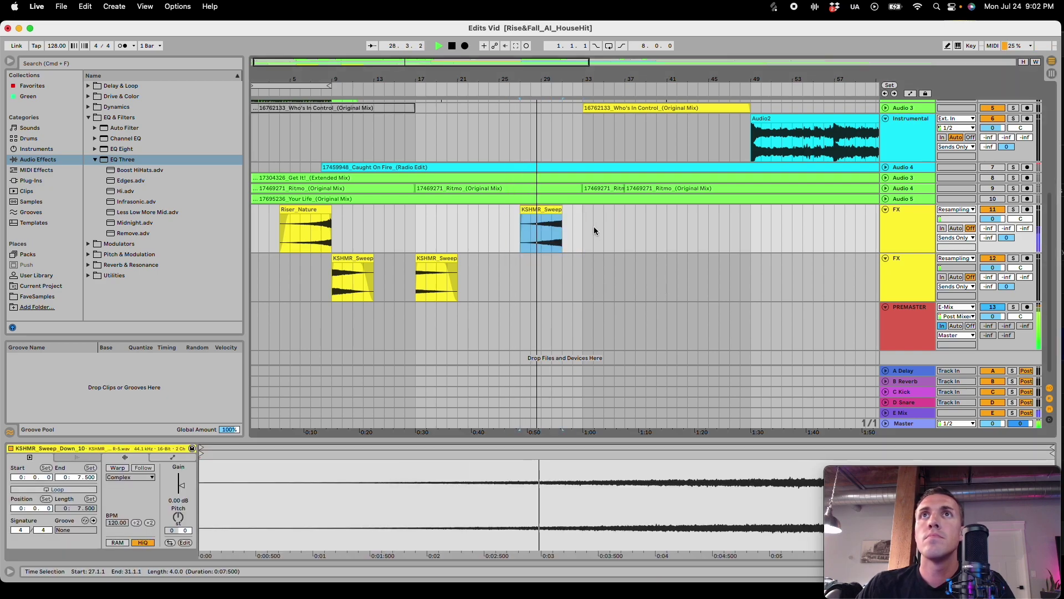
drag(744, 79, 773, 110)
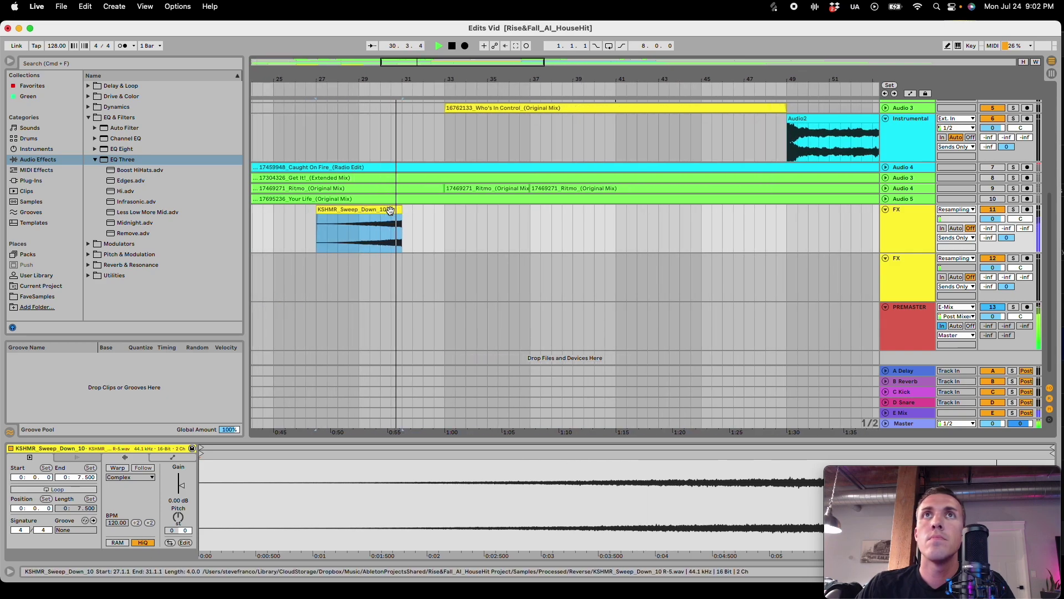
drag(391, 210, 408, 211)
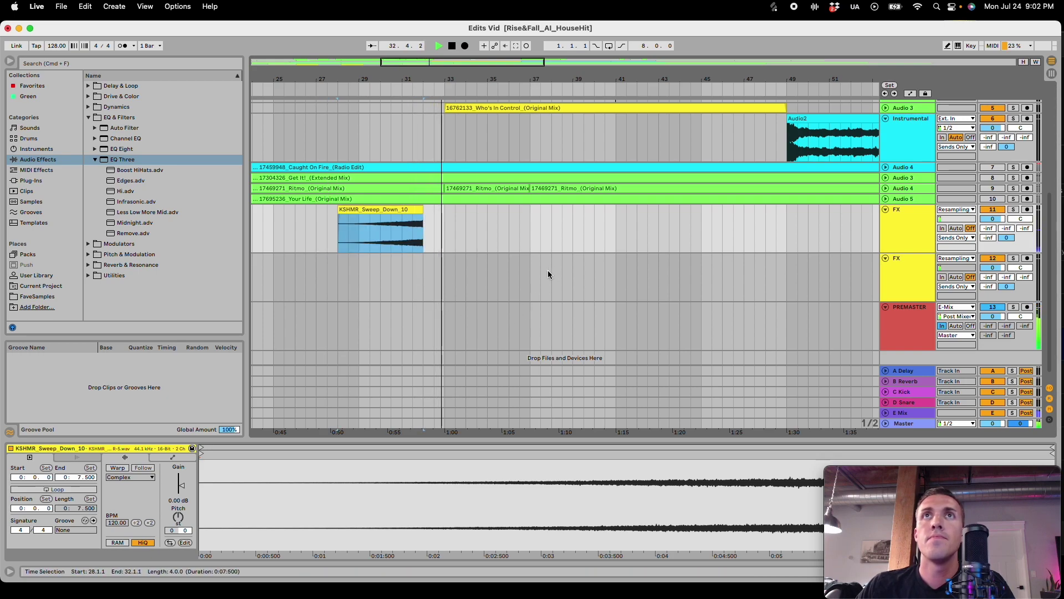
scroll(499, 304, up, 3)
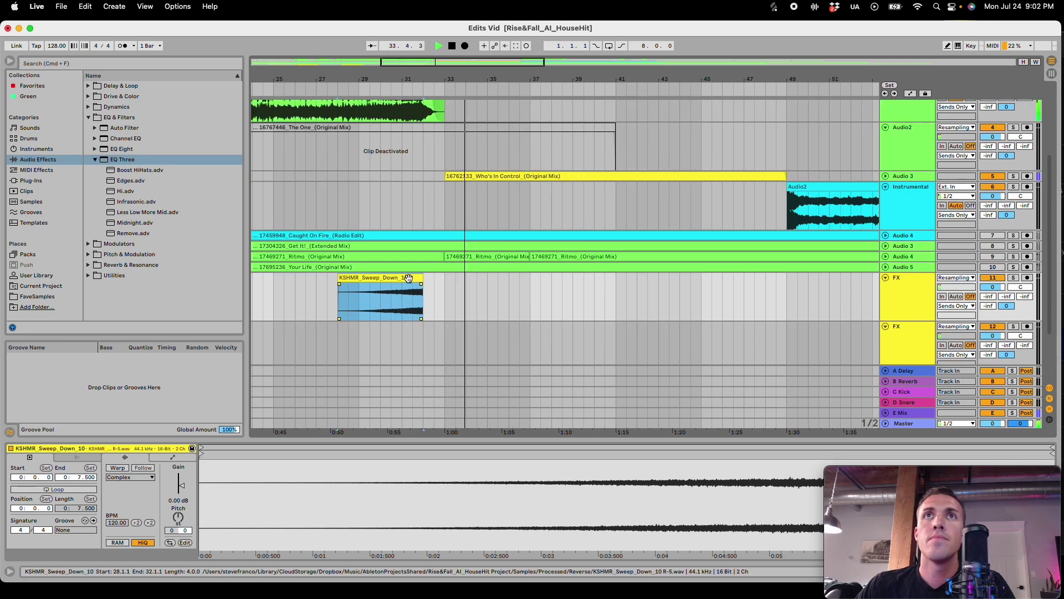
Step: Duplicate the last bar of the reversed sweep to bar 32, fade the duplicate in, and play from bar 30.3
drag(398, 308, 419, 307)
key(space)
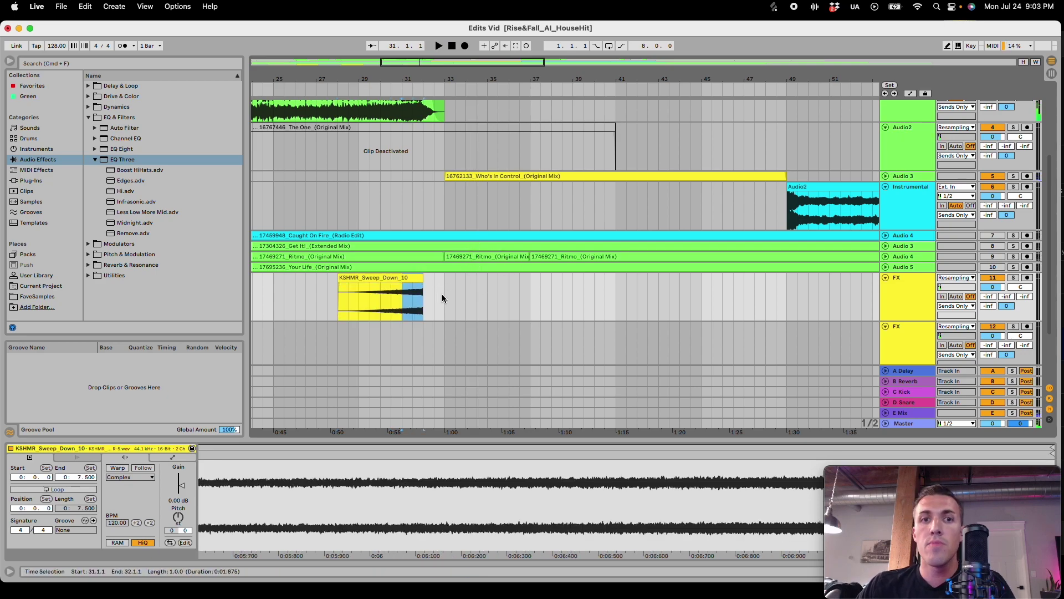
key(super+d)
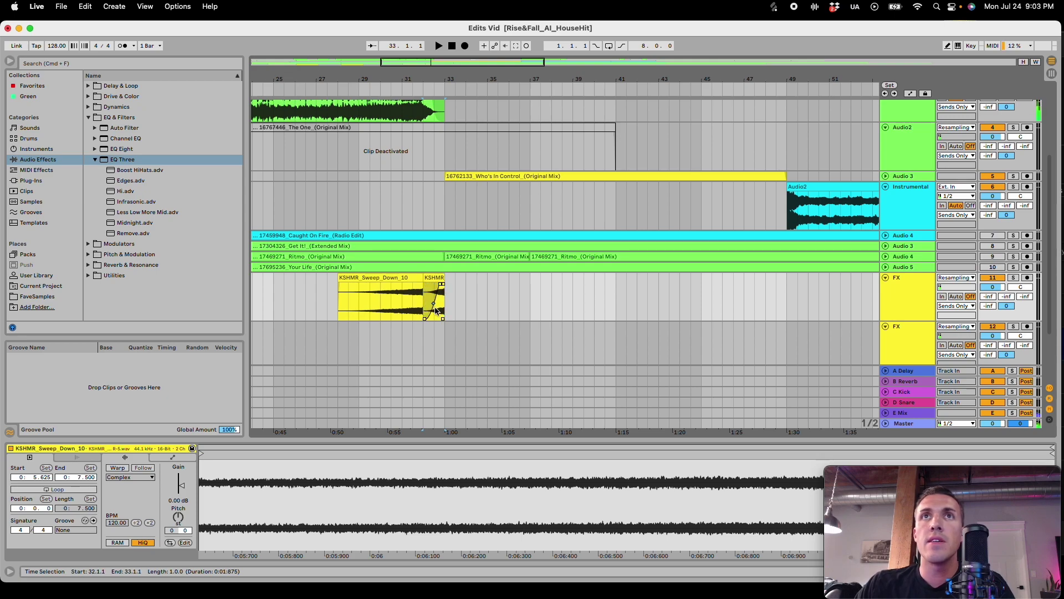
click(386, 305)
key(space)
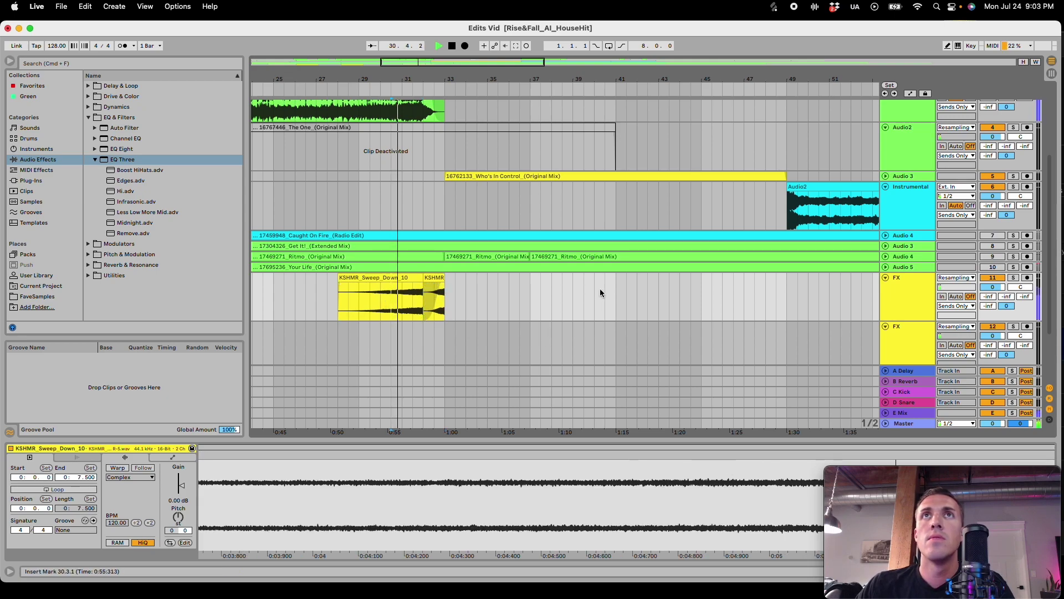
Step: Delete the Audio2 3 instrumental clip's tail from bar 32 to 33.3 and audition the cut from bar 31.3
scroll(600, 288, up, 5)
drag(424, 222, 457, 221)
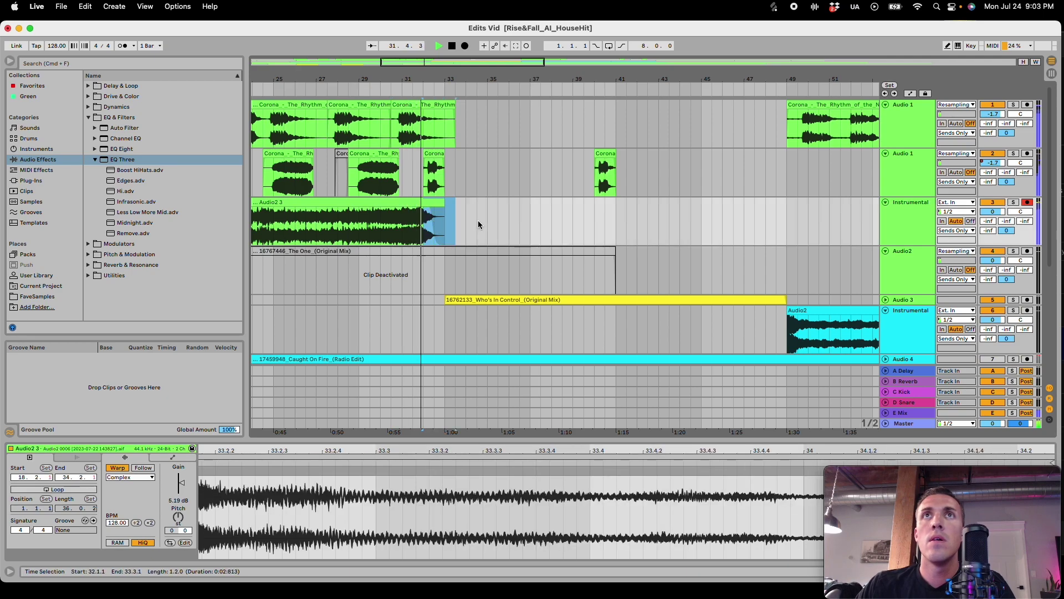
key(Delete)
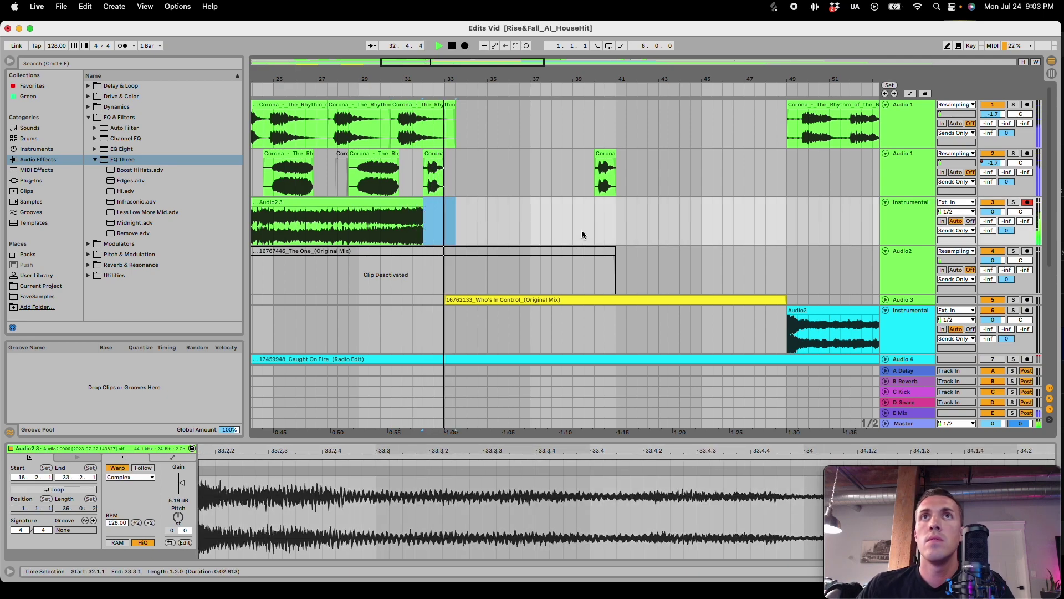
scroll(533, 221, down, 2)
key(a)
key(a)
click(421, 166)
click(413, 180)
key(space)
key(space)
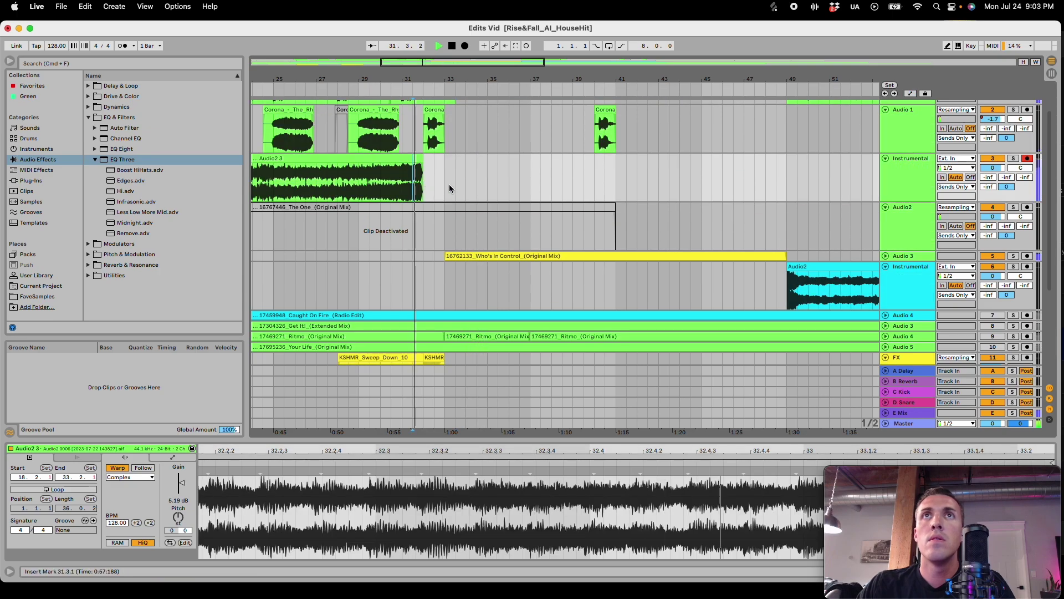
Step: Extend the end of the Audio2 3 instrumental clip slightly past bar 32 with a short fade-out
drag(425, 59, 420, 108)
key(space)
drag(435, 160, 450, 160)
click(360, 180)
key(space)
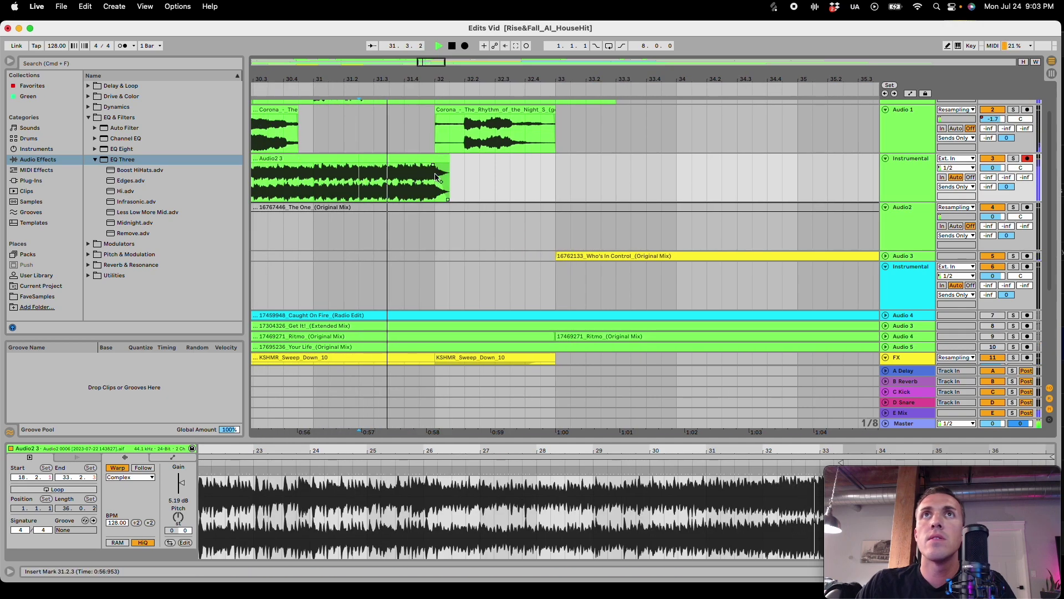
drag(438, 114, 451, 115)
drag(436, 63, 437, 38)
Step: Turn on Warp for the Corona vocal clip at bars 32–33, set its gain to 3 dB, and audition it
scroll(679, 205, down, 1)
scroll(676, 200, up, 3)
click(616, 153)
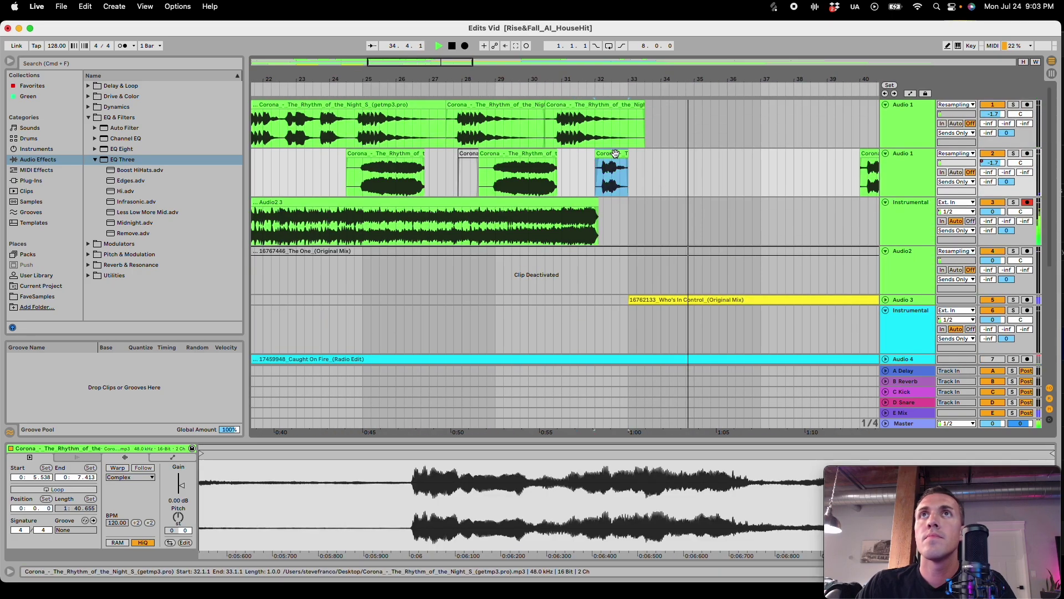
click(117, 467)
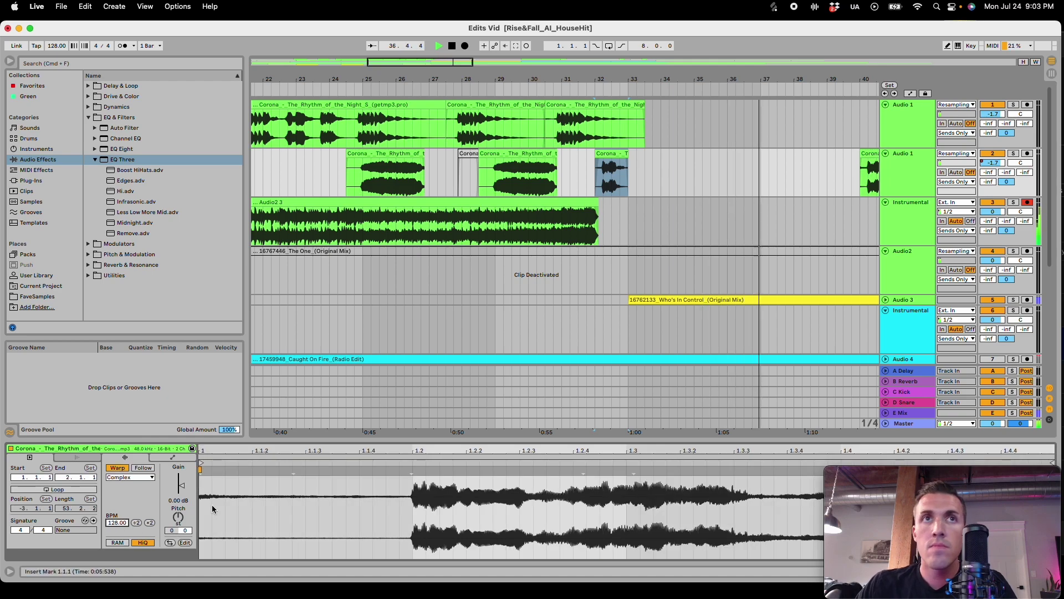
click(175, 501)
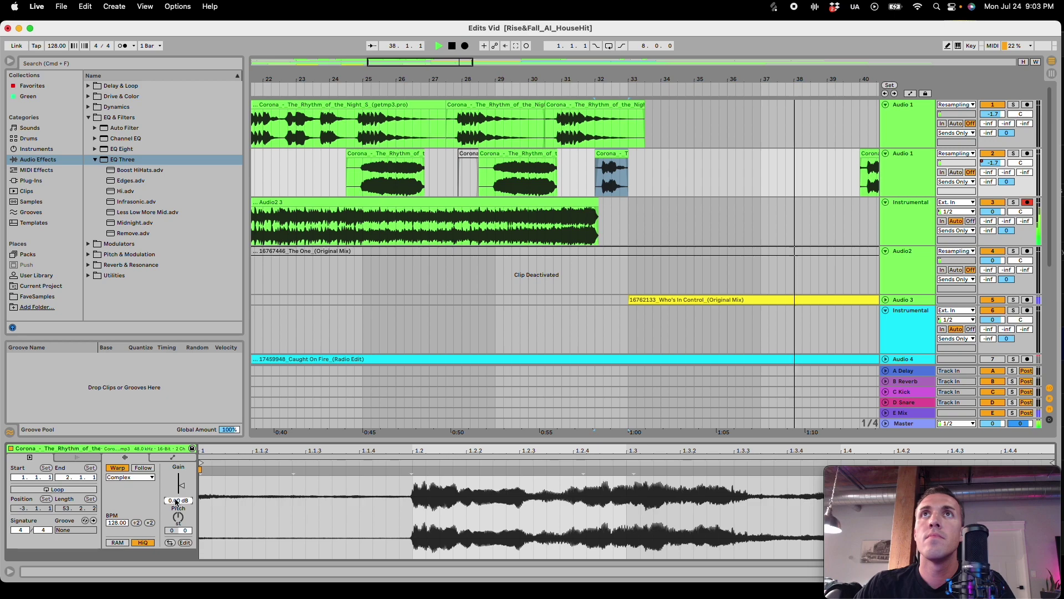
text(3)
key(Return)
click(598, 161)
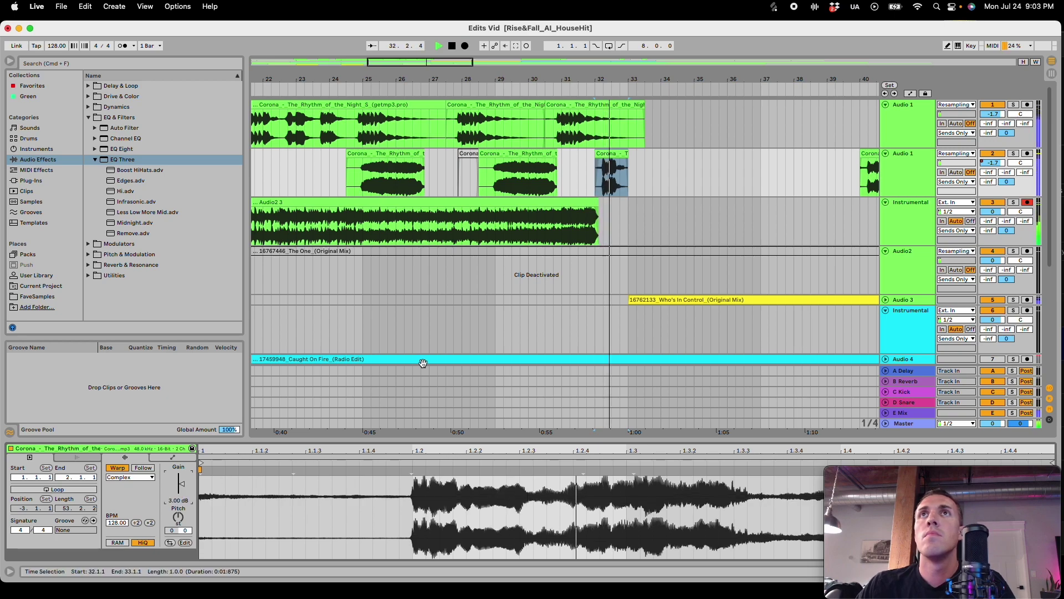
key(space)
Step: Split the upper Corona vocal clip at bar 31.3, raise the second part's gain, and play from bar 31
click(580, 135)
click(579, 103)
click(581, 137)
key(super+e)
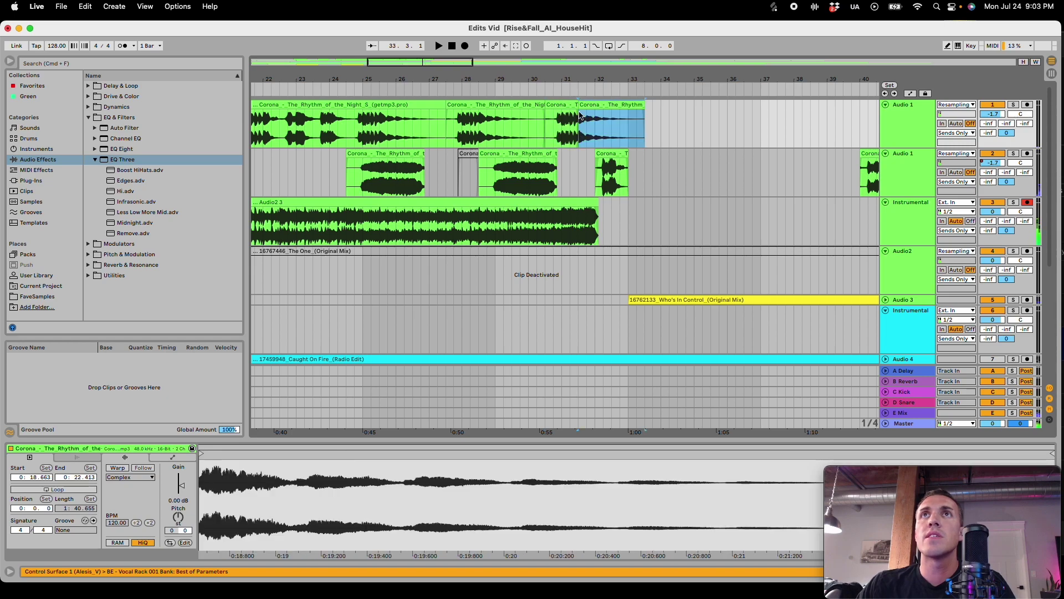
click(178, 503)
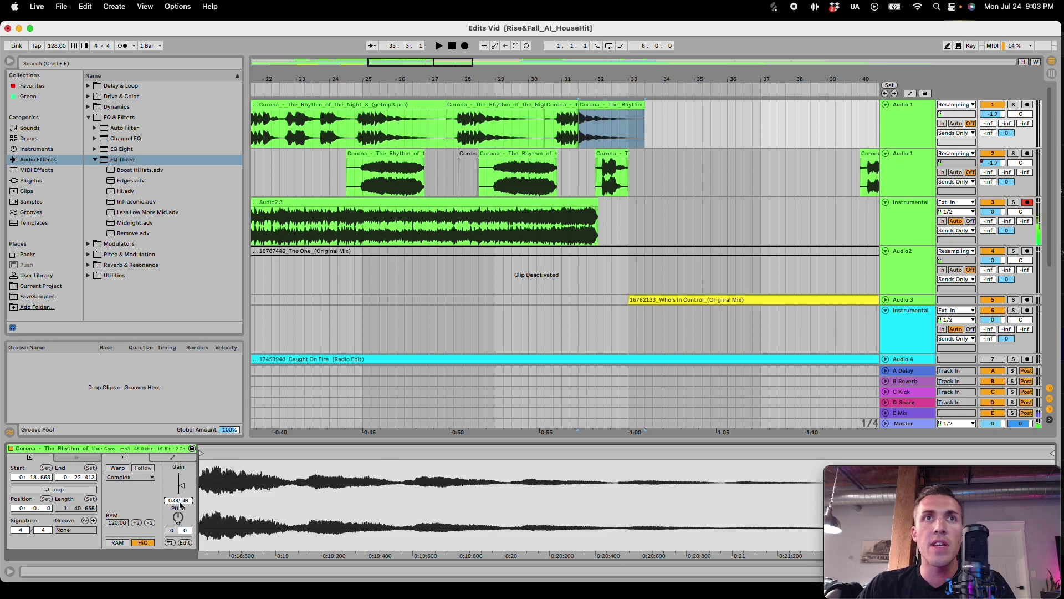
drag(185, 491, 185, 481)
click(567, 121)
key(space)
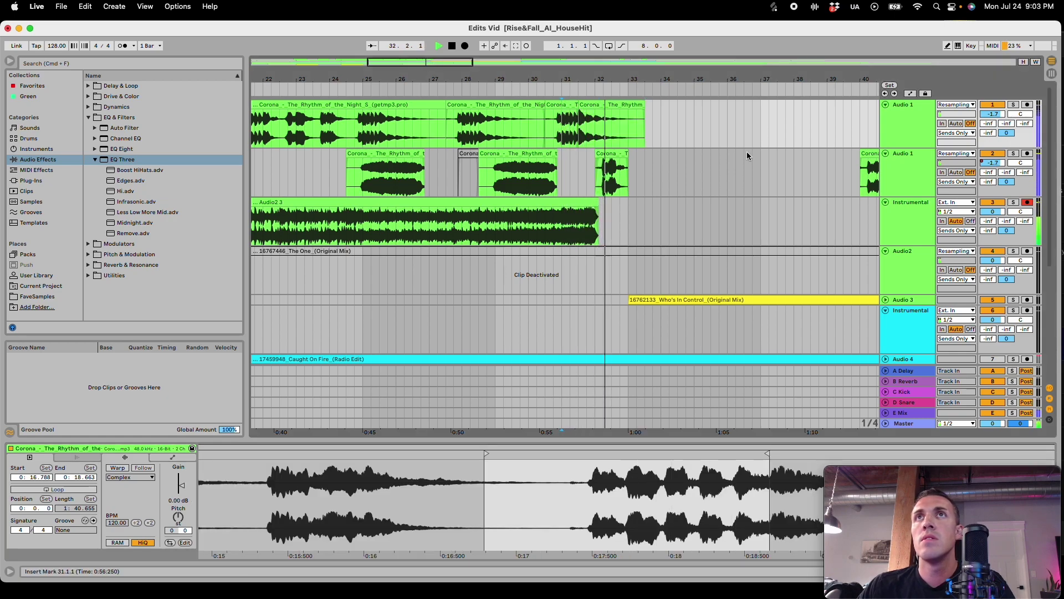
Step: Copy the reversed sweep at bar 28 to bar 21 on the same FX track and set its gain to -3.51 dB
scroll(747, 173, down, 8)
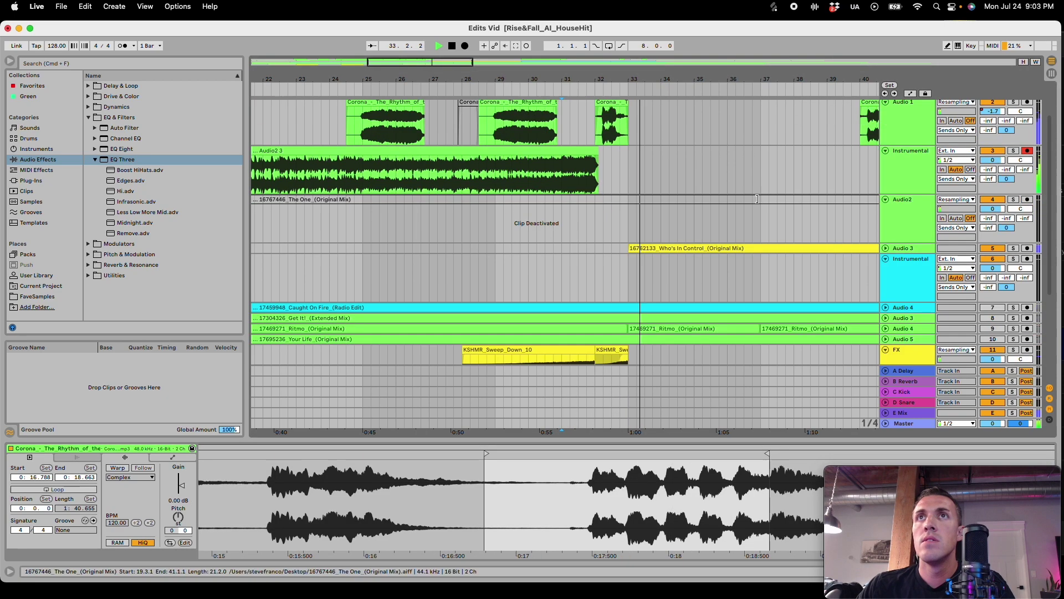
drag(451, 62, 493, 87)
click(333, 291)
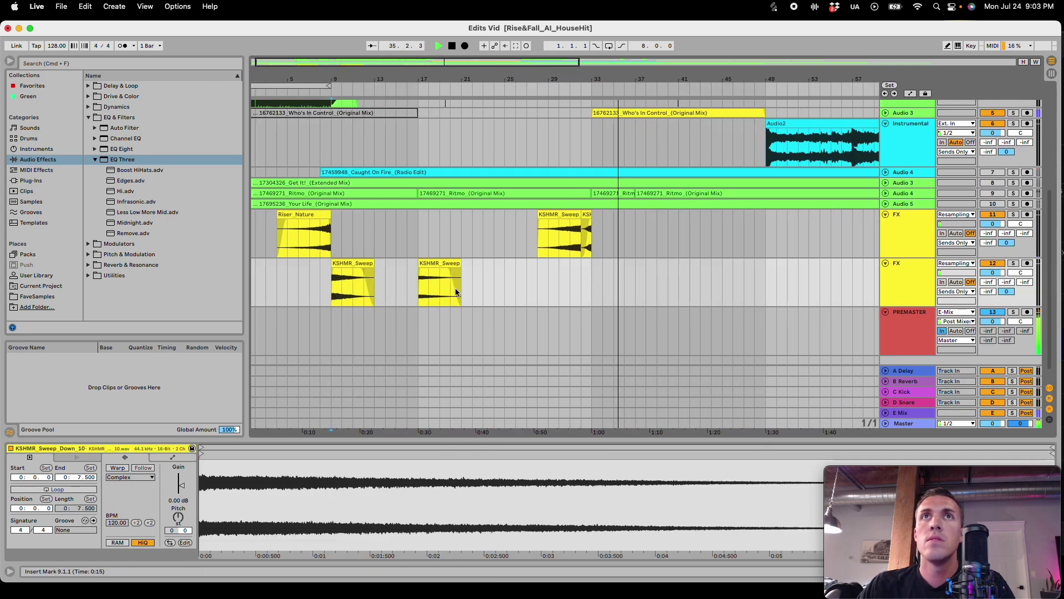
click(575, 229)
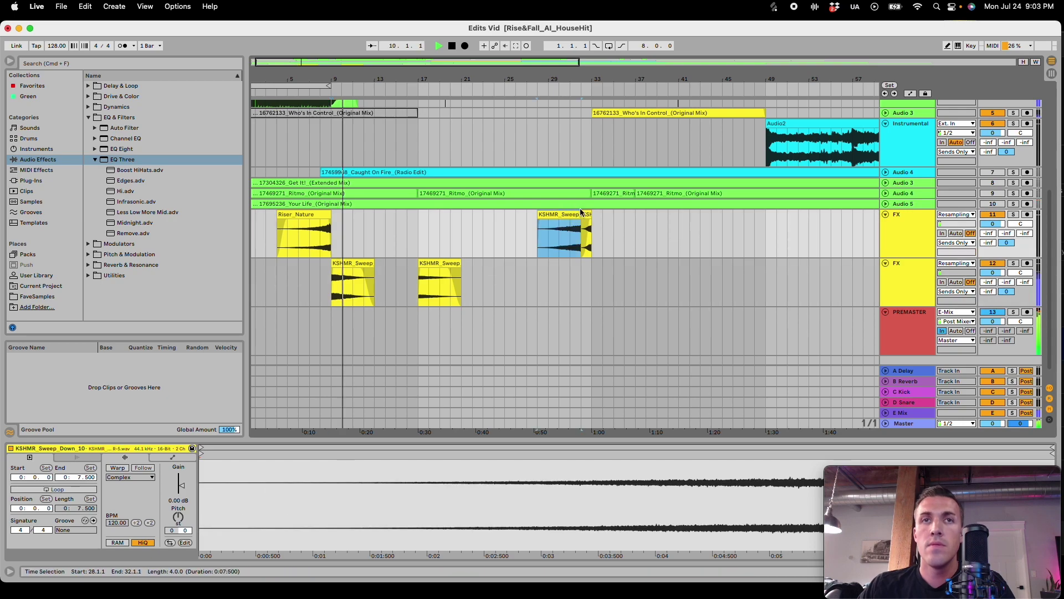
scroll(495, 244, up, 5)
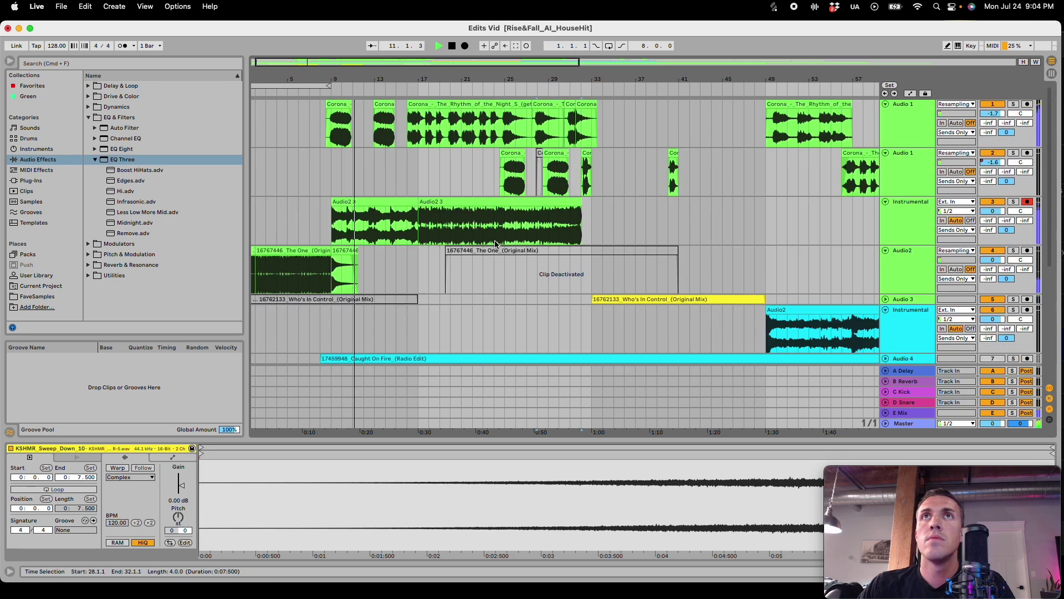
scroll(515, 222, down, 5)
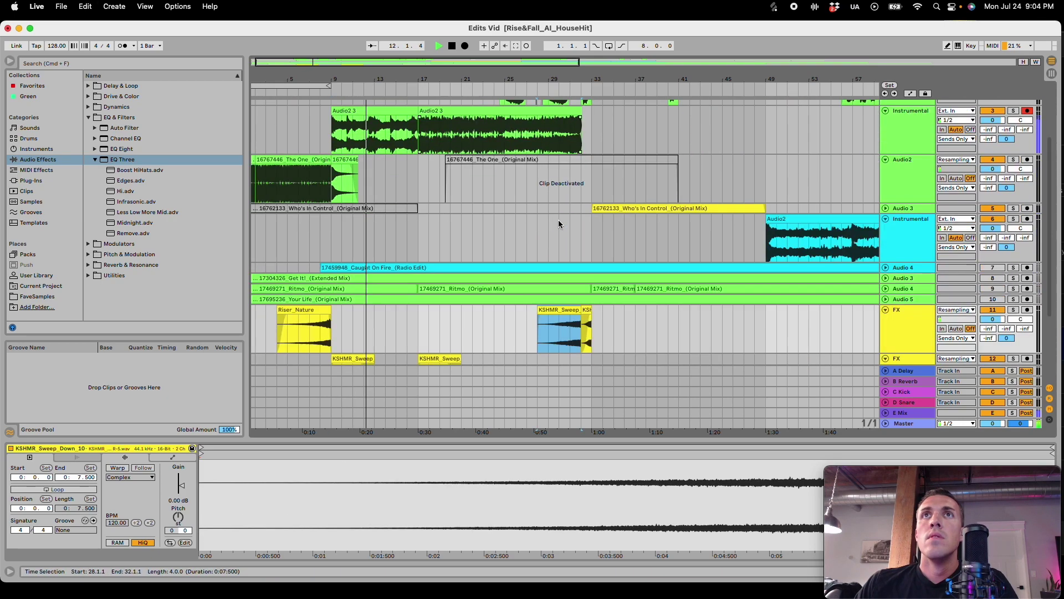
click(466, 244)
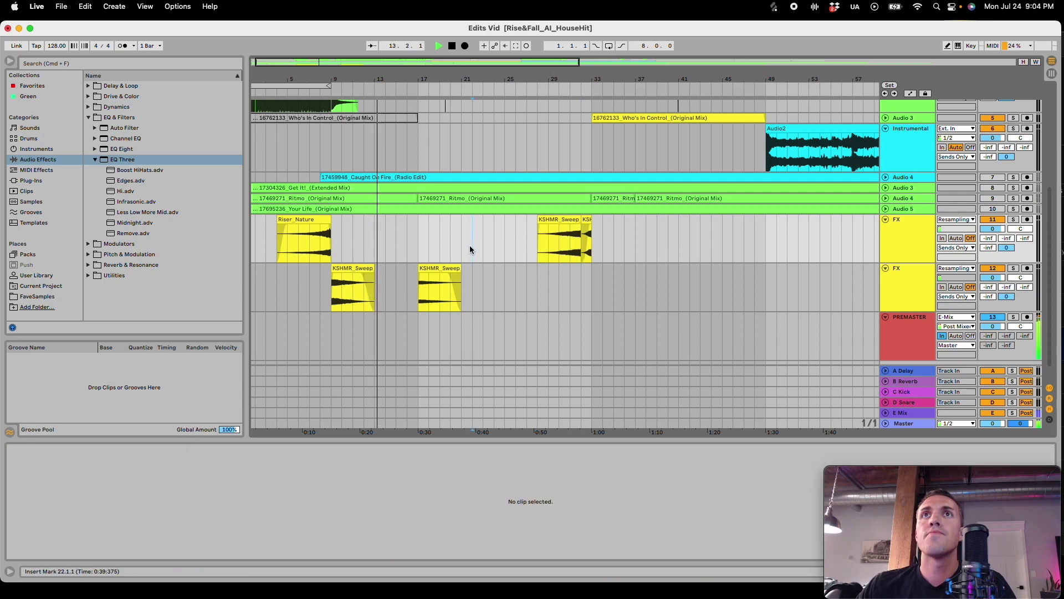
key(super+v)
drag(503, 221, 493, 221)
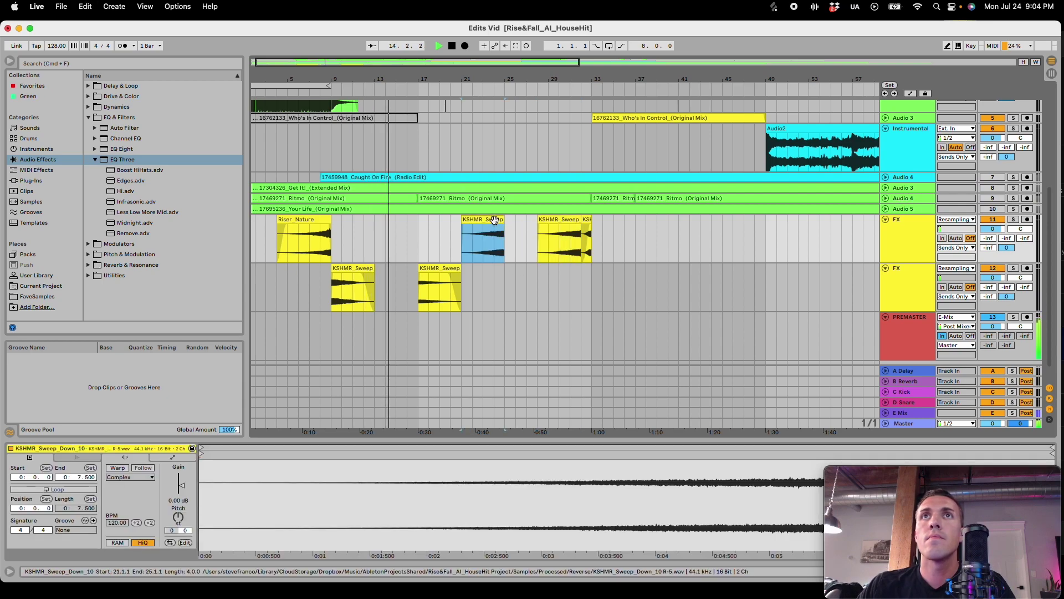
drag(183, 487, 183, 489)
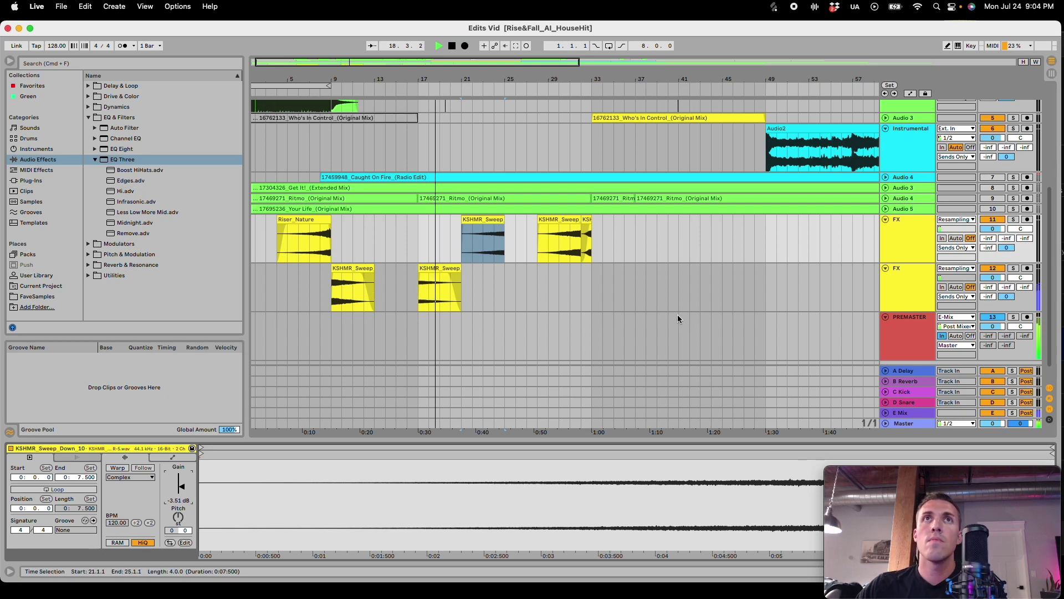
Step: Copy the Riser_Nature clip to bars 26–32 on the second FX track at -3.72 dB gain and save the project
click(304, 241)
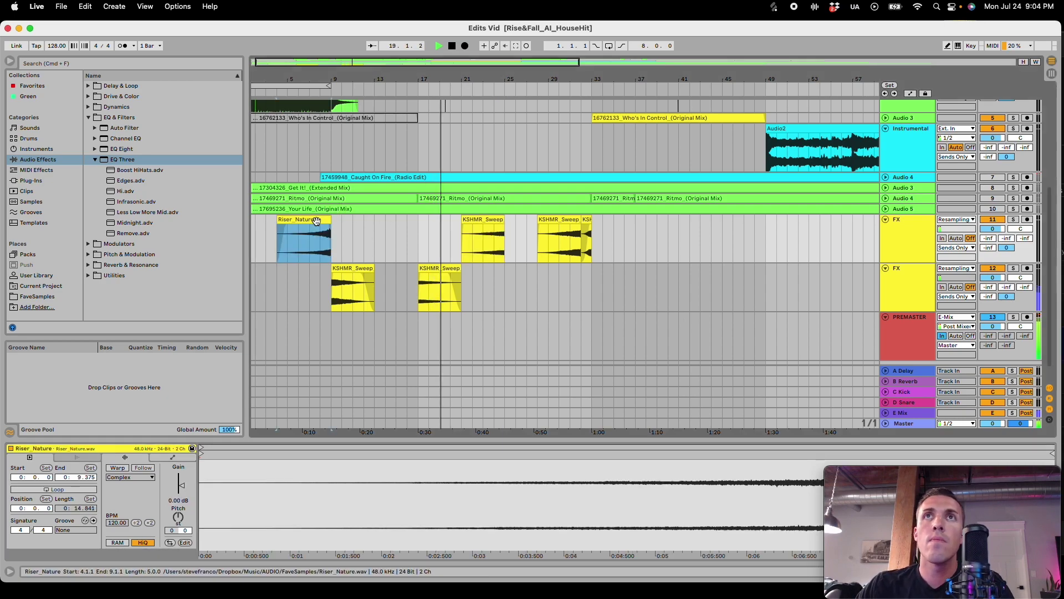
click(521, 280)
key(super+v)
drag(548, 271, 566, 281)
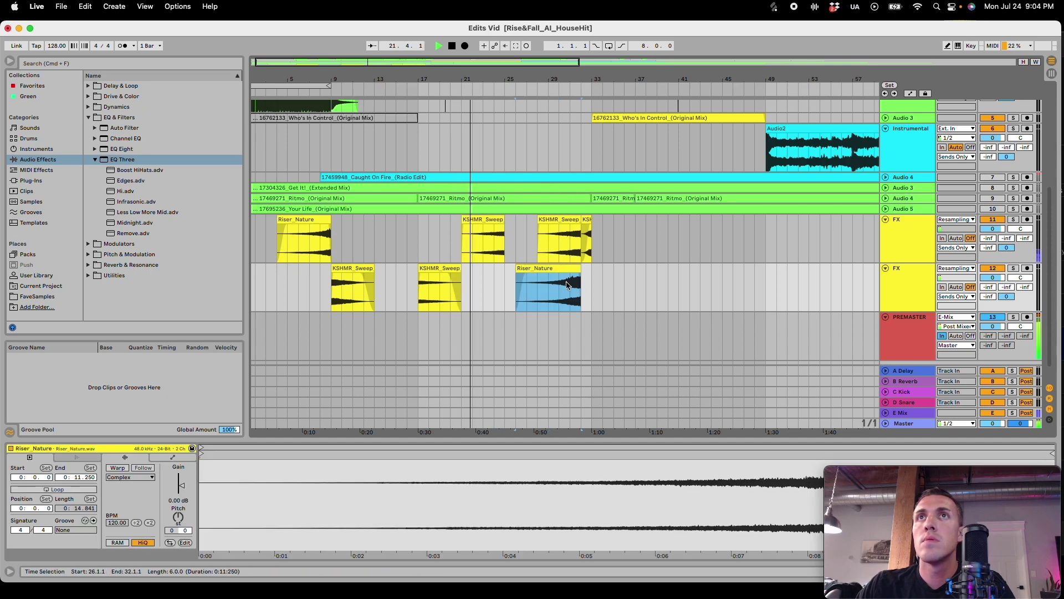
drag(179, 485, 180, 501)
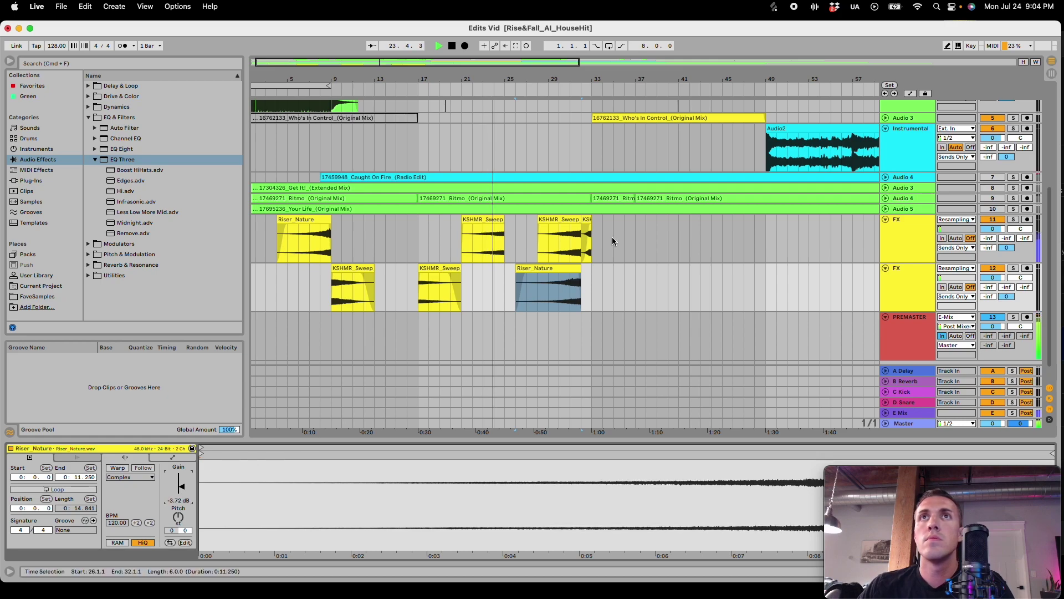
key(super+s)
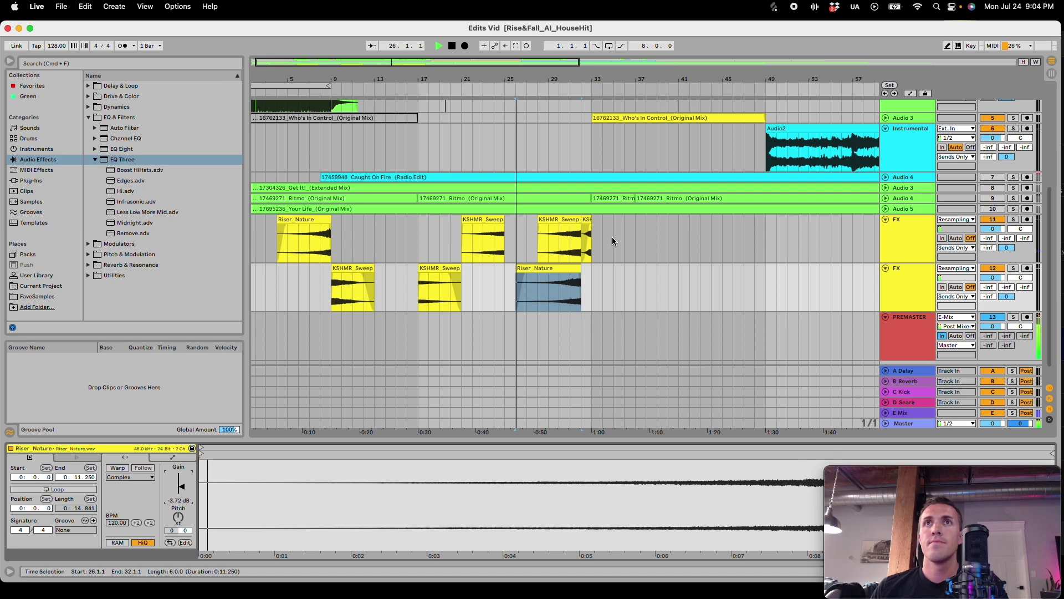
Step: Add a short fade-in to the reversed sweep at bar 28 and set the Riser_Nature copy's gain to -5.33 dB
drag(541, 227, 548, 229)
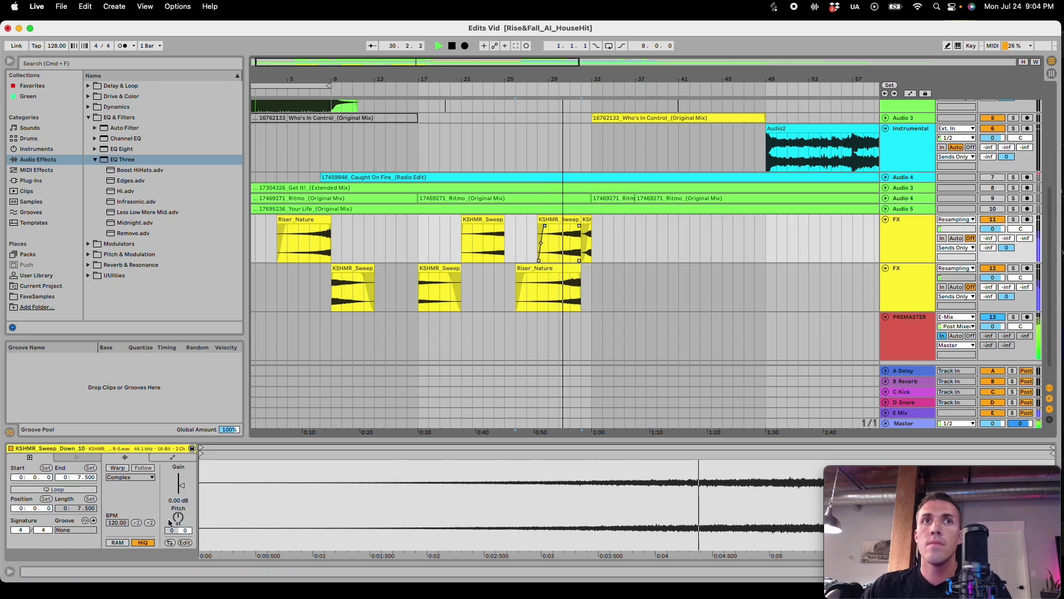
click(566, 281)
drag(181, 487, 158, 495)
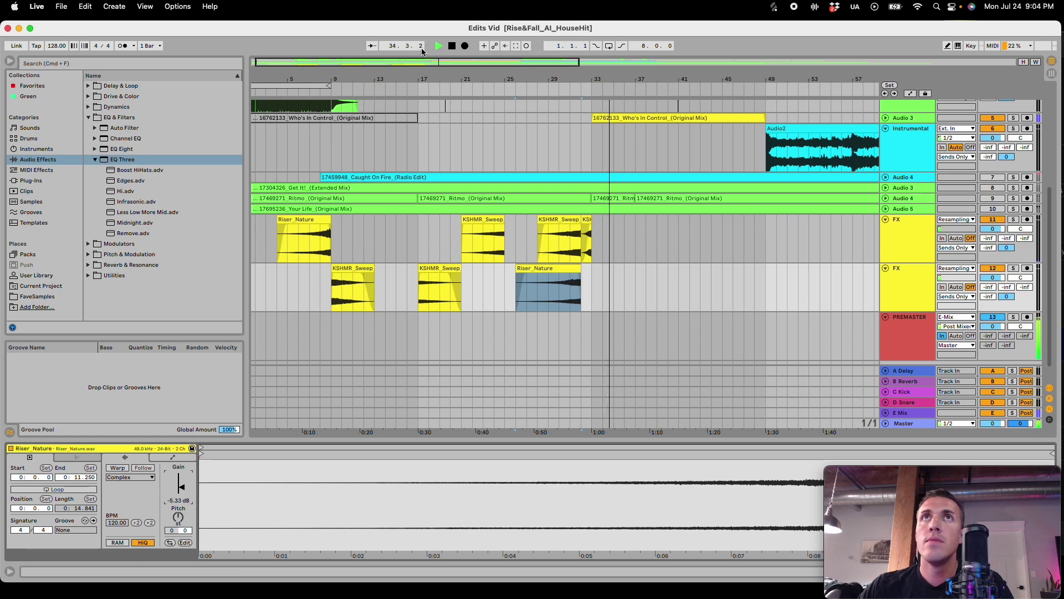
drag(436, 63, 492, 69)
scroll(462, 283, up, 5)
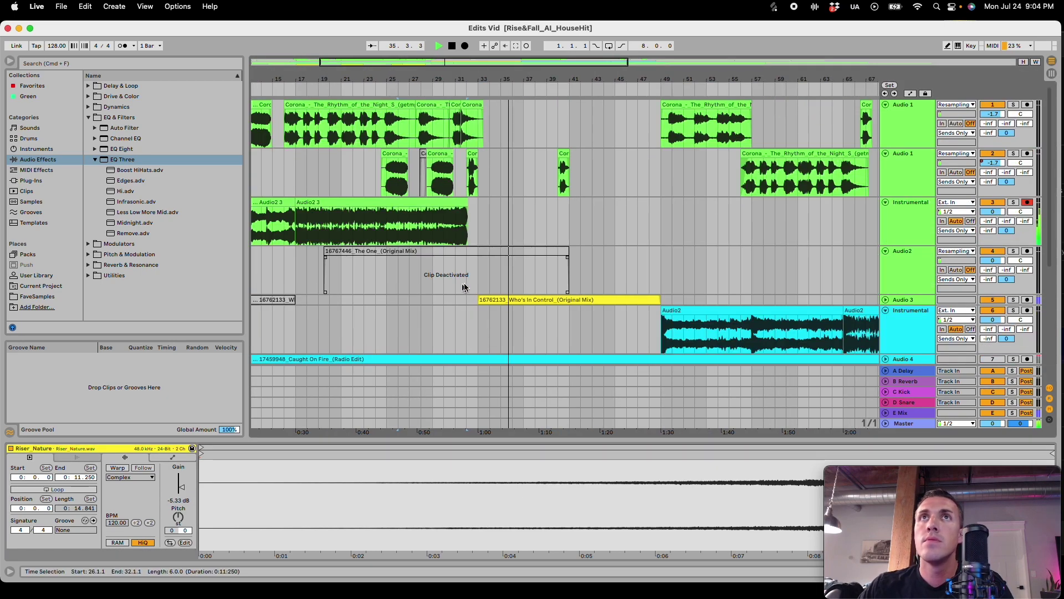
scroll(601, 174, down, 3)
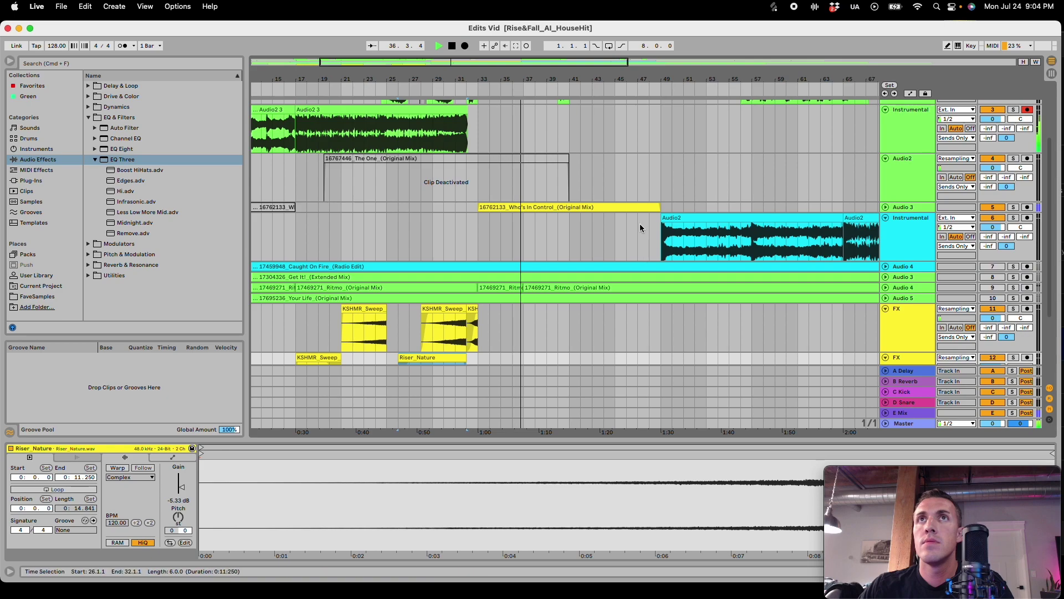
scroll(598, 190, up, 3)
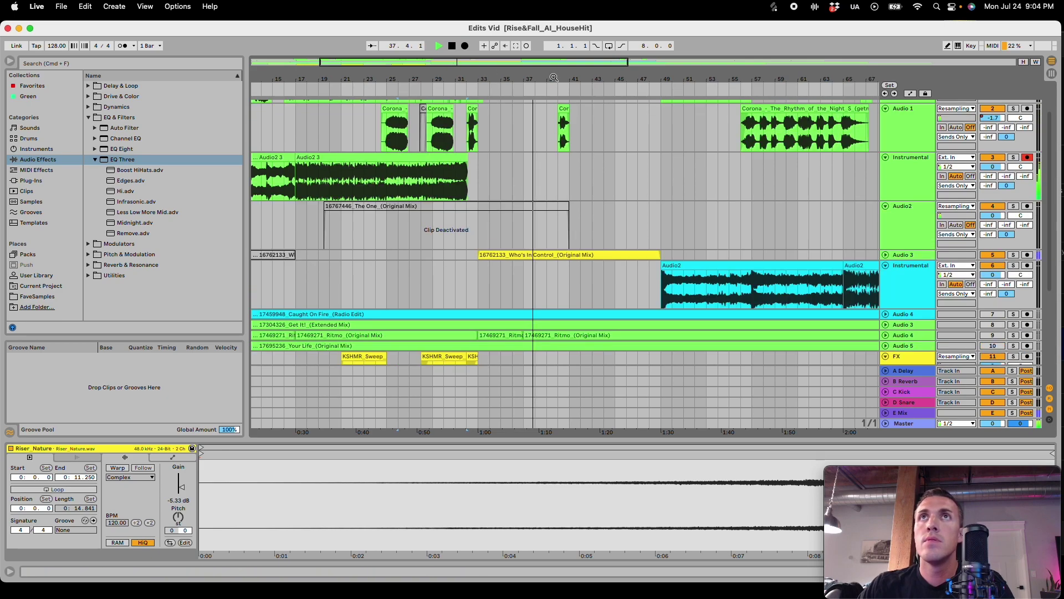
Step: Try the Corona vocal clip from bar 40 at bars 41 and 40.3, undo the move, and stop playback
drag(552, 63, 551, 83)
key(plus)
scroll(530, 215, up, 2)
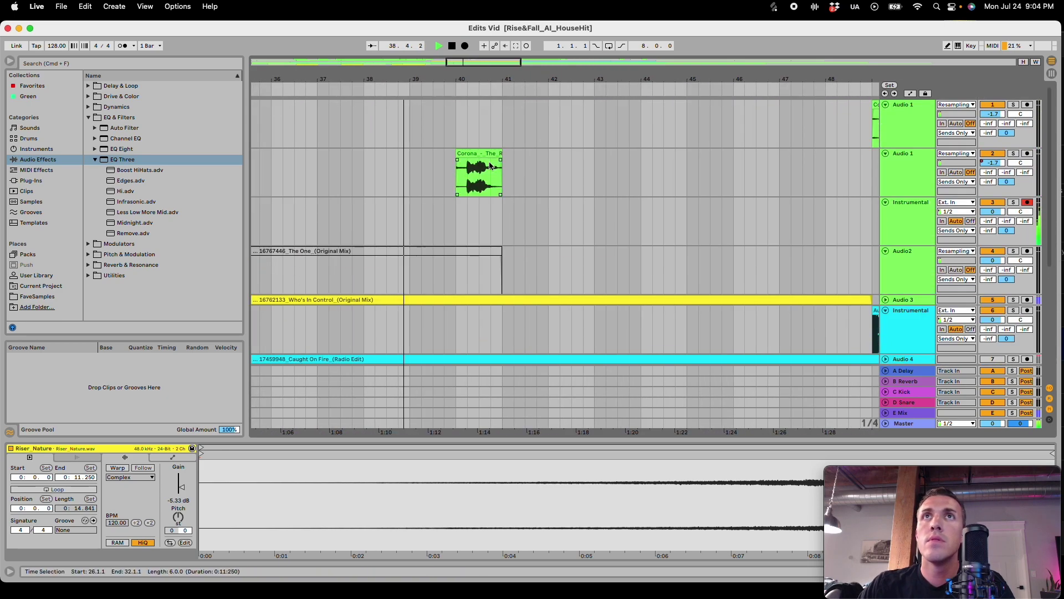
drag(480, 154, 522, 154)
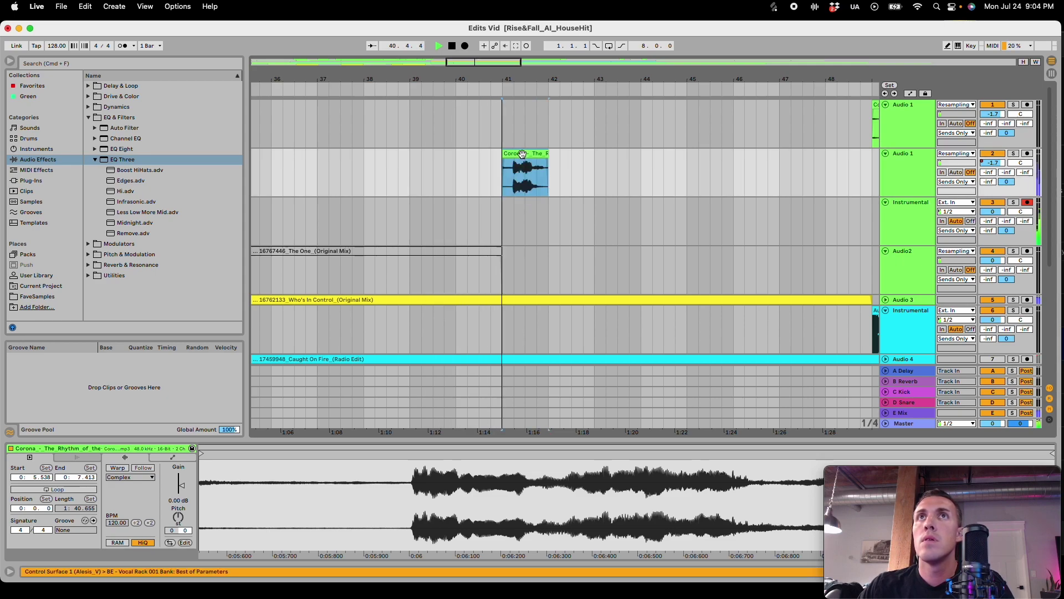
drag(525, 154, 503, 152)
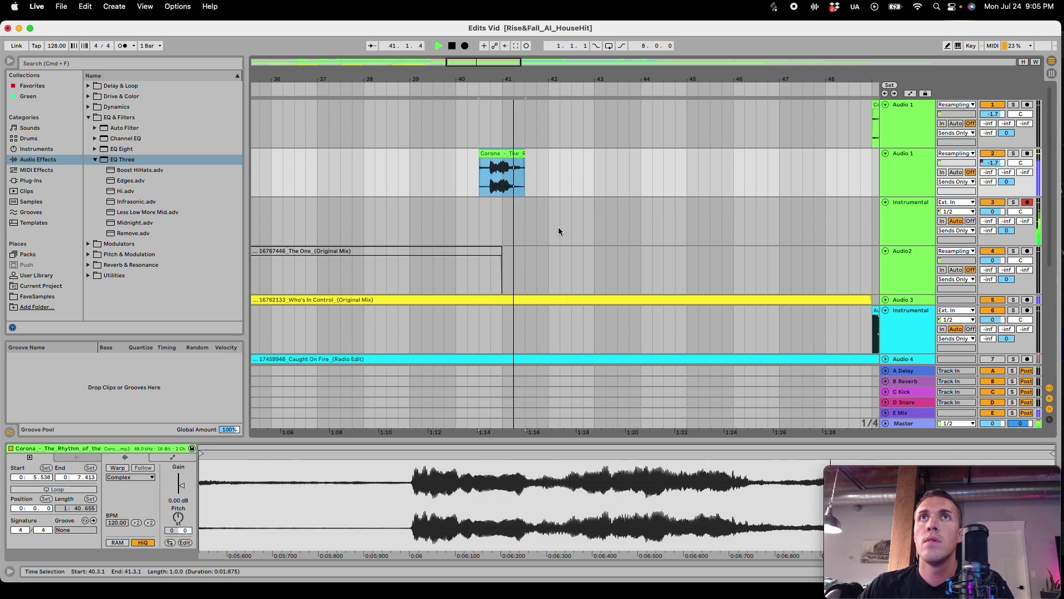
key(Right)
key(Right)
key(super+z)
key(space)
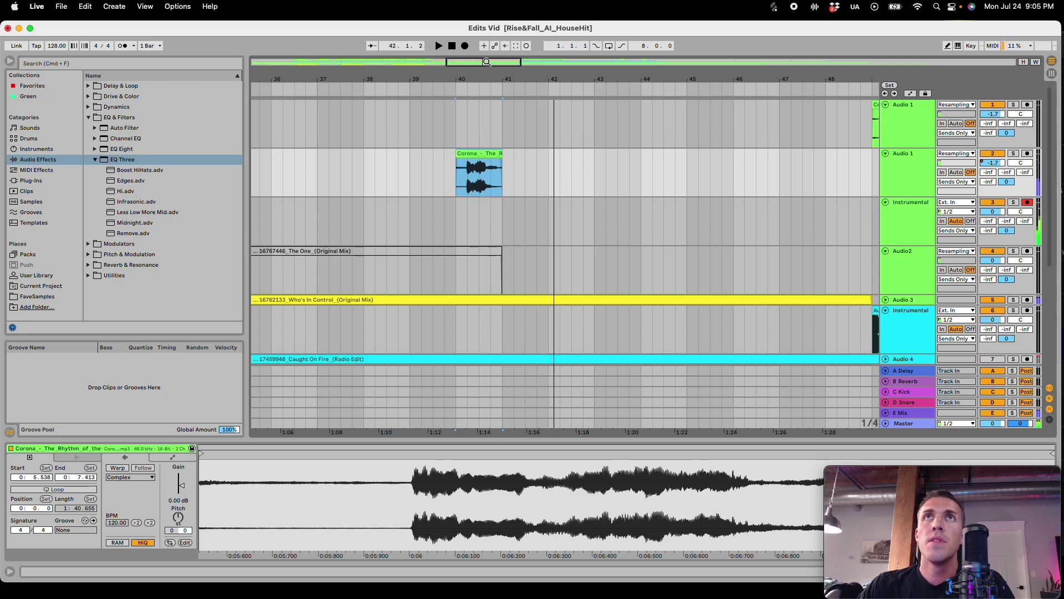
Step: Unfold the Audio 3 track, solo it, and play the Who's In Control clip from bar 39
scroll(589, 213, down, 4)
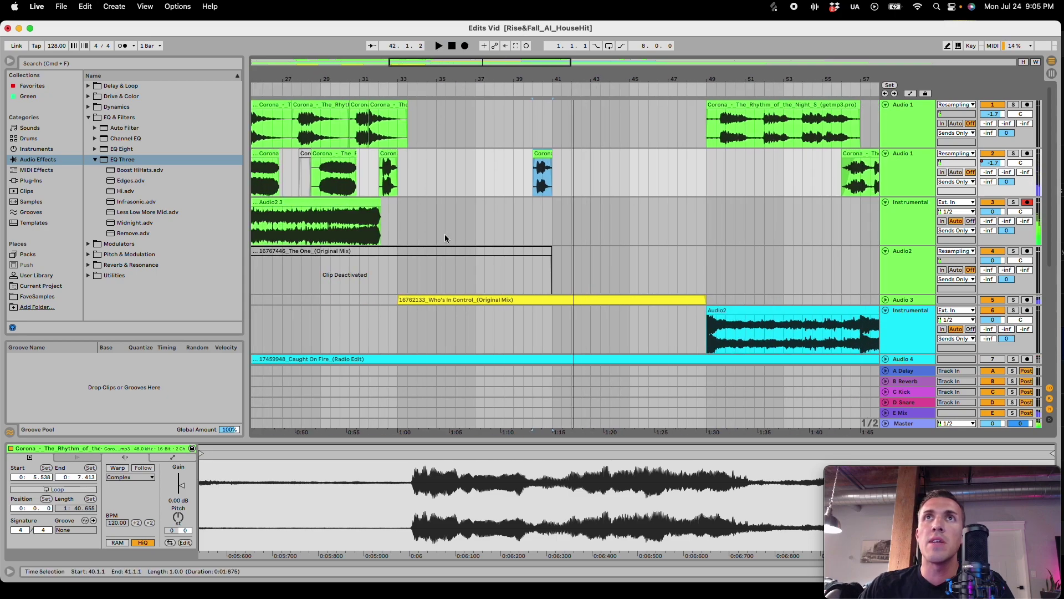
click(886, 300)
click(514, 326)
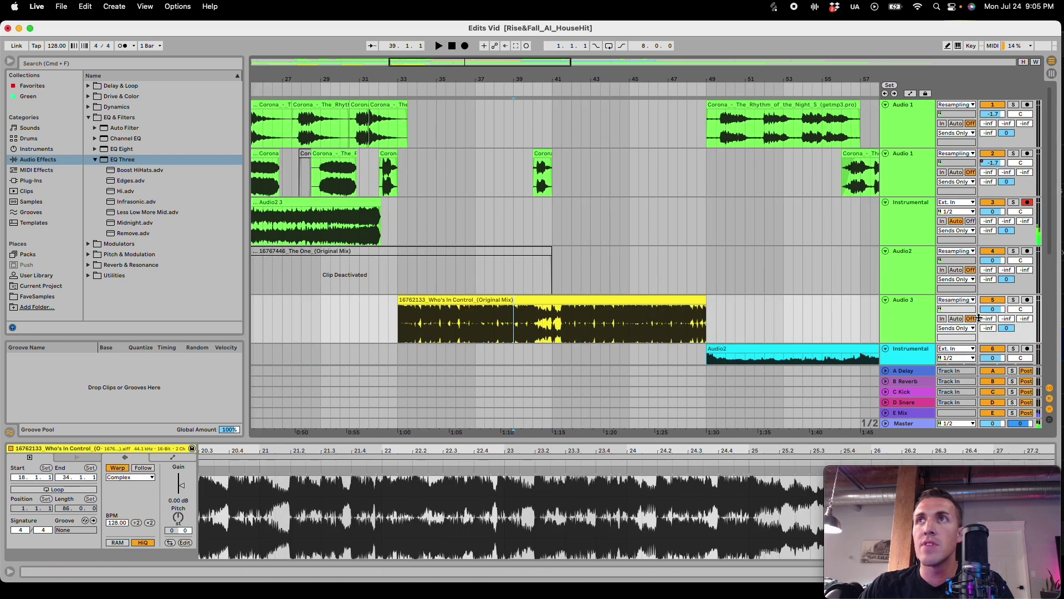
click(1013, 300)
key(space)
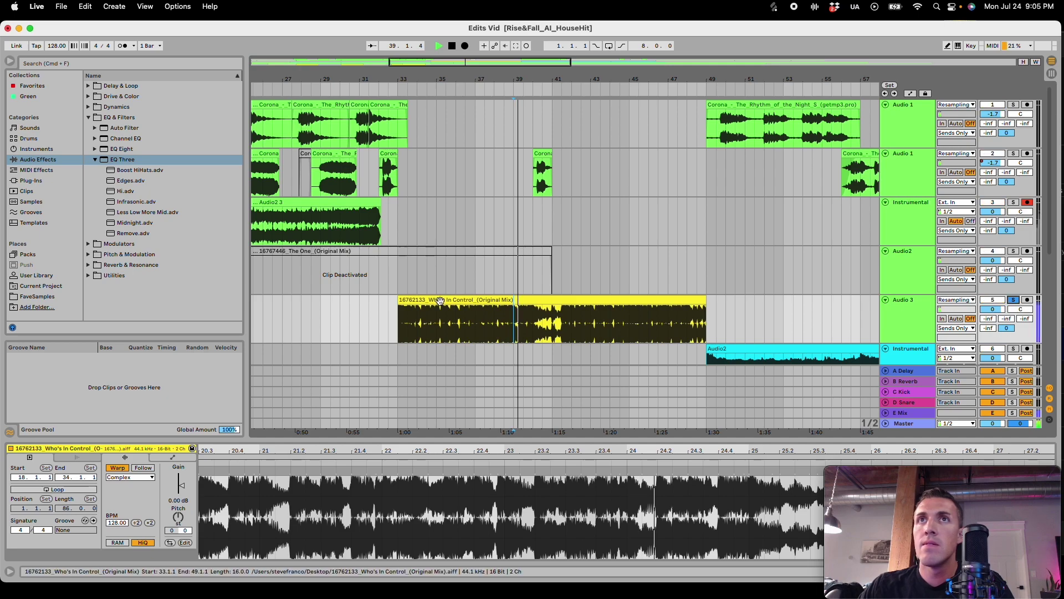
Step: Copy the first half bar of the Who's In Control clip at bar 33 onto bar 41 and audition it from bar 39
drag(399, 320, 407, 321)
key(super+c)
click(553, 329)
key(super+v)
key(space)
click(514, 326)
key(space)
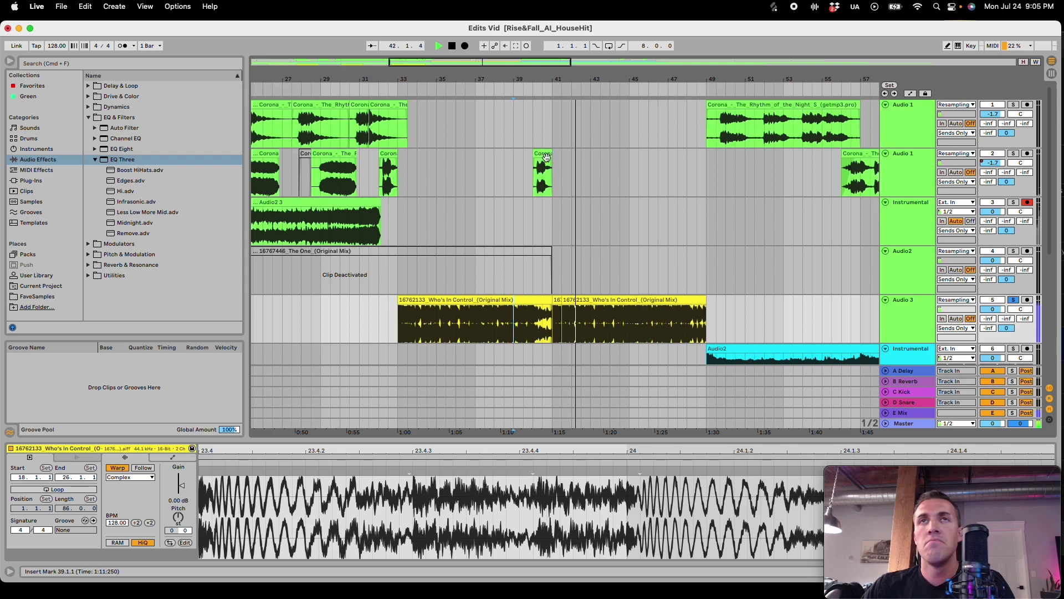
key(space)
Step: Unsolo Audio 3, play the vocal transition from bar 31.3 in full context, and stop playback with the FX tracks in view
scroll(541, 68, left, 3)
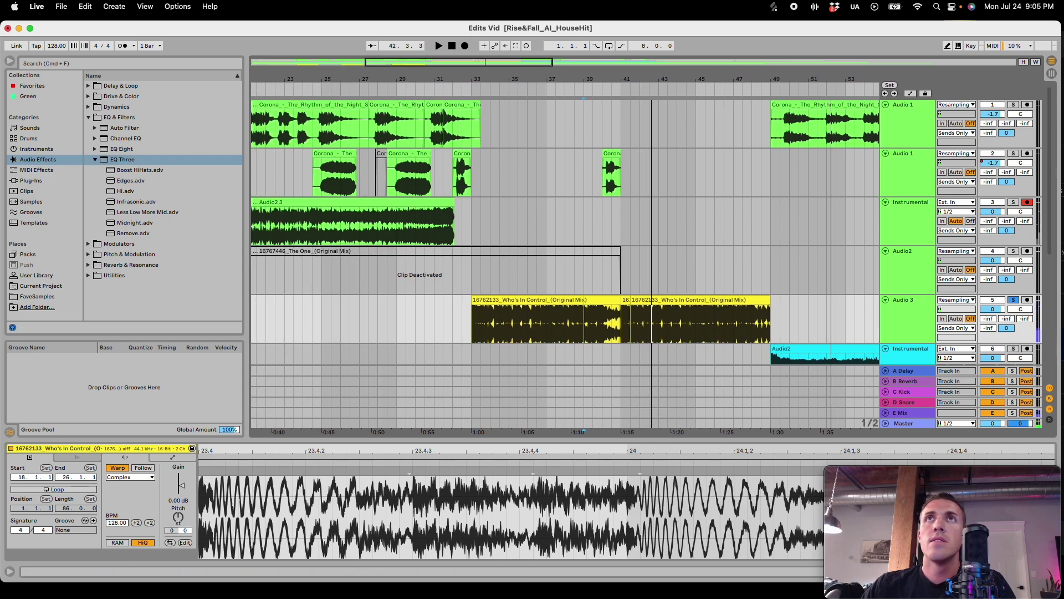
scroll(520, 130, right, 2)
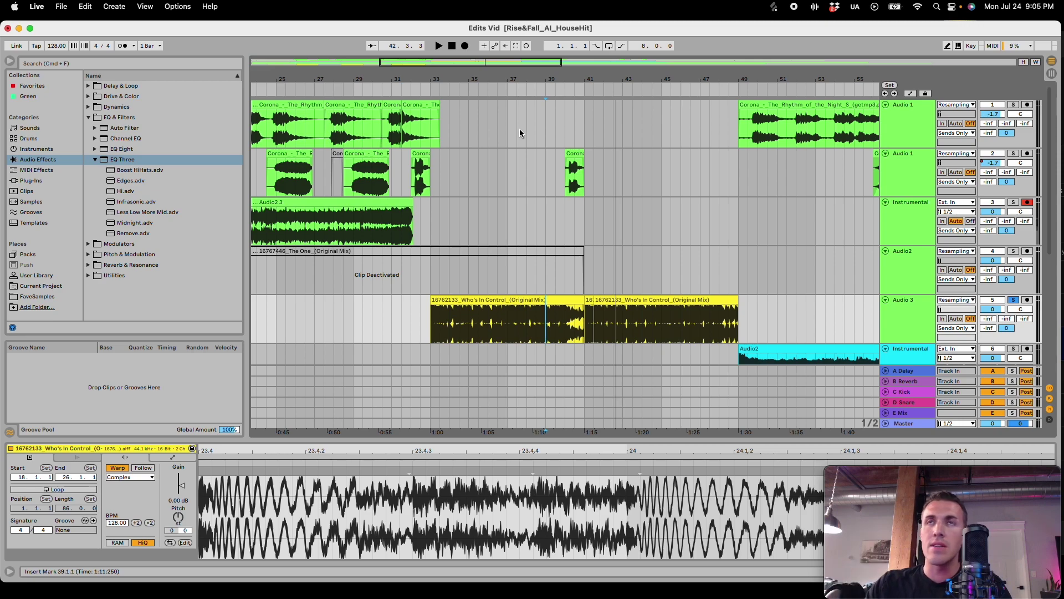
drag(536, 73, 471, 82)
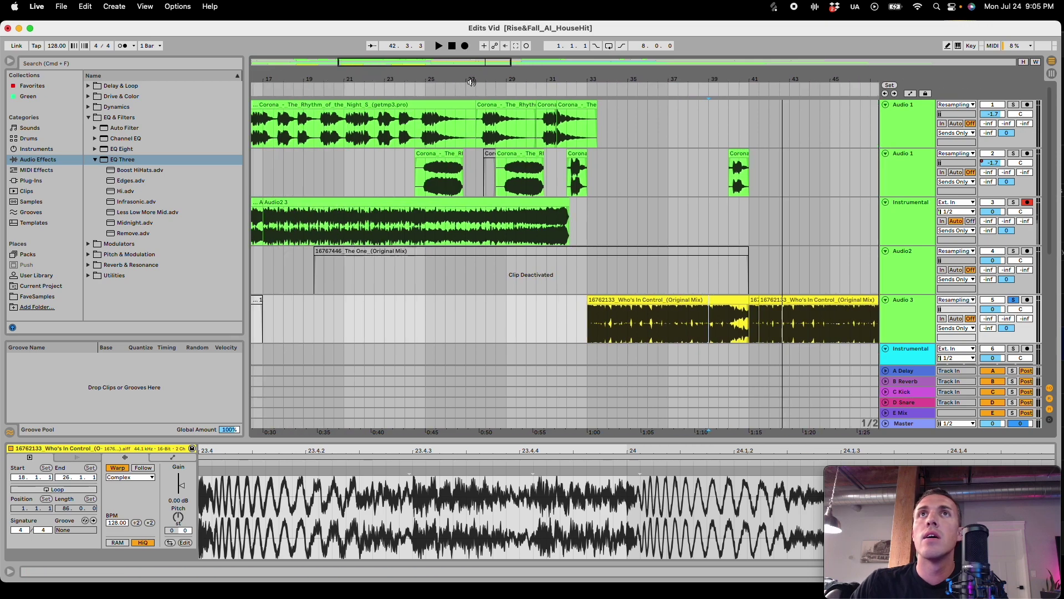
click(563, 141)
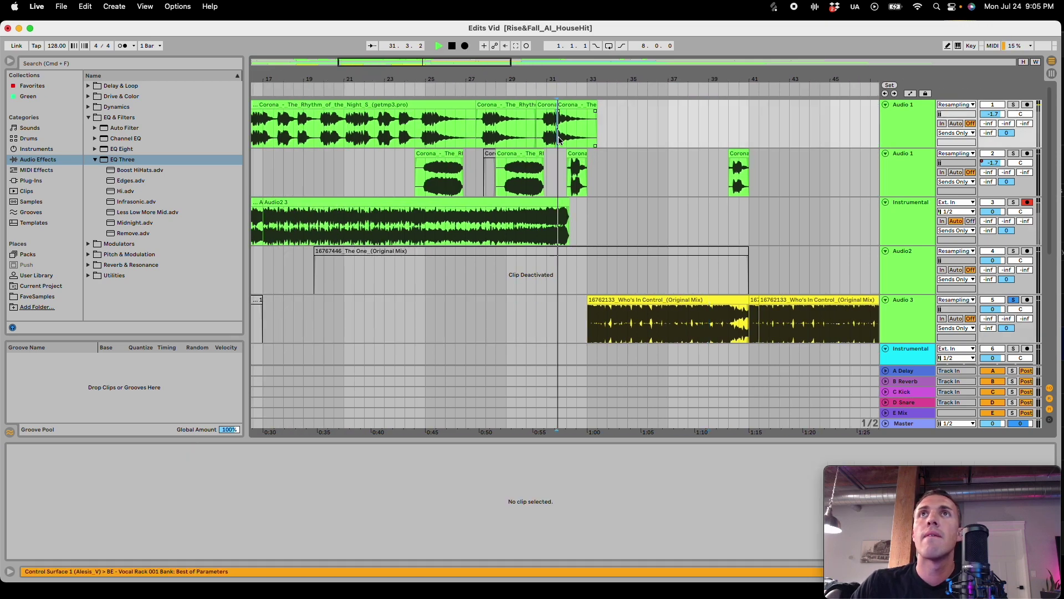
click(1016, 300)
key(space)
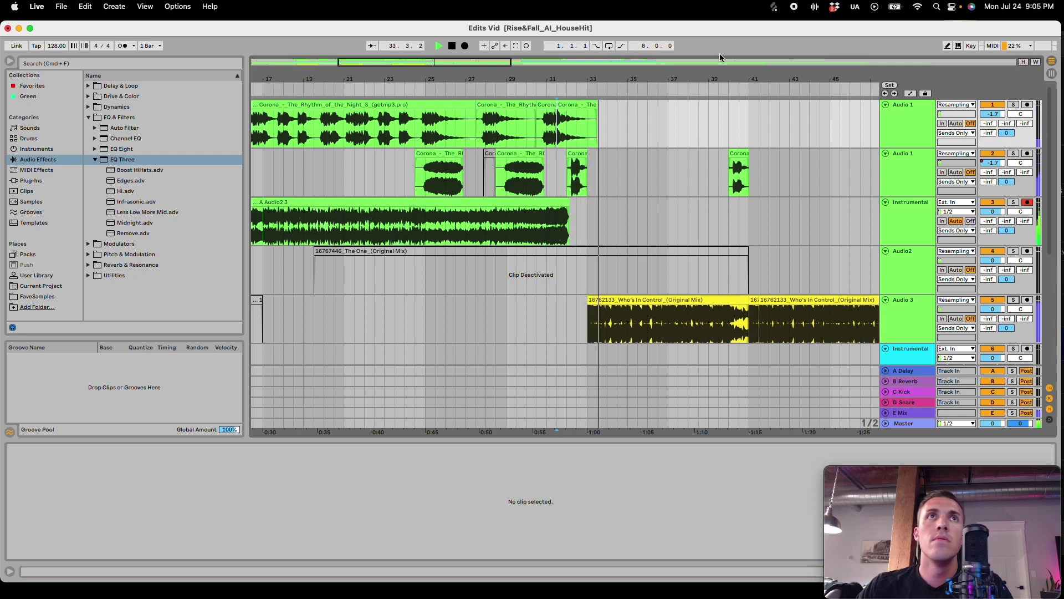
scroll(723, 196, down, 8)
scroll(726, 215, up, 3)
scroll(627, 297, down, 3)
key(space)
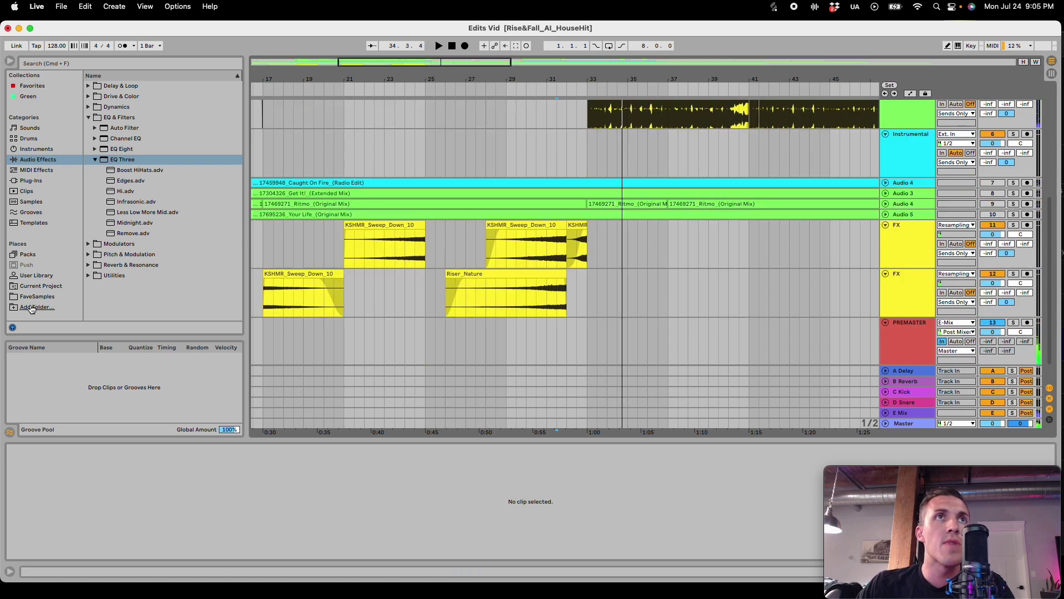
Step: Add DIRTY_impact_07-1.aif from FaveSamples at bar 32 on the second FX track at -2.41 dB, trim it to one bar, and audition it
click(32, 297)
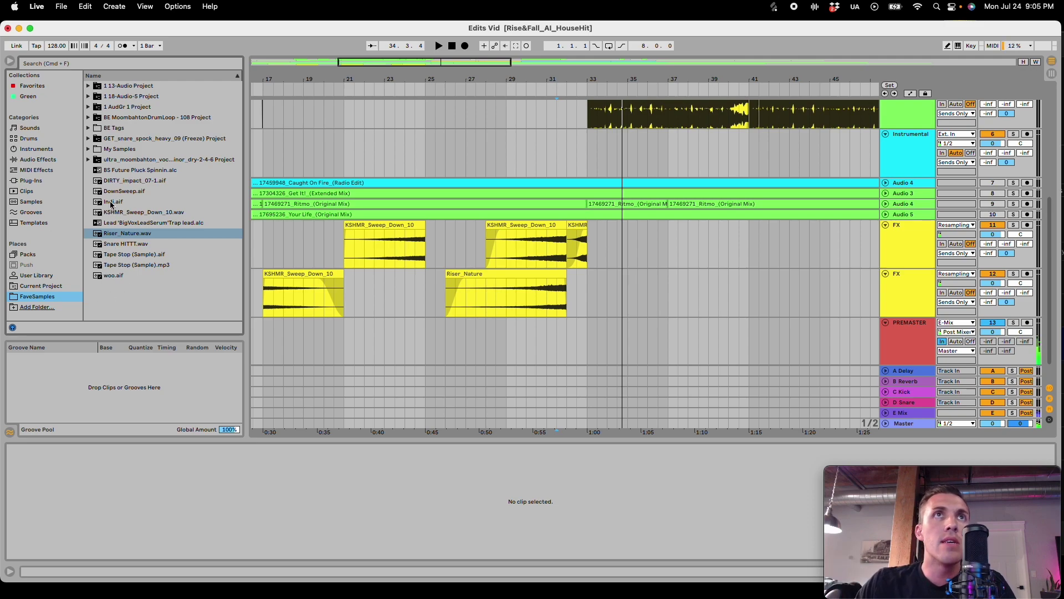
click(117, 182)
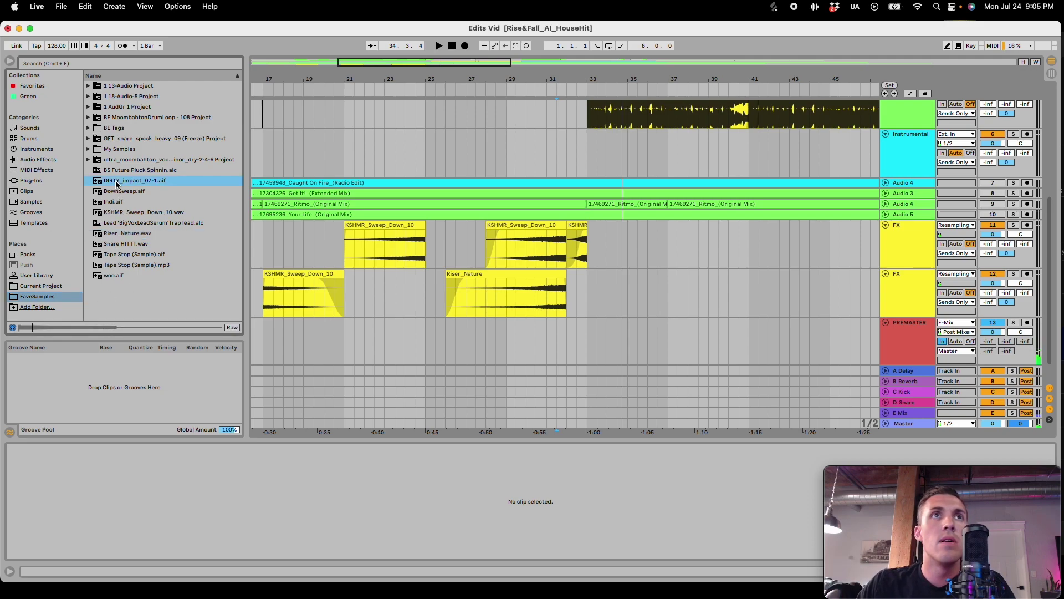
drag(134, 183, 571, 288)
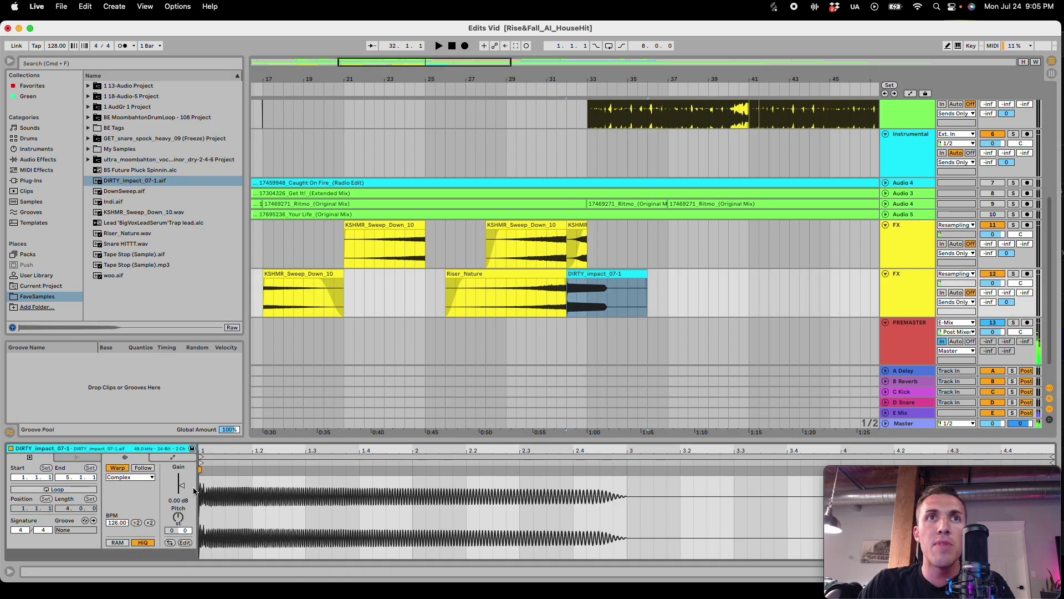
drag(183, 488, 183, 491)
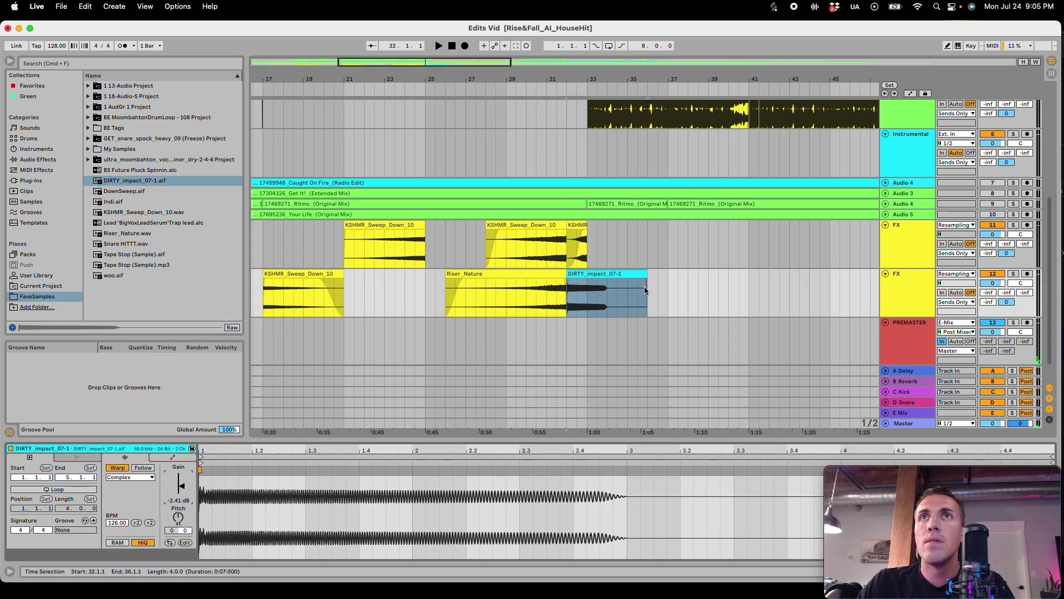
drag(645, 282, 583, 284)
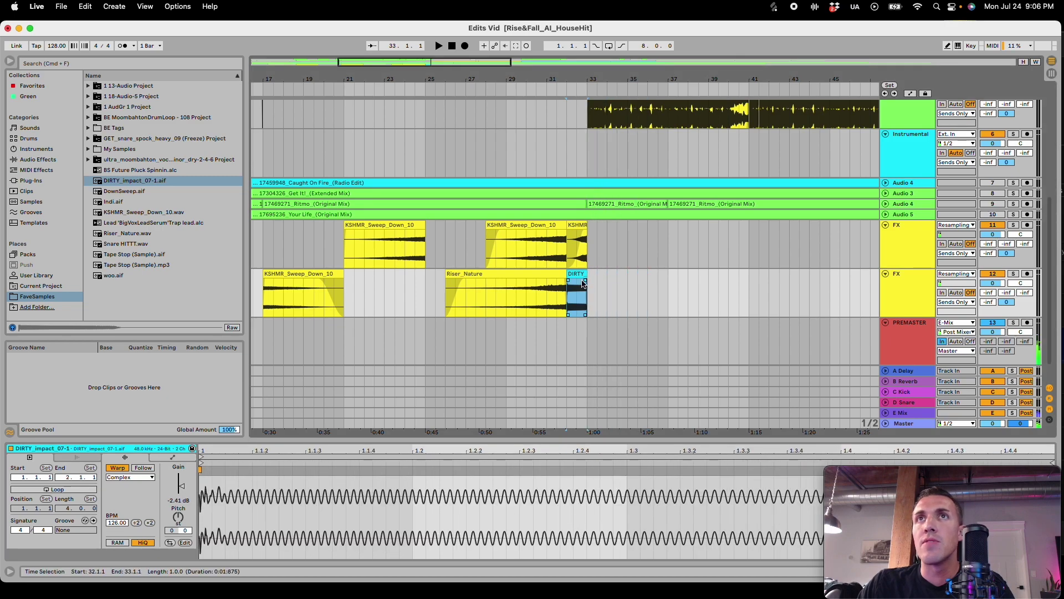
click(543, 302)
key(space)
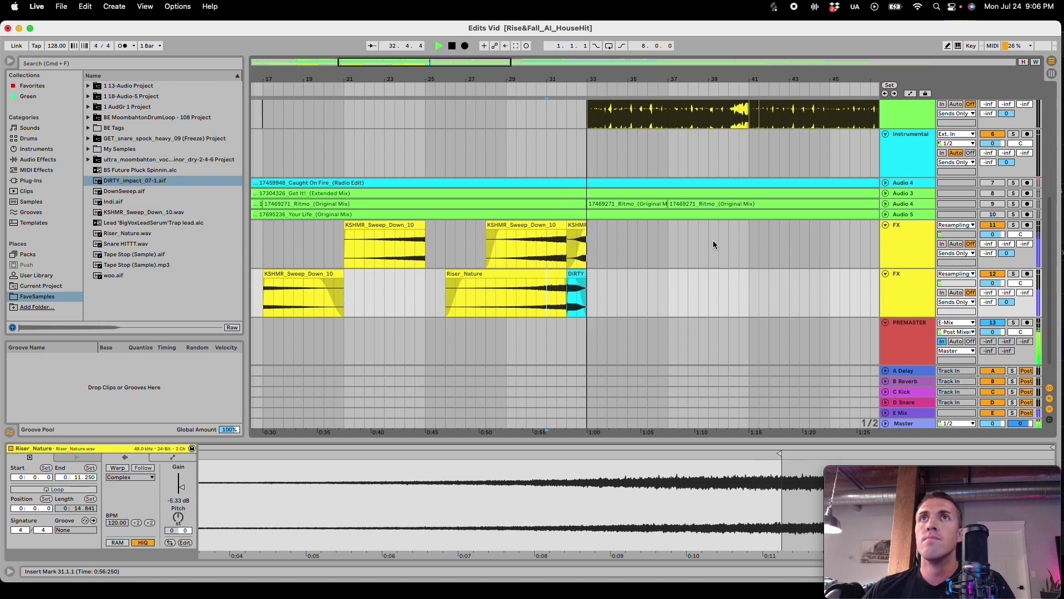
Step: Stop playback, bring the whole arrangement into view, and play the intro from bar 6
drag(465, 64, 465, 33)
scroll(670, 334, up, 5)
scroll(696, 365, down, 5)
scroll(488, 277, up, 3)
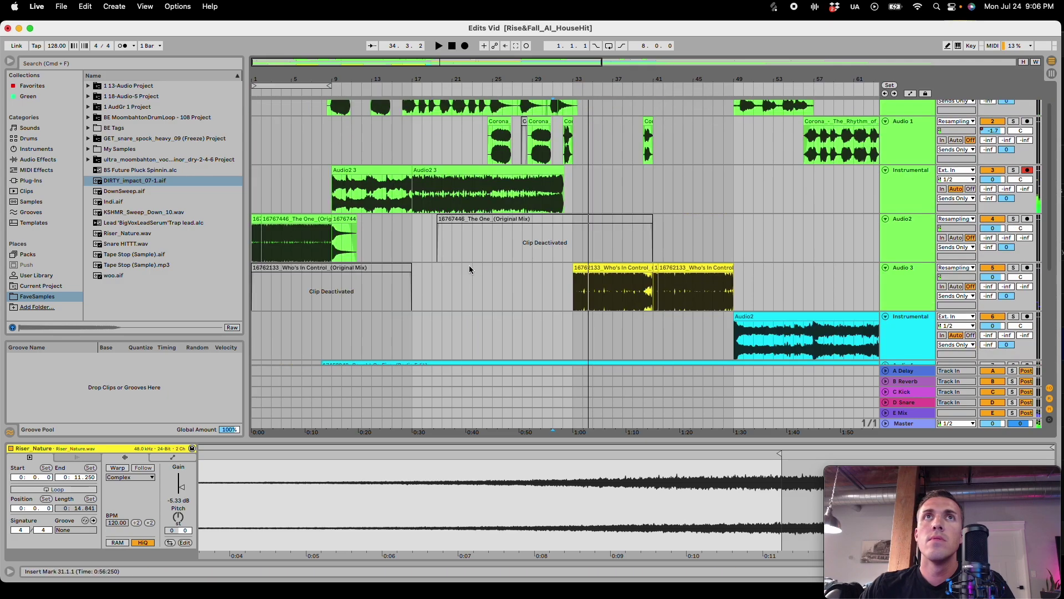
click(329, 322)
key(space)
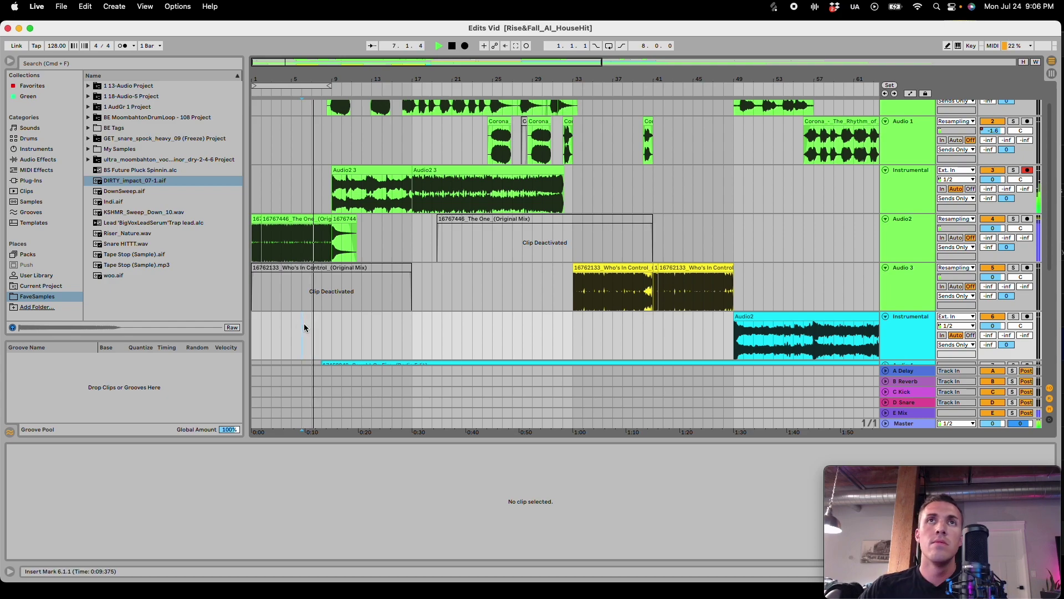
Step: Copy the reversed sweep at bar 21 to bars 5–9 on the second FX track, set its gain to -8.23 dB, and save
scroll(456, 307, down, 5)
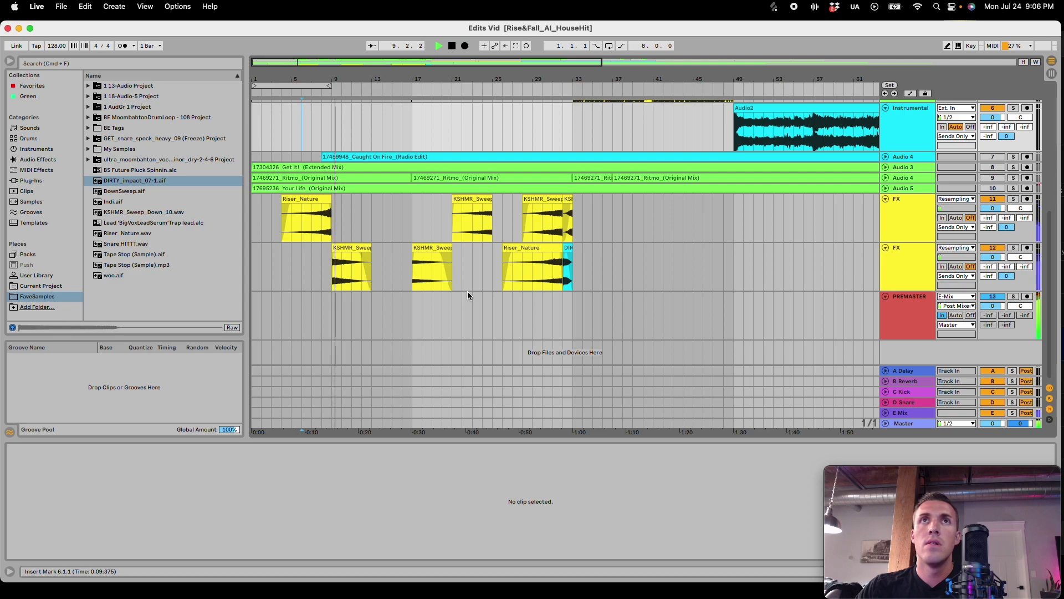
click(487, 201)
click(482, 198)
key(super+c)
click(274, 270)
key(super+v)
drag(299, 256, 318, 256)
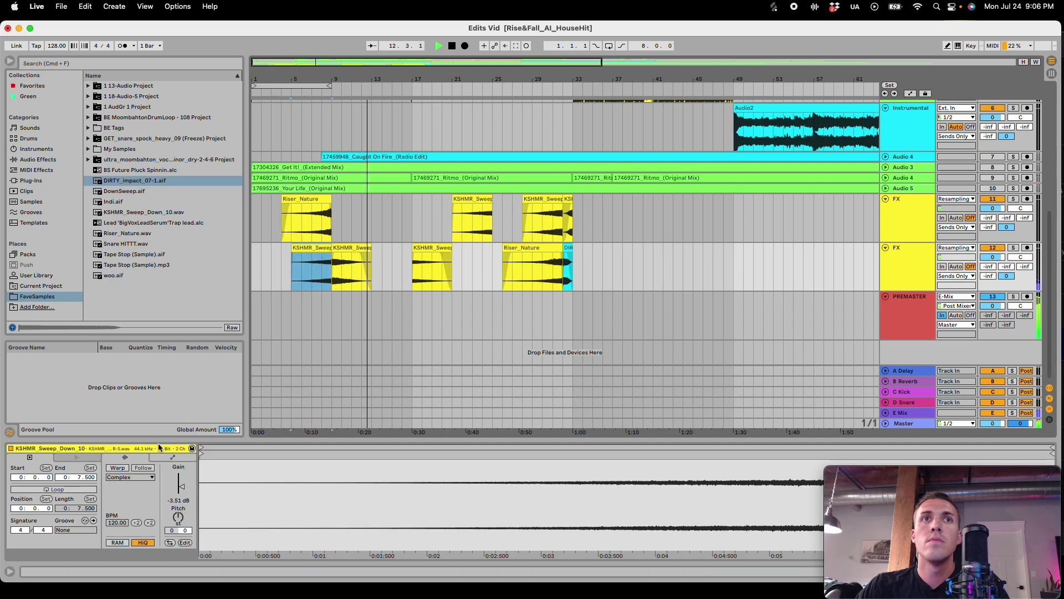
drag(182, 488, 181, 489)
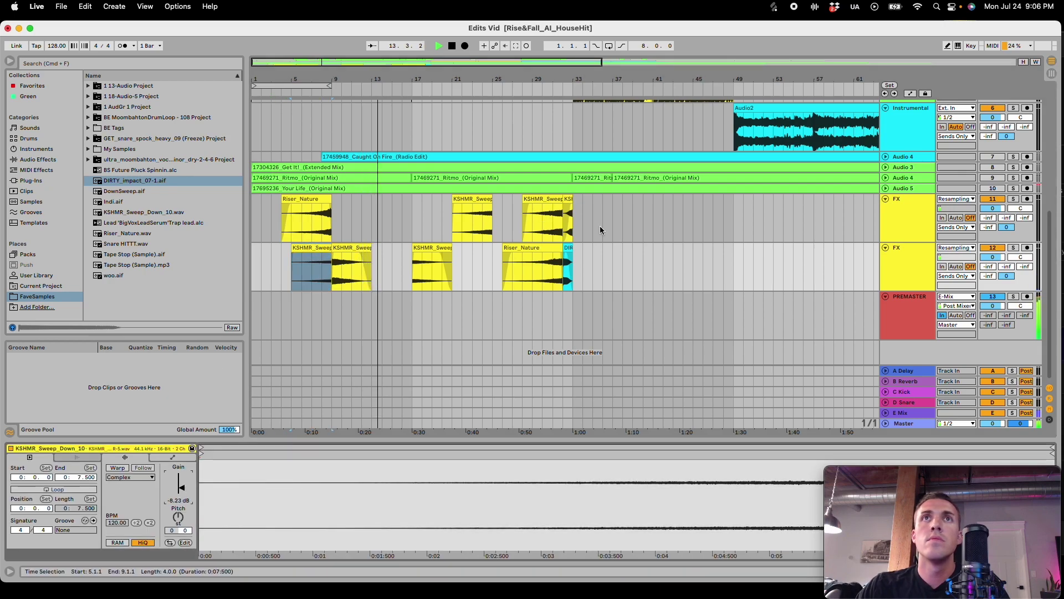
key(super+s)
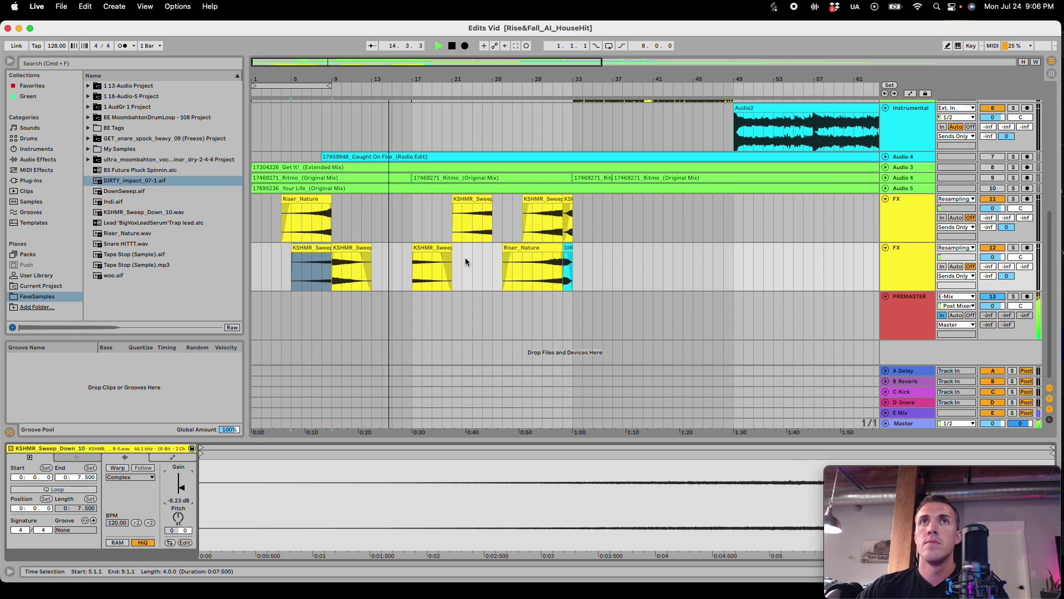
Step: Delete the four collapsed audio tracks 7 to 10 between the cyan Instrumental track and the FX tracks
scroll(465, 262, up, 10)
scroll(476, 266, down, 5)
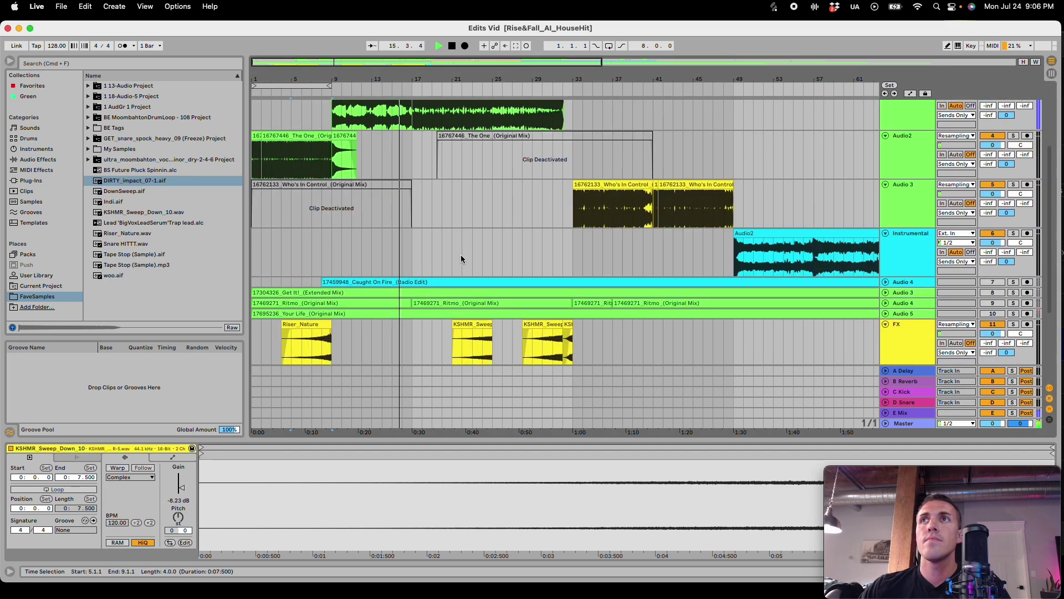
click(919, 281)
shift+click(910, 314)
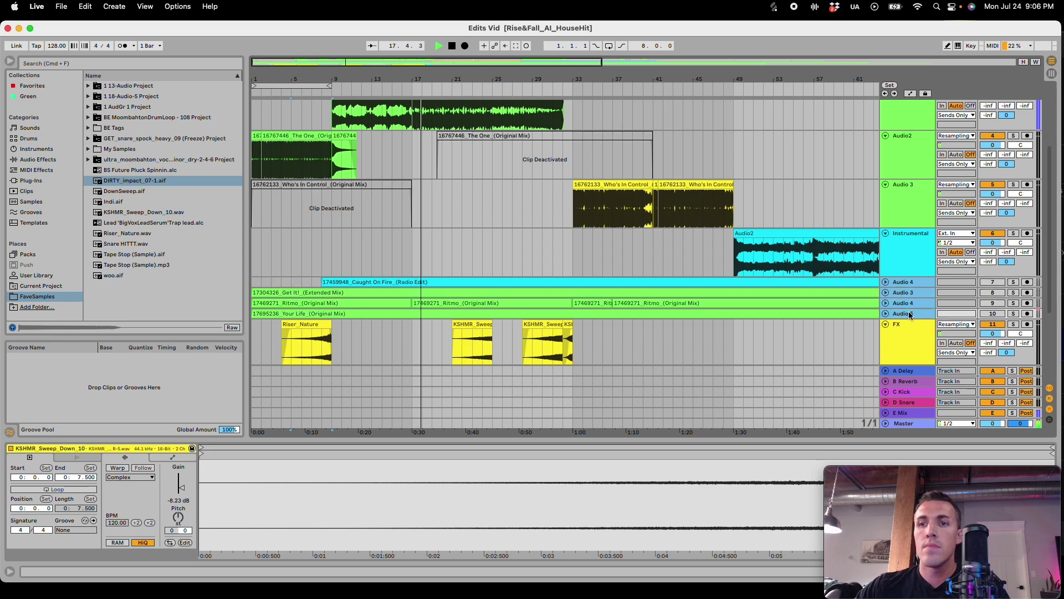
key(Delete)
scroll(443, 344, down, 2)
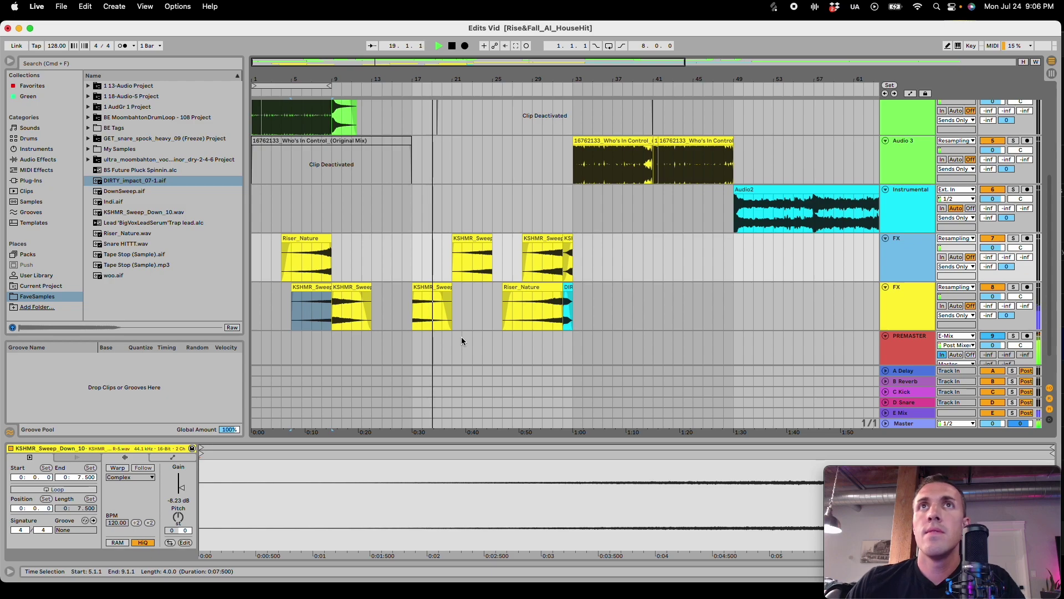
Step: Show automation and adjust the second Audio 1 track's volume ramps on the Corona vocals at bars 25 and 29
scroll(576, 242, up, 1)
scroll(581, 242, up, 4)
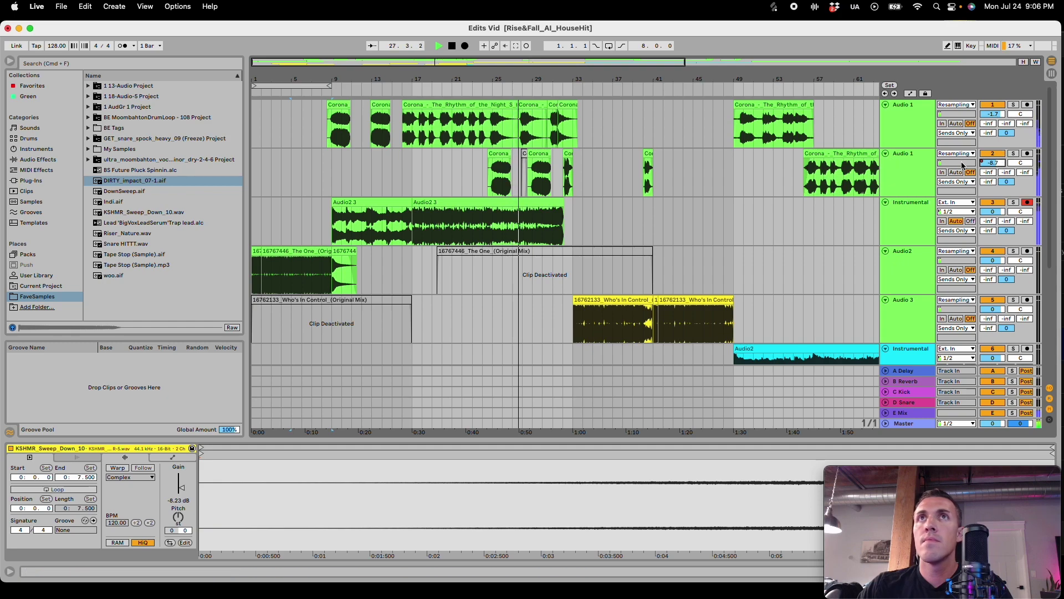
key(a)
drag(510, 178, 490, 195)
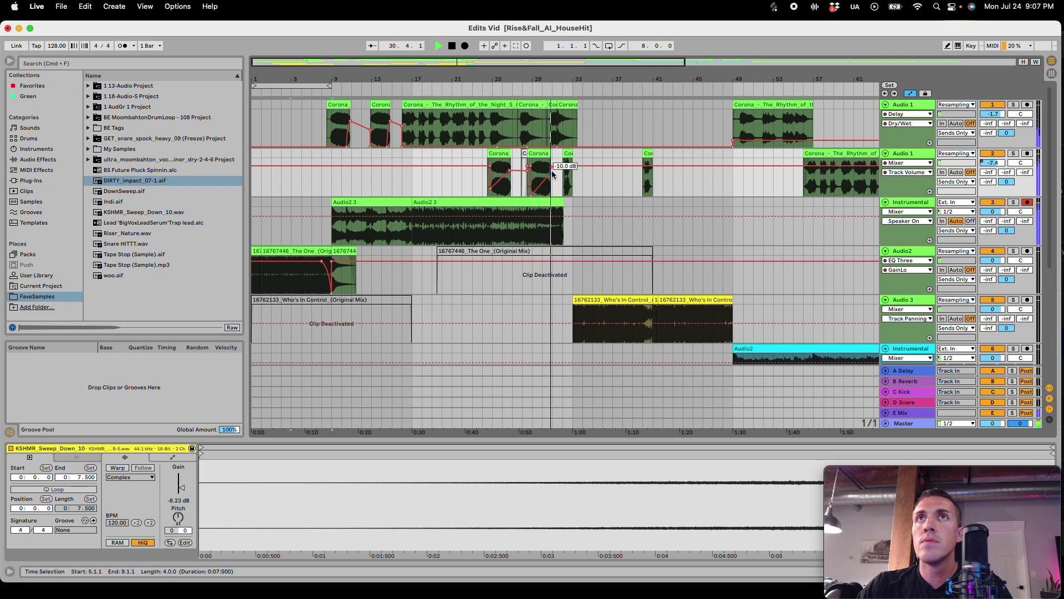
drag(531, 195, 531, 187)
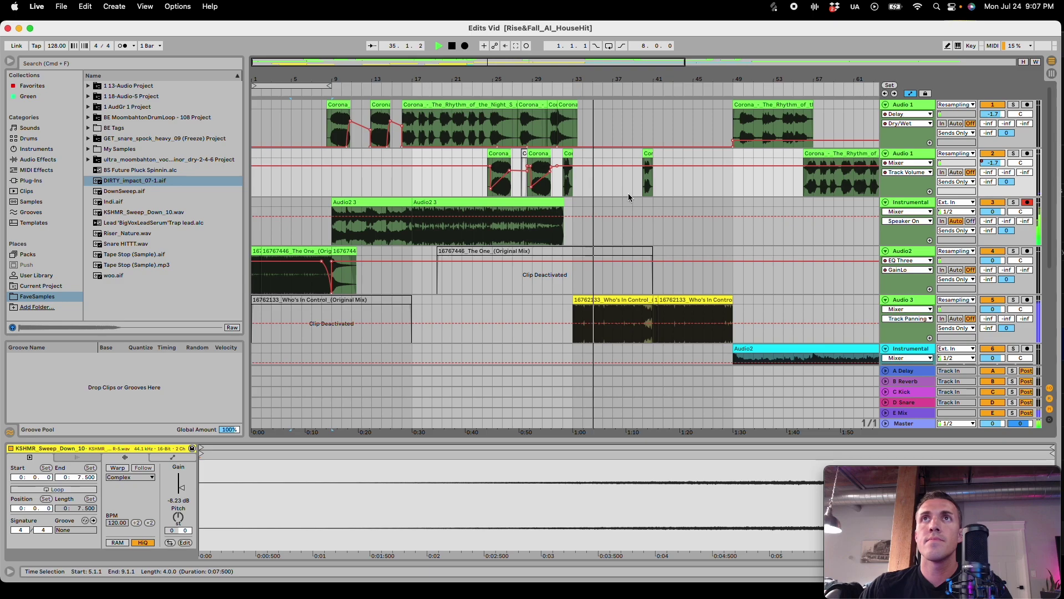
Step: Copy the reversed sweep at bar 28 to bars 45–49 on the first FX track, with automation hidden
drag(568, 79, 422, 118)
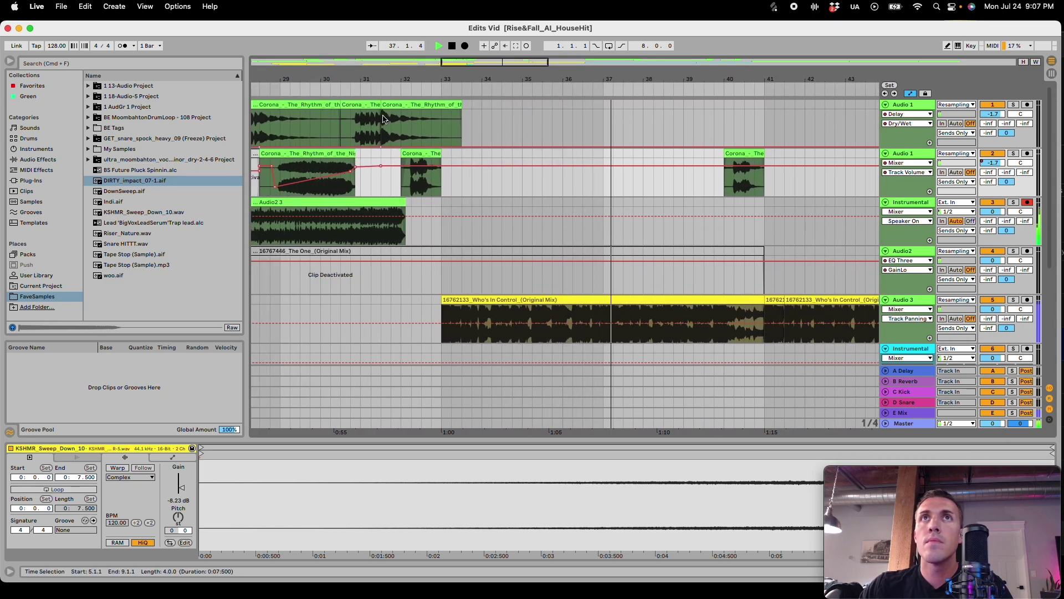
click(360, 122)
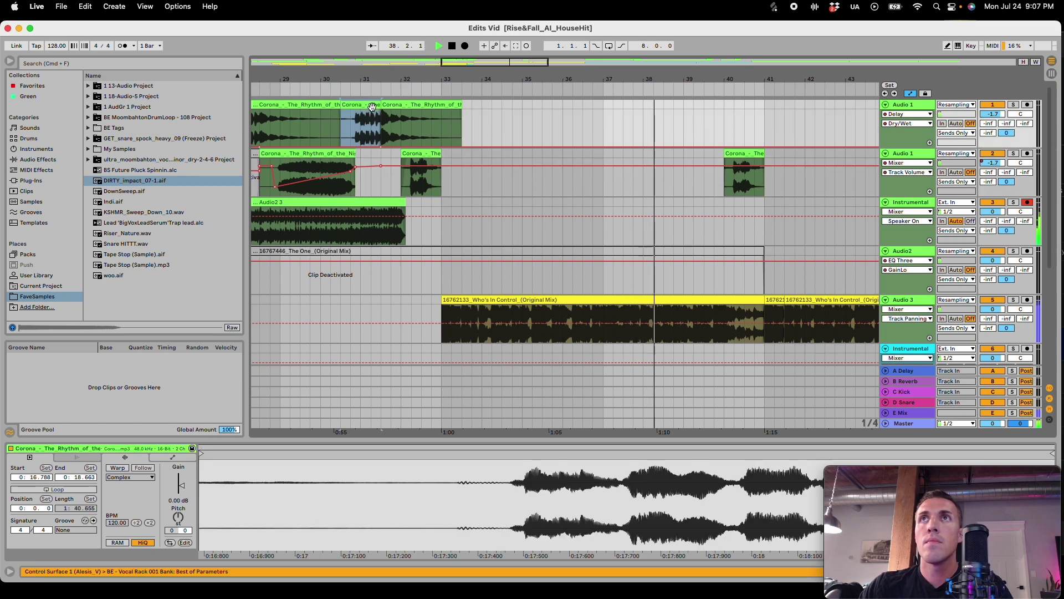
drag(529, 67, 541, 71)
drag(541, 65, 597, 64)
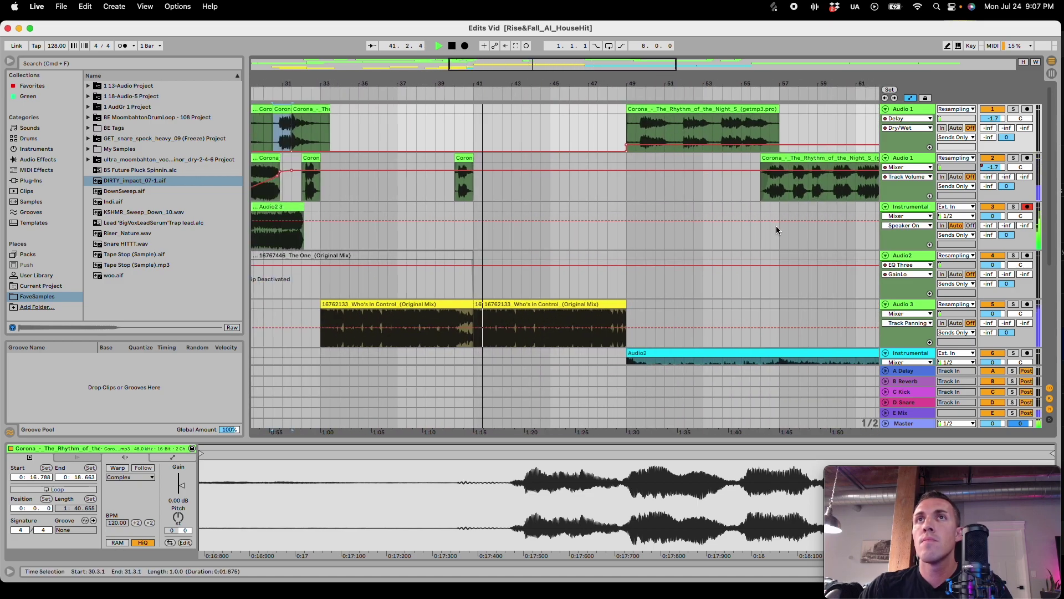
scroll(807, 226, down, 8)
drag(731, 83, 731, 64)
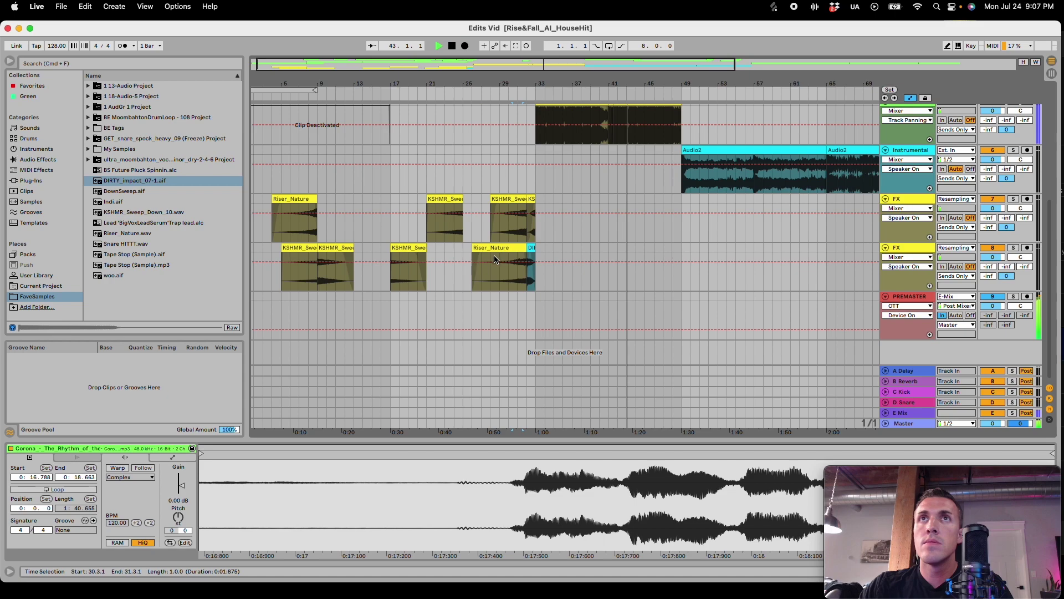
click(509, 198)
key(a)
key(super+c)
click(645, 221)
key(super+v)
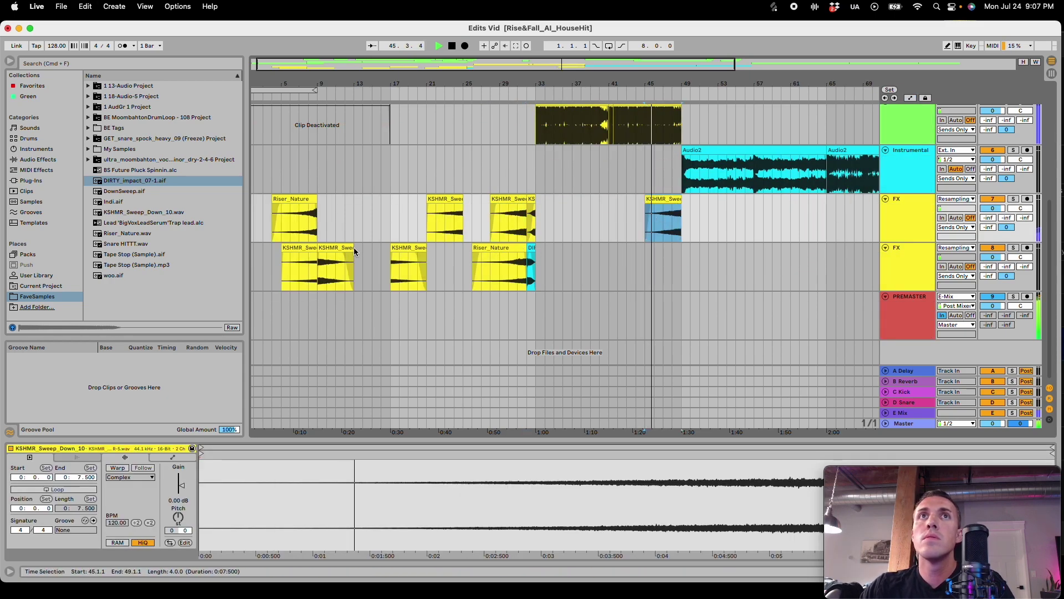
Step: Copy the KSHMR_Sweep_Down clip at bar 9 to bars 49–53 on the second FX track
click(336, 265)
key(super+c)
click(682, 261)
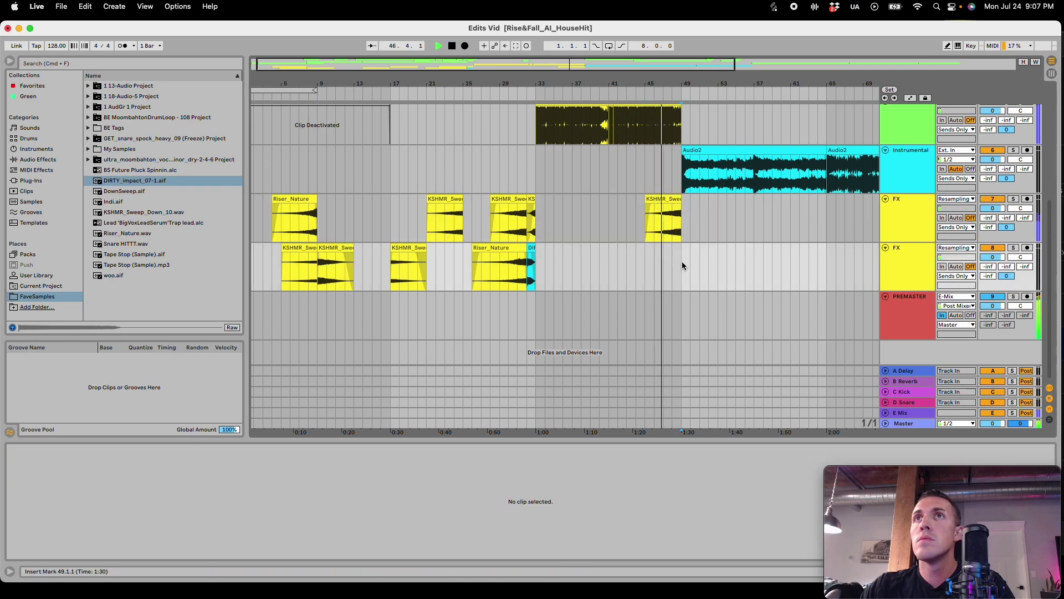
key(super+v)
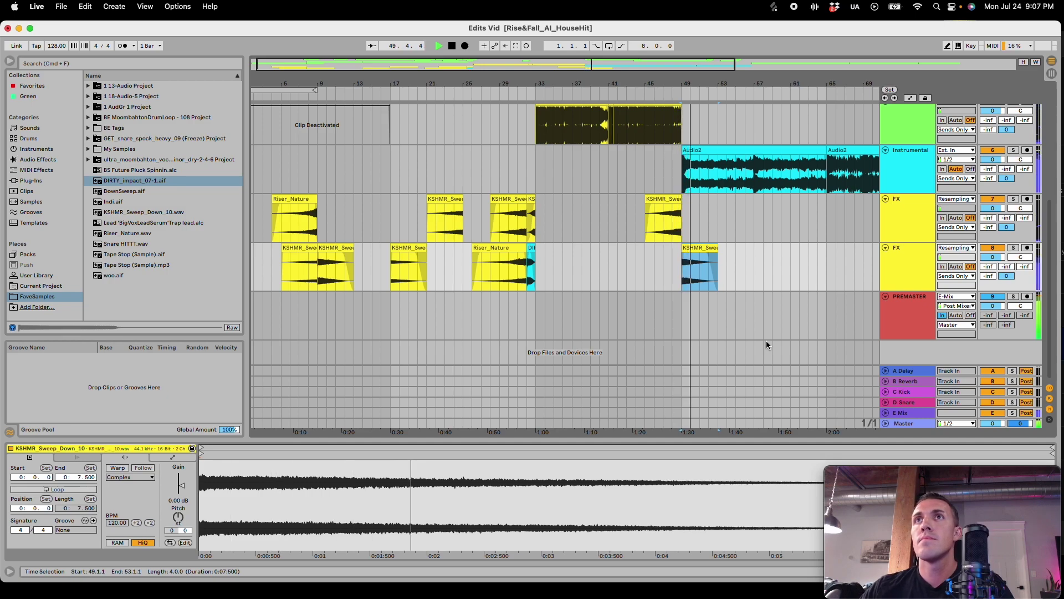
Step: Copy the Riser_Nature clip at bar 26 to bars 67–73 on the second FX track, ending with the cyan Instrumental clip
drag(630, 61, 712, 66)
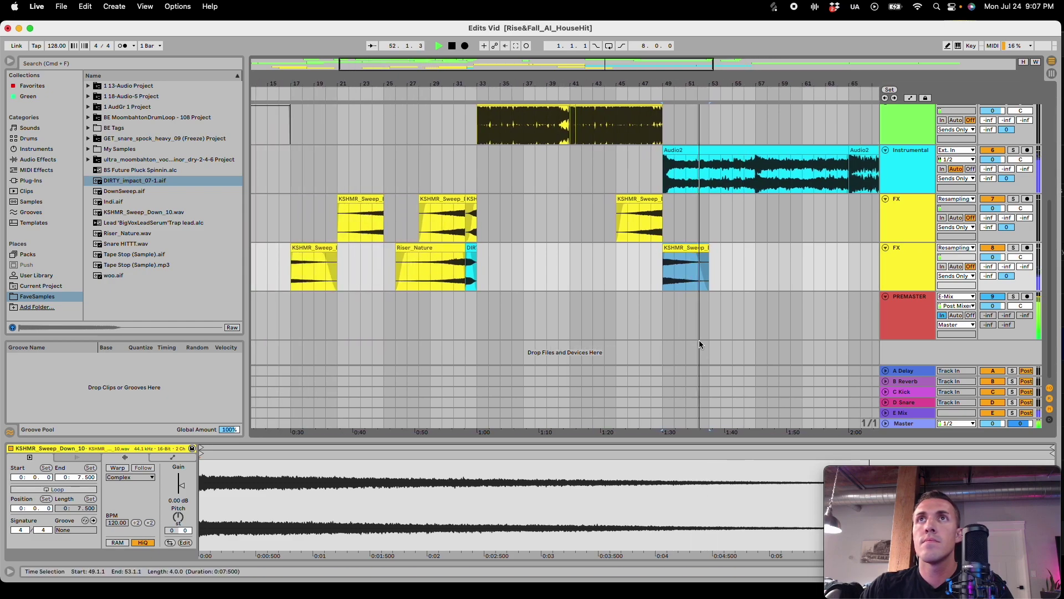
click(442, 247)
key(super+c)
drag(642, 63, 656, 63)
scroll(780, 304, right, 10)
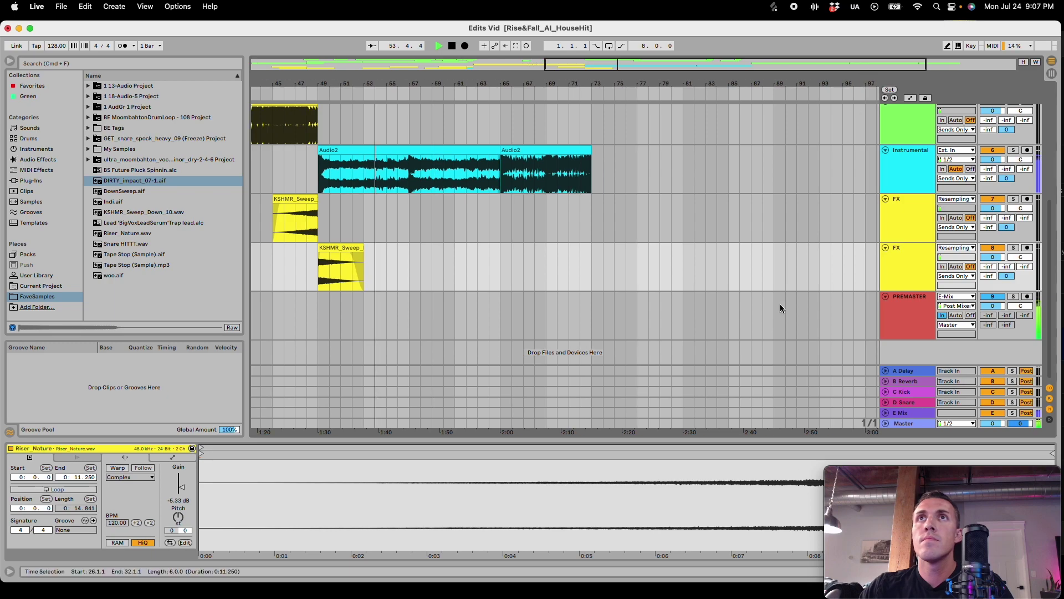
click(516, 267)
key(super+v)
scroll(585, 243, up, 5)
scroll(585, 243, down, 4)
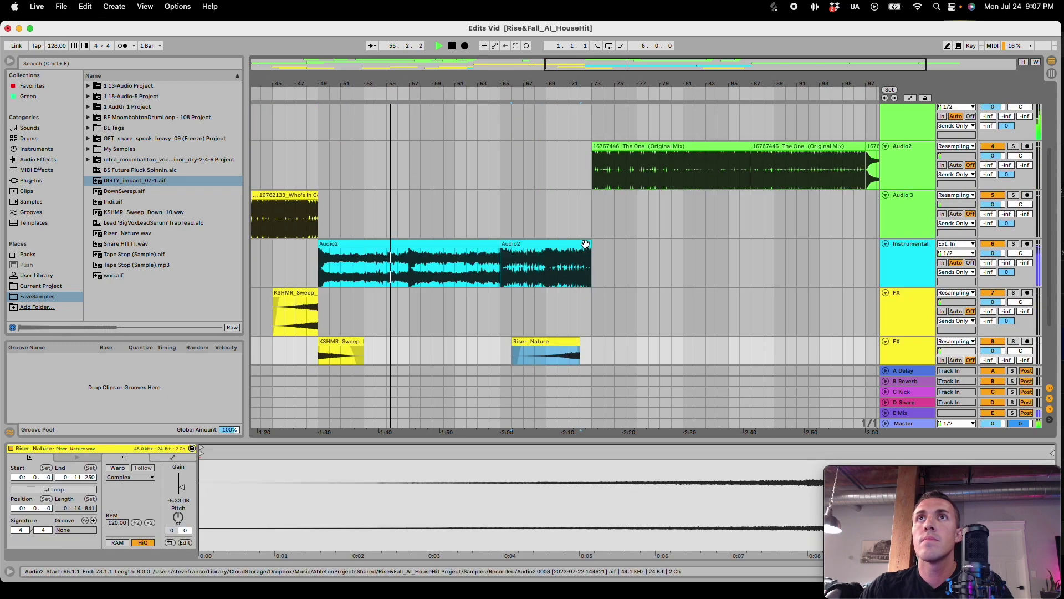
drag(570, 295, 586, 300)
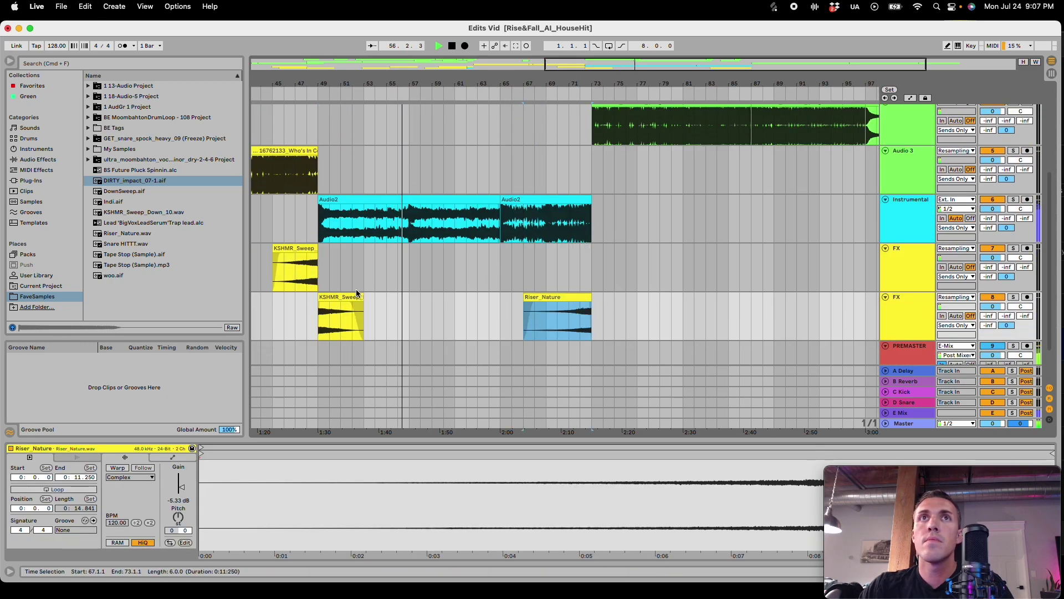
Step: Copy the reversed sweep at bar 45 to bars 69–73 on the first FX track
click(306, 257)
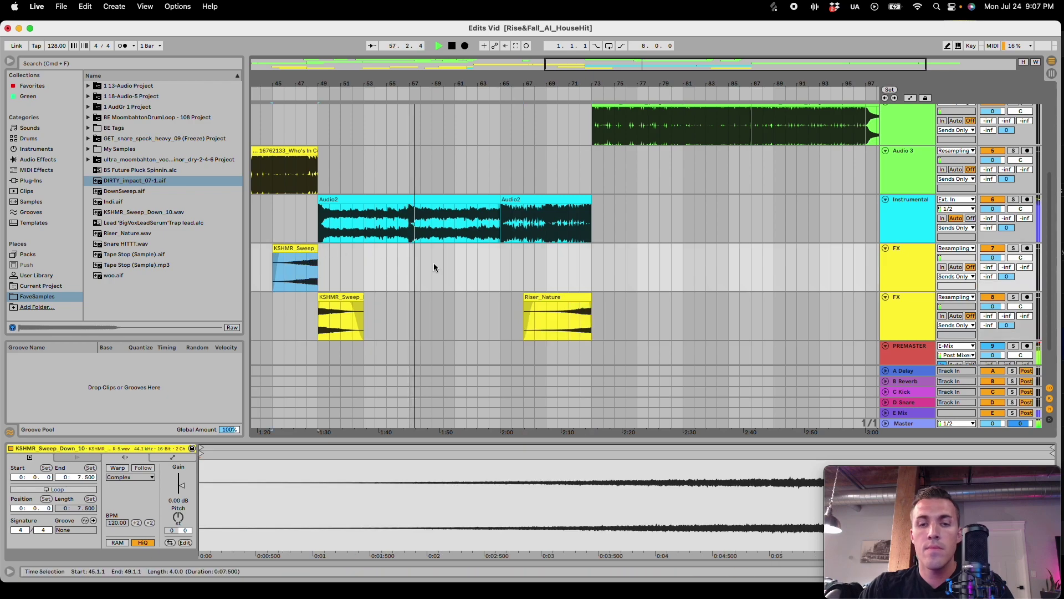
click(550, 270)
Step: Play from bar 55 and reshape the fade-in curve of the Corona vocal clip at bar 56 on the second Audio 1 track
scroll(420, 192, up, 6)
key(space)
drag(424, 66, 656, 167)
click(537, 191)
key(space)
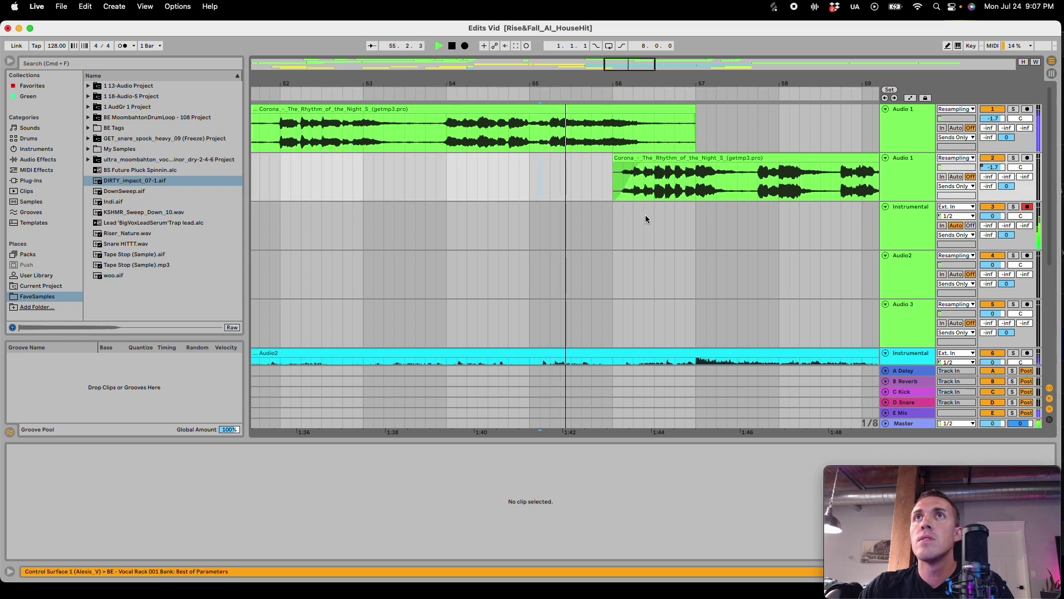
click(627, 181)
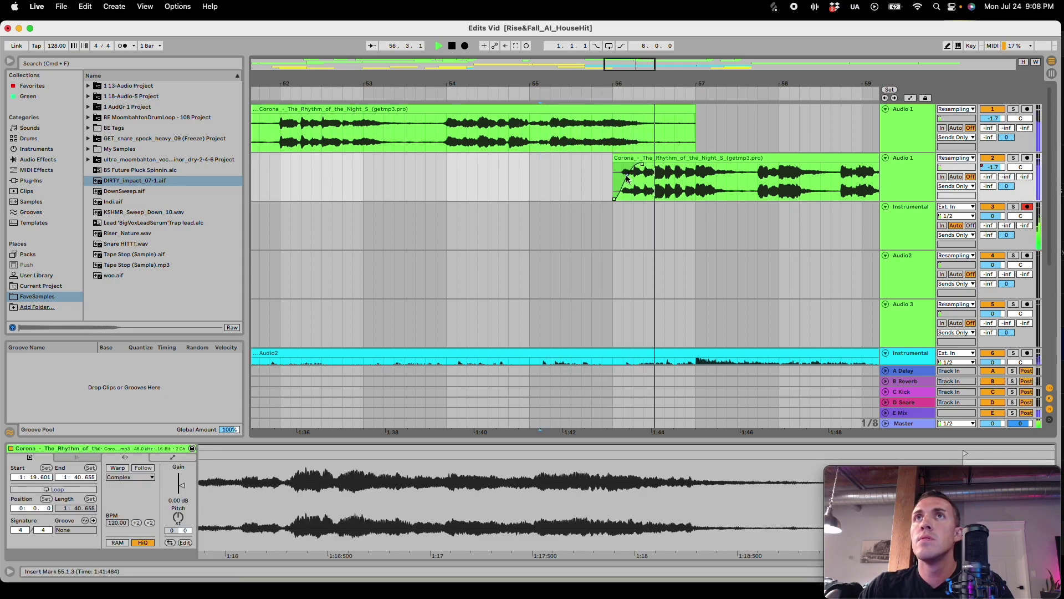
drag(635, 84, 416, 56)
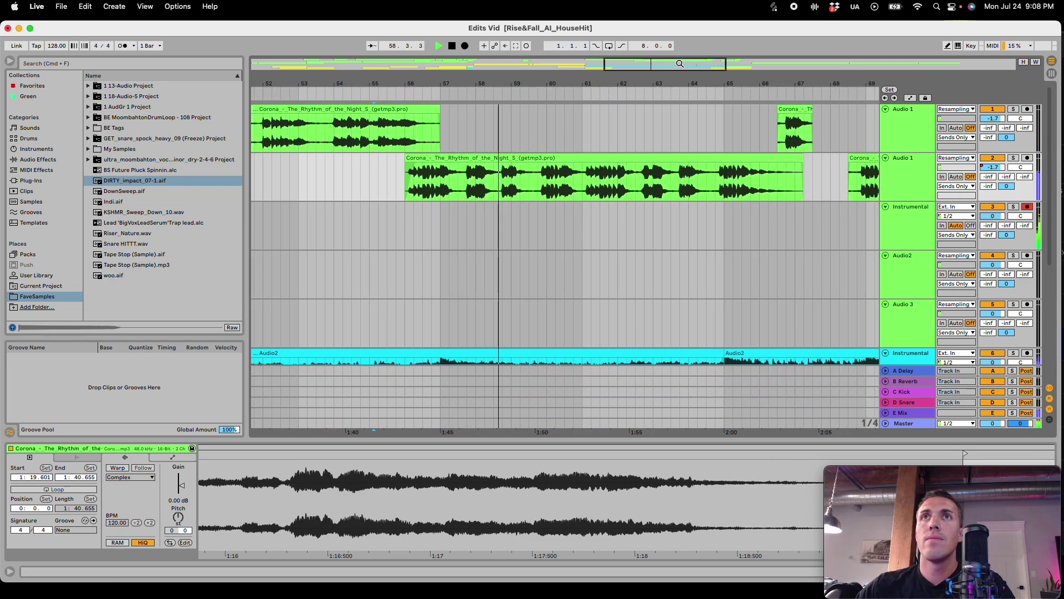
Step: Copy the reversed sweep at bar 21 to bars 61–65 on the first FX track and lower its gain to -5.94 dB
scroll(733, 220, down, 5)
drag(646, 64, 647, 22)
scroll(742, 303, down, 5)
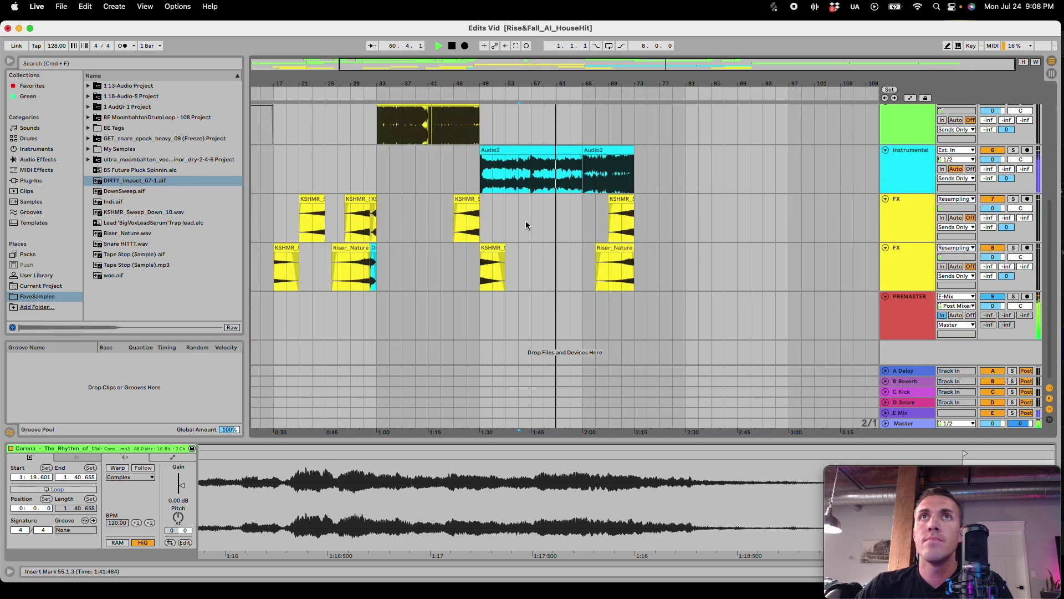
click(310, 203)
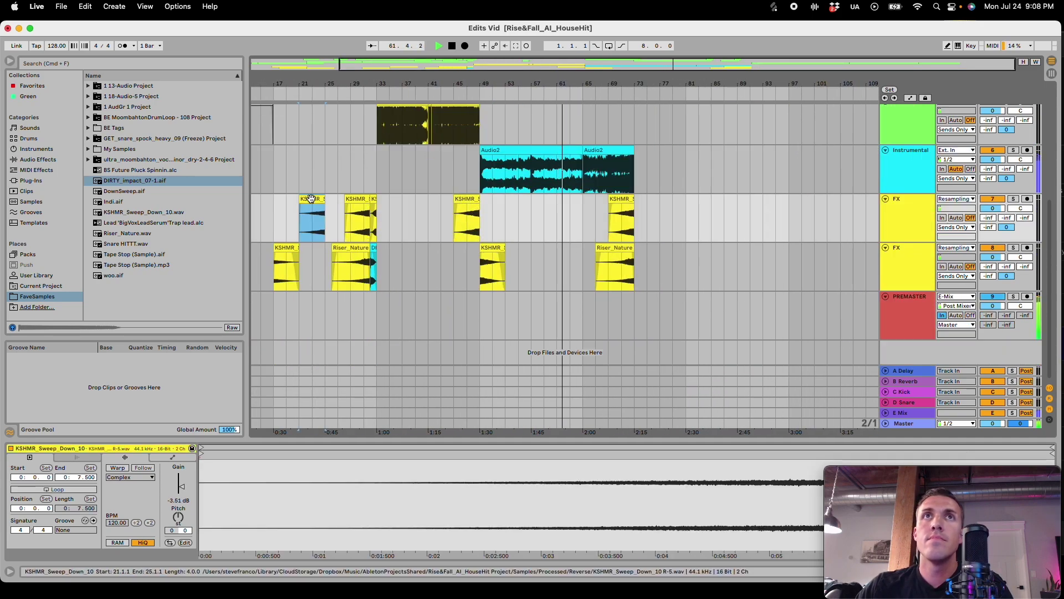
click(555, 225)
key(super+v)
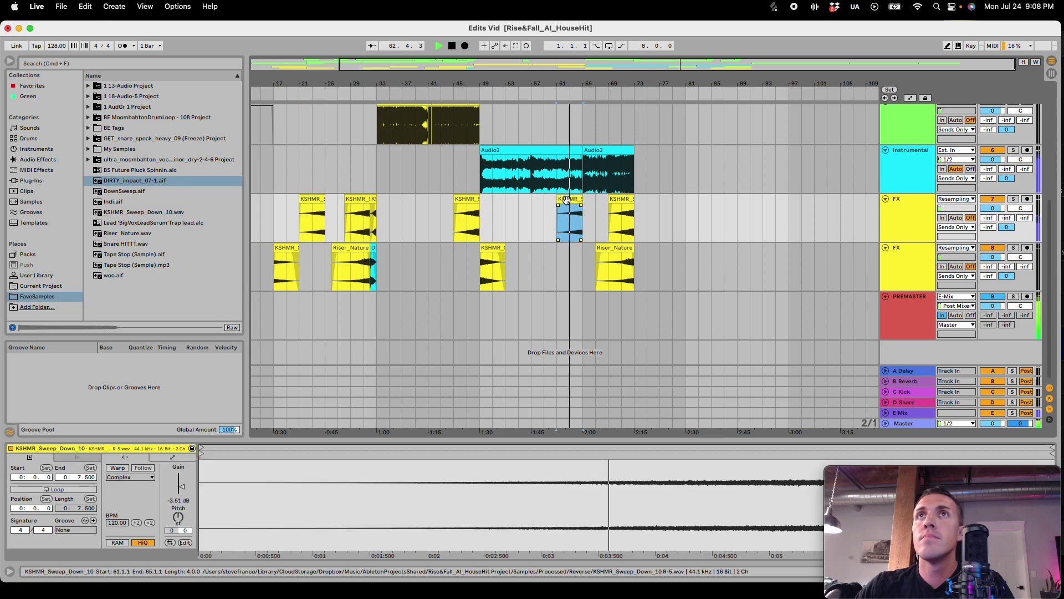
drag(181, 494, 181, 498)
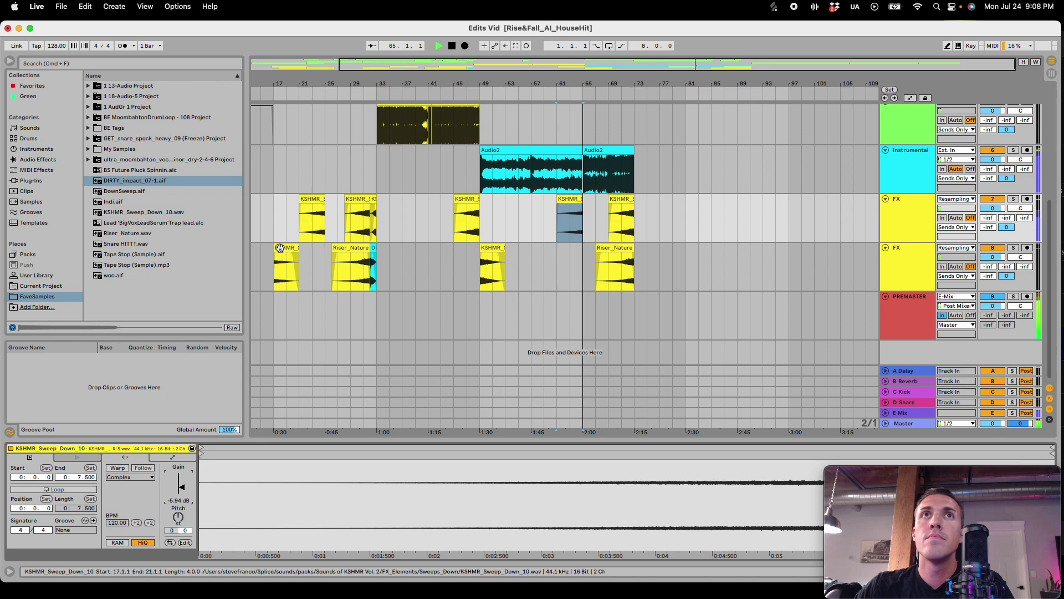
Step: Copy the KSHMR_Sweep_Down clip at bar 17 to bars 65–69 on the first FX track and raise its gain to -0.63 dB
click(286, 269)
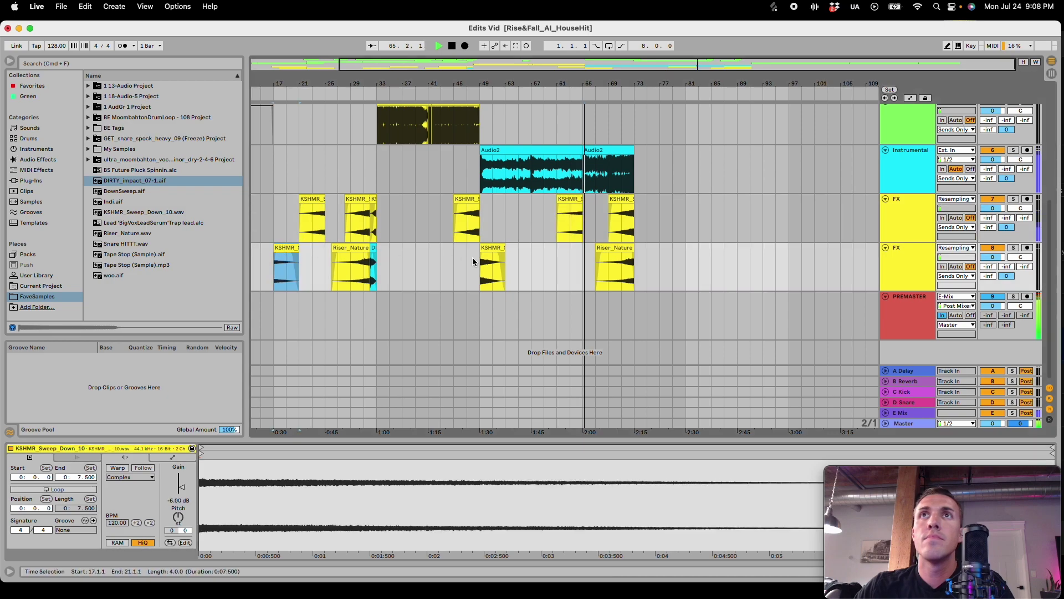
click(585, 225)
key(super+v)
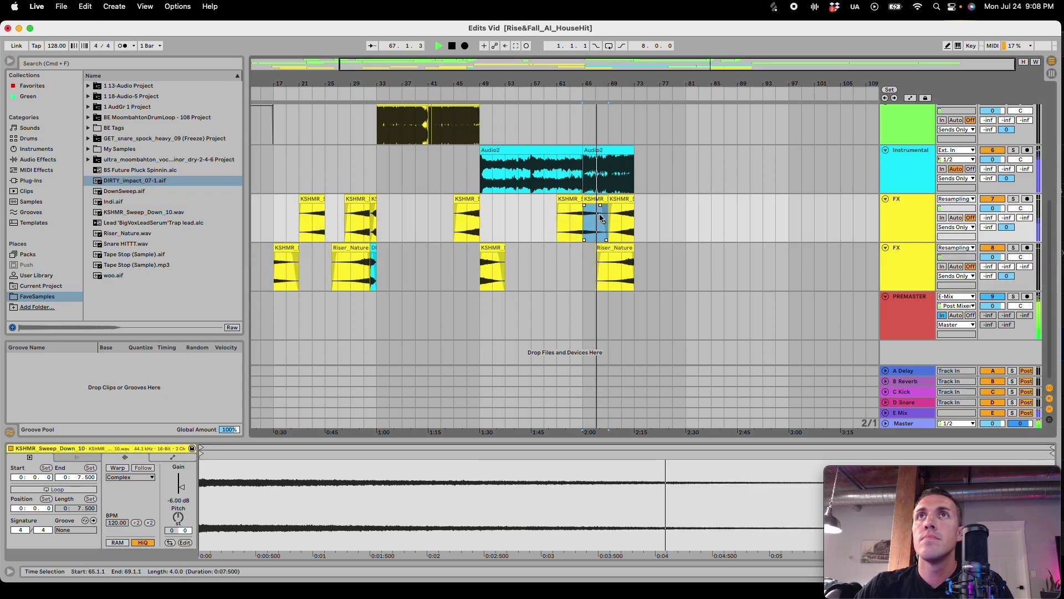
click(169, 499)
drag(183, 488, 183, 479)
Step: Play through the transition at bar 73 and examine the Corona vocal clips around bars 66–71 on both Audio 1 tracks
drag(679, 62, 469, 281)
scroll(474, 272, up, 4)
scroll(471, 272, down, 4)
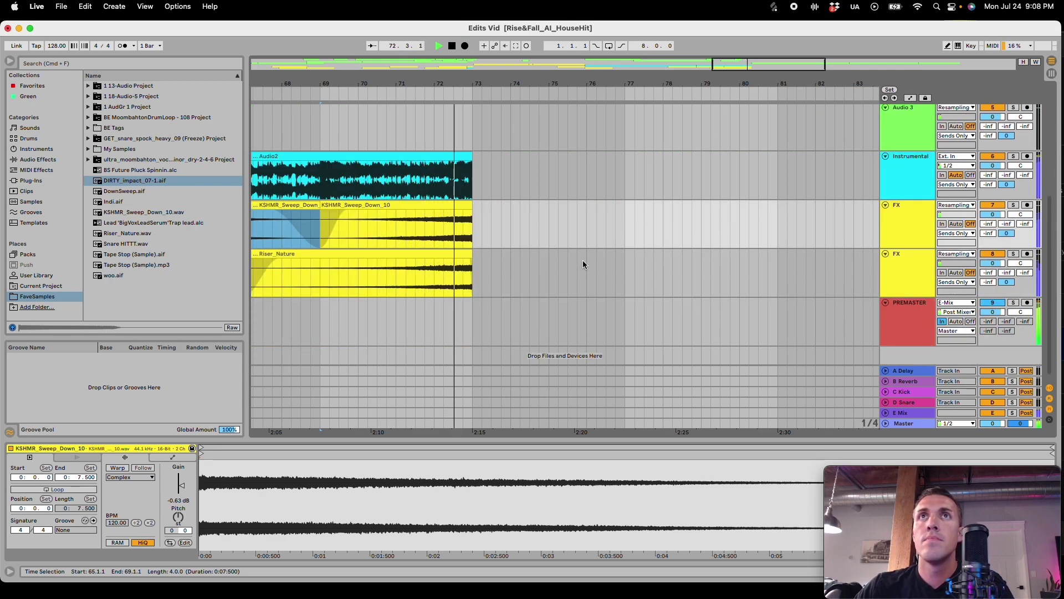
scroll(583, 262, up, 4)
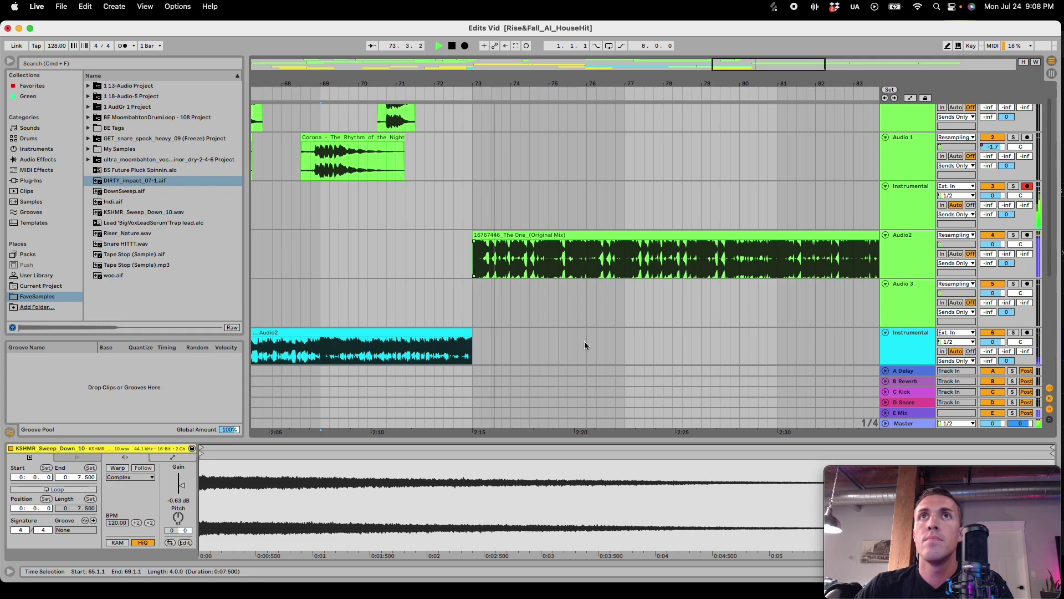
scroll(584, 344, down, 4)
scroll(617, 272, up, 5)
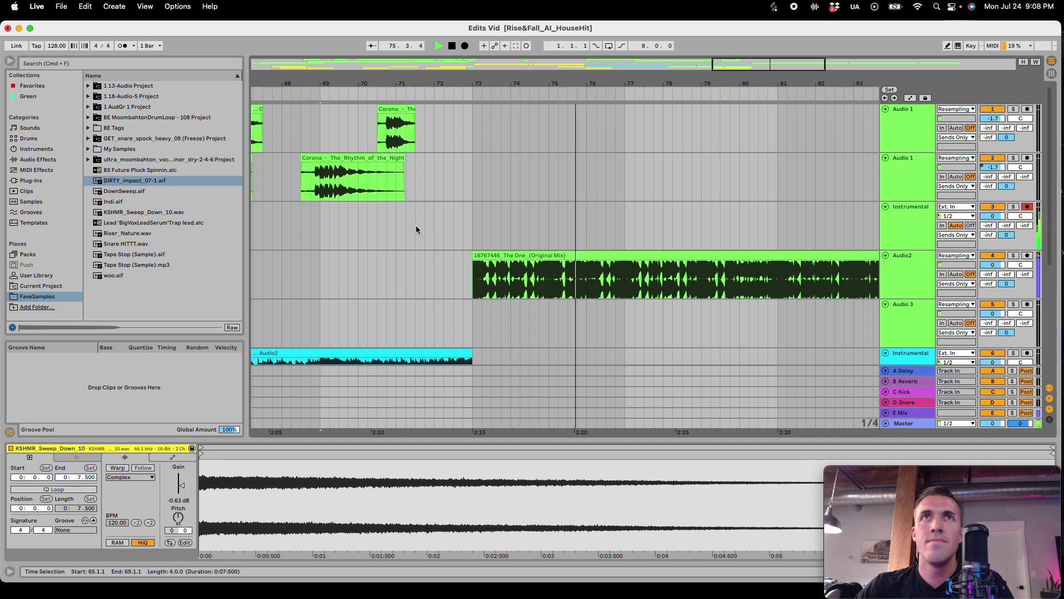
click(298, 181)
key(space)
key(space)
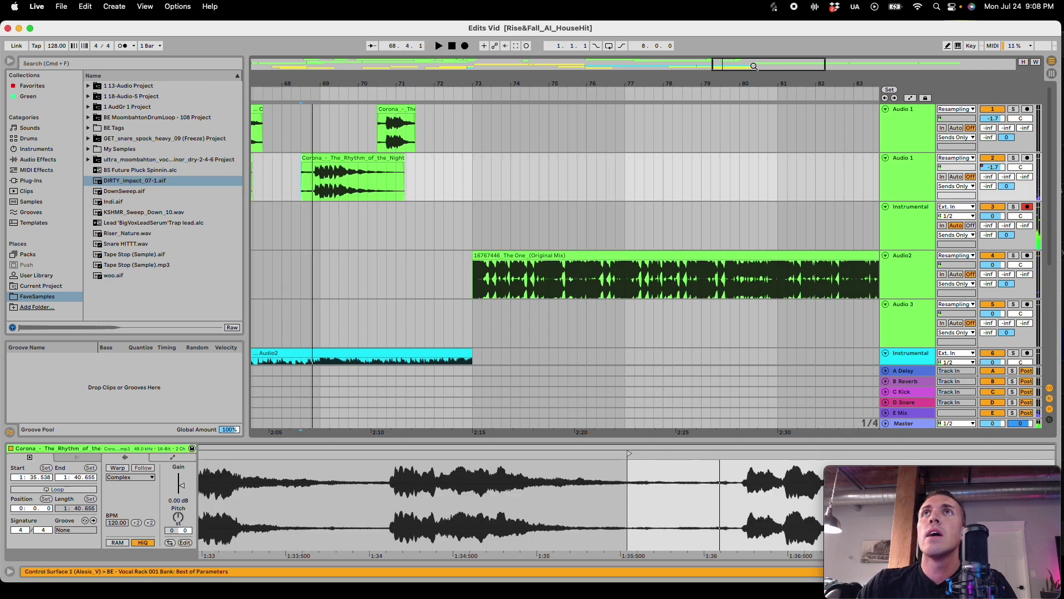
drag(754, 66, 727, 67)
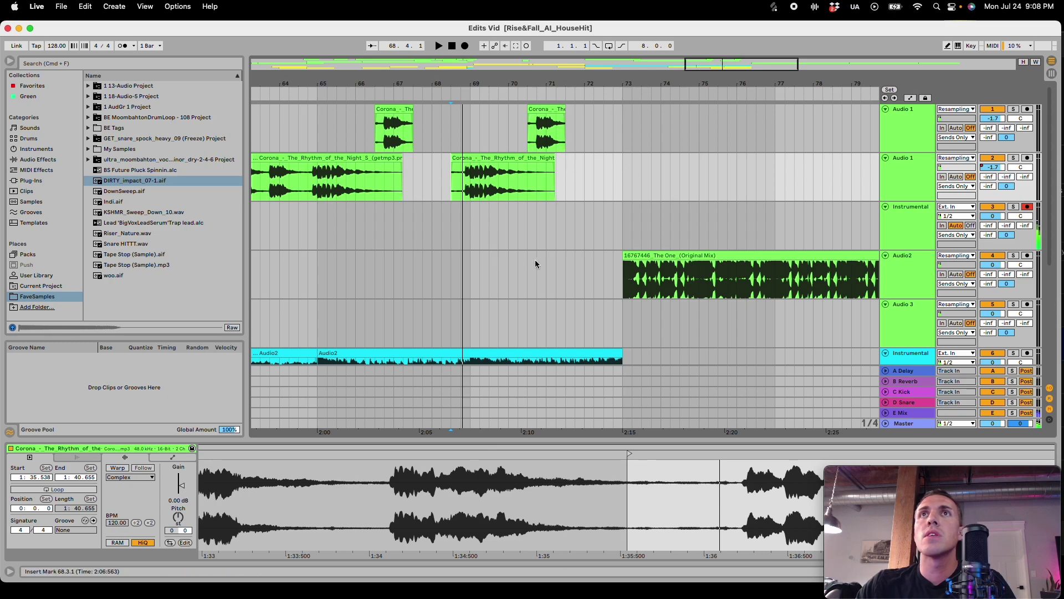
click(384, 203)
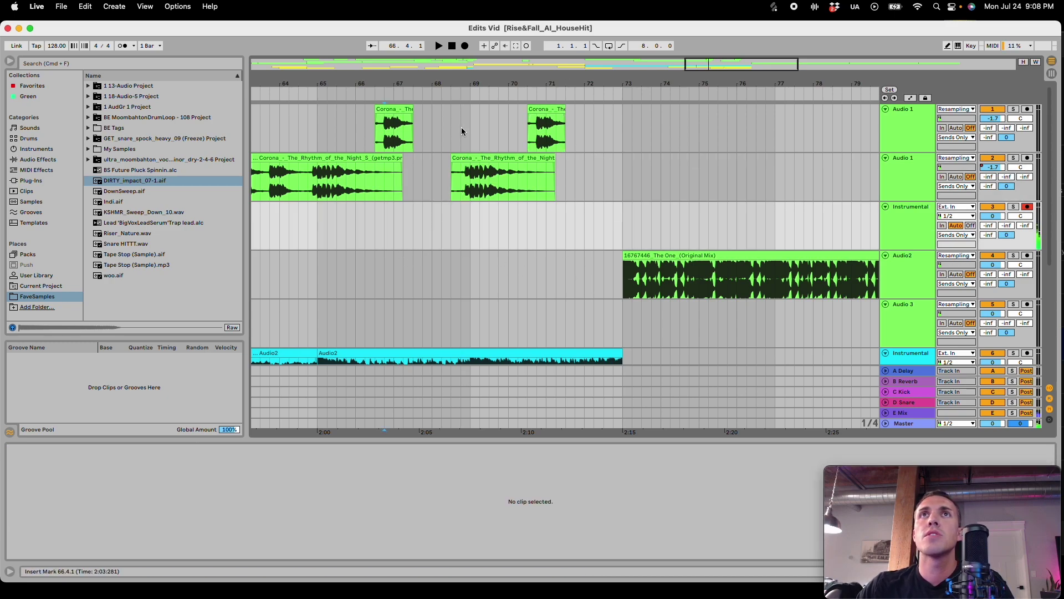
click(460, 126)
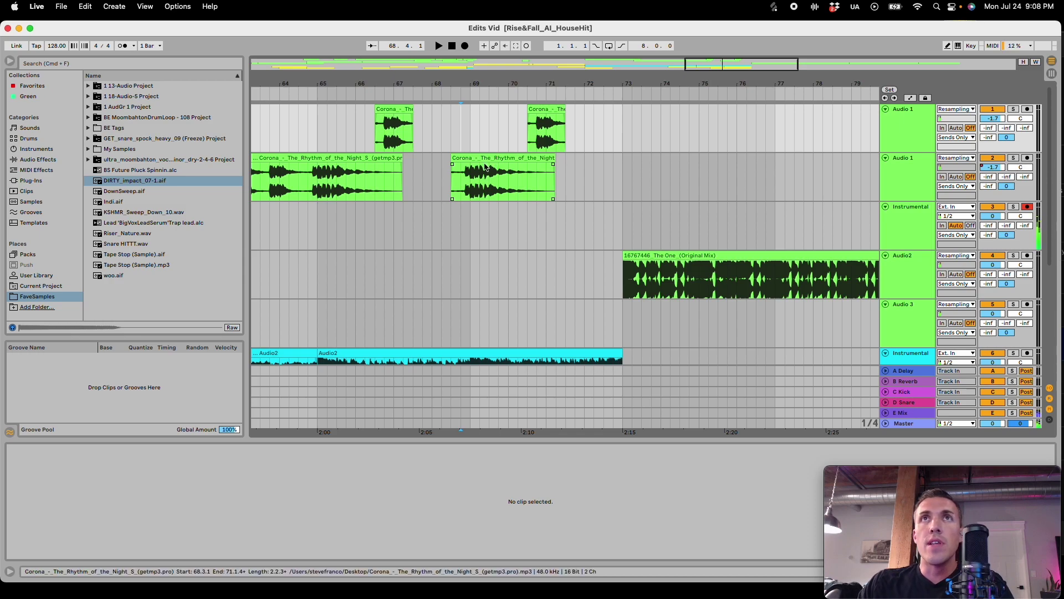
Step: Add a short fade-in at bar 68 and a fade-out at bar 67 to the second Audio 1 track's vocal clips, then play them
click(455, 167)
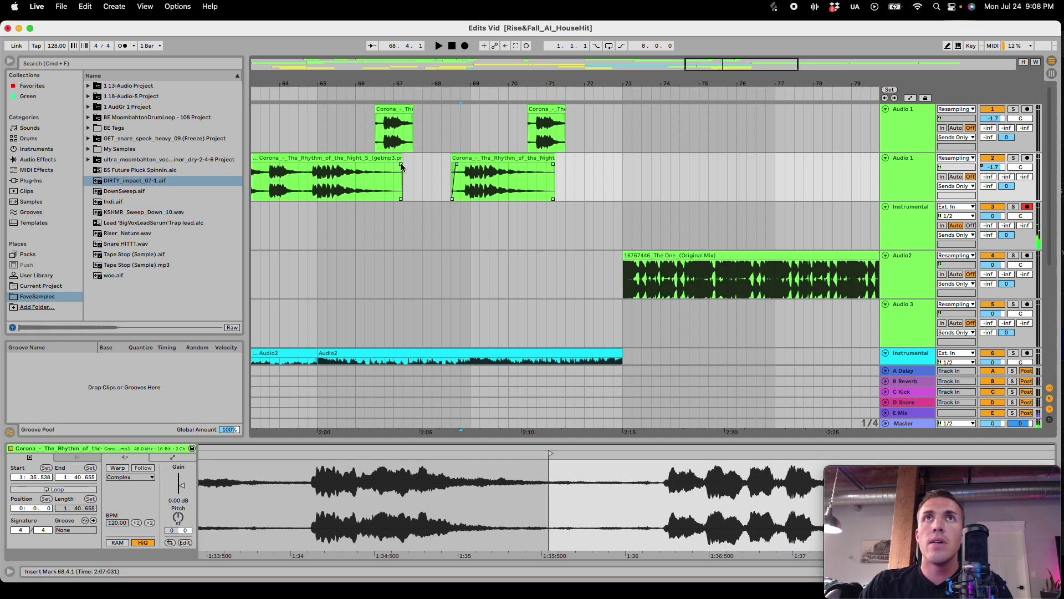
drag(400, 165, 389, 165)
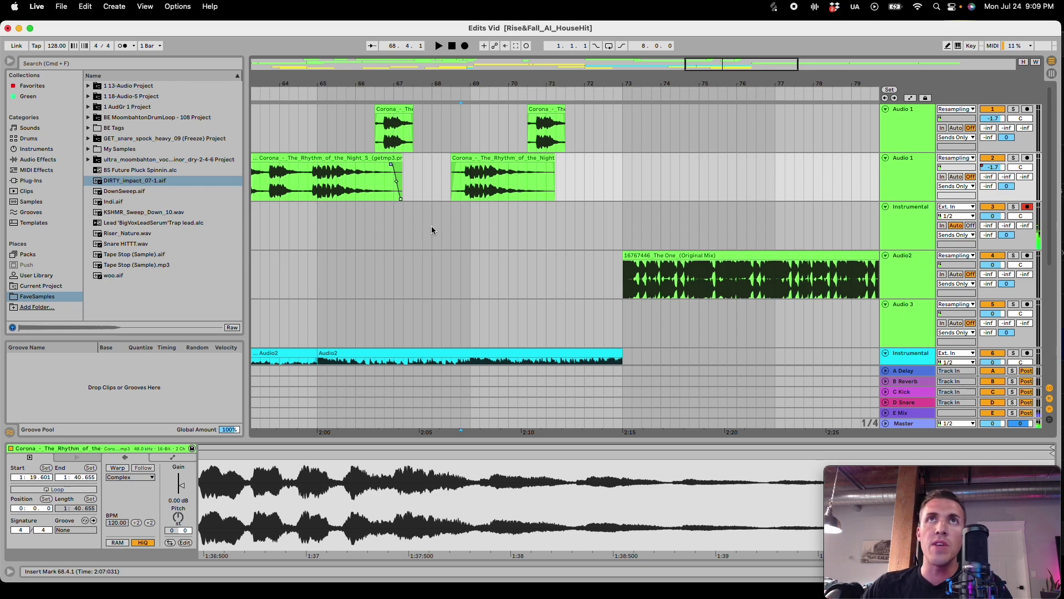
click(460, 194)
key(space)
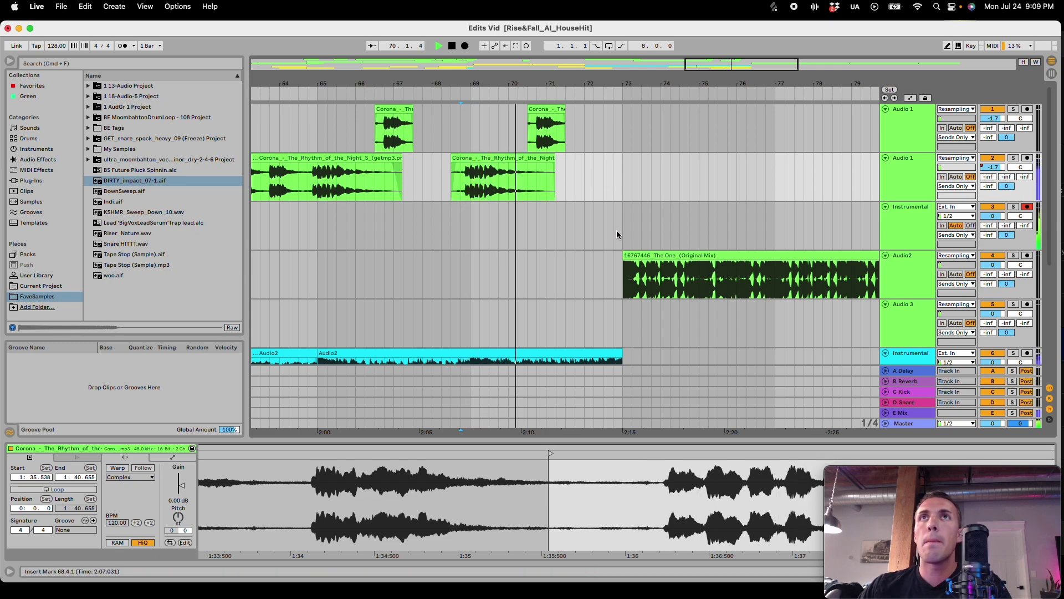
key(space)
Step: Duplicate the last beat of the vocal clip at bar 70 five times along the first Audio 1 track
click(550, 138)
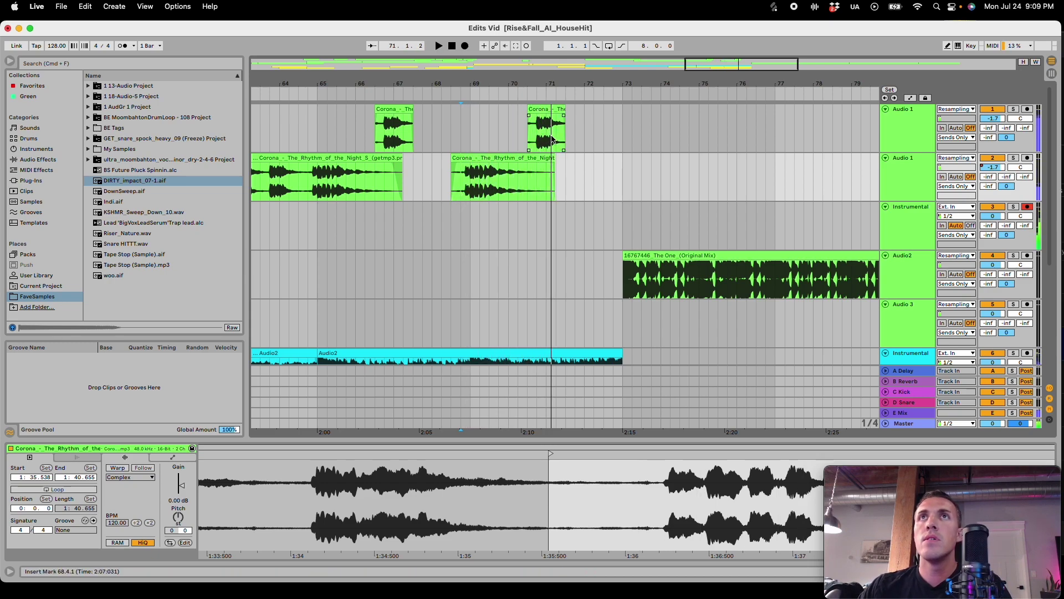
drag(550, 139, 565, 151)
key(super+d)
key(super+d)
key(super+d)
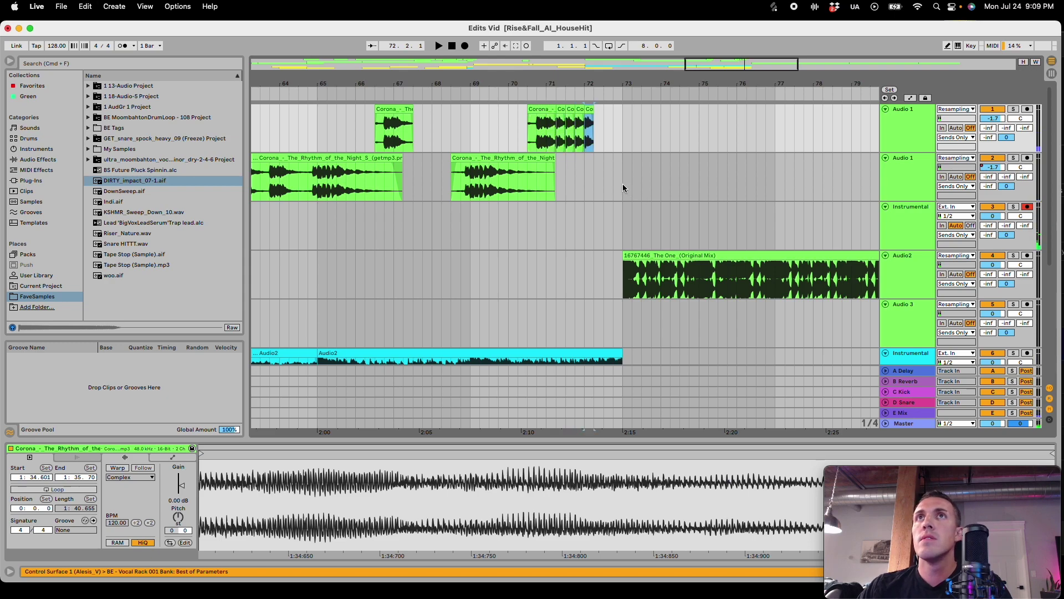
key(super+d)
key(super+d)
Step: Play the repeated vocal slices and duplicate the last one once more up to bar 73 on the first Audio 1 track
click(519, 131)
key(space)
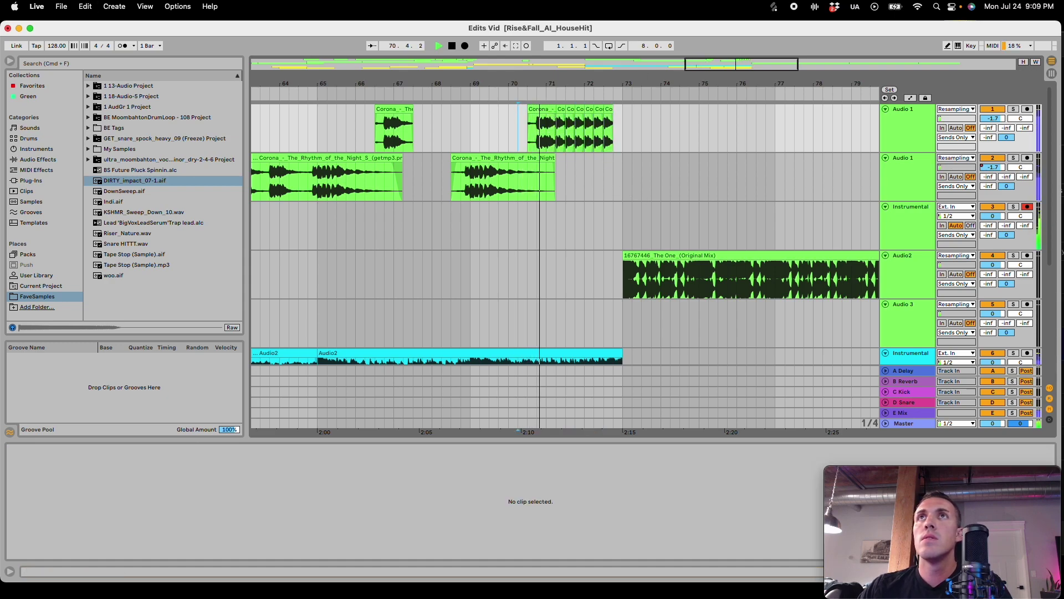
drag(569, 84, 569, 139)
drag(569, 83, 422, 94)
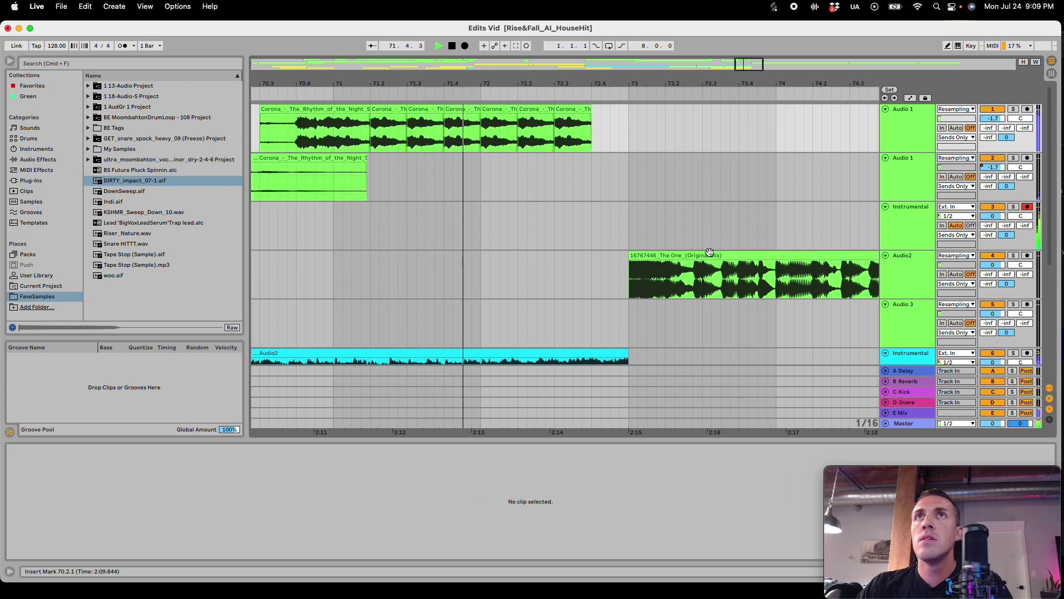
key(space)
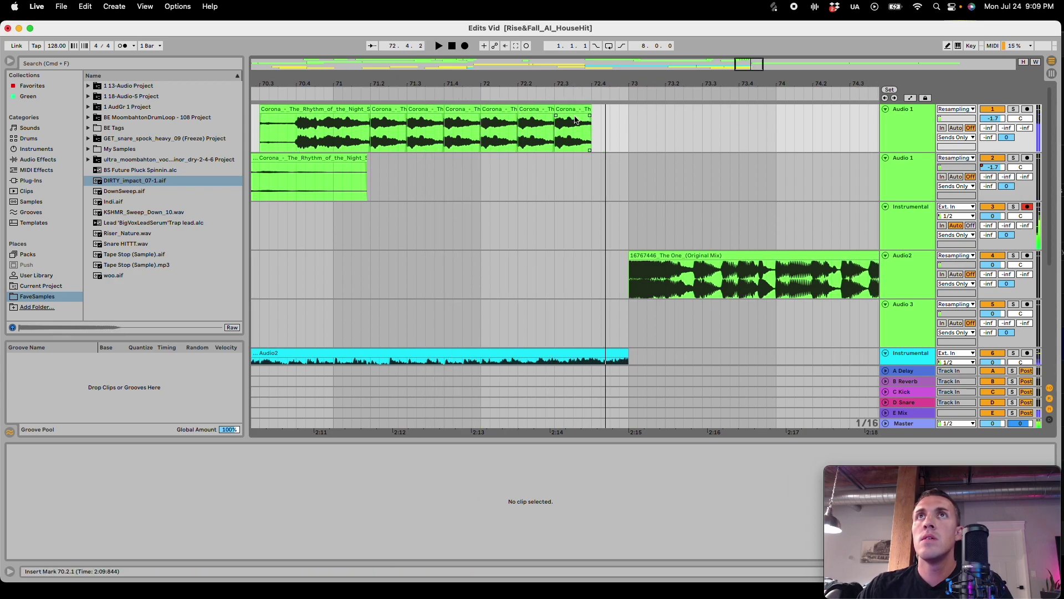
click(577, 121)
key(super+d)
click(470, 194)
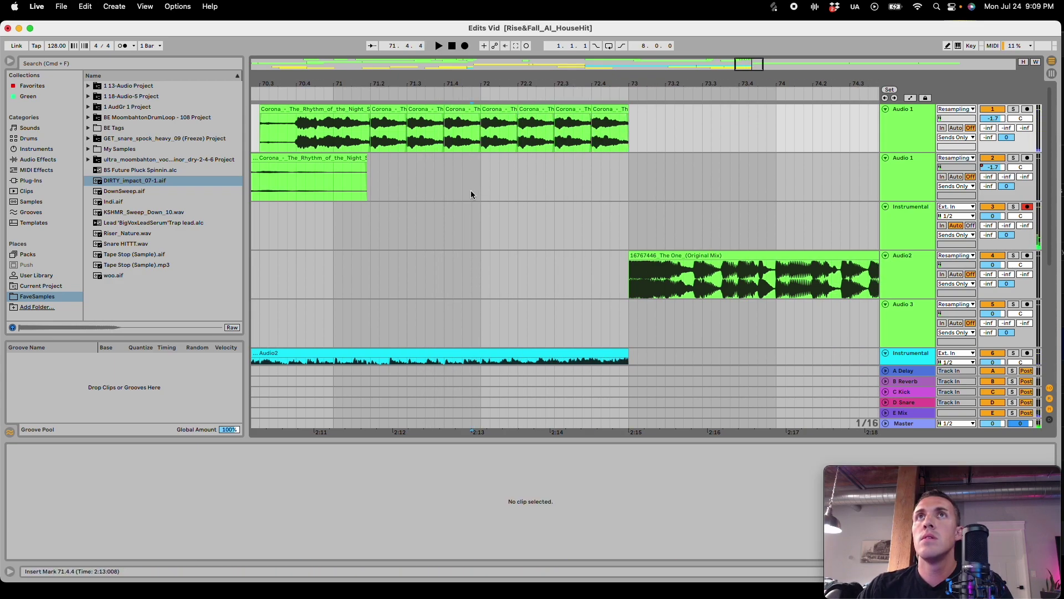
key(space)
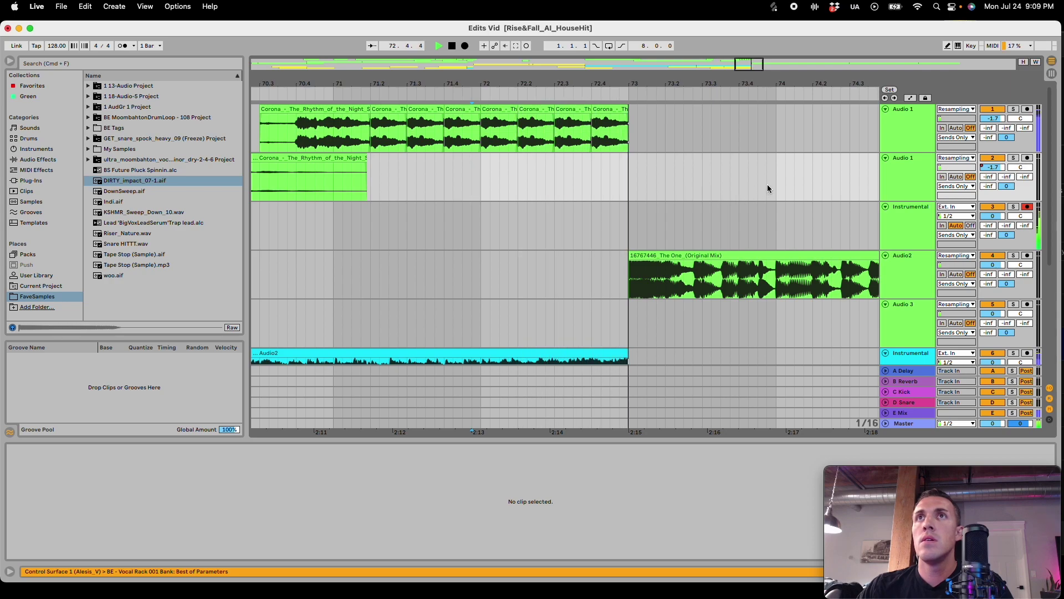
Step: Set the gain of the Audio2 clip spanning bars 65–73 on the lower Instrumental track to 6 dB
drag(747, 64, 748, 46)
scroll(498, 273, down, 5)
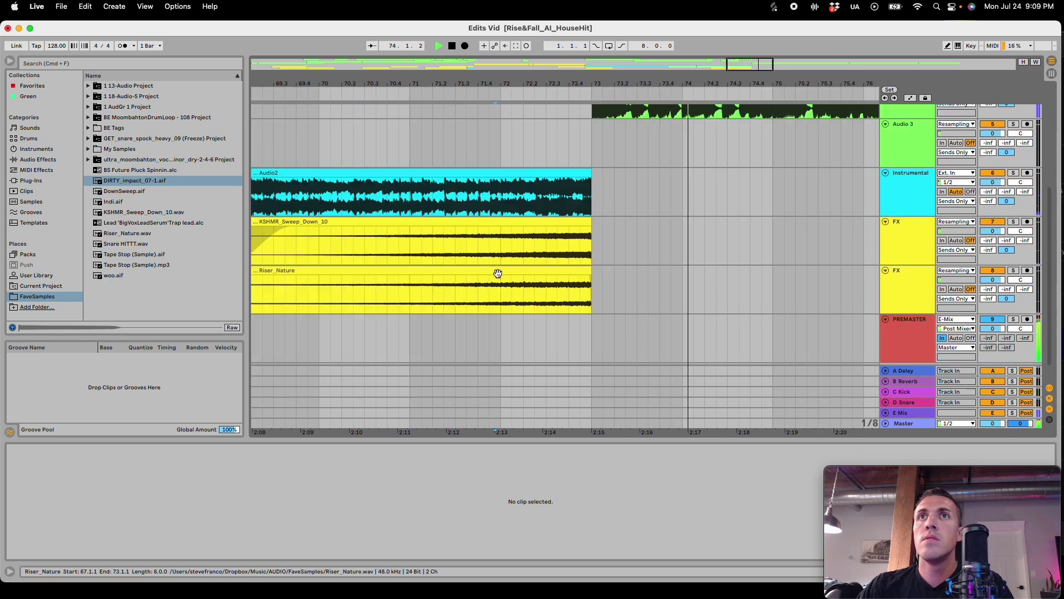
scroll(497, 273, up, 4)
key(space)
click(914, 278)
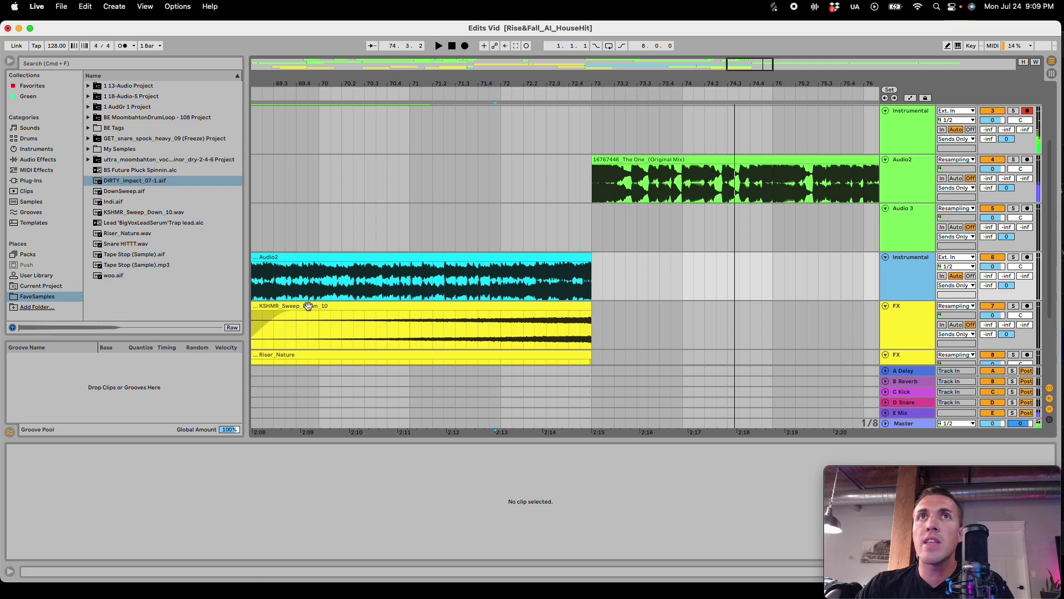
click(411, 273)
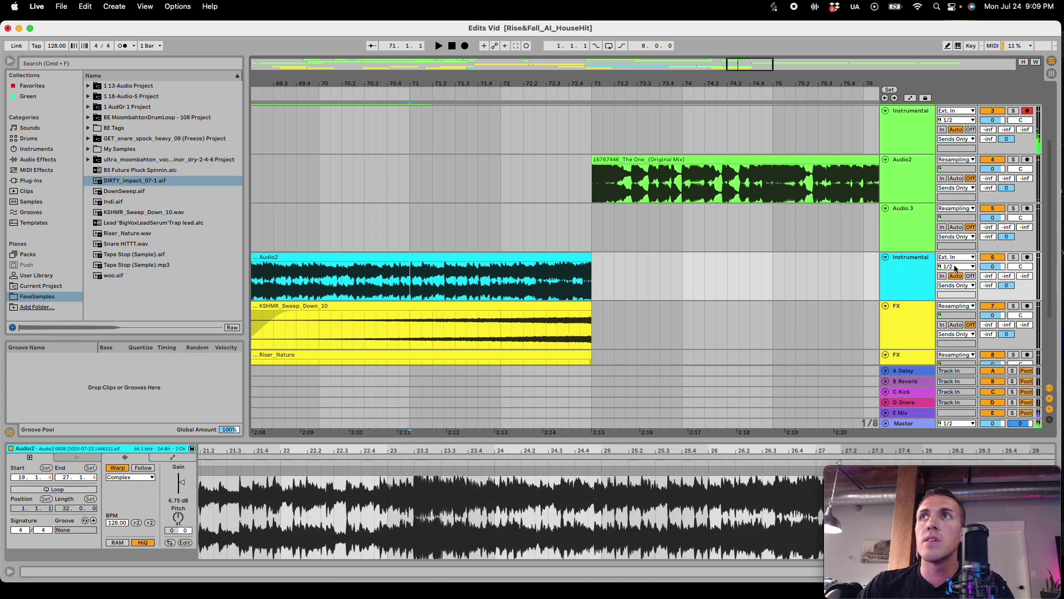
click(460, 258)
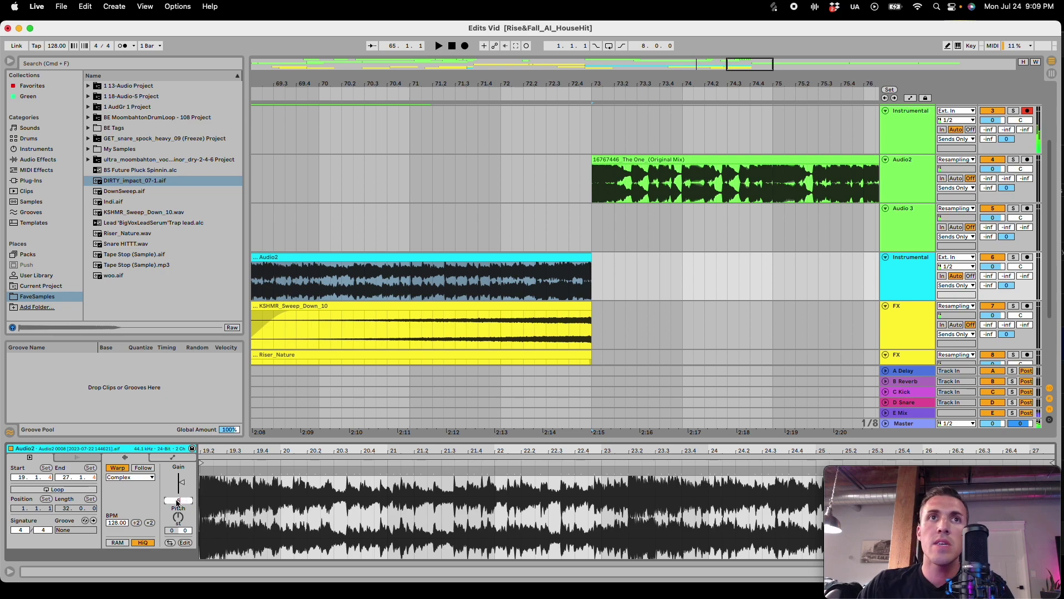
key(Return)
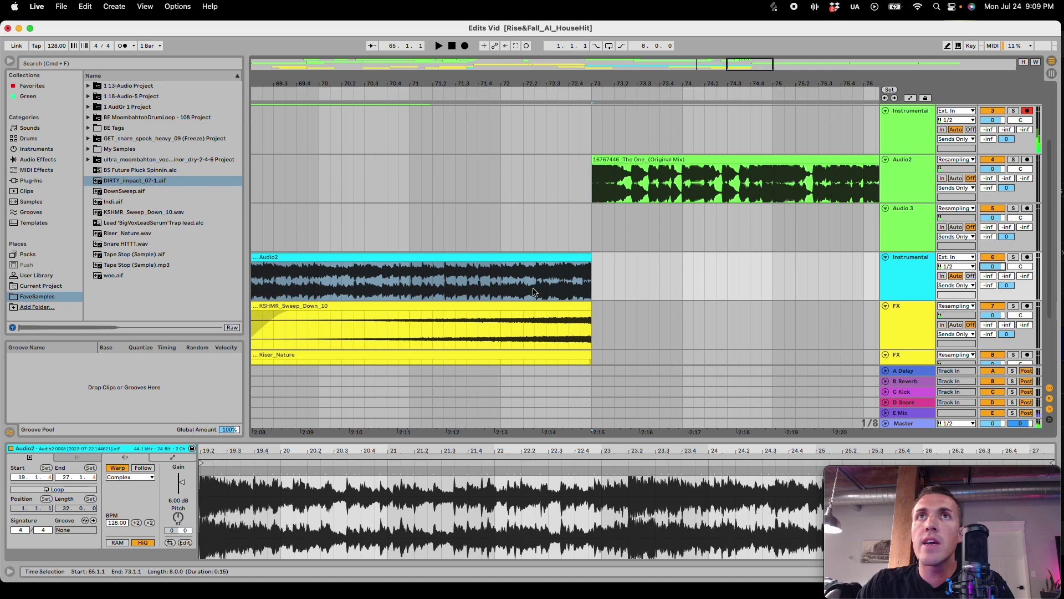
Step: Add Track Volume automation points at bars 71 and 73 on the lower Instrumental track, set bar 73 to -1 dB, and play
key(a)
click(411, 268)
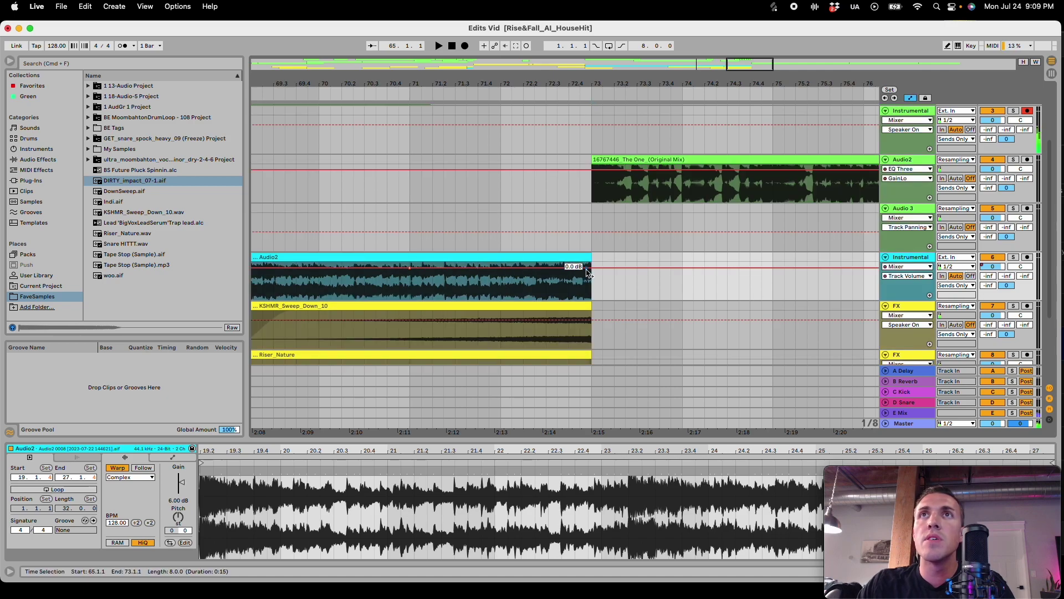
right_click(591, 270)
click(596, 279)
text(-1)
key(Return)
click(354, 286)
key(space)
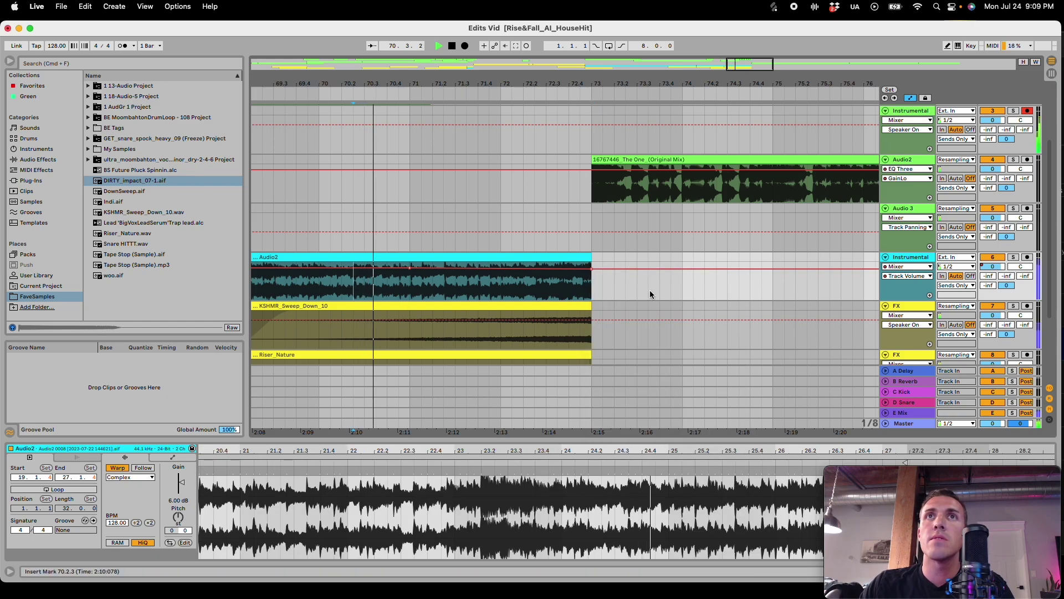
Step: Raise the gain of the seven repeated vocal slices between 71.2 and bar 73 on the first Audio 1 track to 2.69 dB
scroll(628, 291, up, 3)
click(448, 109)
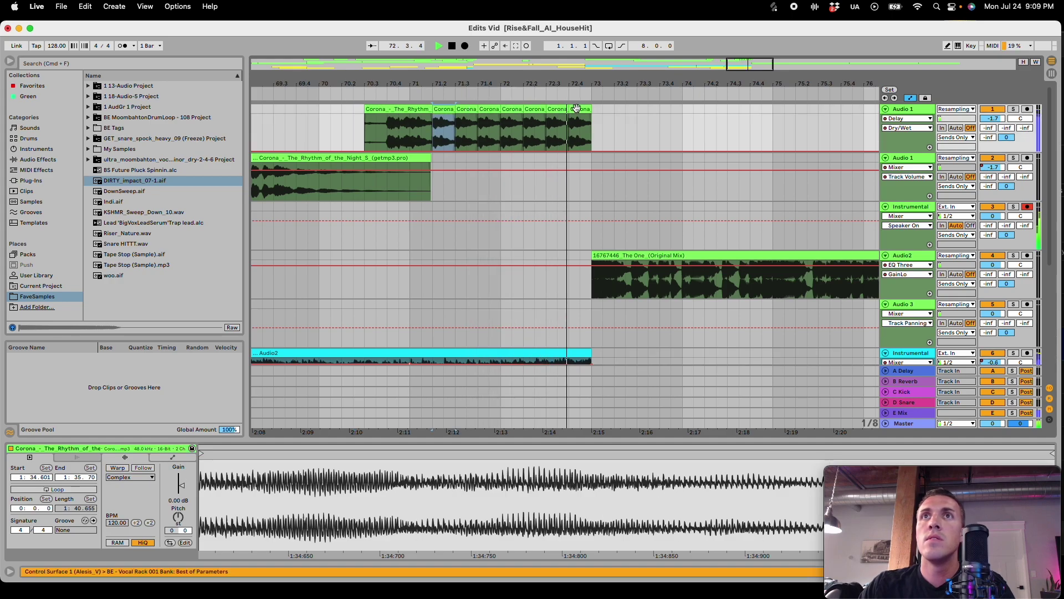
scroll(584, 109, down, 3)
scroll(607, 260, up, 3)
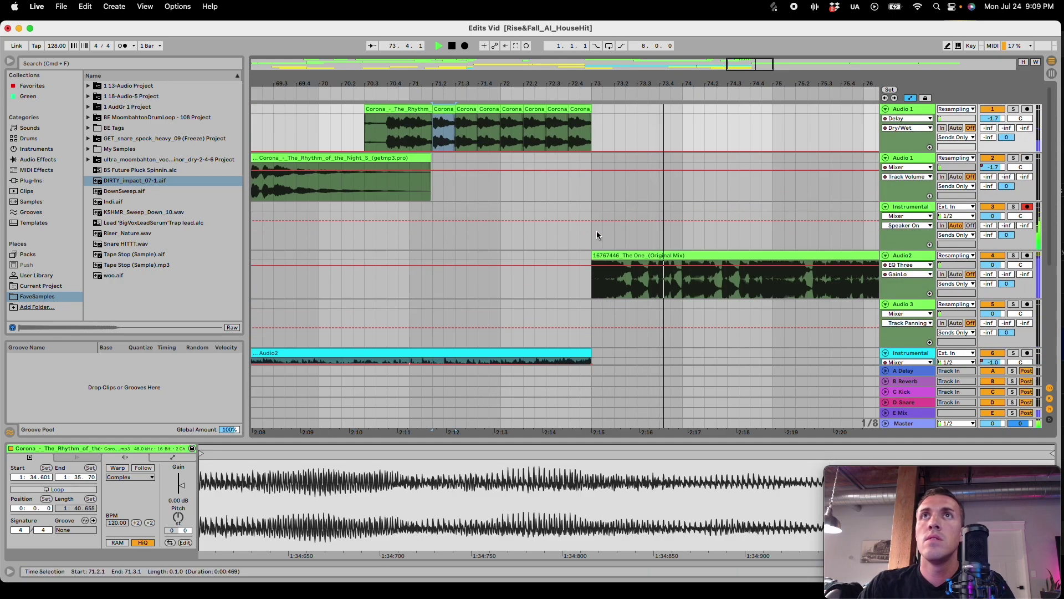
shift+click(580, 108)
key(space)
drag(179, 484, 178, 466)
scroll(510, 337, down, 1)
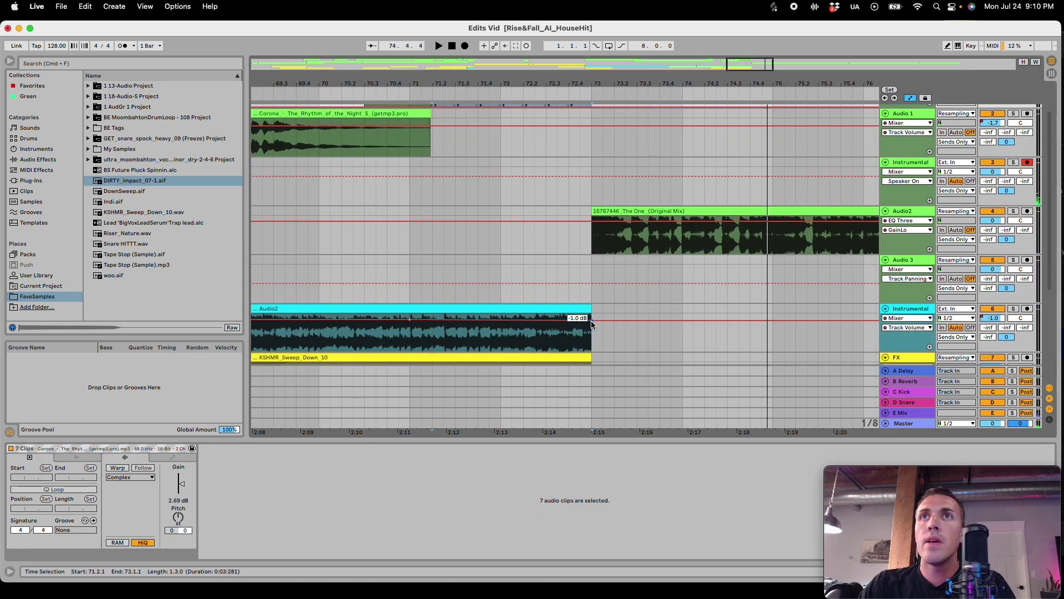
right_click(592, 325)
key(Escape)
text(2.5)
key(Return)
key(super+z)
Step: Set the lower Instrumental track's volume automation point at bar 73 to -2.5 dB and play from bar 69
right_click(592, 321)
click(594, 326)
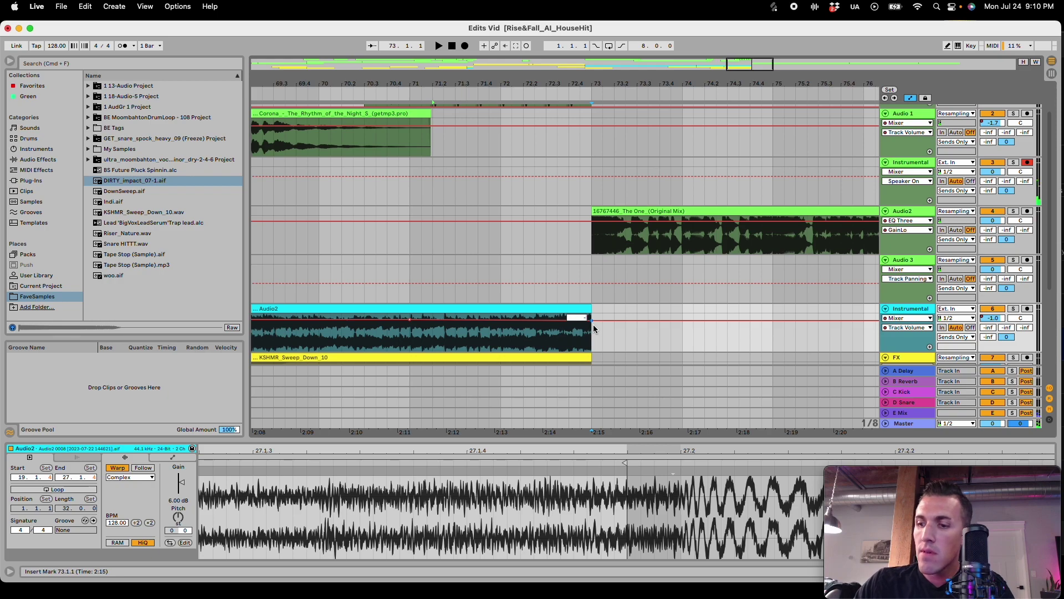
drag(593, 325, 593, 327)
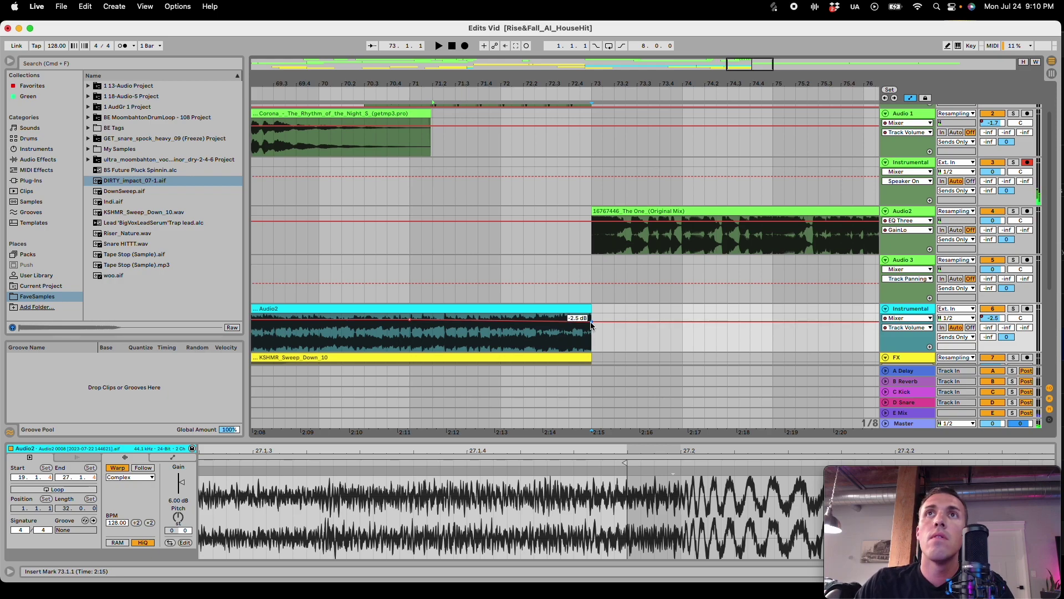
click(273, 349)
key(space)
Step: Move the KSHMR_Sweep_Down_10 and Riser_Nature clips on both FX tracks one bar earlier so they end at bar 72
scroll(610, 261, down, 5)
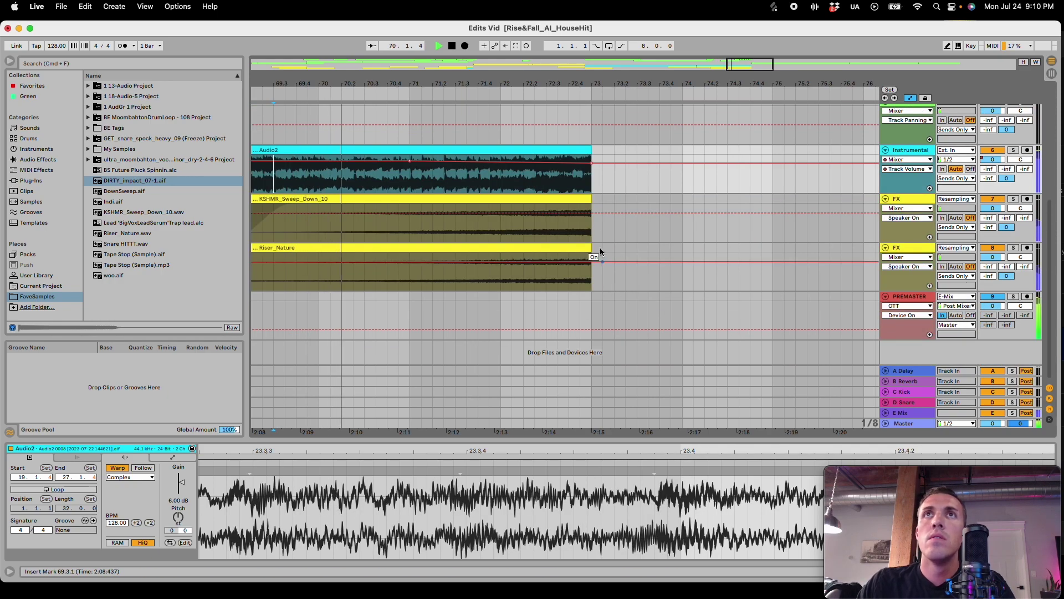
click(551, 199)
shift+click(559, 249)
drag(559, 248, 469, 249)
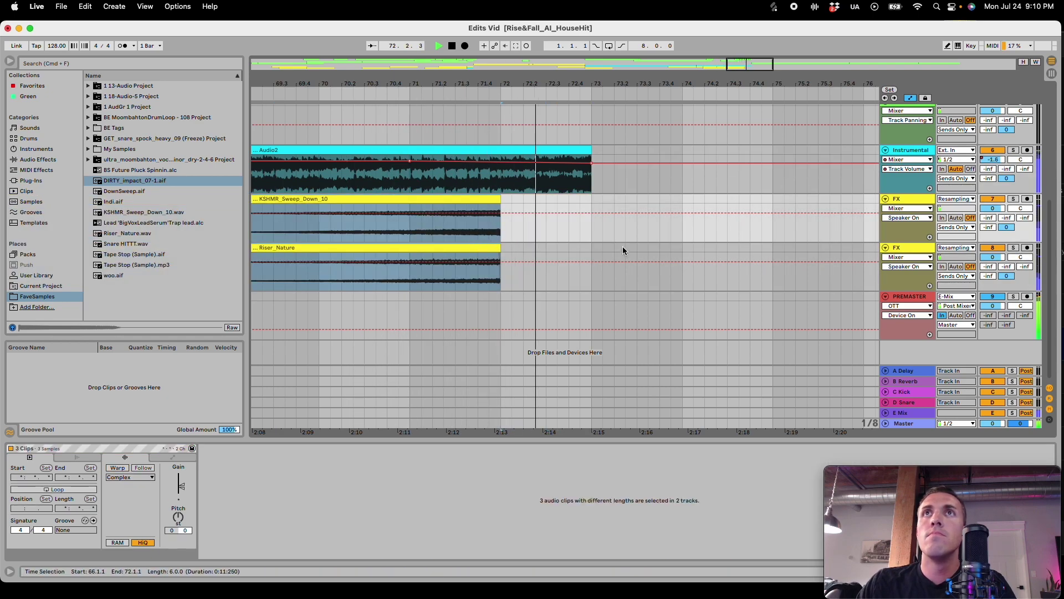
Step: Trim the end of the Audio2 clip on the lower Instrumental track to bar 72 and play the transition from bar 70
drag(682, 84, 682, 78)
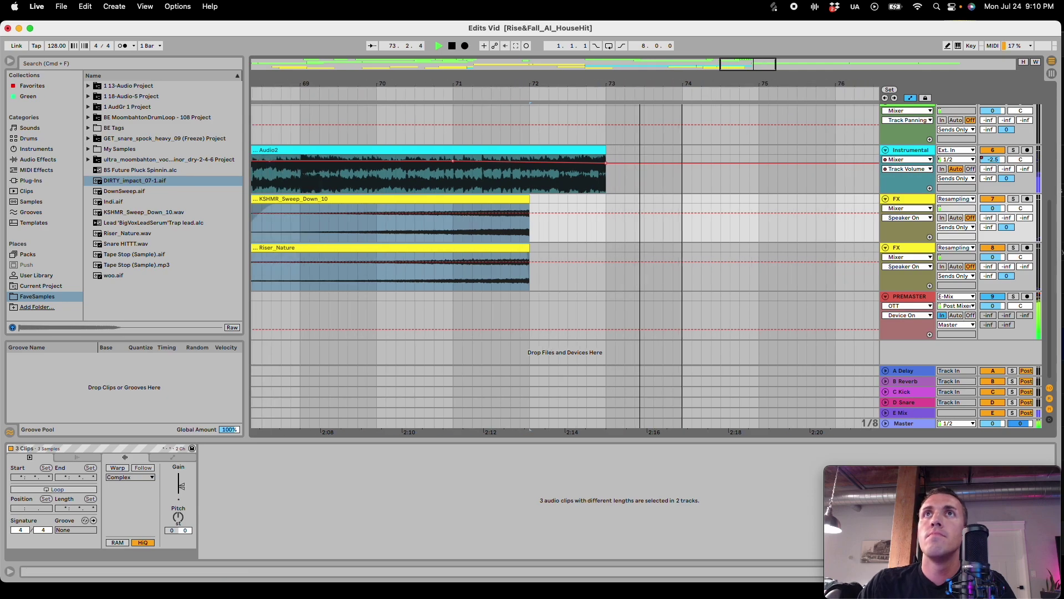
scroll(687, 268, down, 2)
scroll(727, 268, up, 4)
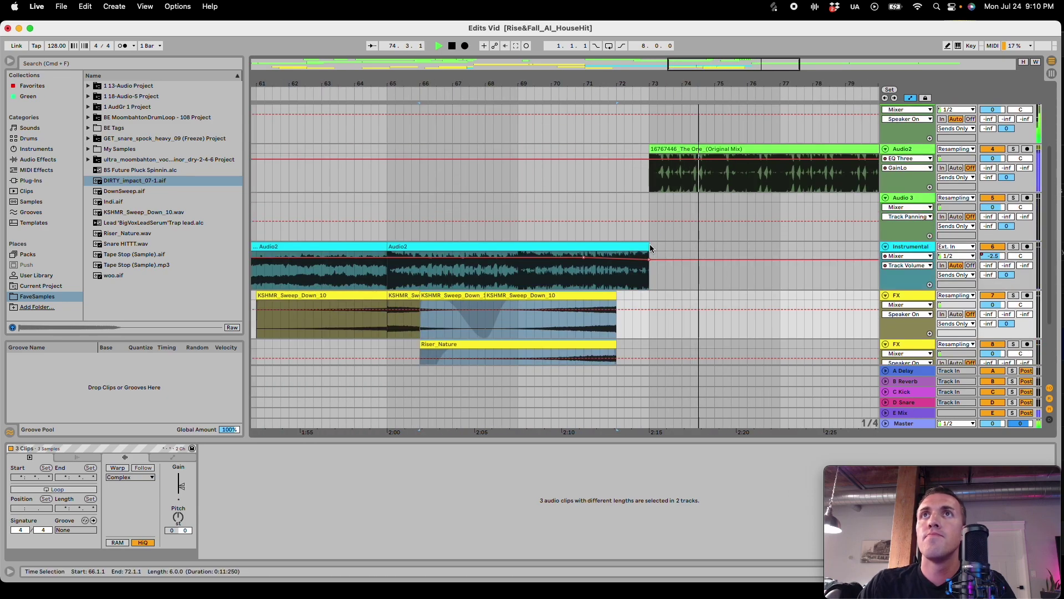
key(a)
drag(648, 247, 617, 247)
click(551, 274)
key(space)
key(space)
scroll(740, 271, down, 2)
scroll(730, 321, up, 4)
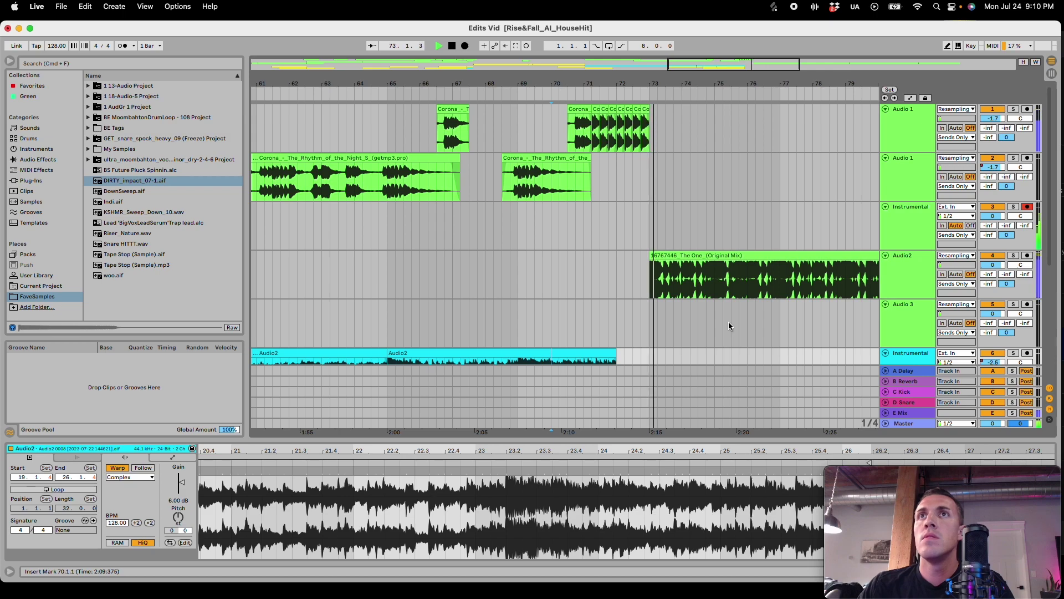
Step: Duplicate the last bar of the KSHMR_Sweep_Down_10 clip on the first FX track into bars 72–73
scroll(729, 324, down, 5)
key(space)
drag(581, 245, 614, 245)
key(super+d)
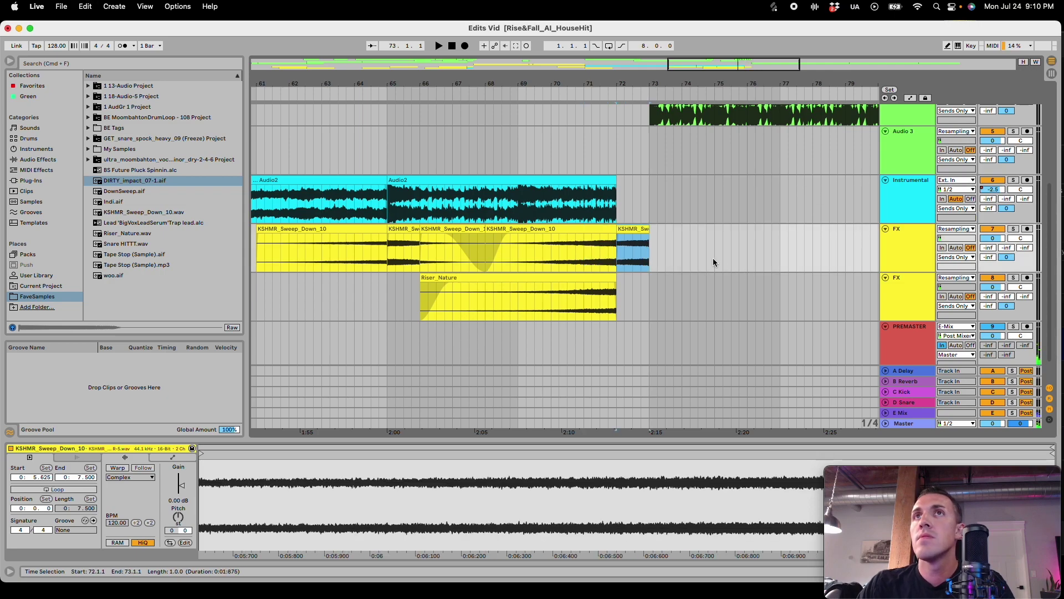
Step: Add a fade-in to the KSHMR_Sweep_Down_10 clip at bar 72, set its gain to 1.38 dB, and play it
click(620, 242)
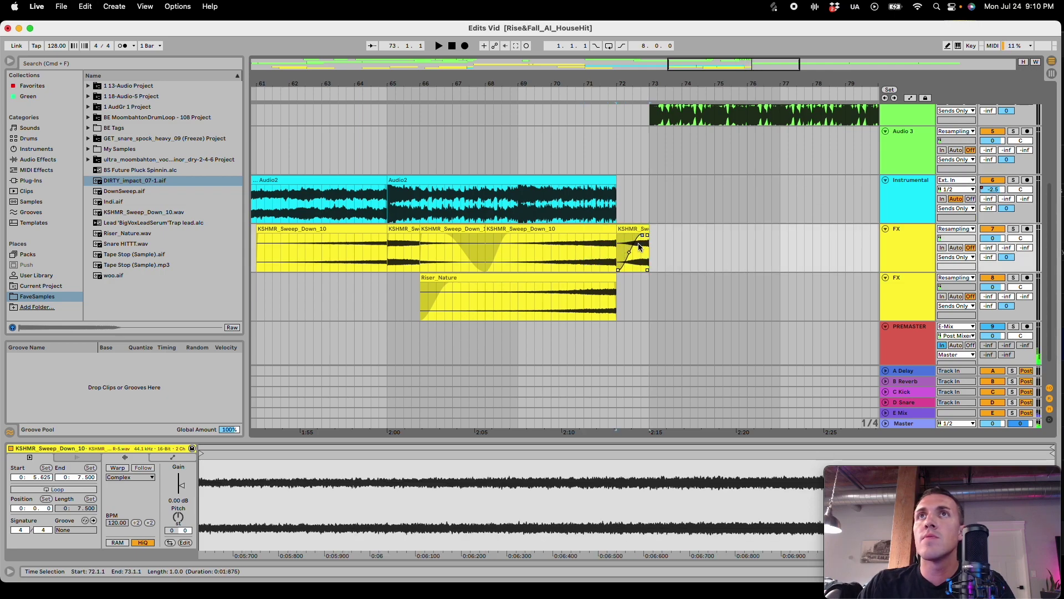
click(632, 261)
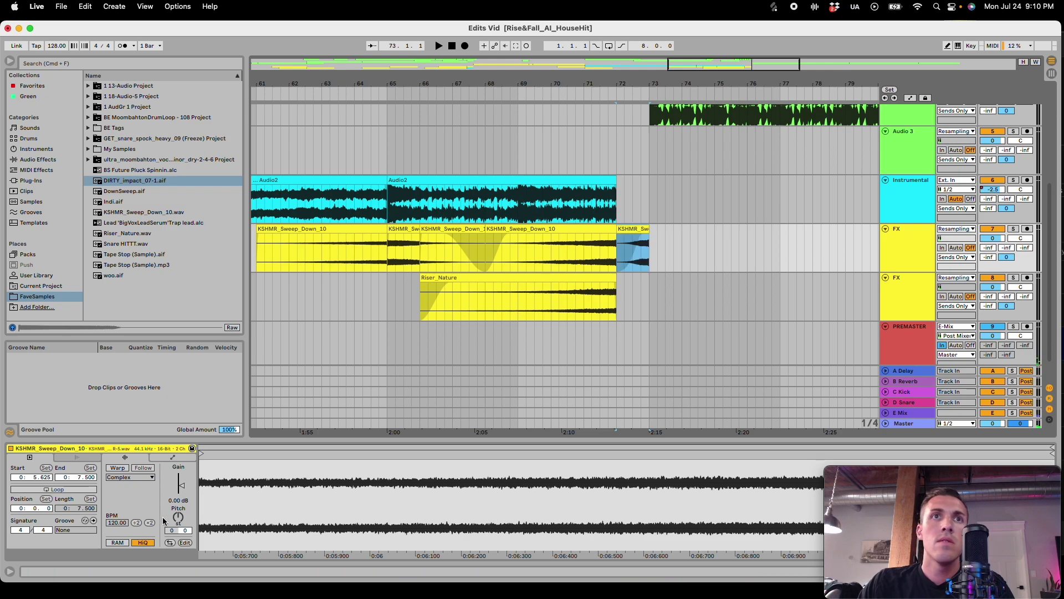
drag(183, 488, 183, 486)
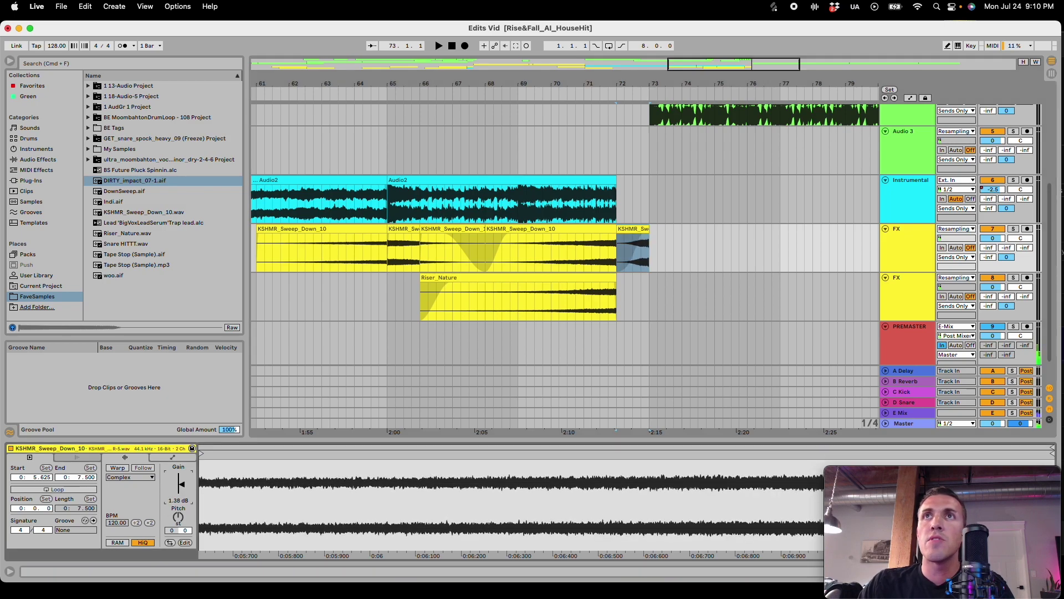
click(547, 257)
key(space)
Step: Raise the gain of the KSHMR_Sweep_Down_10 clip at bars 68–72 to 1.81 dB
click(602, 229)
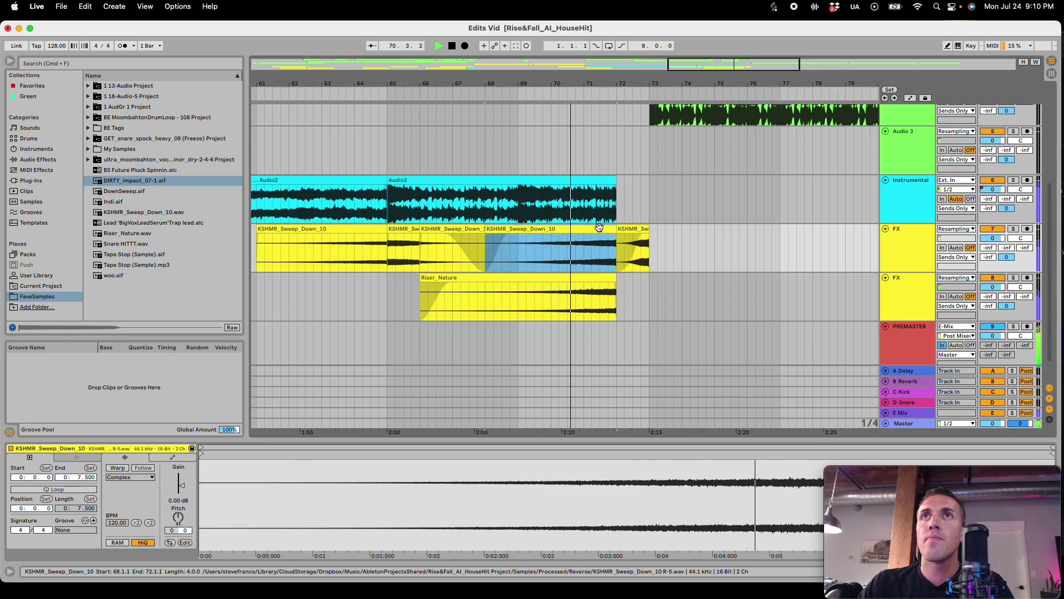
drag(185, 500, 184, 486)
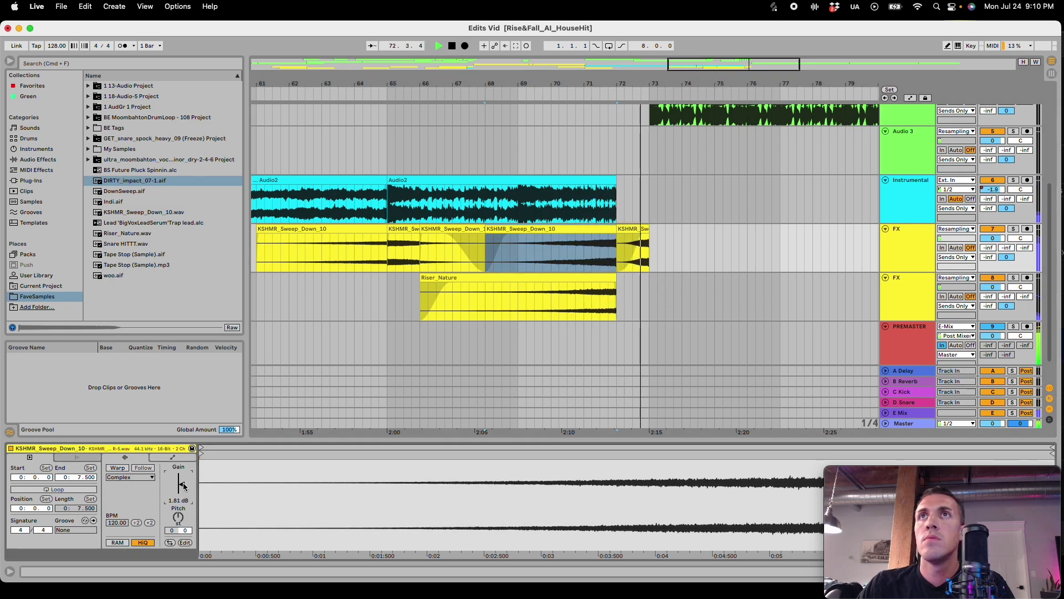
Step: Solo the first Audio 1 track and play its repeated vocal slices from bar 71 to bar 73
scroll(833, 307, up, 5)
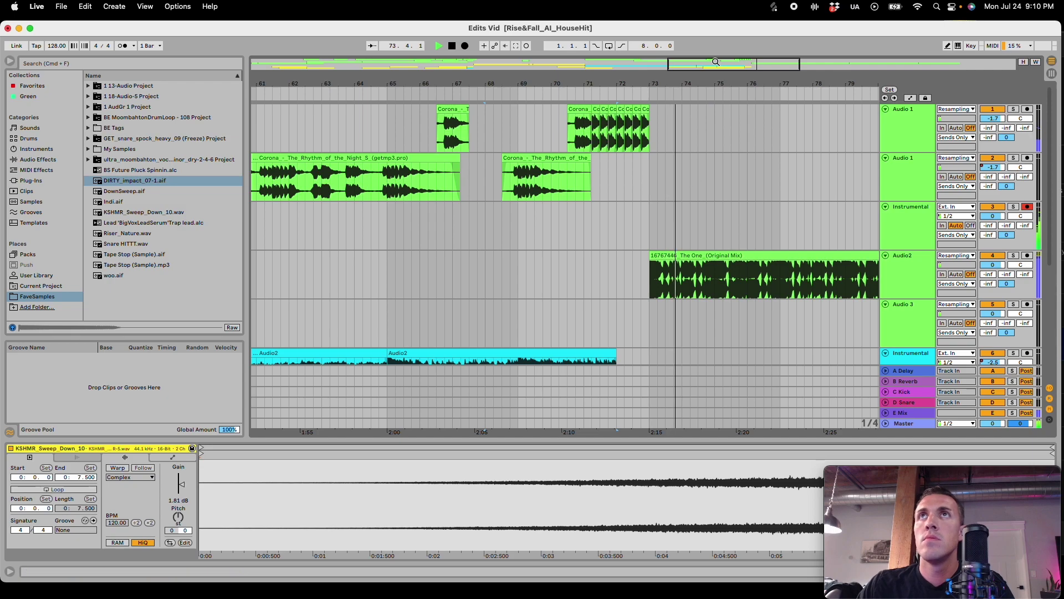
scroll(567, 216, up, 5)
click(485, 139)
drag(485, 138, 498, 142)
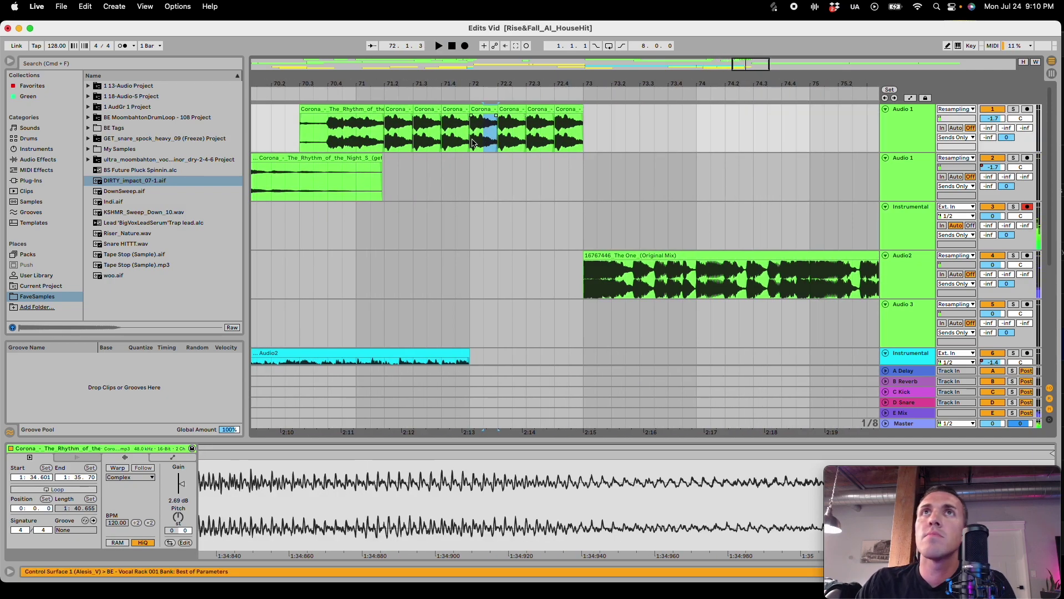
click(359, 144)
key(space)
click(1002, 110)
click(1012, 110)
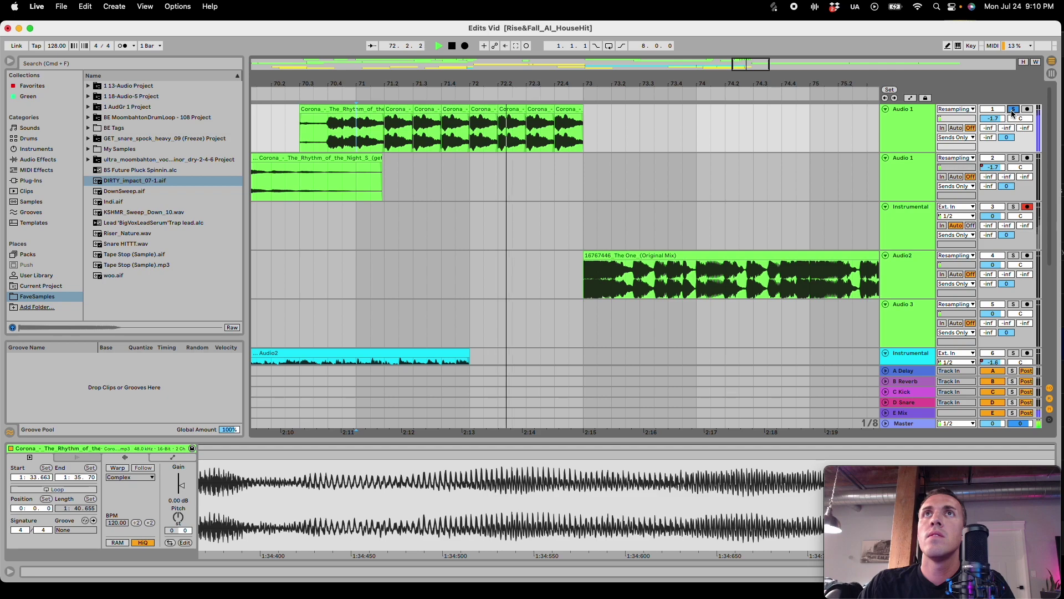
key(space)
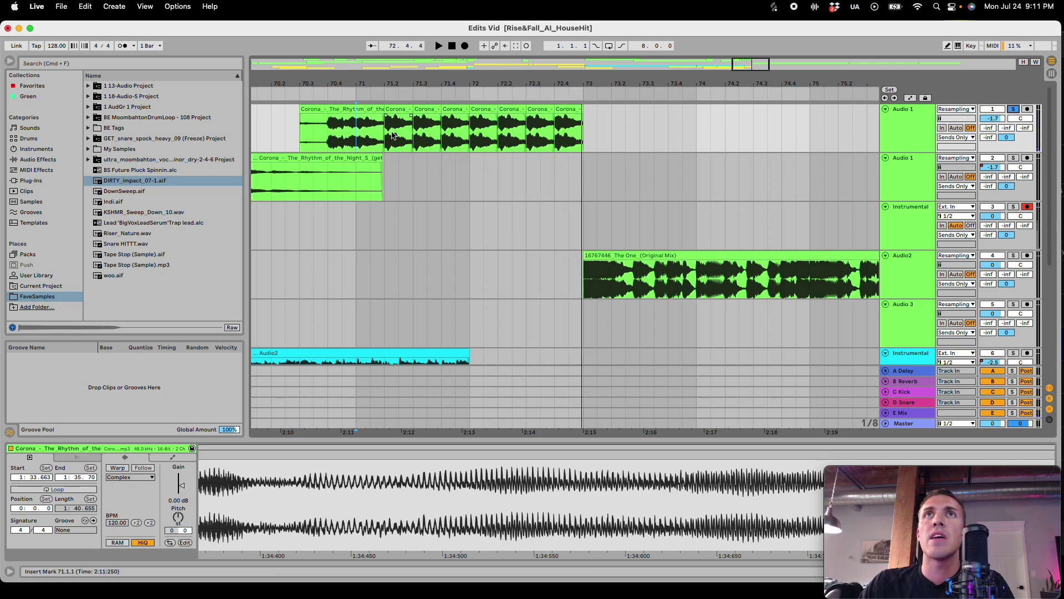
Step: Delete the second half of each of the last four vocal slices between bars 72 and 73 on the first Audio 1 track
drag(486, 134, 586, 133)
key(Delete)
key(Delete)
key(Delete)
click(576, 128)
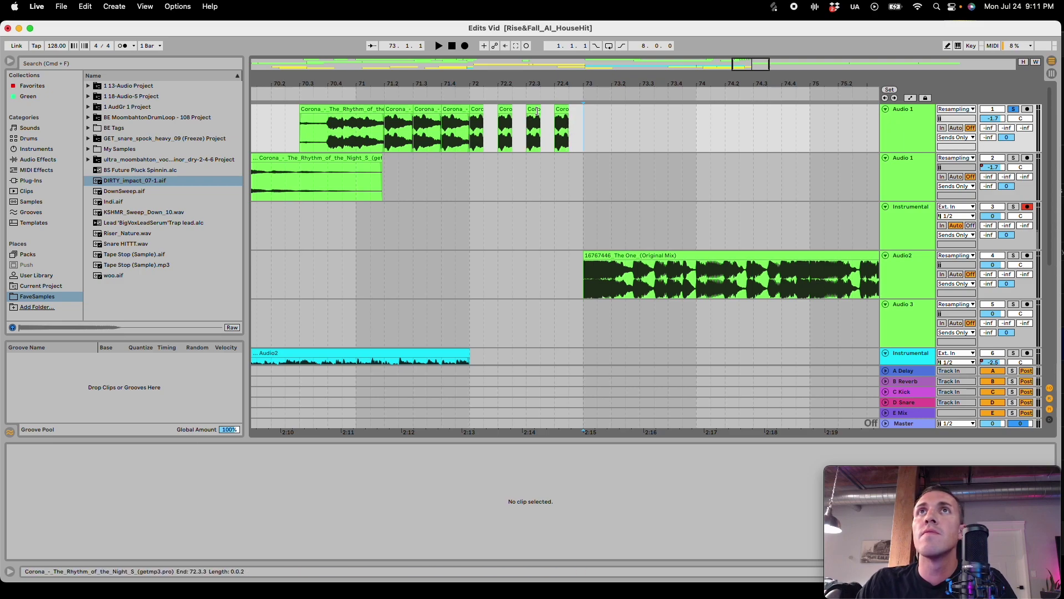
Step: Slightly extend the ends of the shortened vocal slices in bar 72 and play them from bar 70
click(532, 111)
drag(512, 111, 491, 113)
click(306, 133)
key(space)
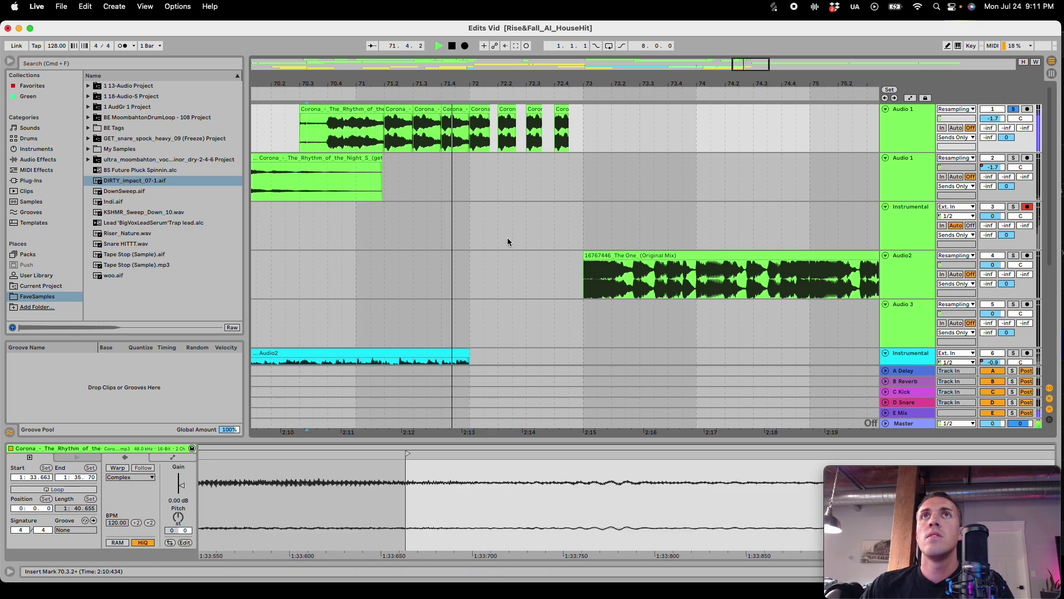
click(508, 119)
key(space)
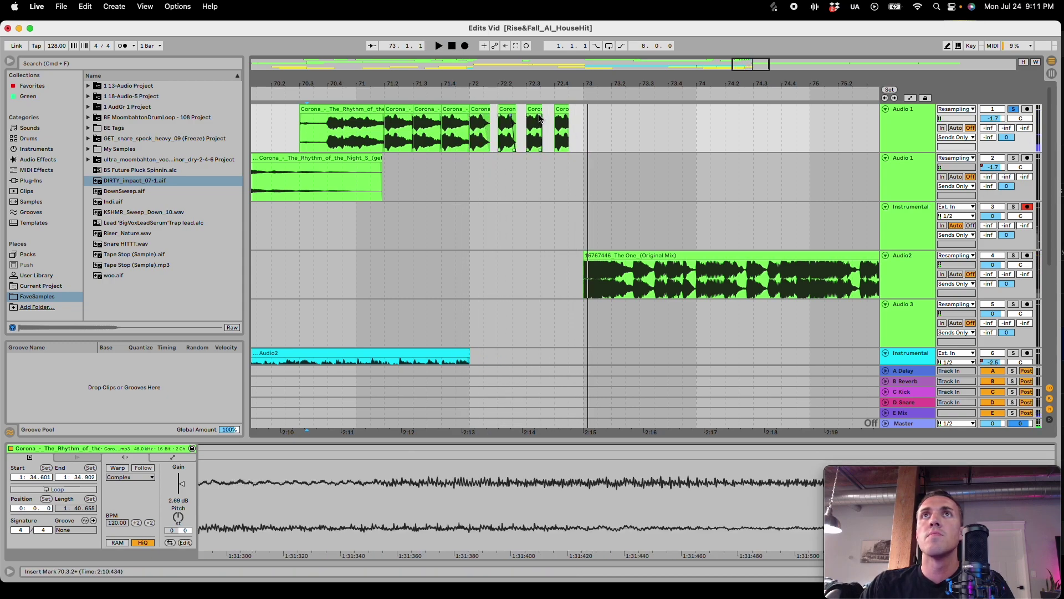
click(540, 118)
click(566, 118)
Step: Automate the first Audio 1 track's Delay Dry/Wet to about 31% from bar 72 to 74.4.3 and play the section
click(914, 135)
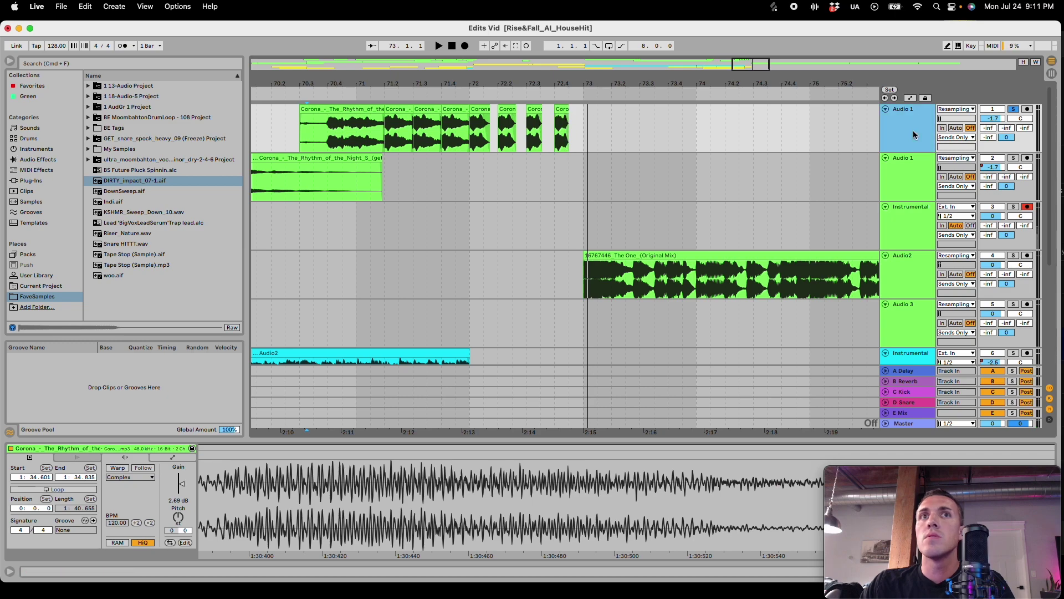
double_click(912, 137)
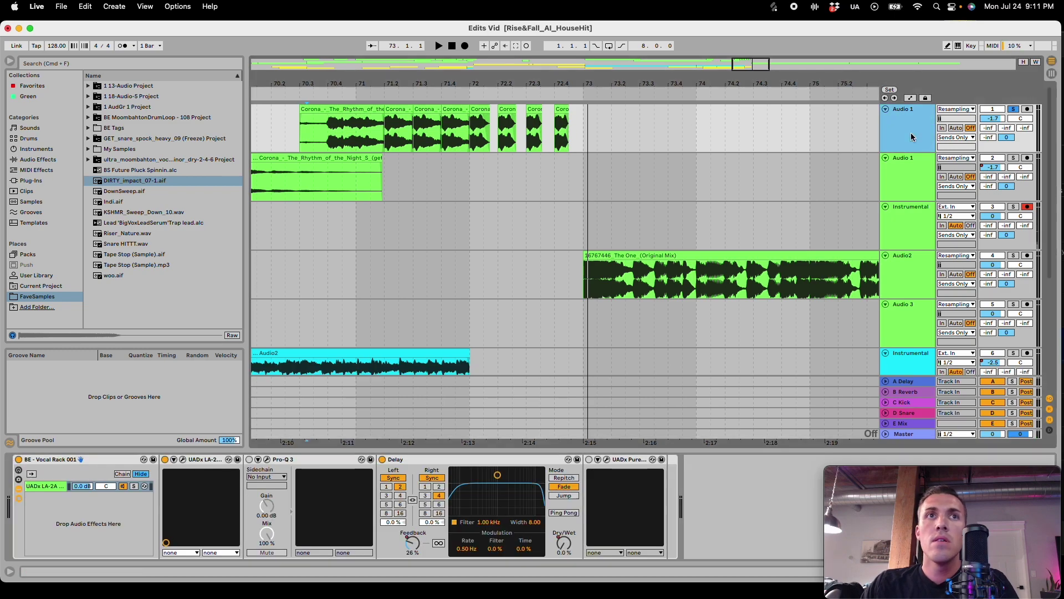
click(563, 544)
key(a)
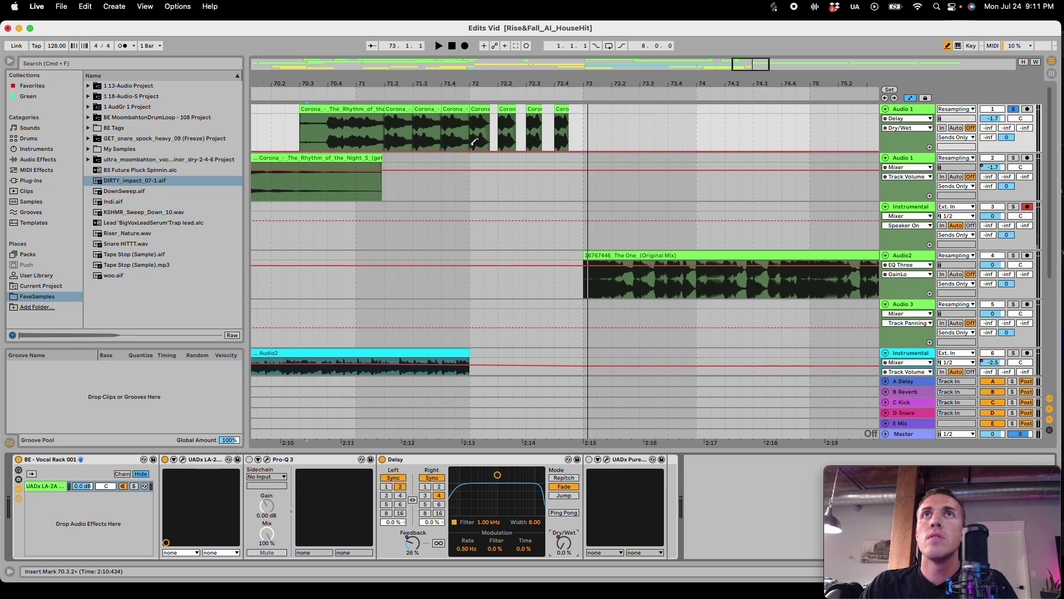
click(470, 148)
drag(470, 148, 794, 148)
drag(685, 145, 685, 135)
key(space)
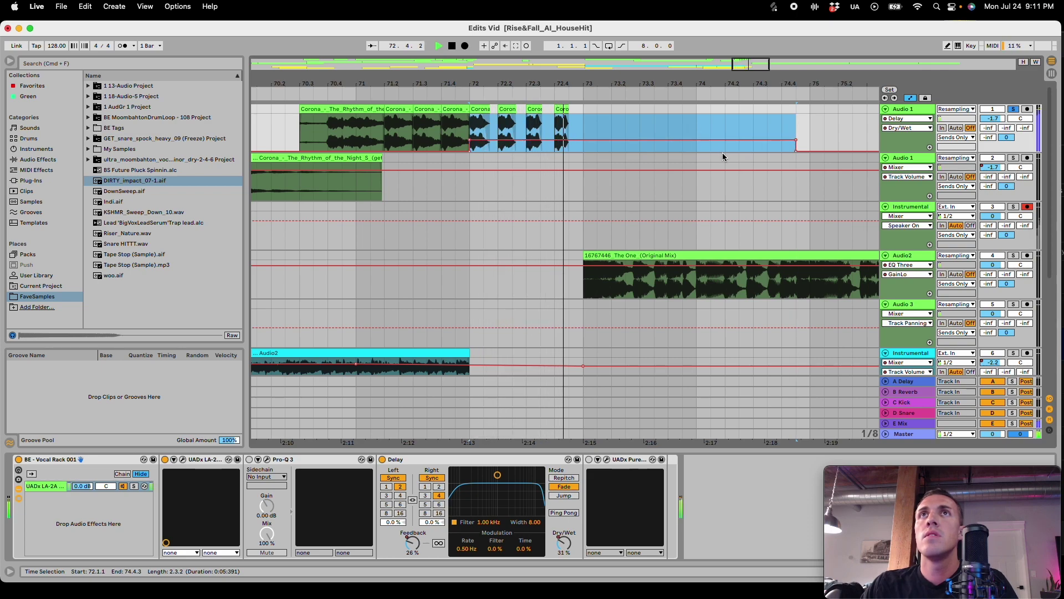
key(space)
key(space)
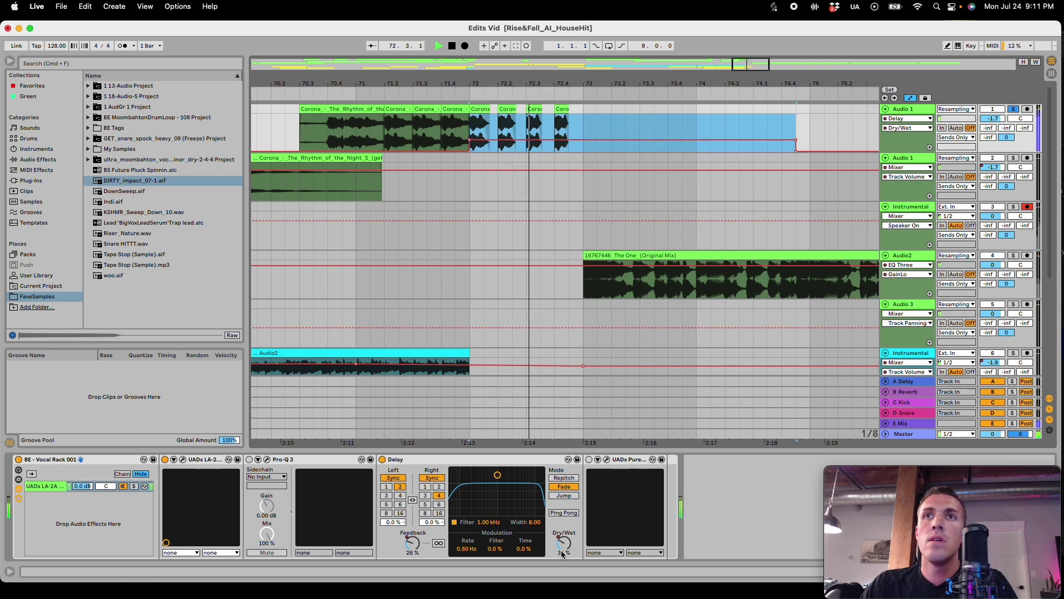
Step: Automate the first Audio 1 track's UADx Pure Plate reverb on from bar 72 to 74.4.3 and play the section
key(space)
drag(570, 144, 571, 146)
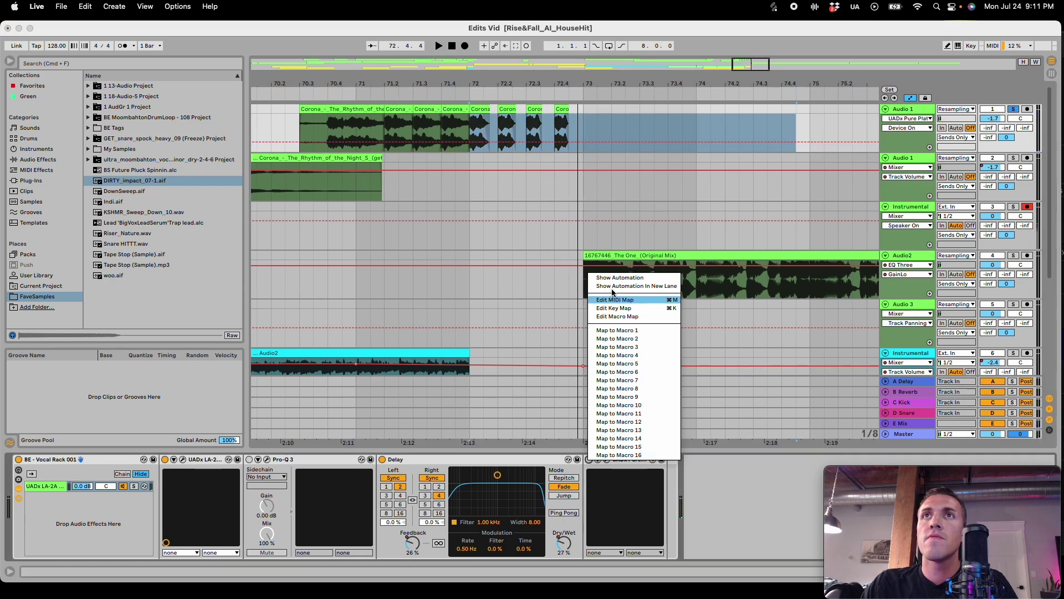
click(619, 278)
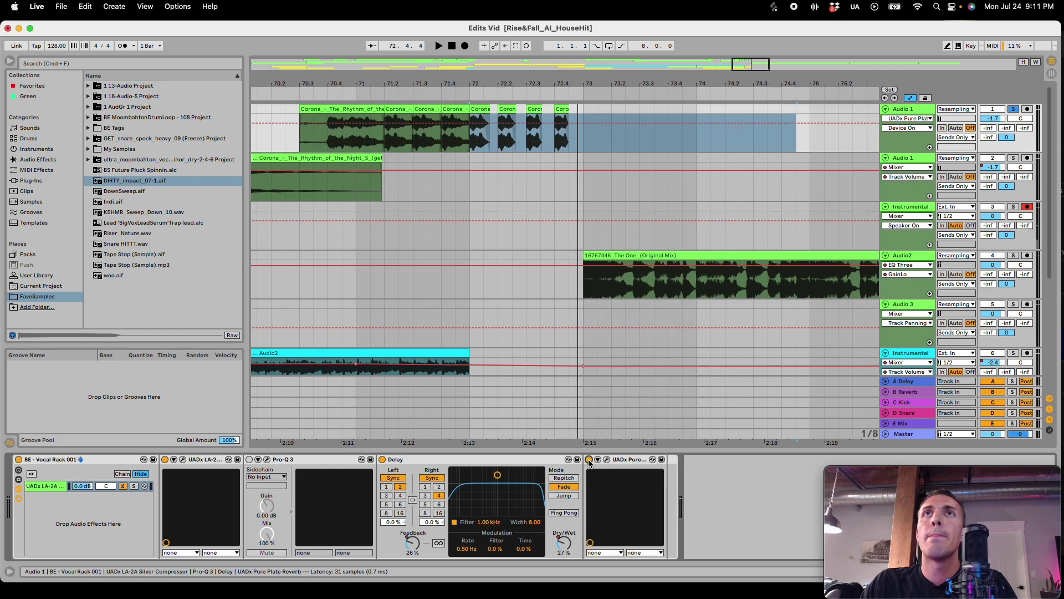
drag(496, 140, 497, 123)
key(space)
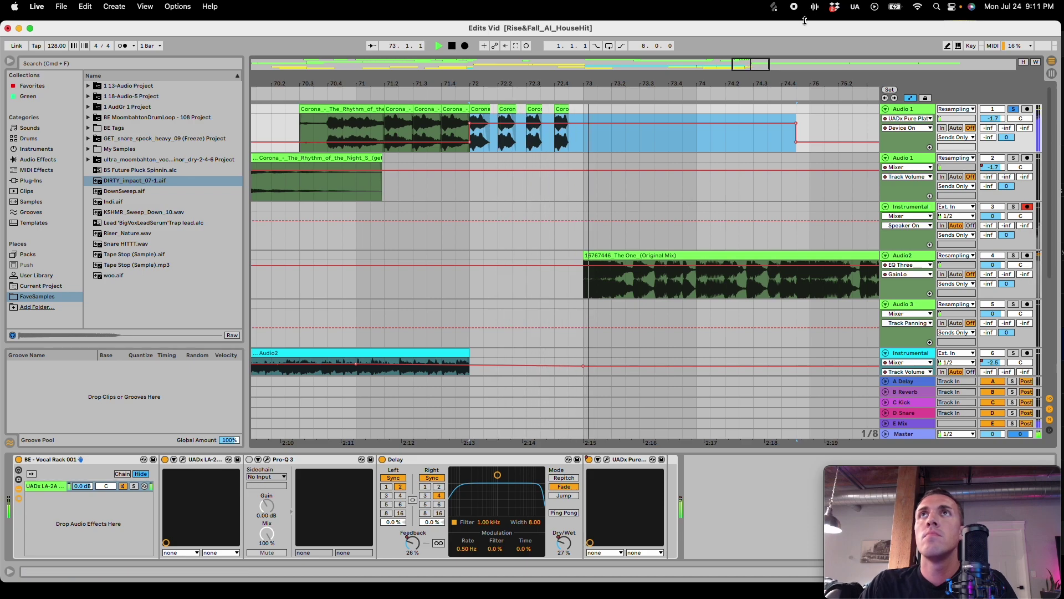
key(space)
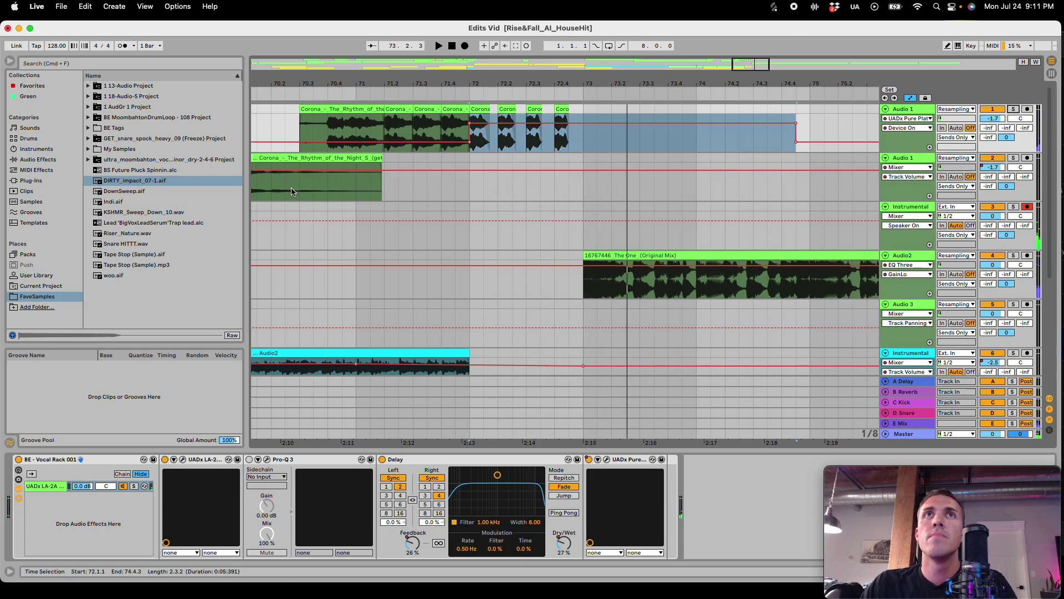
Step: Unsolo the first Audio 1 track and play the build into the drop from bar 69
click(294, 190)
drag(760, 62, 760, 33)
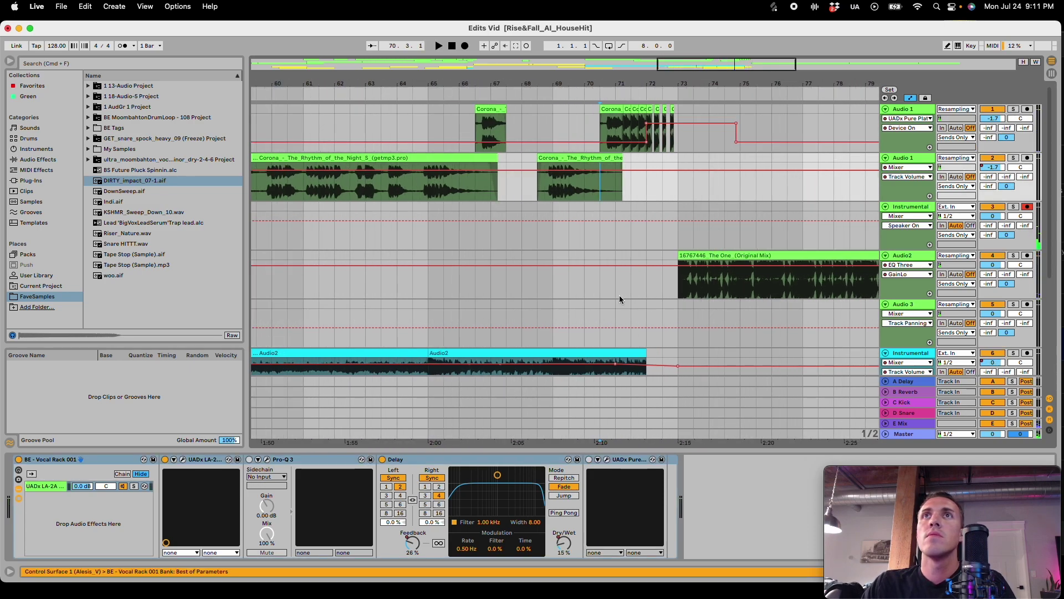
click(557, 241)
key(space)
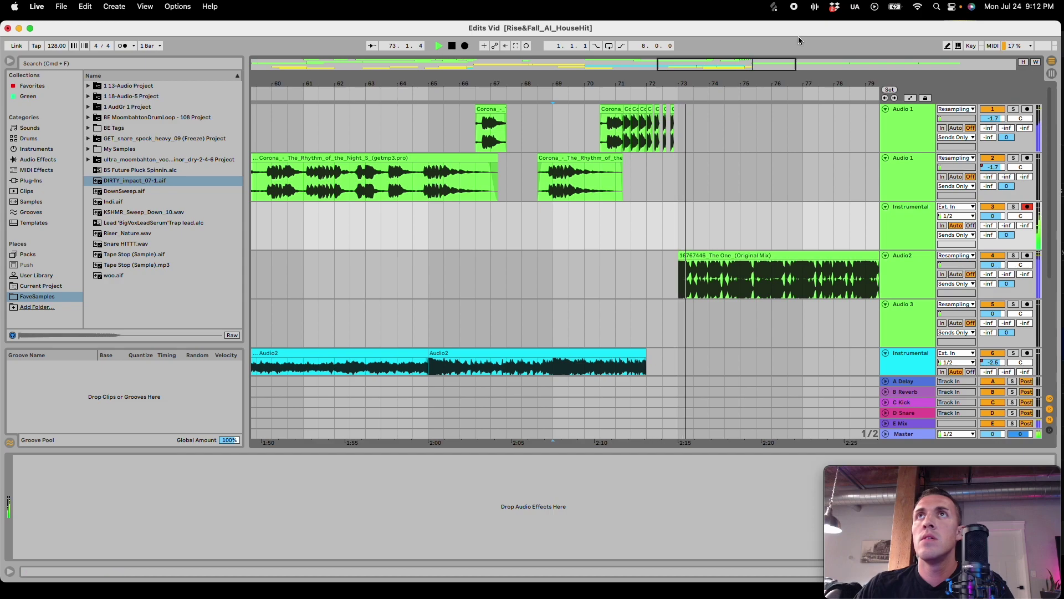
Step: Trim the extended vocal slices in bar 72 on the first Audio 1 track to eighth-note lengths and play from 71.3.4
drag(746, 64, 746, 111)
click(422, 190)
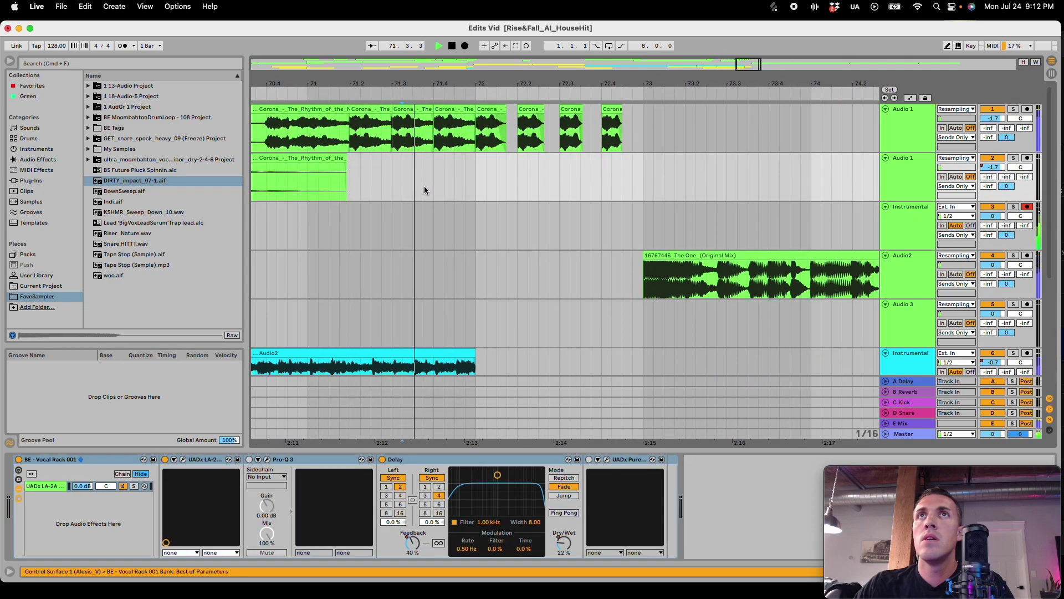
key(space)
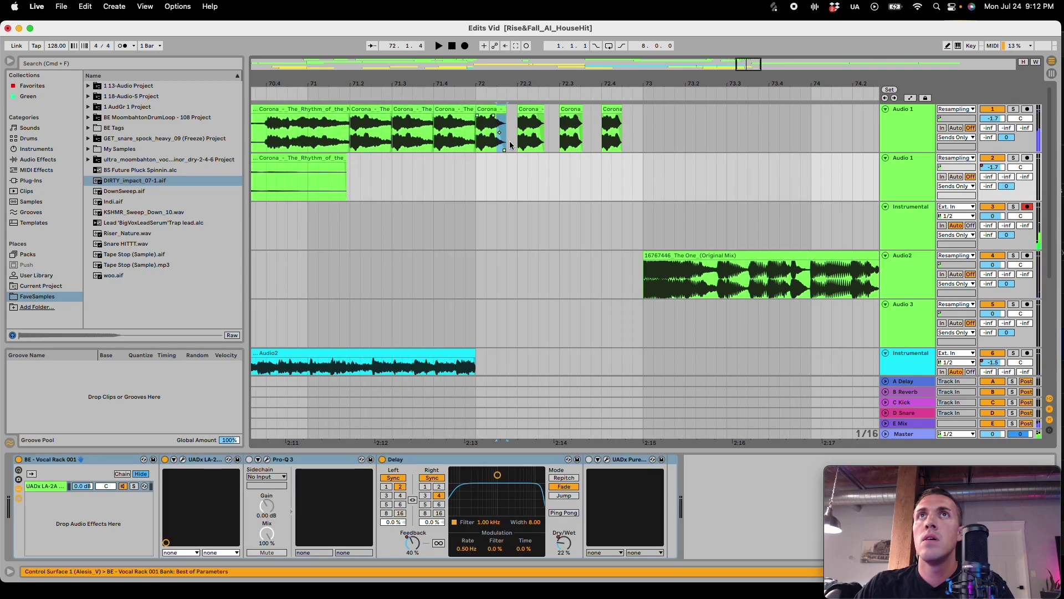
click(509, 145)
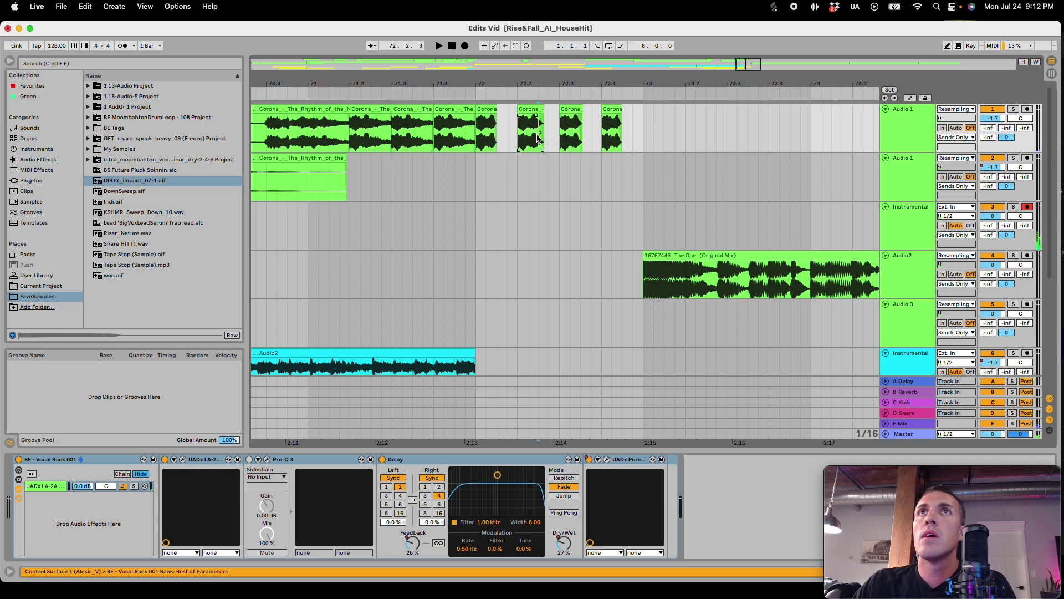
drag(582, 138, 589, 138)
click(619, 138)
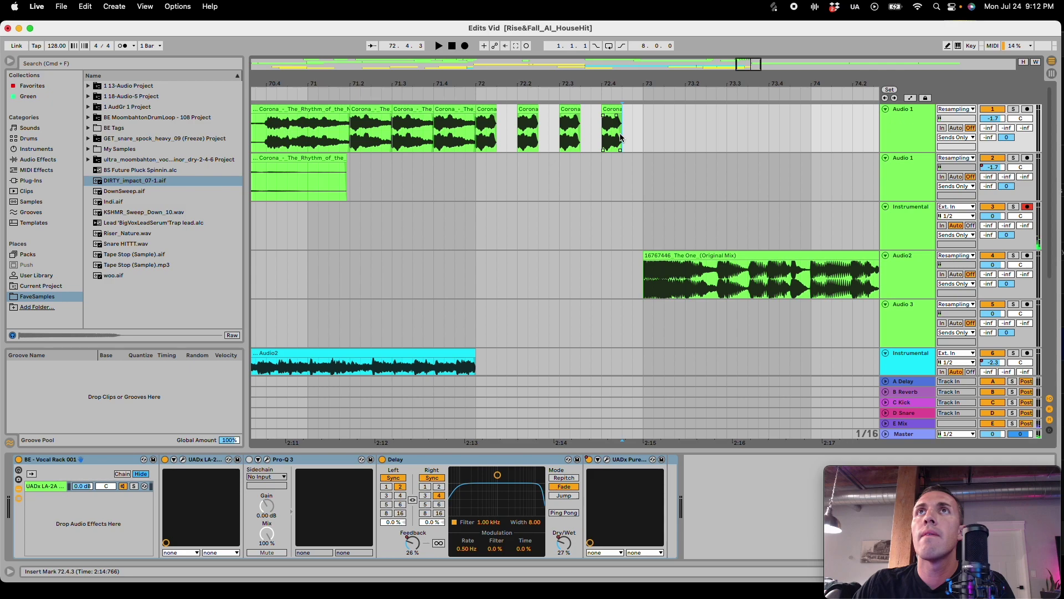
click(429, 135)
key(space)
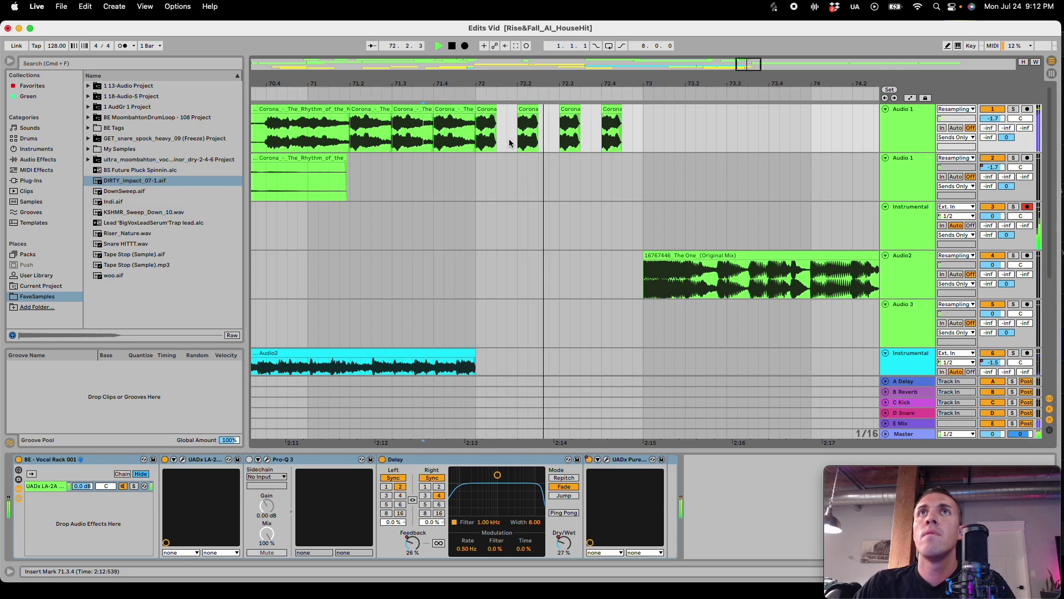
Step: Try shortening all four vocal slices in bar 72 to sixteenth notes, play from 71.2.1, and undo the cuts
click(486, 136)
click(349, 144)
key(space)
key(space)
key(space)
drag(482, 139, 579, 139)
click(347, 137)
key(space)
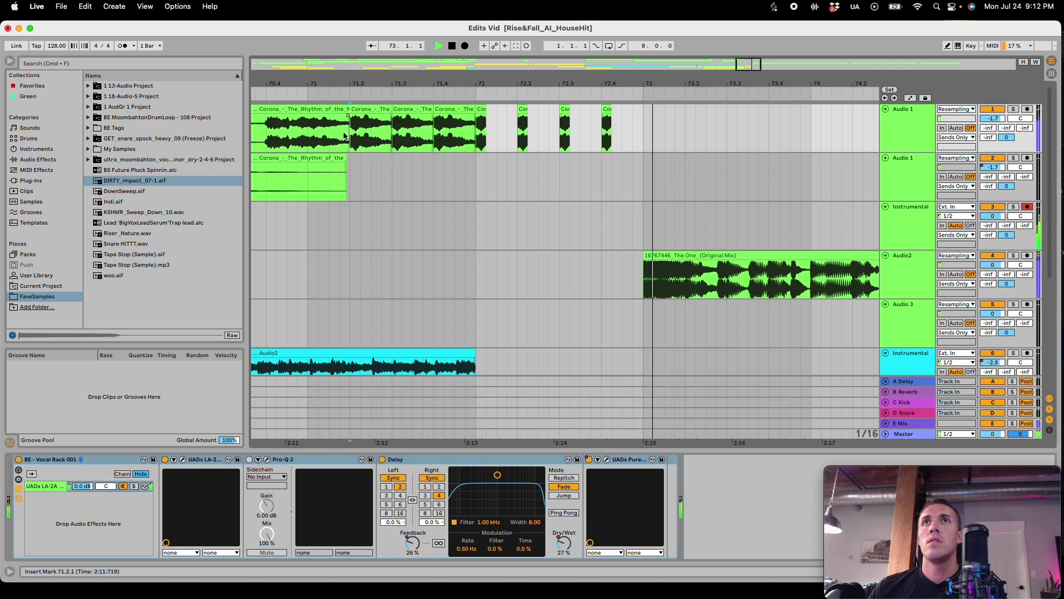
key(super+z)
key(super+z)
key(super+z)
key(super+z)
Step: Try shortening only the last two vocal slices in bar 72 to sixteenth notes, play from 70.4.3, and undo the cuts
drag(580, 140, 633, 145)
key(Delete)
click(282, 255)
key(space)
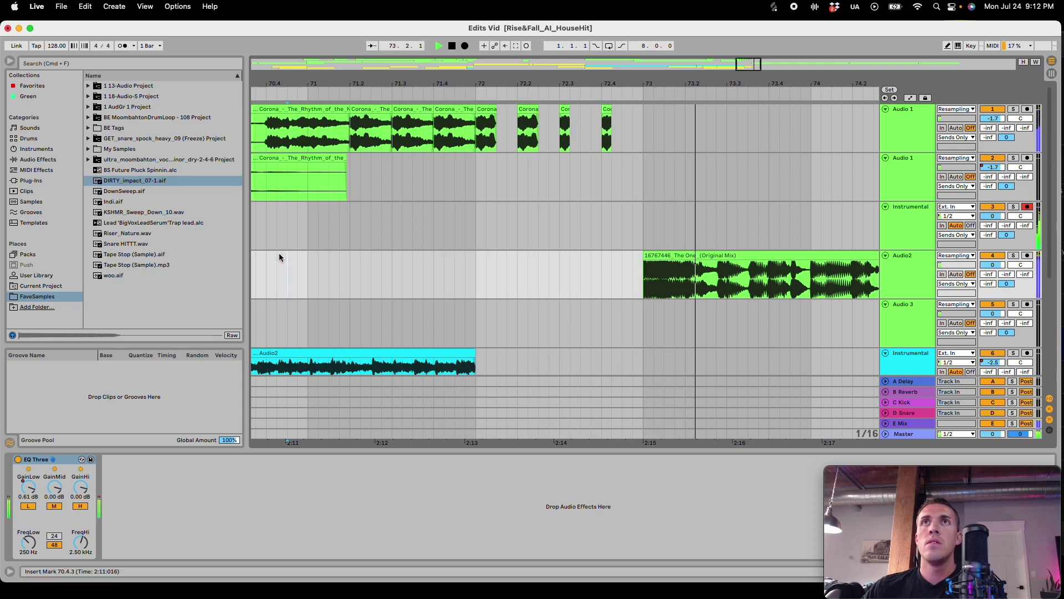
key(super+z)
key(super+z)
Step: Move the Instrumental track's volume automation ramp to start at bar 69 and end at bar 72, and play from 68.3.3
click(339, 224)
click(901, 127)
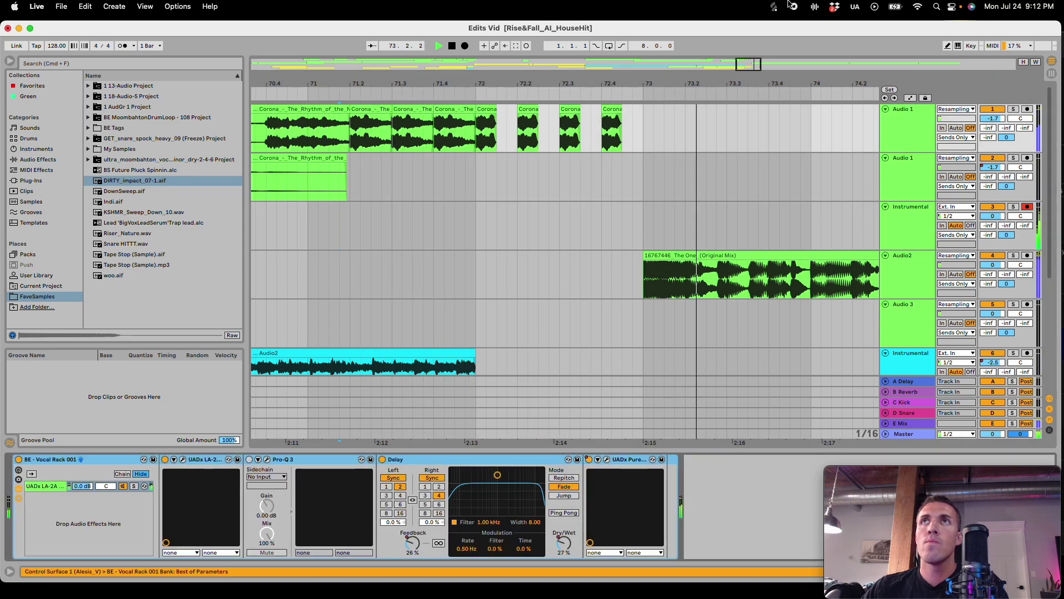
drag(503, 83, 503, 60)
scroll(566, 272, down, 5)
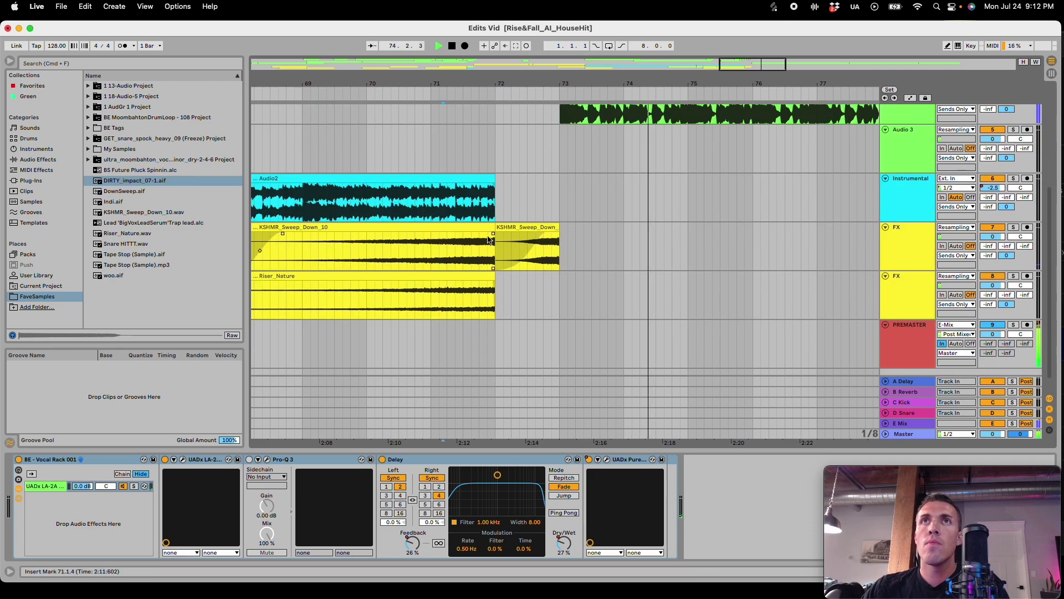
click(547, 237)
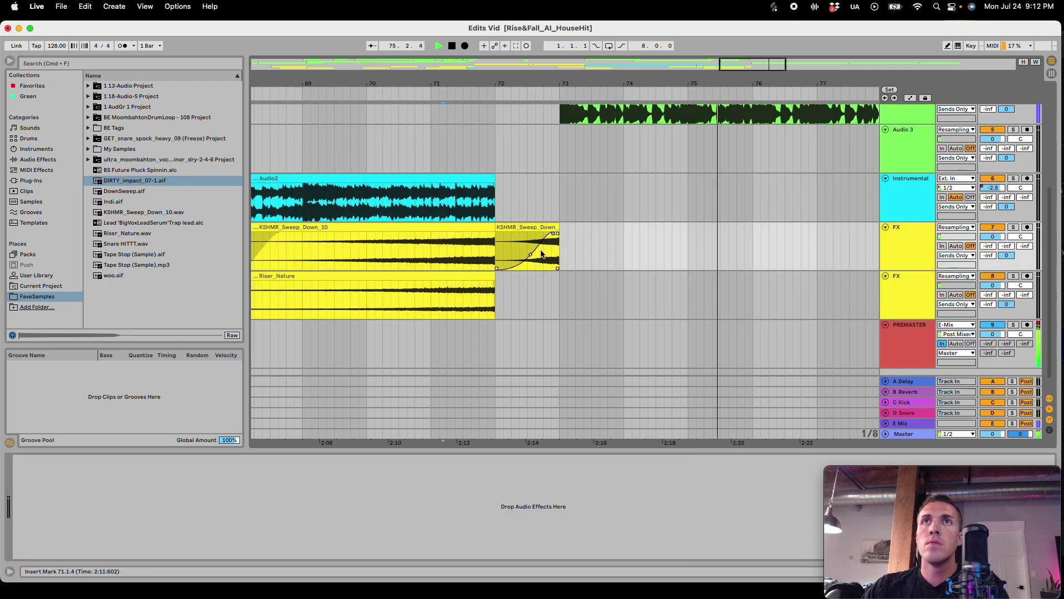
key(a)
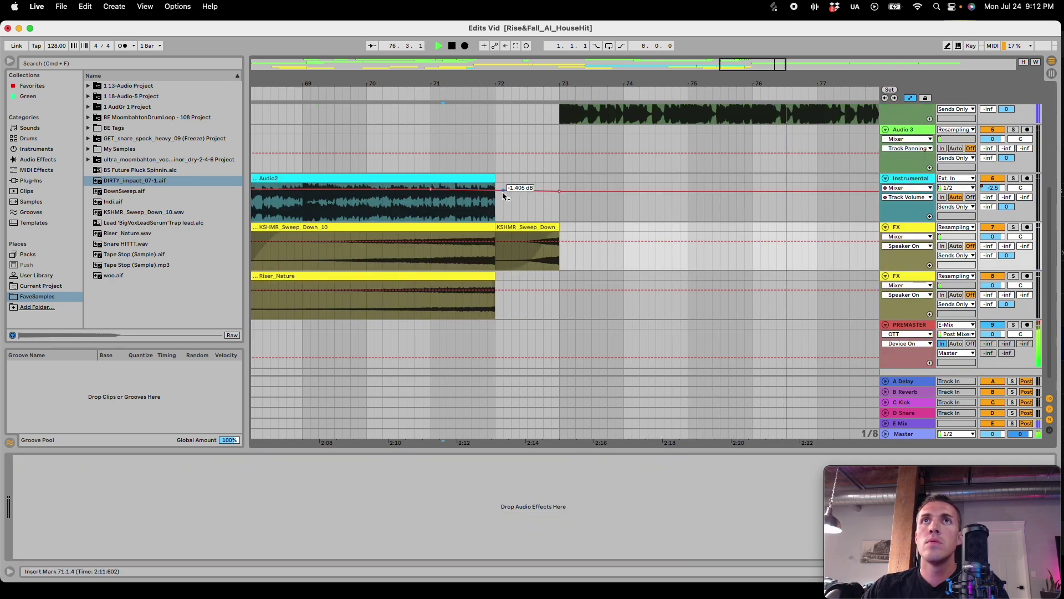
drag(561, 192, 495, 192)
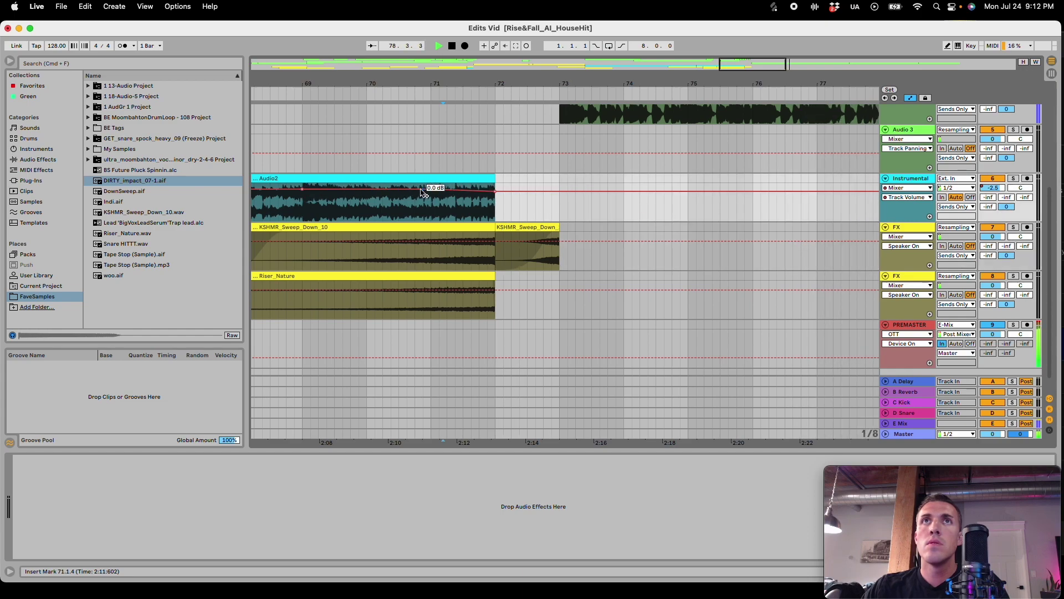
key(space)
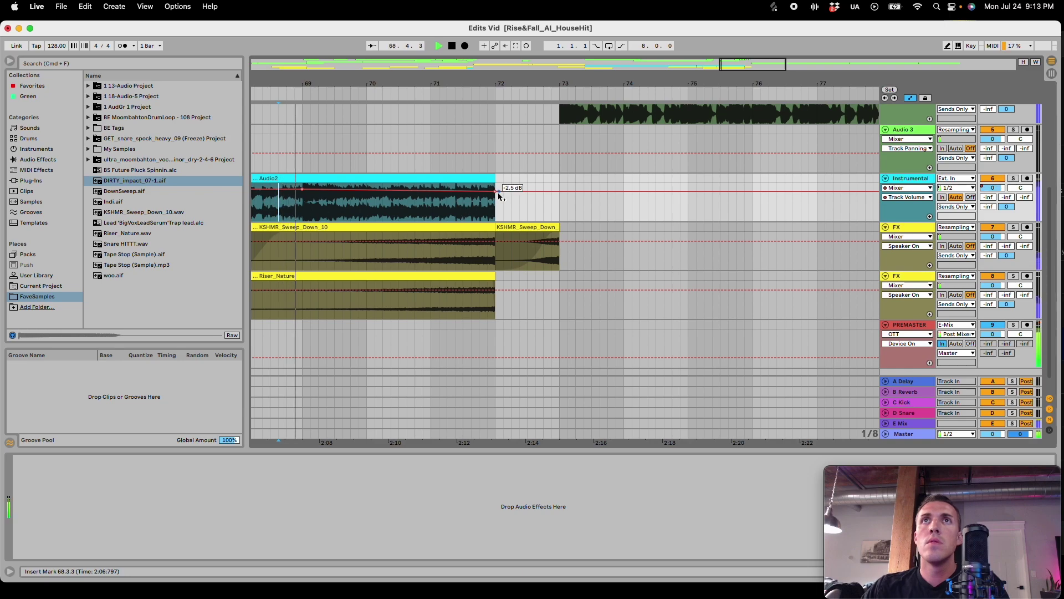
Step: Set the Instrumental track's volume automation point at bar 72 to -3 dB
right_click(489, 186)
click(501, 201)
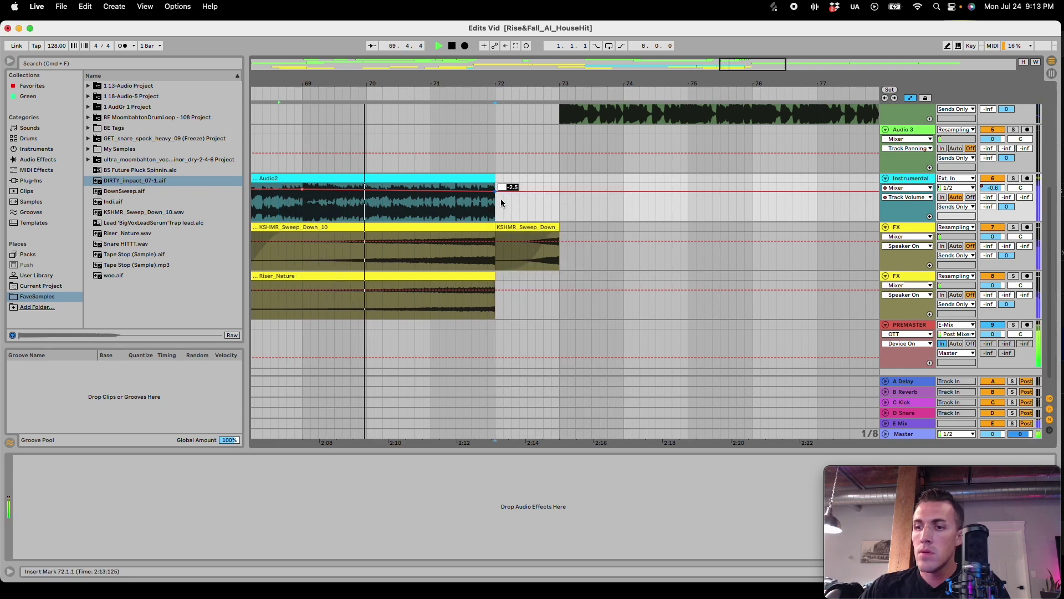
text(-3)
key(Return)
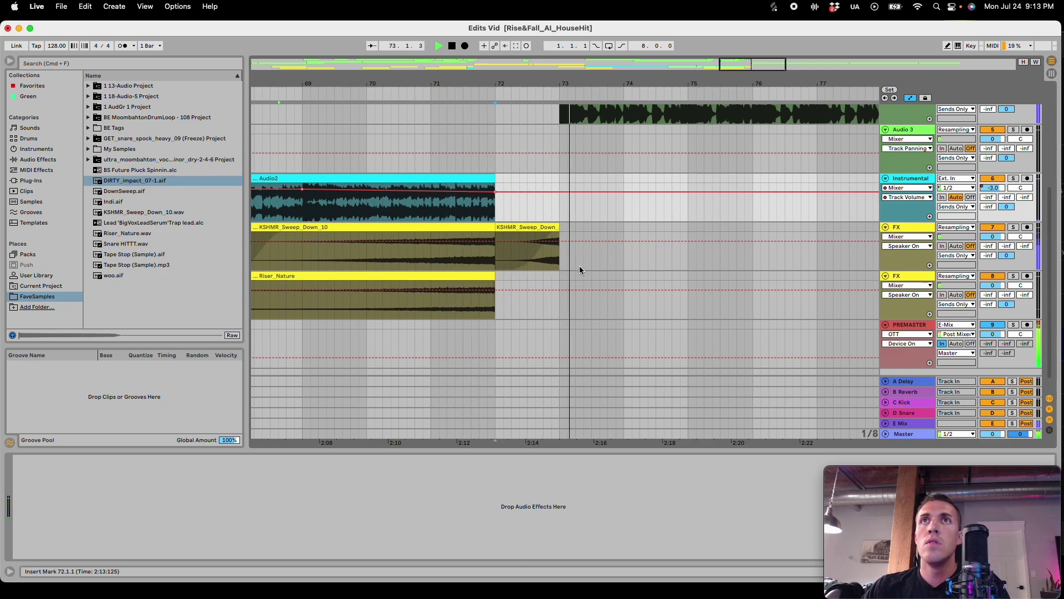
Step: Set the Audio2 track's EQ Three GainLow automation to 0 dB at bar 71
drag(749, 65, 751, 42)
scroll(768, 337, up, 6)
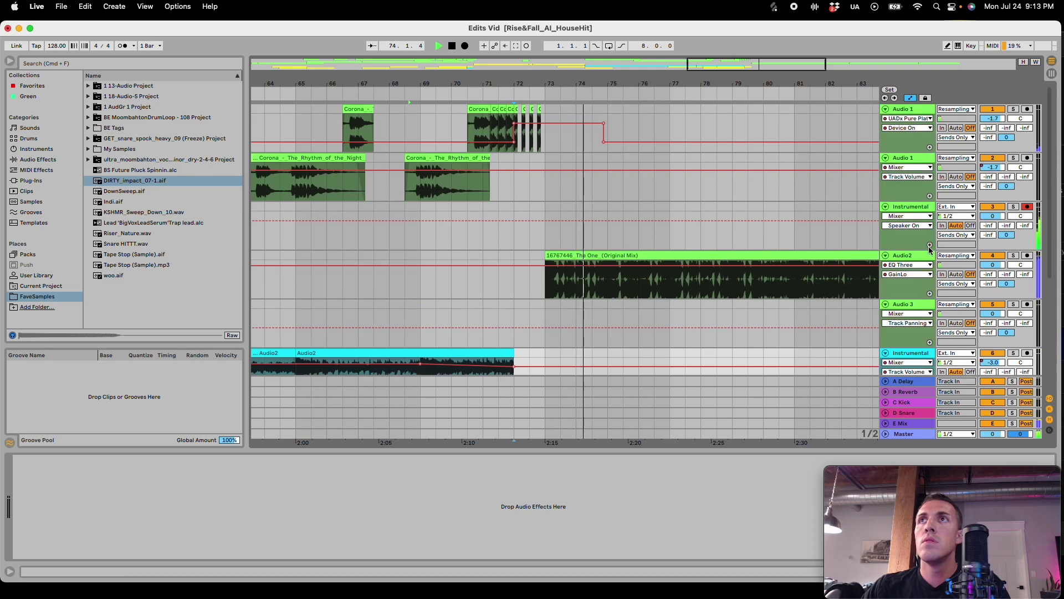
click(906, 256)
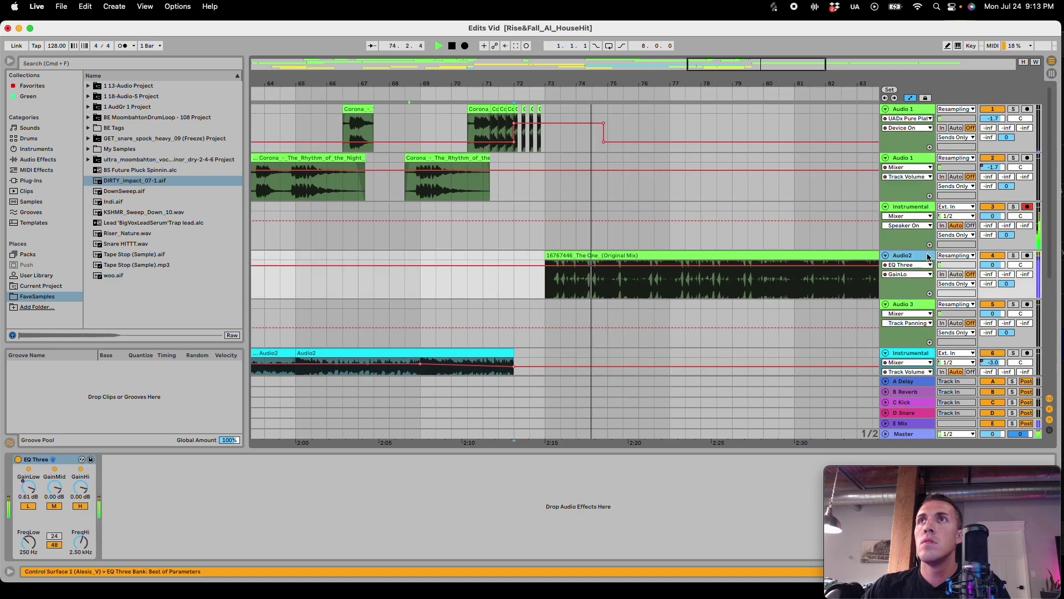
key(a)
right_click(35, 488)
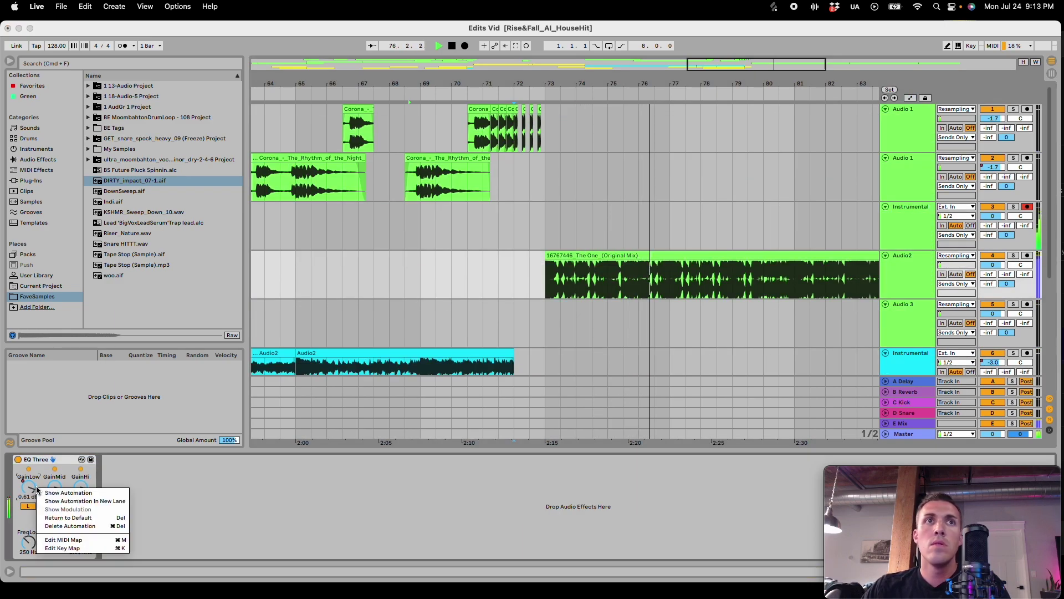
click(68, 492)
right_click(481, 268)
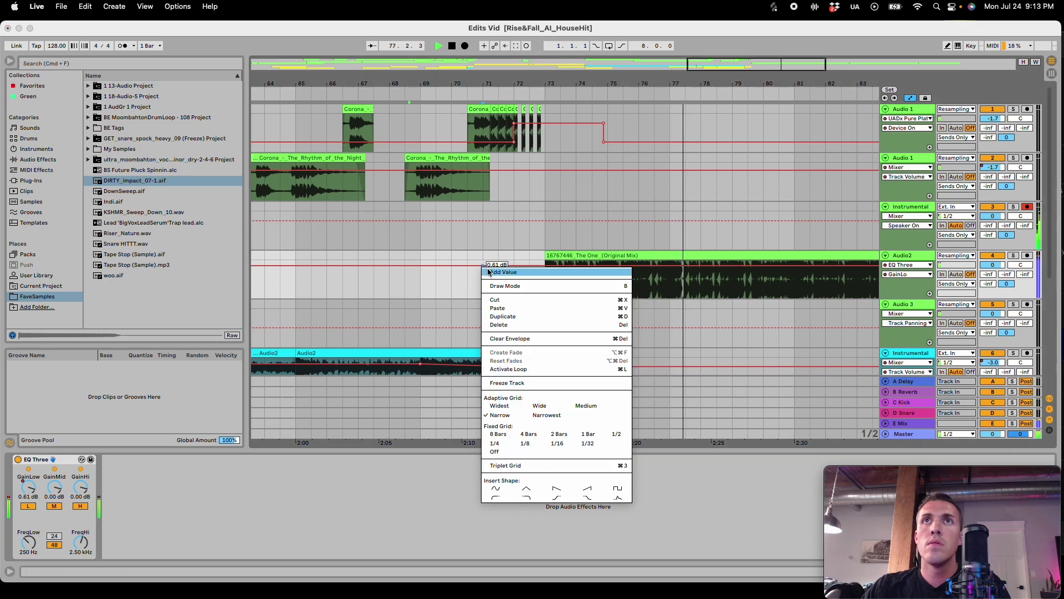
click(486, 271)
text(0)
key(Return)
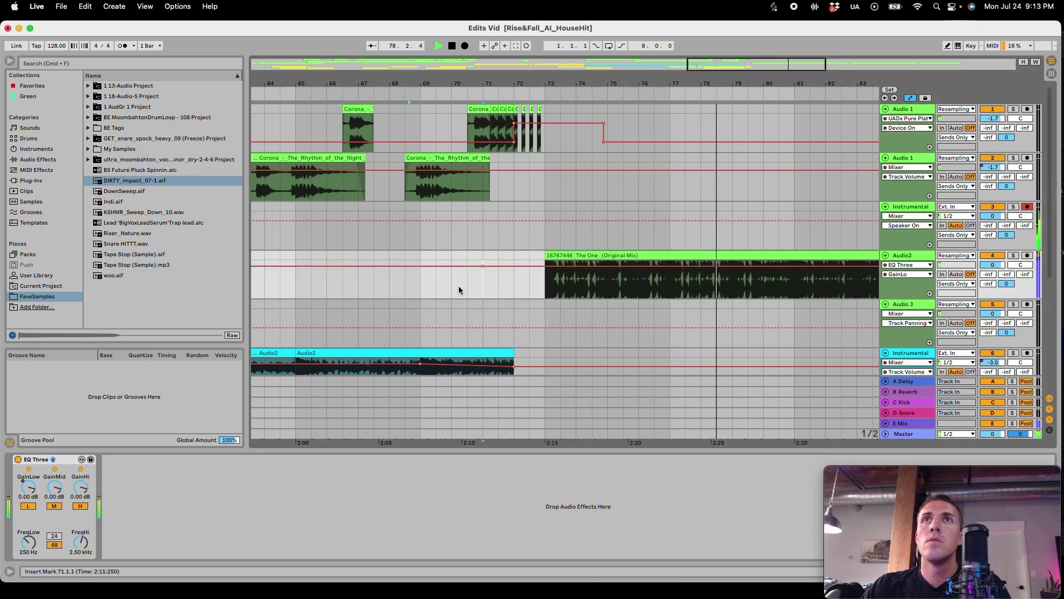
Step: Play the transition into the drop from bar 71
scroll(429, 205, down, 2)
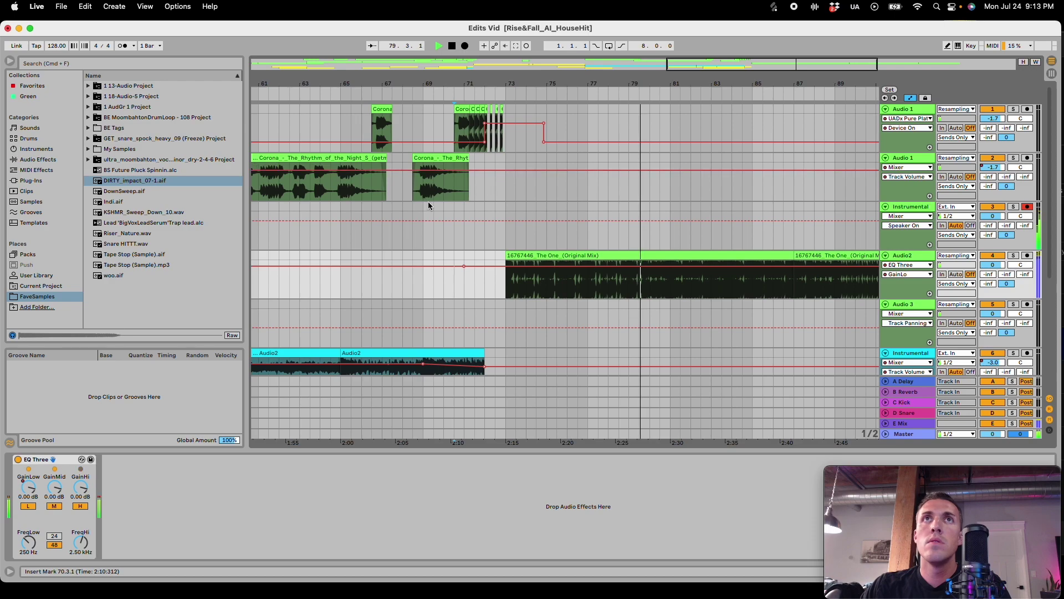
drag(726, 63, 698, 44)
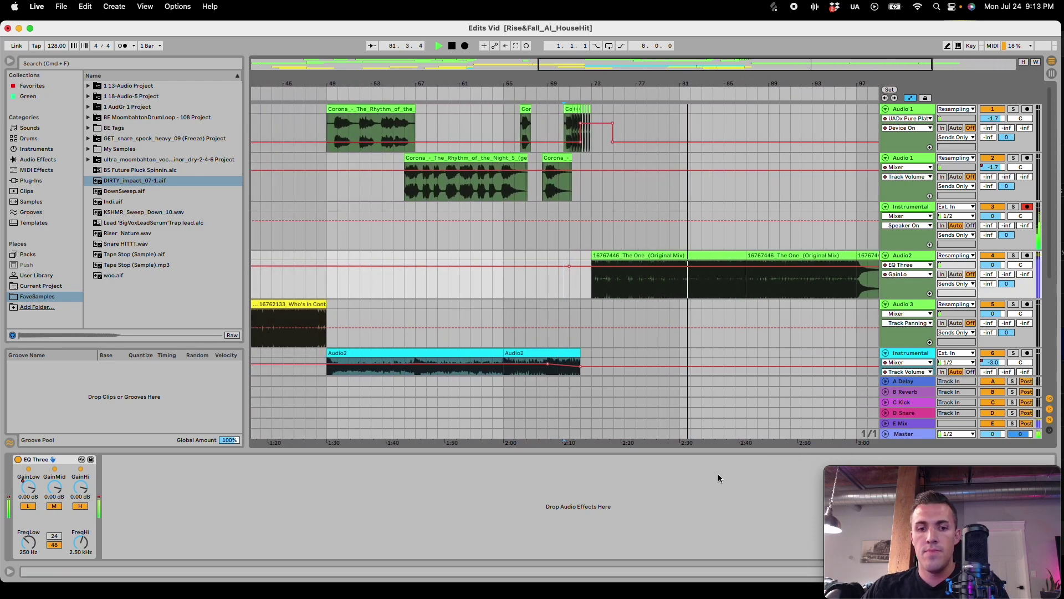
scroll(721, 343, down, 2)
scroll(720, 341, down, 5)
click(563, 286)
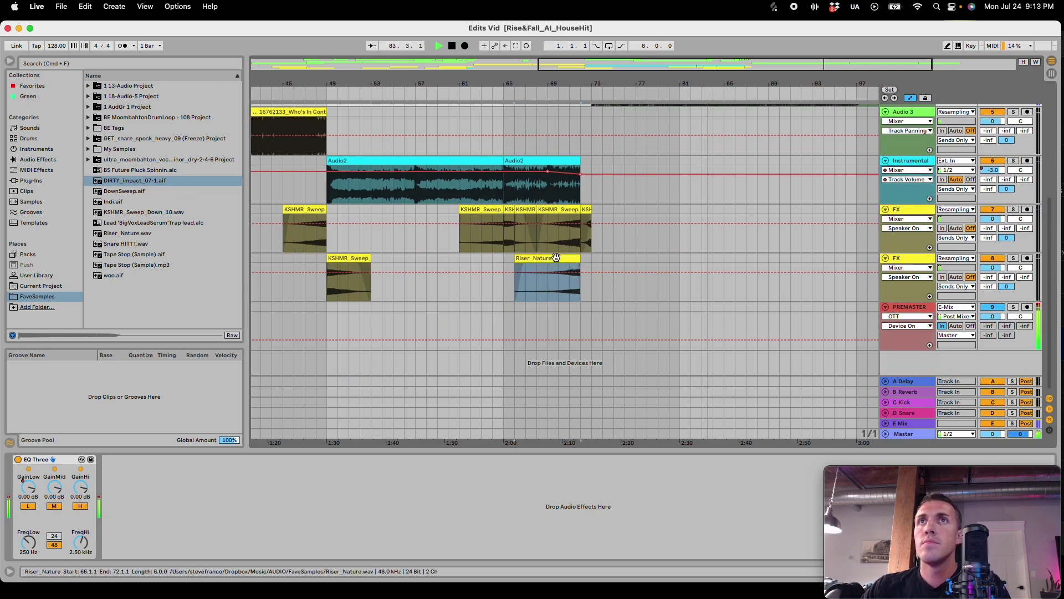
click(567, 292)
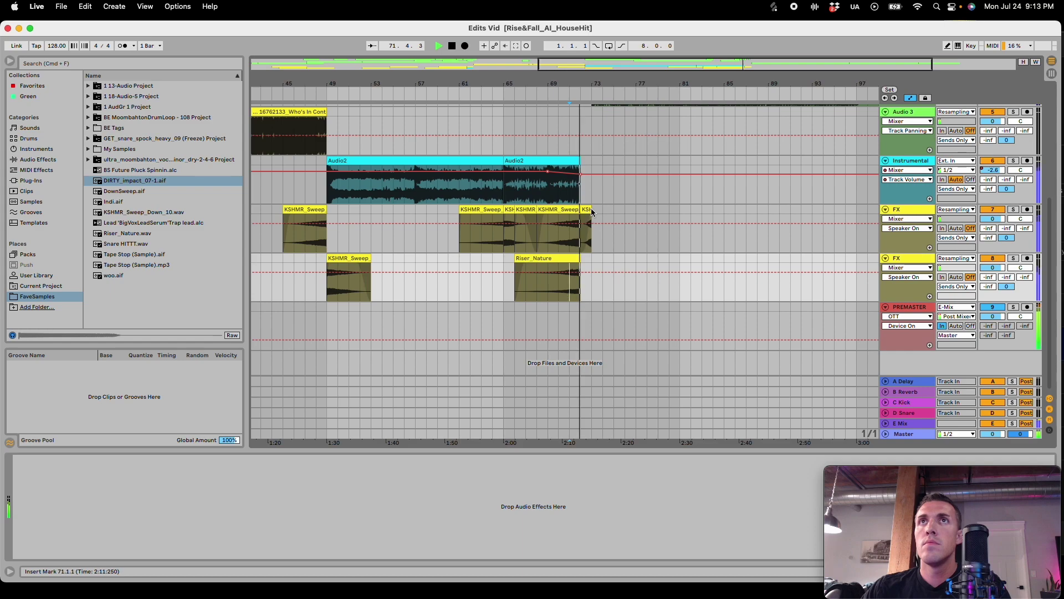
Step: Set the Instrumental track's volume automation point at bar 72 to -2 dB and play from bar 69
right_click(581, 174)
click(588, 181)
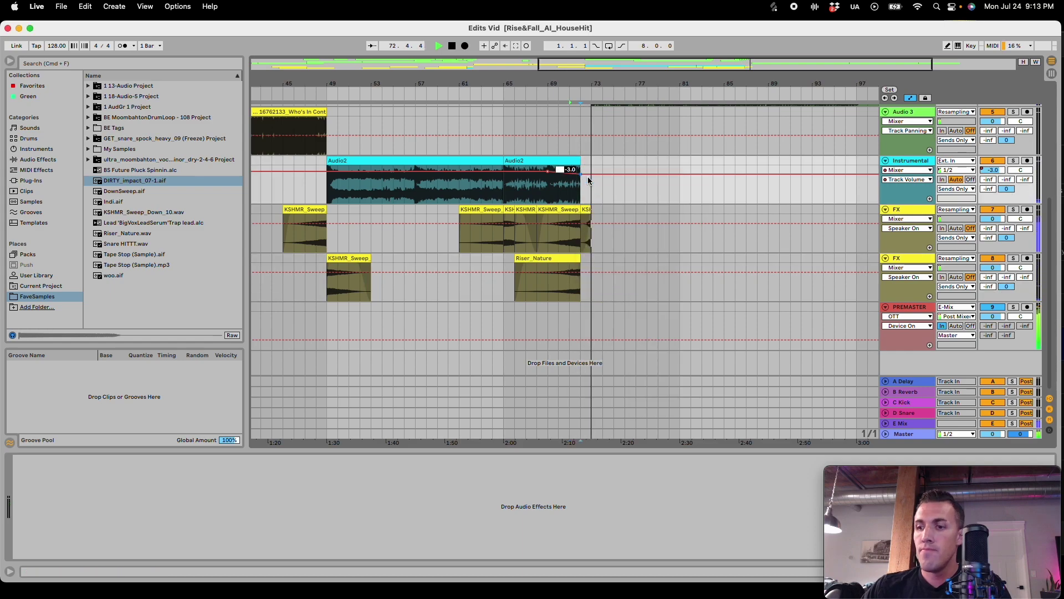
text(-2)
key(Return)
key(space)
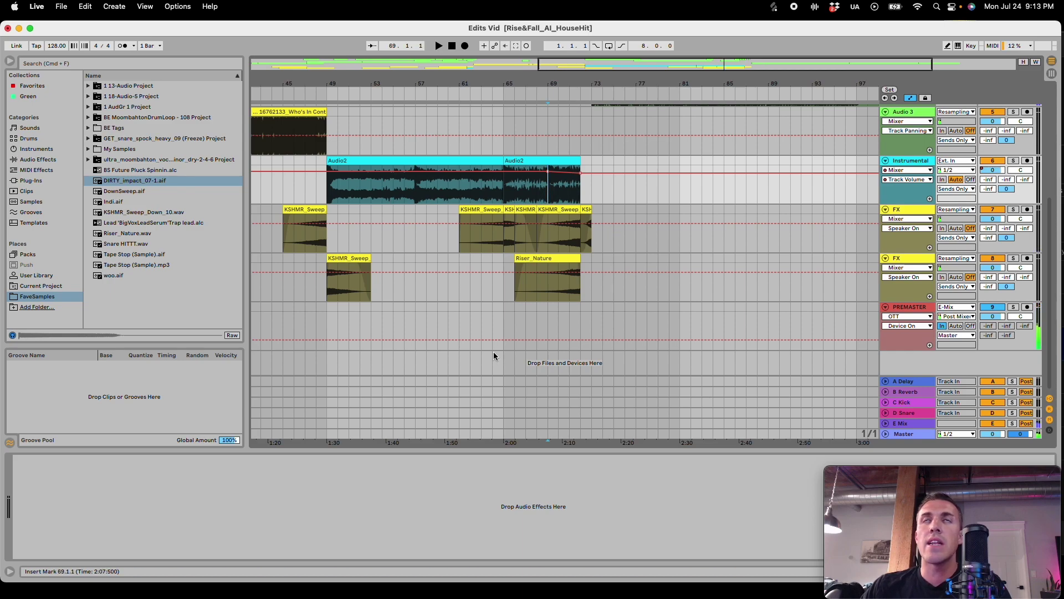
key(space)
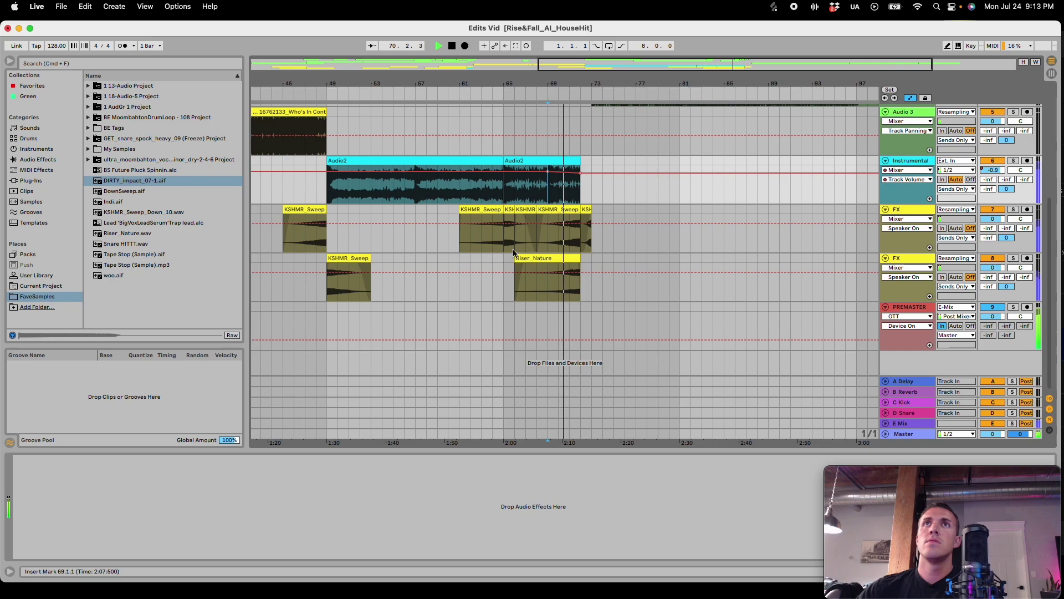
Step: Extend the end of the Instrumental track's Audio2 clip to about 72.1.3 and play from 71.3.1
drag(685, 62, 724, 118)
key(a)
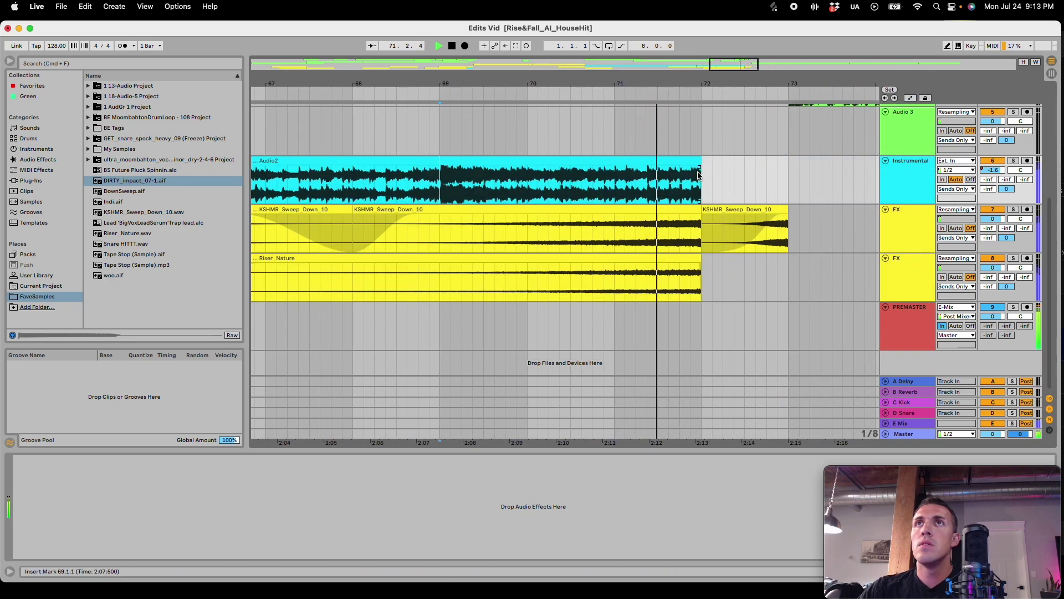
drag(699, 174, 709, 163)
click(657, 182)
key(space)
key(space)
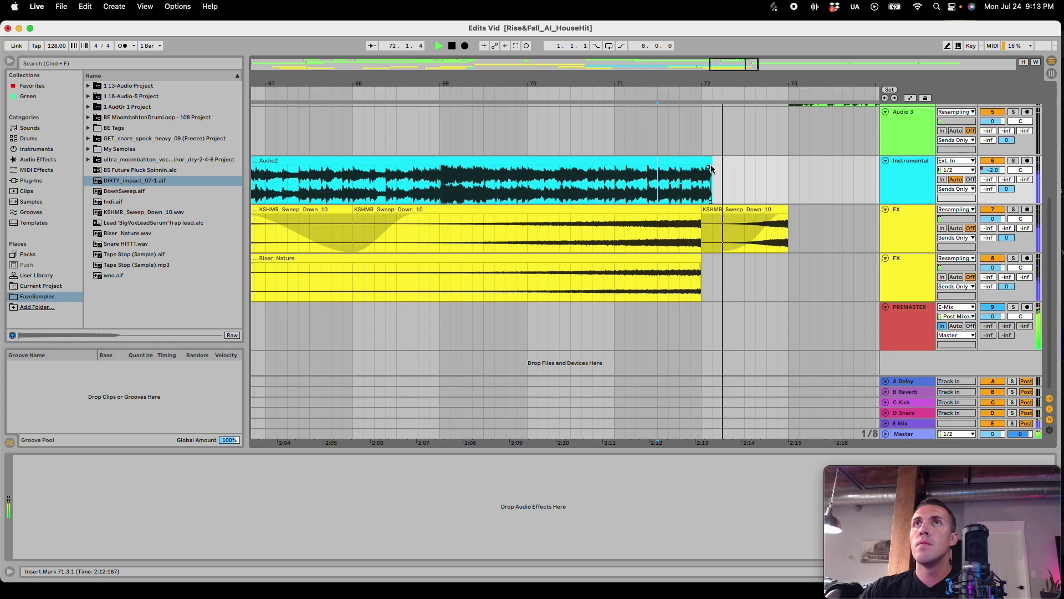
Step: Undo the last extension of the Instrumental track's Audio2 clip and let playback run into the drop
key(super+z)
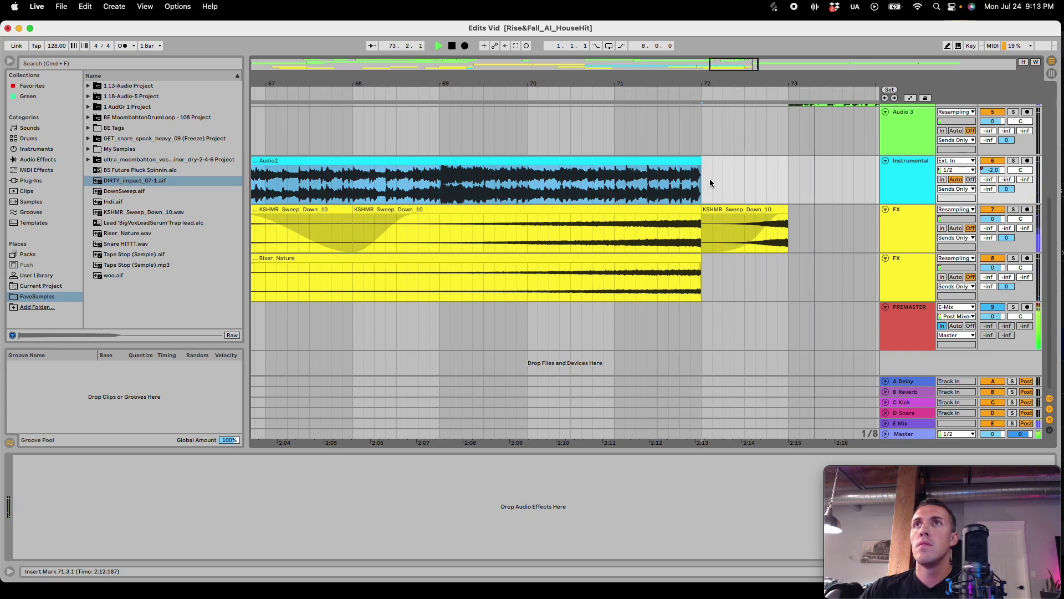
drag(758, 64, 793, 65)
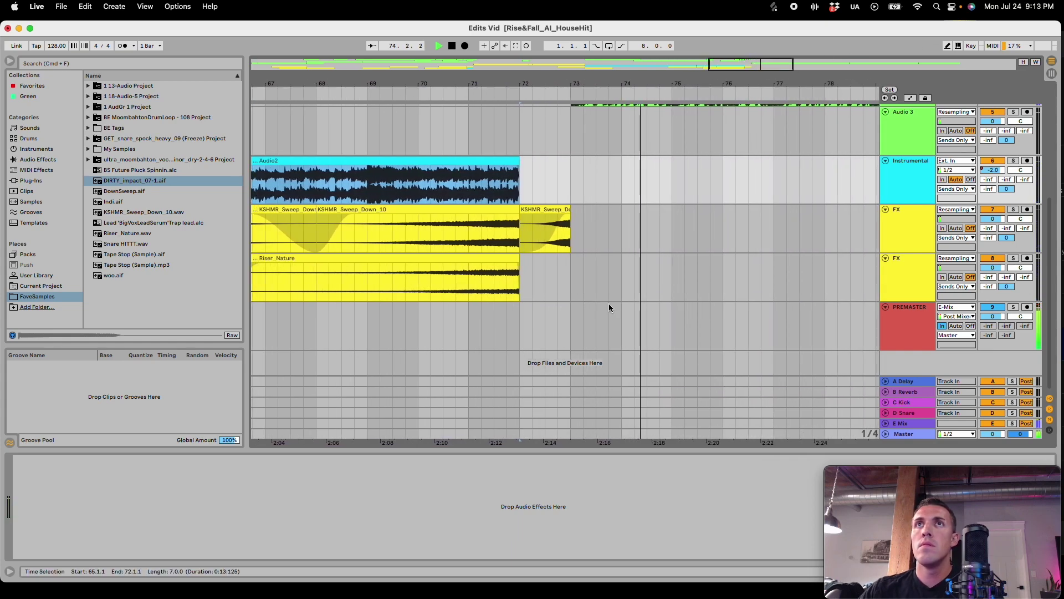
scroll(609, 304, up, 5)
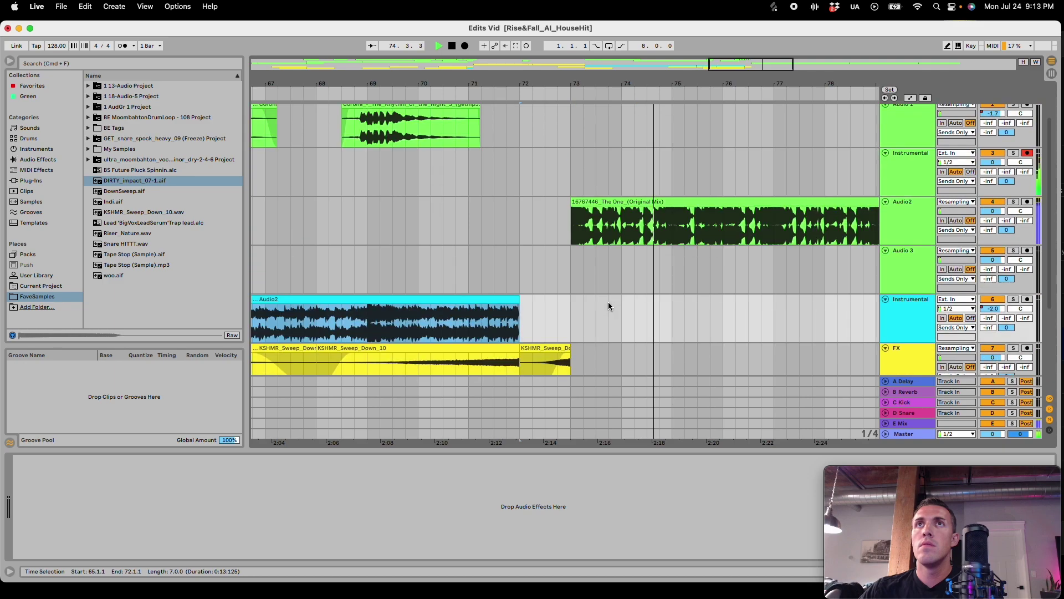
Step: Copy the lower FX track's KSHMR_Sweep_Down_10 clip from bar 49 to bars 81 and 89 on the same track
double_click(751, 70)
scroll(547, 289, down, 5)
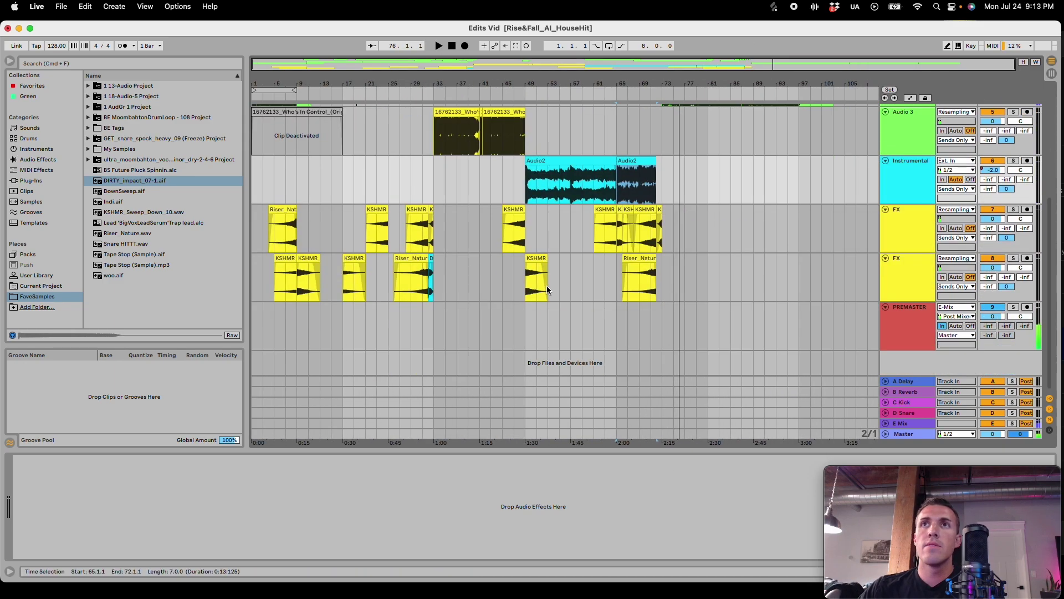
click(540, 271)
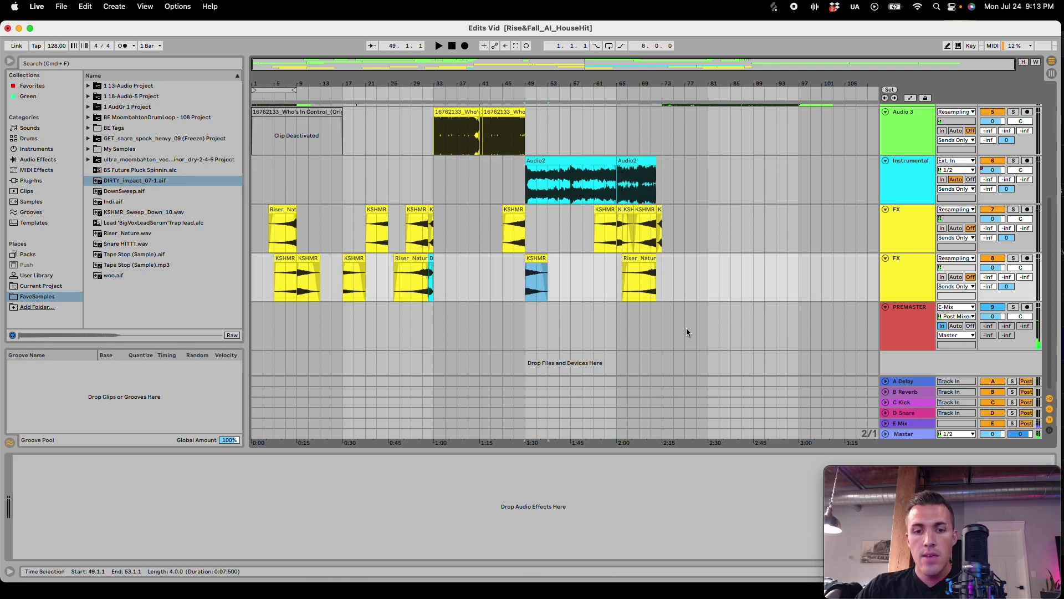
drag(723, 60, 679, 402)
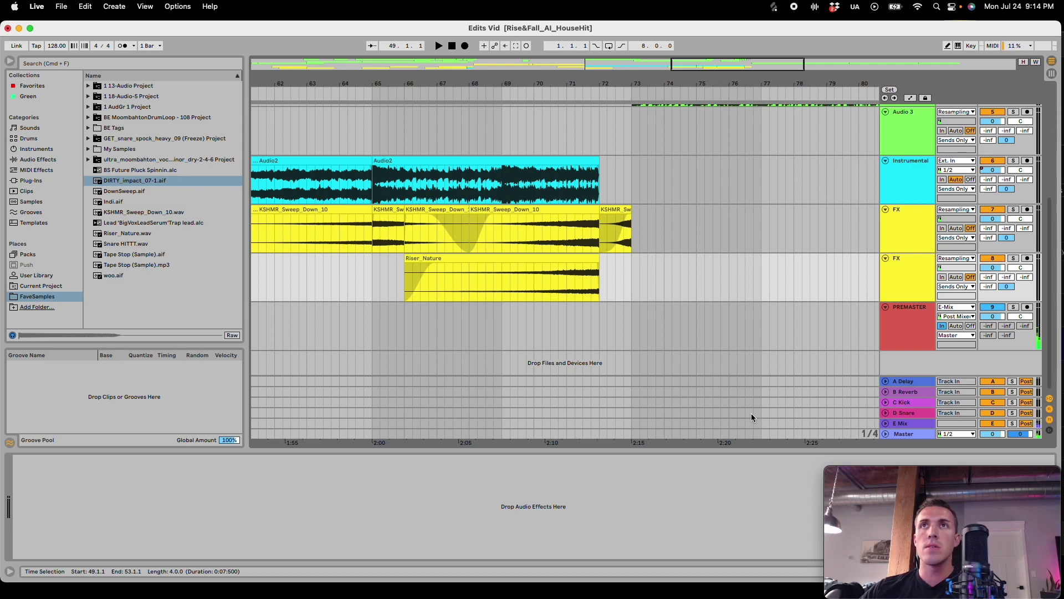
drag(743, 66, 808, 65)
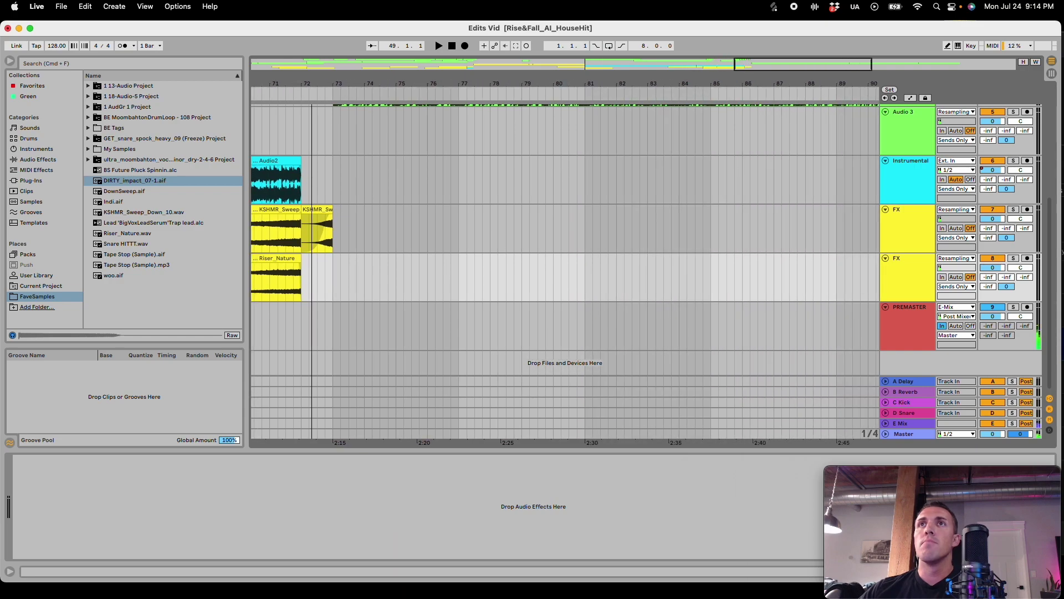
scroll(749, 135, up, 3)
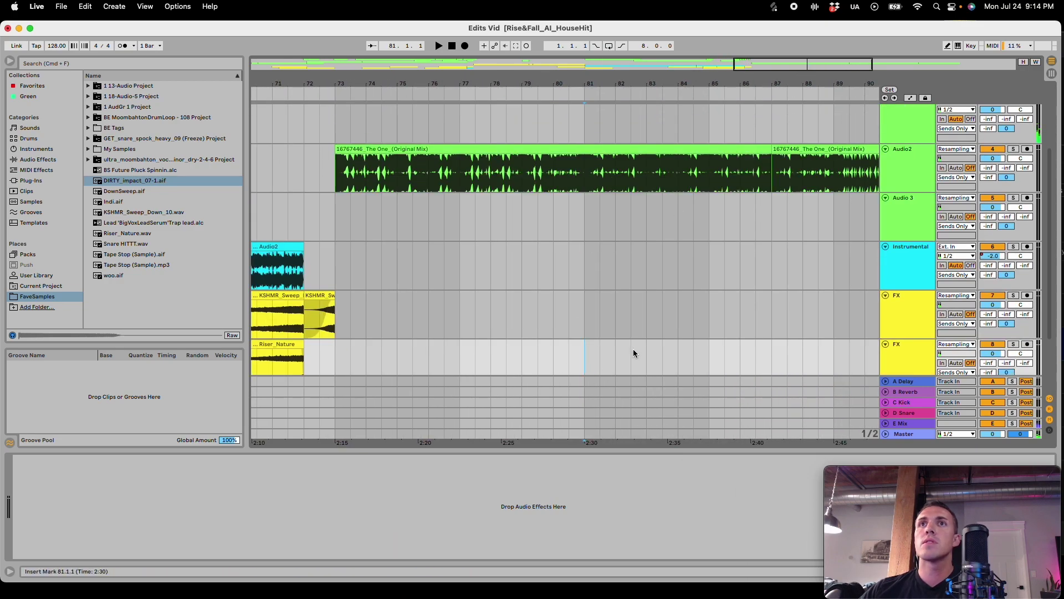
key(super+v)
scroll(802, 68, right, 6)
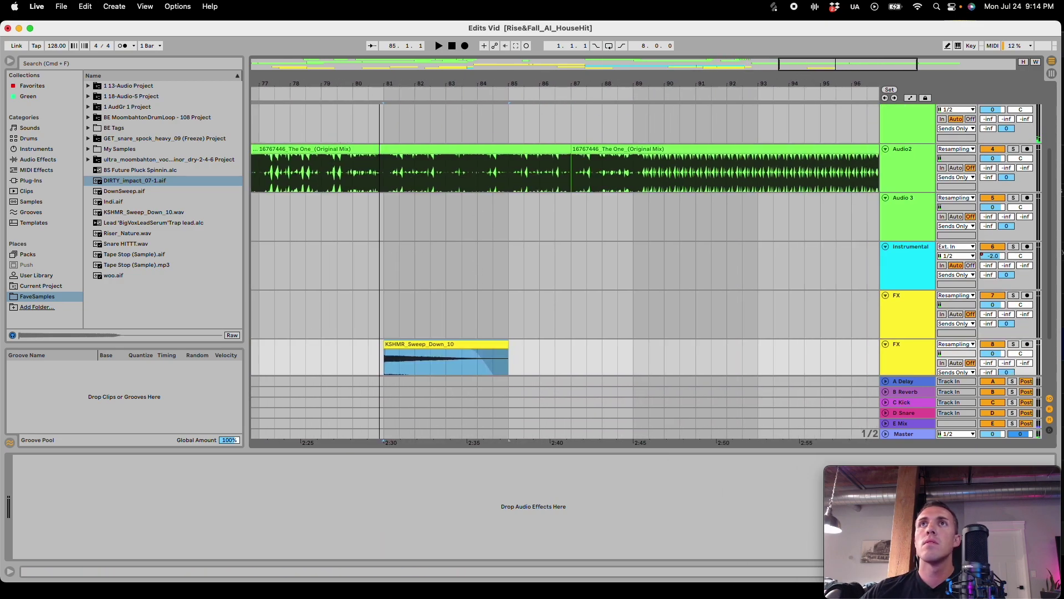
click(635, 361)
key(super+v)
Step: Copy the Riser_Nature clip from bar 66 onto the upper FX track so that it ends at bar 89
drag(820, 80, 855, 56)
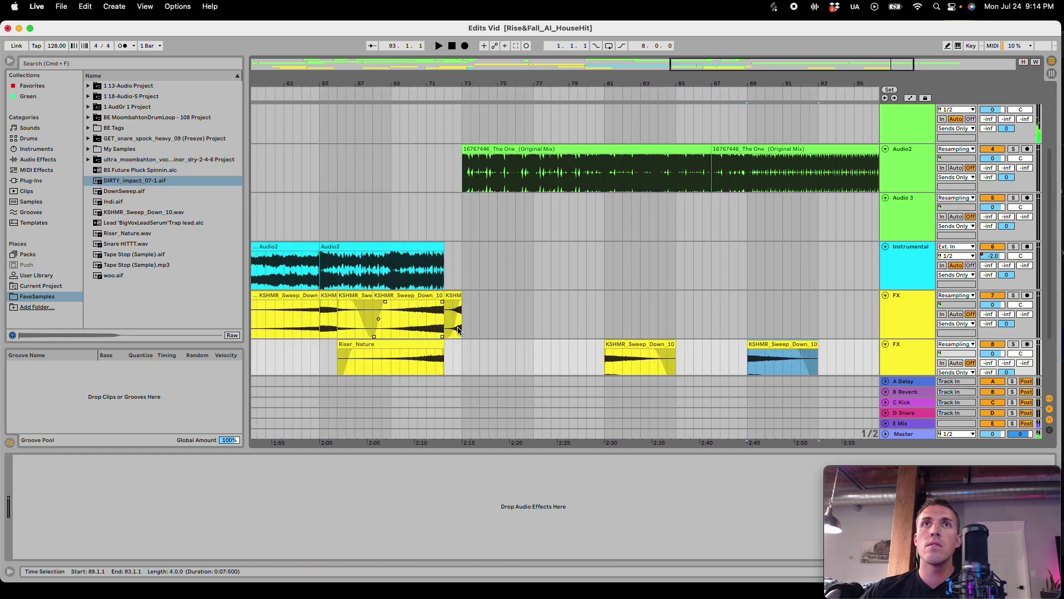
click(424, 343)
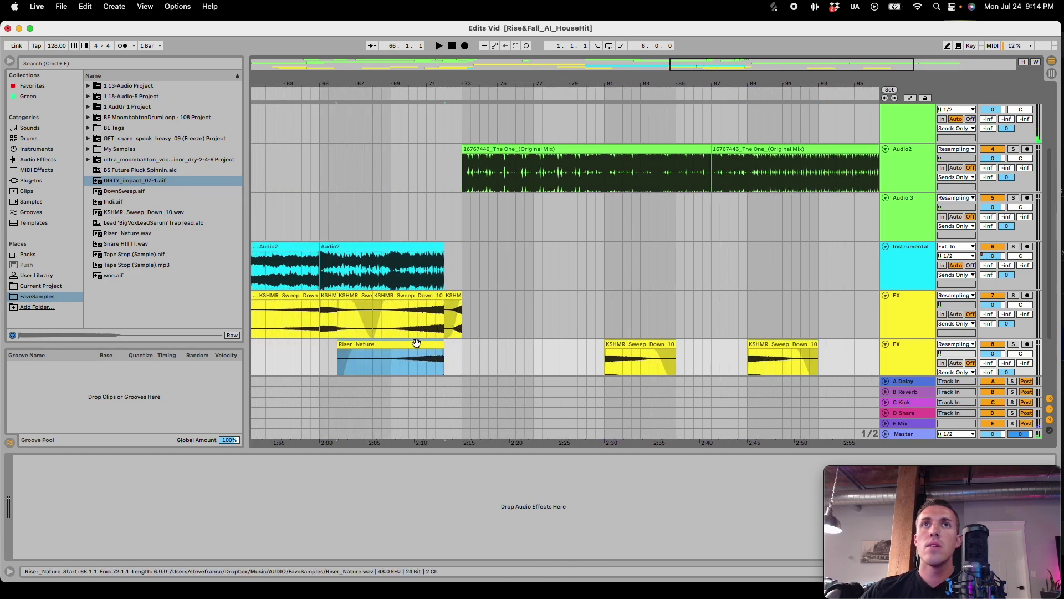
click(706, 288)
key(super+v)
drag(779, 258, 814, 308)
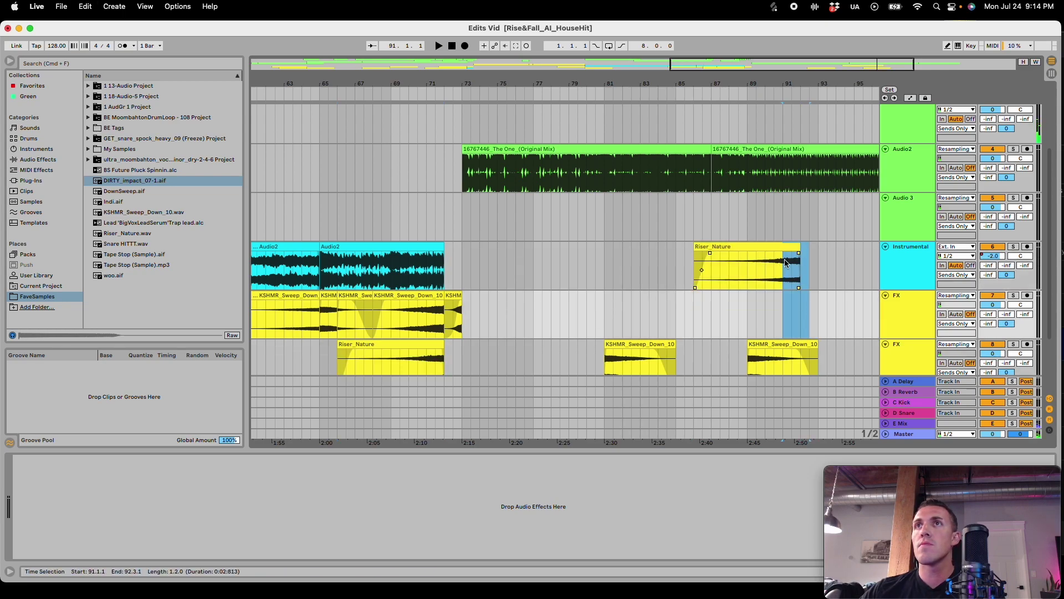
click(780, 258)
drag(778, 247, 723, 332)
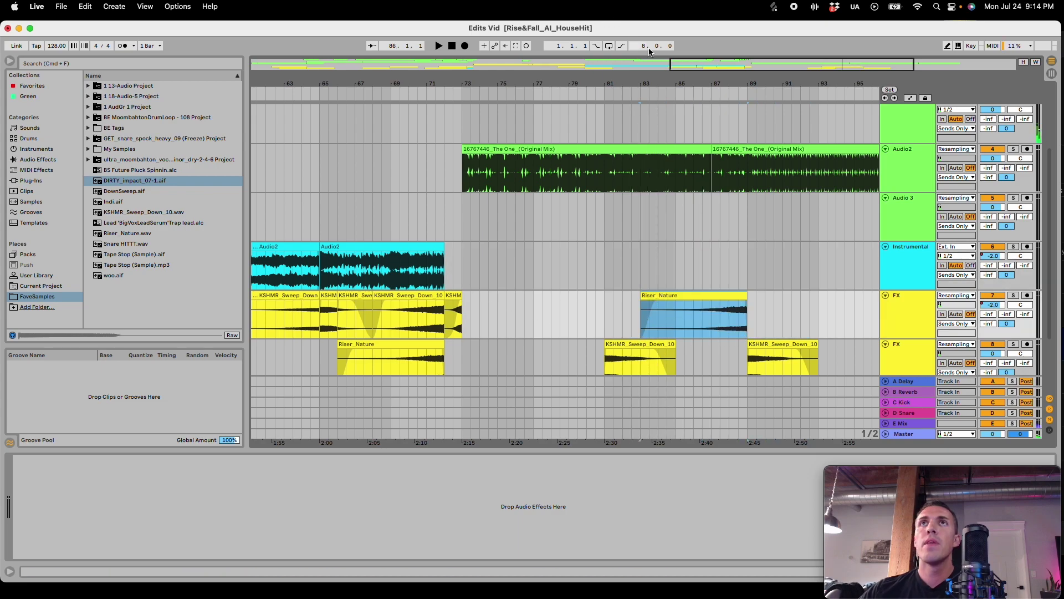
Step: Enable the MIND THE NEIGHBORS! filter on the Master track and set its frequency to 102 Hz
key(minus)
key(minus)
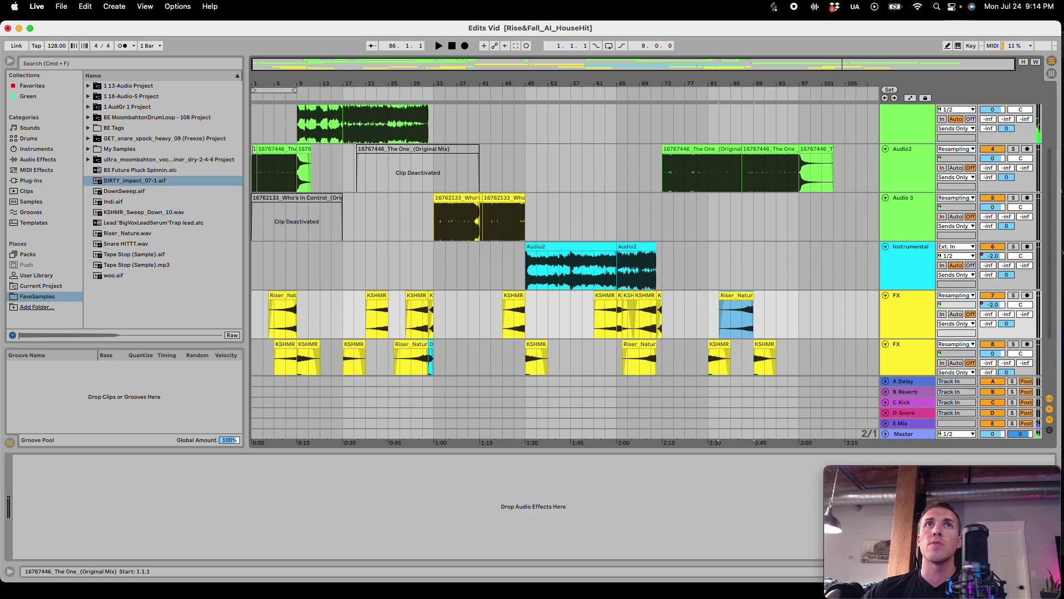
click(253, 149)
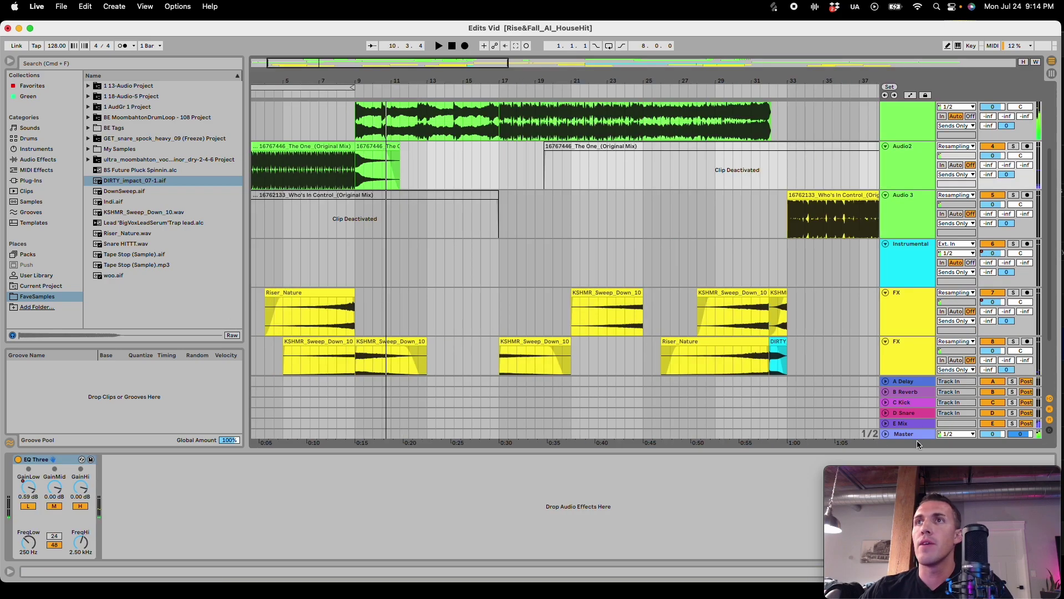
click(915, 436)
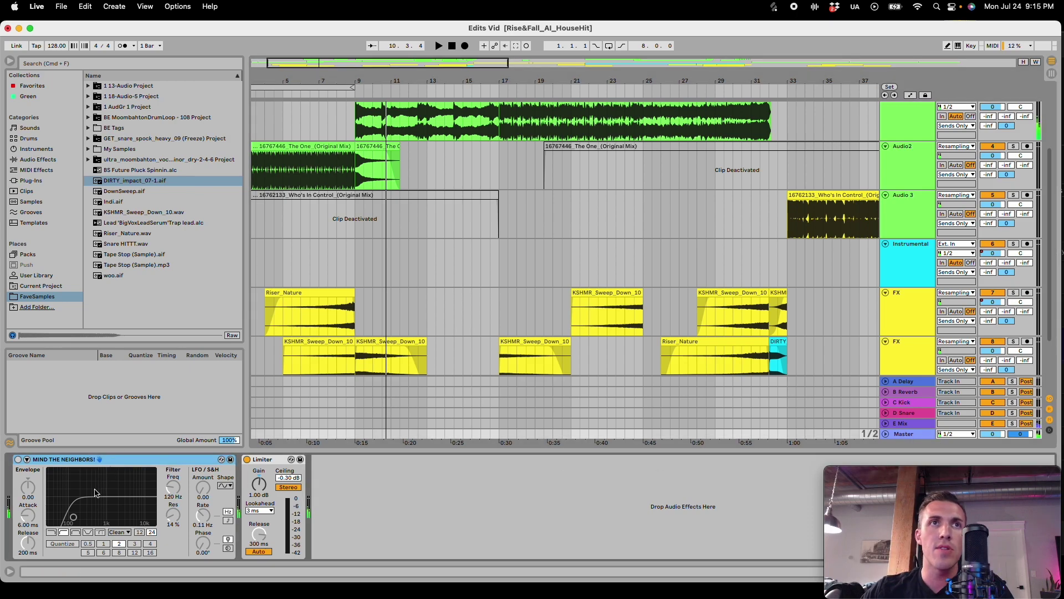
click(18, 460)
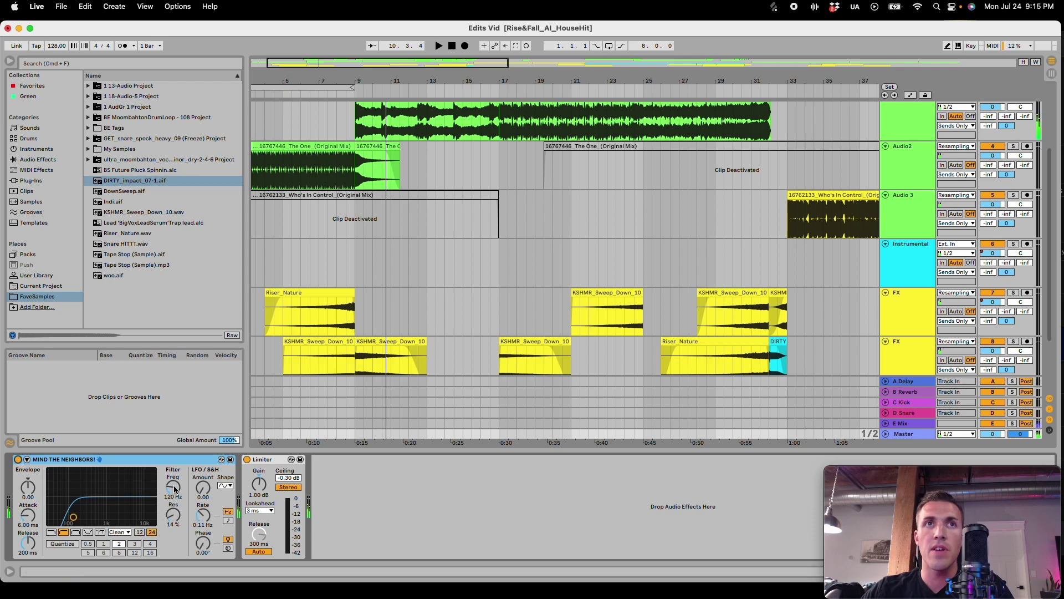
drag(176, 489, 175, 496)
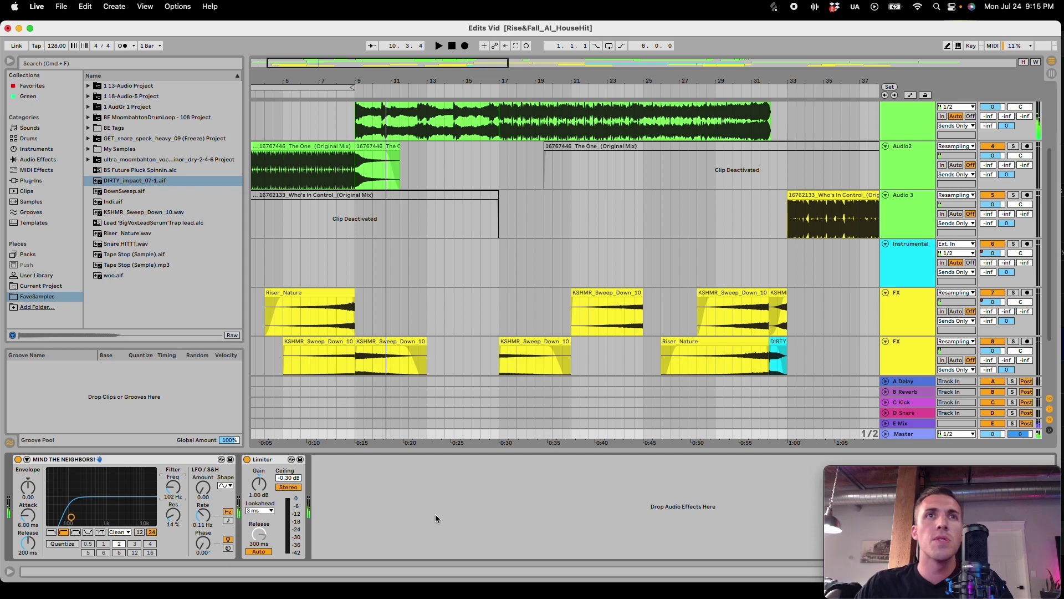
Step: Look over the tracks around bar 9 and play the first vocal section against the instrumental
scroll(847, 216, up, 4)
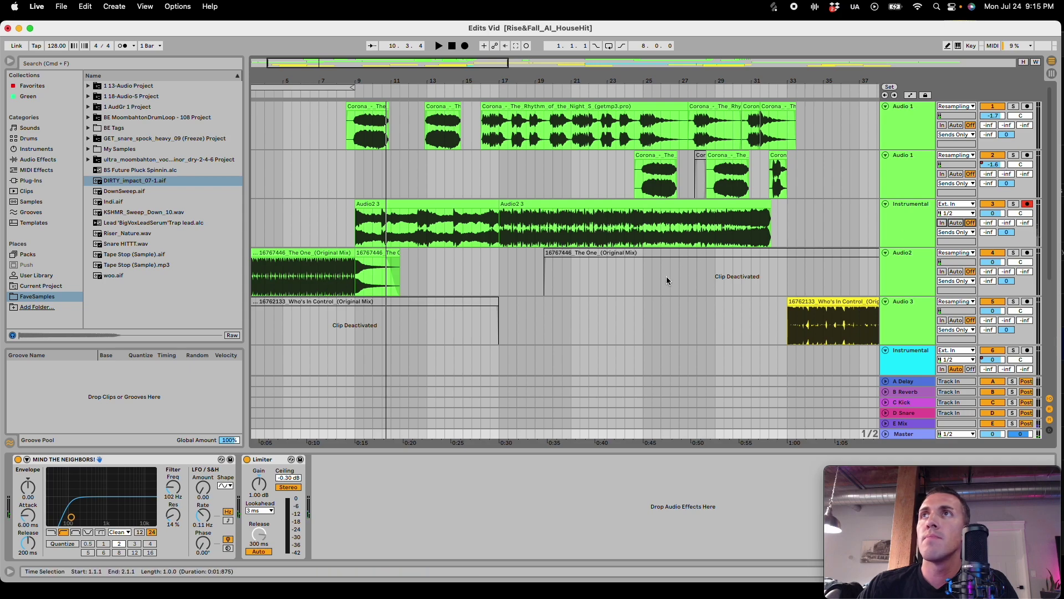
scroll(668, 277, down, 4)
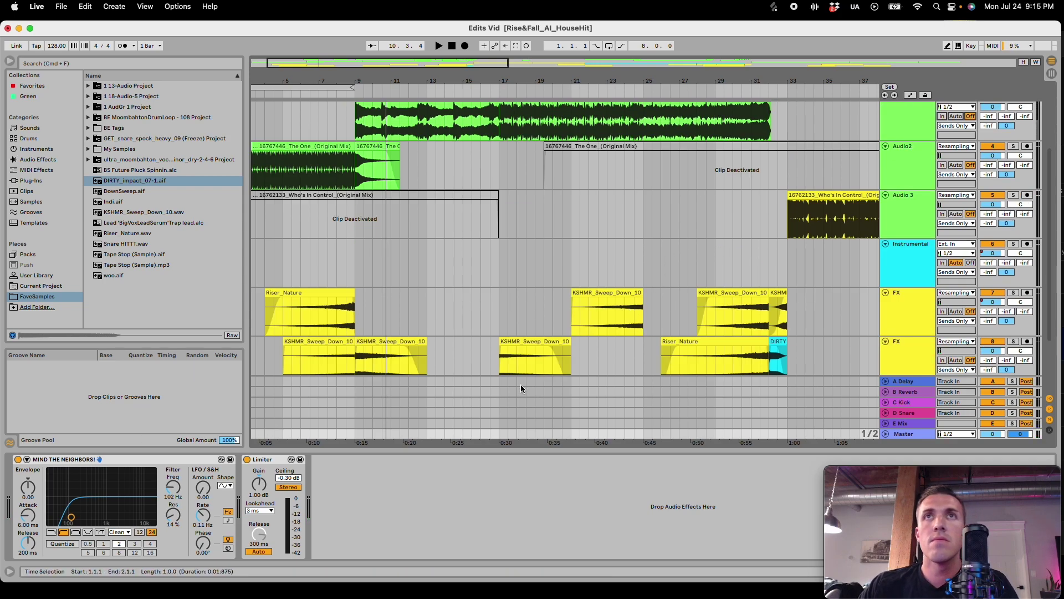
scroll(588, 263, up, 4)
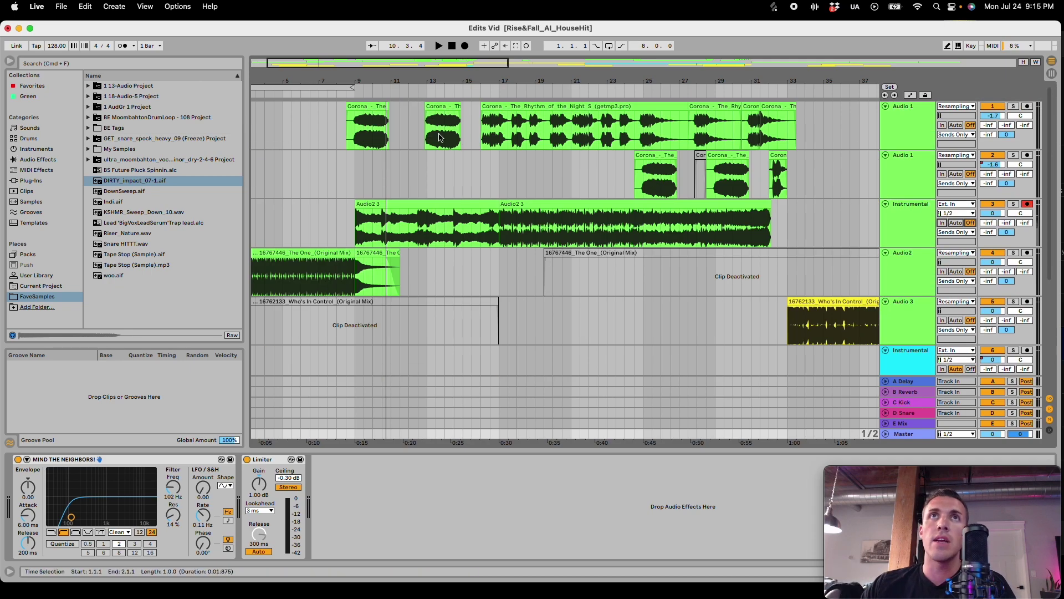
click(352, 177)
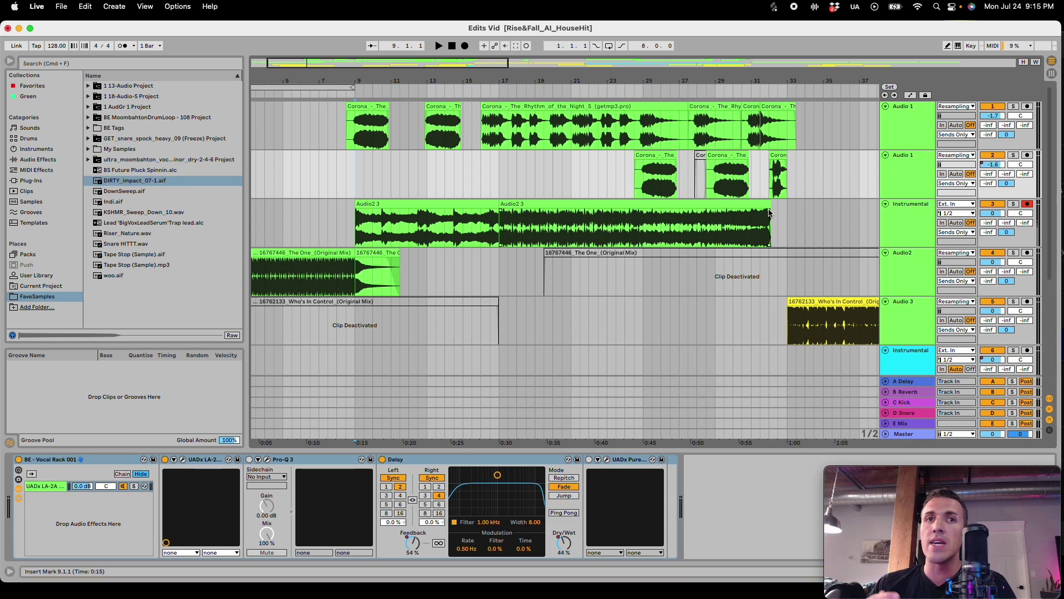
key(space)
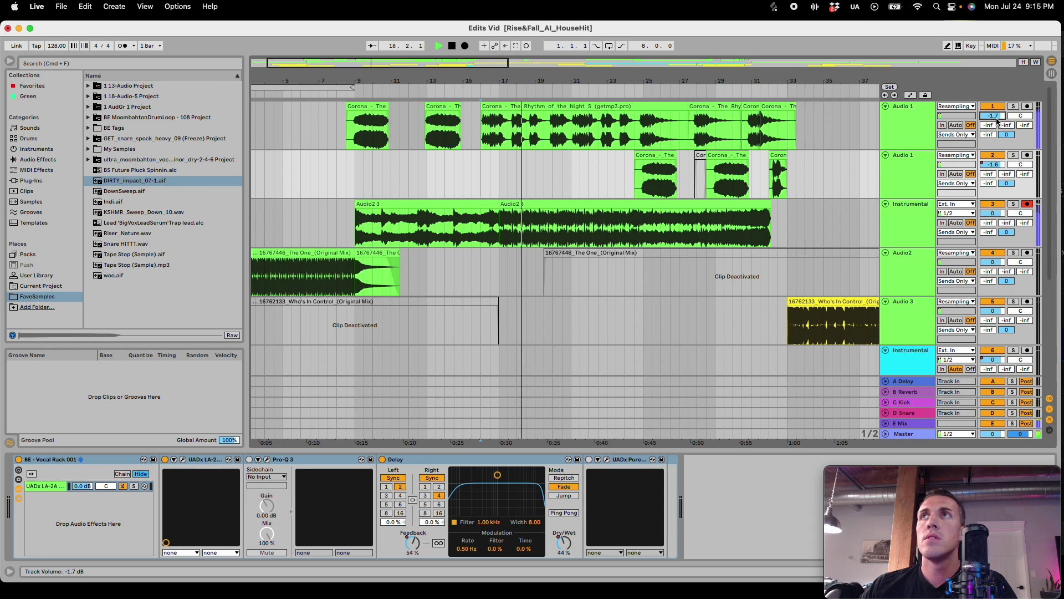
Step: Set the first Audio 1 track's volume to -3 dB during playback
text(-2.)
scroll(998, 120, down, 3)
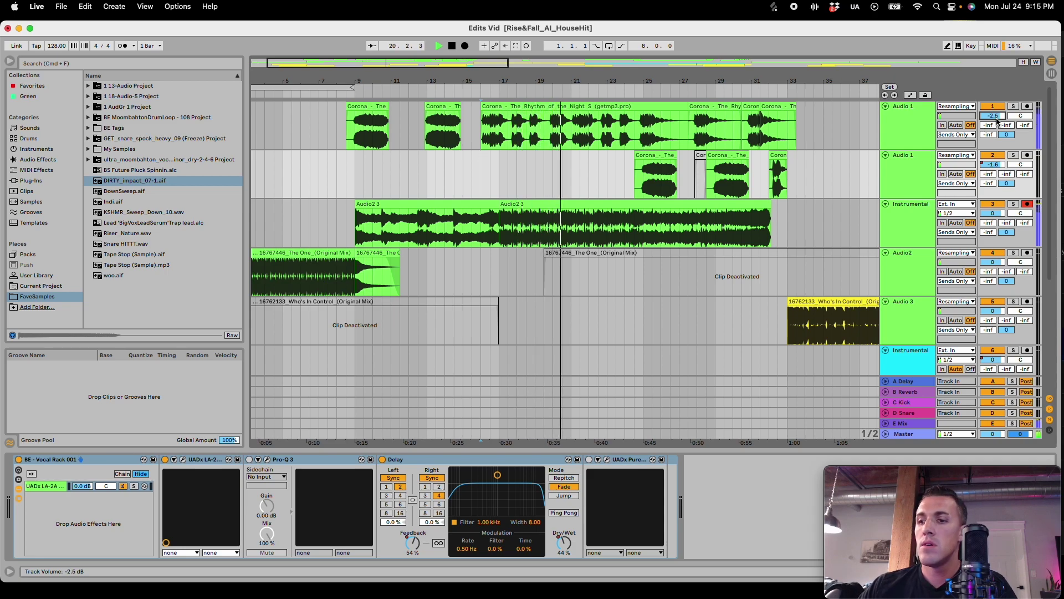
scroll(997, 120, down, 2)
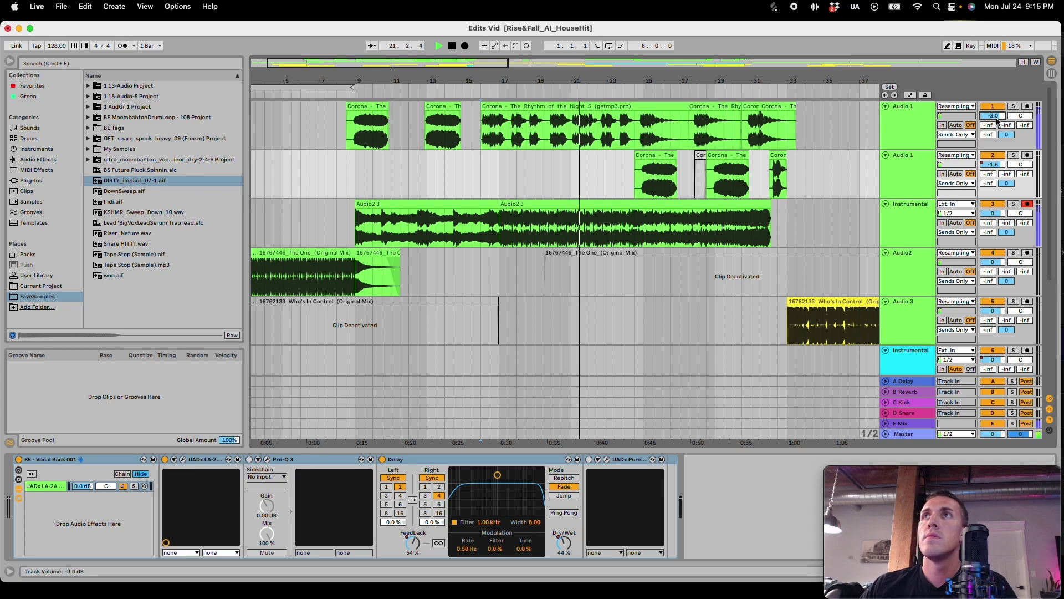
Step: Show the second Audio 1 track's volume automation and play its long vocal clip starting near bar 56
right_click(985, 166)
click(982, 168)
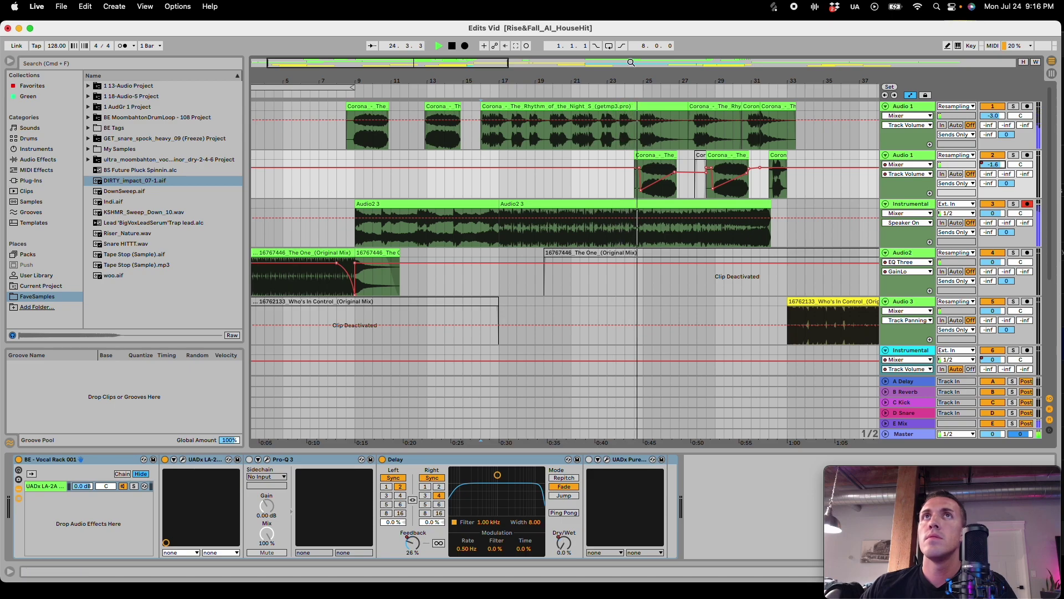
scroll(565, 250, right, 12)
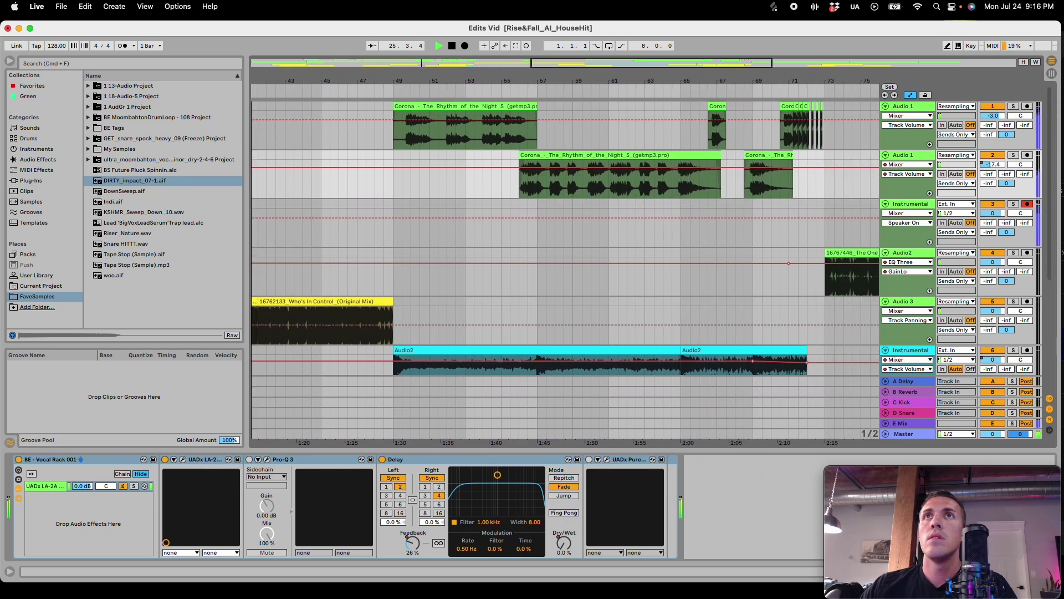
click(536, 133)
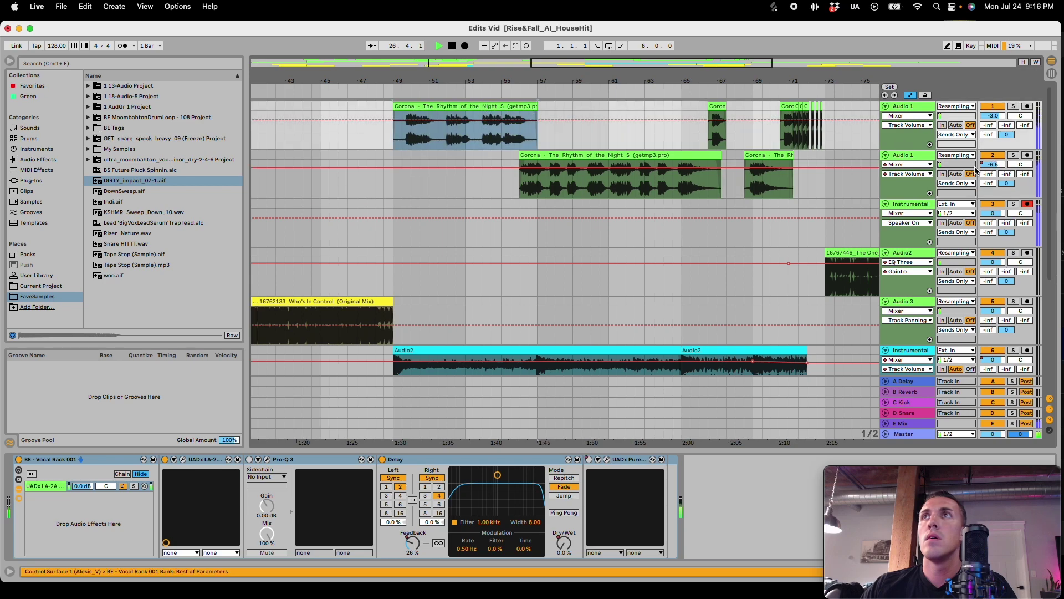
click(593, 155)
key(space)
key(space)
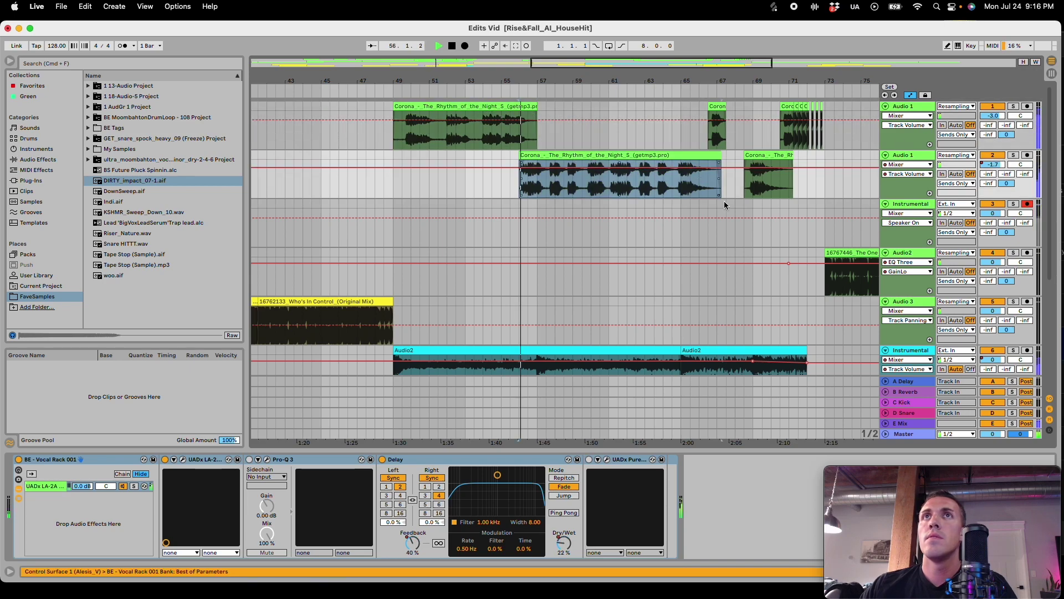
Step: Play from just before bar 49 and set the first Audio 1 track's volume to -2.5 dB
click(384, 125)
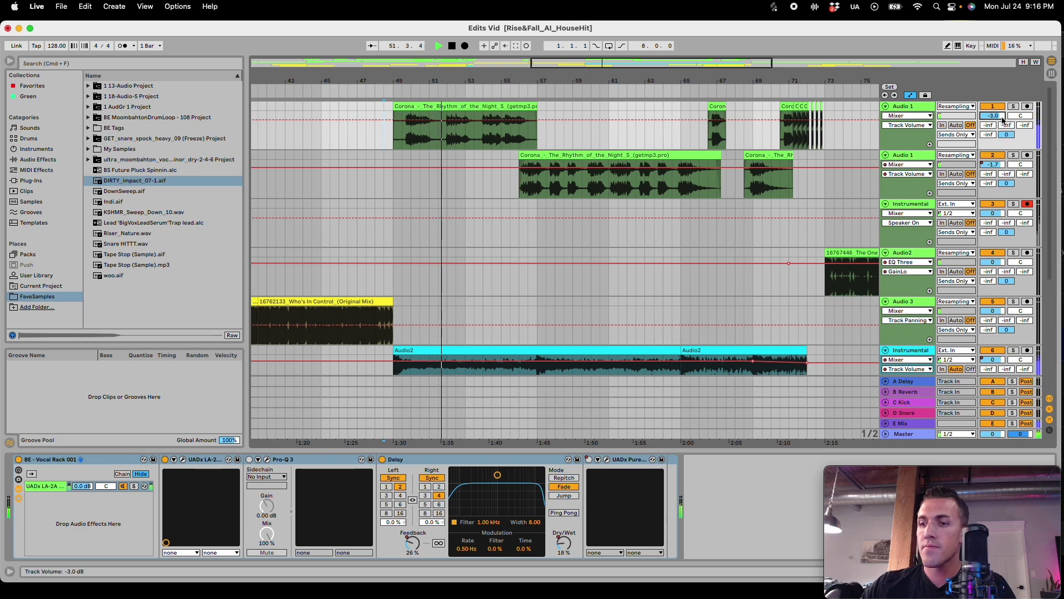
right_click(985, 164)
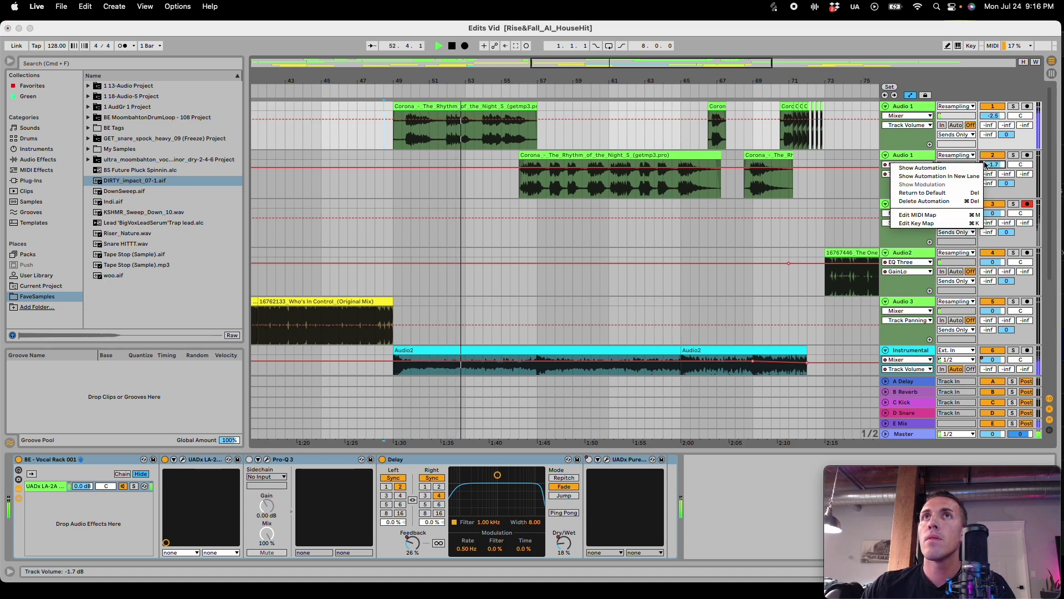
Step: Lower the second Audio 1 track's volume automation to -2.4 dB from 55.3.1 to 75.1.1 and stop playback
click(510, 197)
drag(510, 194, 804, 172)
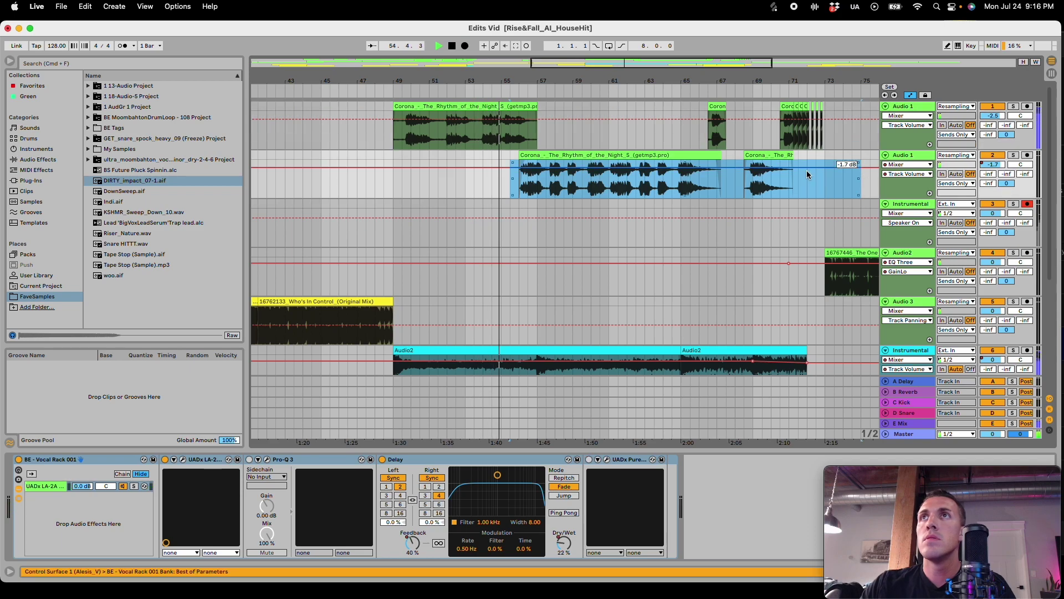
drag(806, 171, 807, 172)
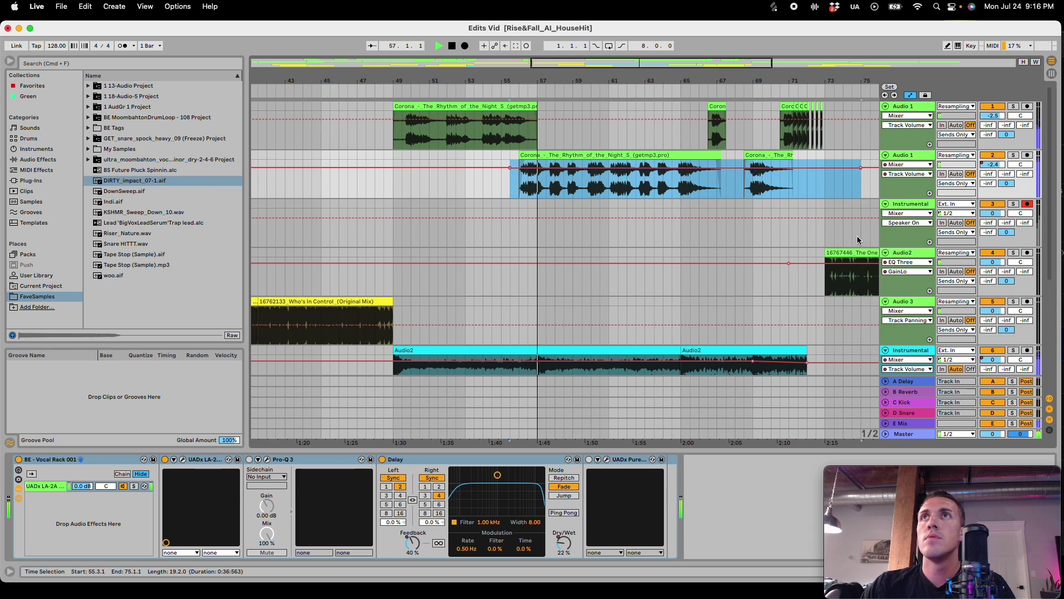
key(space)
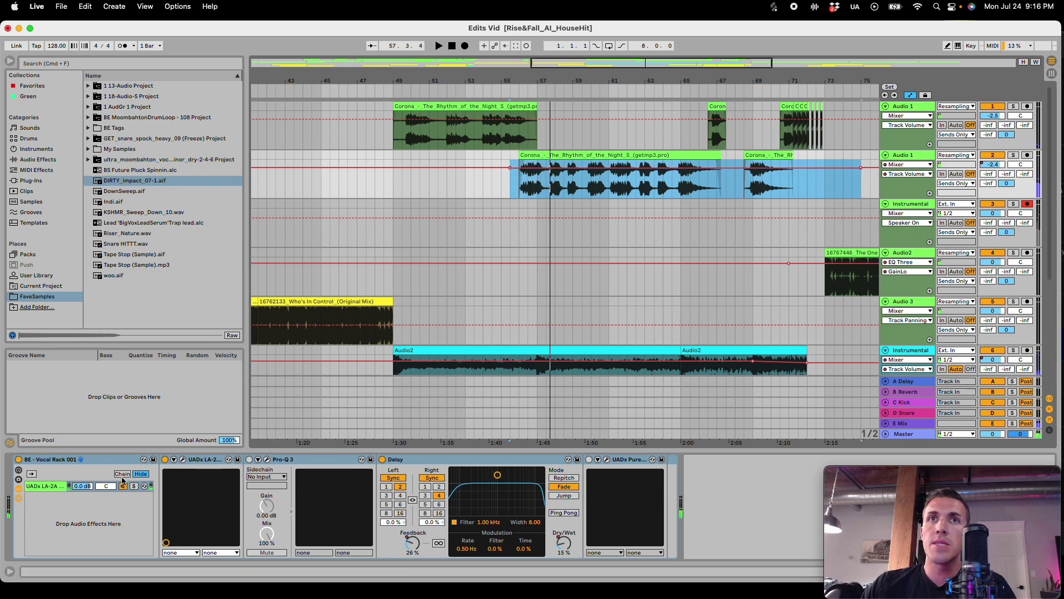
Step: Turn off the MIND THE NEIGHBORS! low-cut filter device on the Master track
scroll(866, 315, down, 5)
click(905, 437)
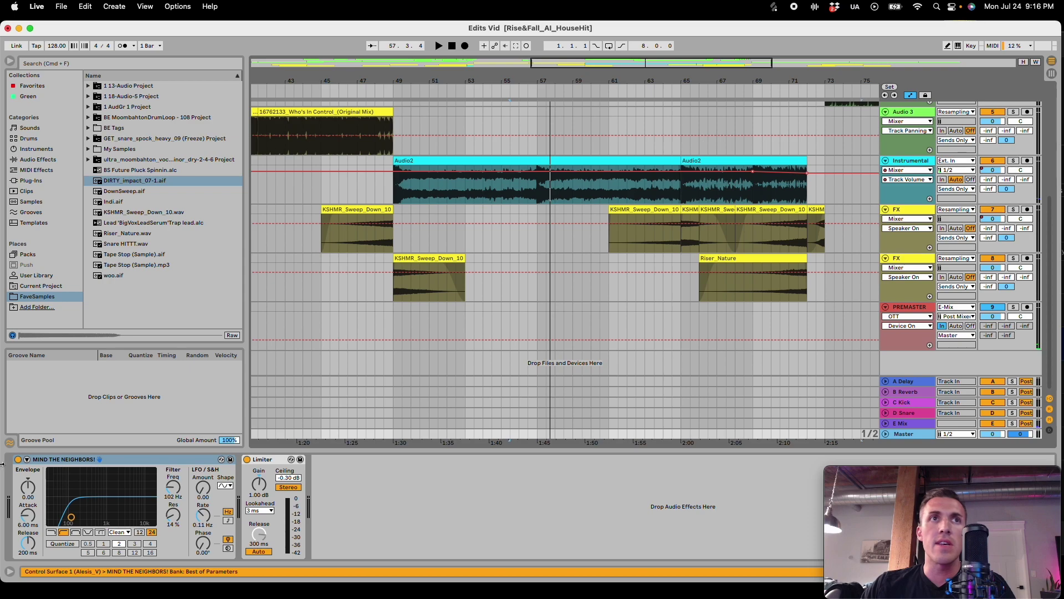
click(18, 460)
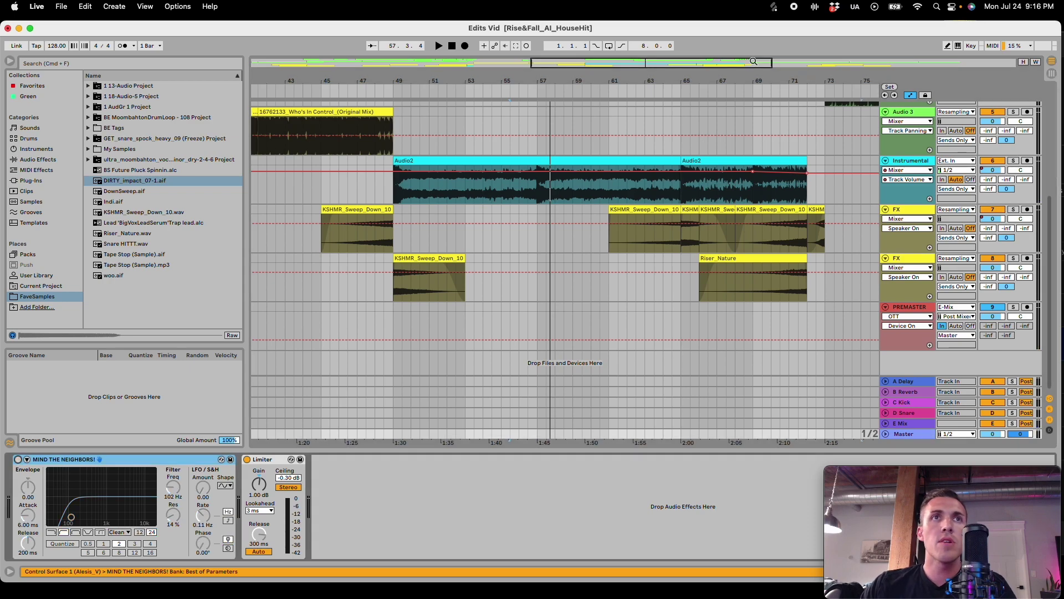
Step: Play the arrangement from the beginning and review the opening vocal and instrumental sections
double_click(641, 61)
scroll(560, 183, up, 5)
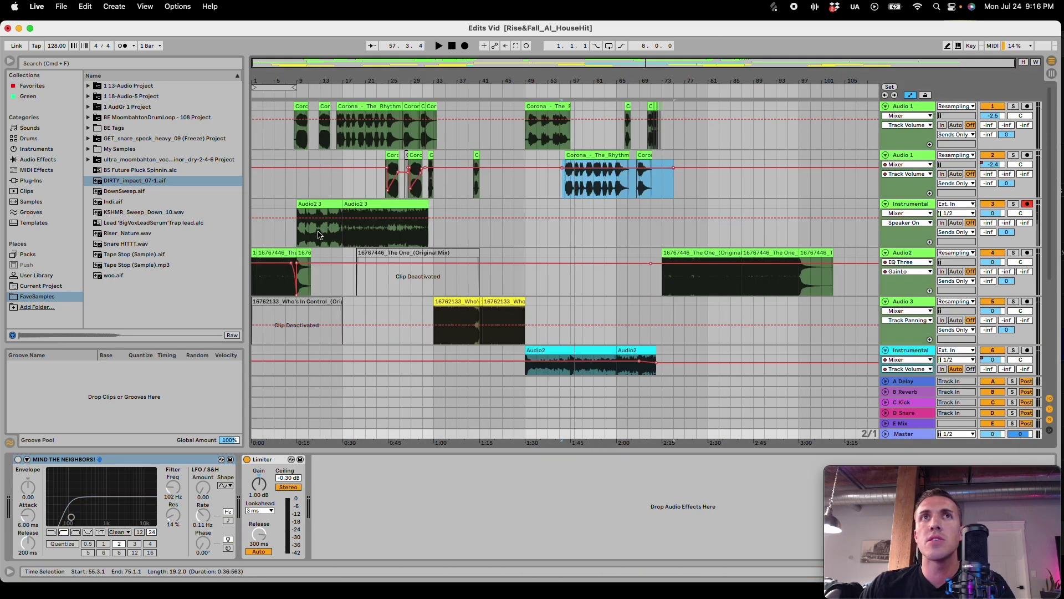
click(452, 47)
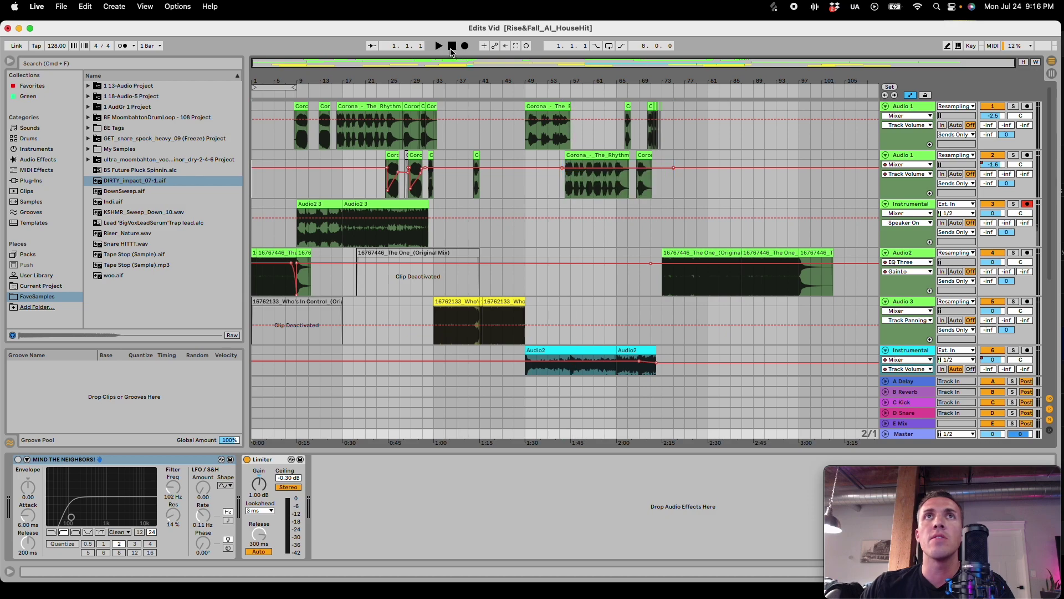
key(space)
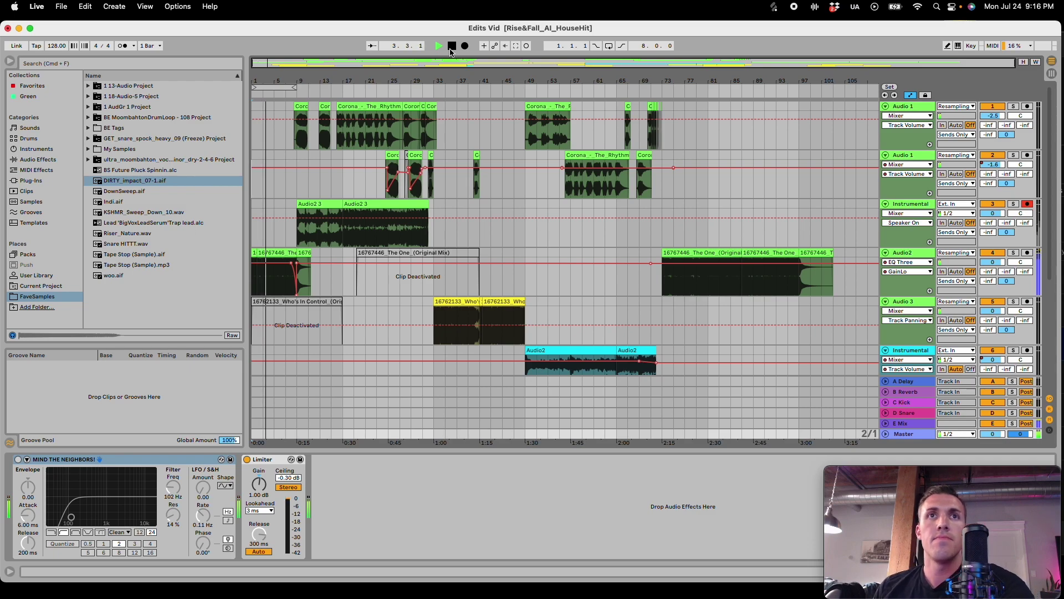
click(926, 109)
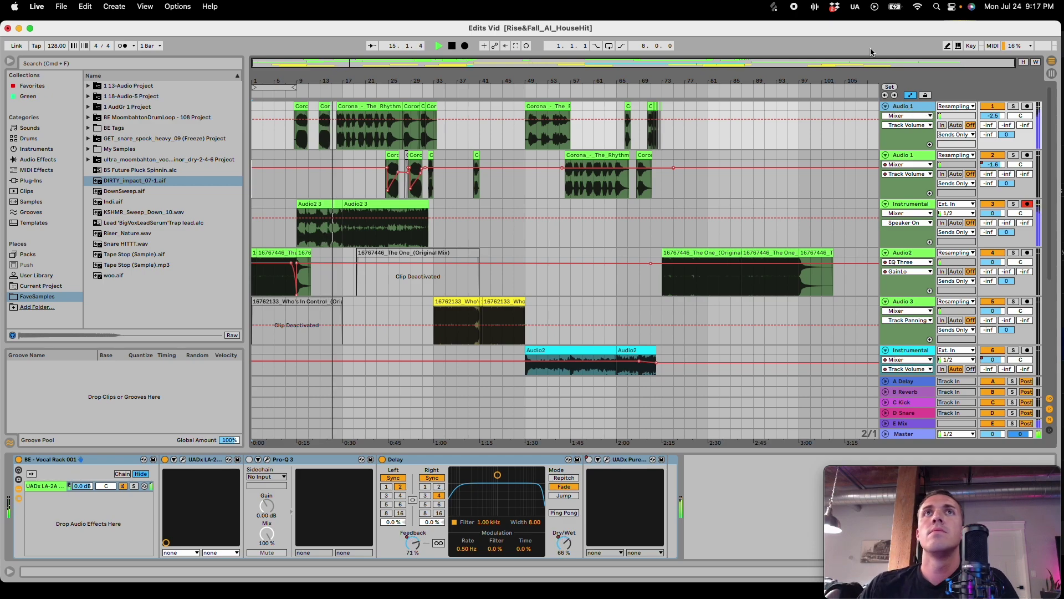
drag(381, 60, 380, 121)
key(minus)
key(minus)
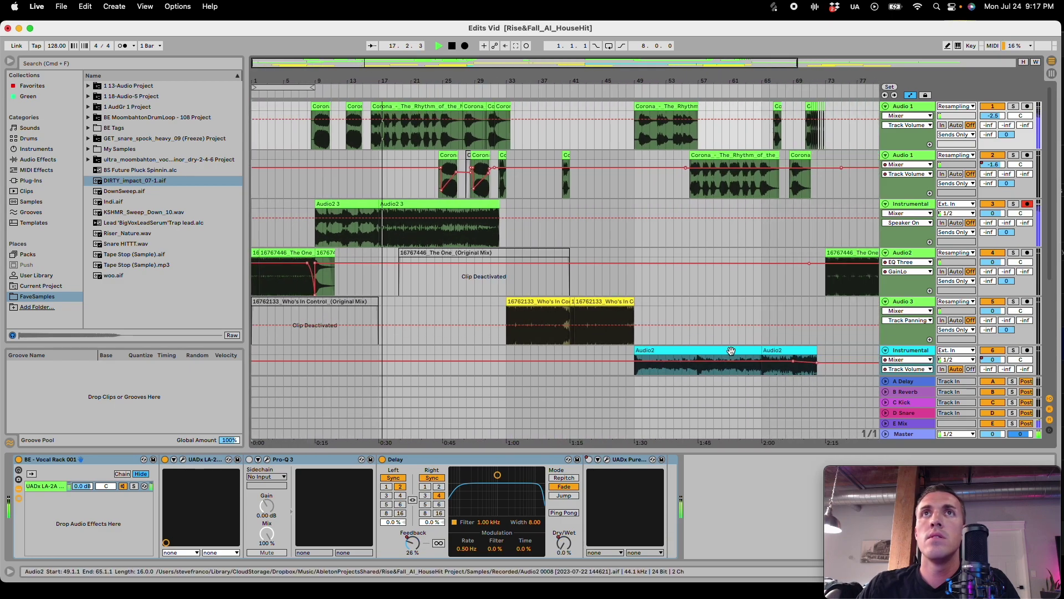
Step: Hide the automation and delete the deactivated clips from the Audio2, Audio 3 and second Audio 1 tracks
key(a)
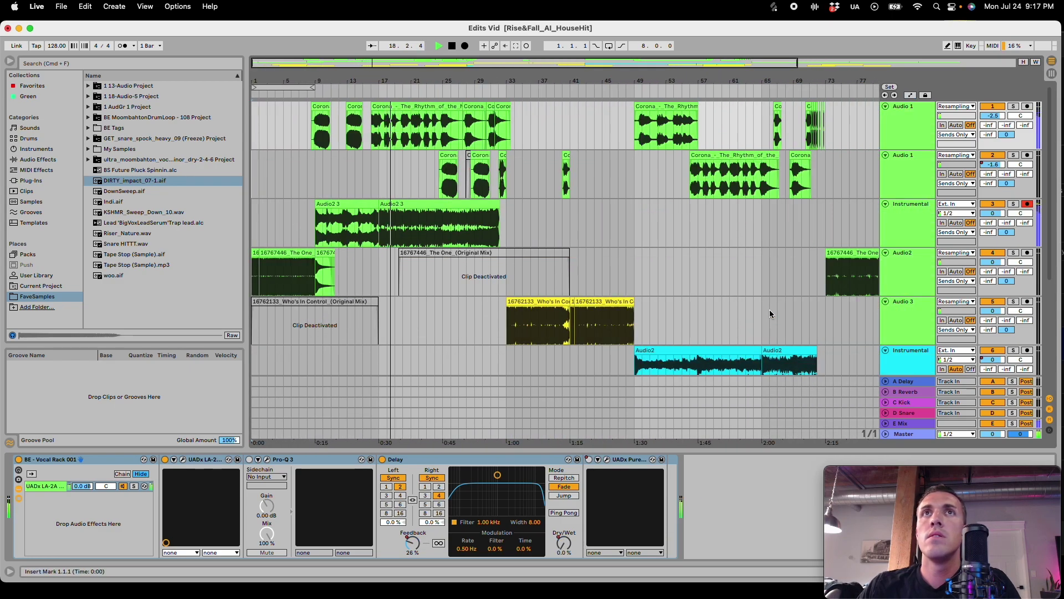
click(505, 252)
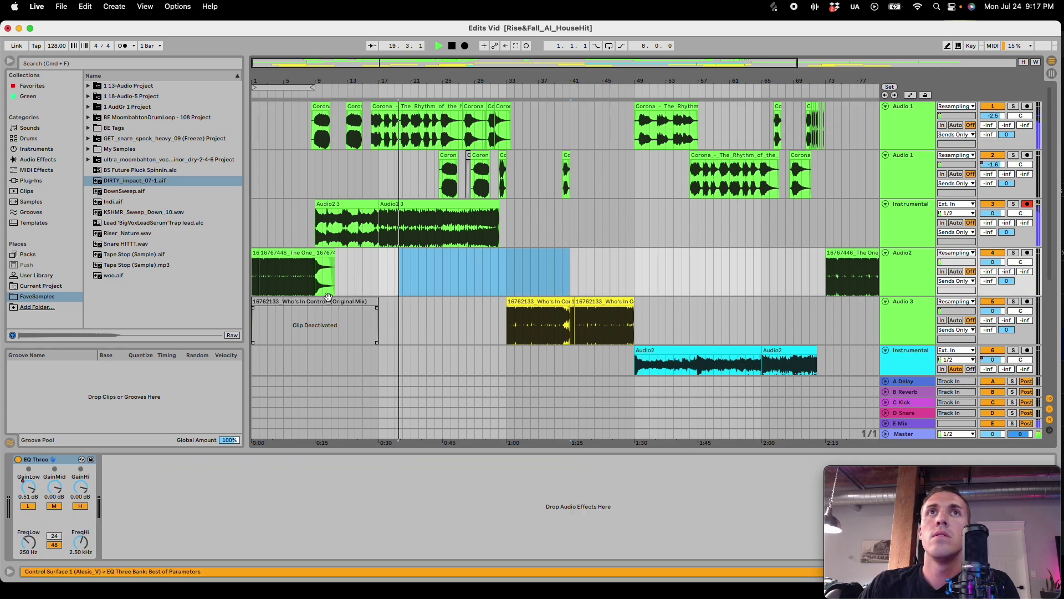
key(Delete)
click(282, 333)
key(Delete)
scroll(646, 218, down, 5)
scroll(643, 275, up, 5)
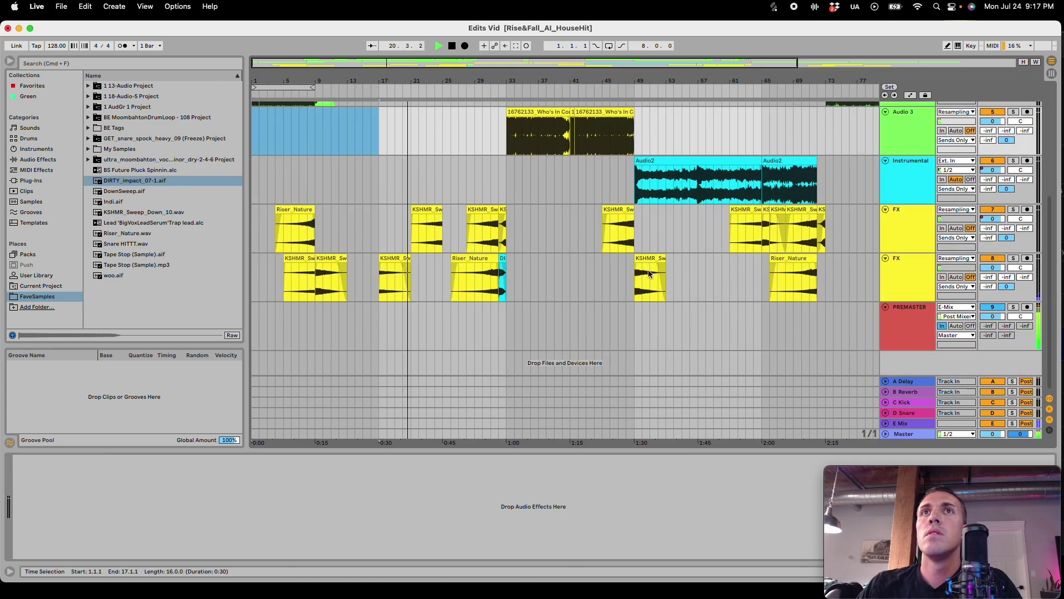
scroll(643, 275, up, 1)
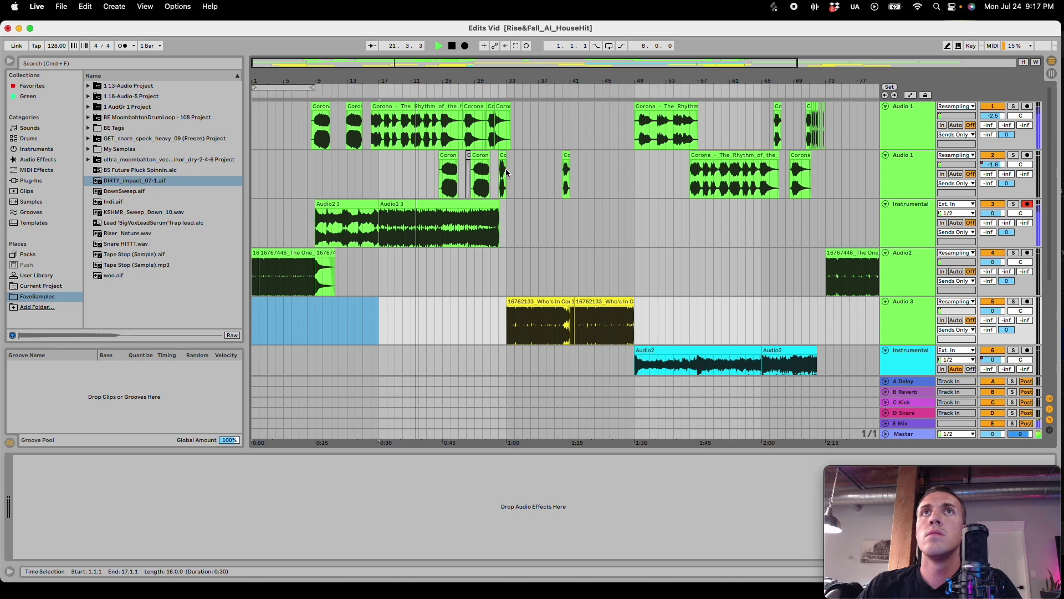
click(468, 164)
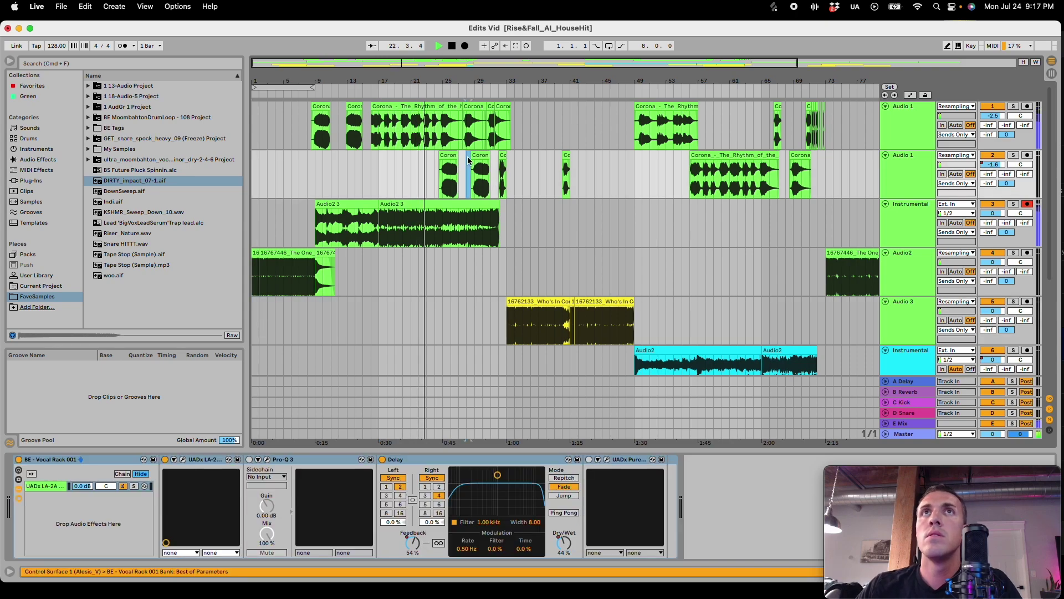
Step: Raise the second Audio 1 track's volume automation at the start of its vocal clip near bar 25 and save the set
drag(482, 67, 483, 67)
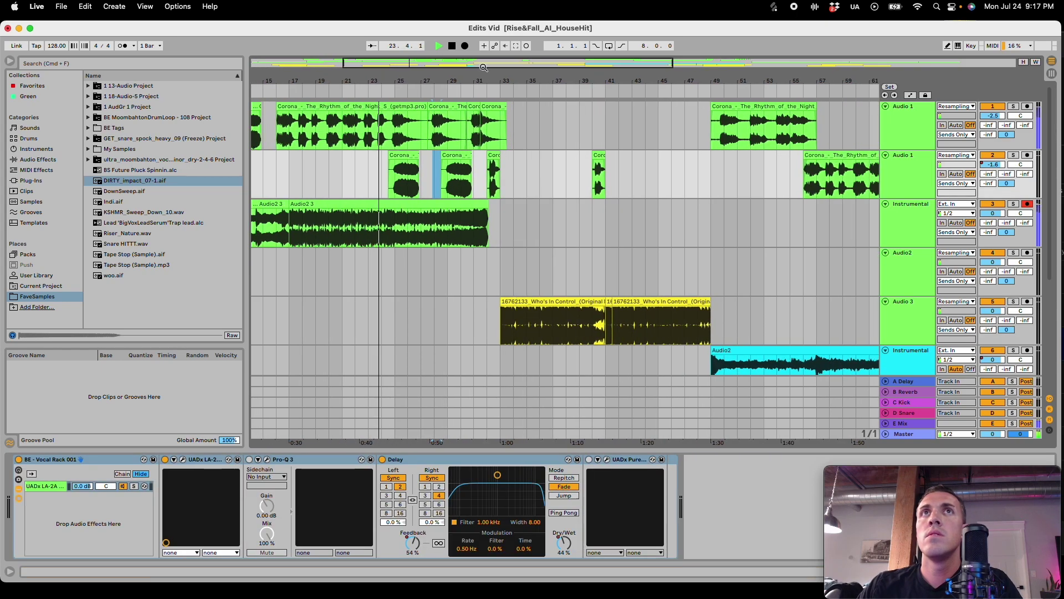
mouse_move(992, 164)
mouse_down()
mouse_move(993, 199)
mouse_move(992, 149)
mouse_up()
right_click(992, 167)
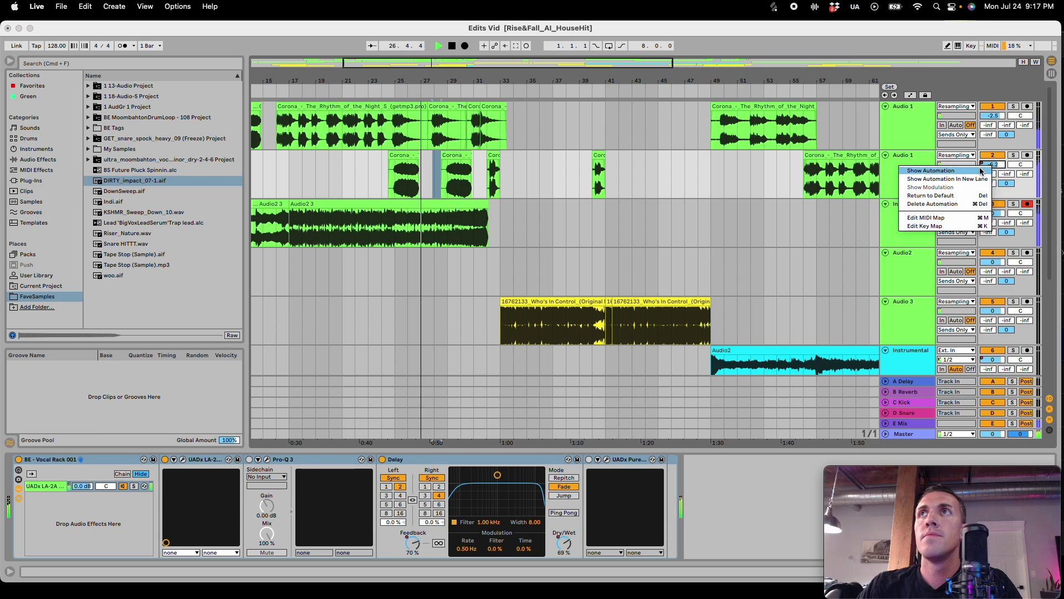
click(1003, 171)
mouse_move(393, 190)
mouse_down()
mouse_move(445, 179)
mouse_move(393, 183)
mouse_up()
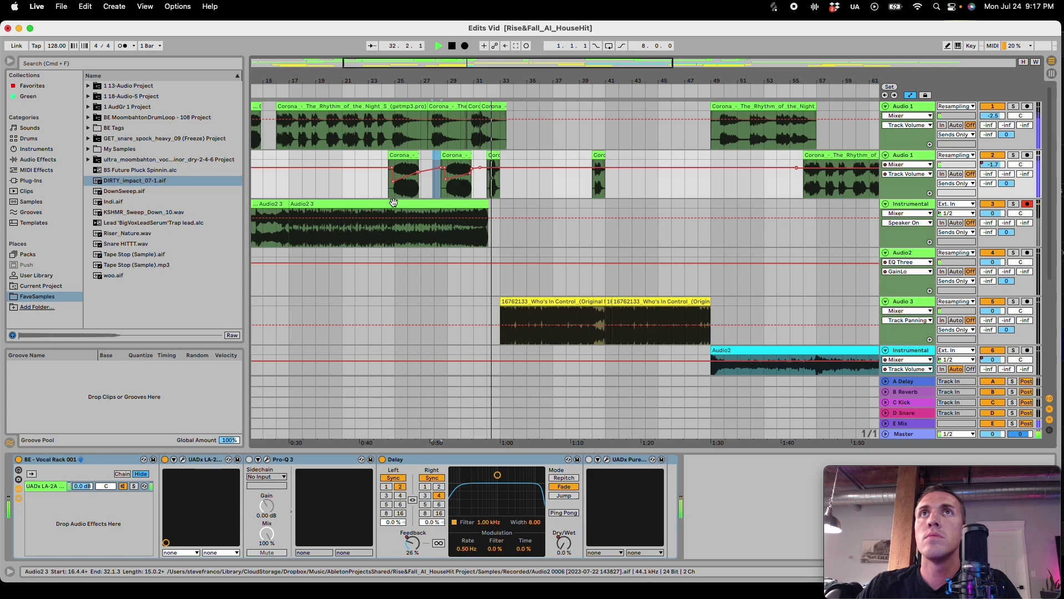
key(super+s)
Step: Hide the automation again and listen through the arrangement from about bar 33 to bar 60, checking vocals and effects
drag(642, 81, 451, 76)
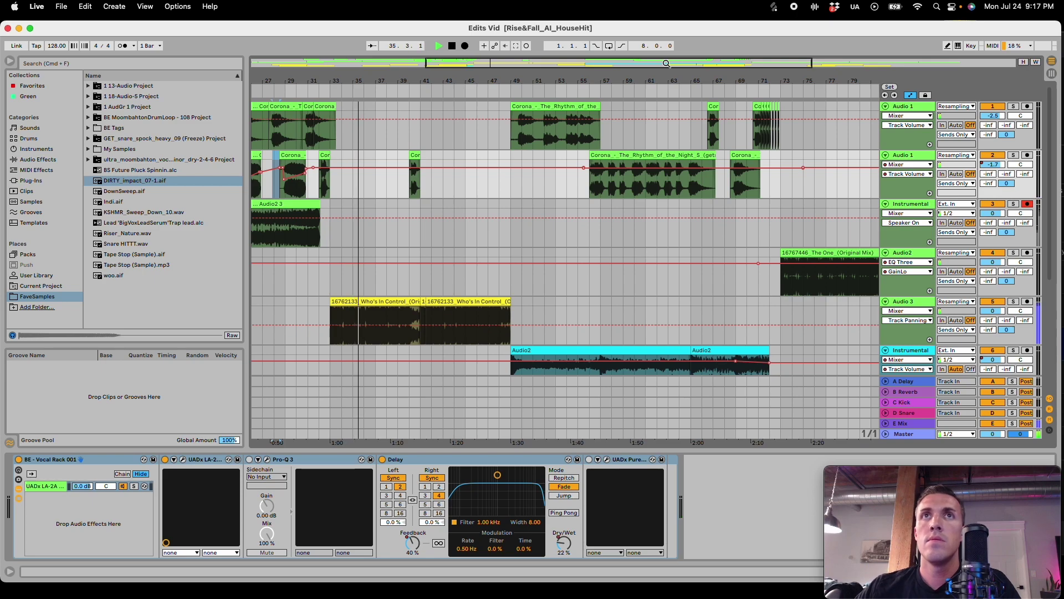
scroll(503, 184, down, 5)
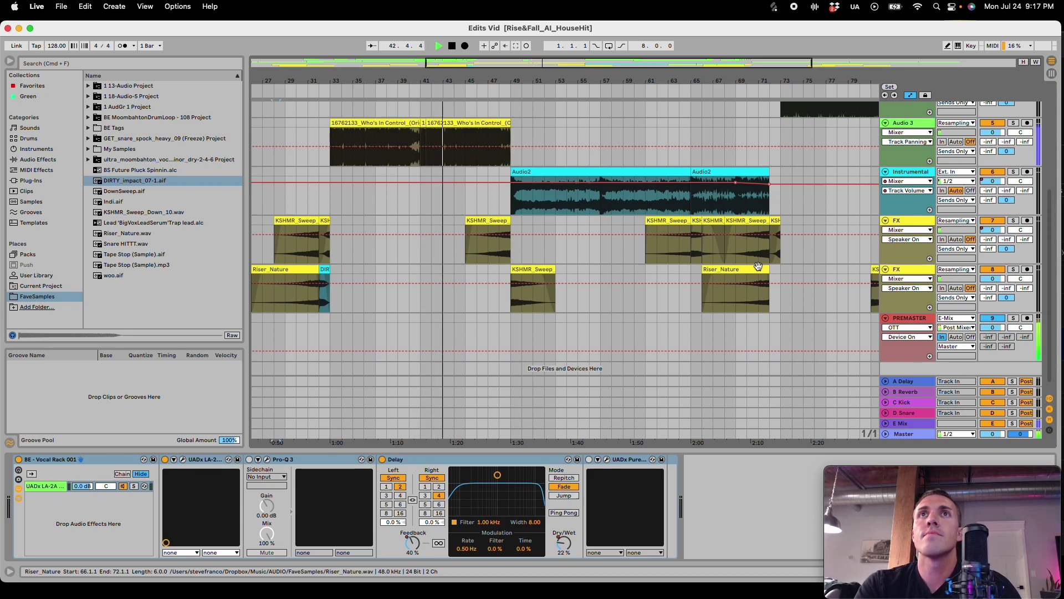
key(a)
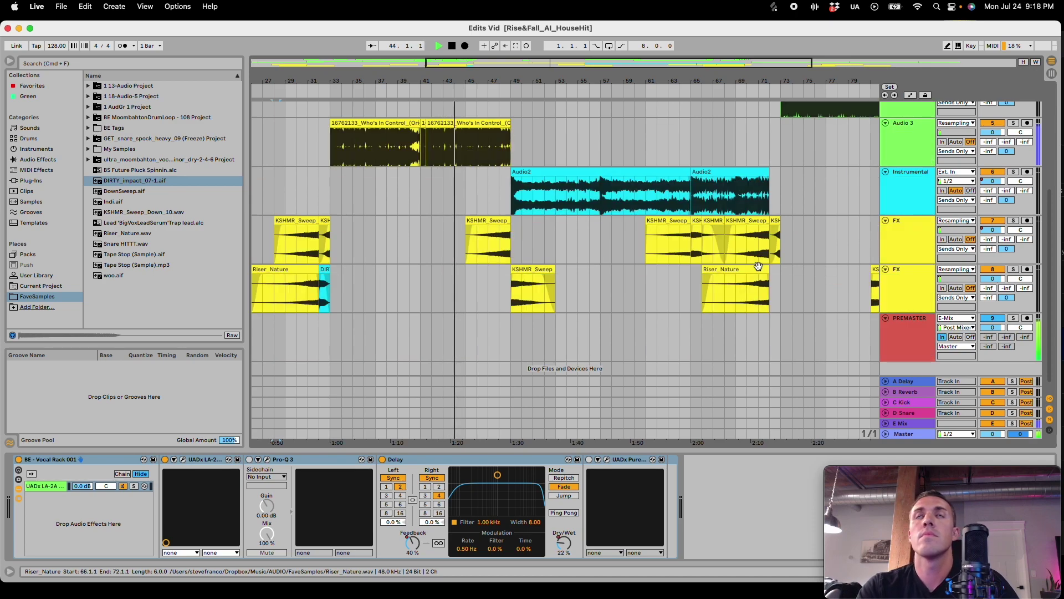
scroll(740, 328, up, 2)
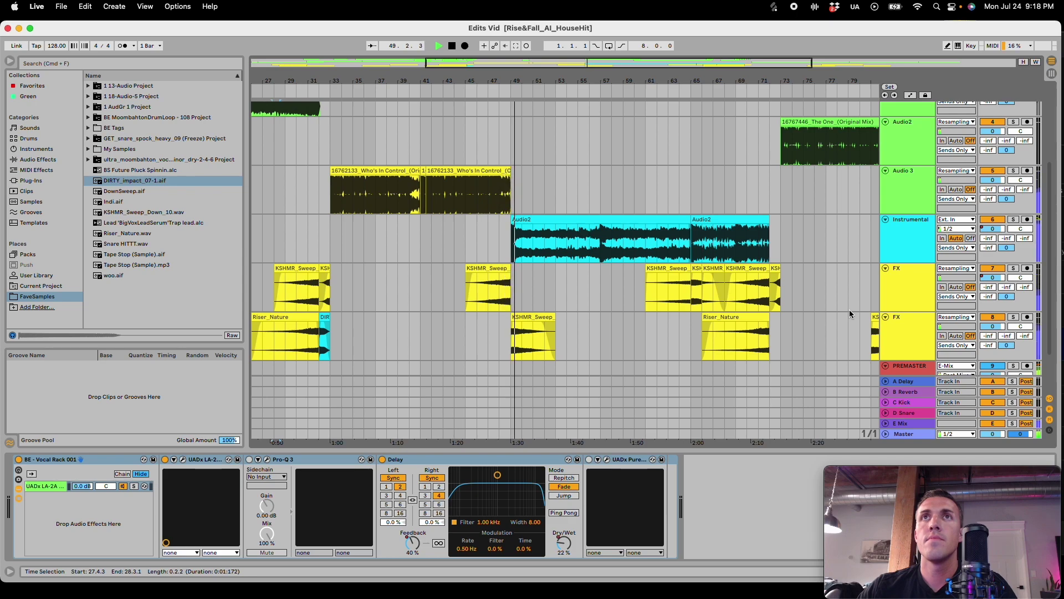
scroll(849, 309, up, 5)
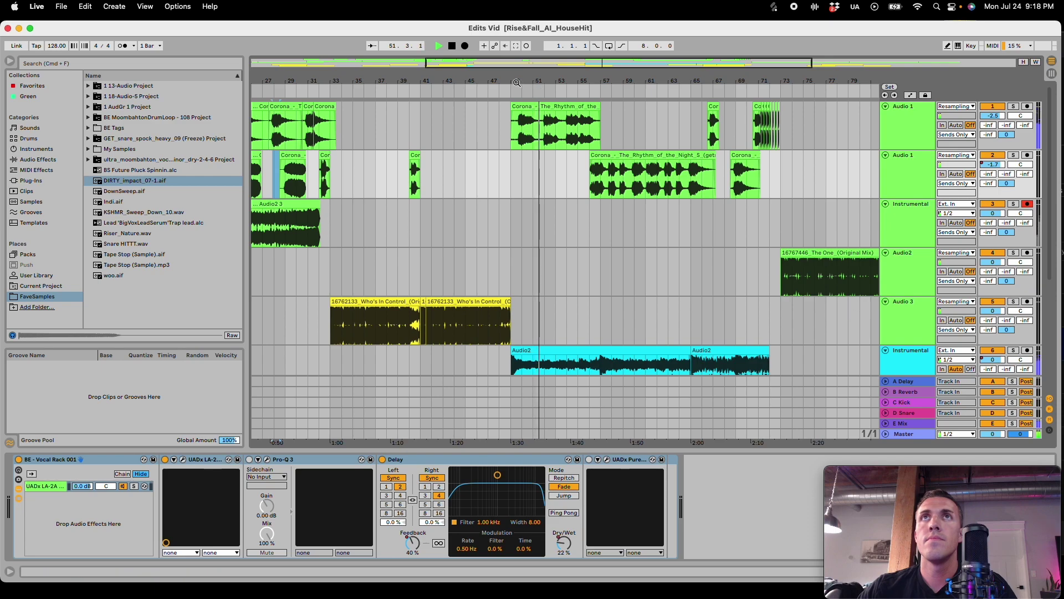
scroll(520, 83, right, 5)
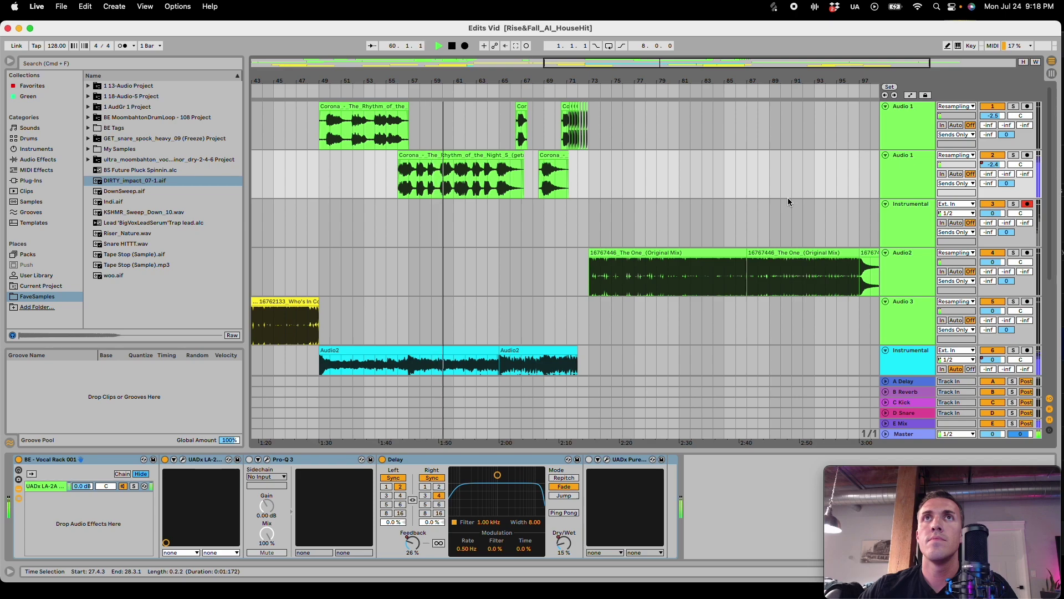
Step: Copy the KSHMR_Sweep_Down_10 clip at bar 89 on the lower FX track to bar 57
scroll(638, 221, down, 5)
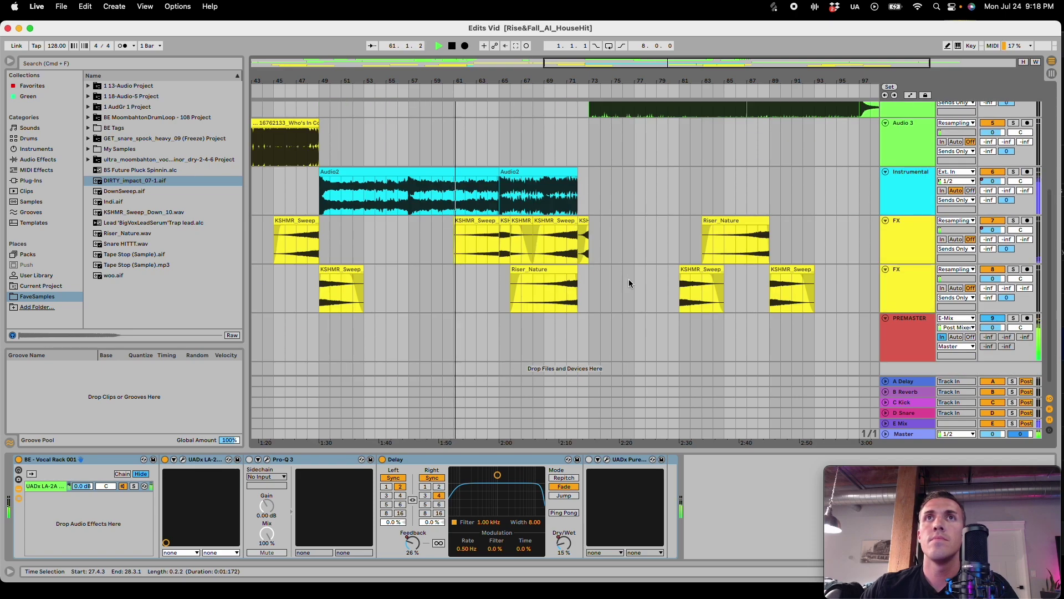
click(712, 273)
click(780, 270)
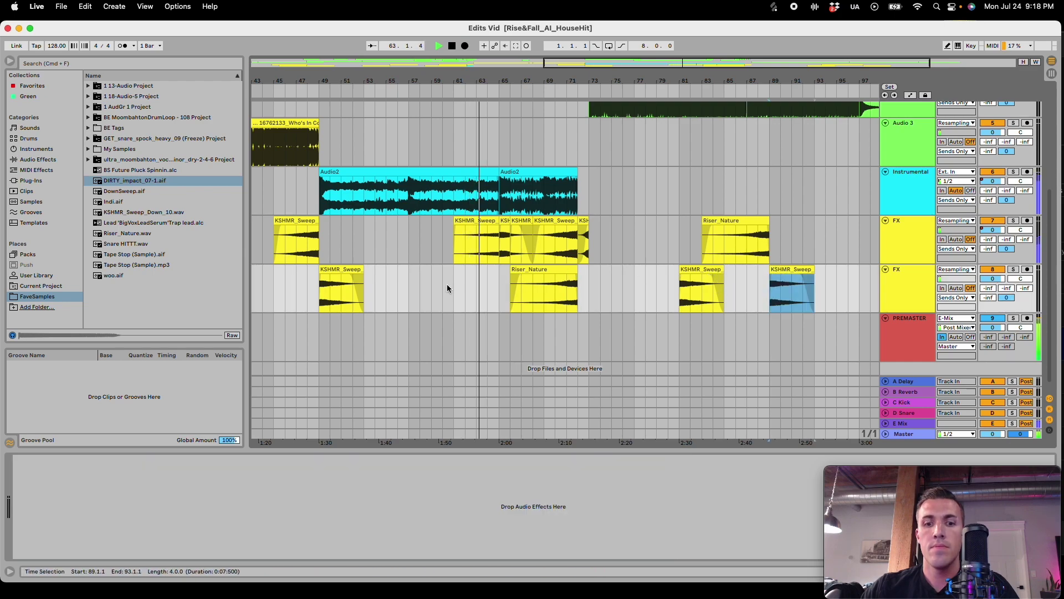
click(407, 300)
key(super+v)
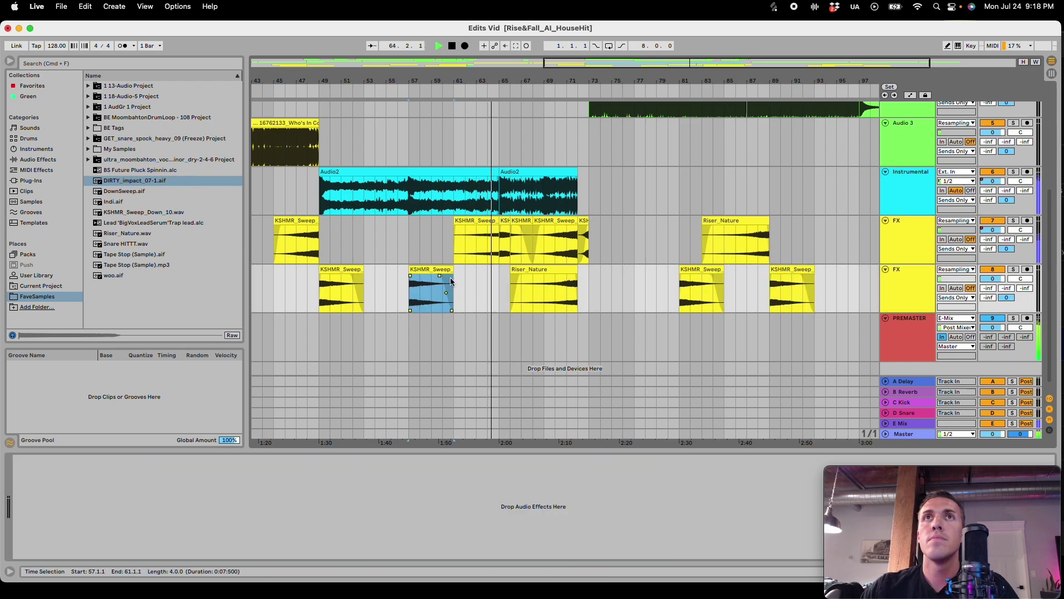
Step: Copy the reversed KSHMR_Sweep_Down_10 clip from bar 61 to bar 53 on the upper FX track and set the copy's gain to -10.3 dB
click(476, 222)
key(super+c)
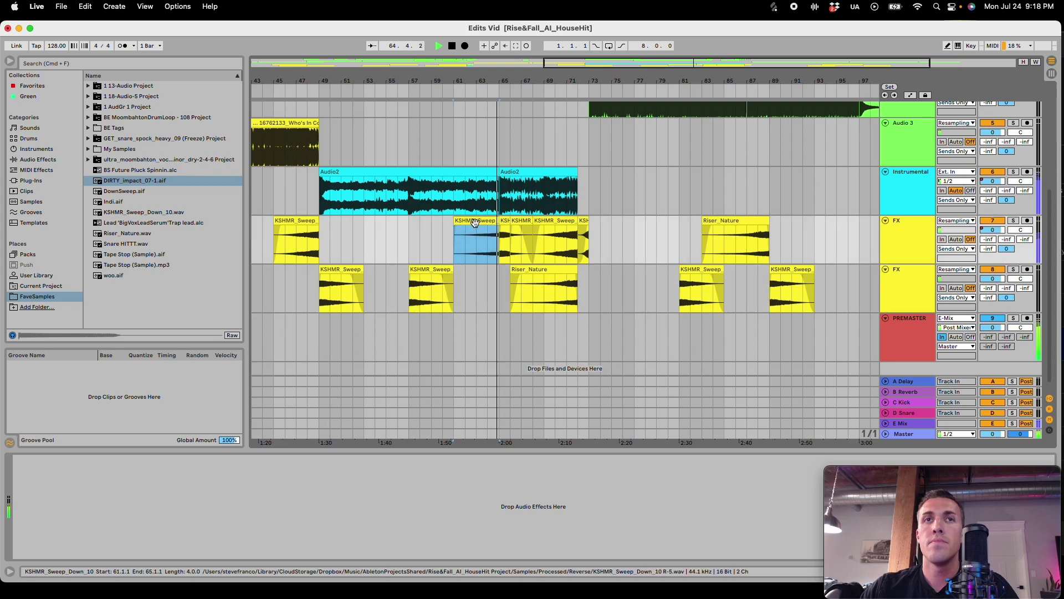
click(368, 238)
key(super+v)
double_click(425, 271)
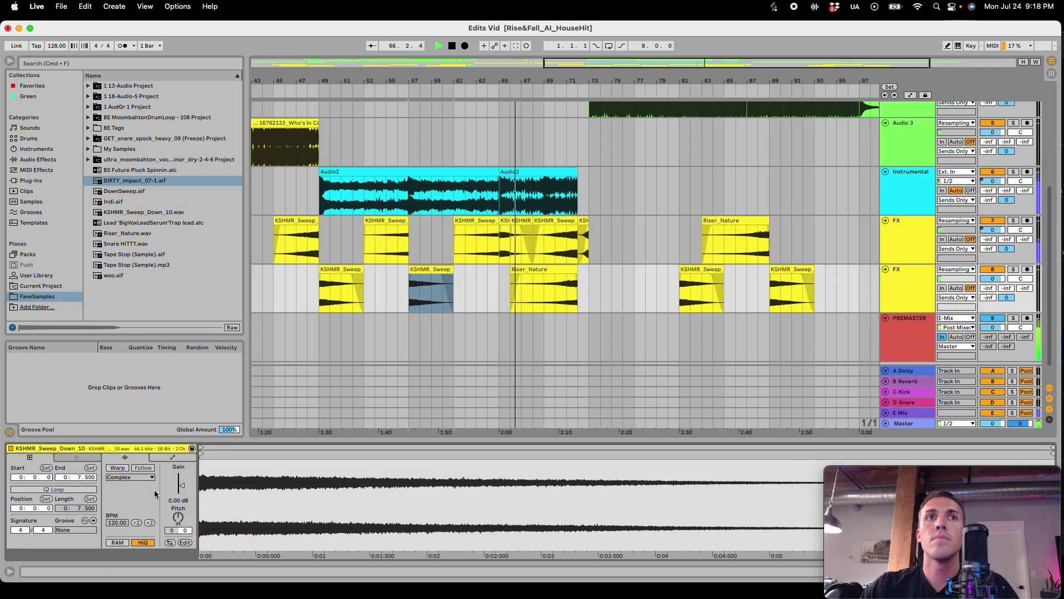
click(388, 221)
drag(180, 486, 181, 496)
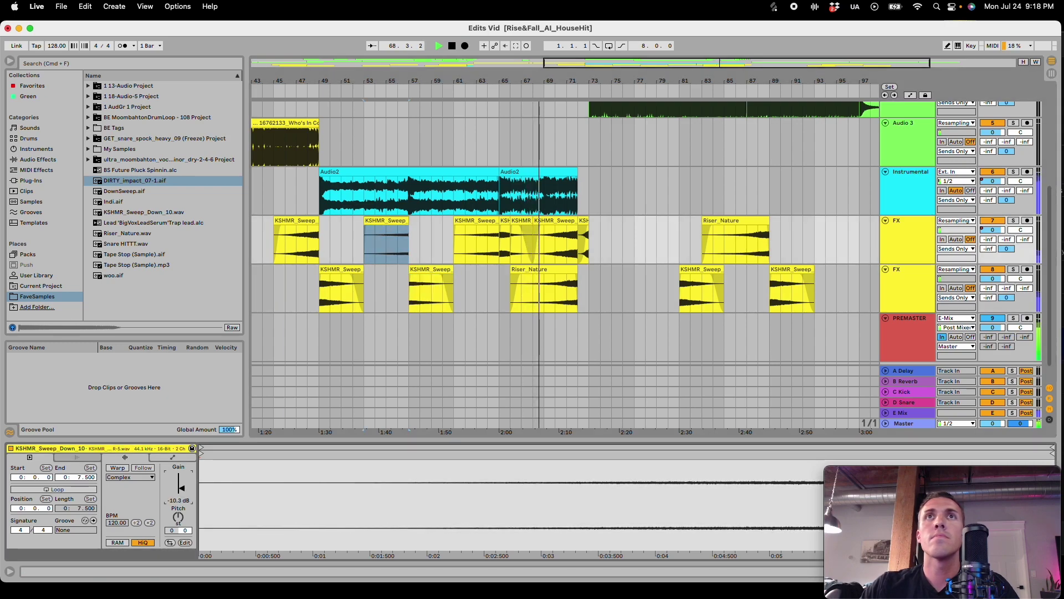
Step: Listen through the transition at bar 73 and examine the tracks and effects in the closing section
drag(587, 67, 726, 141)
scroll(577, 268, up, 1)
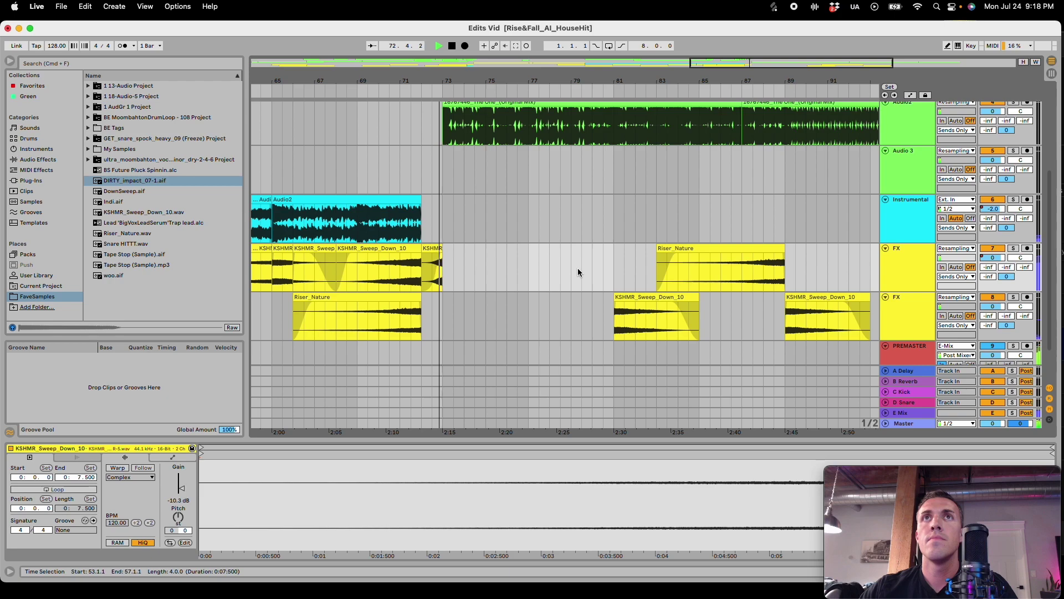
scroll(582, 267, up, 4)
scroll(593, 270, down, 4)
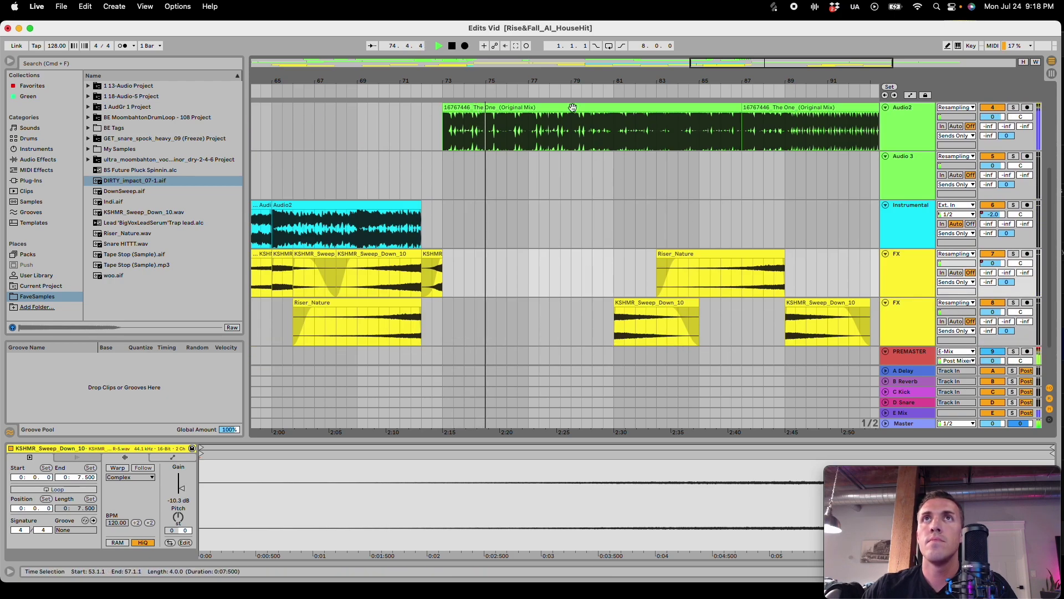
scroll(693, 301, up, 5)
scroll(557, 231, down, 2)
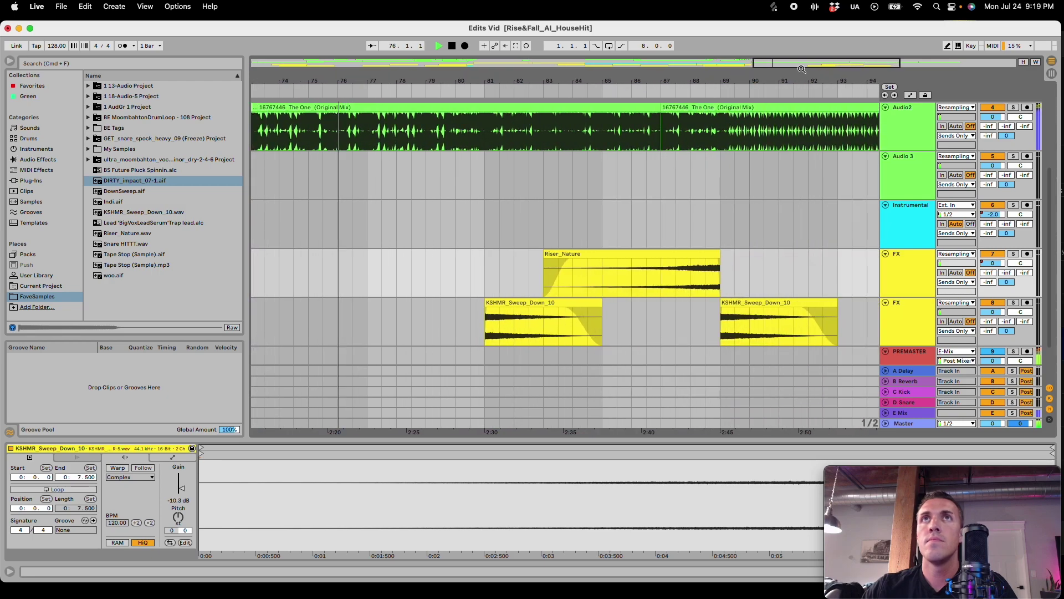
scroll(557, 231, up, 5)
drag(825, 76, 720, 17)
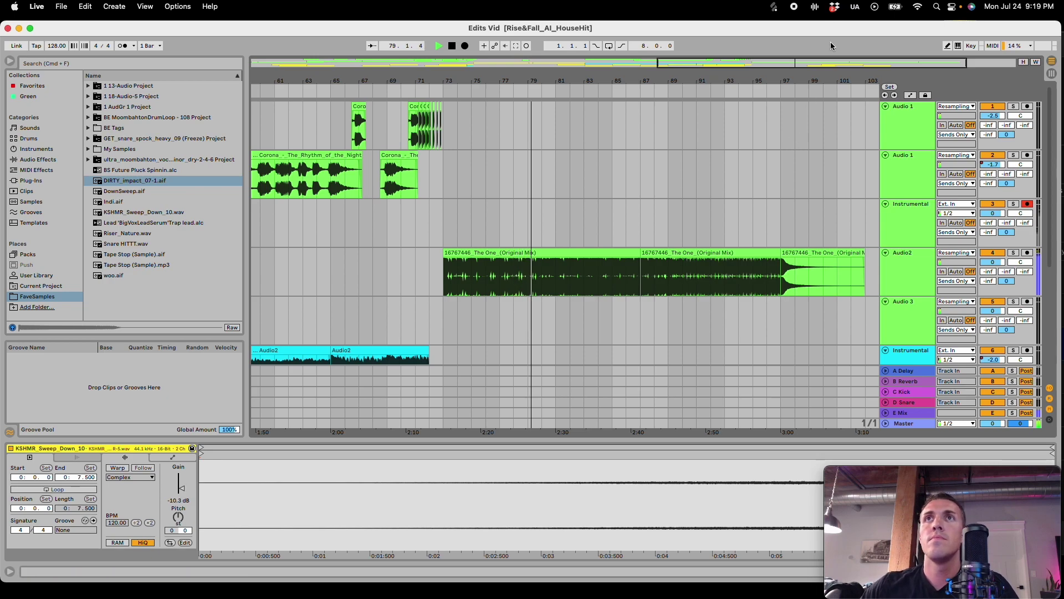
Step: Copy the reversed KSHMR_Sweep_Down_10 clip from bar 61 to bar 77 on the upper FX track and set the copy's gain to -10.8 dB
scroll(751, 228, down, 3)
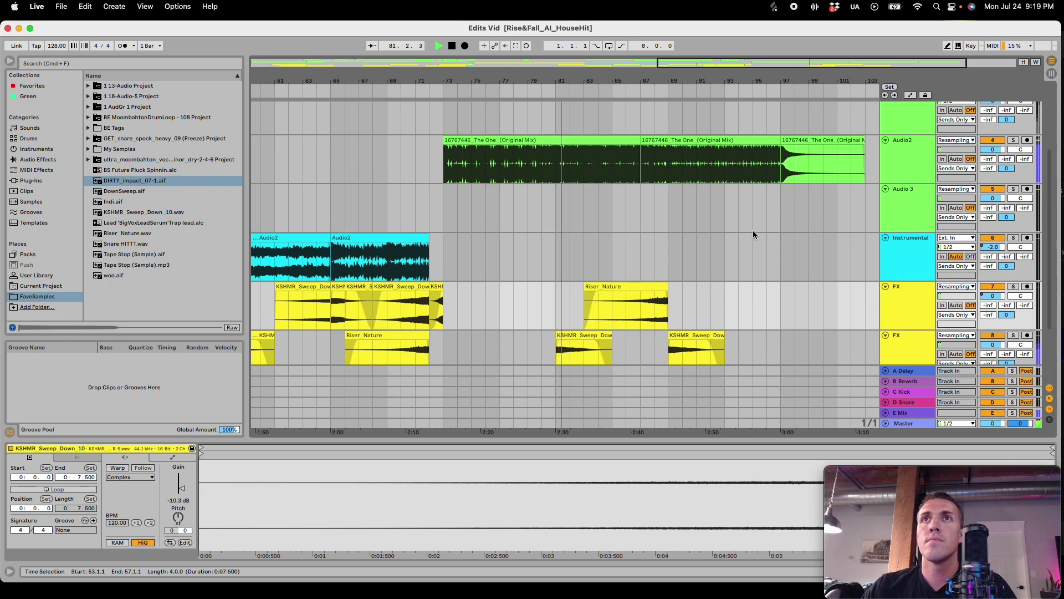
scroll(462, 272, down, 1)
scroll(462, 272, down, 4)
click(303, 261)
key(super+c)
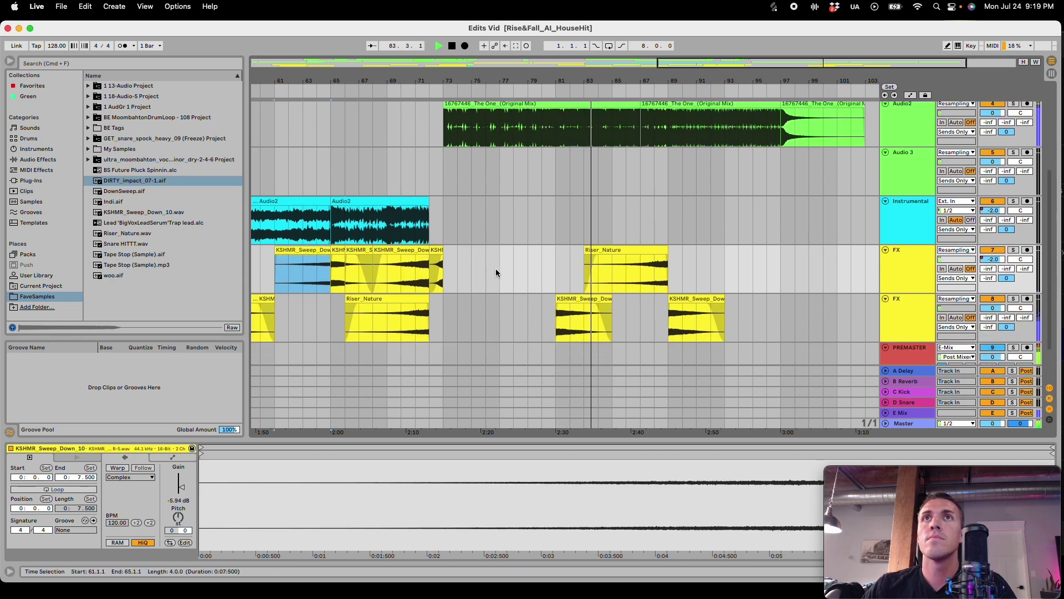
click(496, 269)
key(super+v)
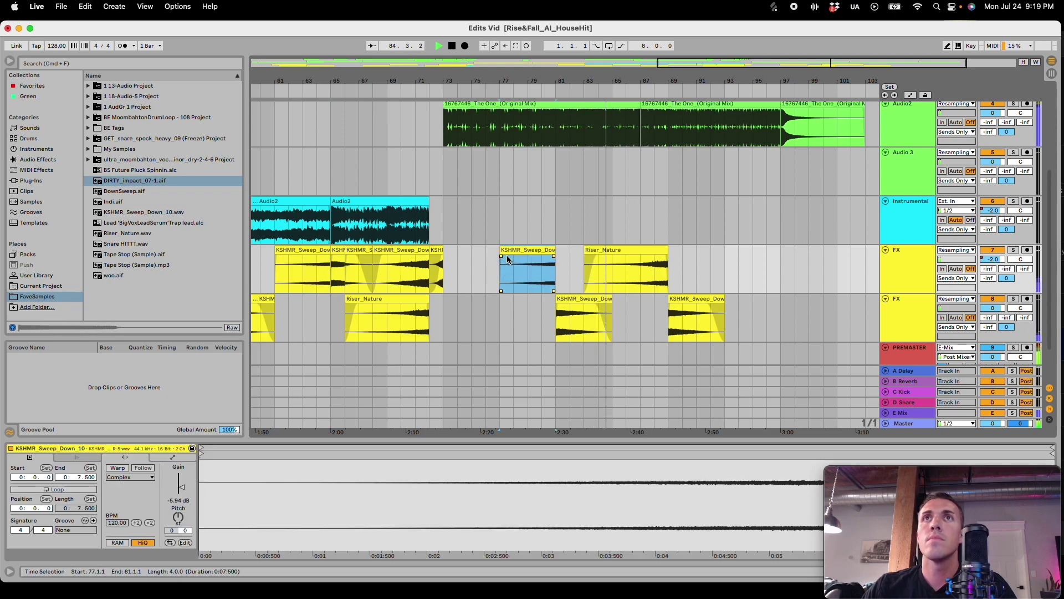
drag(181, 487, 183, 491)
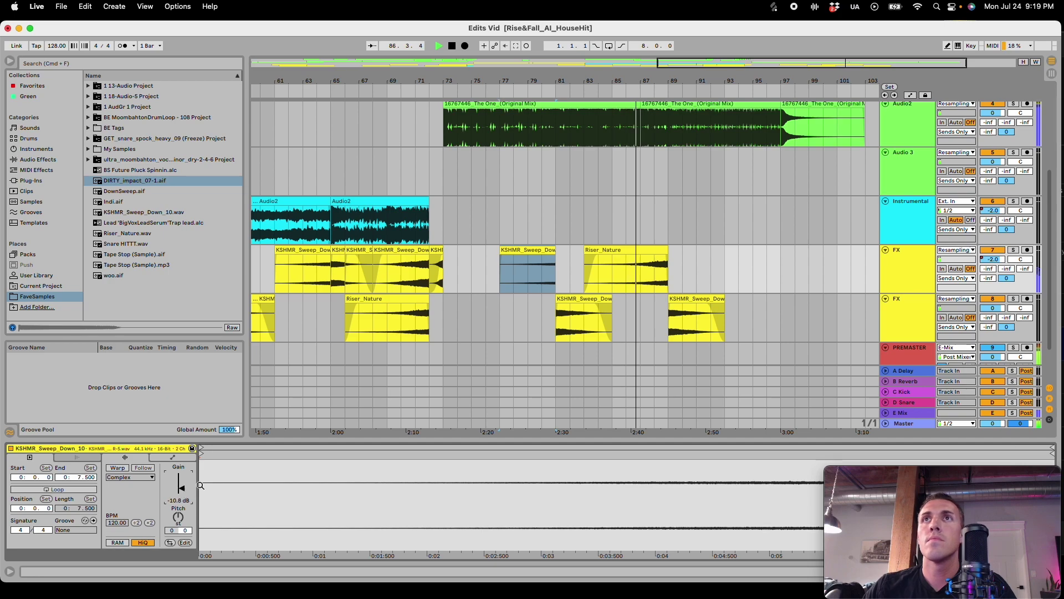
Step: Copy the last two bars of the reversed sweep at bar 77 to bar 87 on the lower FX track and extend the copy's start to bar 85
scroll(758, 309, up, 2)
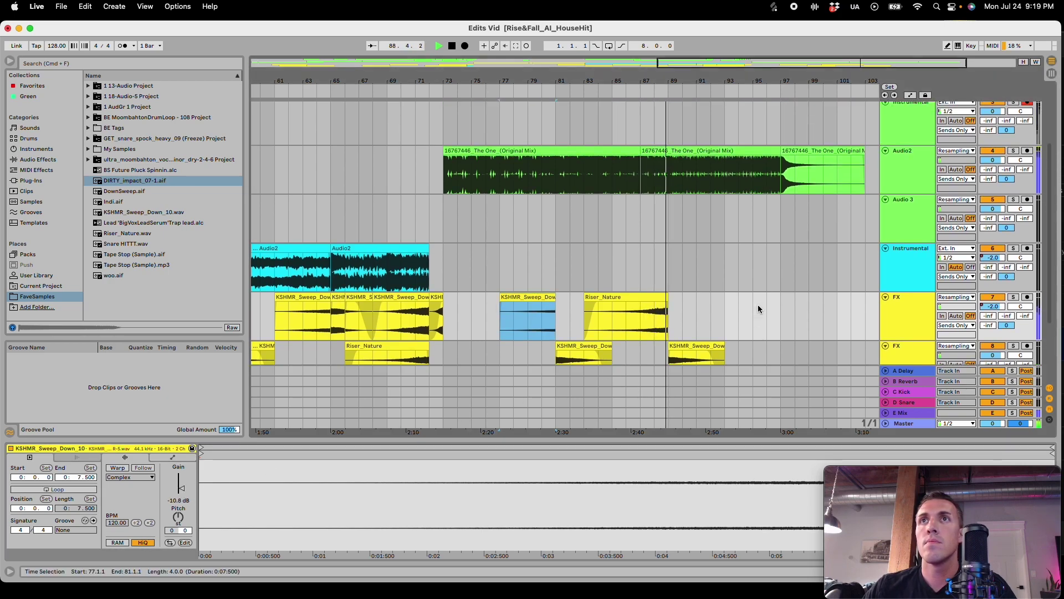
scroll(758, 309, down, 4)
drag(531, 226, 553, 225)
key(super+c)
click(643, 274)
key(super+v)
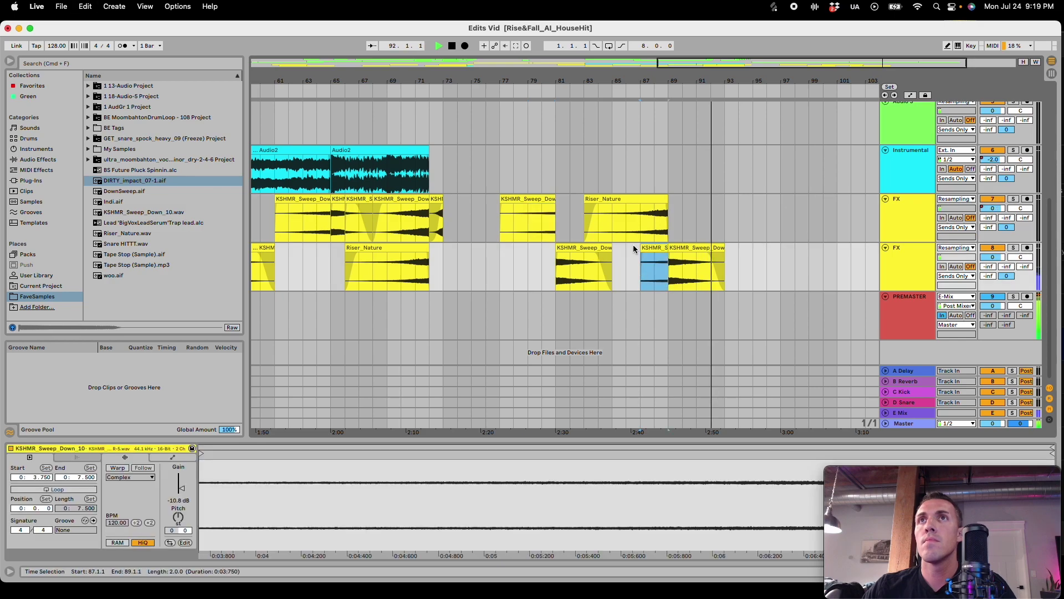
drag(641, 248, 612, 248)
key(space)
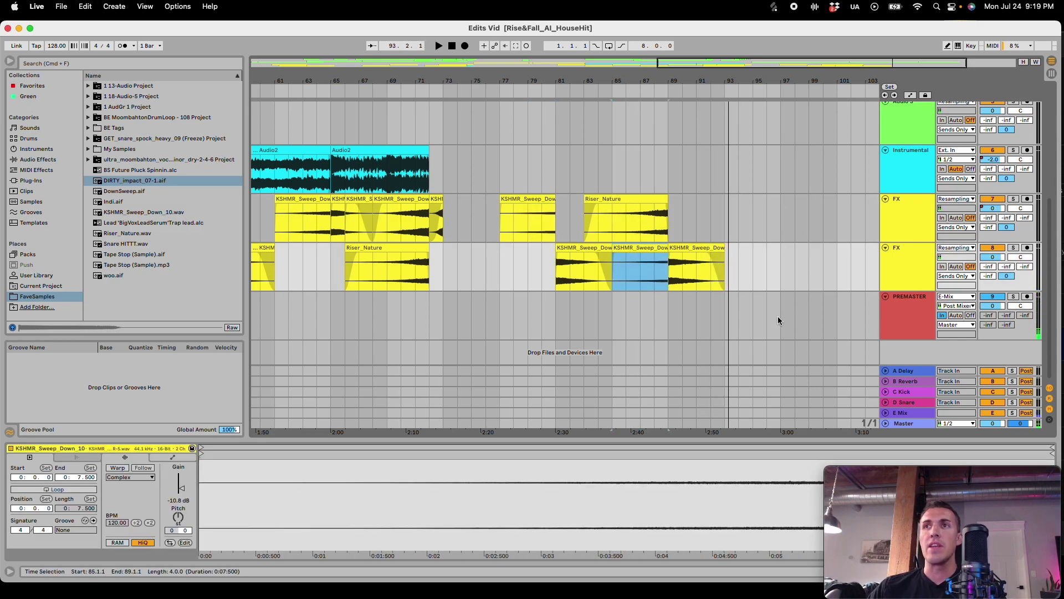
Step: Hide the browser and fit the whole arrangement in view to check the clips on all tracks
drag(775, 62, 771, 25)
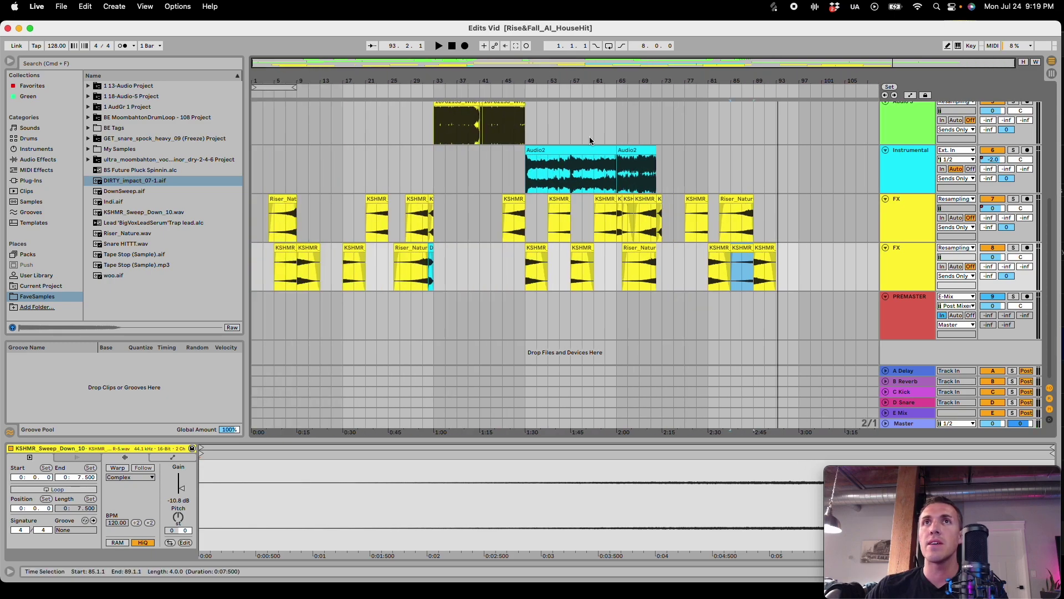
scroll(627, 220, up, 4)
scroll(626, 221, up, 5)
click(740, 254)
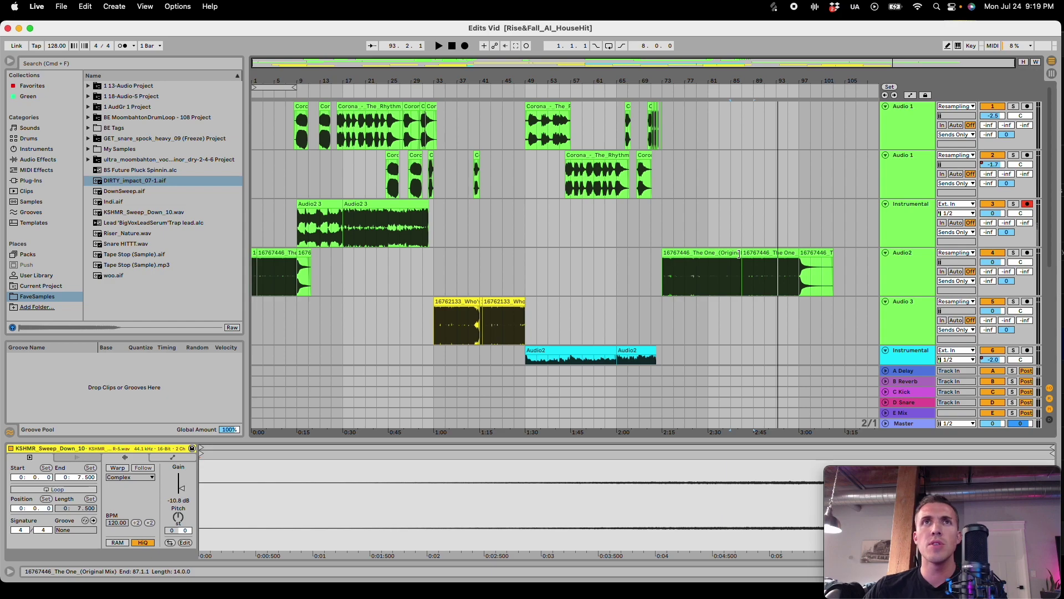
click(10, 61)
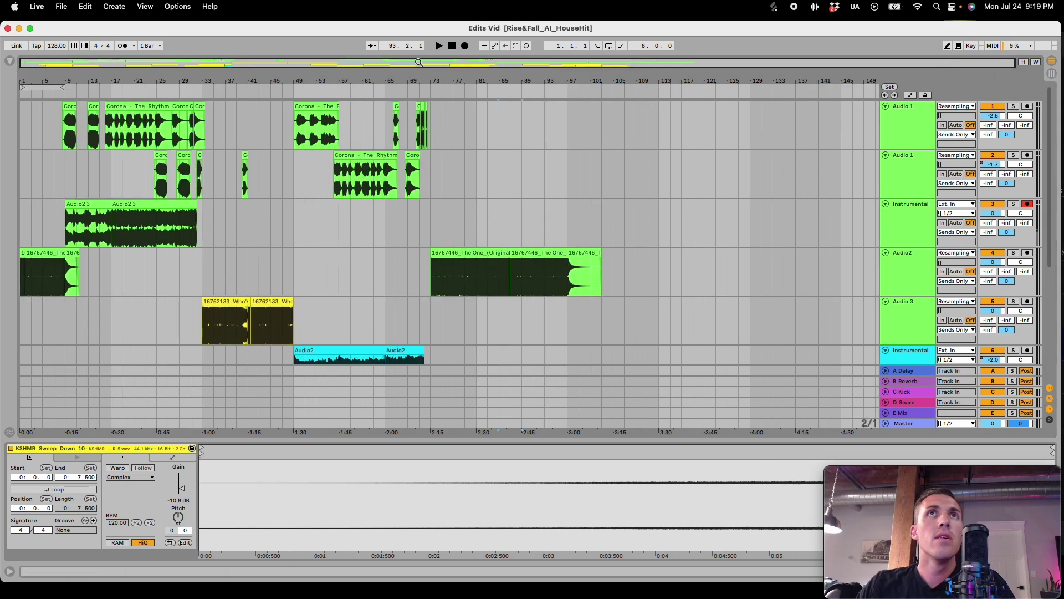
scroll(610, 217, down, 6)
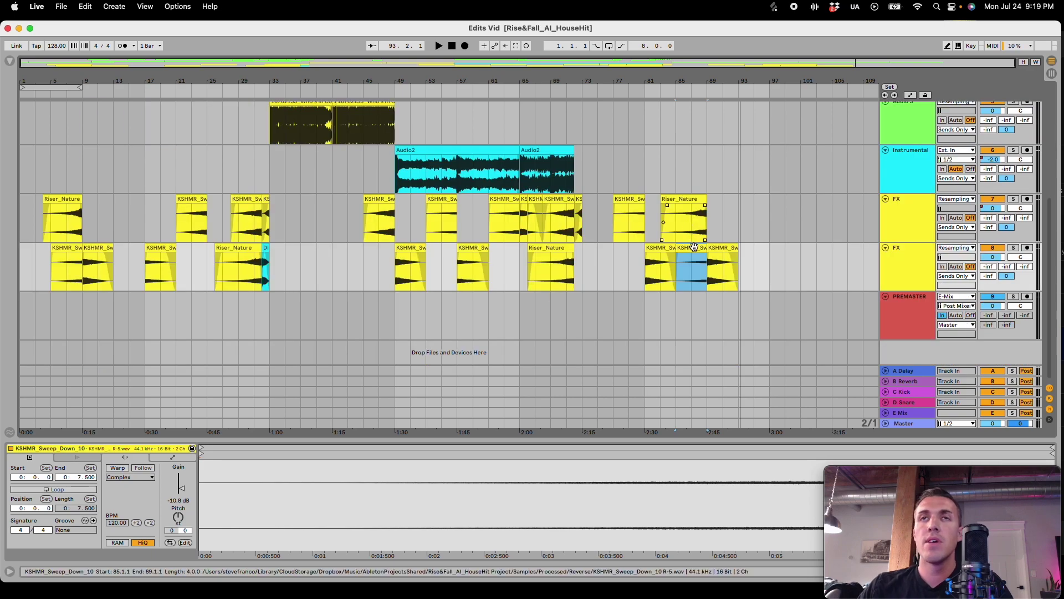
scroll(695, 250, up, 4)
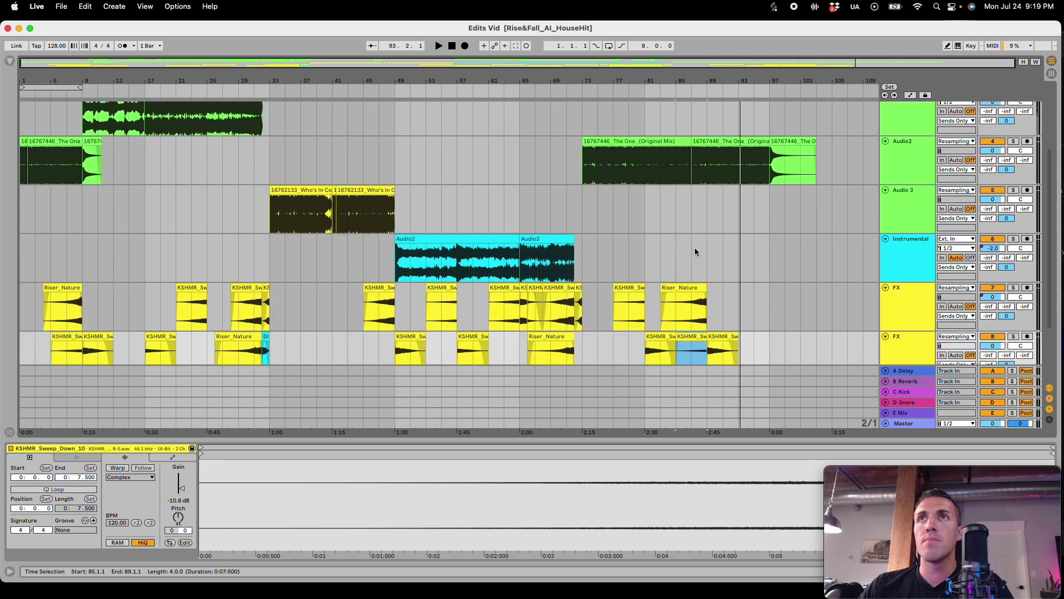
Step: Shorten the final clip on the Audio2 track to end at bar 101 and fade out its tail
click(710, 254)
scroll(754, 245, up, 5)
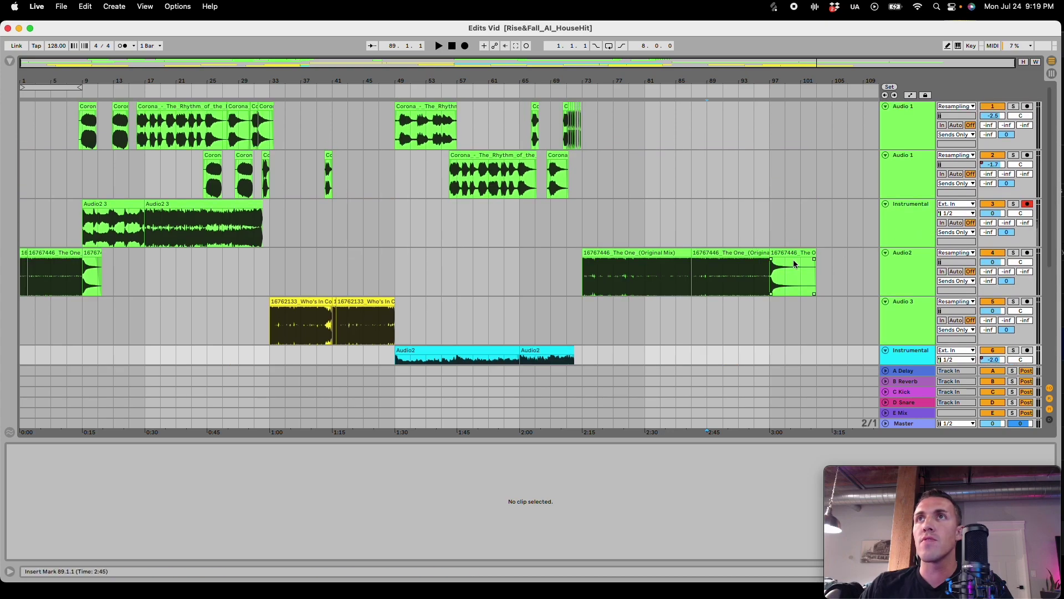
drag(815, 256, 793, 264)
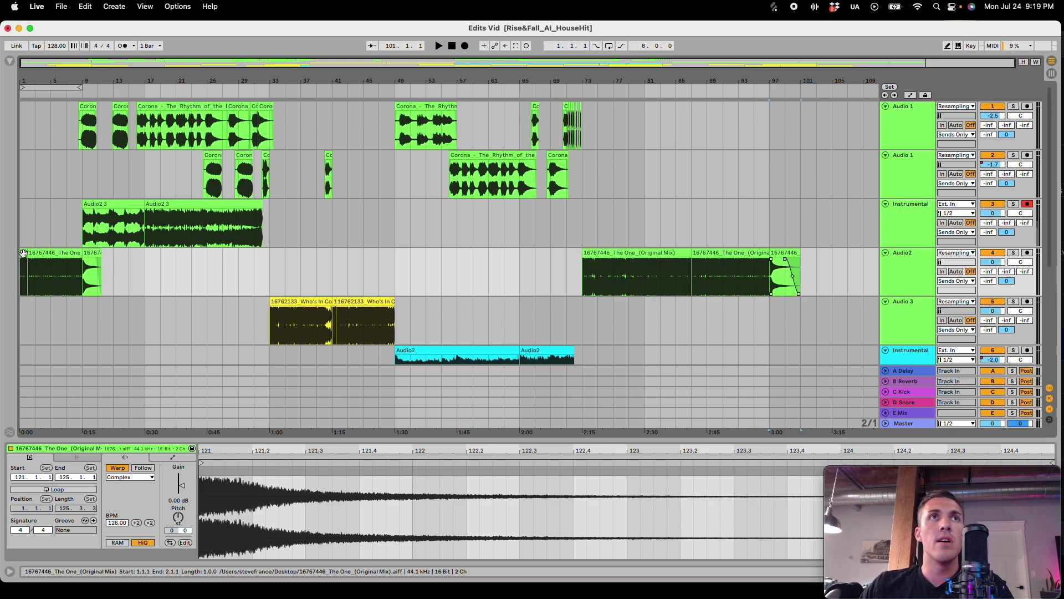
Step: Select the entire span of the edit on the Audio2 track, from the first clip at bar 1 through the last clip ending at bar 101
click(23, 253)
shift+click(793, 254)
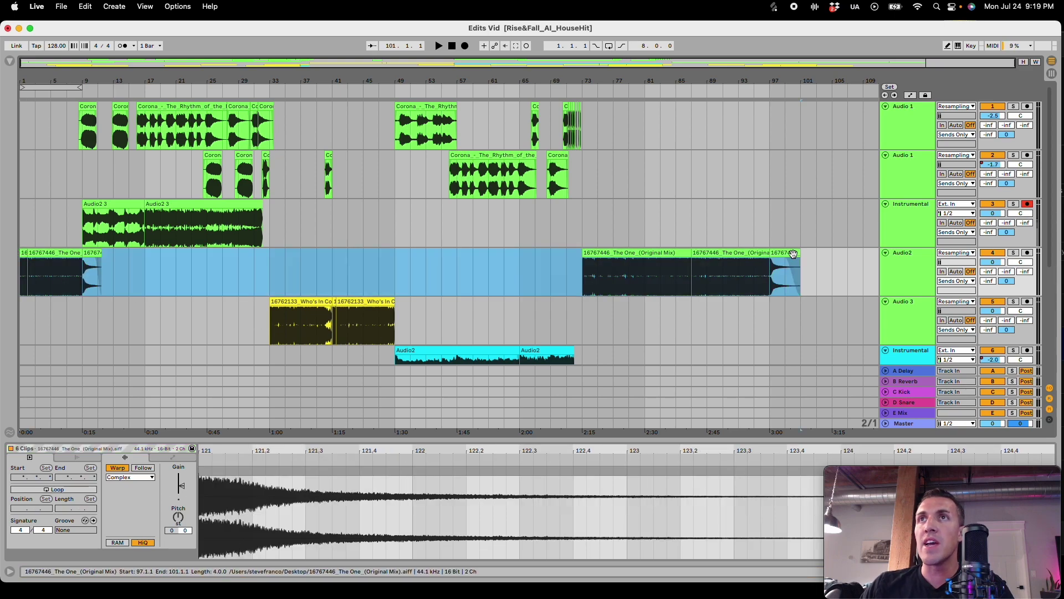